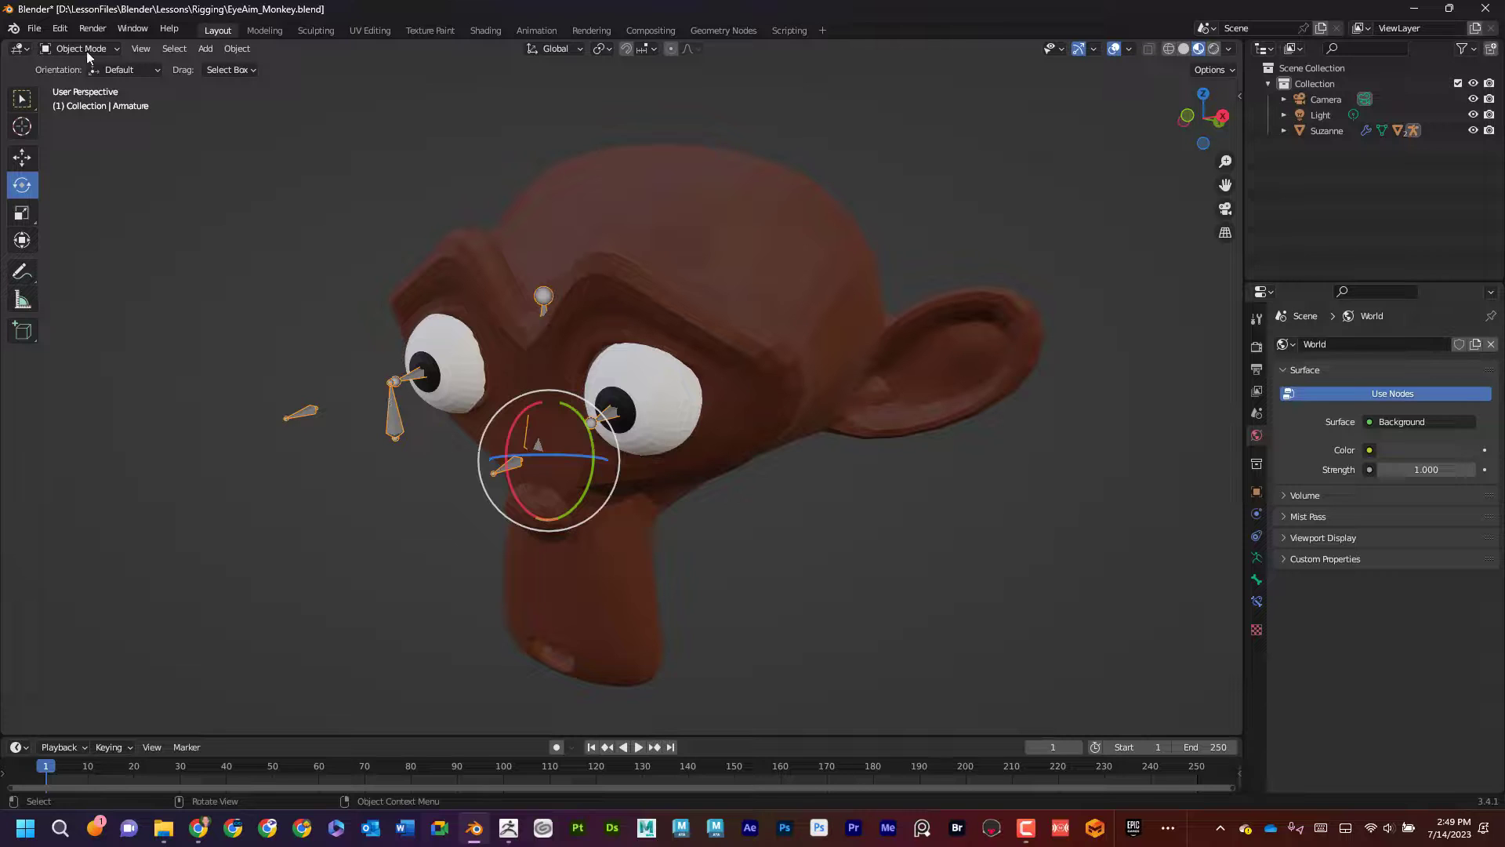
# Switch the armature to Pose Mode and try lowering the MasterAim bone
pyautogui.click(87, 51)
pyautogui.click(103, 100)
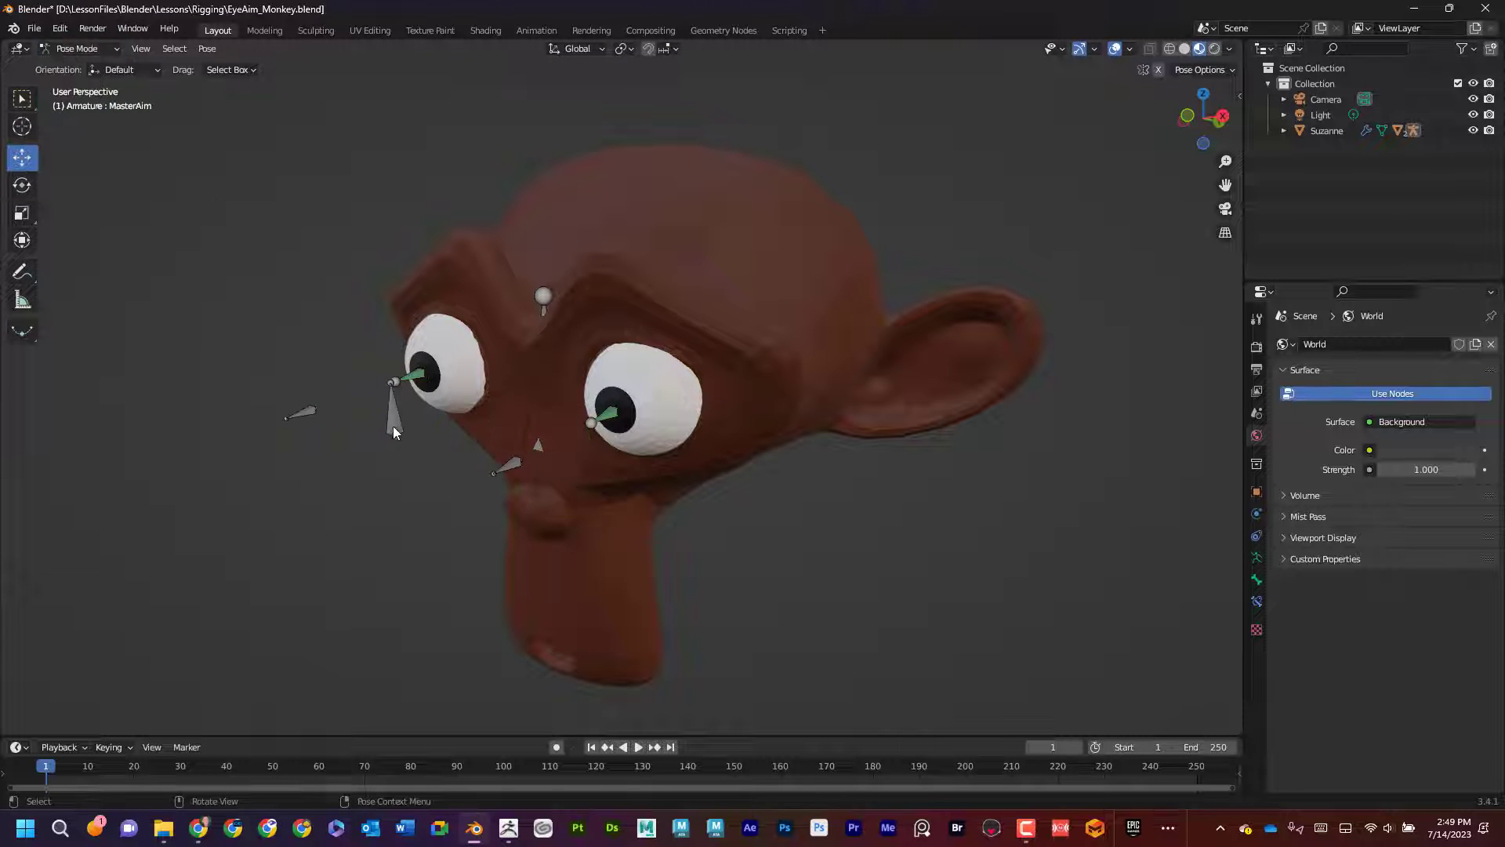
pyautogui.click(392, 426)
pyautogui.moveTo(394, 437); pyautogui.dragTo(395, 486)
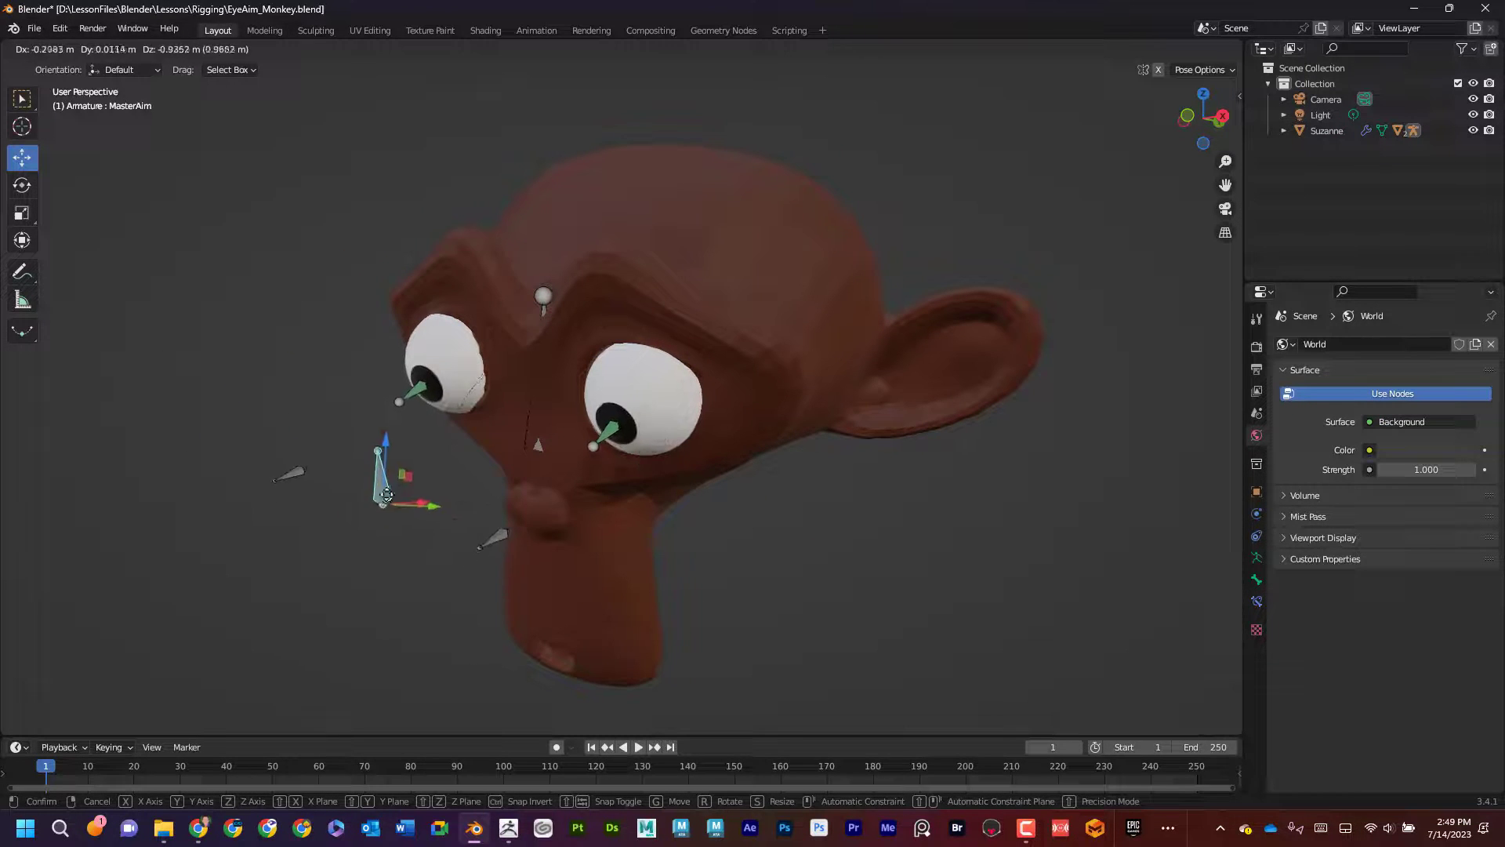
pyautogui.hotkey('ctrl', 'z')
# Try moving the EyeAim_L bone sideways to redirect the left eye
pyautogui.click(508, 466)
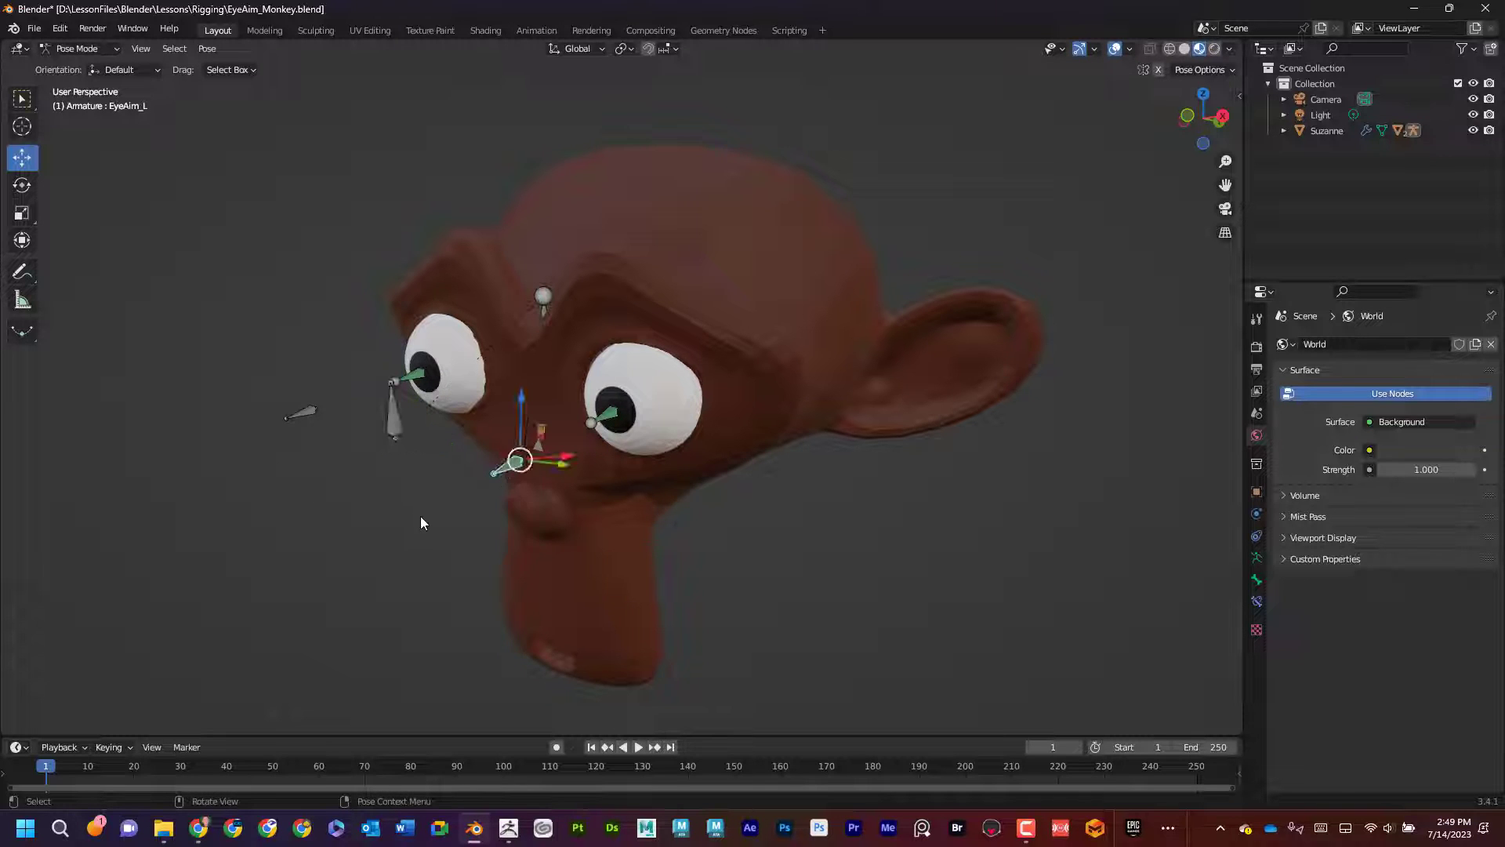
pyautogui.moveTo(420, 517); pyautogui.dragTo(713, 549, button='middle')
pyautogui.press('g')
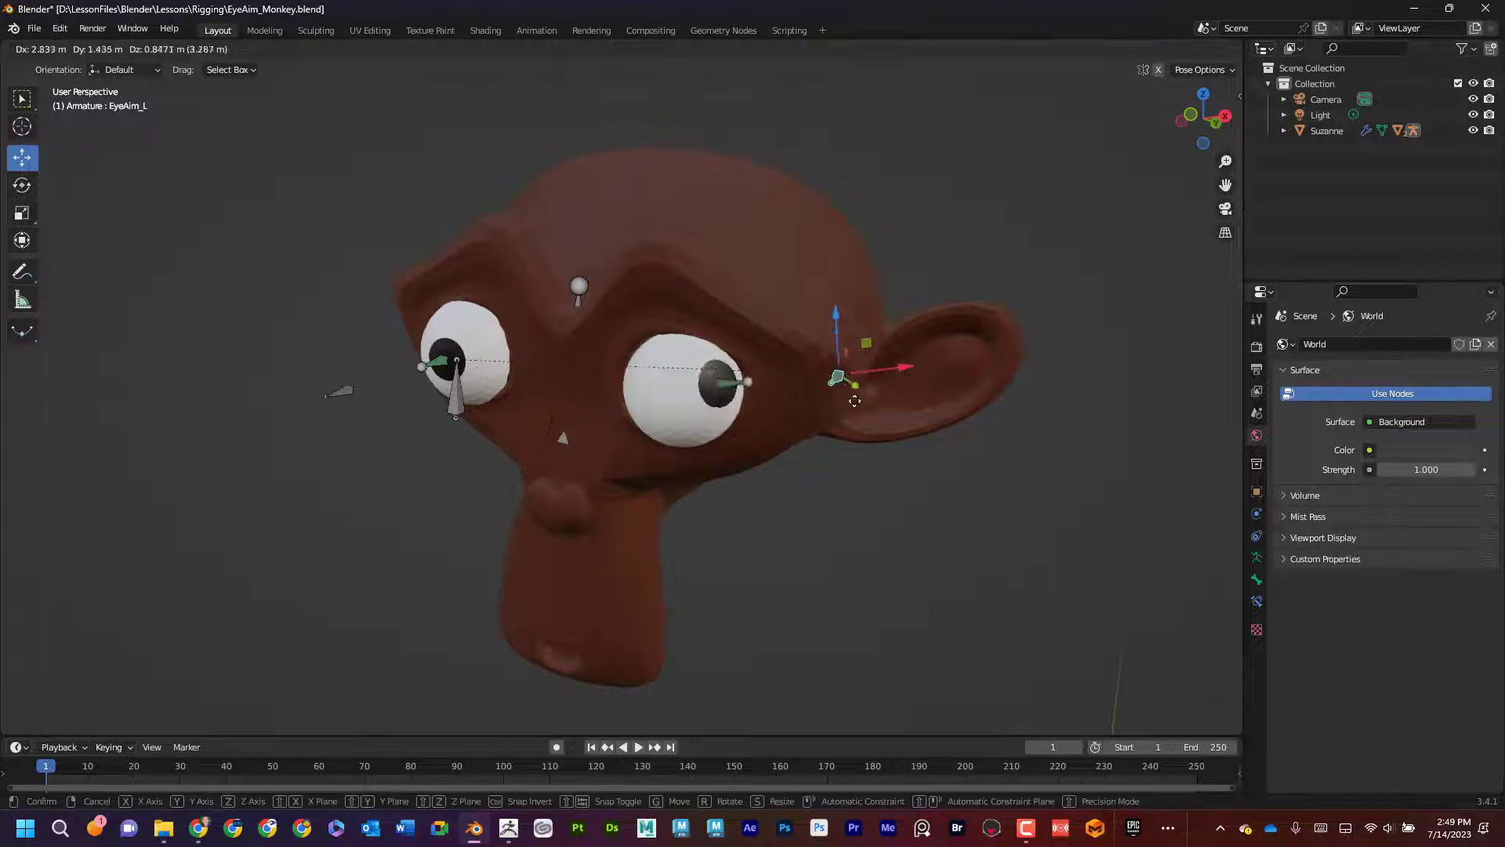
pyautogui.rightClick(359, 444)
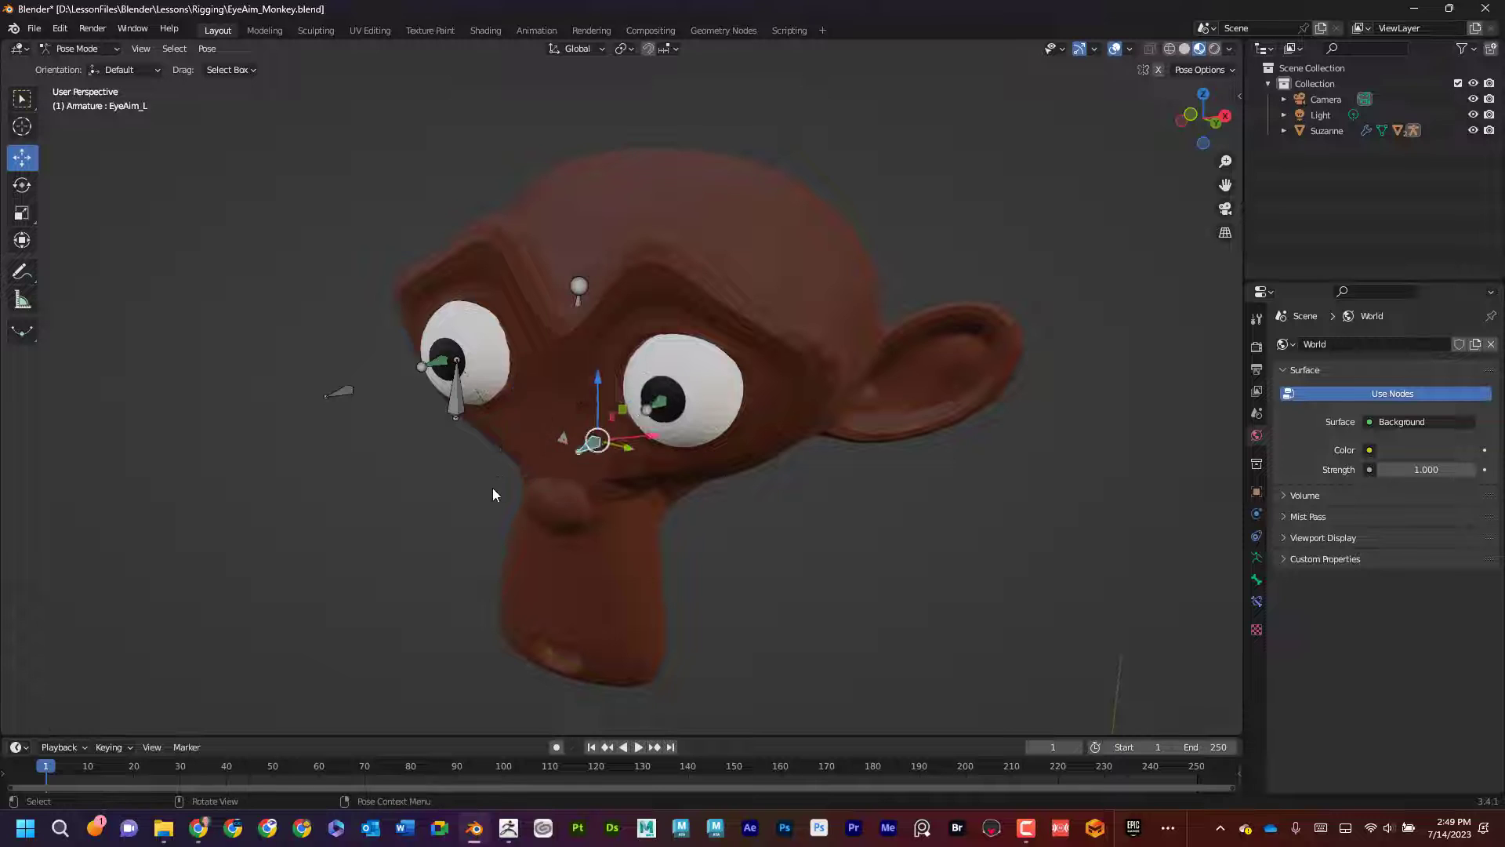
pyautogui.moveTo(492, 488); pyautogui.dragTo(736, 511, button='middle')
pyautogui.moveTo(726, 481); pyautogui.dragTo(631, 480)
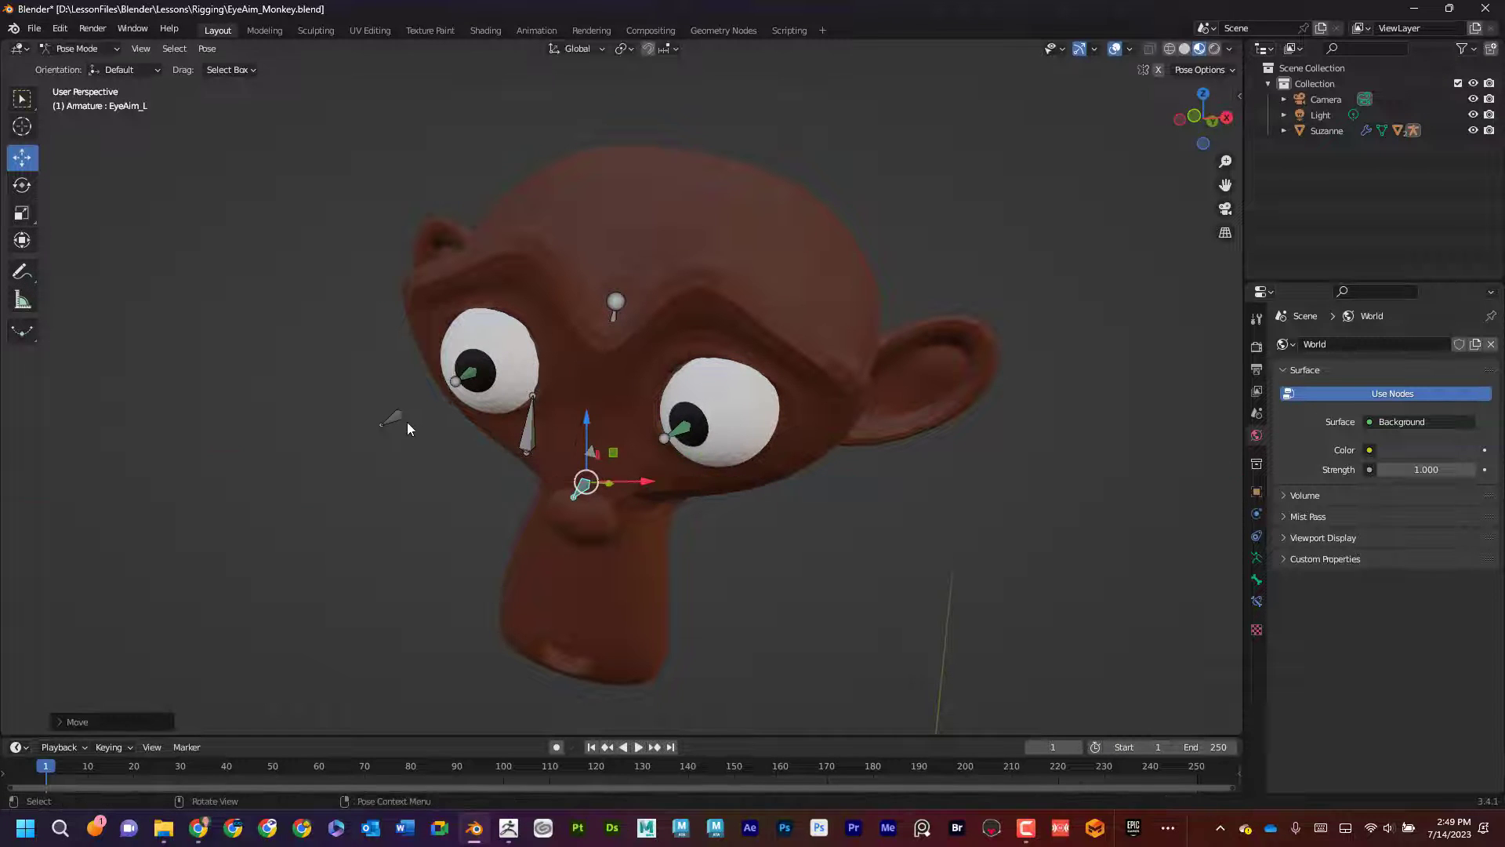
# Try moving the EyeAim_R bone, then the MasterAim bone, to redirect the eyes
pyautogui.click(398, 417)
pyautogui.press('g')
pyautogui.click(516, 461)
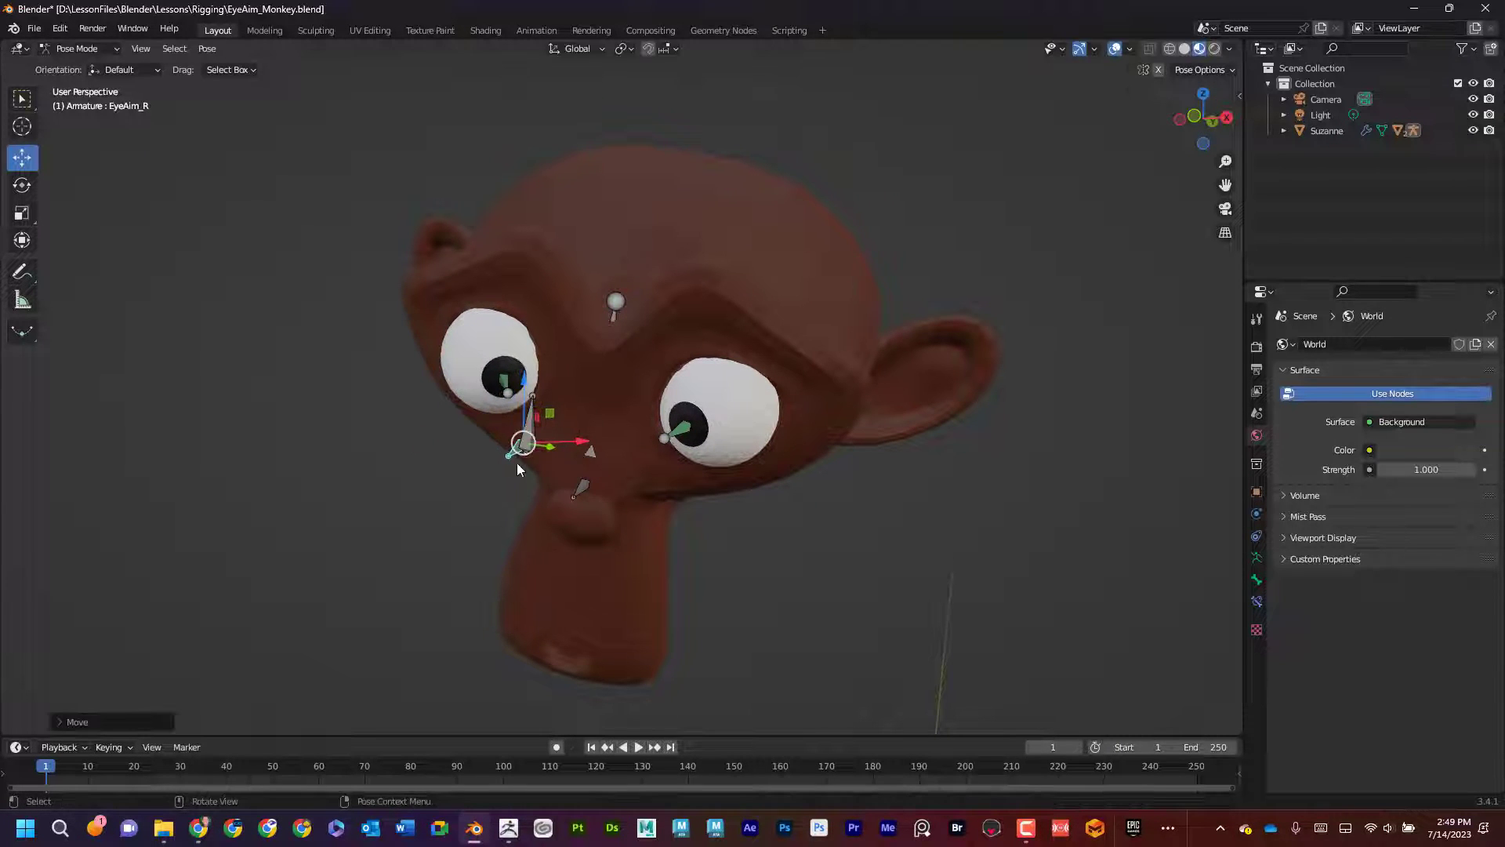
pyautogui.click(590, 451)
pyautogui.press('g')
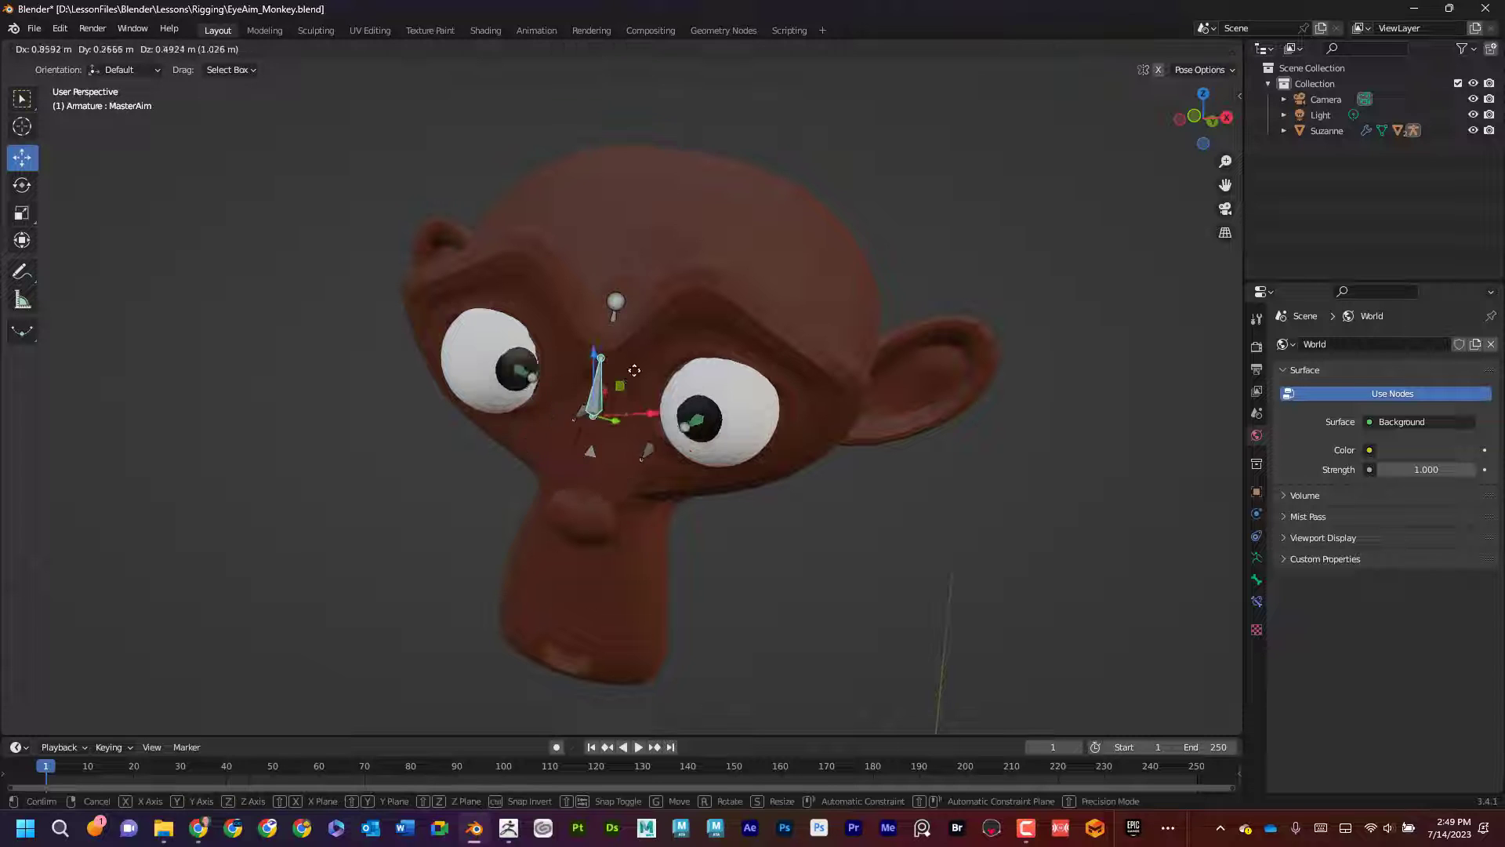
pyautogui.rightClick(572, 416)
# Undo the test moves of the eye aim bones and return the armature to Object Mode
pyautogui.hotkey('ctrl', 'z')
pyautogui.hotkey('ctrl', 'z')
pyautogui.hotkey('ctrl', 'z')
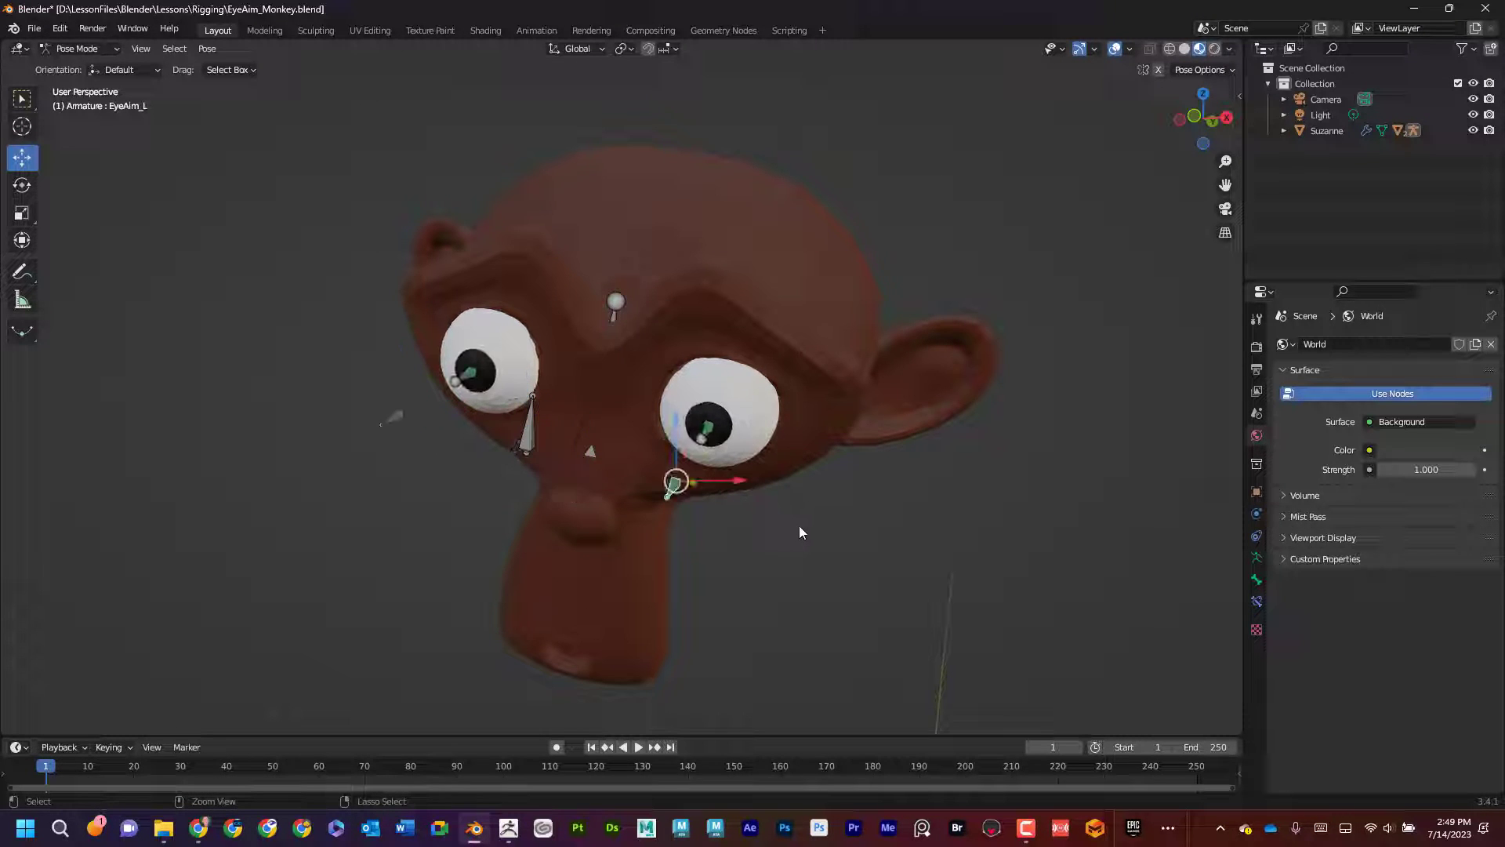
pyautogui.moveTo(817, 520); pyautogui.dragTo(784, 514, button='middle')
pyautogui.hotkey('alt', 'a')
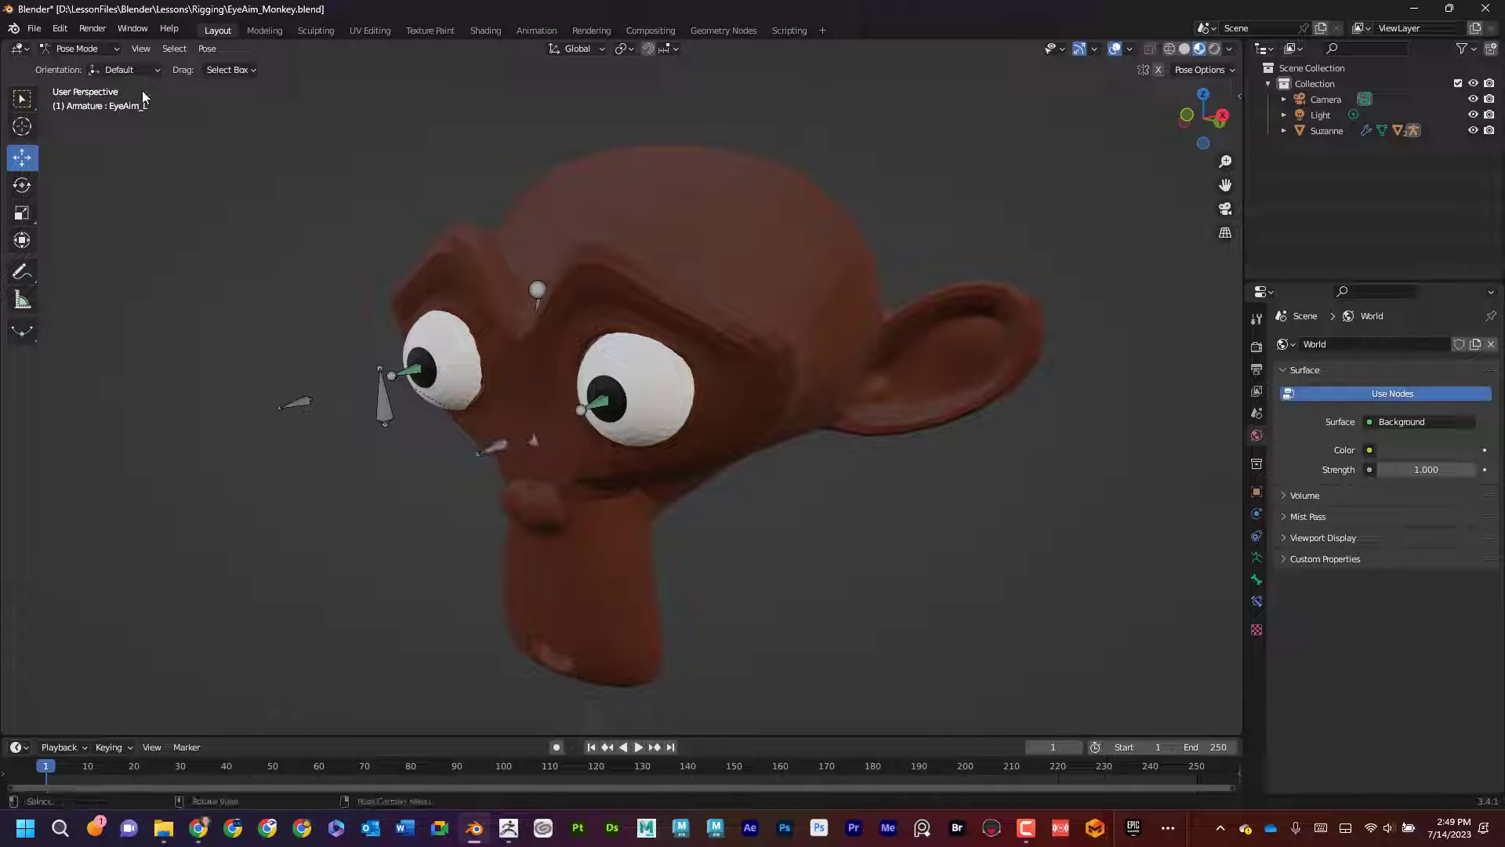
pyautogui.click(88, 48)
pyautogui.click(85, 66)
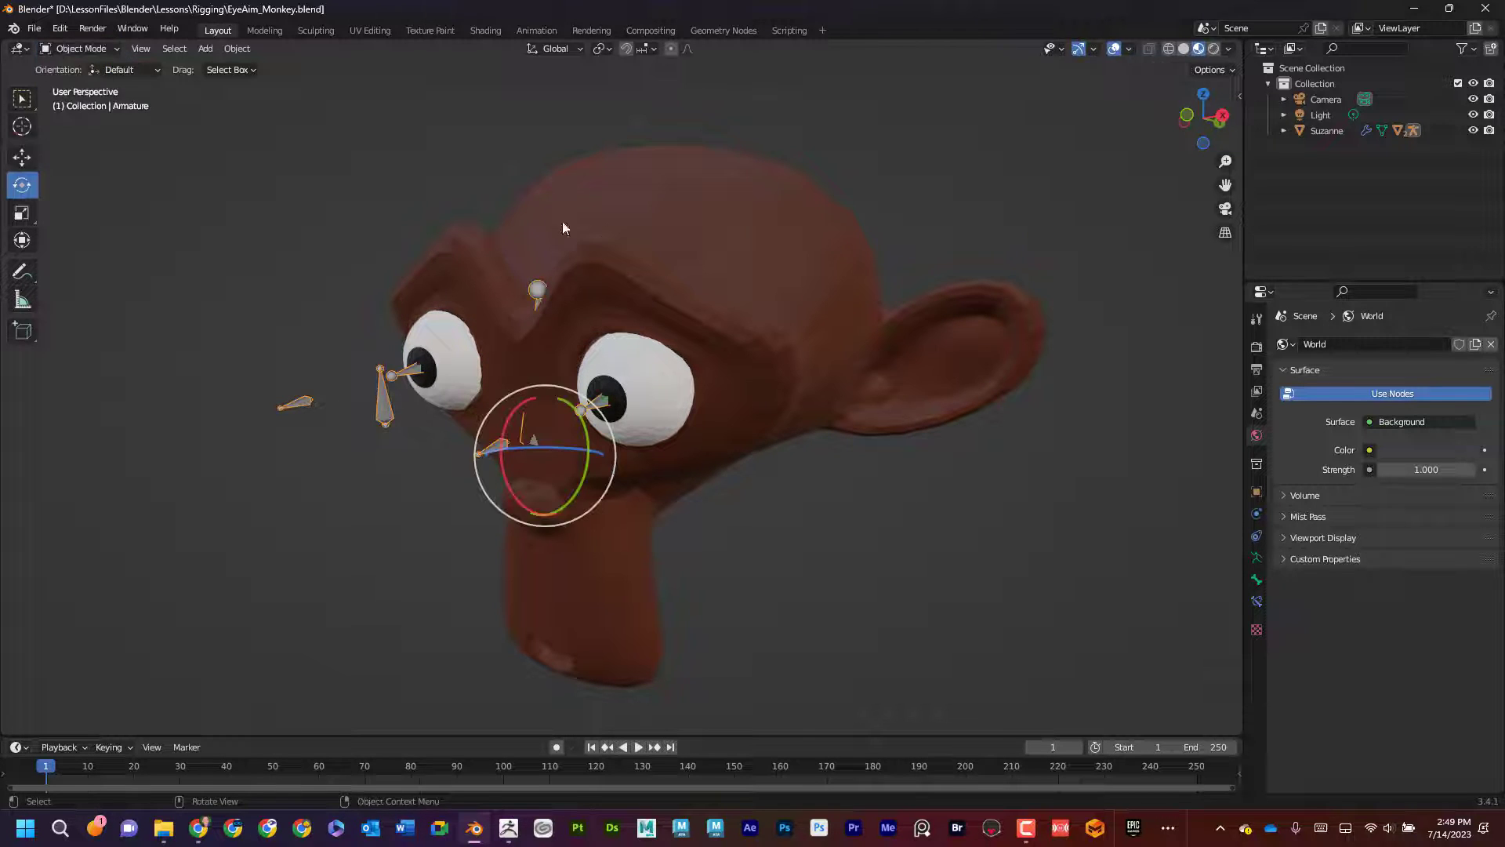
# Freely rotate the whole armature to turn the monkey head toward its opposite side
pyautogui.click(704, 323)
pyautogui.moveTo(661, 405); pyautogui.dragTo(906, 176)
pyautogui.click(906, 177)
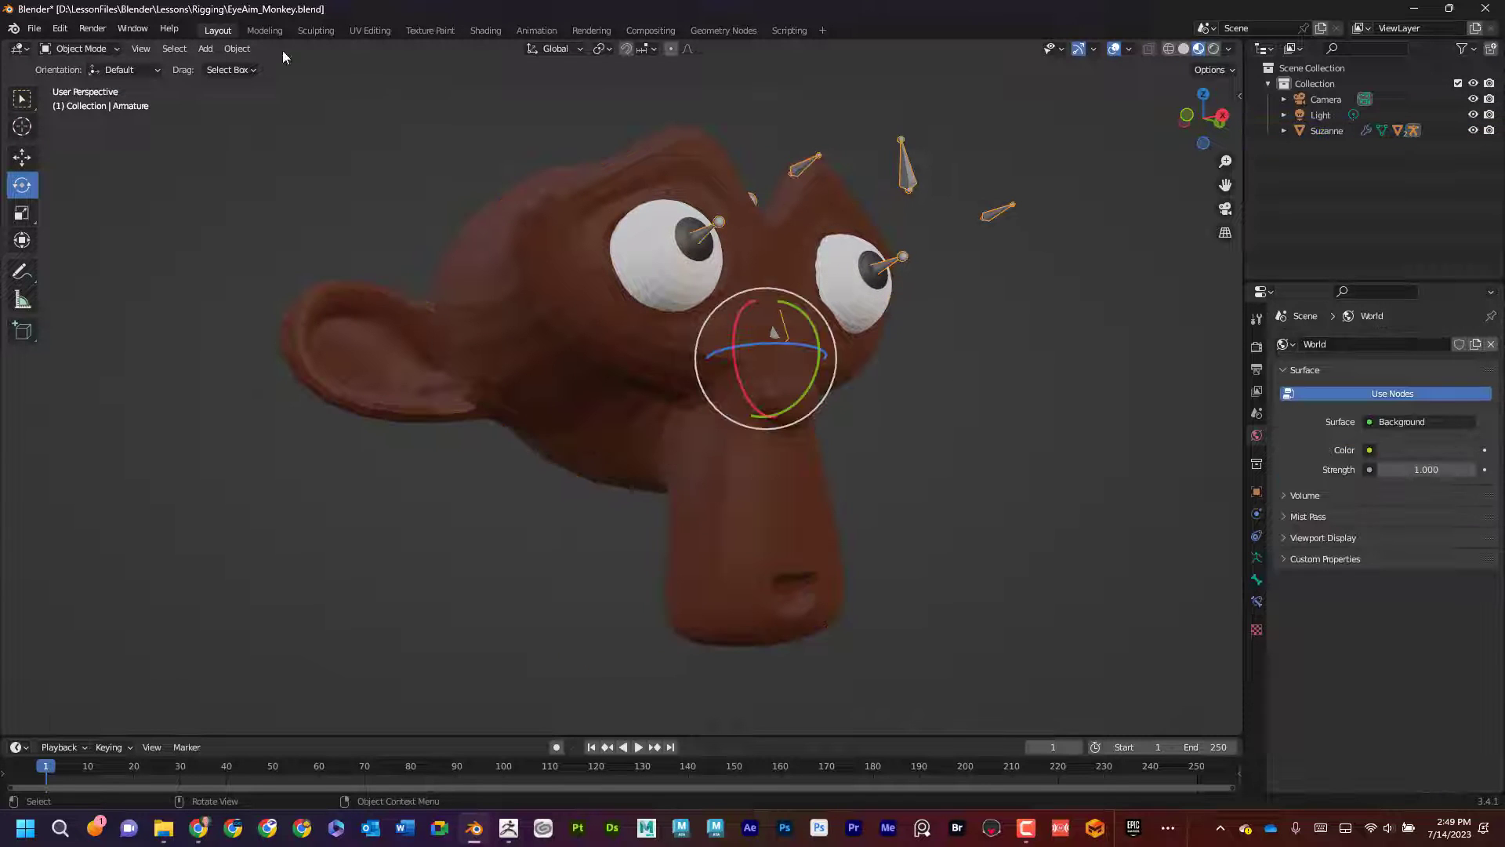
# Return the armature to Pose Mode and move the MasterAim bone in front of the eyes
pyautogui.click(79, 48)
pyautogui.click(78, 101)
pyautogui.click(899, 180)
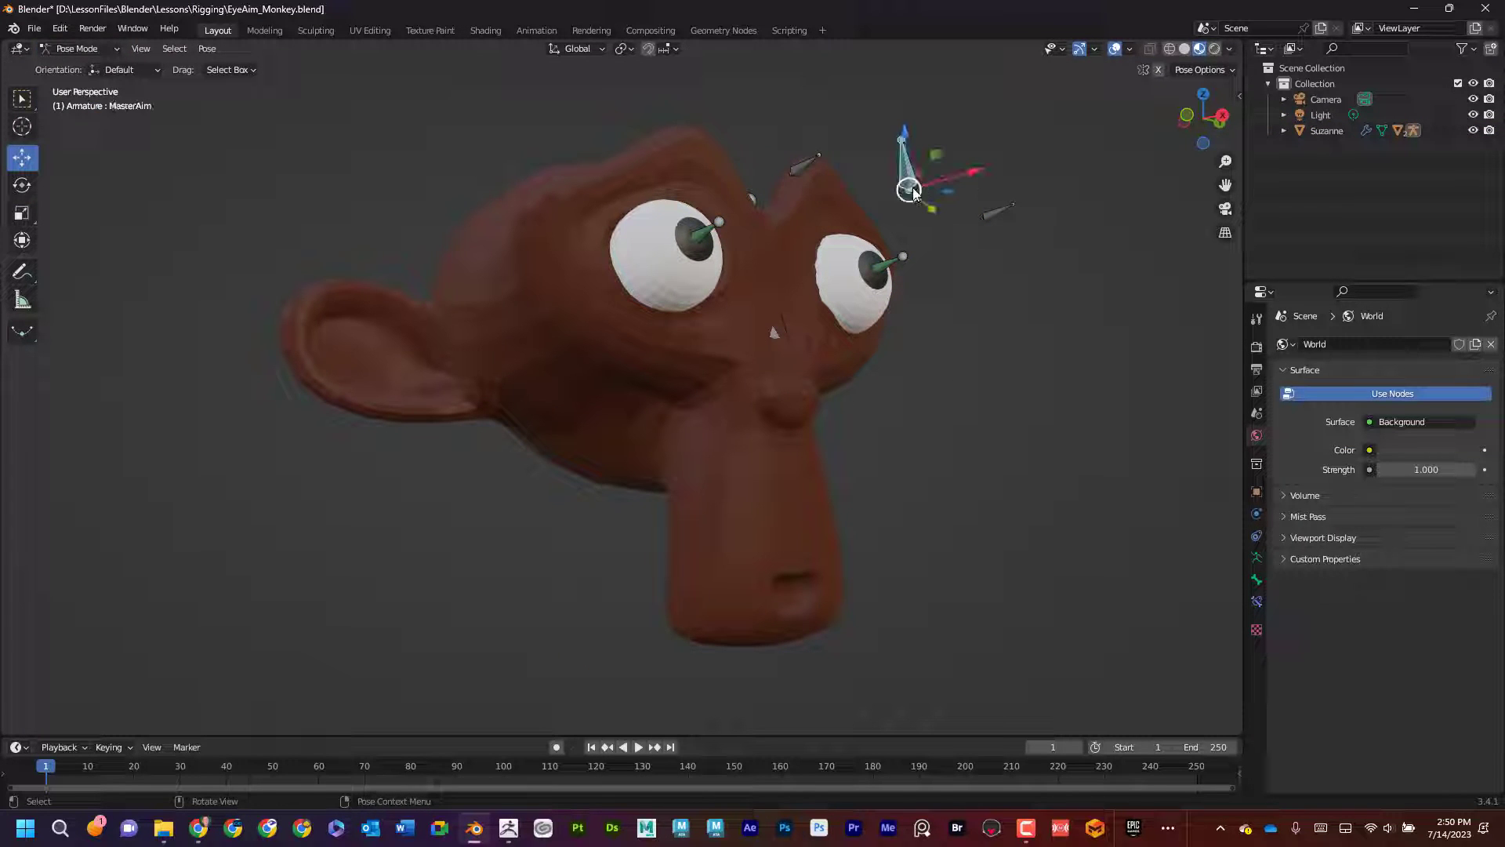
pyautogui.press('g')
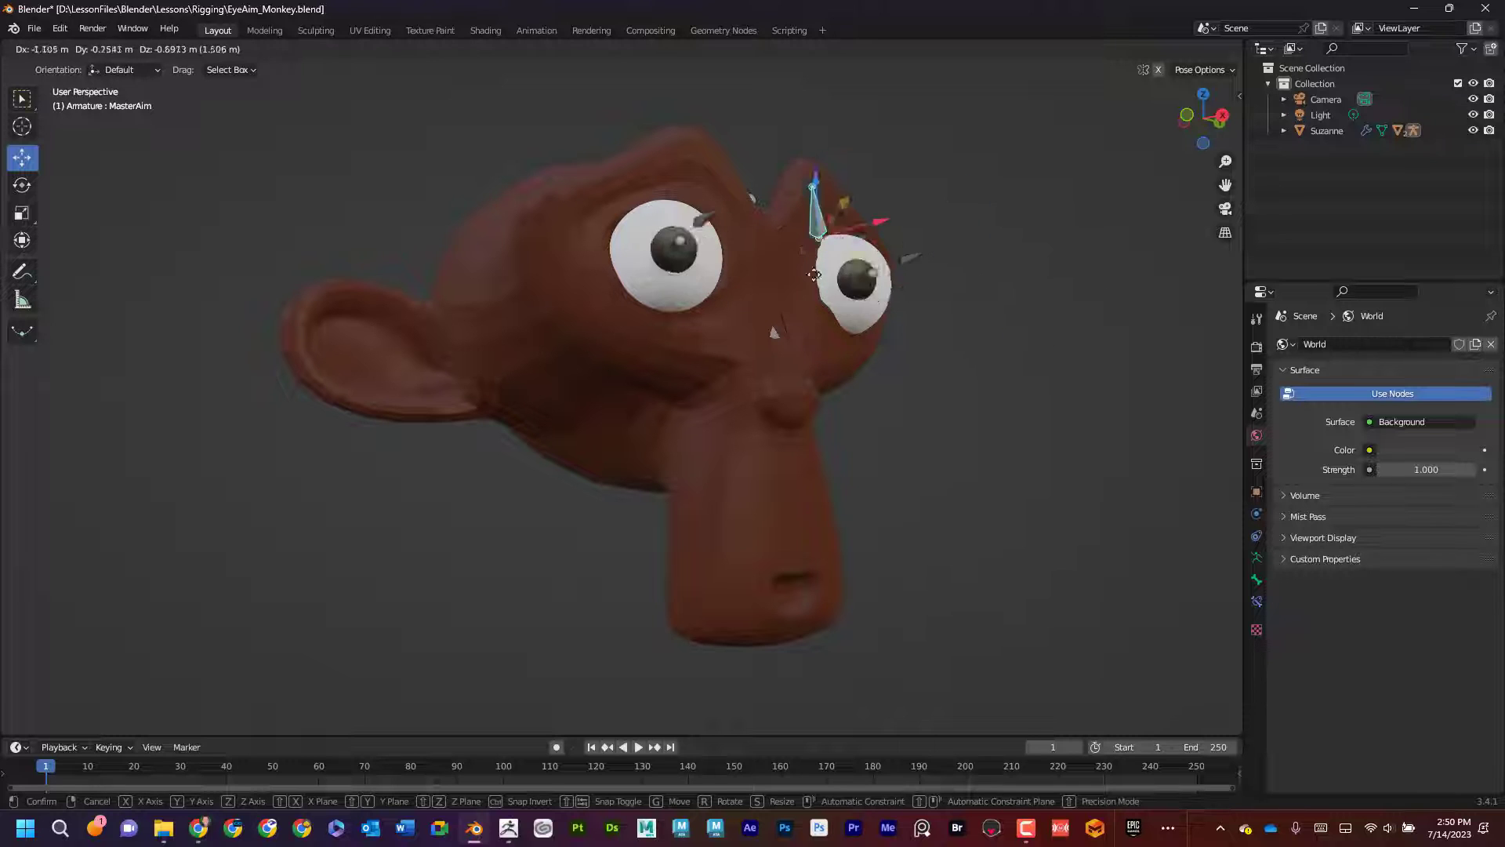
pyautogui.click(972, 292)
# Reposition the MasterAim bone several times from different view angles to test how both eyes follow it
pyautogui.moveTo(954, 448); pyautogui.dragTo(316, 464, button='middle')
pyautogui.press('g')
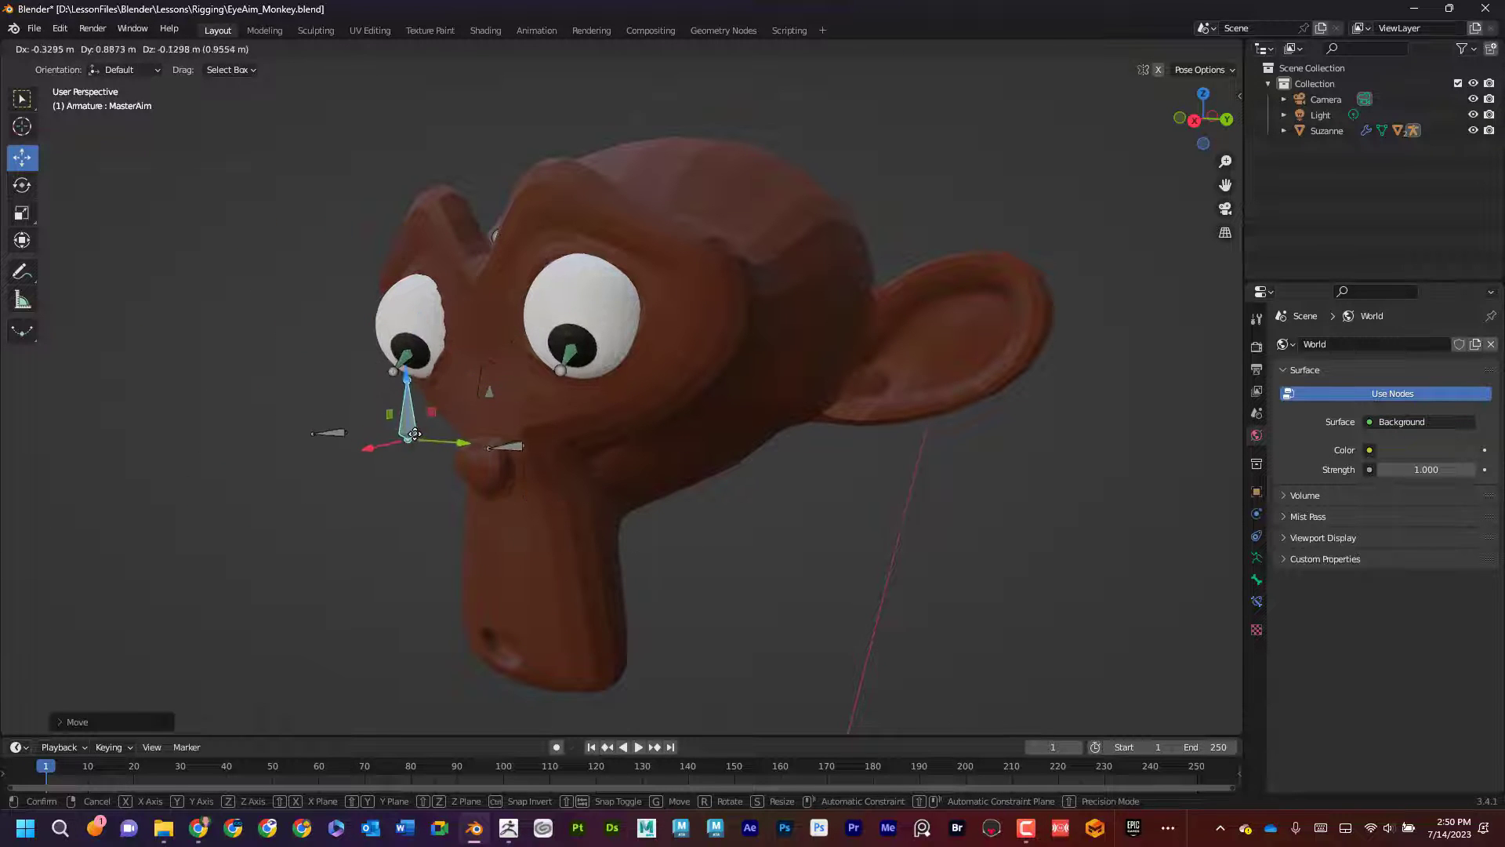
pyautogui.click(424, 379)
pyautogui.moveTo(427, 384); pyautogui.dragTo(637, 376, button='middle')
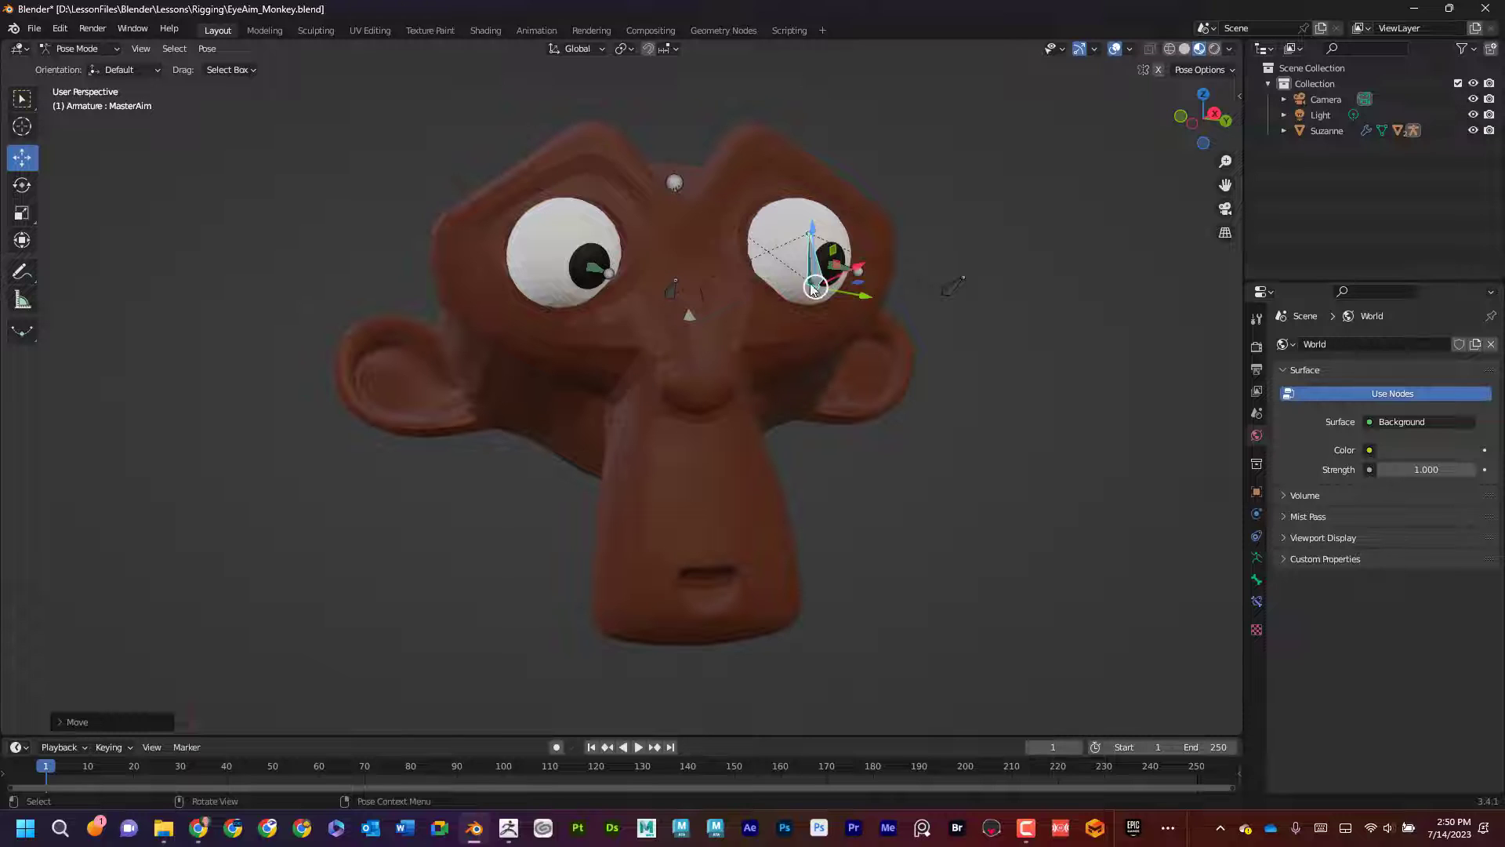
pyautogui.moveTo(812, 288); pyautogui.dragTo(688, 237)
pyautogui.moveTo(975, 426); pyautogui.dragTo(867, 445, button='middle')
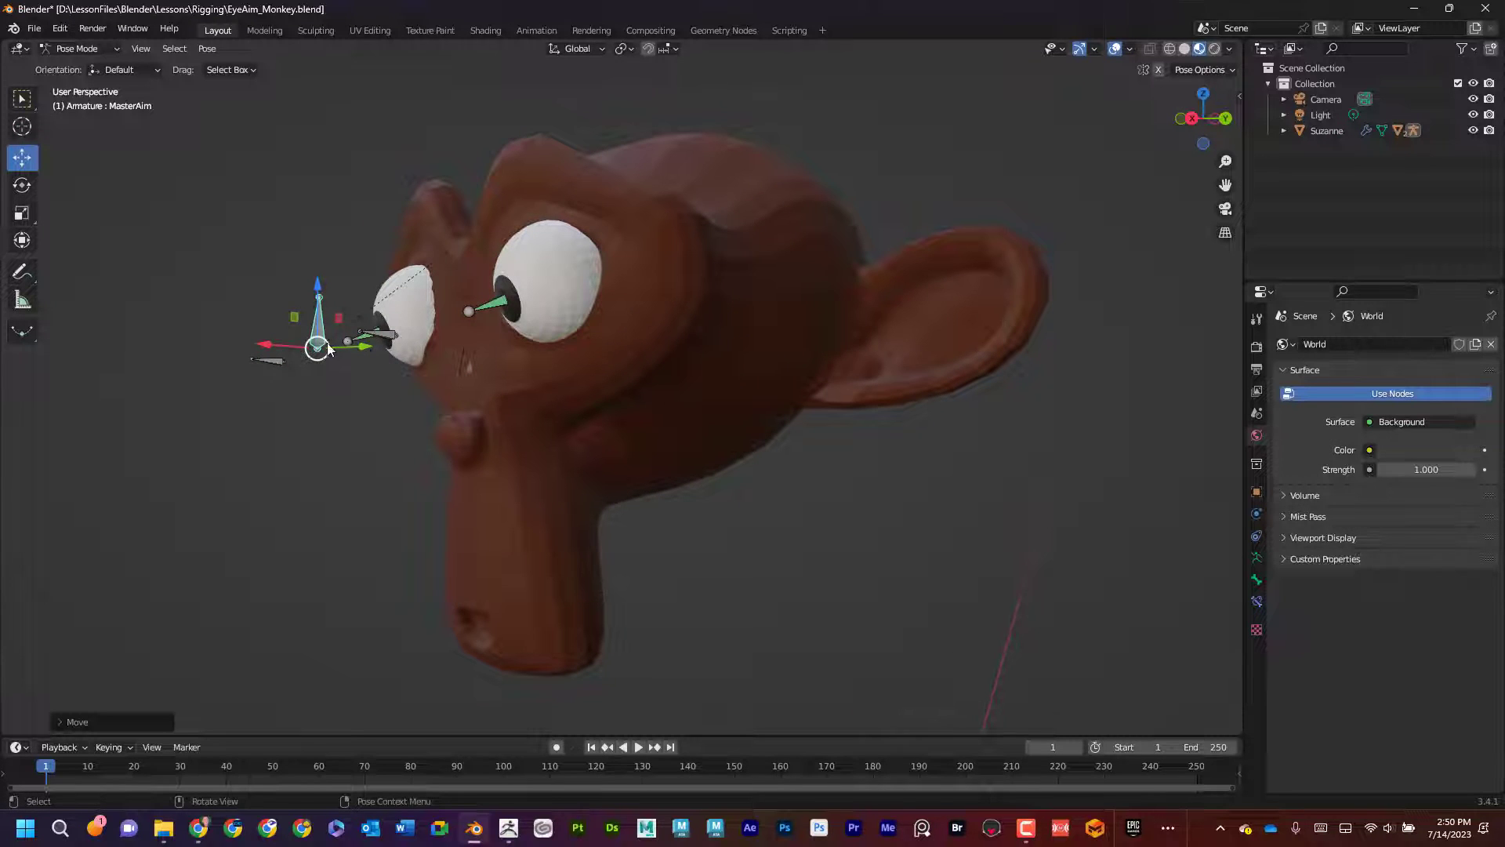
pyautogui.moveTo(327, 348); pyautogui.dragTo(368, 438)
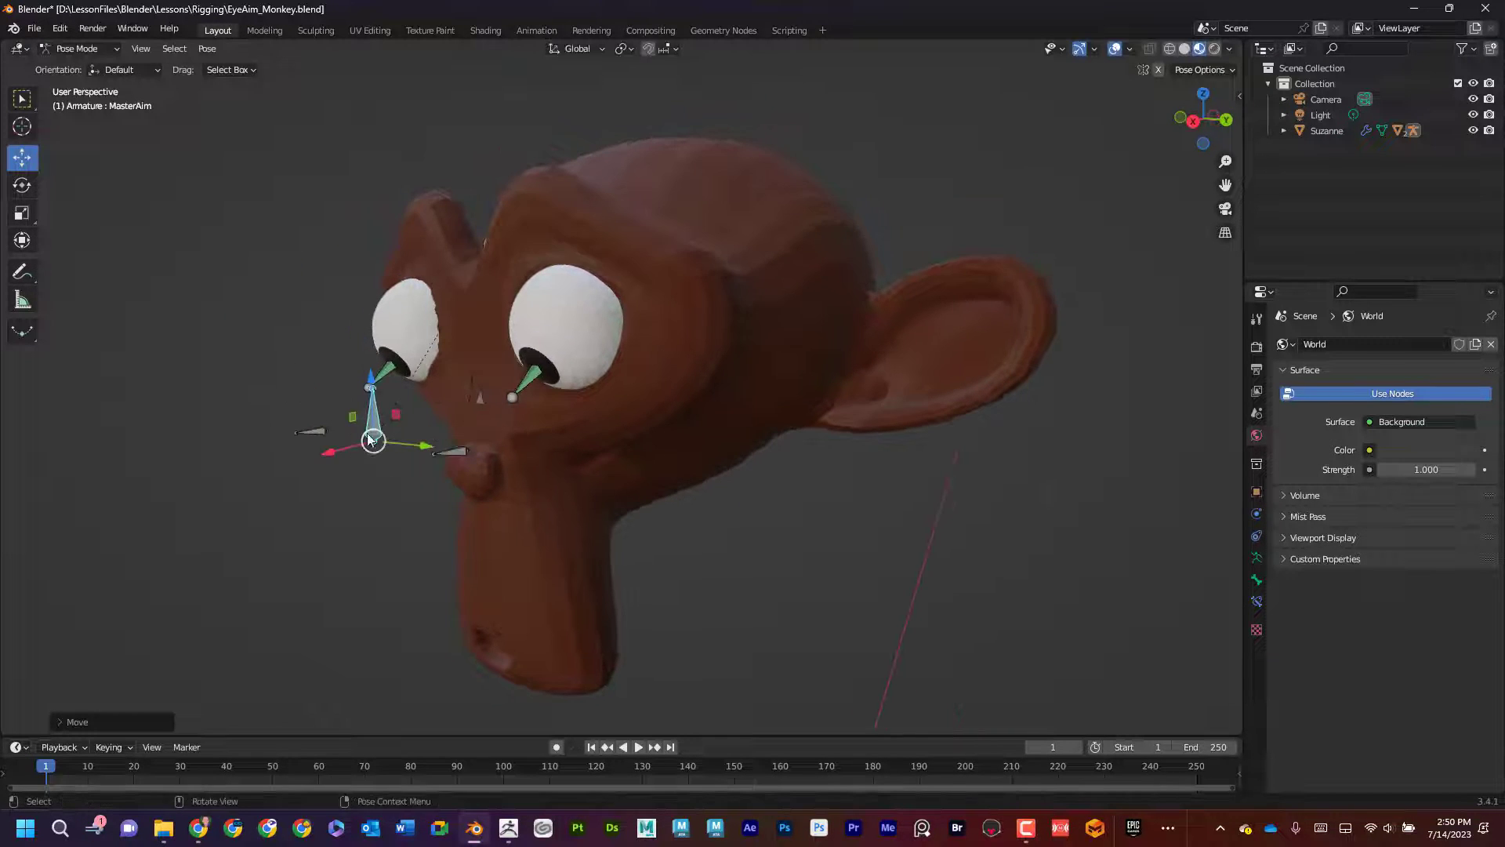
# Start a new default scene without saving the changes to EyeAim_Monkey.blend
pyautogui.click(34, 29)
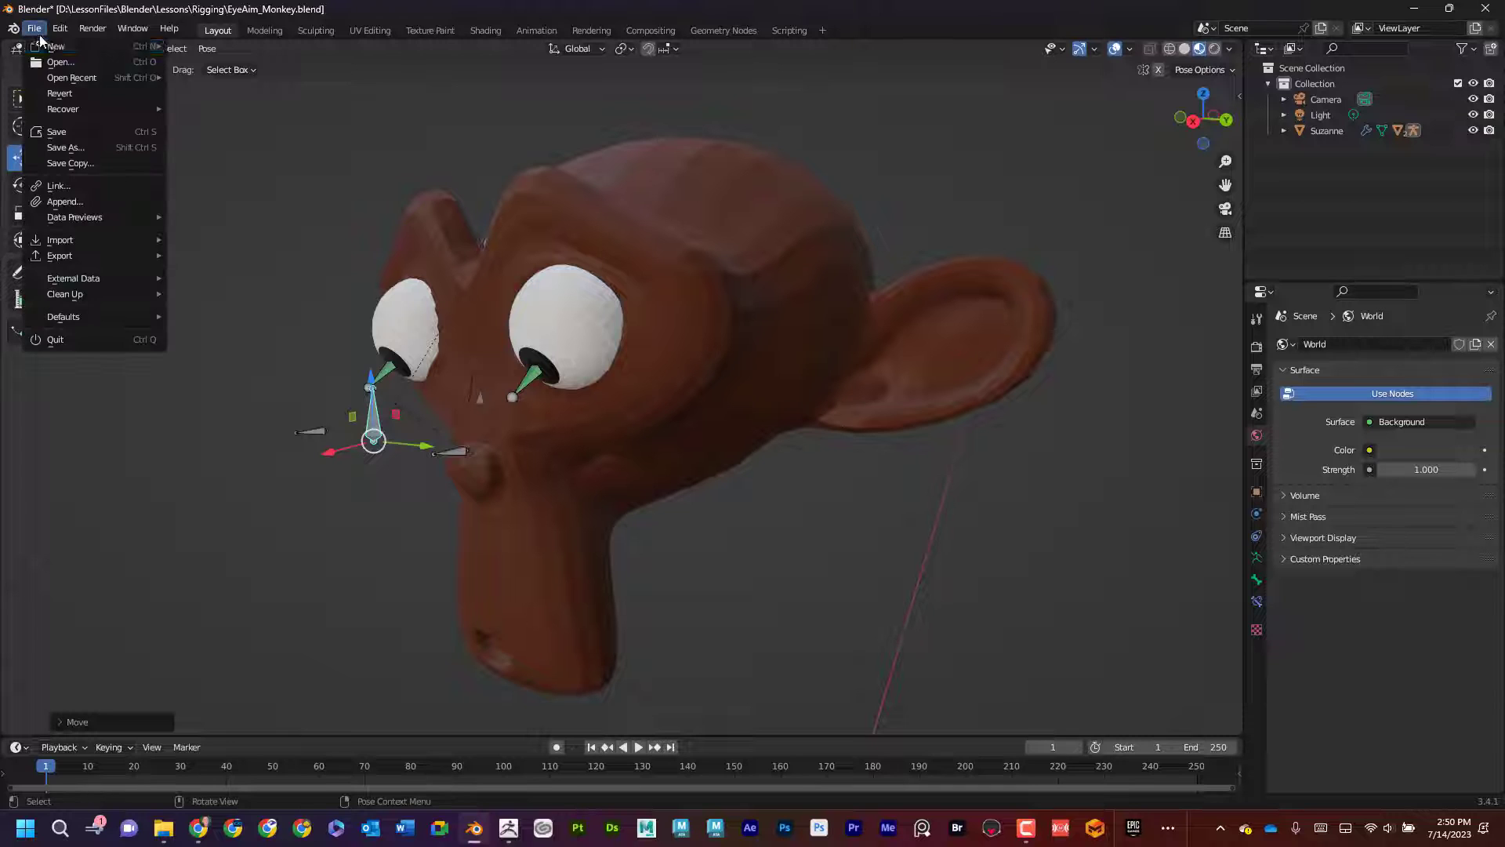
pyautogui.moveTo(48, 44)
pyautogui.click(237, 44)
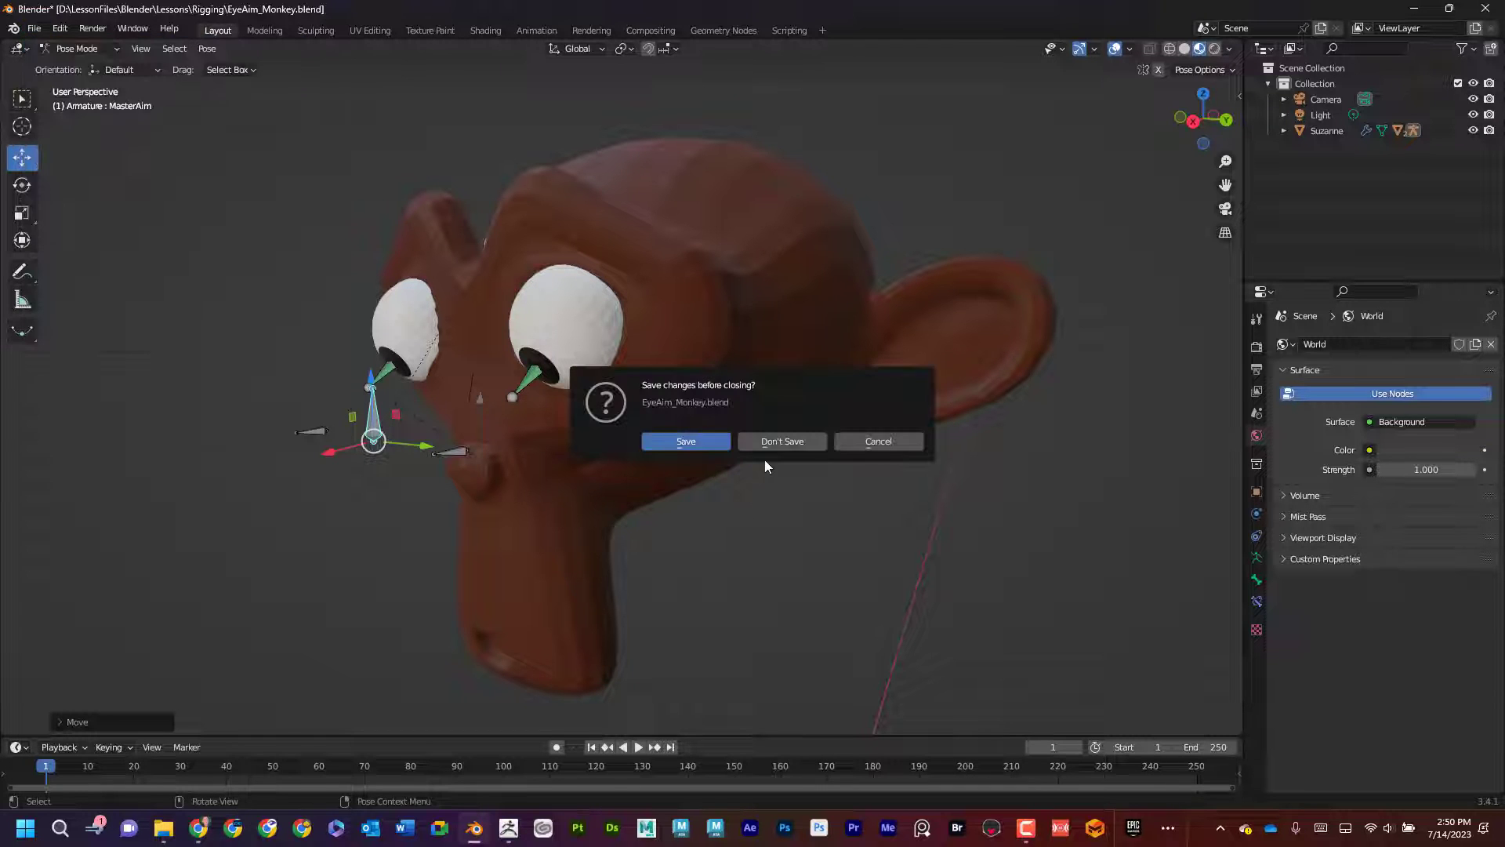
pyautogui.click(780, 438)
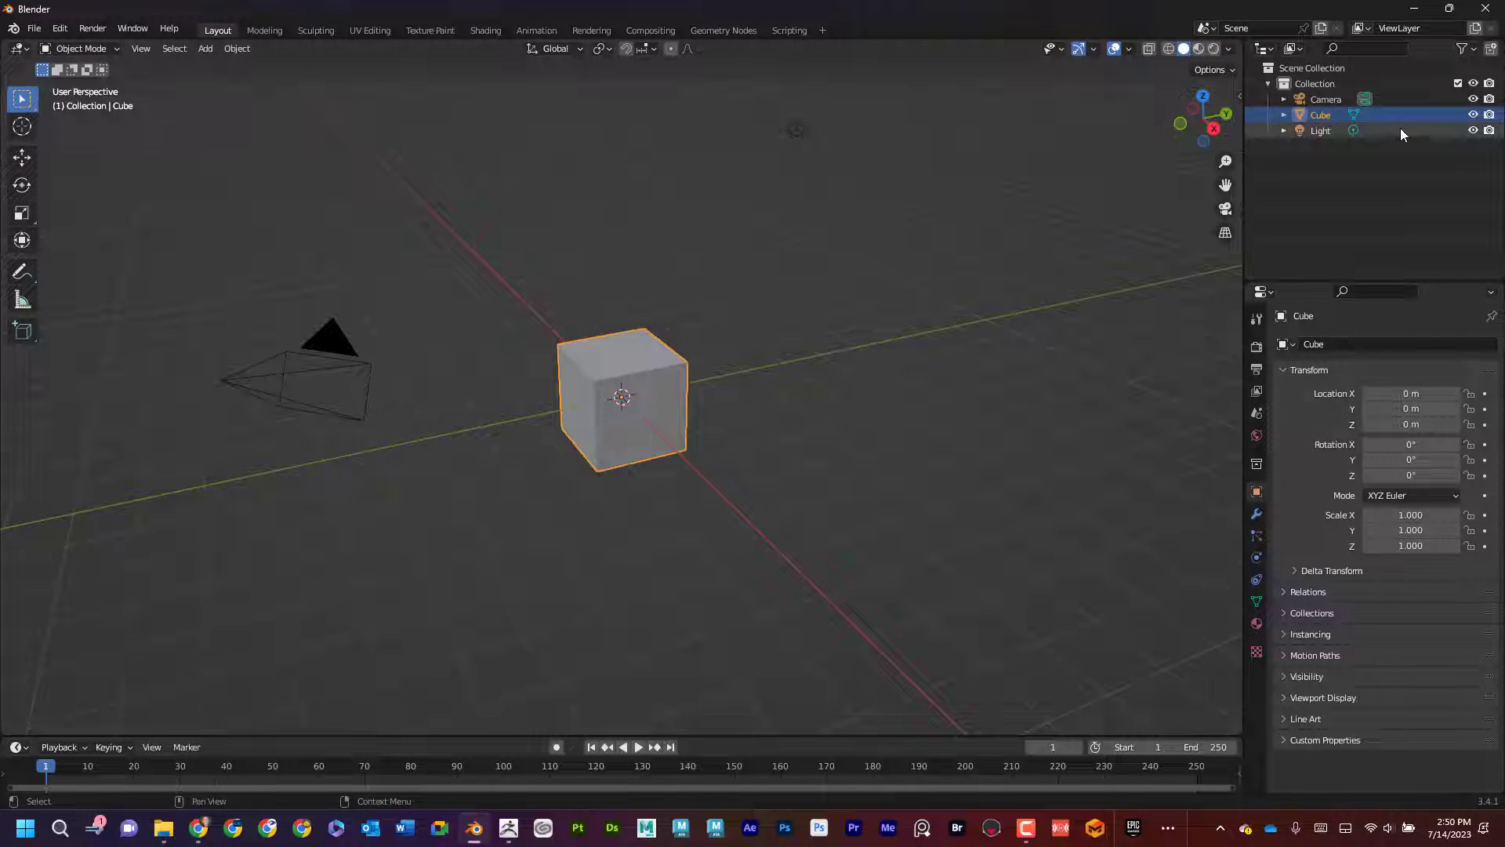
# Hide the camera in the viewport and replace the default cube with a UV sphere
pyautogui.click(1473, 99)
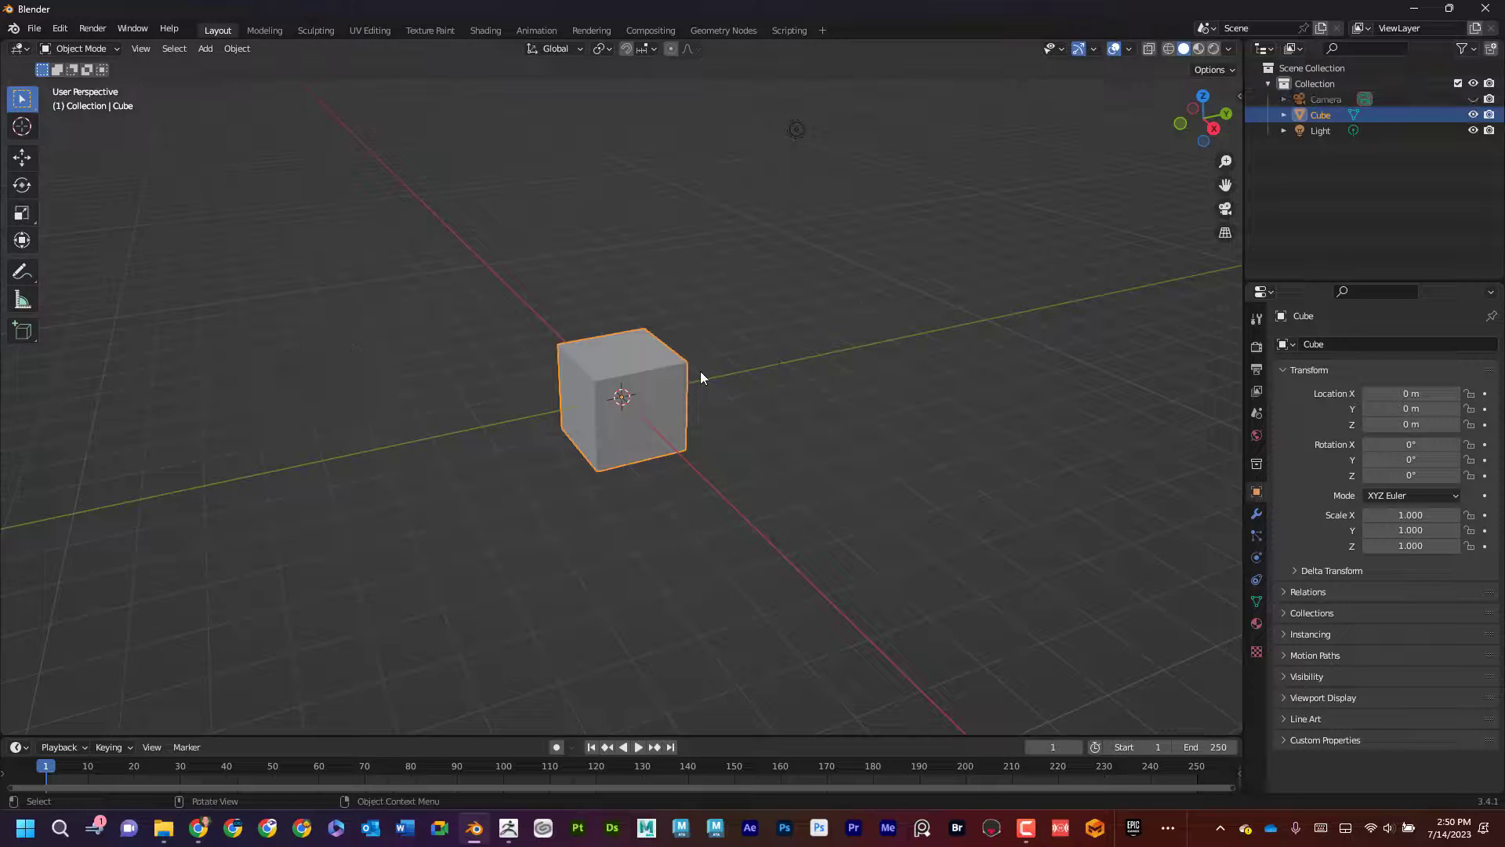
pyautogui.press('Delete')
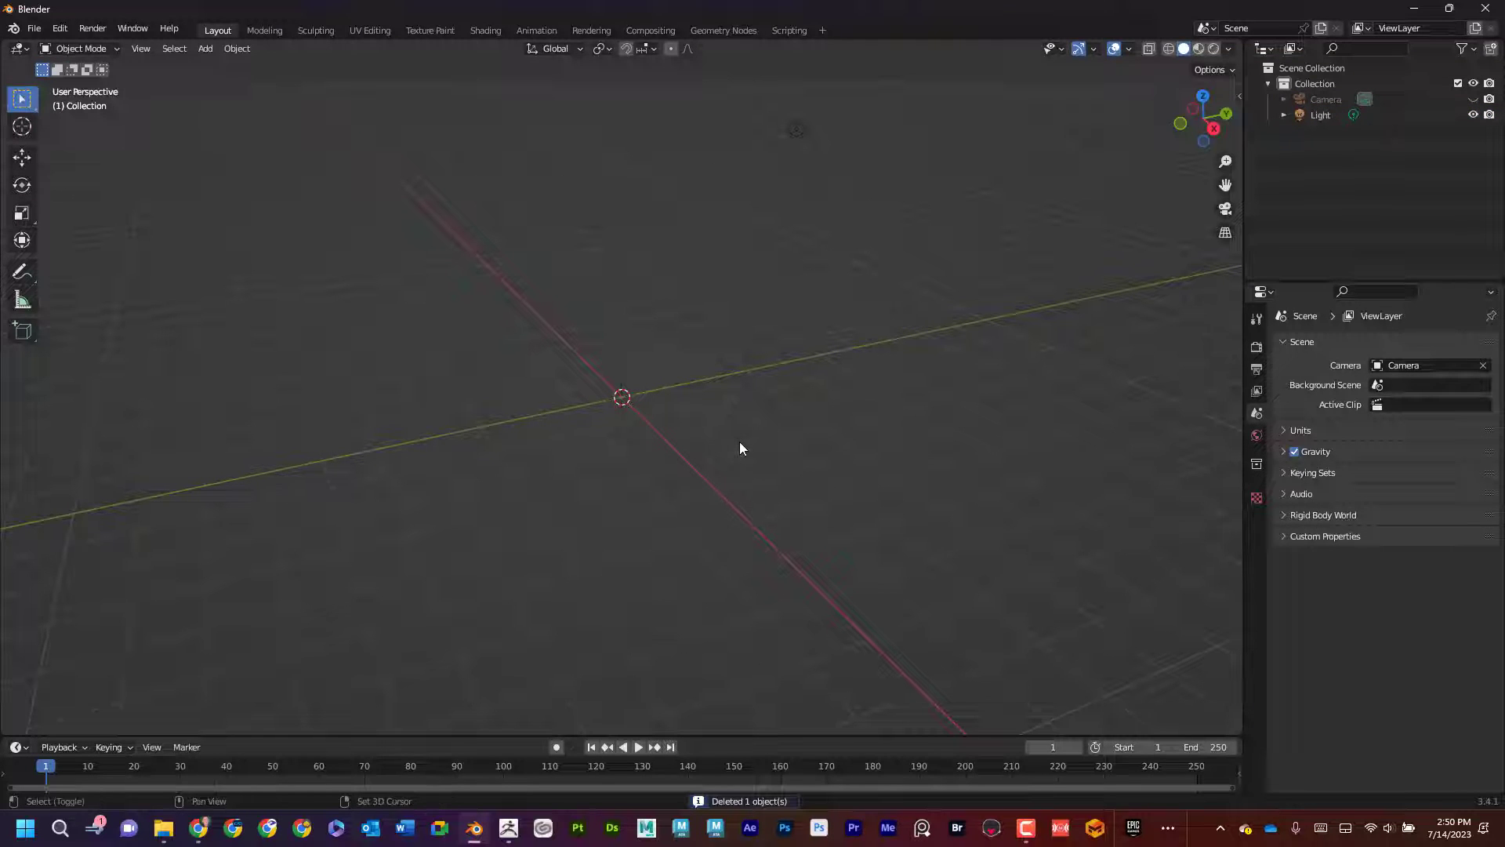
pyautogui.hotkey('shift', 'a')
pyautogui.moveTo(740, 441)
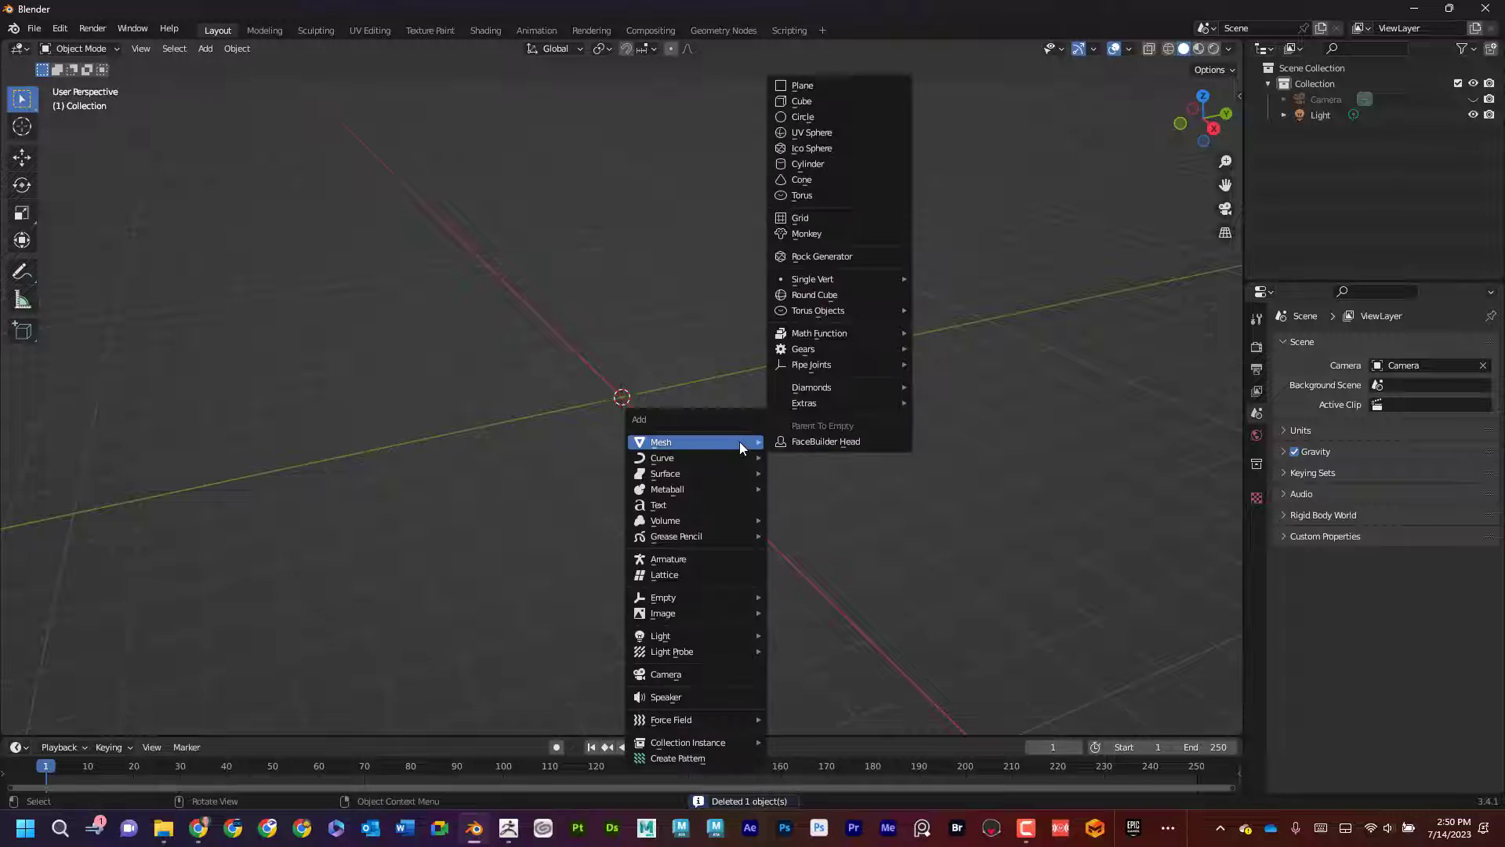
pyautogui.click(825, 138)
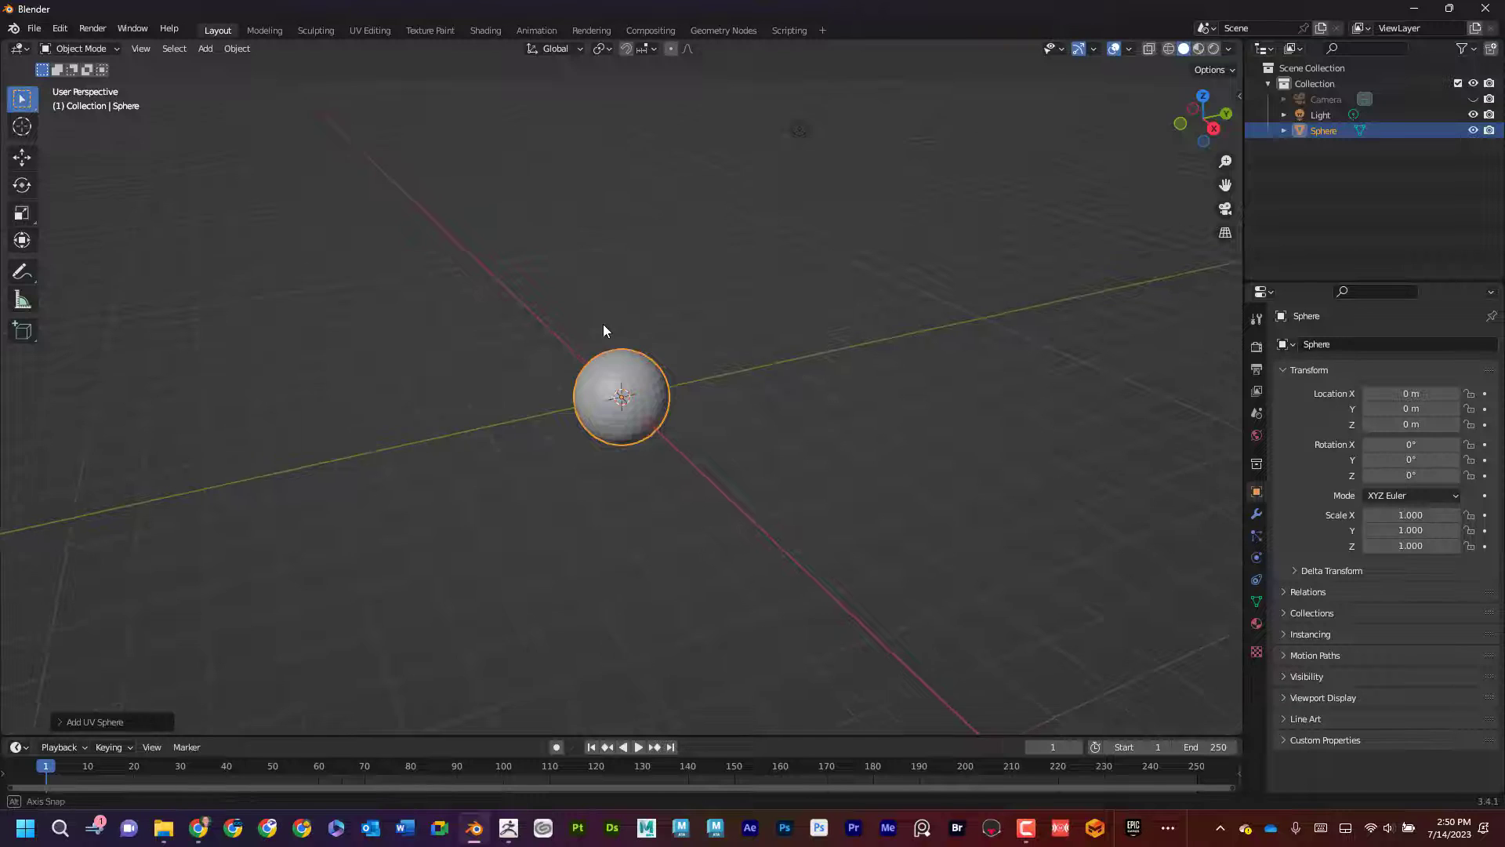
# Rotate the sphere 90° about the global X axis
pyautogui.moveTo(604, 323); pyautogui.dragTo(638, 365, button='middle')
pyautogui.scroll(5, 643, 362)
pyautogui.scroll(2, 645, 365)
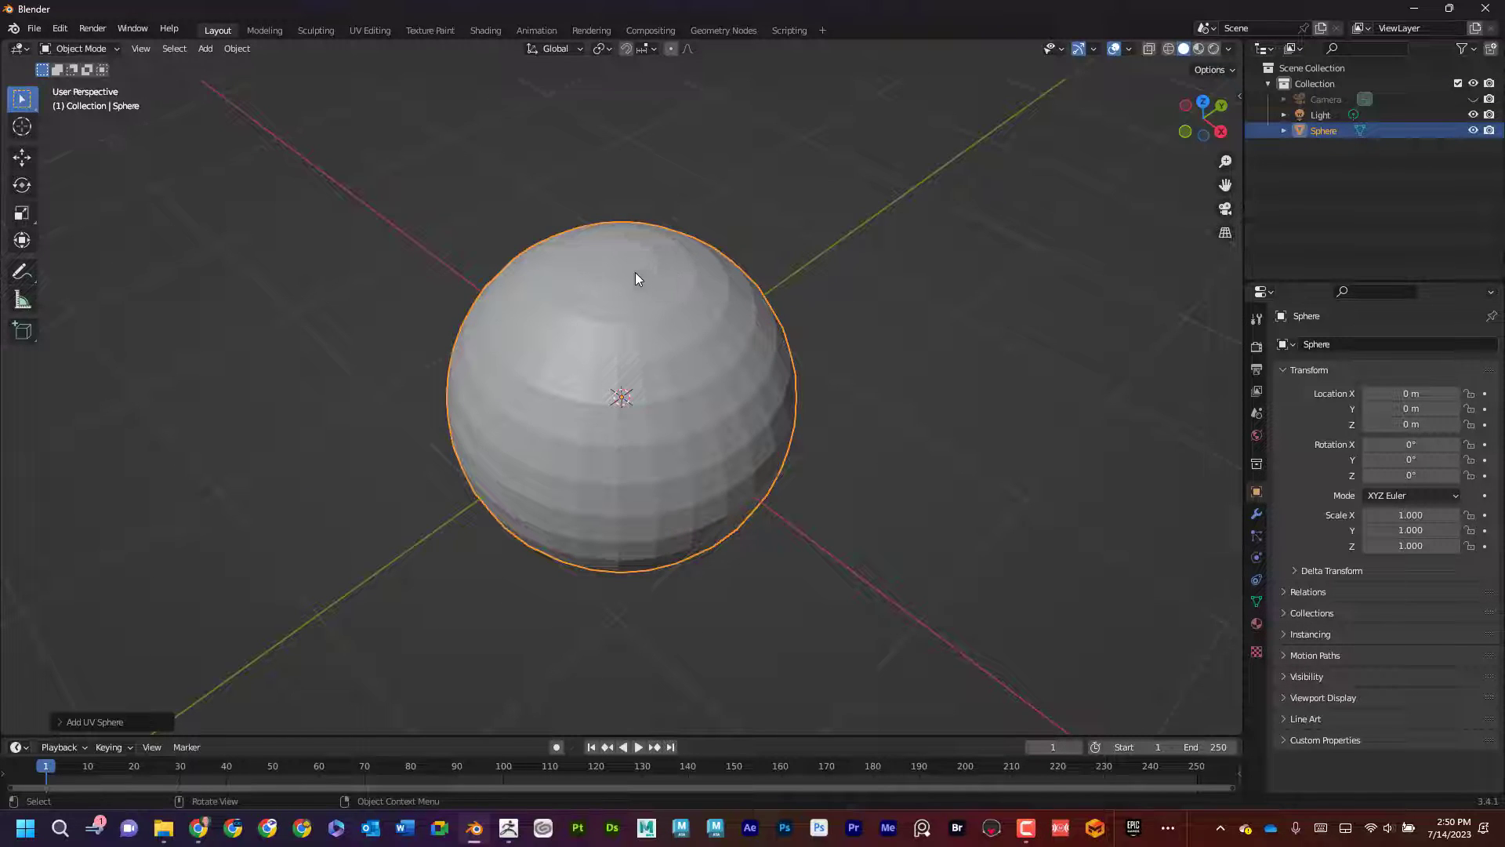
pyautogui.moveTo(680, 276); pyautogui.dragTo(855, 262, button='middle')
pyautogui.press('r')
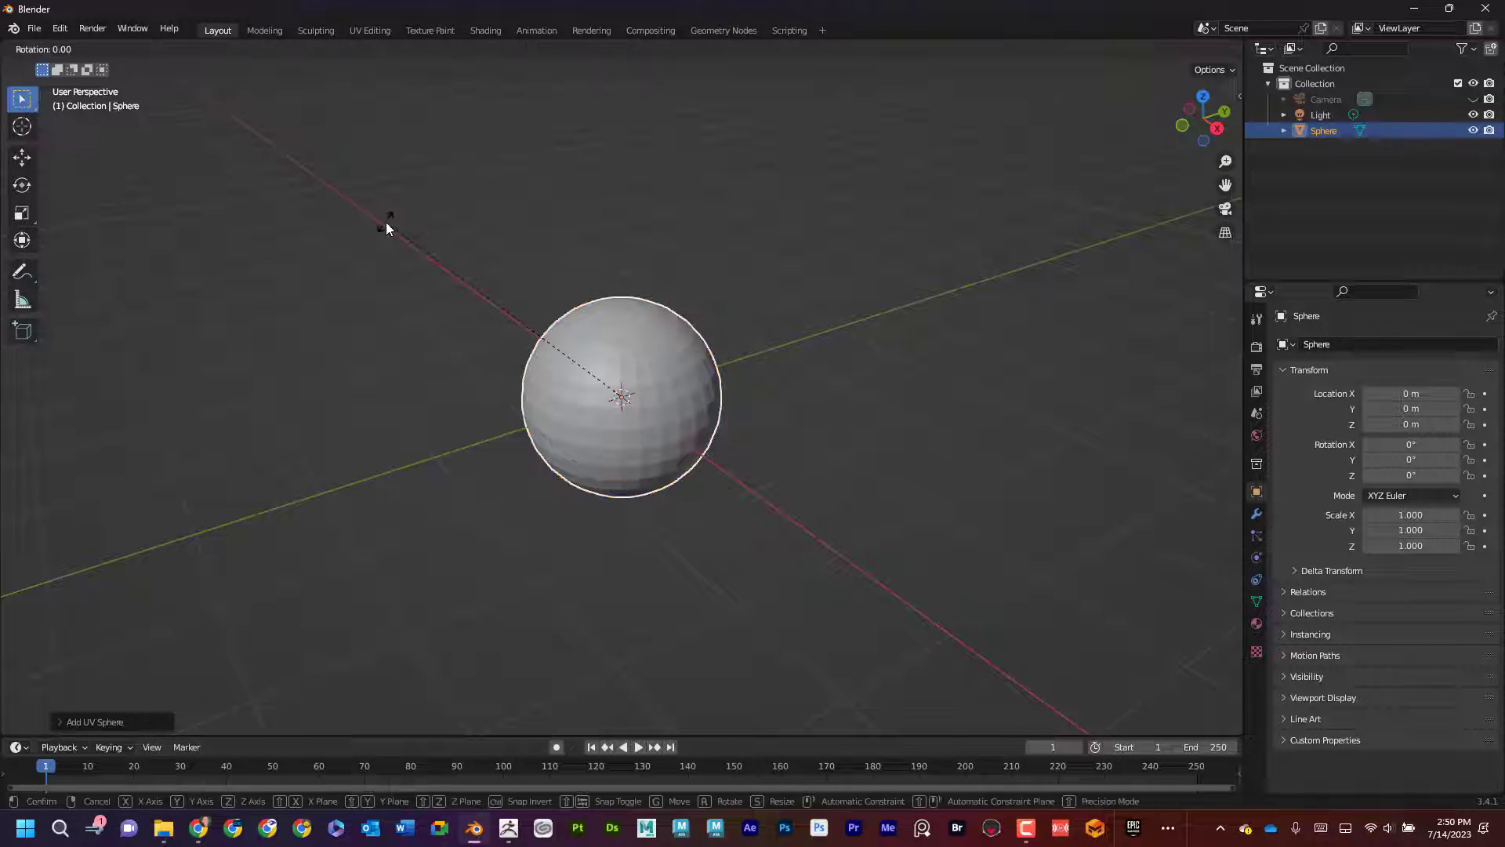
pyautogui.press('x')
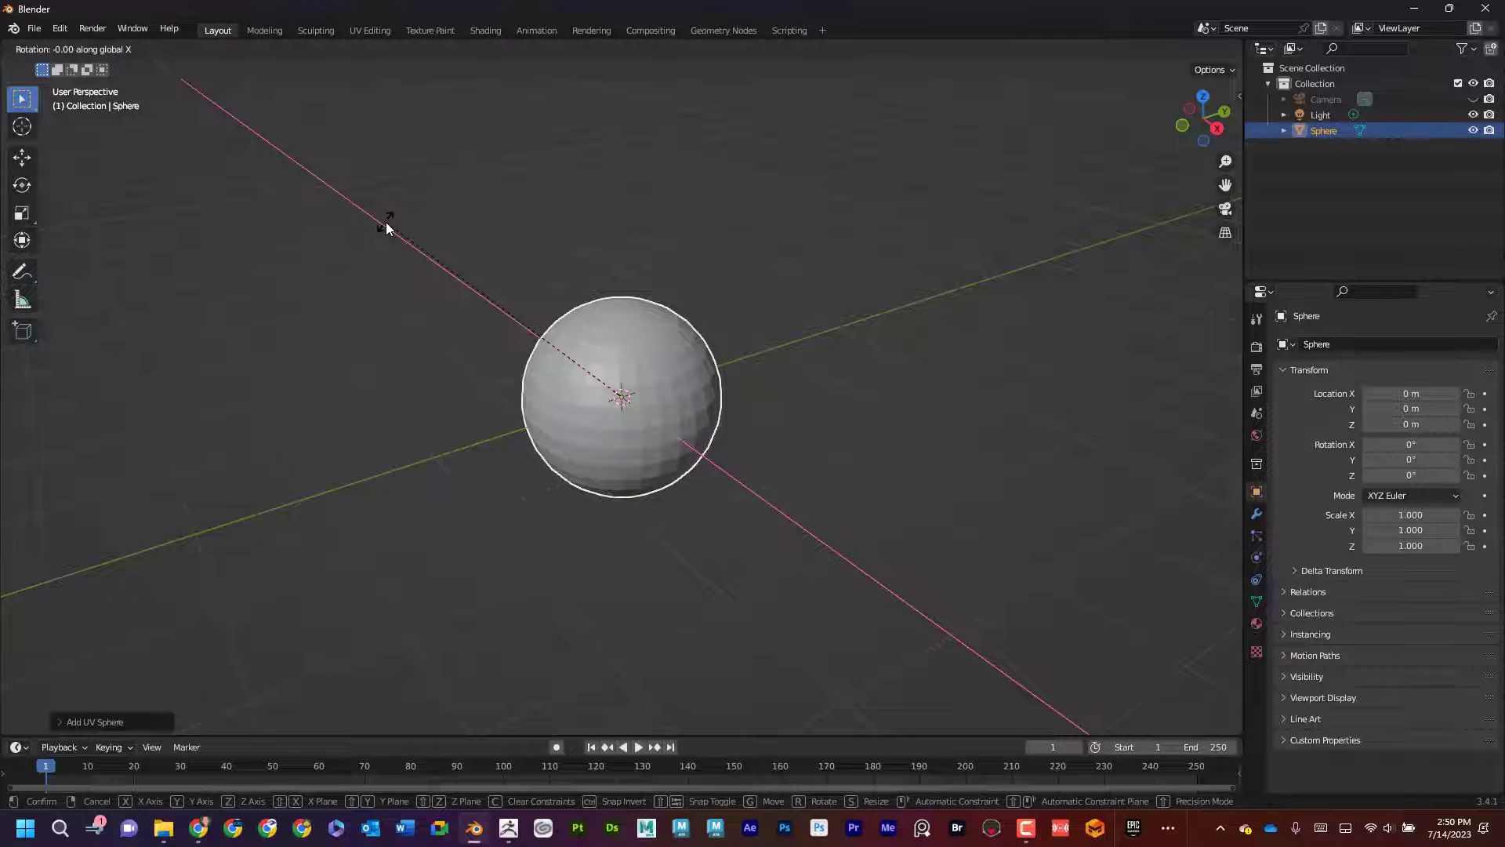
pyautogui.write('90')
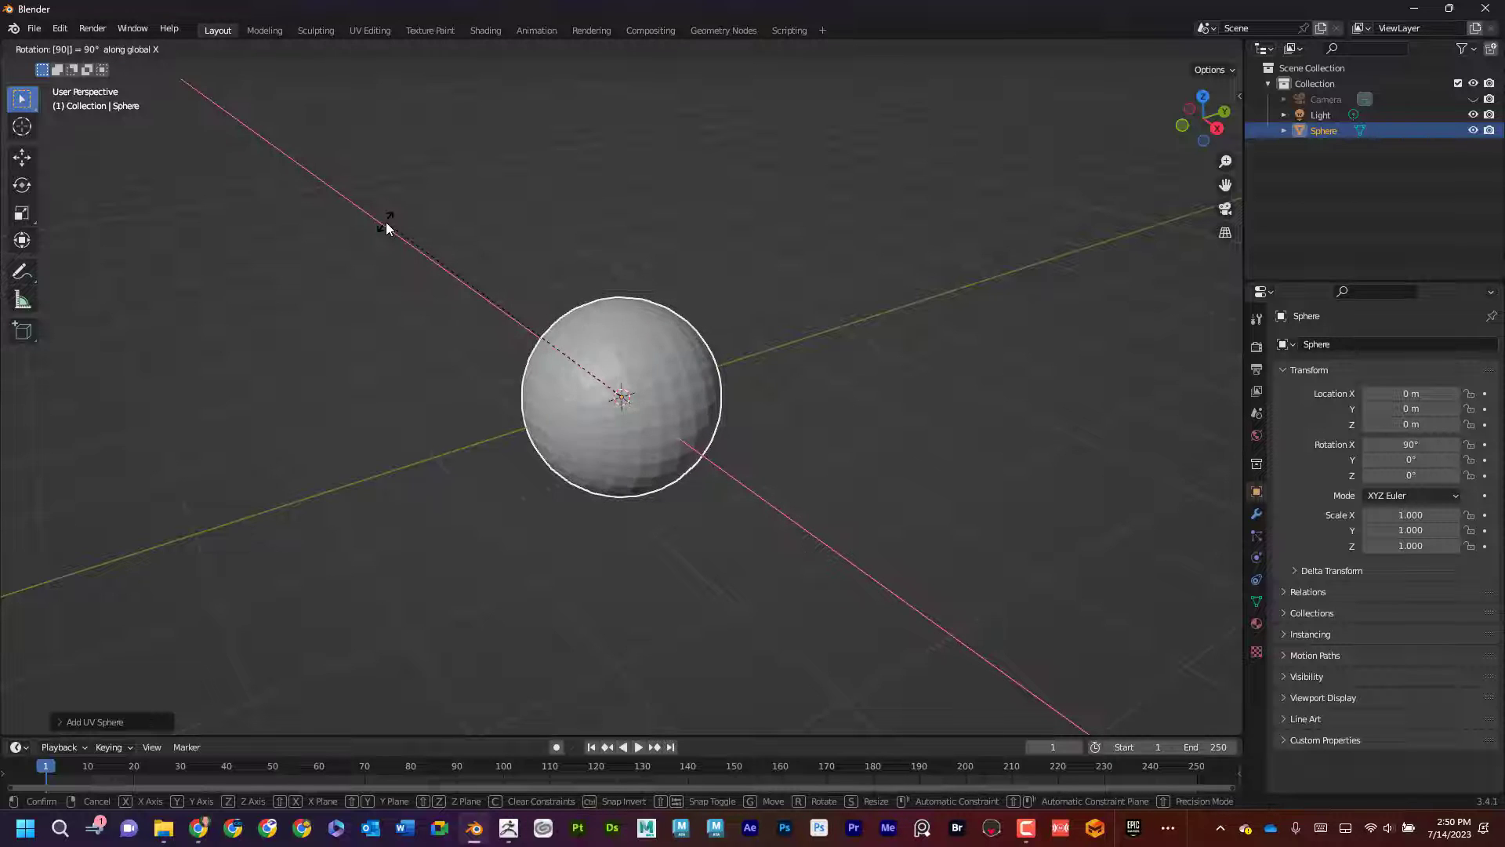
pyautogui.press('Return')
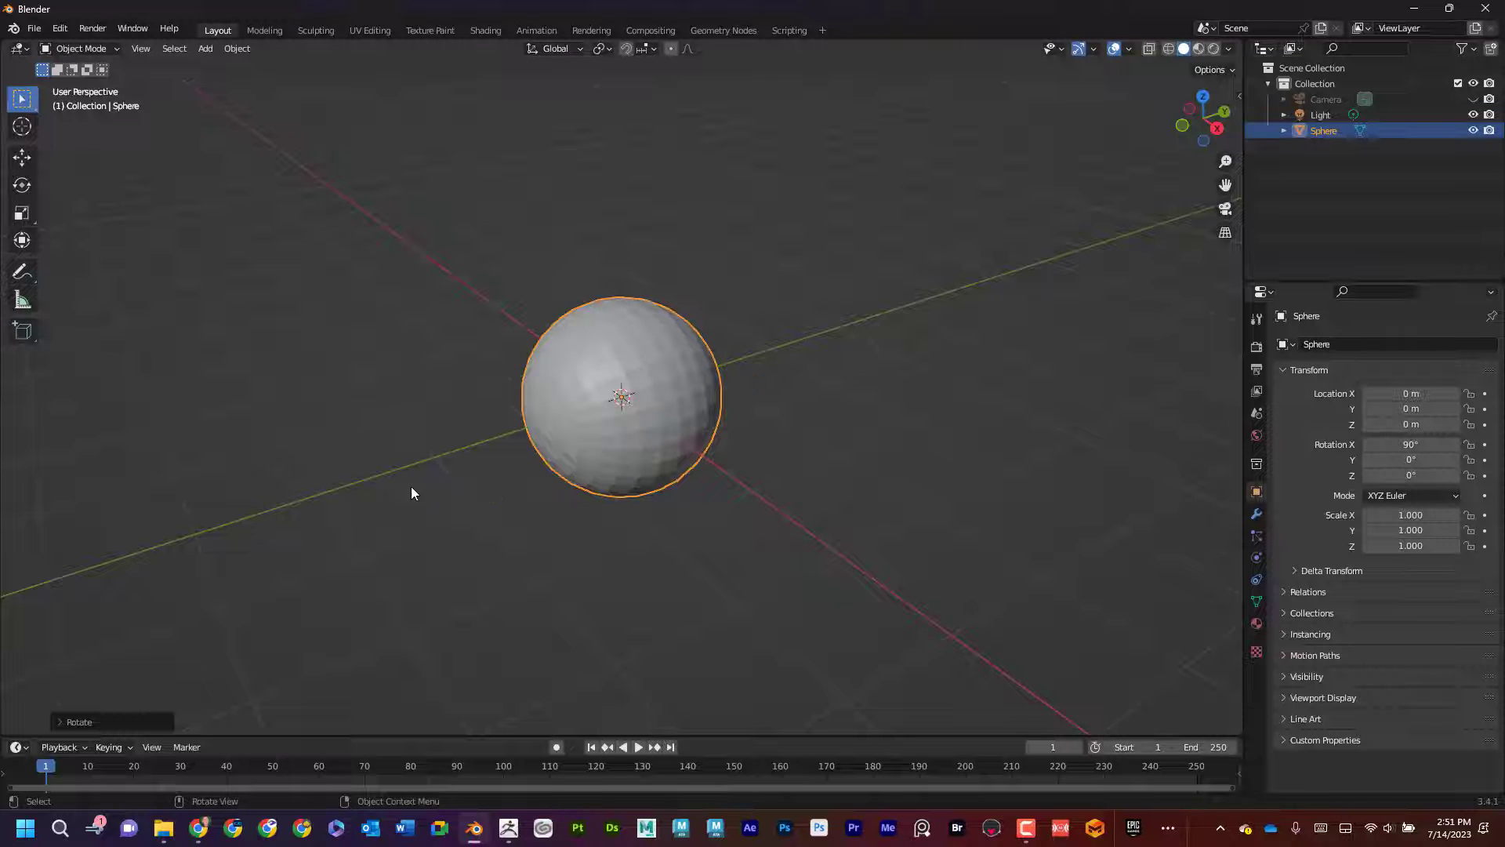
# Create a new material on the sphere and name it White
pyautogui.moveTo(450, 497); pyautogui.dragTo(514, 470, button='middle')
pyautogui.scroll(3, 495, 473)
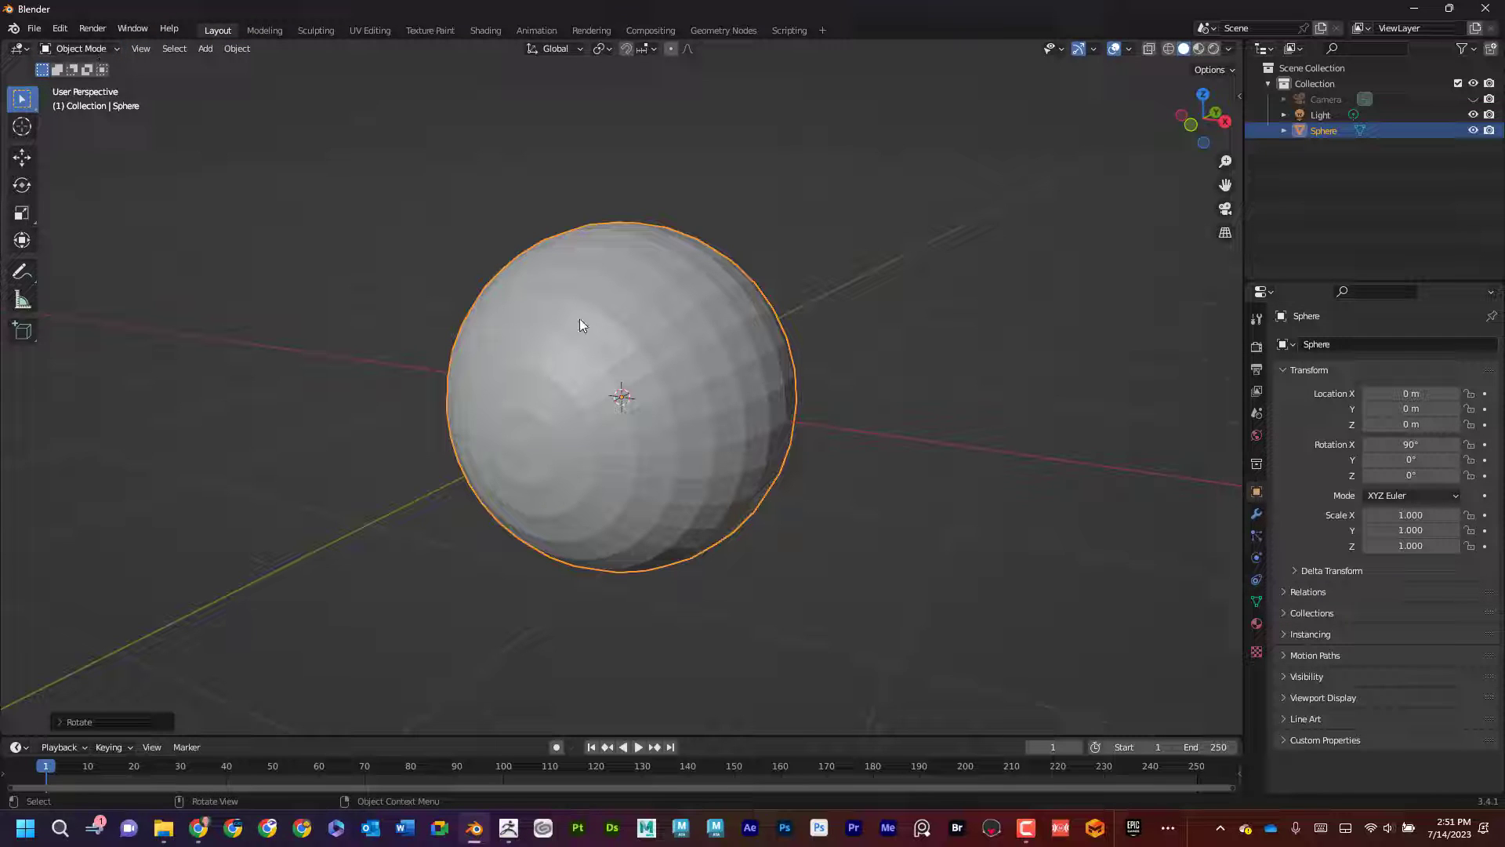
pyautogui.click(1257, 627)
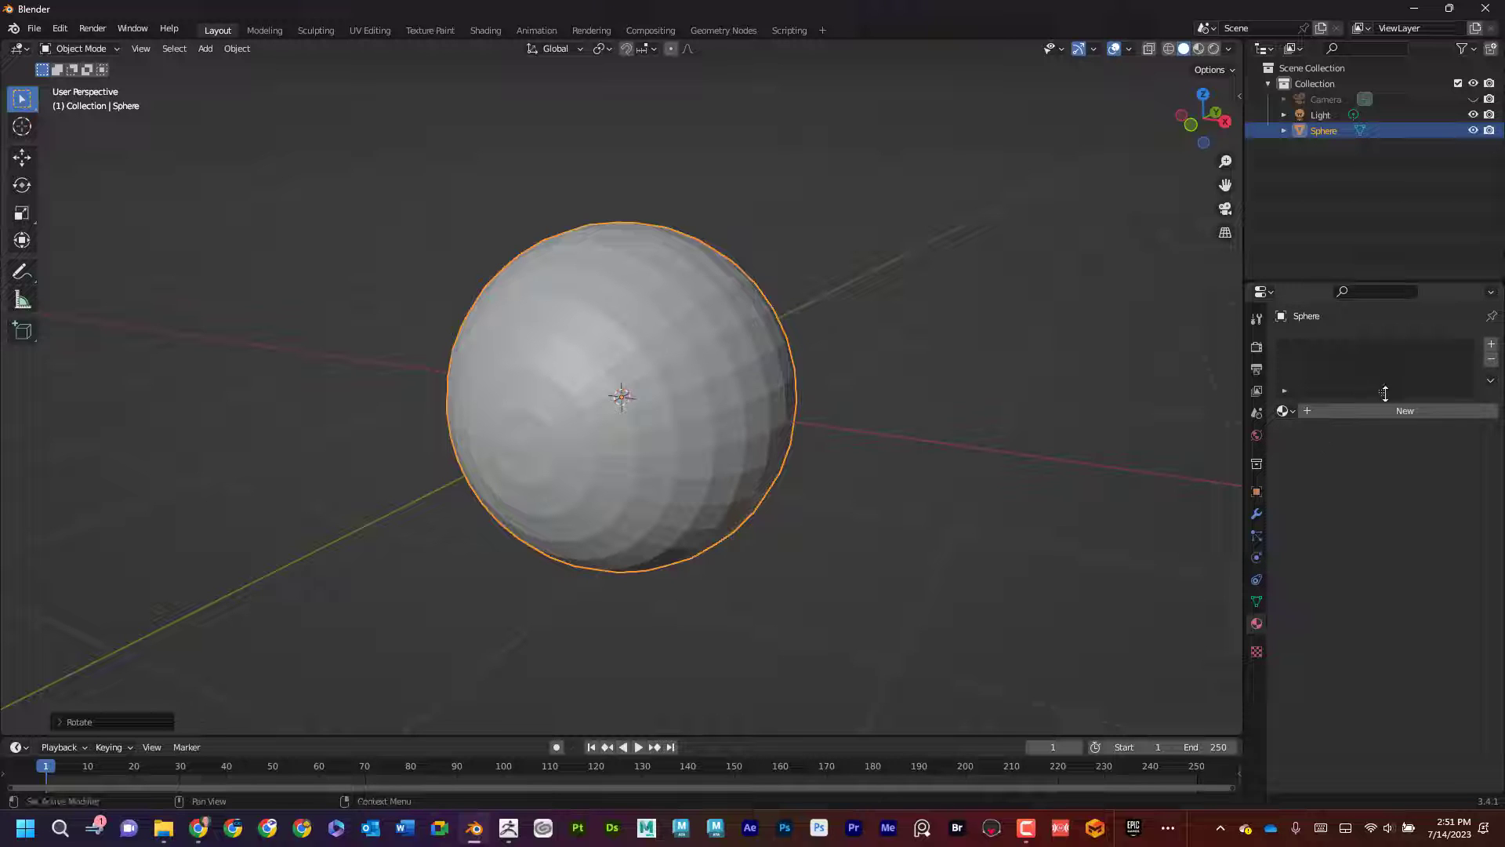
pyautogui.click(1409, 412)
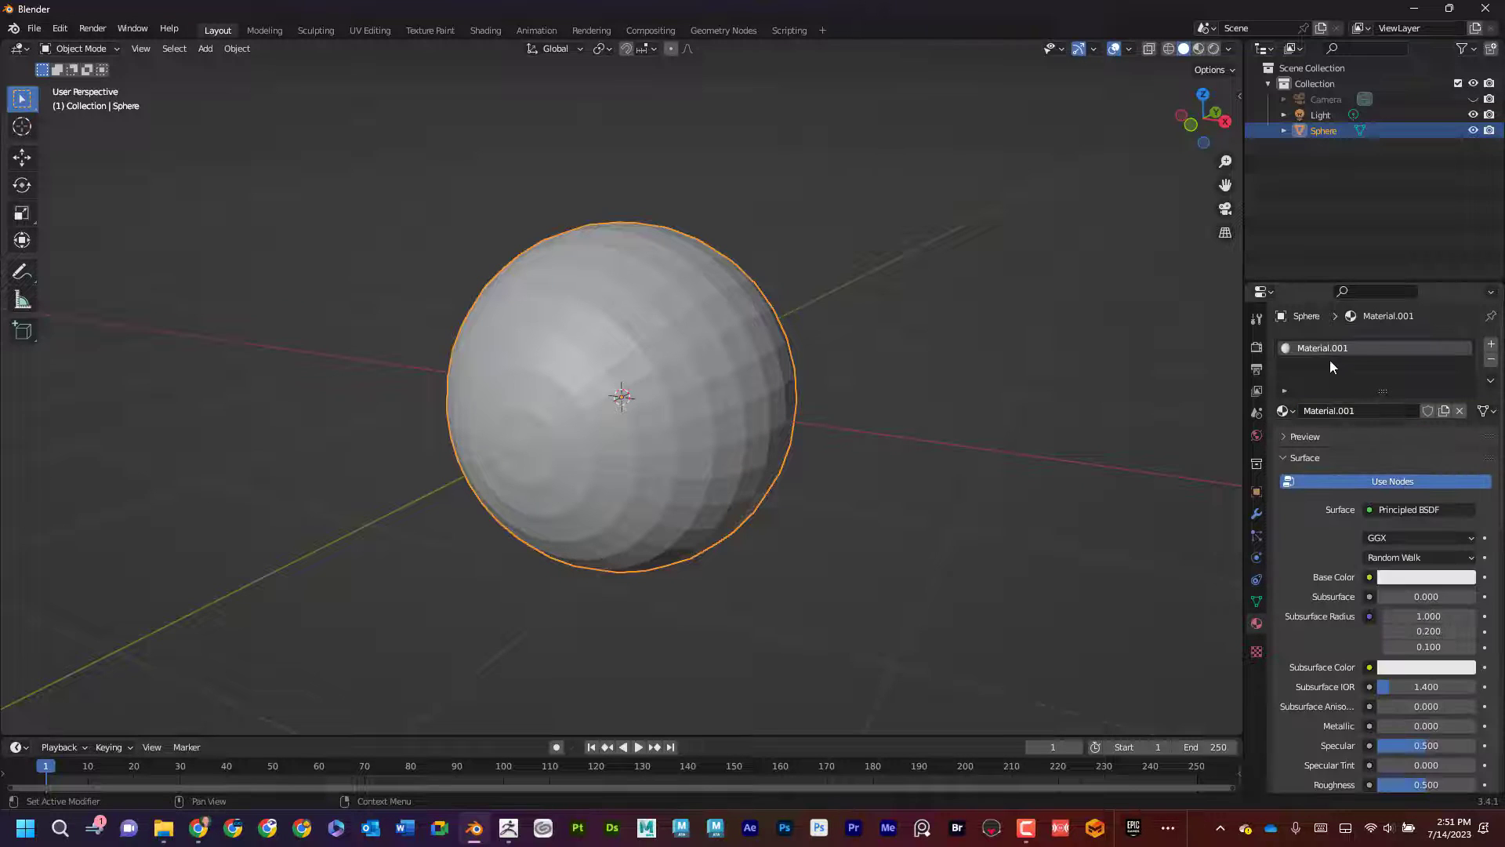
pyautogui.doubleClick(1354, 410)
pyautogui.hotkey('ctrl', 'a')
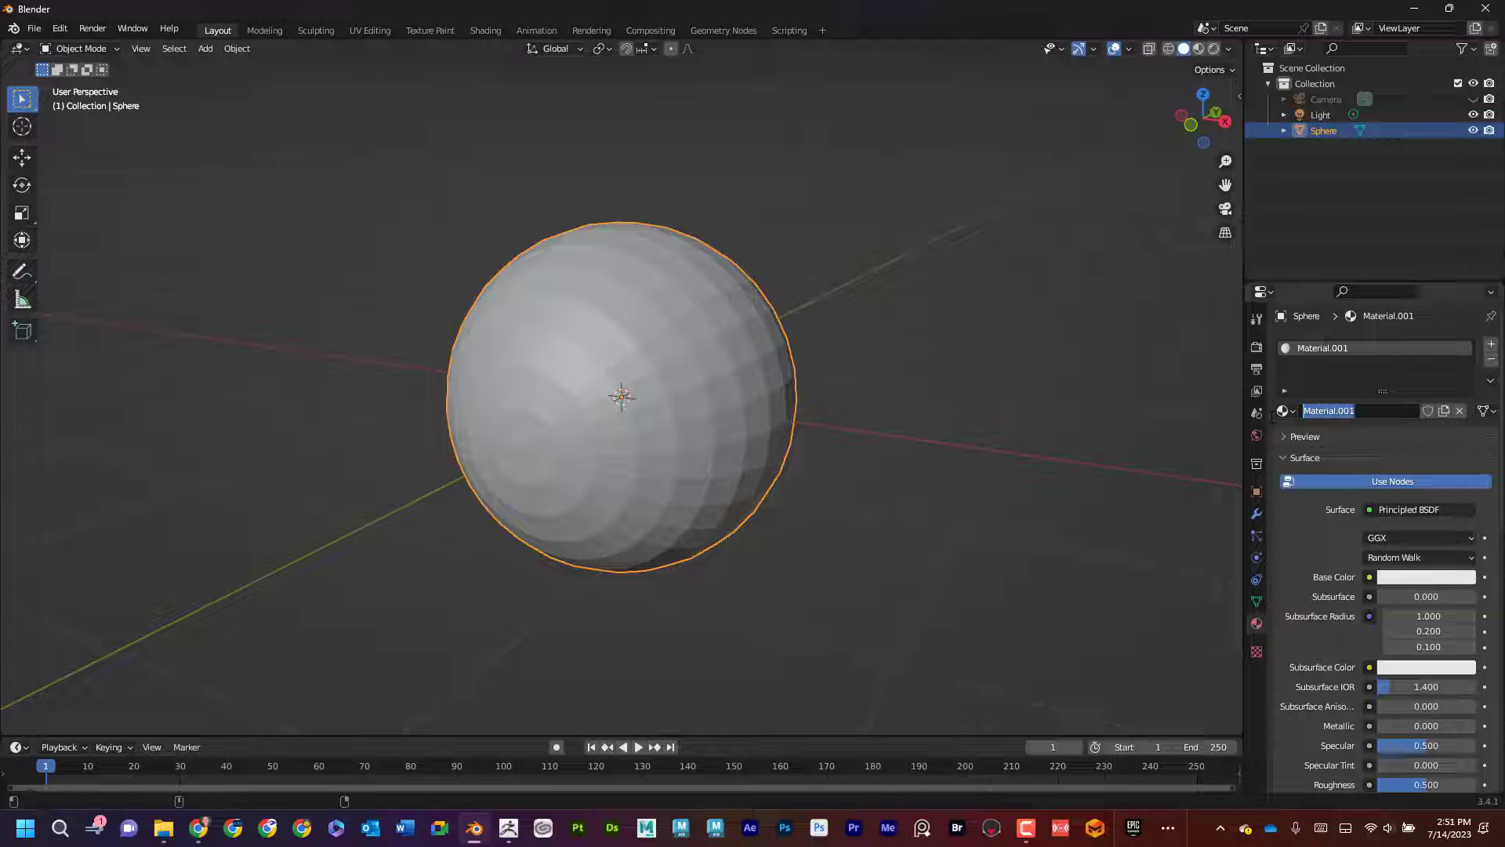
pyautogui.write('White')
pyautogui.press('Return')
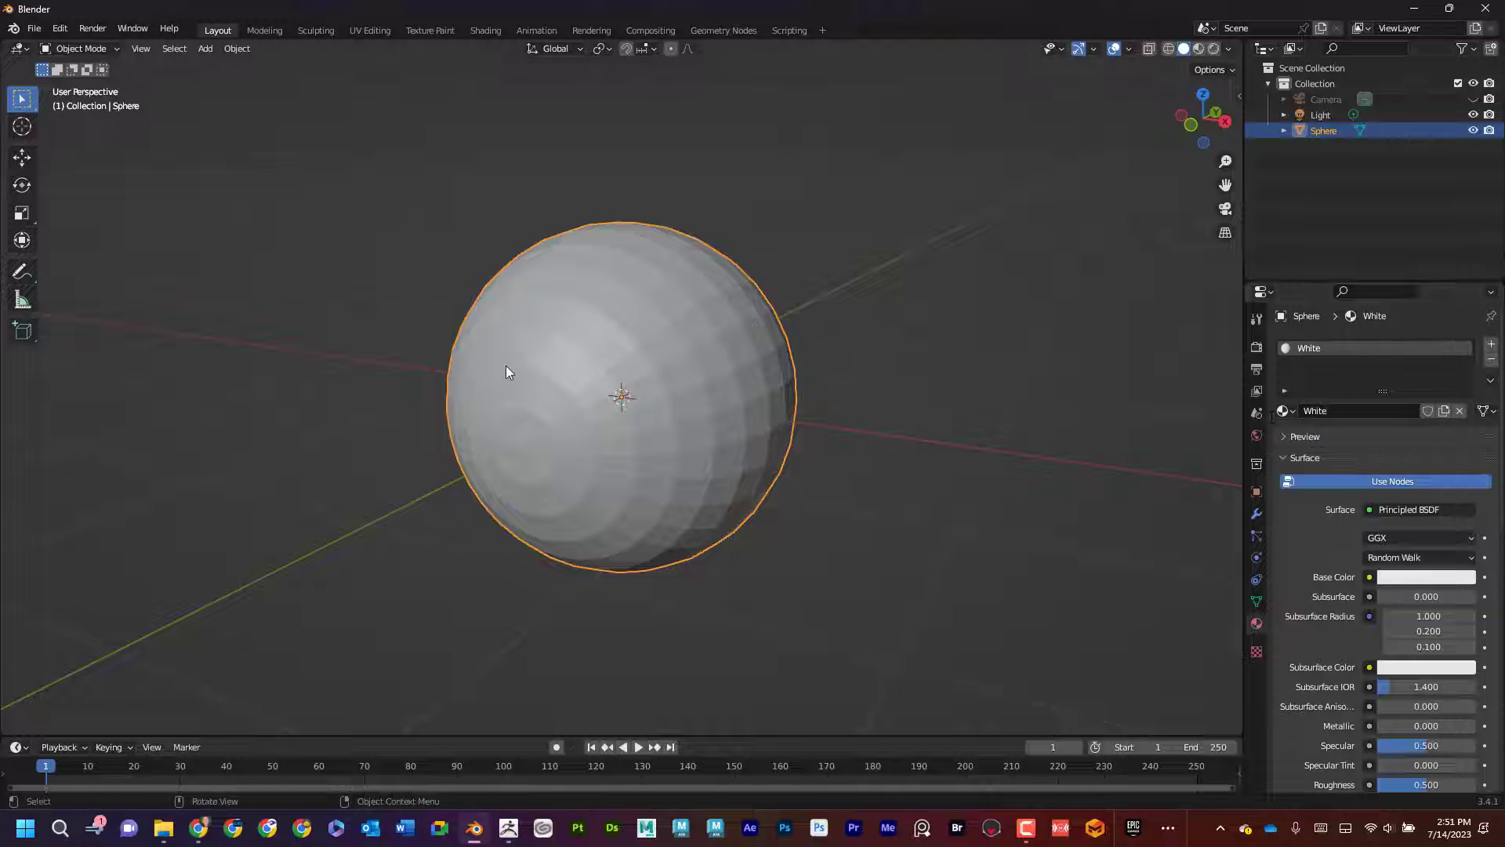
# In Edit Mode with face selection, circle-select the cap of triangular faces around the sphere's front pole
pyautogui.scroll(2, 467, 407)
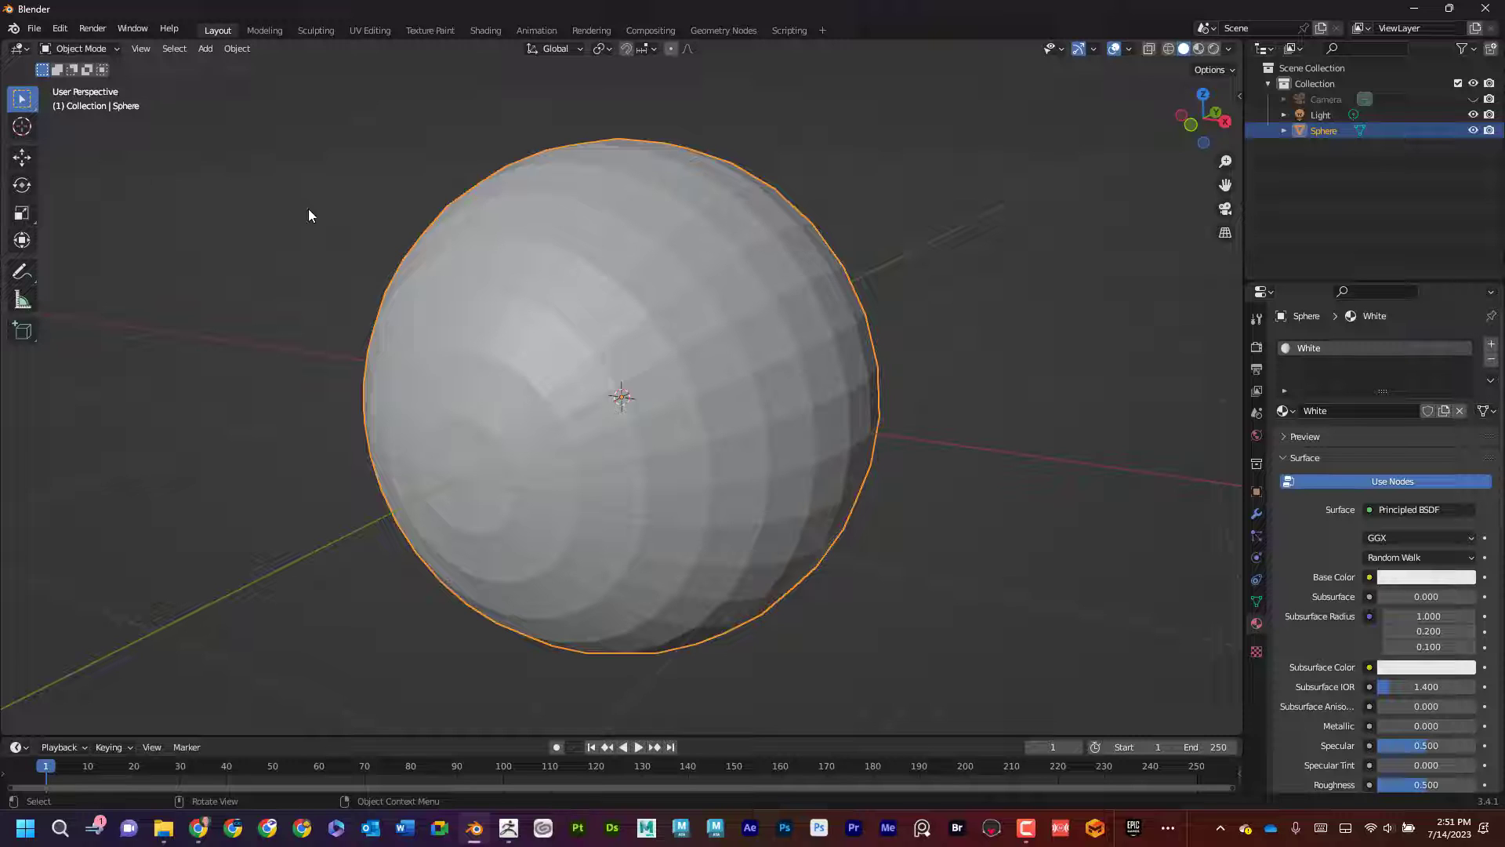
pyautogui.press('Tab')
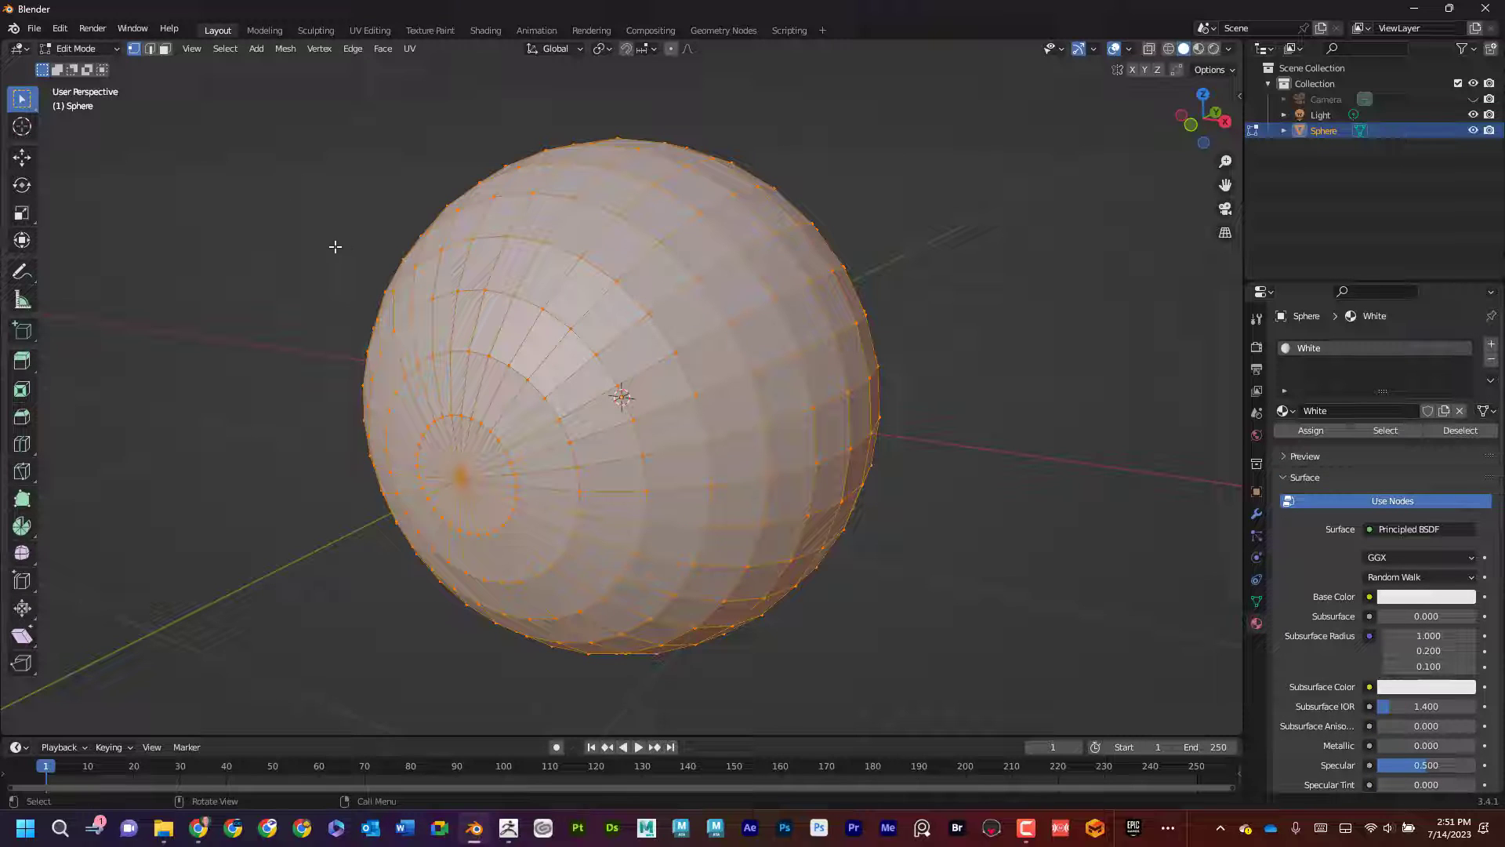
pyautogui.click(165, 48)
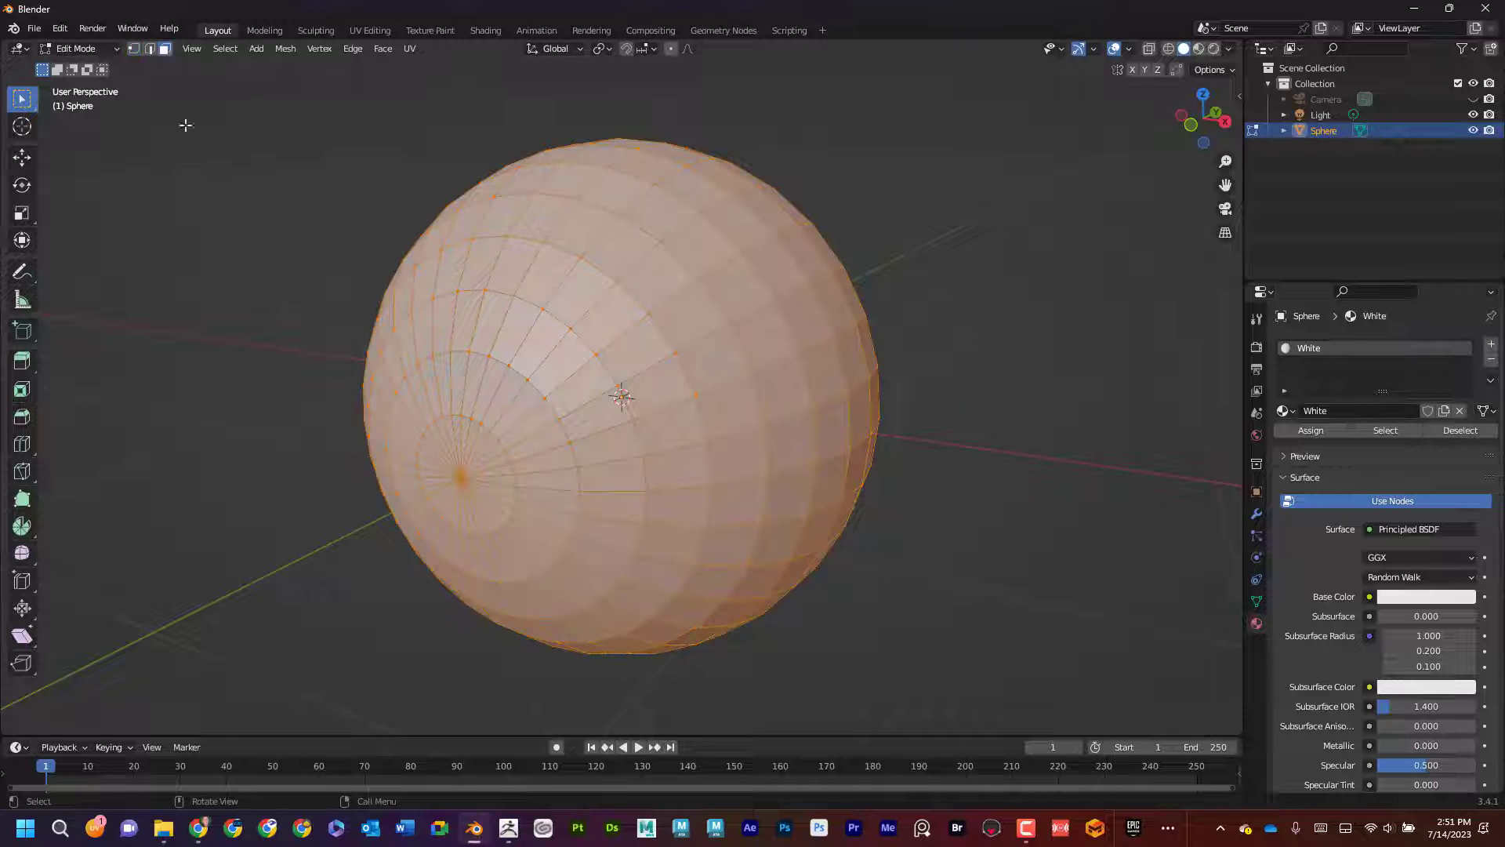
pyautogui.click(149, 51)
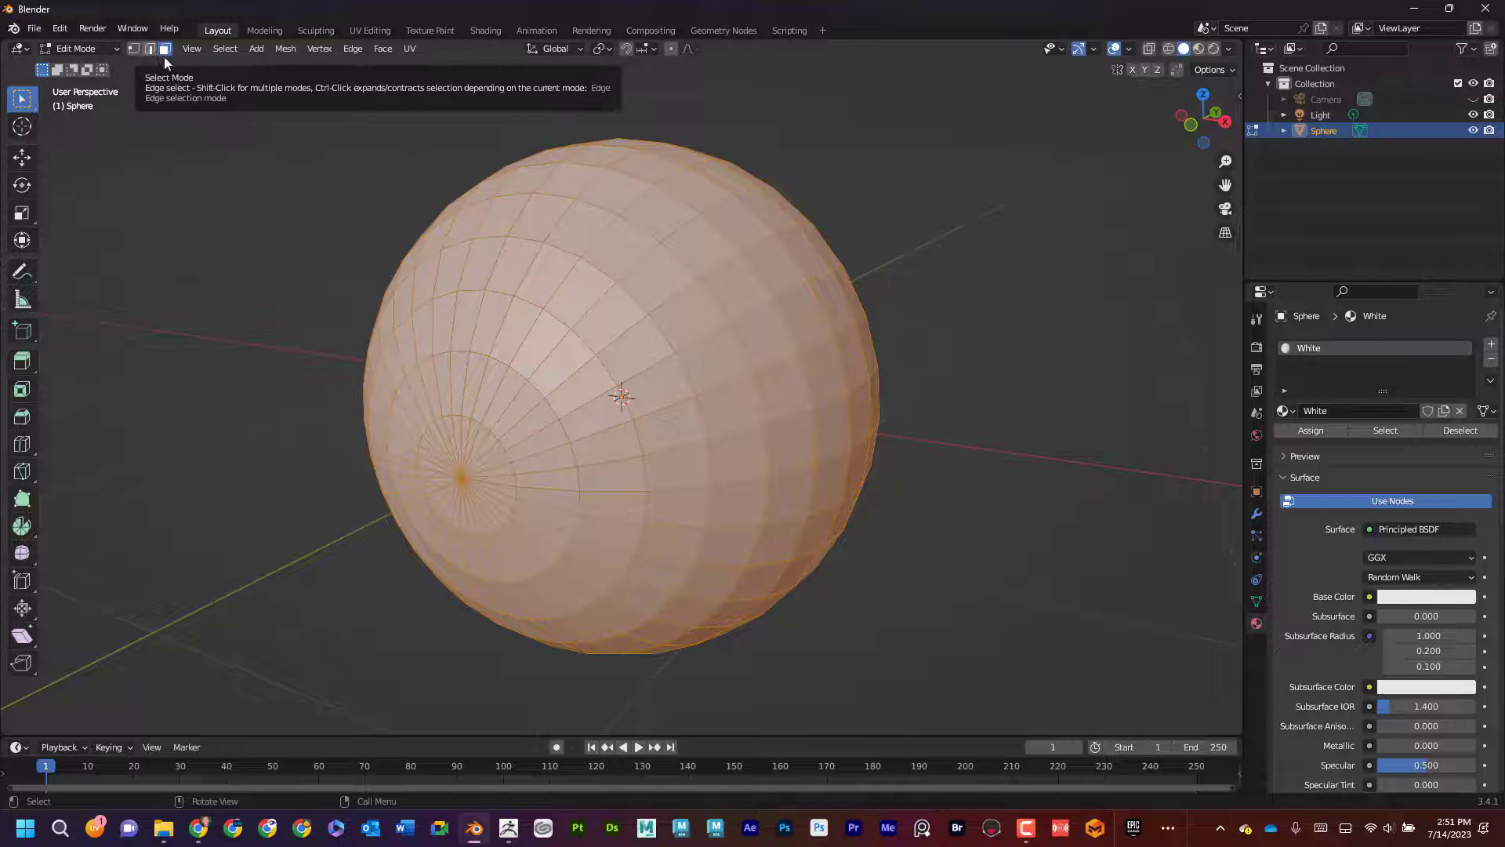
pyautogui.click(211, 306)
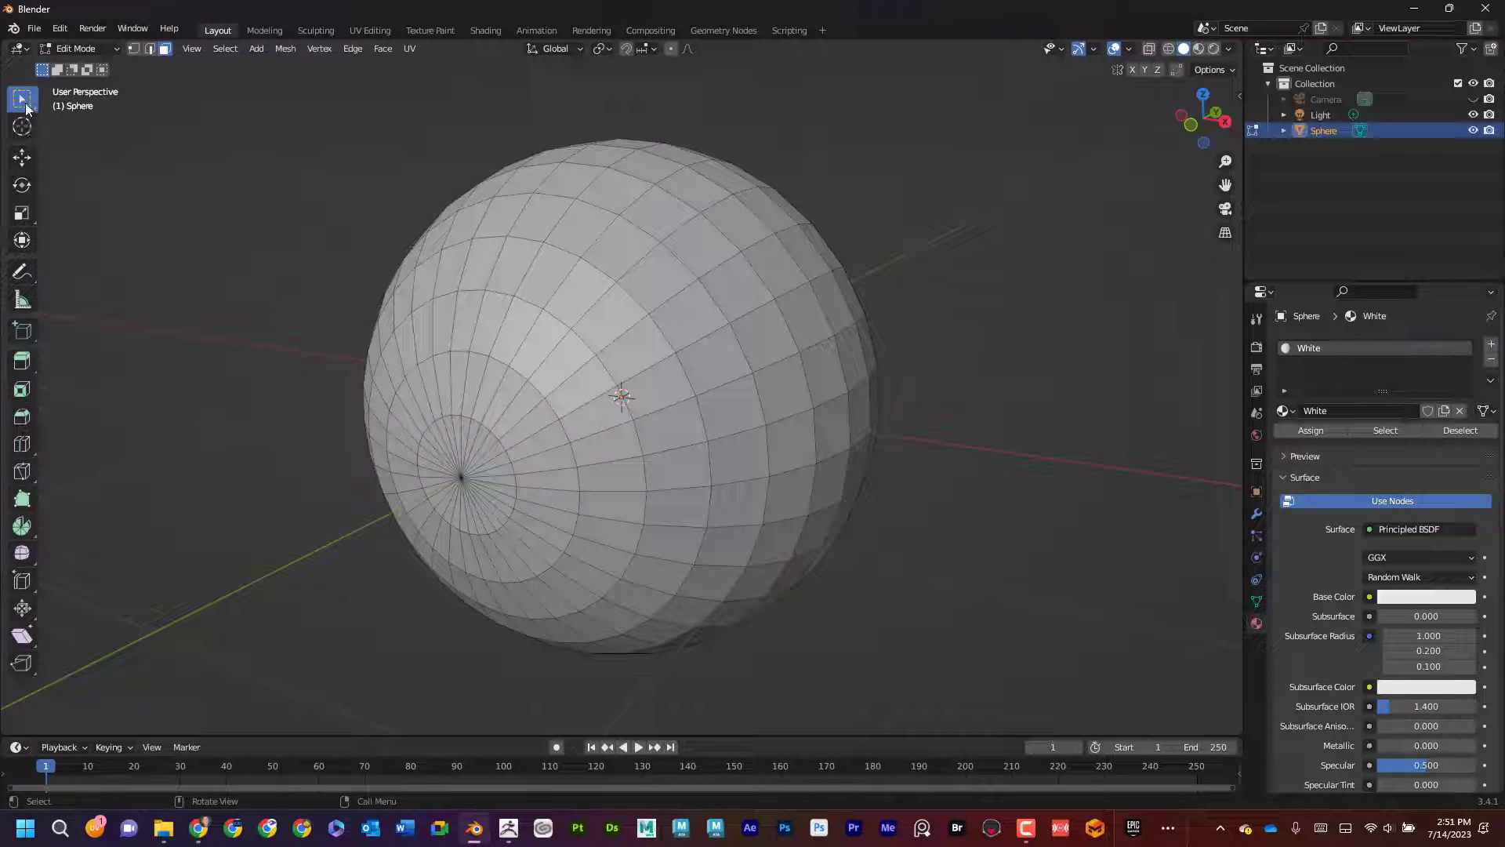
pyautogui.moveTo(26, 108); pyautogui.dragTo(96, 163)
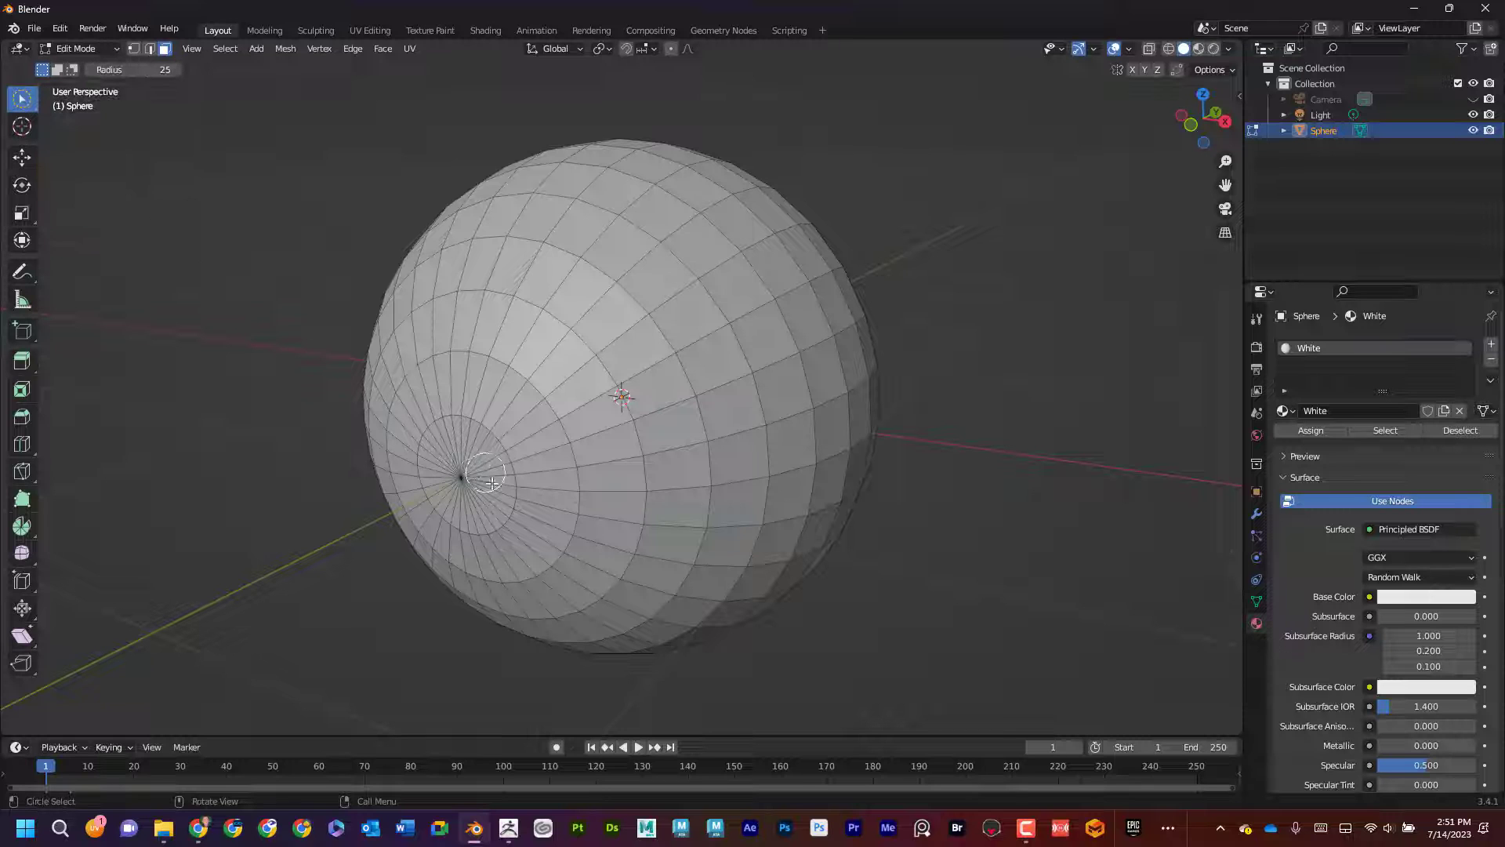
pyautogui.moveTo(463, 474); pyautogui.dragTo(456, 486)
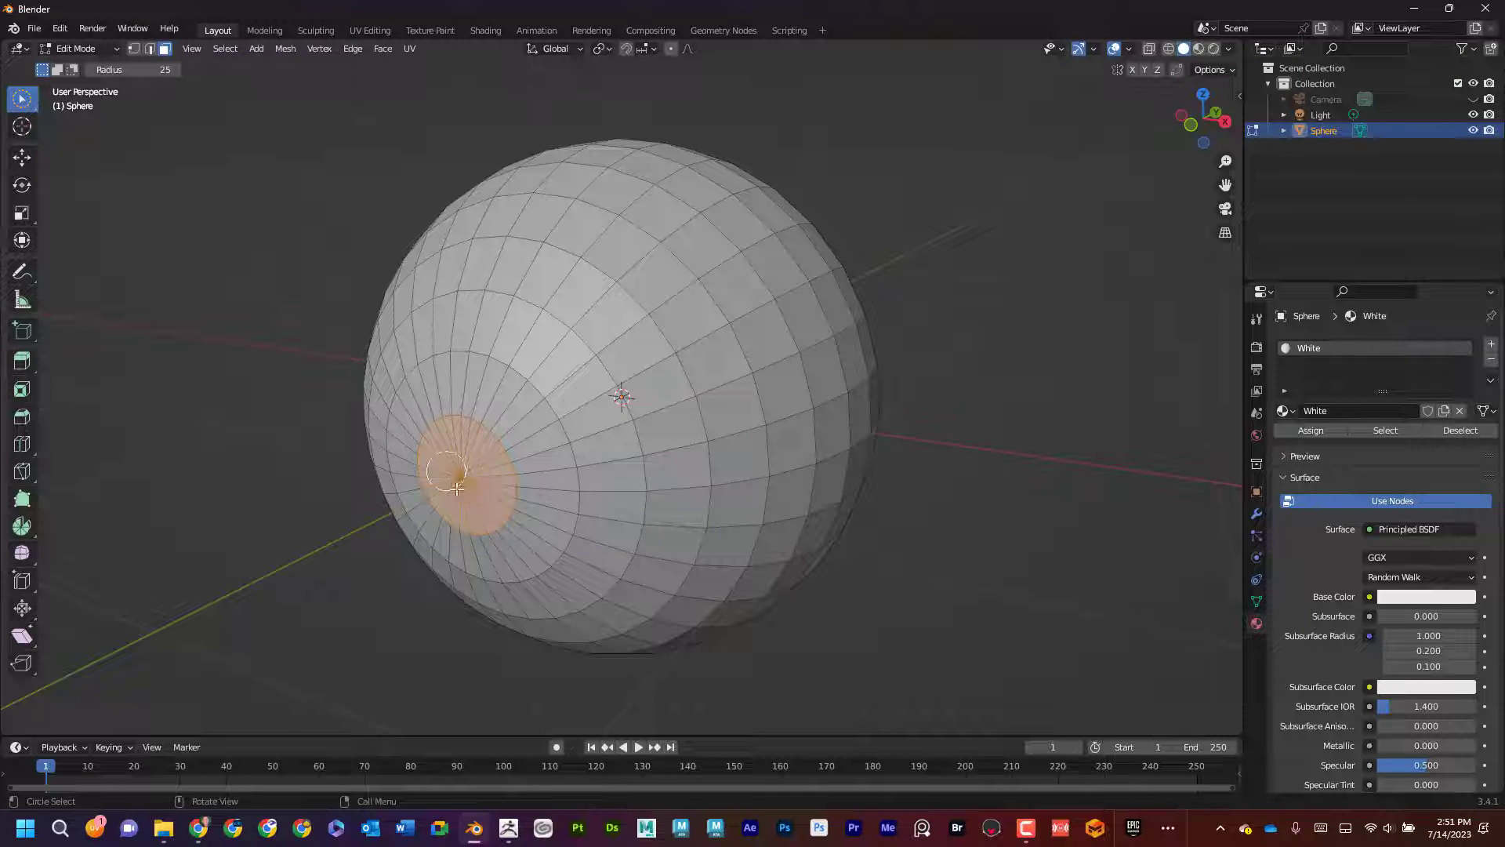
# Add a second material slot to the sphere with a new material named Black
pyautogui.click(1491, 343)
pyautogui.click(1356, 437)
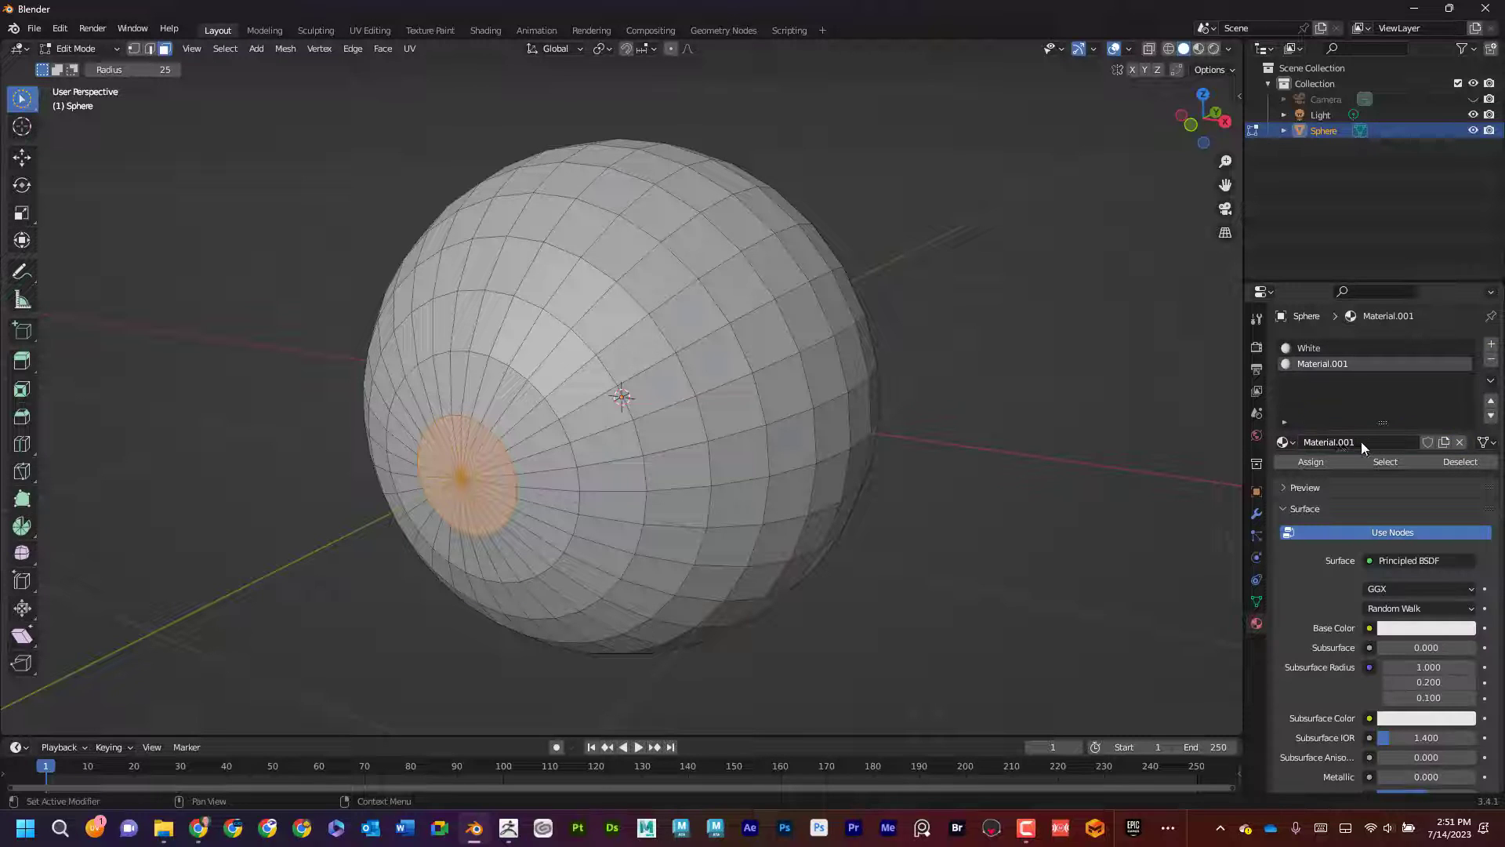
pyautogui.click(1361, 444)
pyautogui.write('Black')
pyautogui.press('Return')
# Set the Black material's base color to black and assign it to the selected pole faces, using Material Preview shading
pyautogui.click(1400, 629)
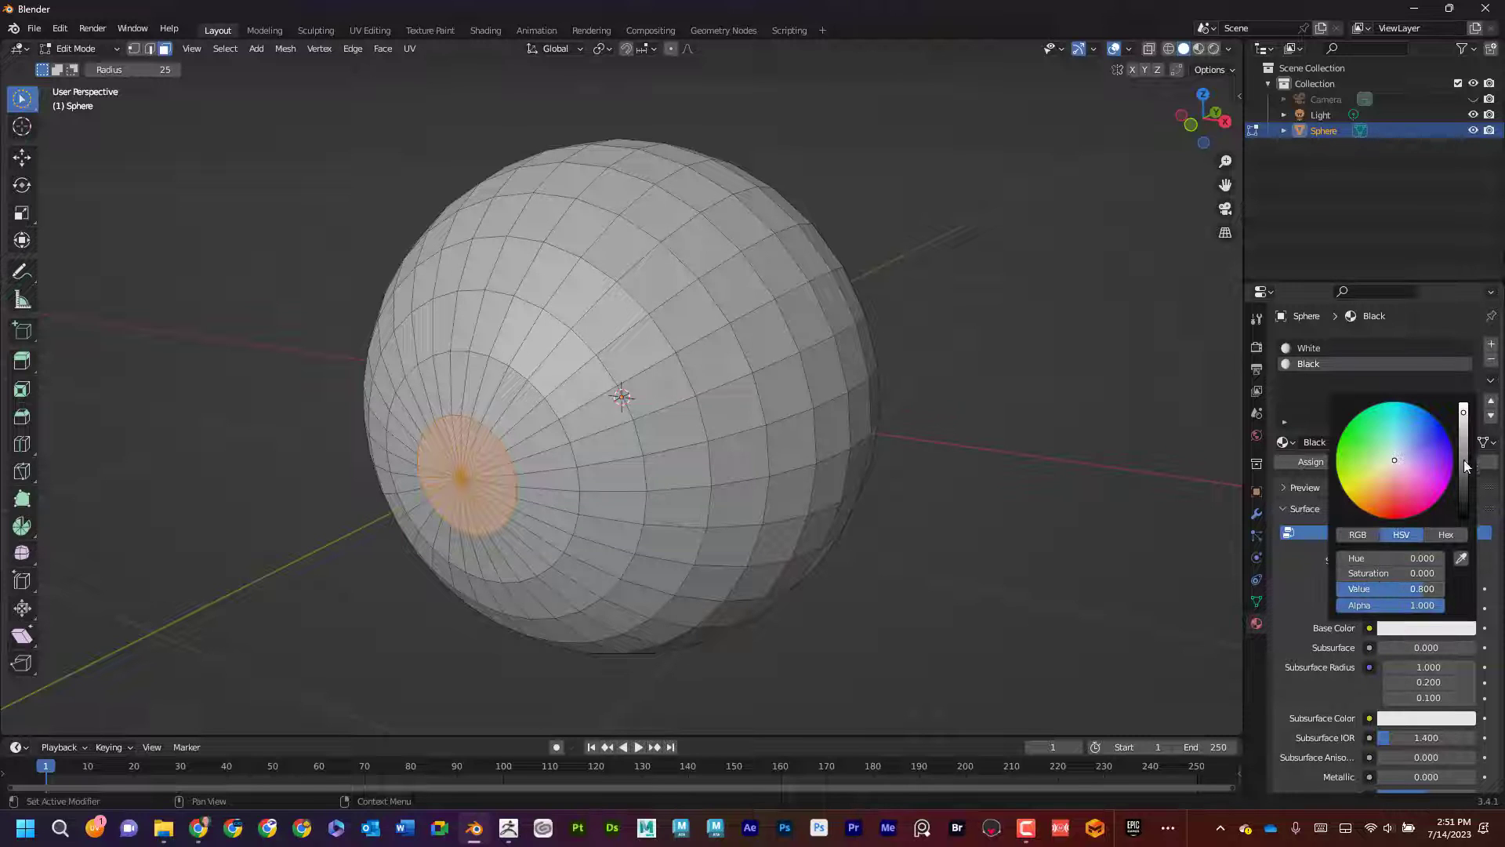
pyautogui.moveTo(1466, 466); pyautogui.dragTo(1464, 519)
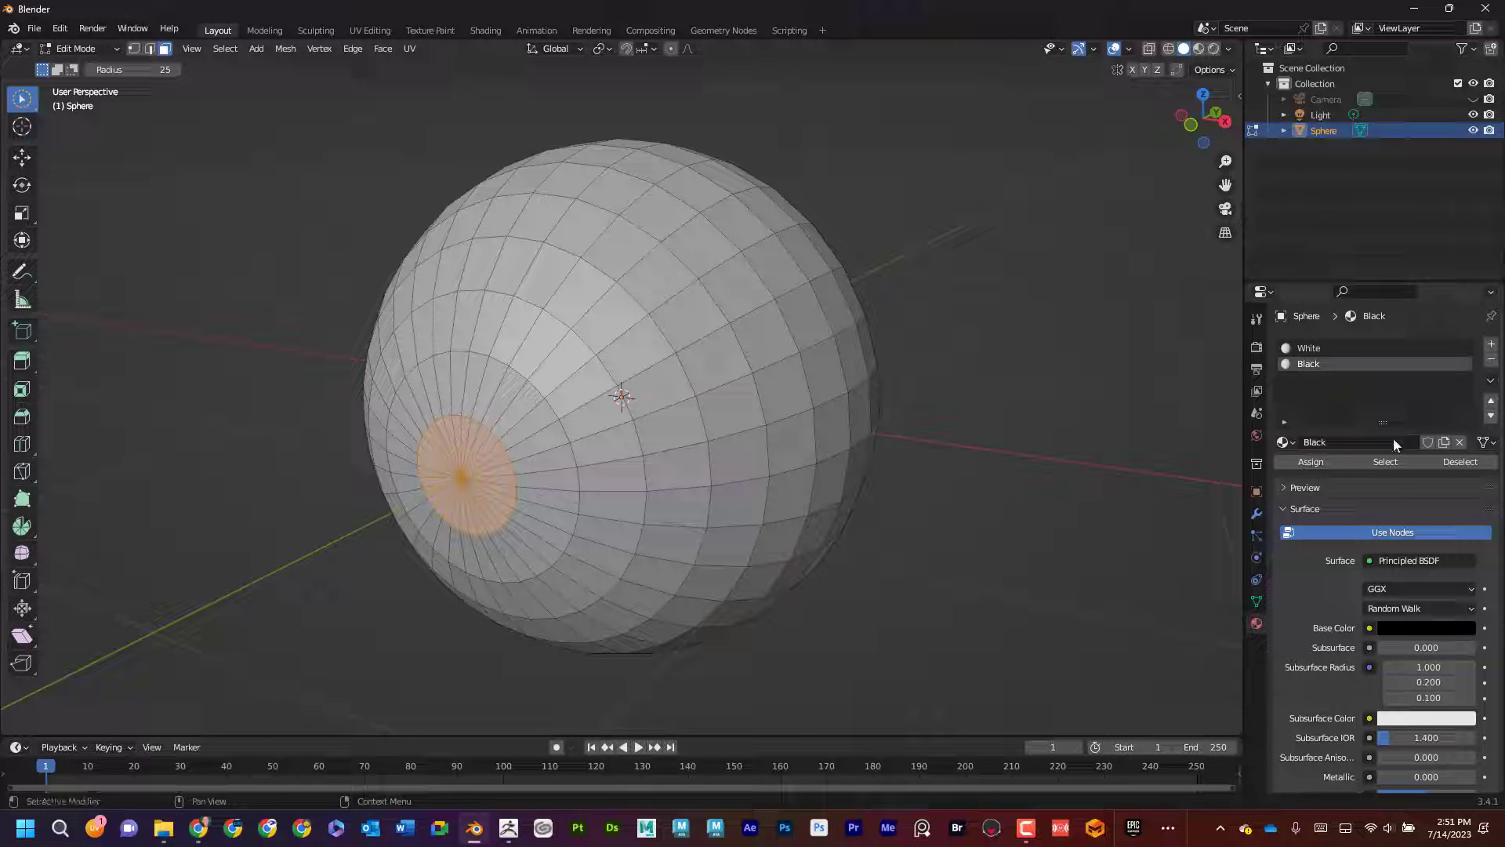
pyautogui.click(1320, 461)
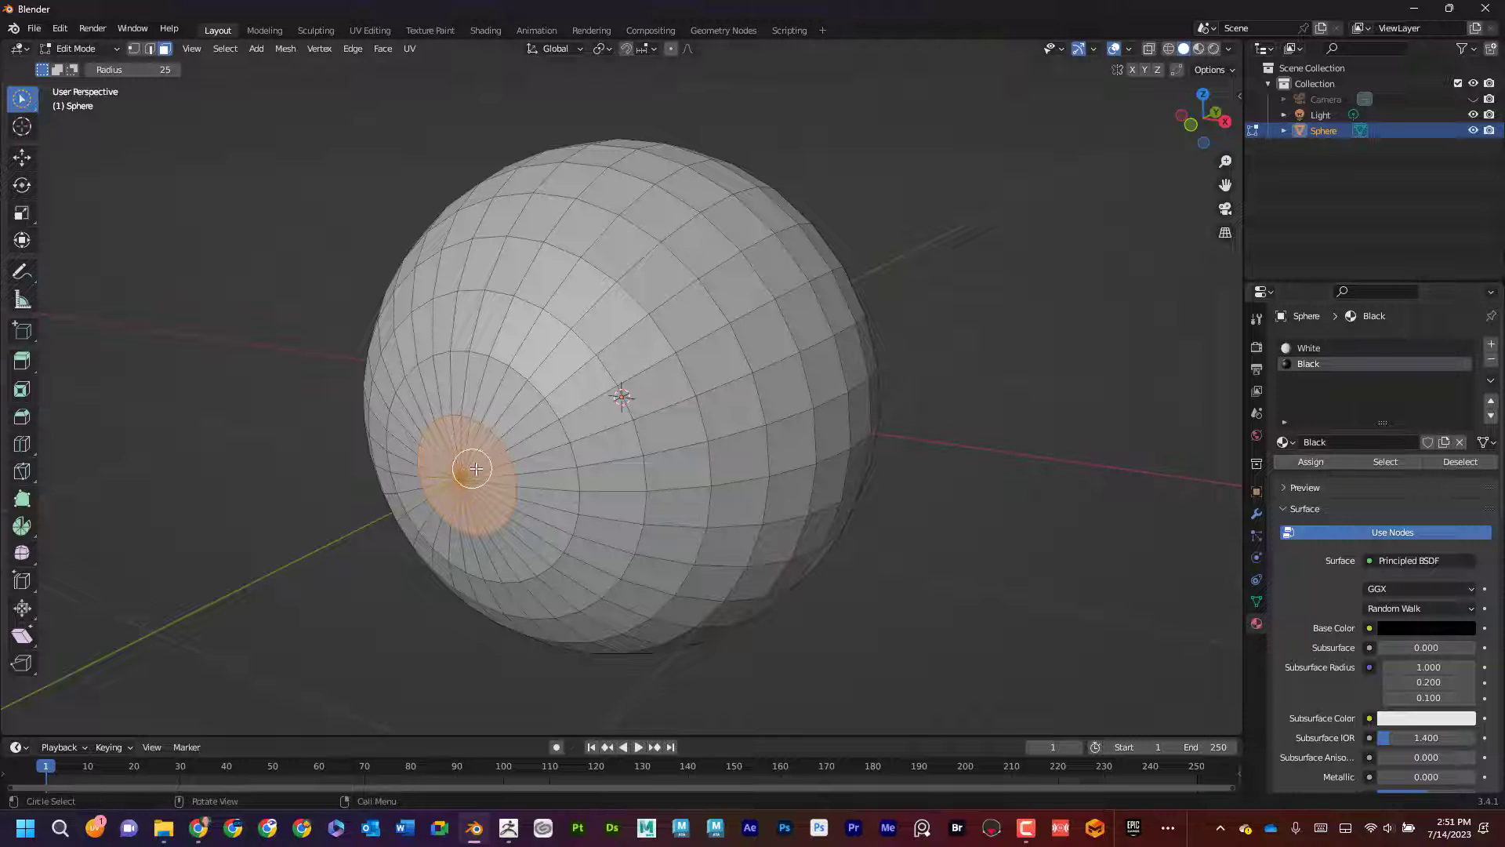
pyautogui.click(1200, 50)
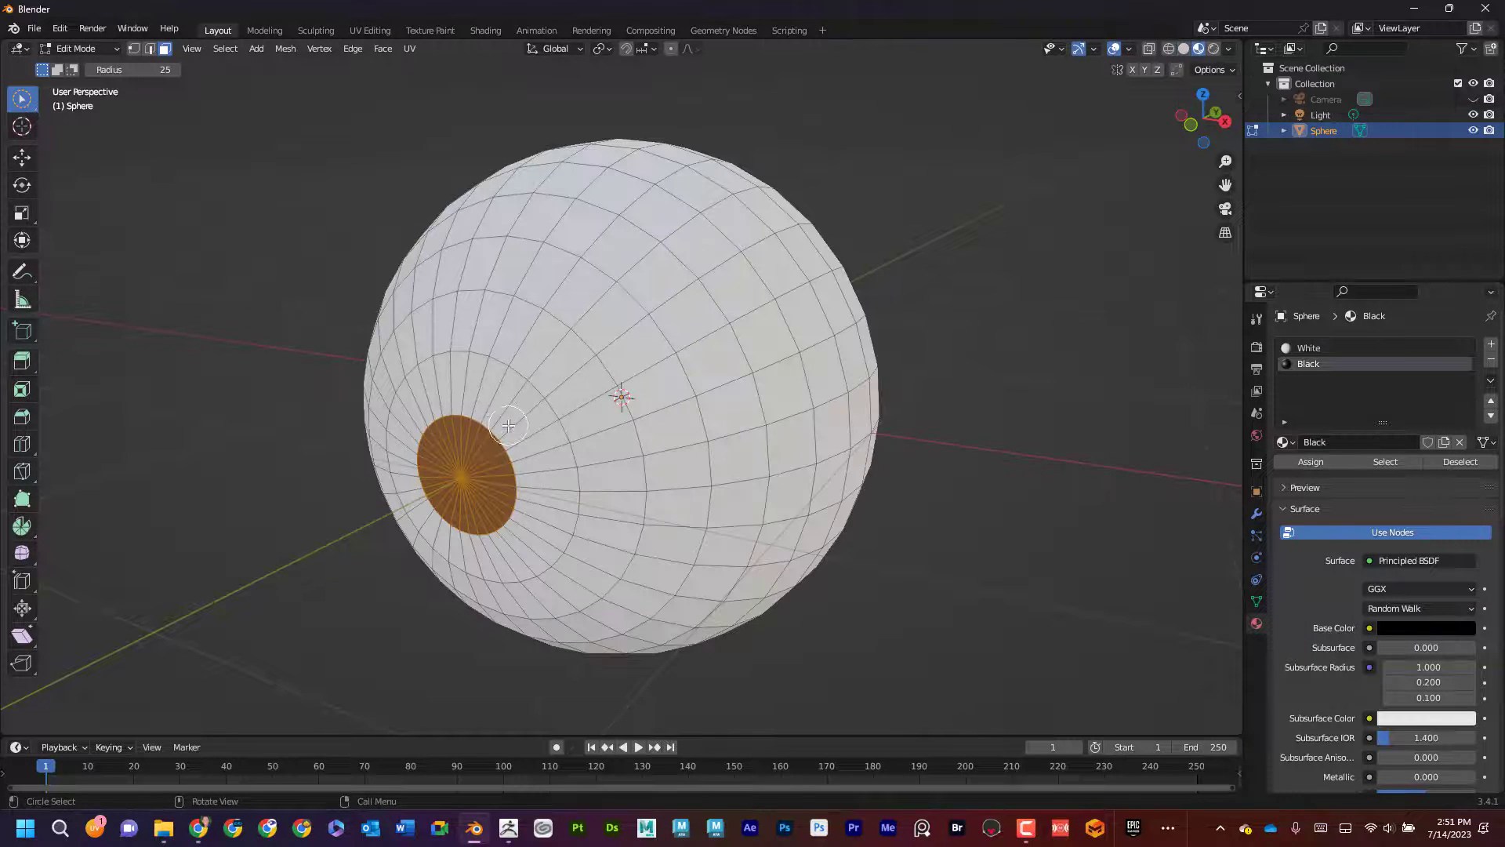
# Switch back to the Select Box tool and select the ring of faces directly around the black pupil
pyautogui.click(22, 99)
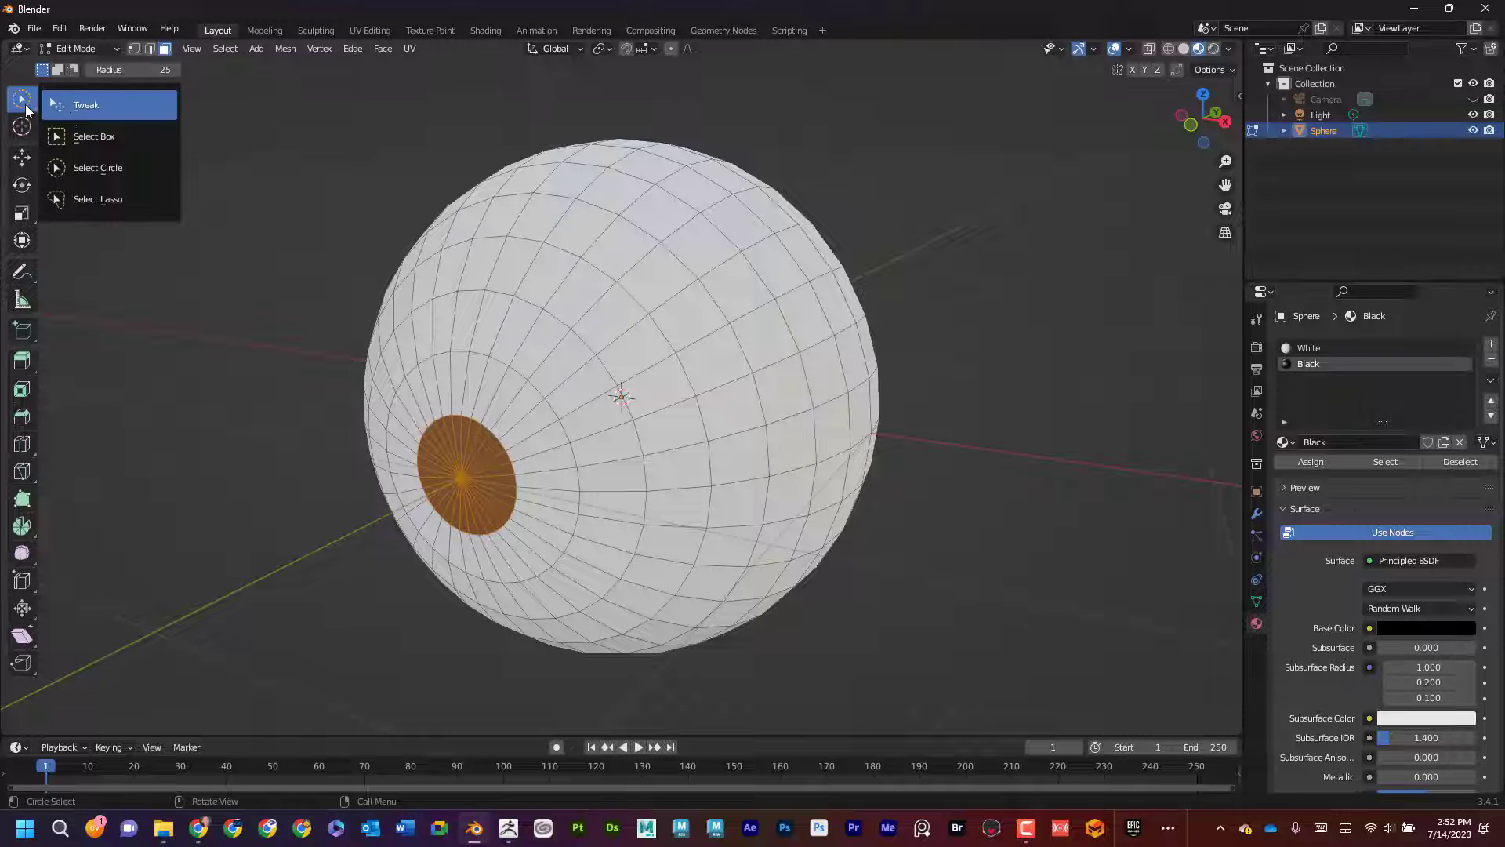
pyautogui.click(106, 141)
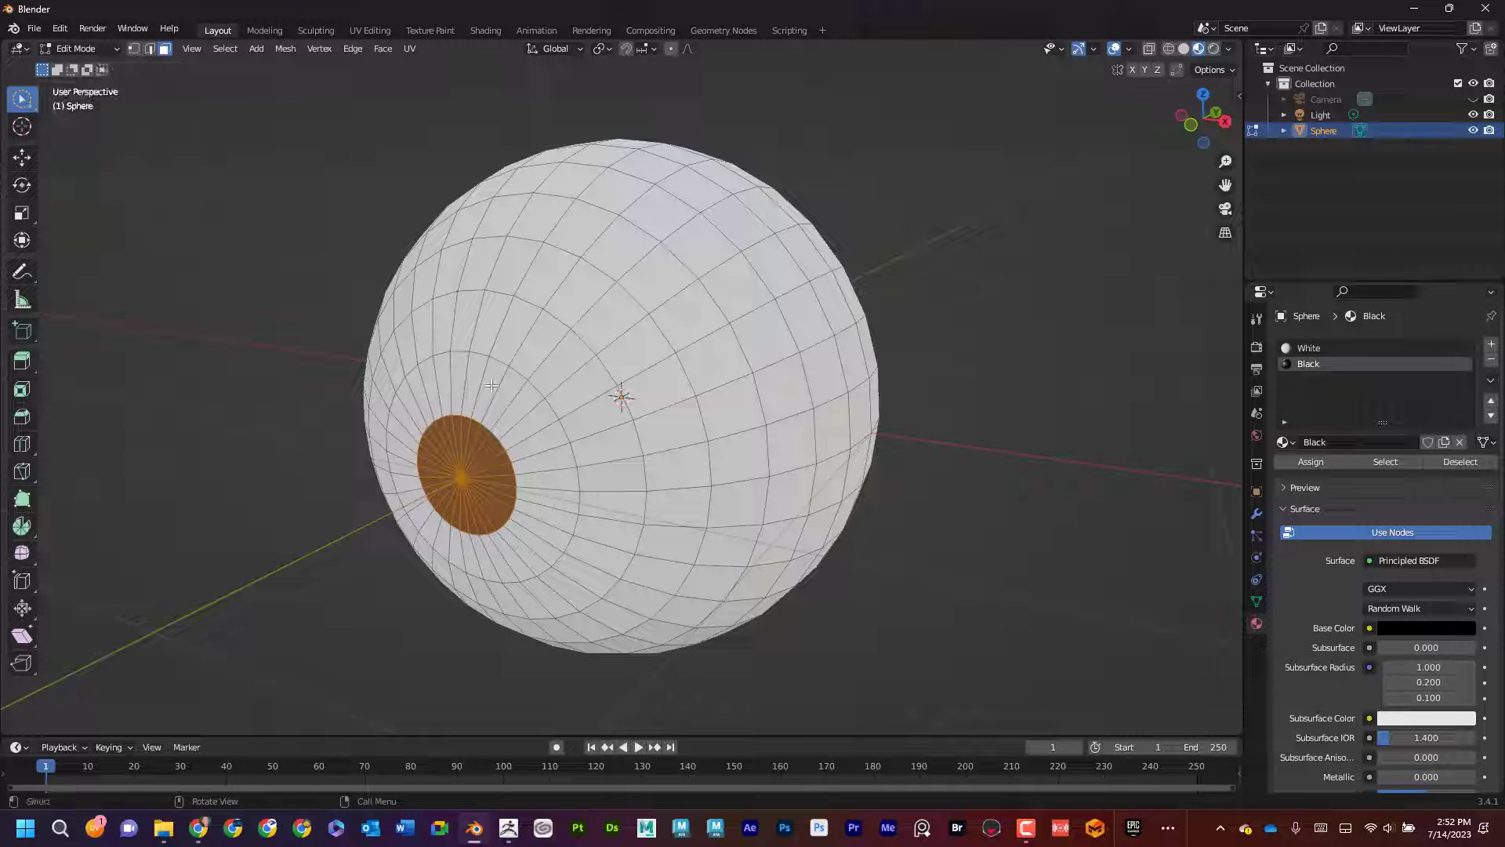
pyautogui.click(540, 439)
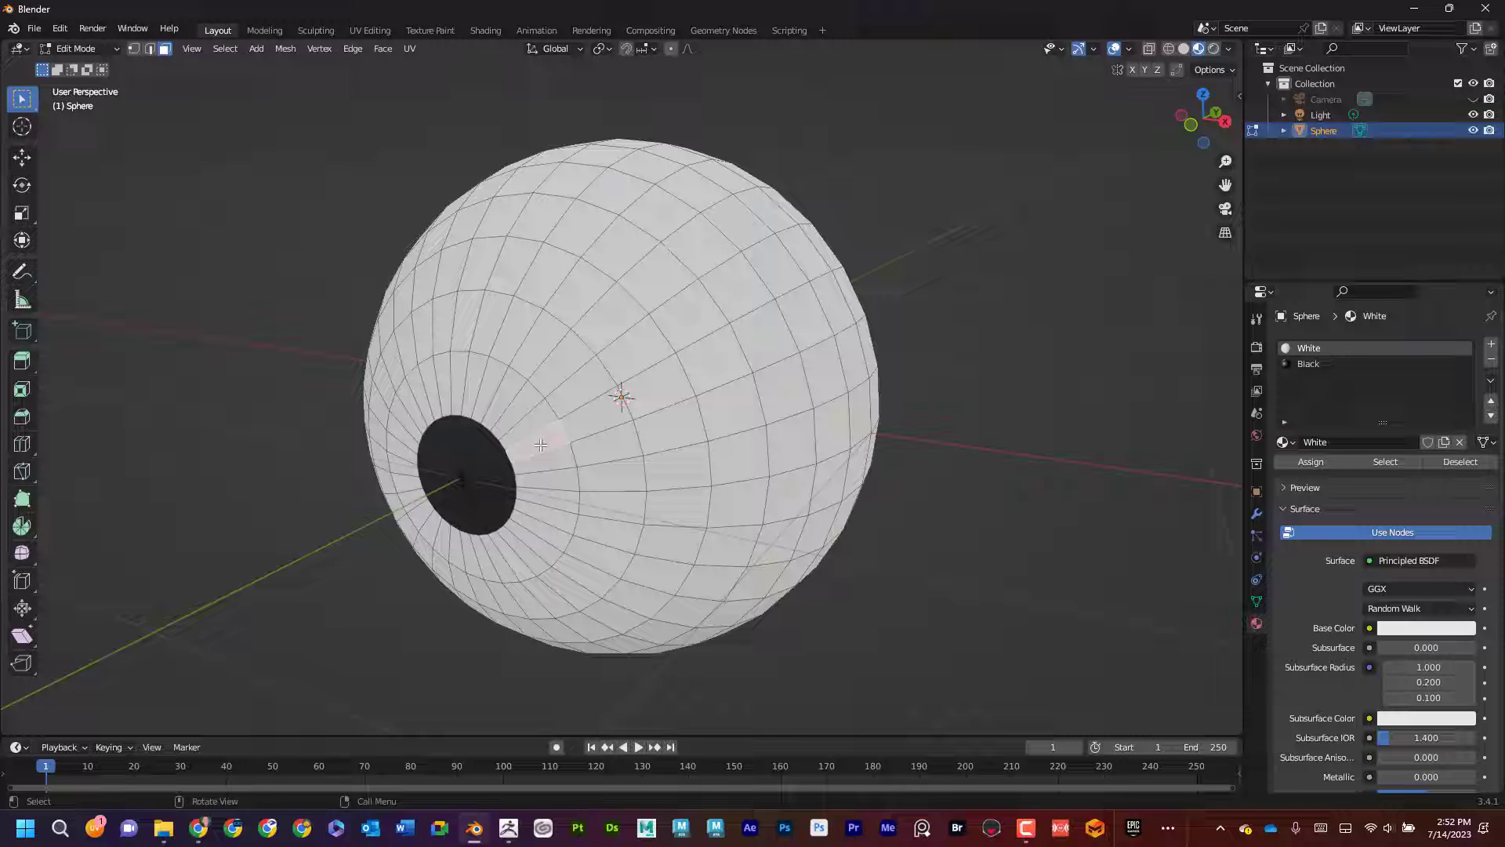
pyautogui.keyDown('alt'); pyautogui.click(541, 448); pyautogui.keyUp('alt')
# Add a third material slot with a new material named Blue
pyautogui.click(1492, 348)
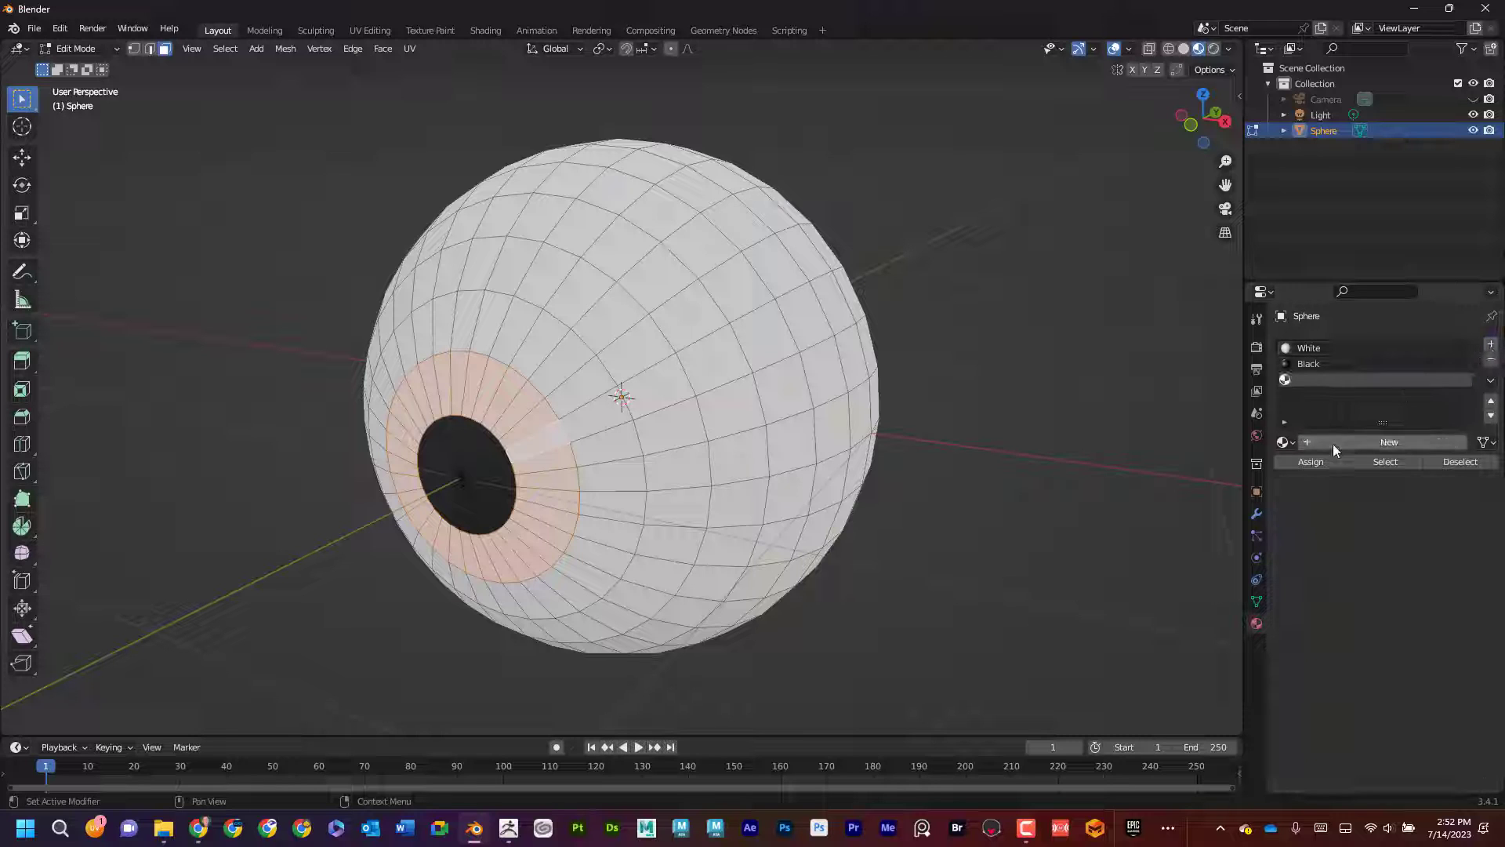
pyautogui.click(1359, 439)
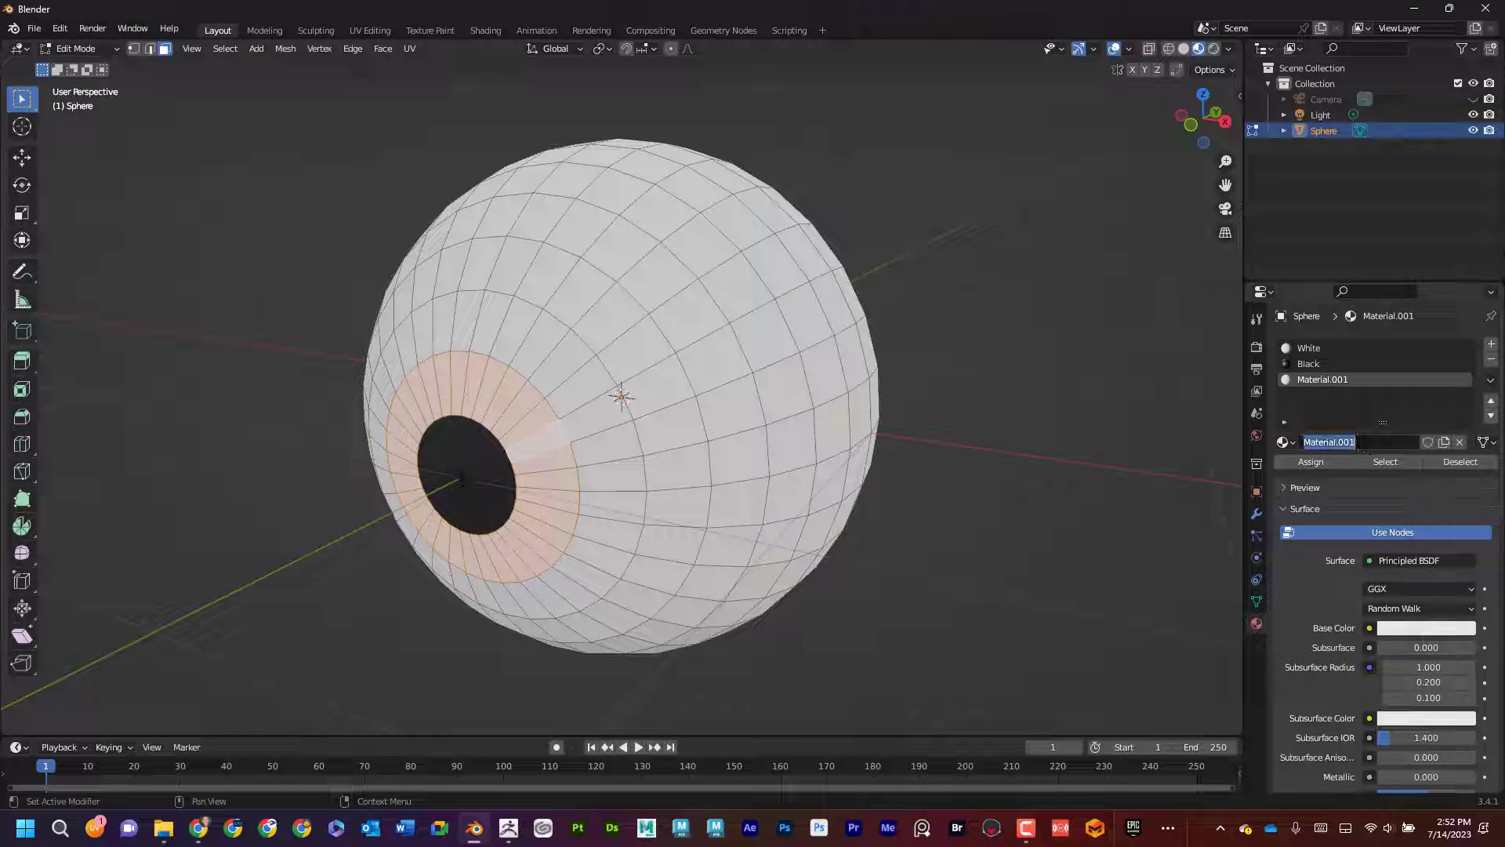
pyautogui.write('Blue')
pyautogui.press('Return')
# Give the Blue material a saturated blue base color (hue about 0.665, saturation about 0.98) and assign it to the selected face ring
pyautogui.click(1417, 628)
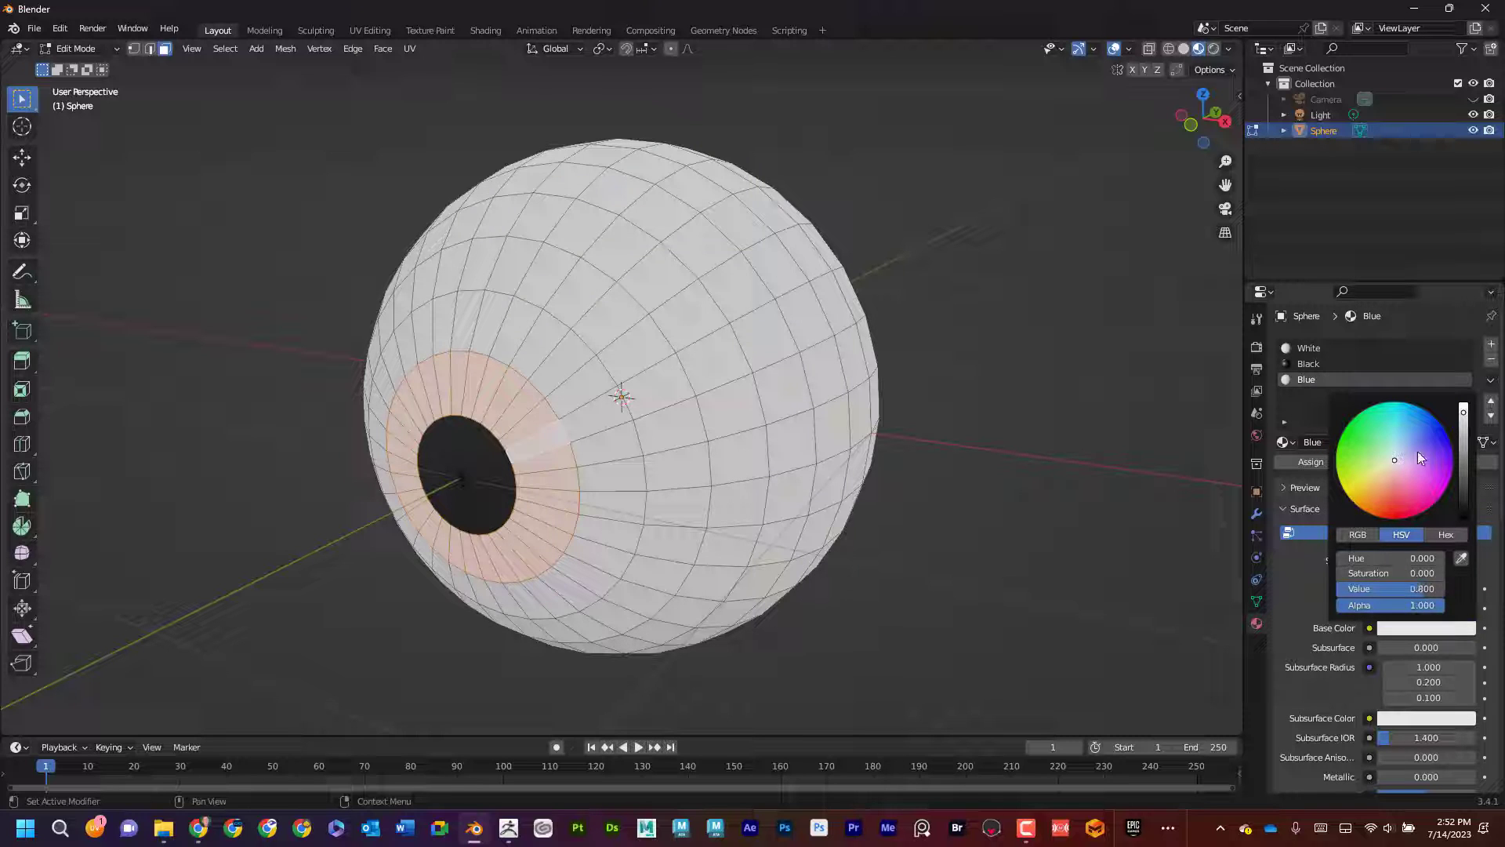
pyautogui.moveTo(1417, 452); pyautogui.dragTo(1450, 455)
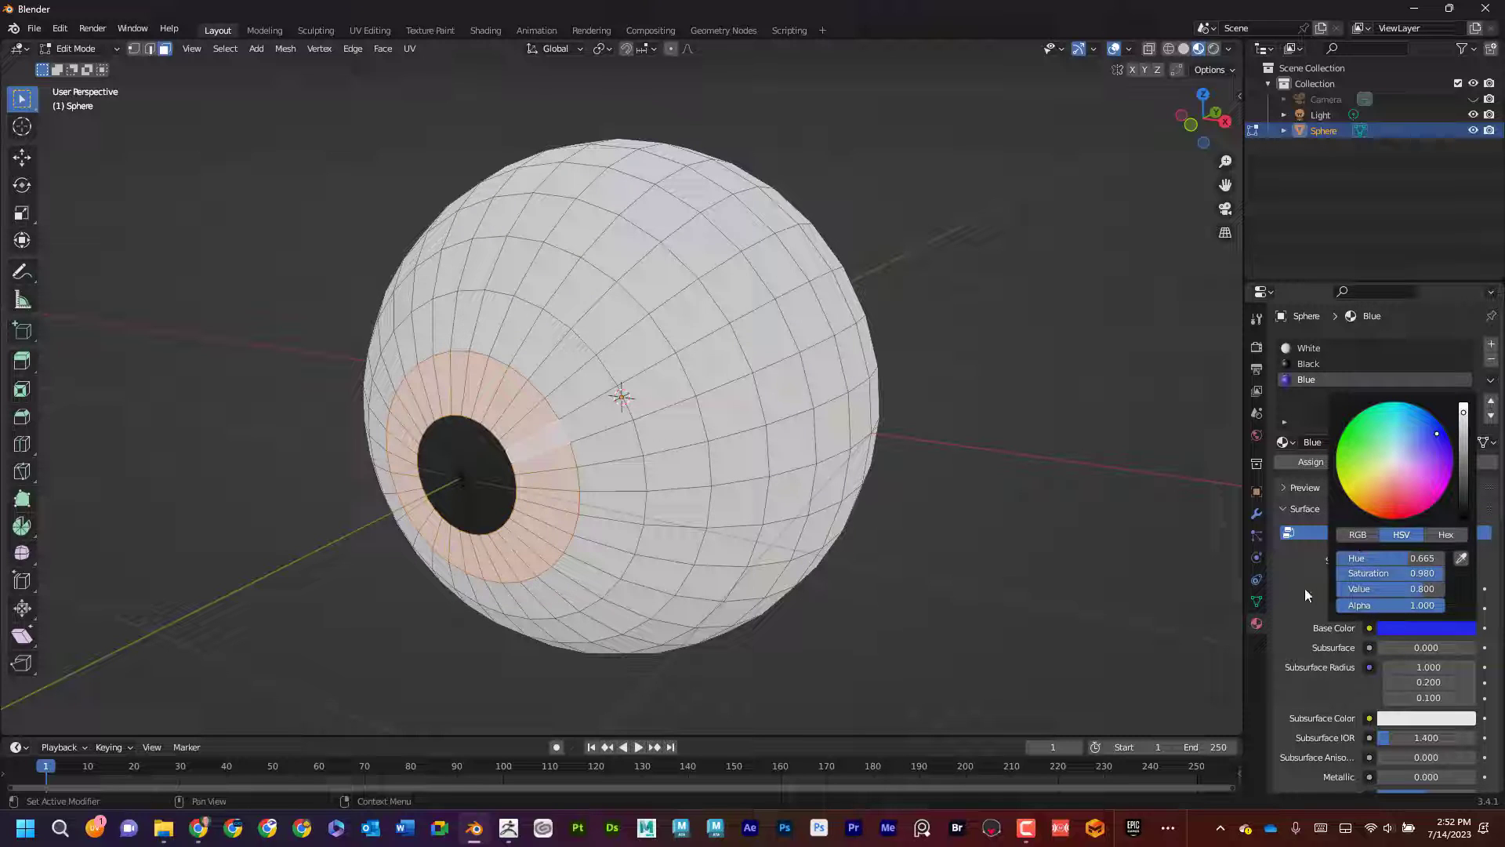
pyautogui.click(1309, 462)
pyautogui.click(988, 489)
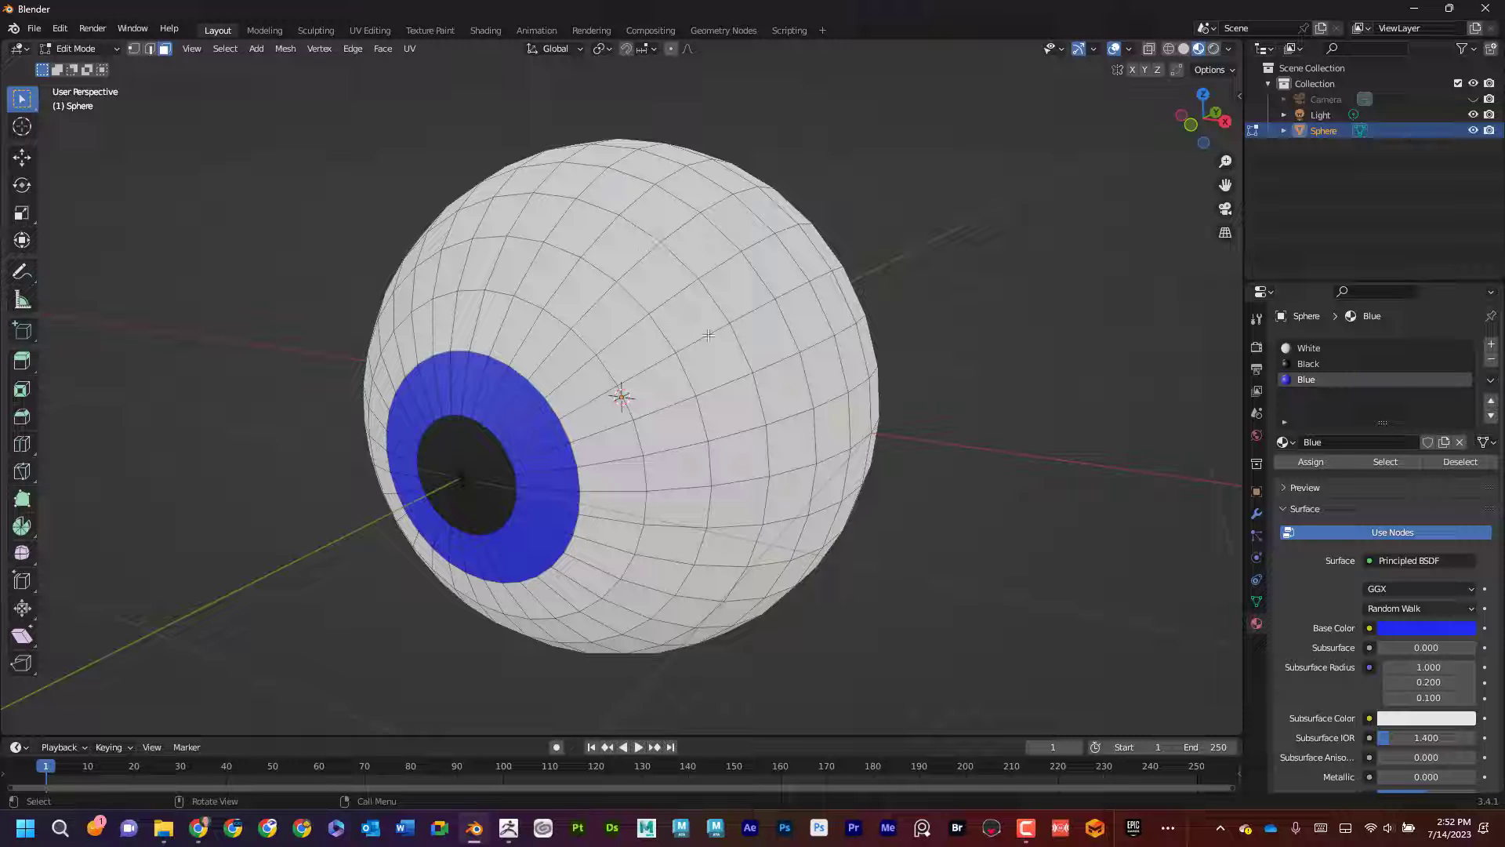
# Return to Object Mode with the eyeball in front orthographic view
pyautogui.scroll(-3, 708, 334)
pyautogui.moveTo(708, 334); pyautogui.dragTo(662, 324, button='middle')
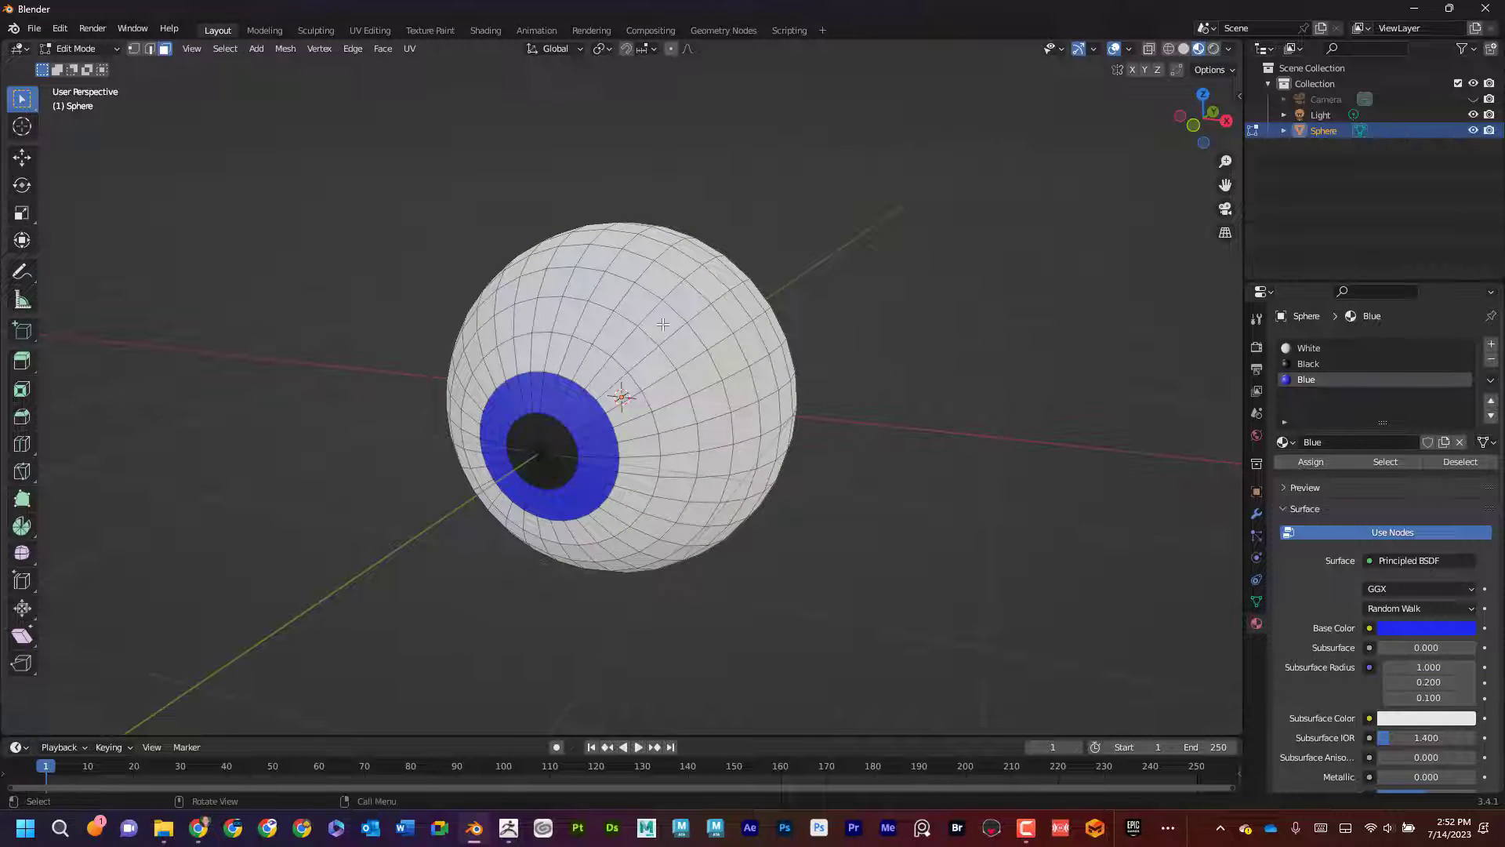
pyautogui.press('KP_1')
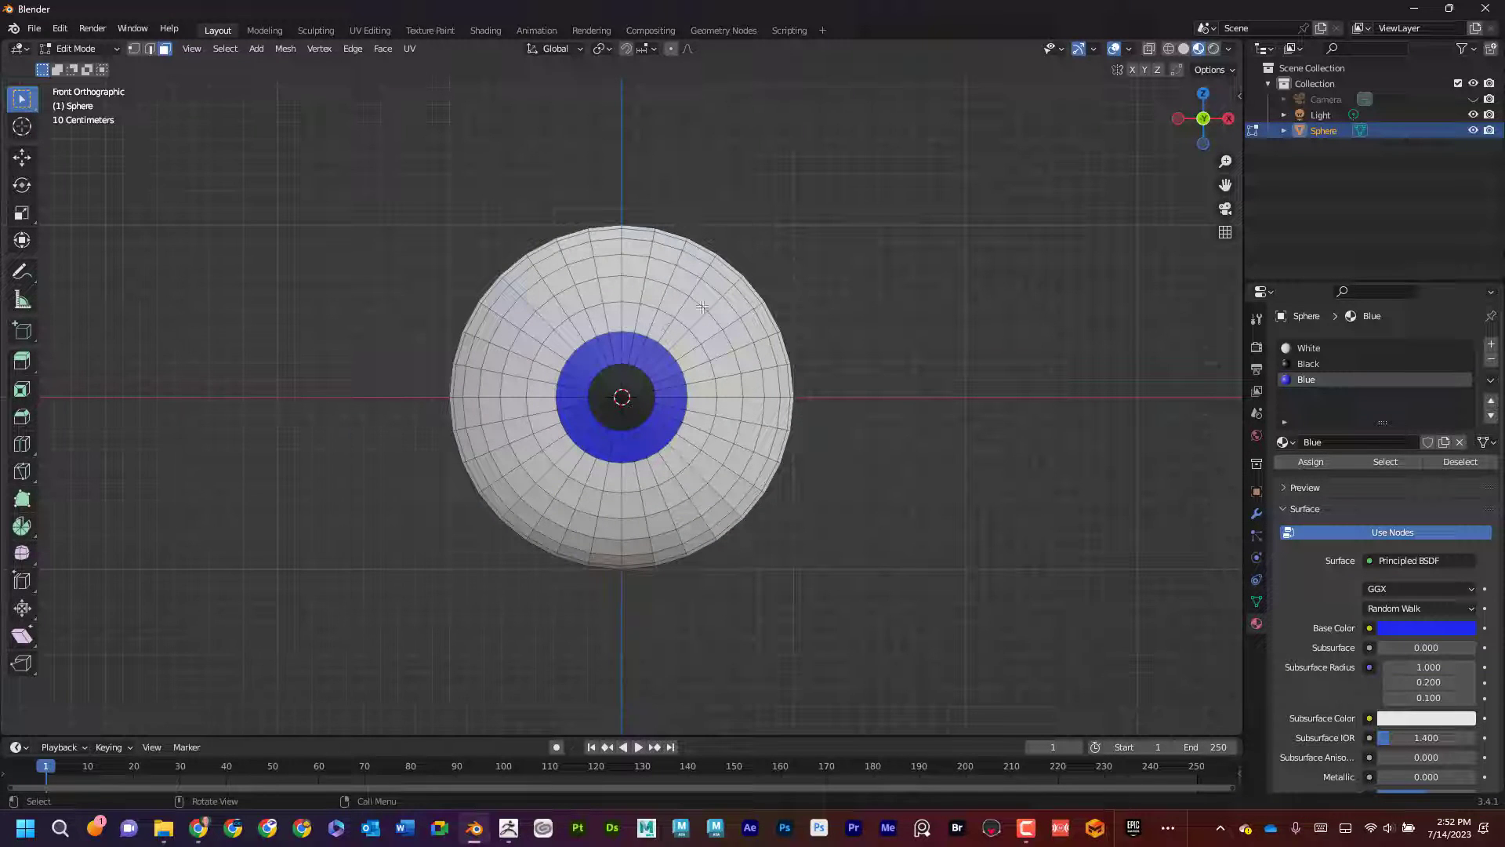
pyautogui.click(80, 47)
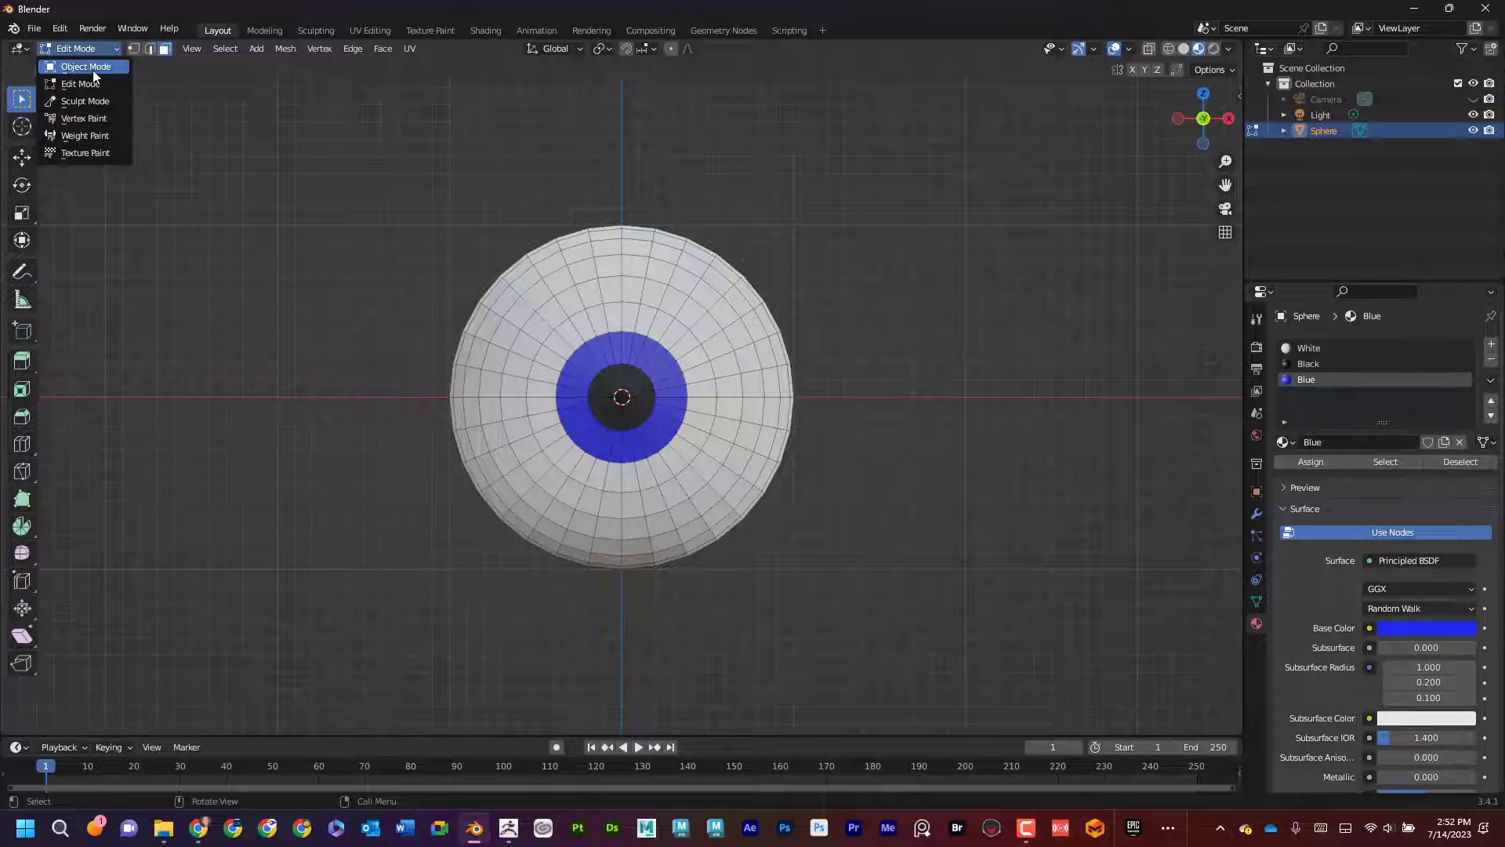
pyautogui.click(93, 69)
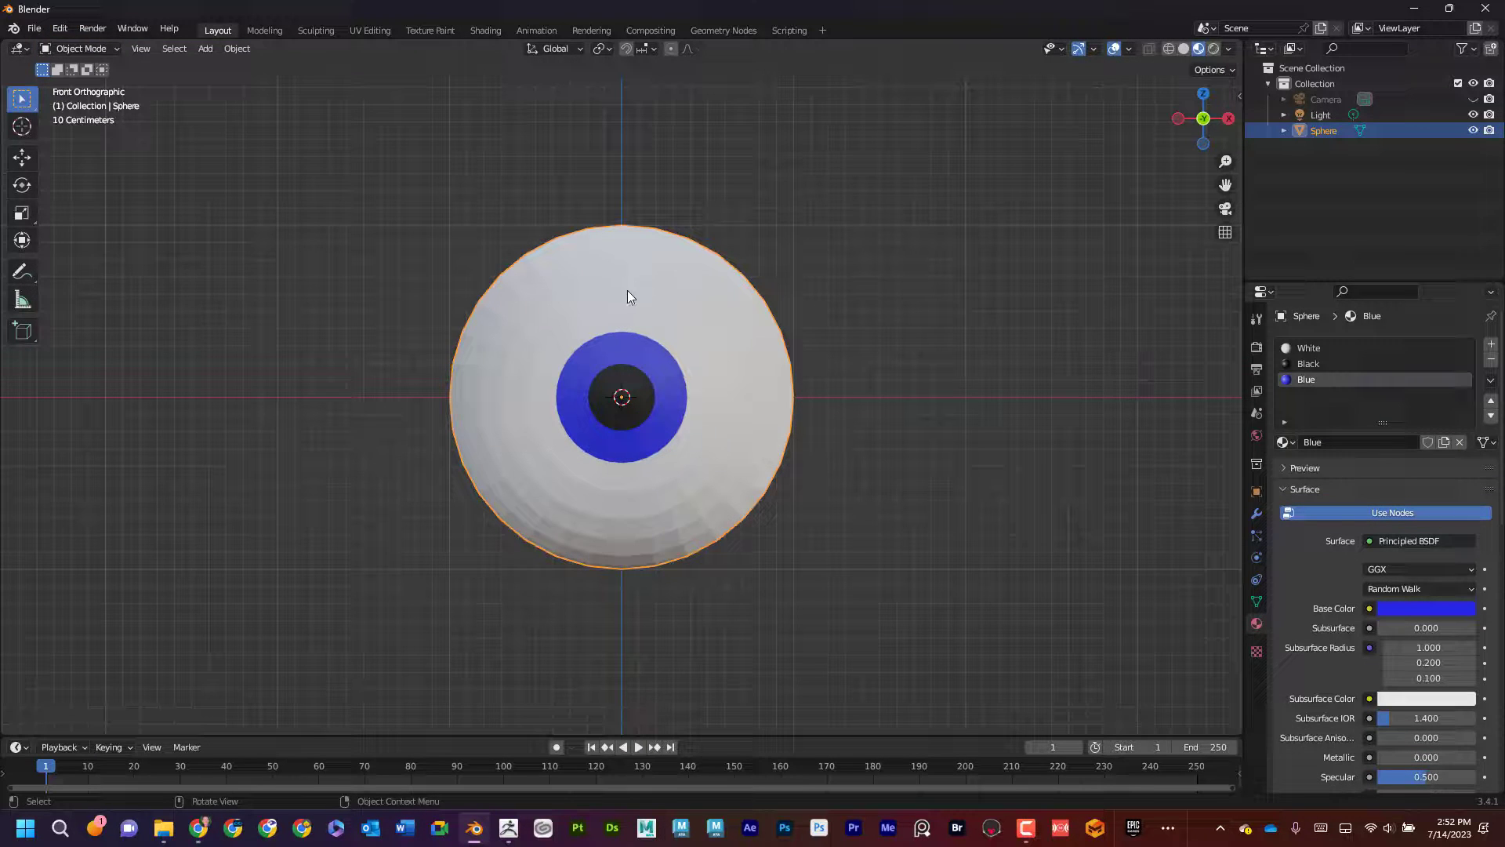
# Copy and paste the eyeball and move the copy 2 m along the global X axis
pyautogui.hotkey('ctrl', 'c')
pyautogui.hotkey('ctrl', 'v')
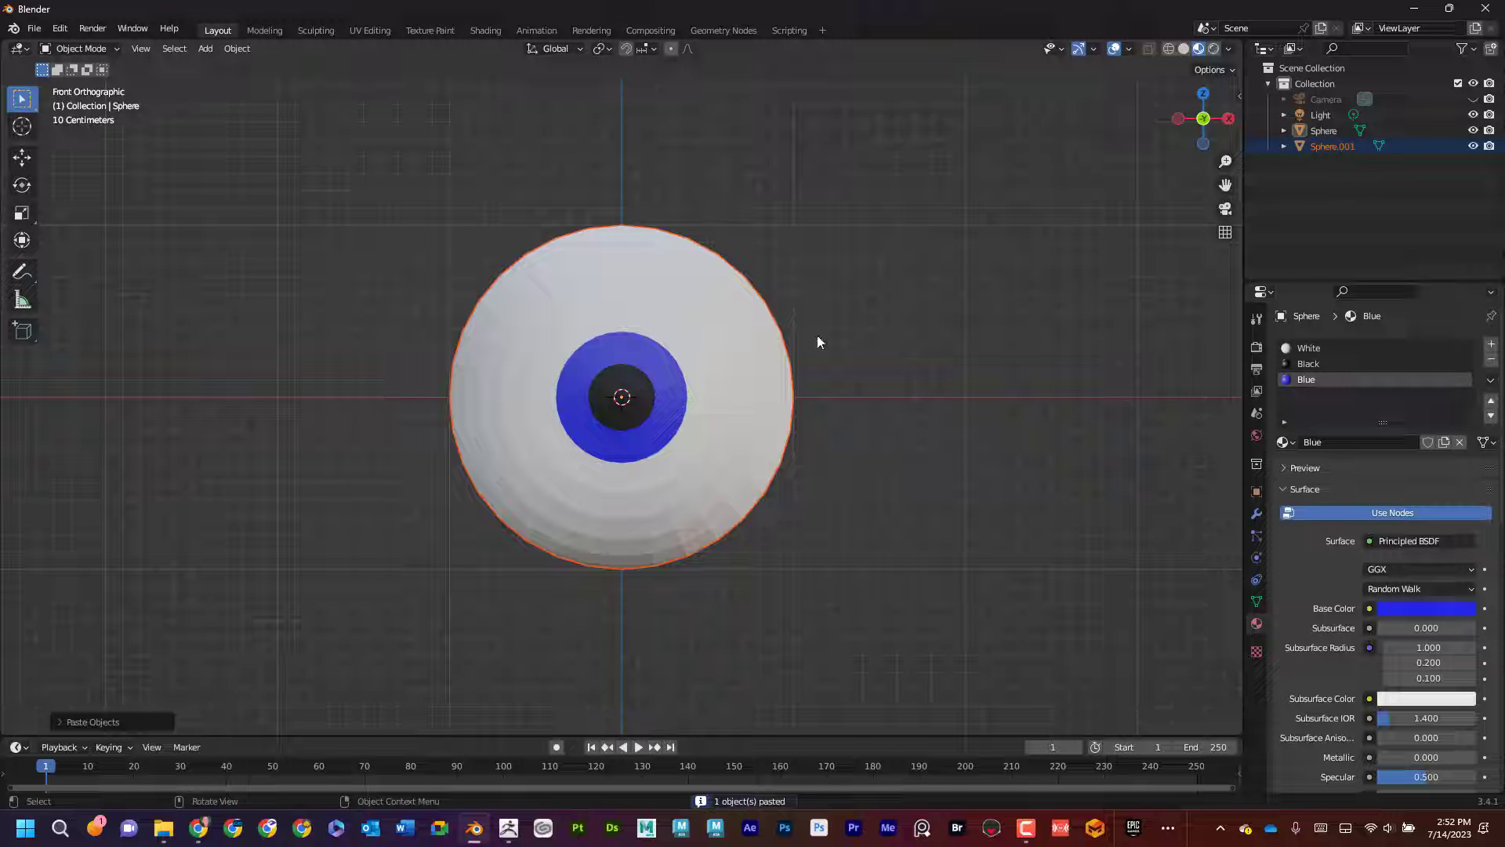
pyautogui.press('g')
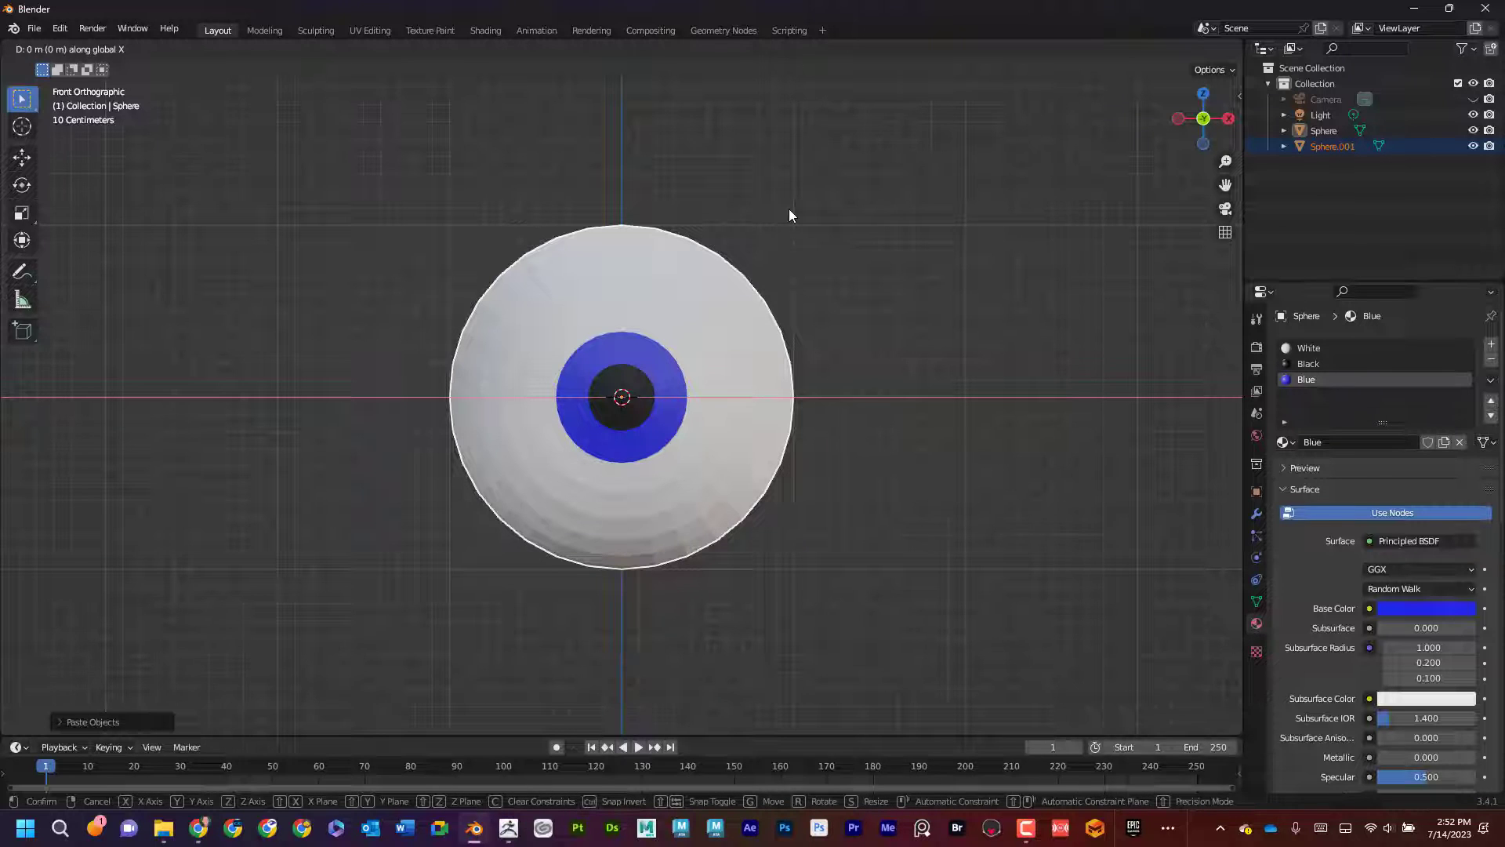
pyautogui.write('2')
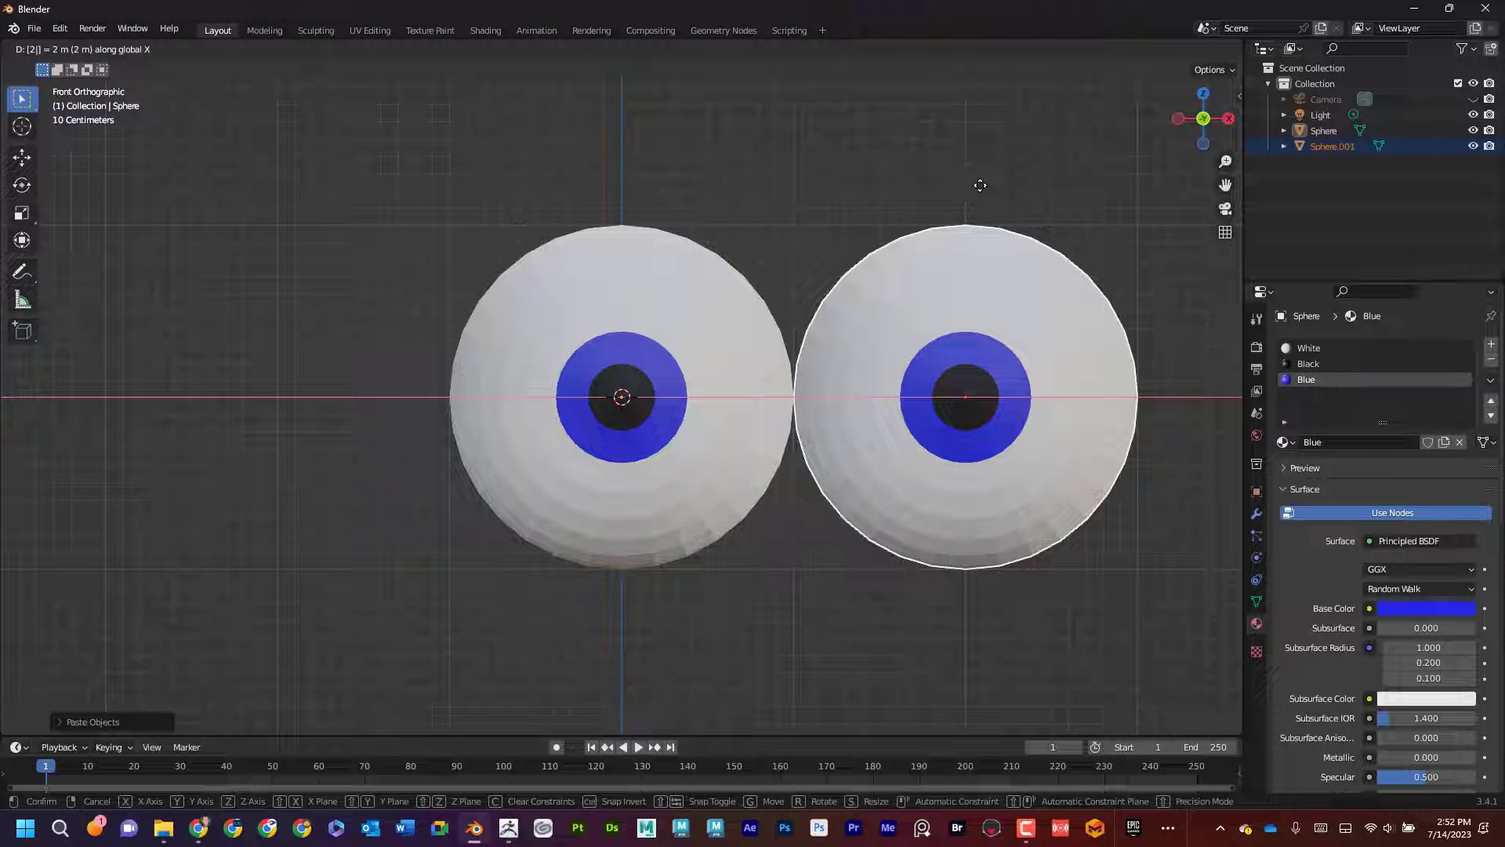
pyautogui.click(703, 329)
# Move the original eyeball -2 m along the global X axis
pyautogui.click(702, 306)
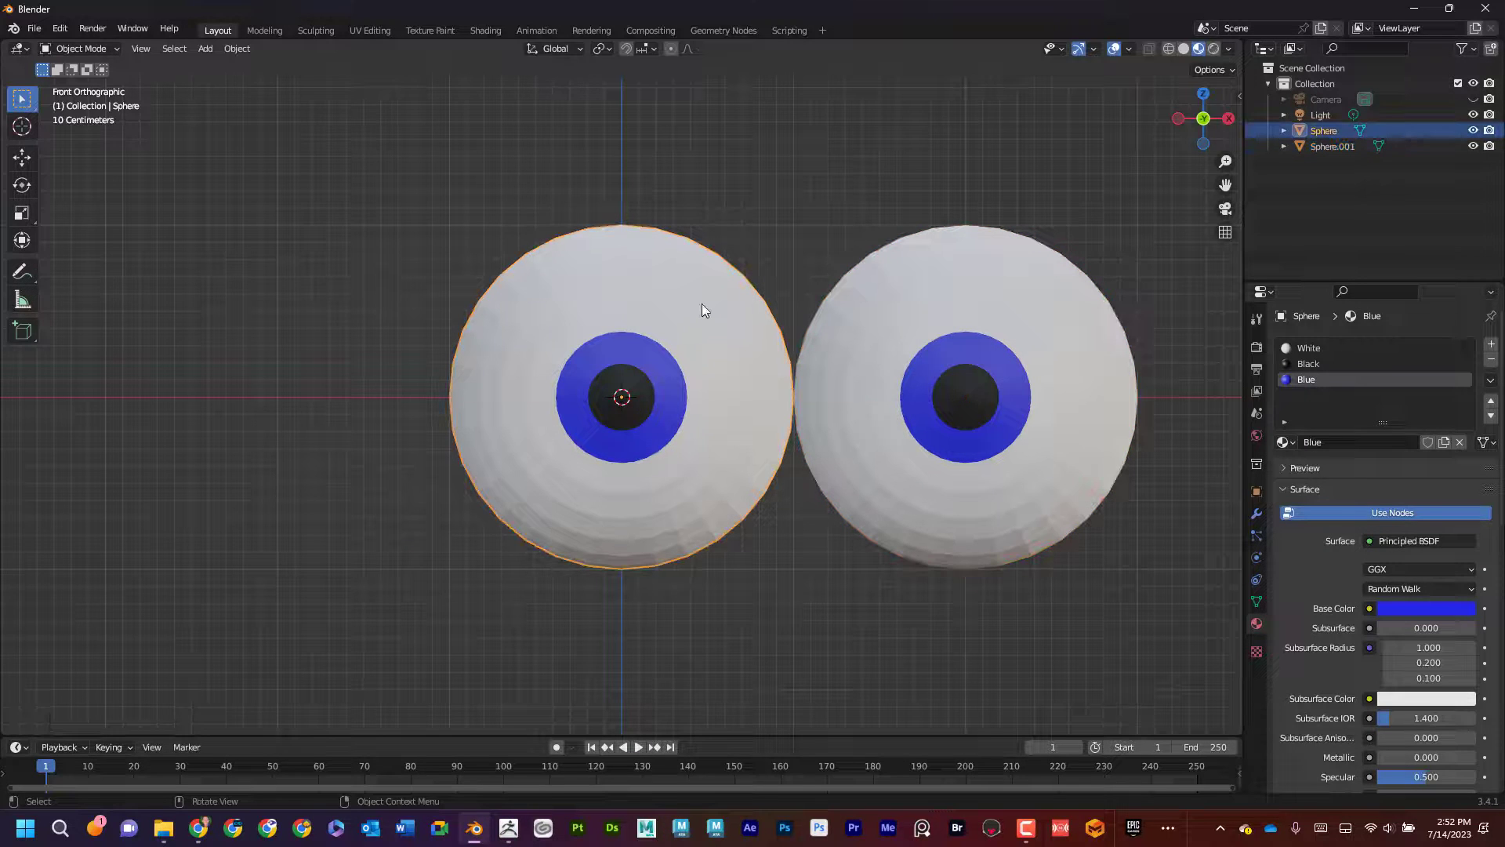
pyautogui.press('g')
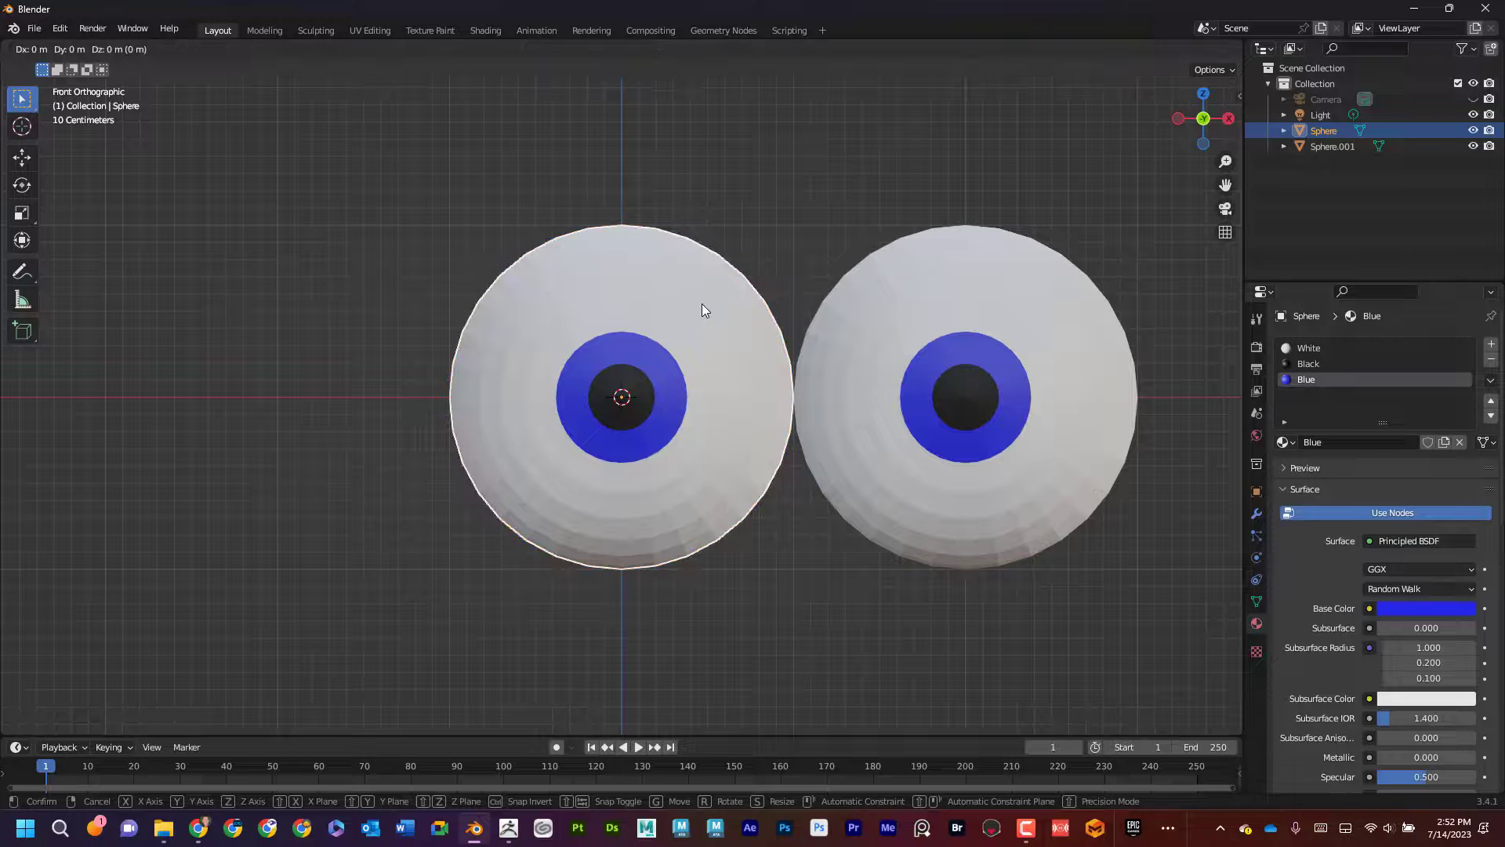
pyautogui.press('x')
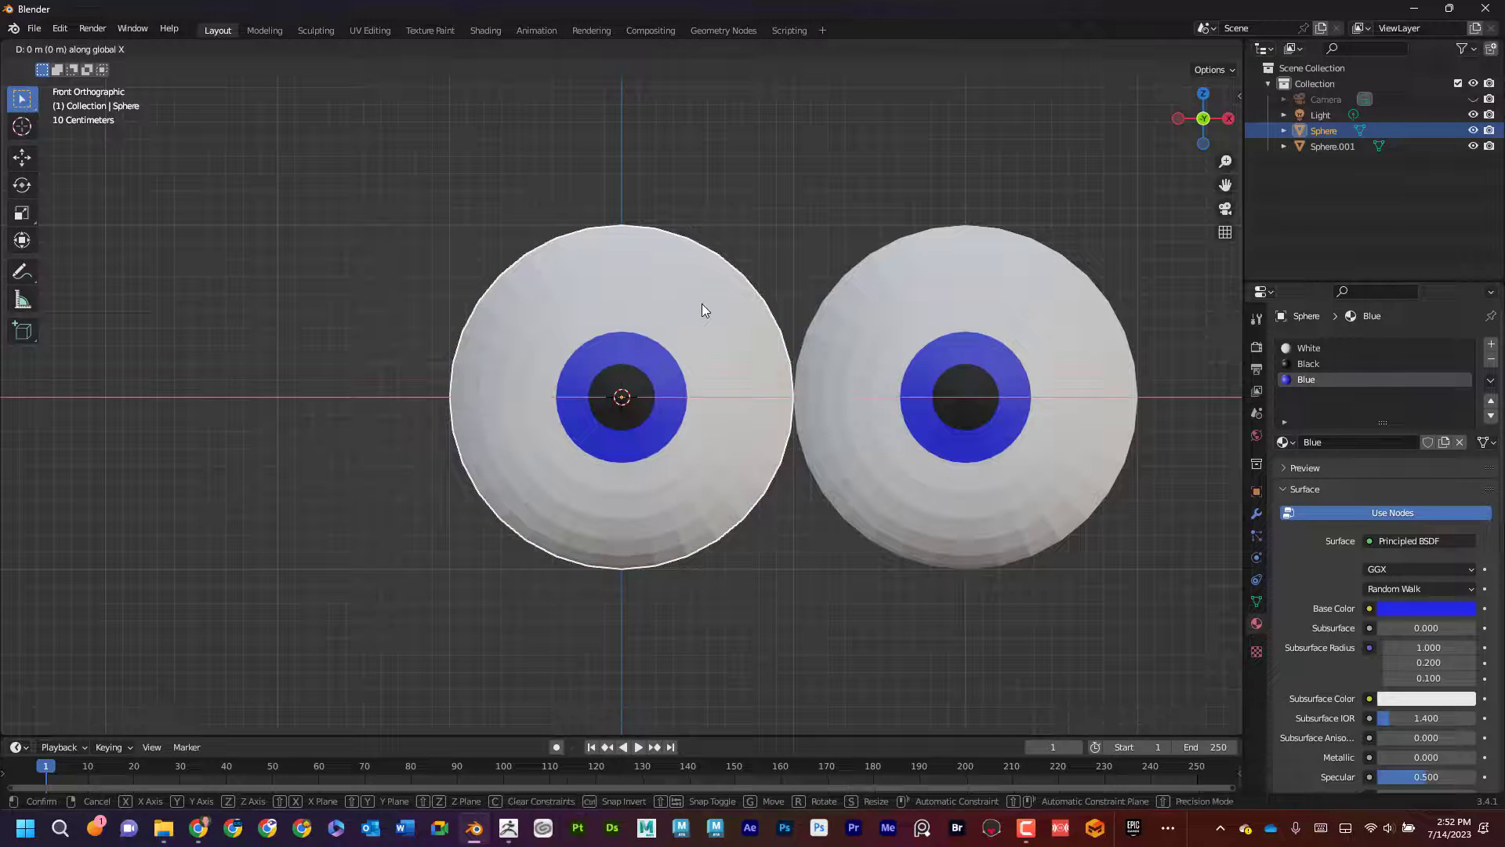
pyautogui.write('-2')
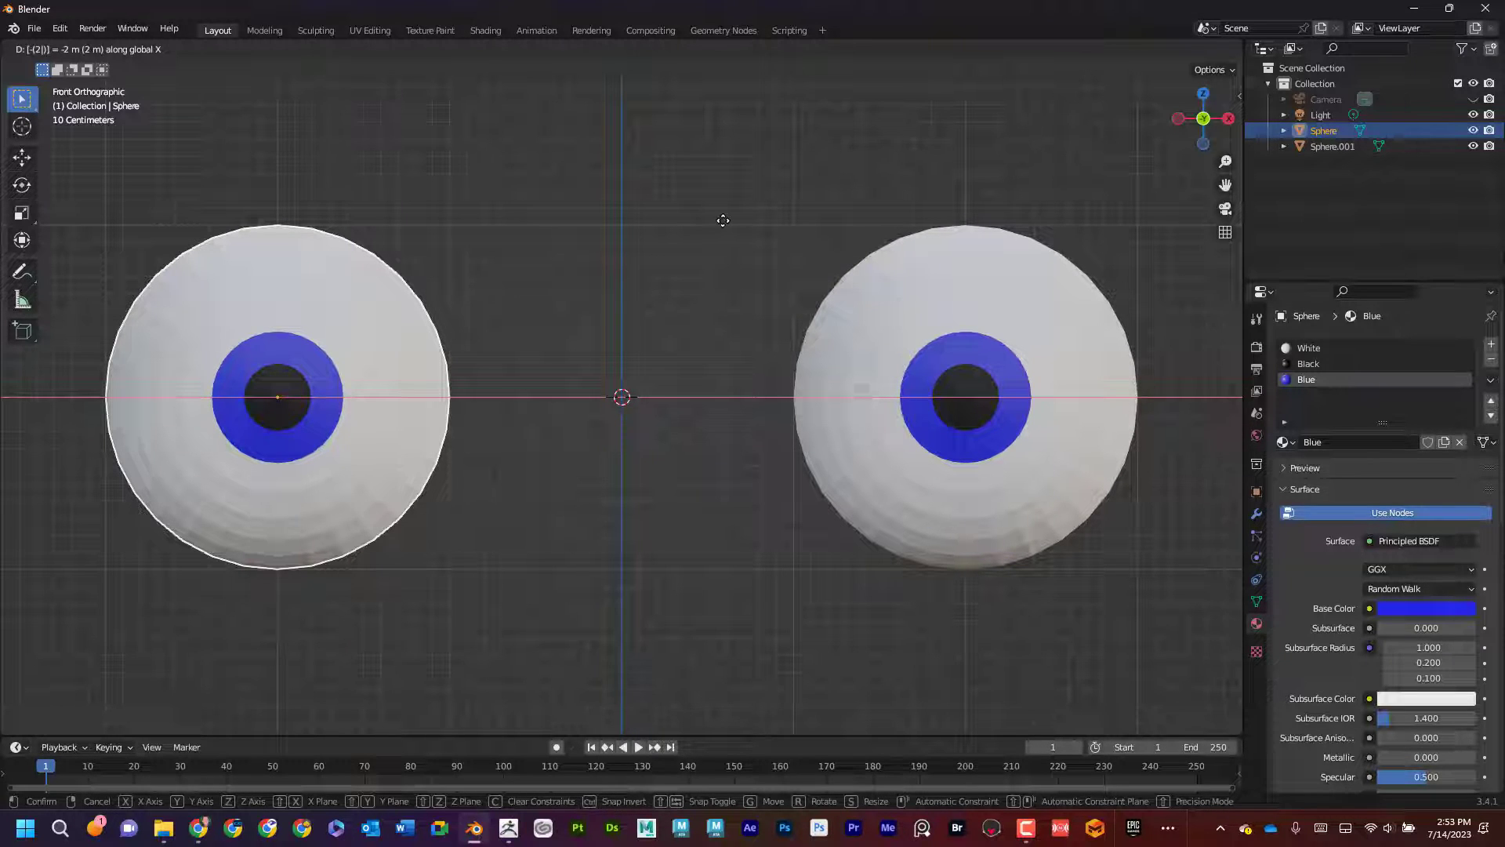
pyautogui.click(416, 217)
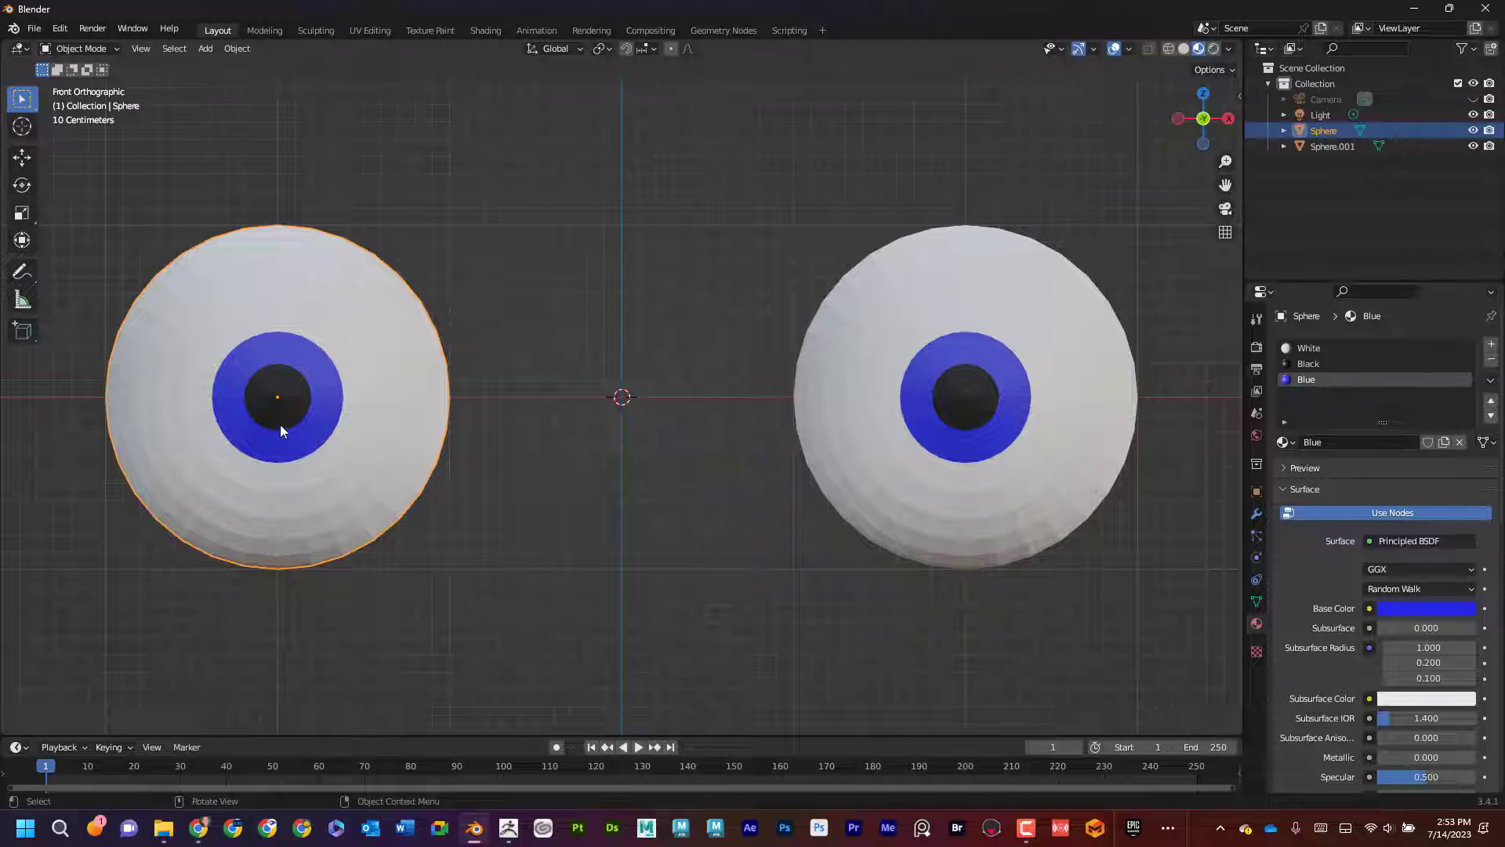
# Rename the original sphere as Eyeball_R
pyautogui.doubleClick(1333, 130)
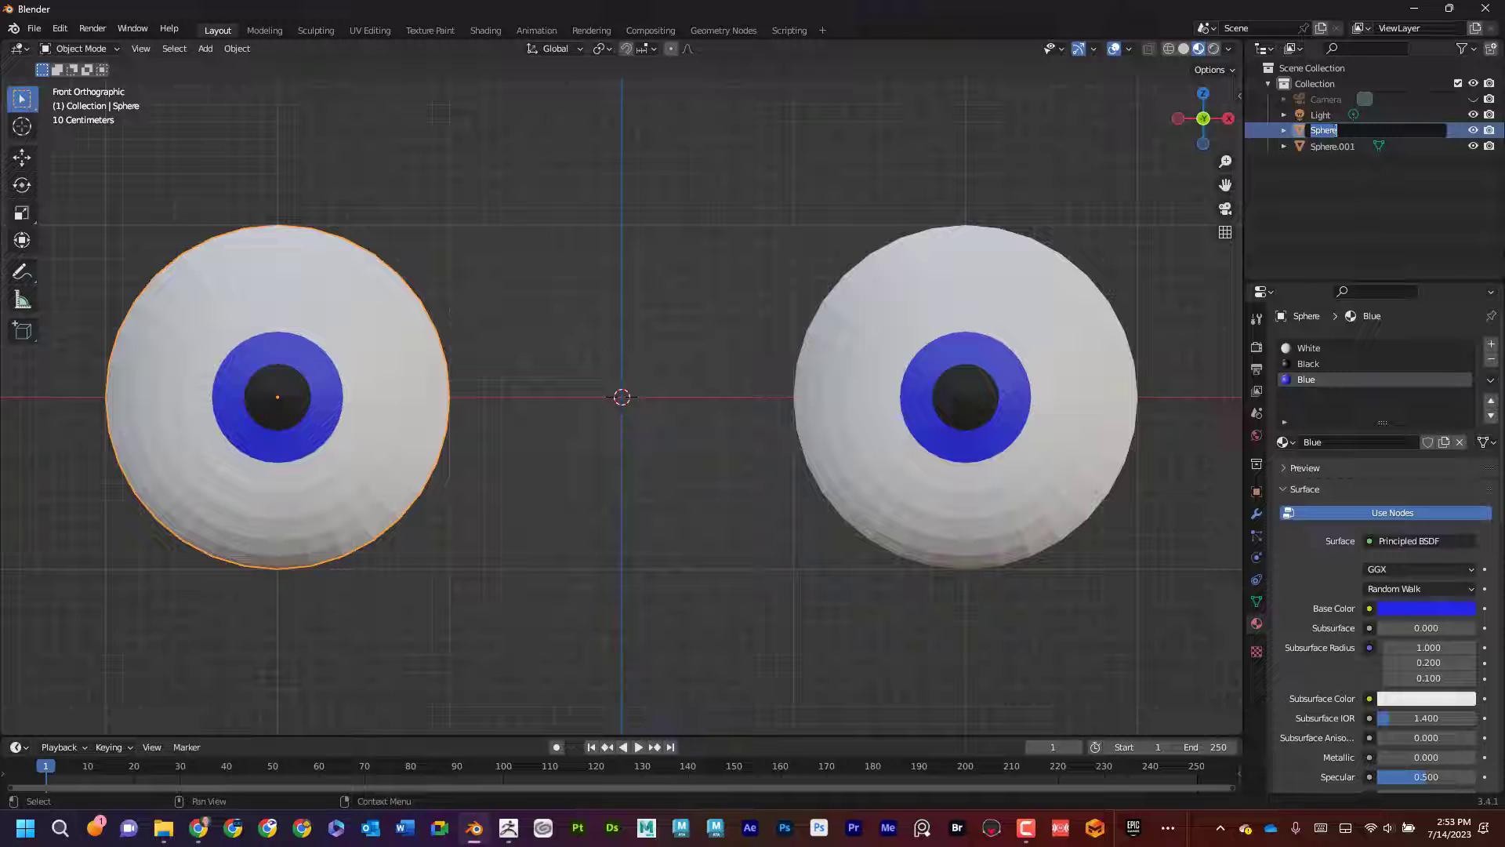
pyautogui.write('Eyeball_R')
pyautogui.press('Return')
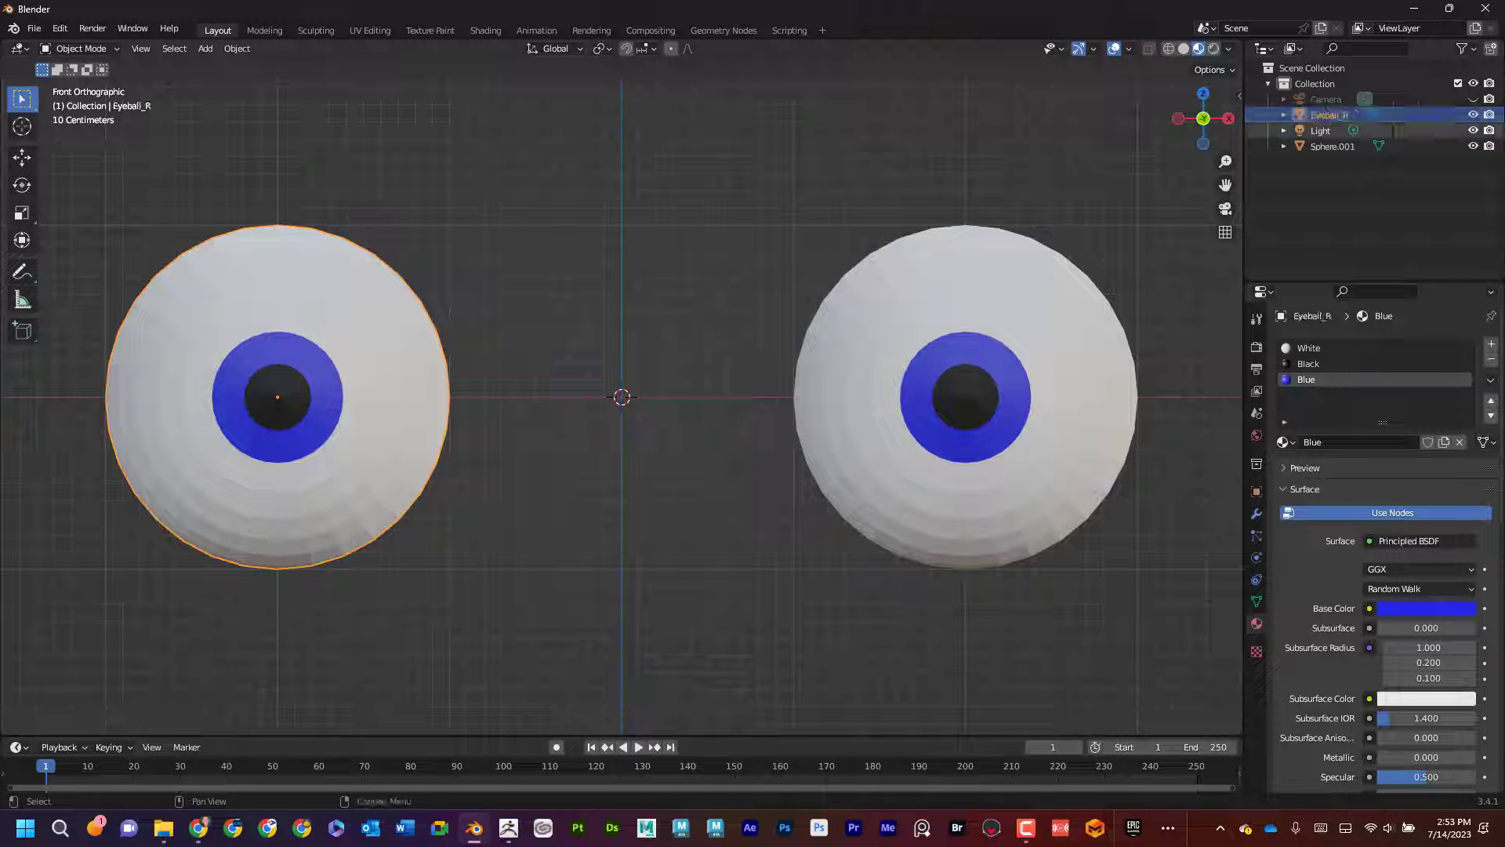
# Rename the copied sphere as Eyeball_L
pyautogui.doubleClick(1325, 148)
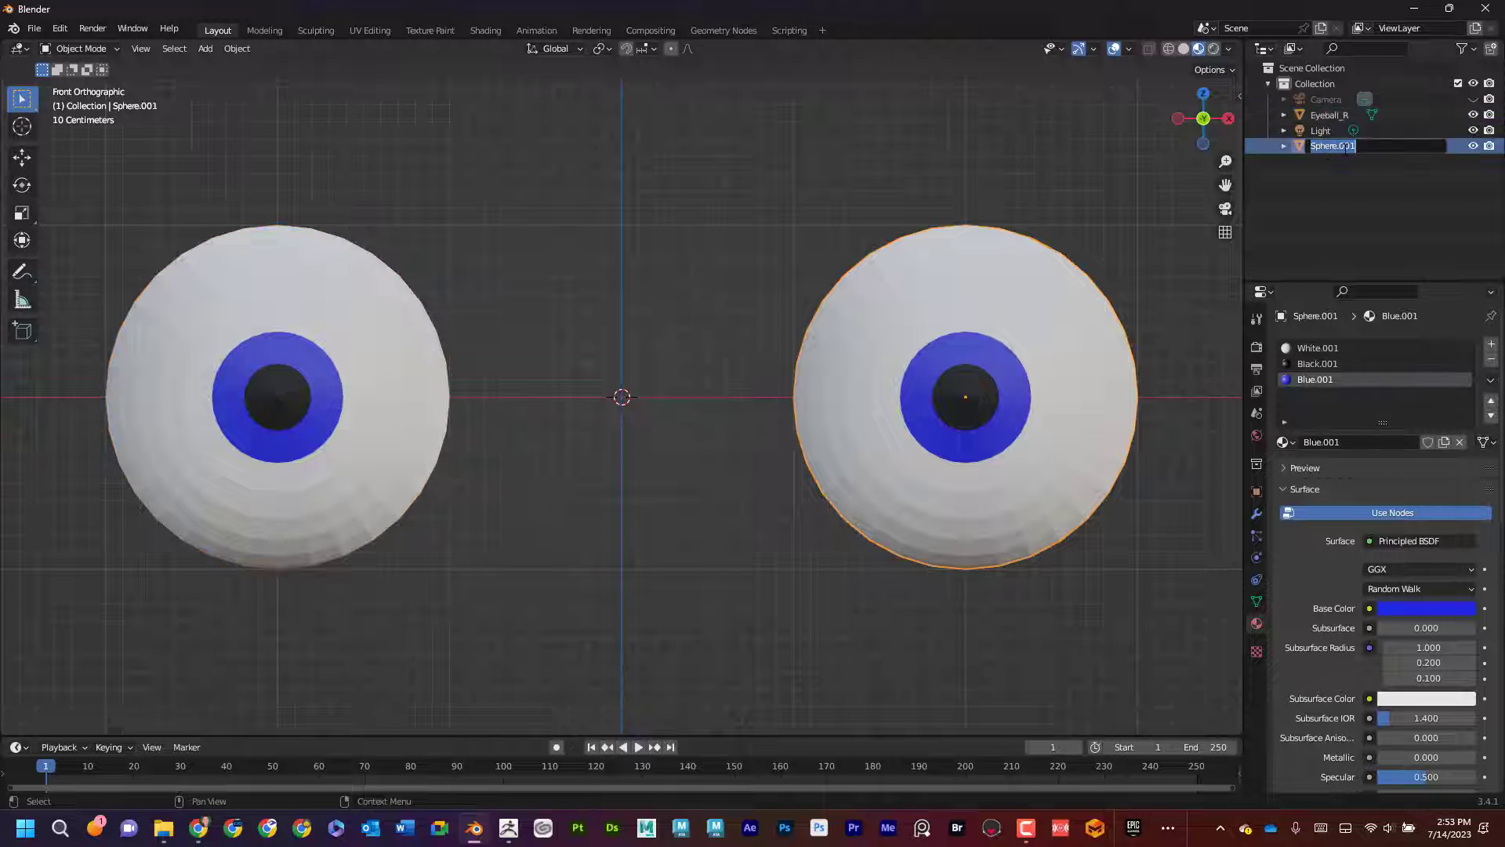
pyautogui.write('Eyeball_L')
pyautogui.press('Return')
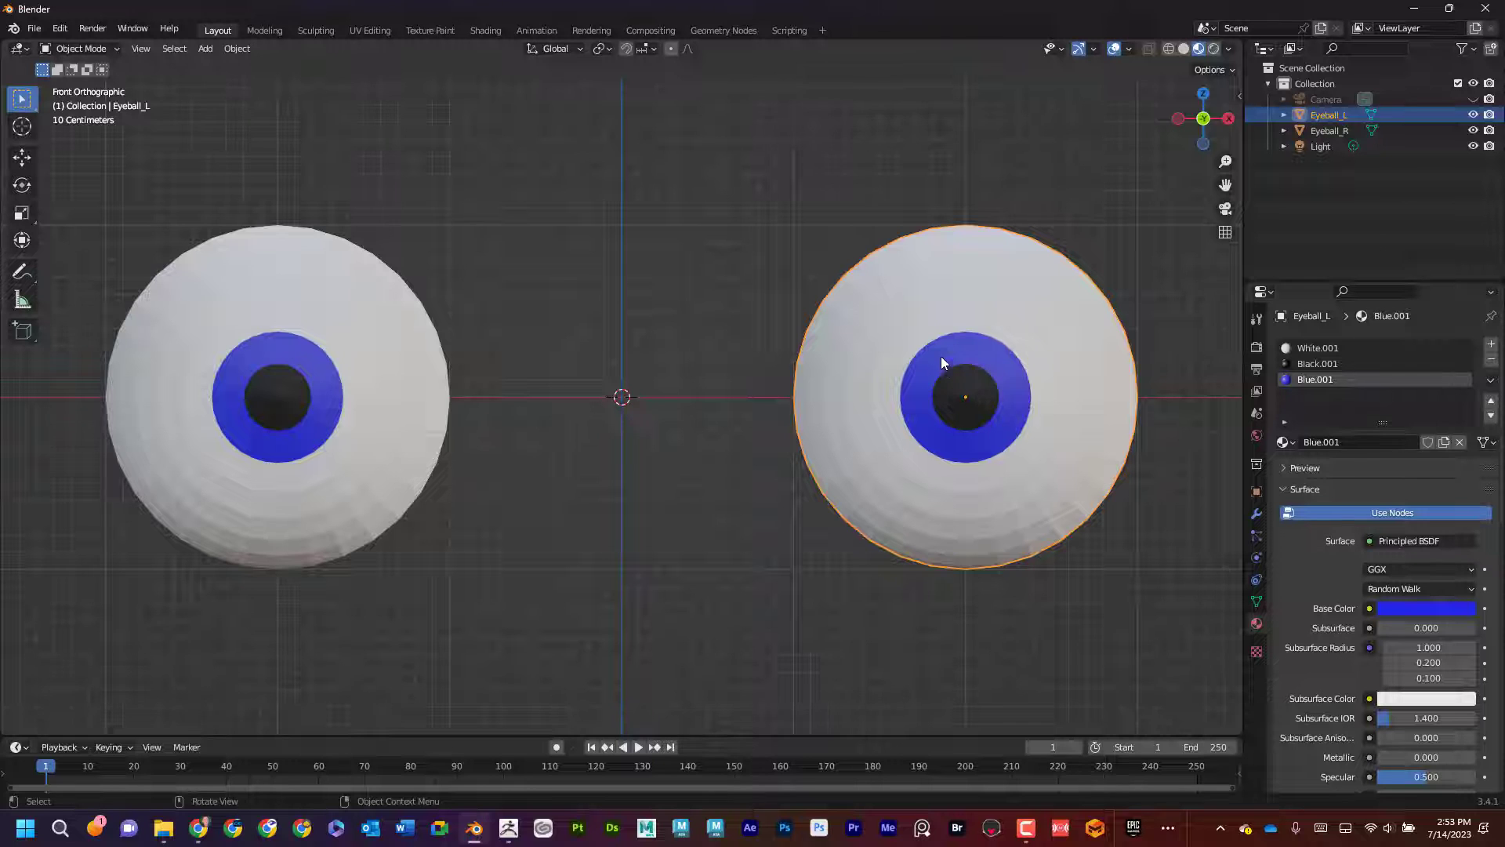
# Add an armature at the origin between the two eyeballs, working in front orthographic view
pyautogui.moveTo(941, 356); pyautogui.dragTo(636, 388, button='middle')
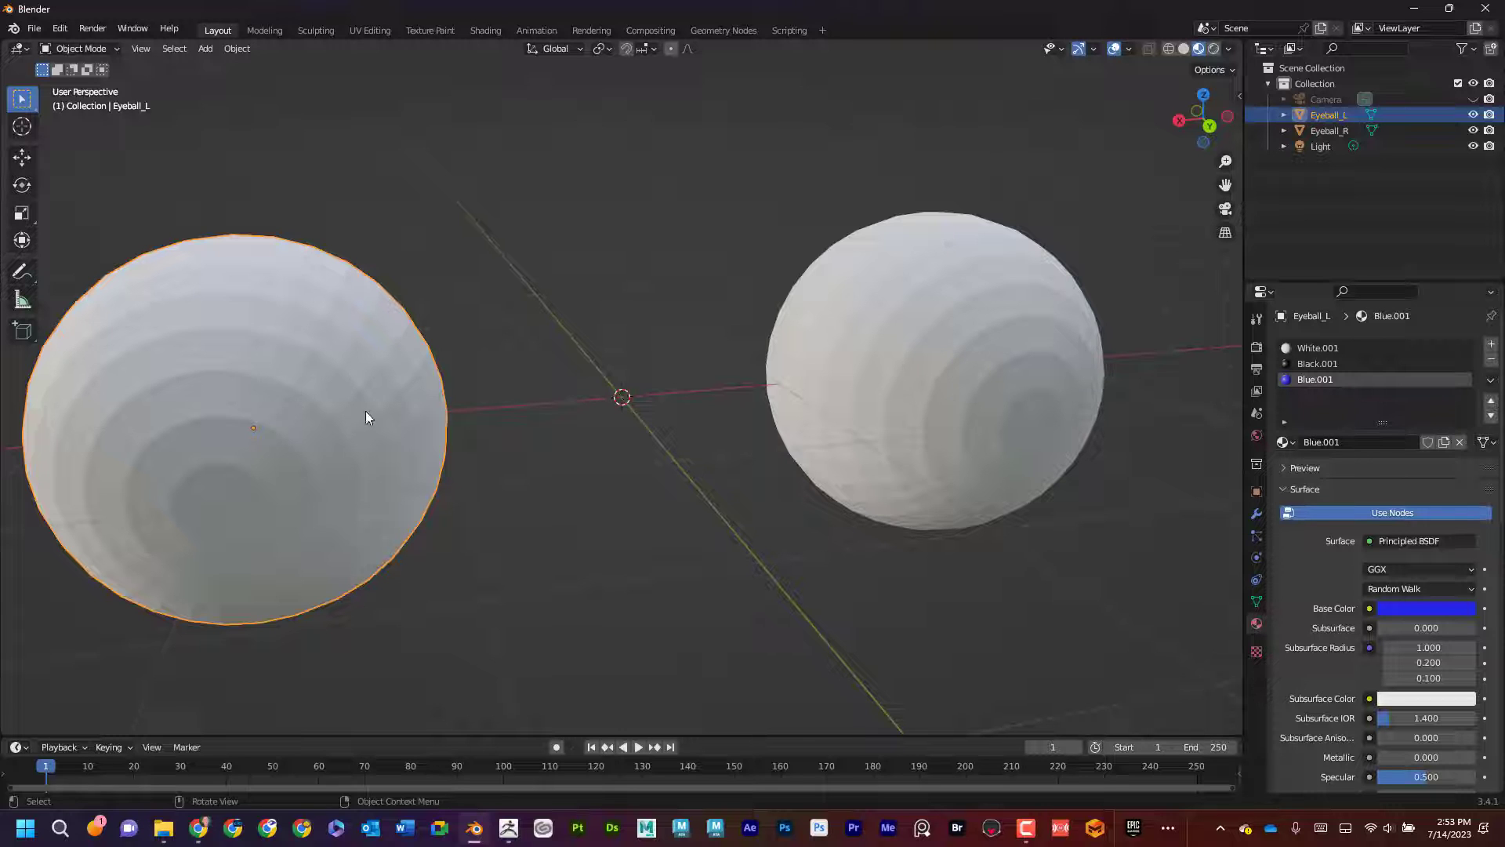
pyautogui.moveTo(444, 394); pyautogui.dragTo(685, 277, button='middle')
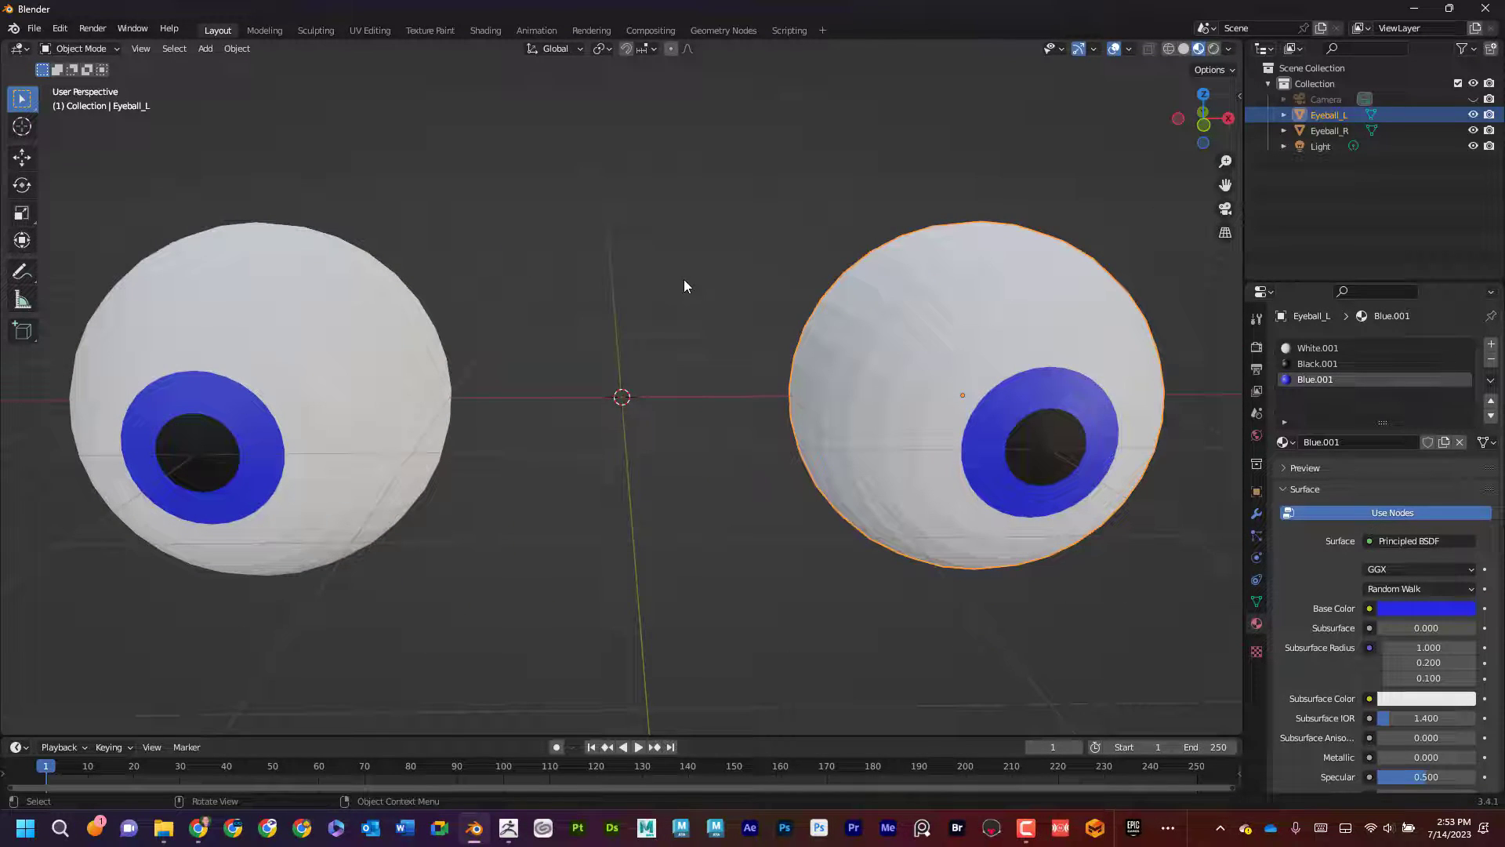
pyautogui.press('KP_1')
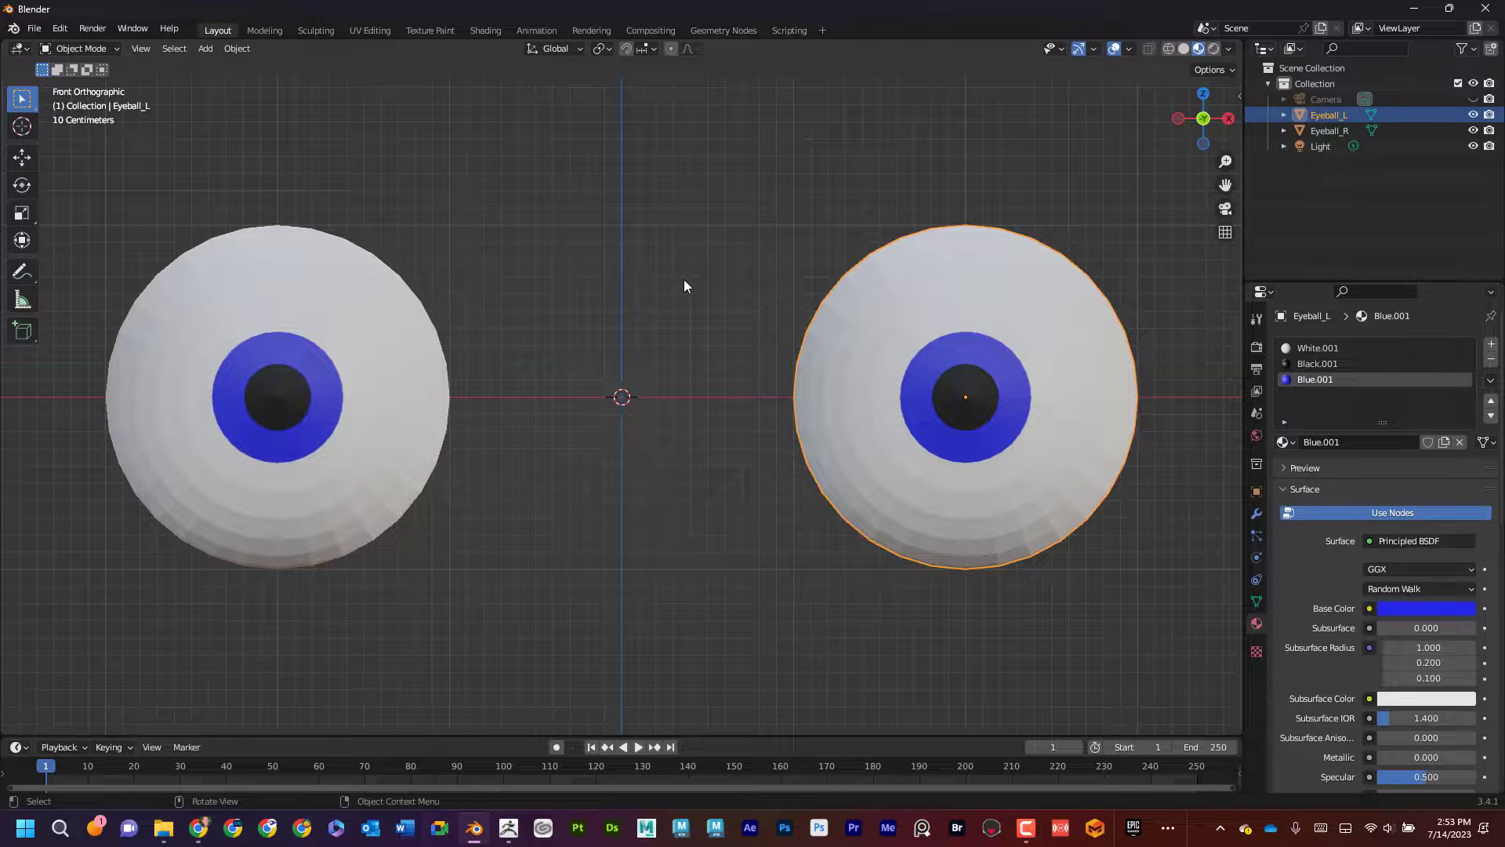
pyautogui.scroll(-4, 666, 316)
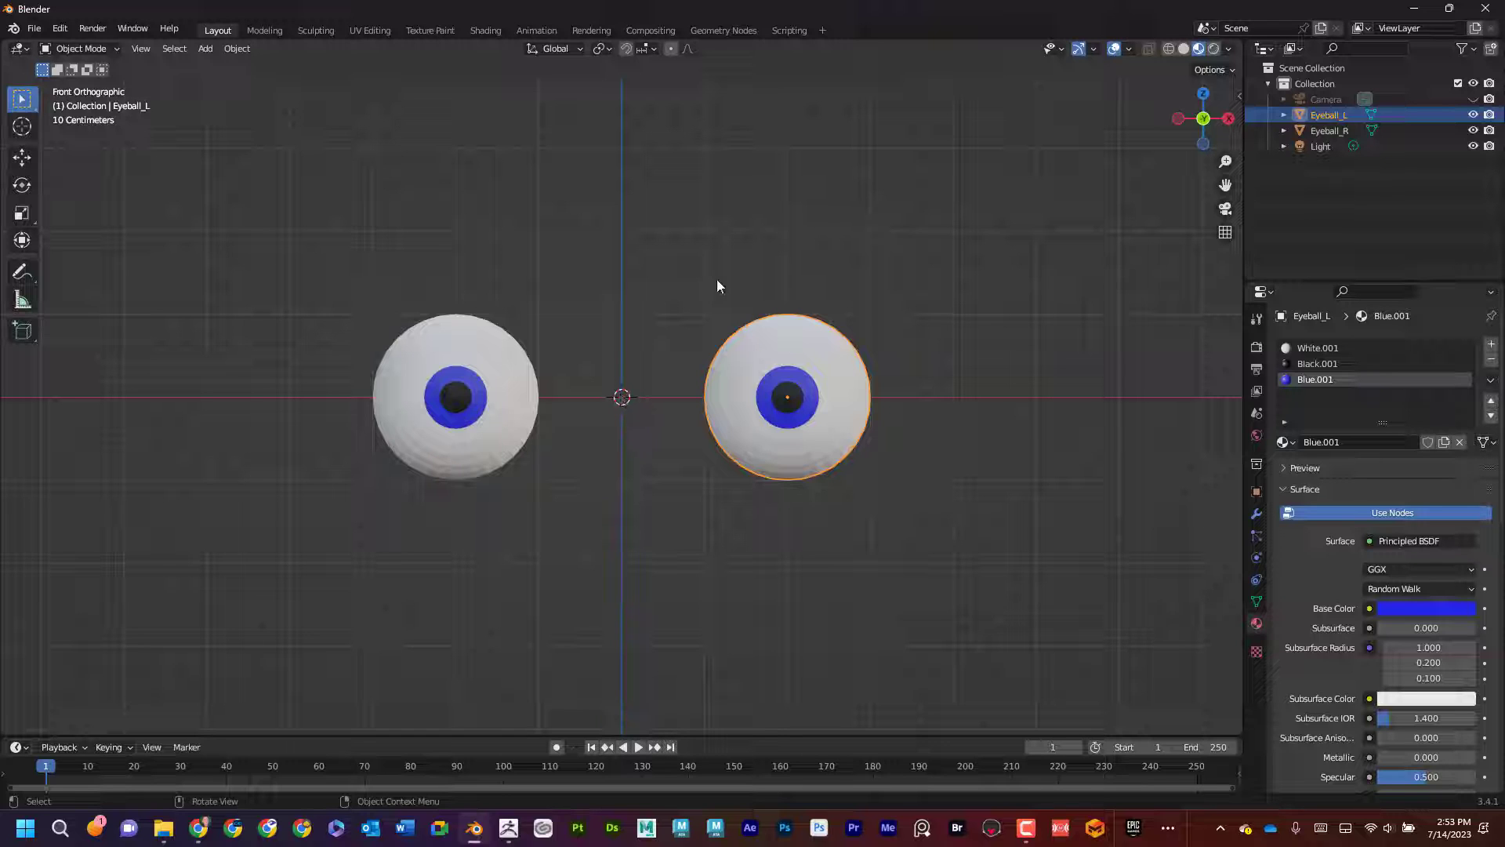
pyautogui.hotkey('shift', 'a')
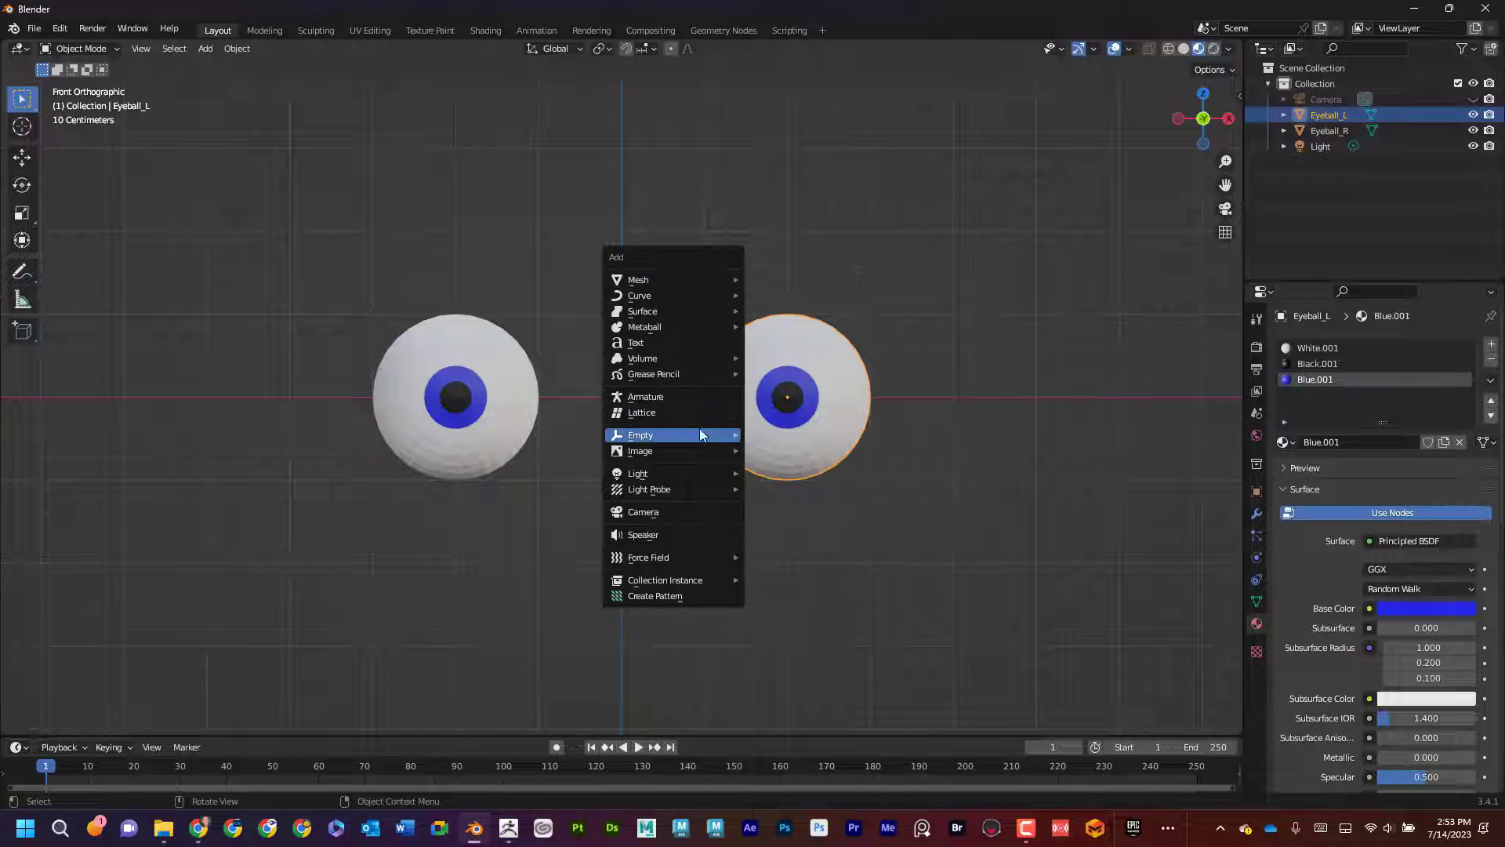
pyautogui.click(698, 396)
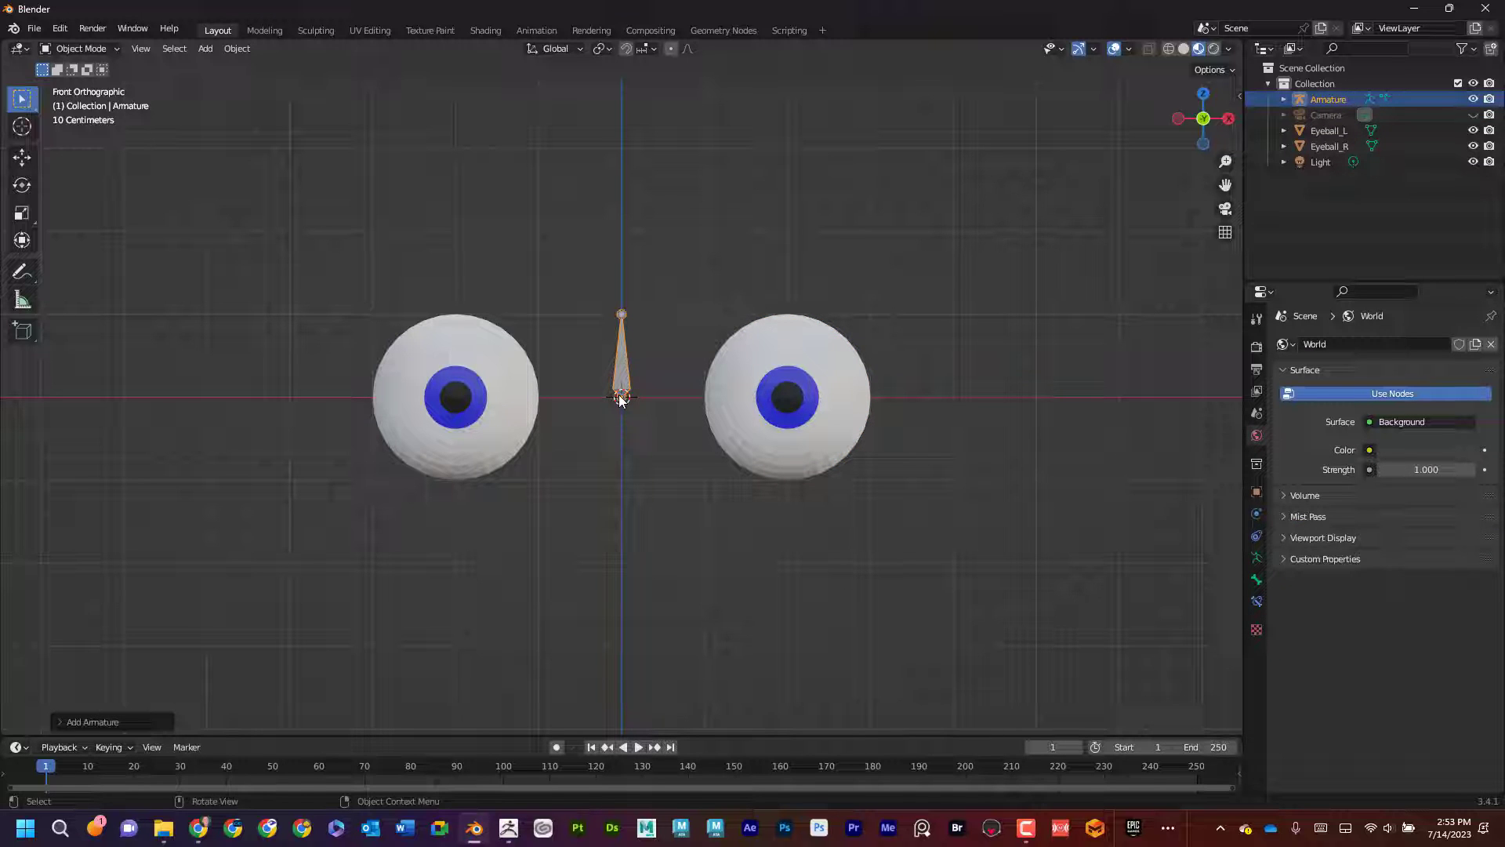
pyautogui.press('s')
pyautogui.click(645, 370)
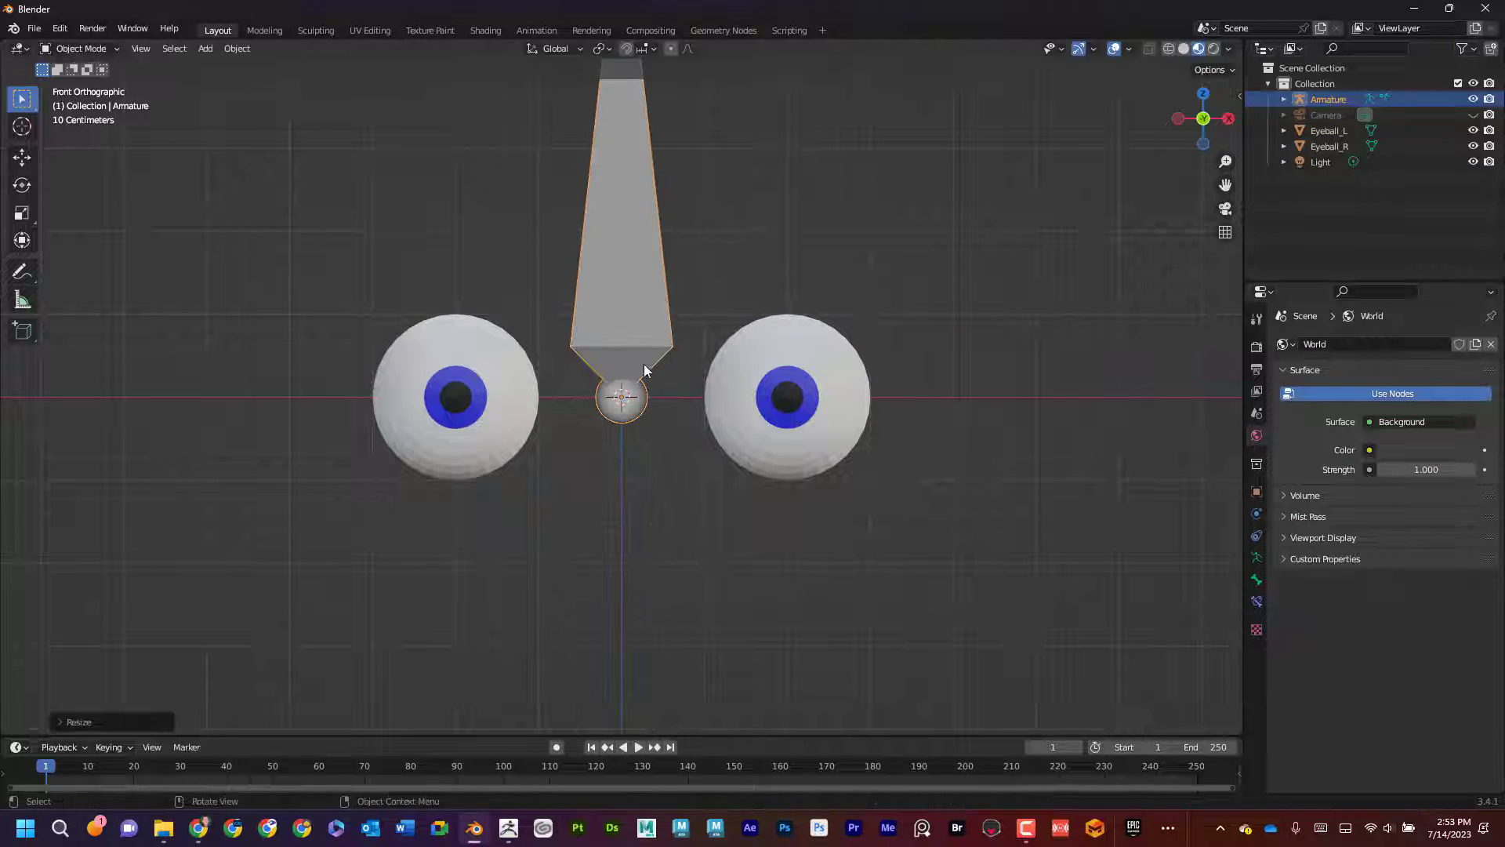
pyautogui.hotkey('ctrl', 'z')
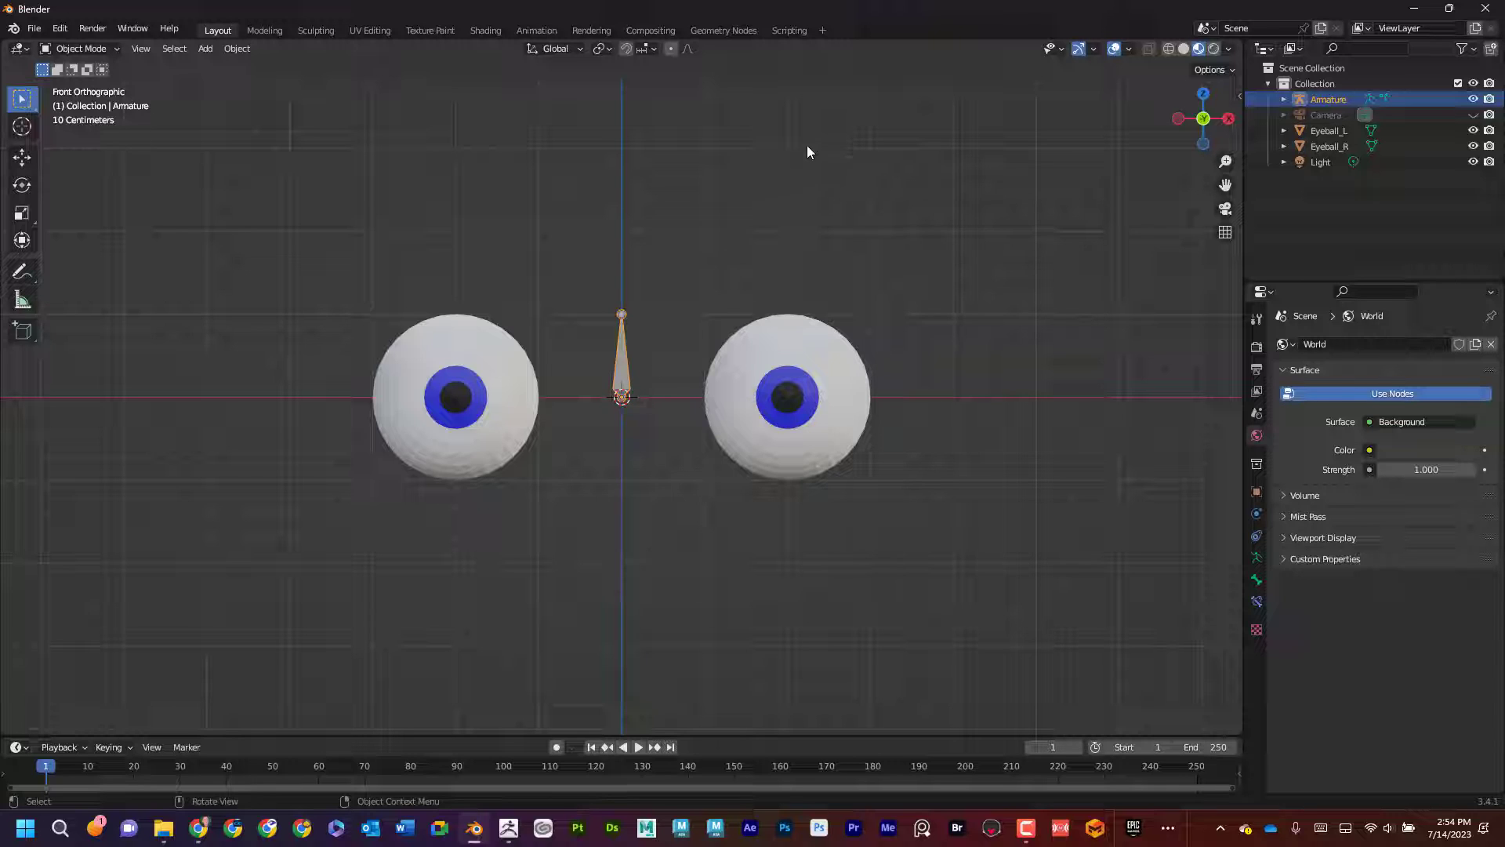
# Scale the armature up until its bone is taller than the eyeballs and lower it along Z to centre it between them
pyautogui.press('s')
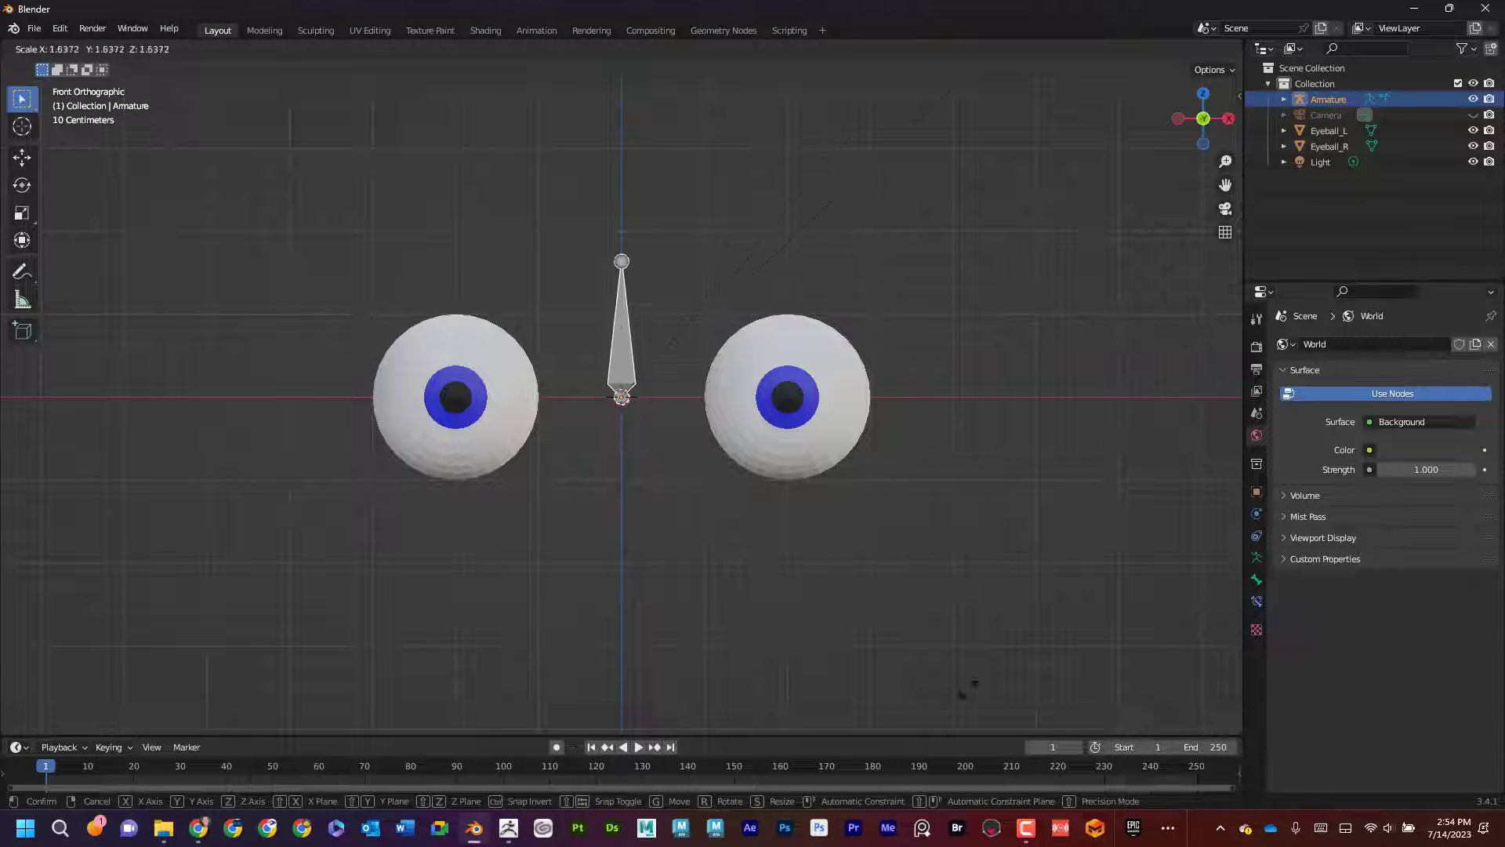
pyautogui.press('Return')
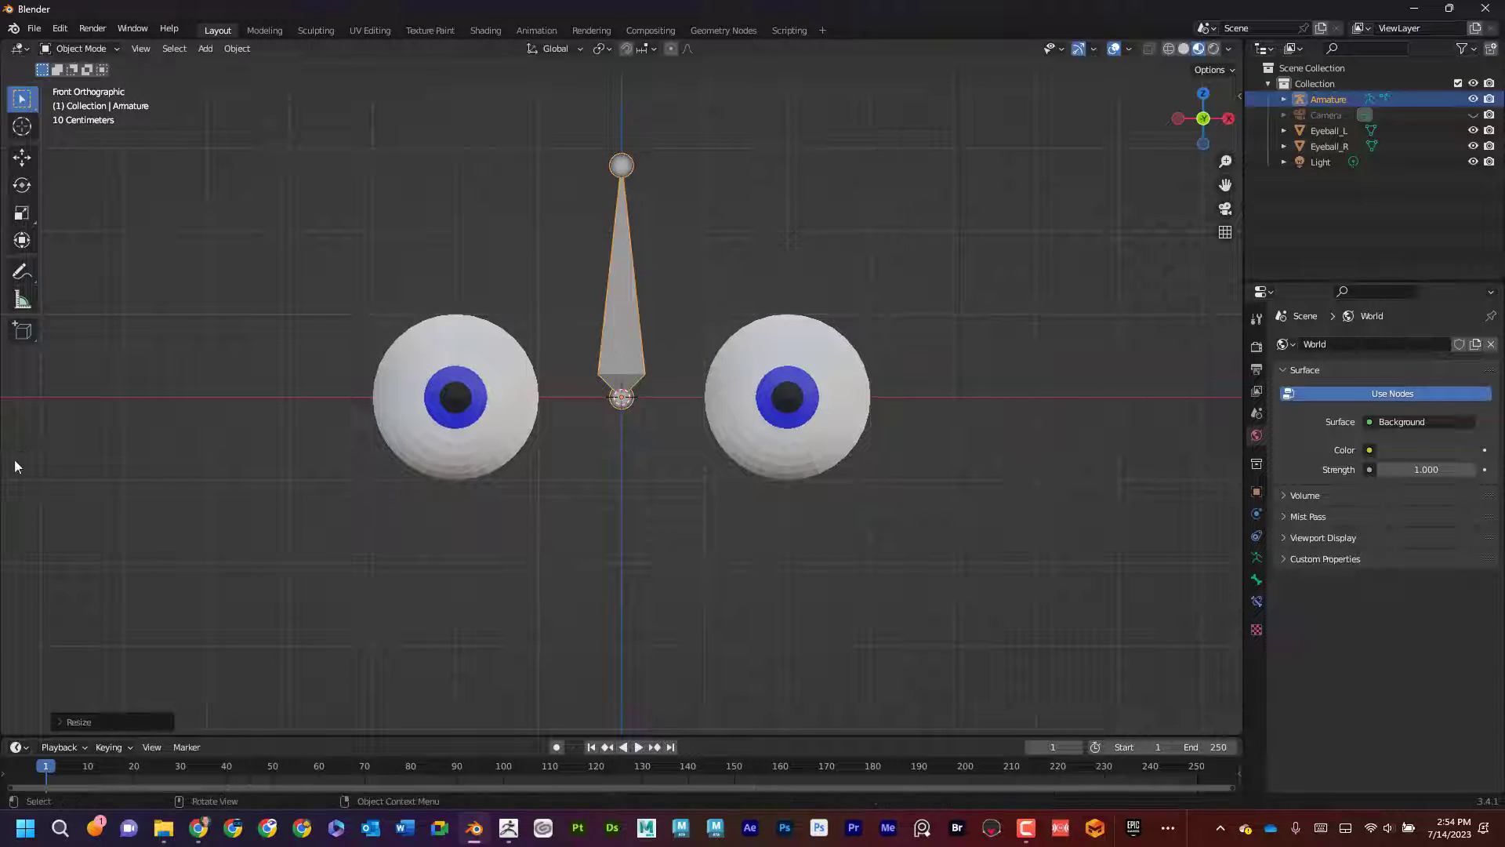
pyautogui.click(15, 160)
pyautogui.moveTo(620, 336); pyautogui.dragTo(620, 452)
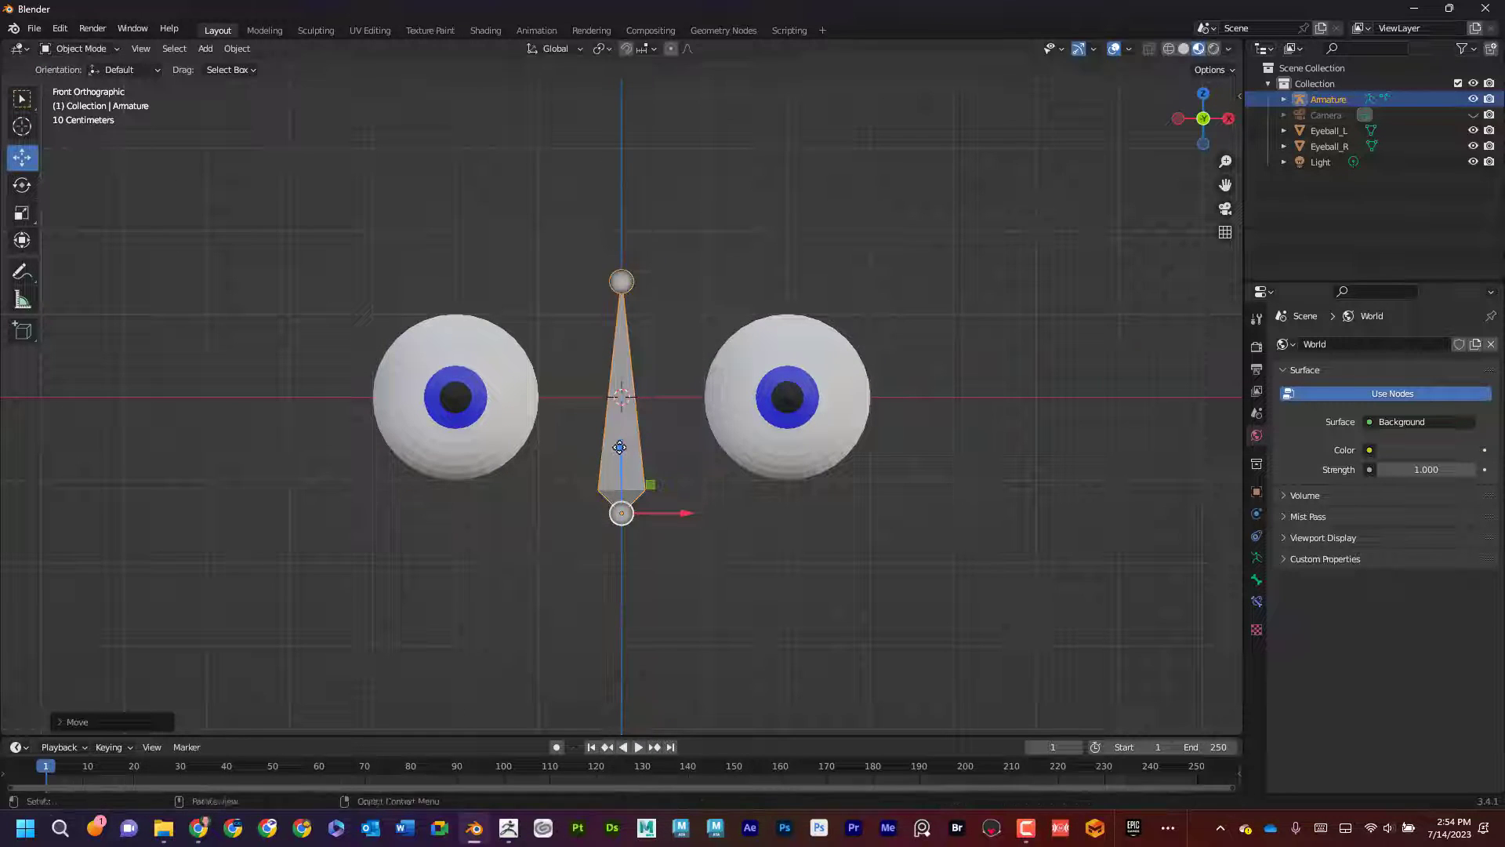
# Rename the armature's bone as Head
pyautogui.click(1257, 580)
pyautogui.click(1324, 344)
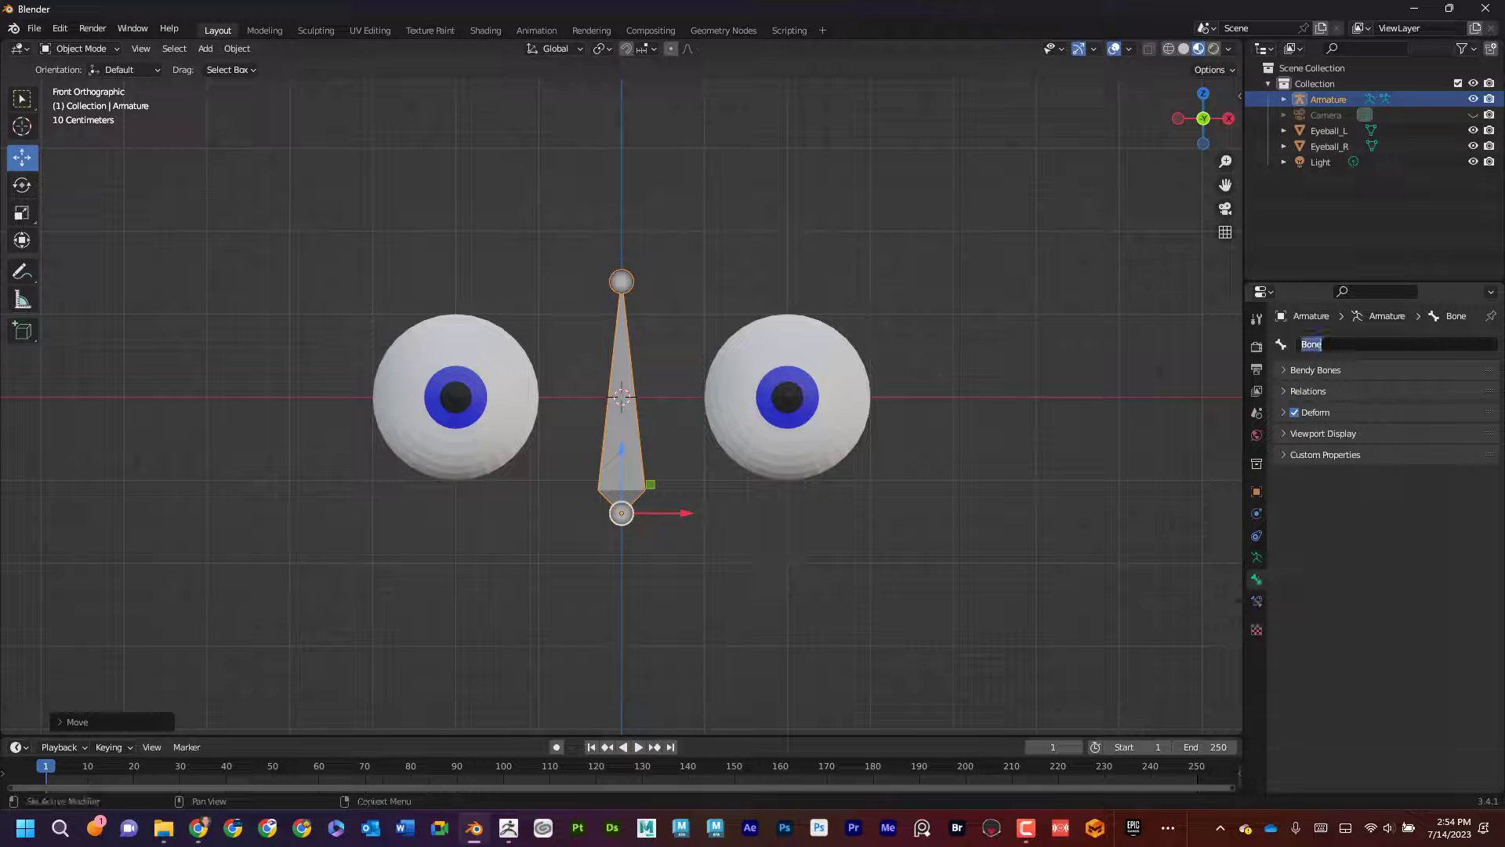
pyautogui.write('Head')
pyautogui.press('Return')
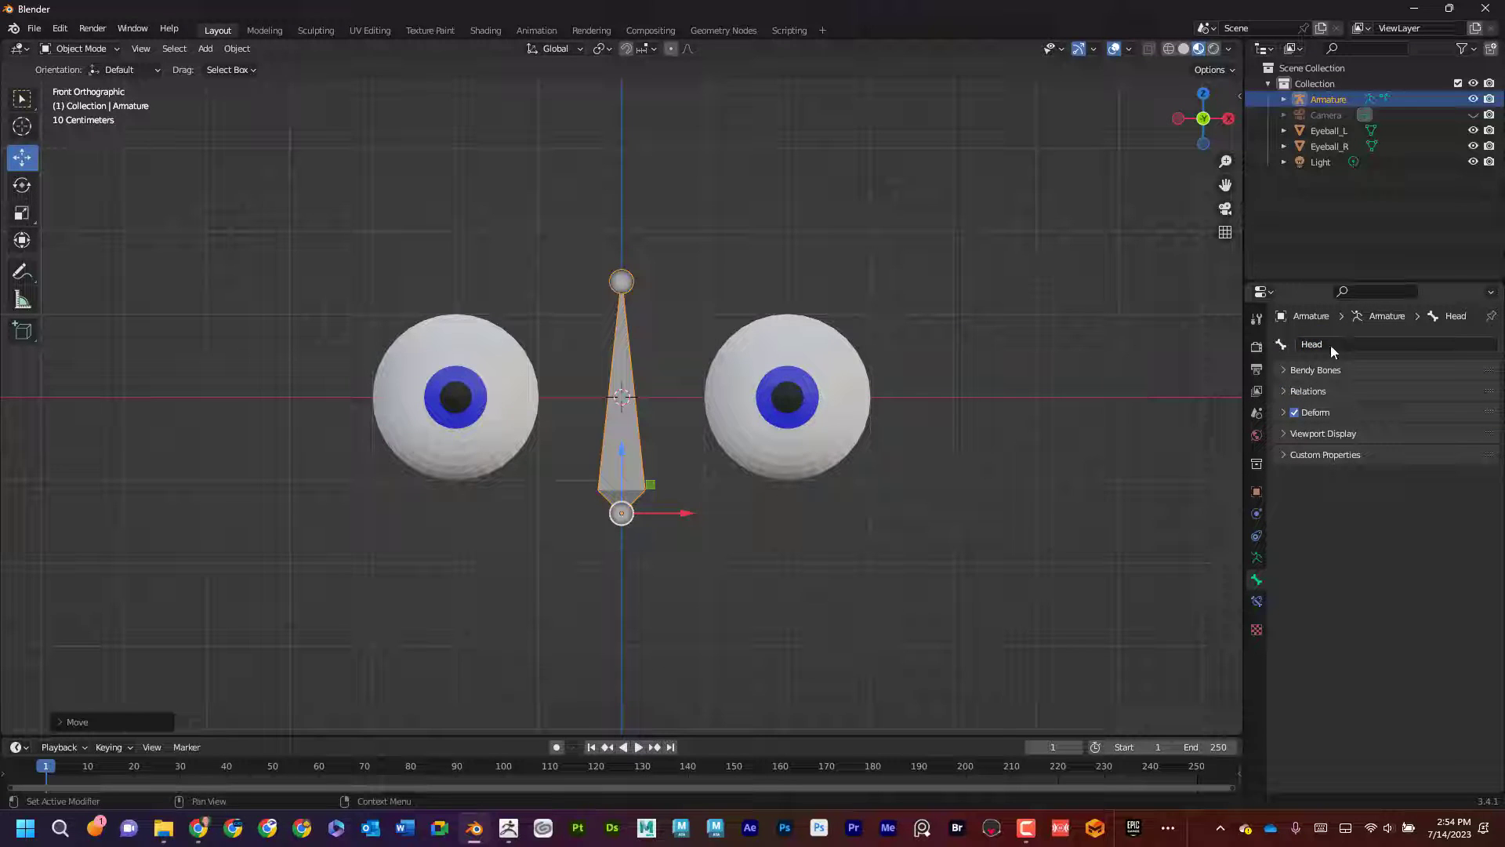
# Switch the armature to Edit Mode and duplicate the Head bone 2 m along the global X axis
pyautogui.click(967, 398)
pyautogui.click(617, 345)
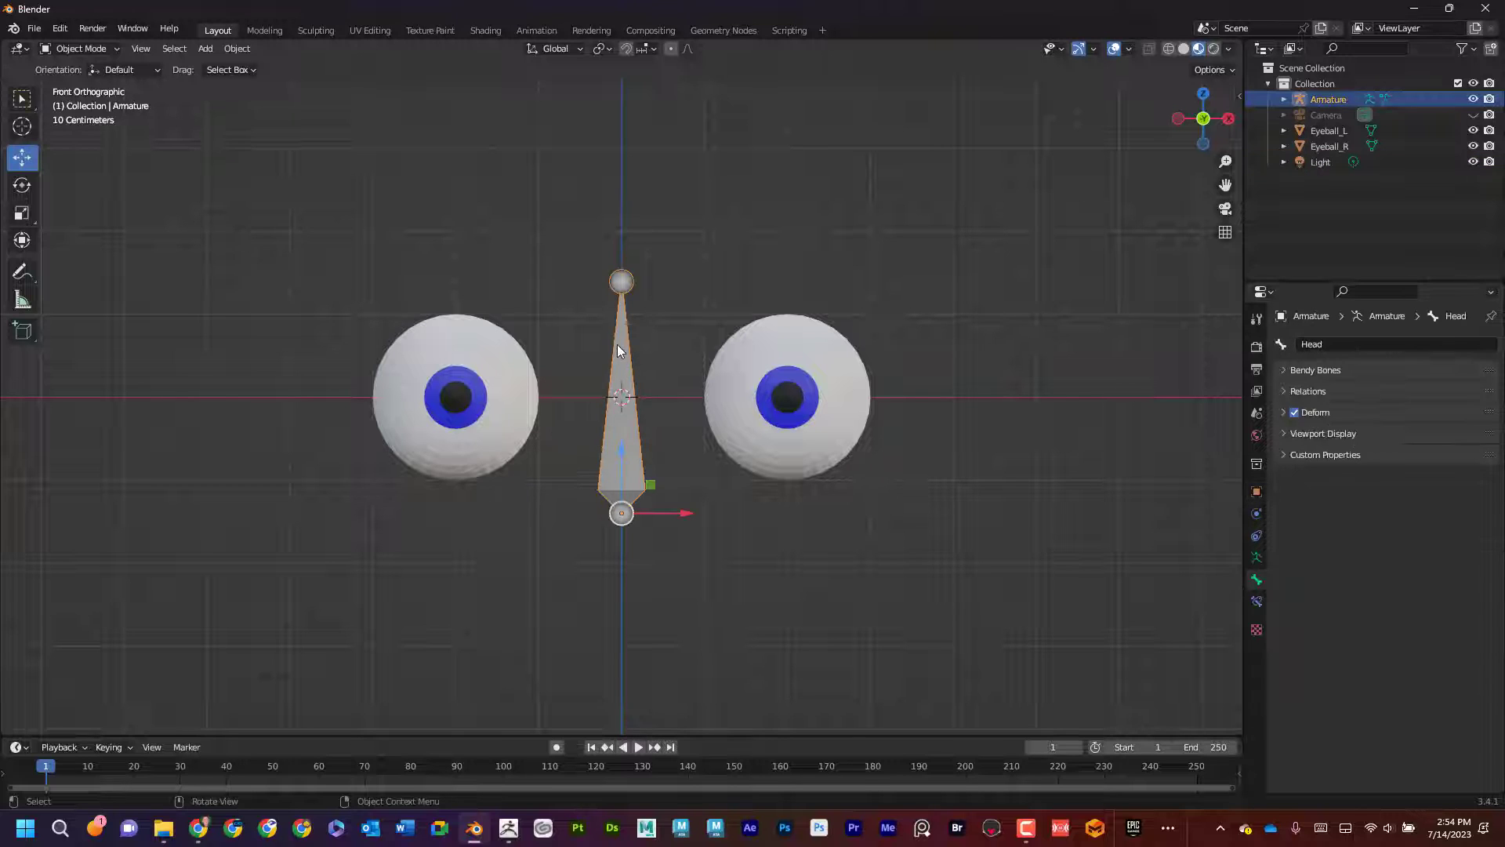
pyautogui.click(80, 48)
pyautogui.click(78, 79)
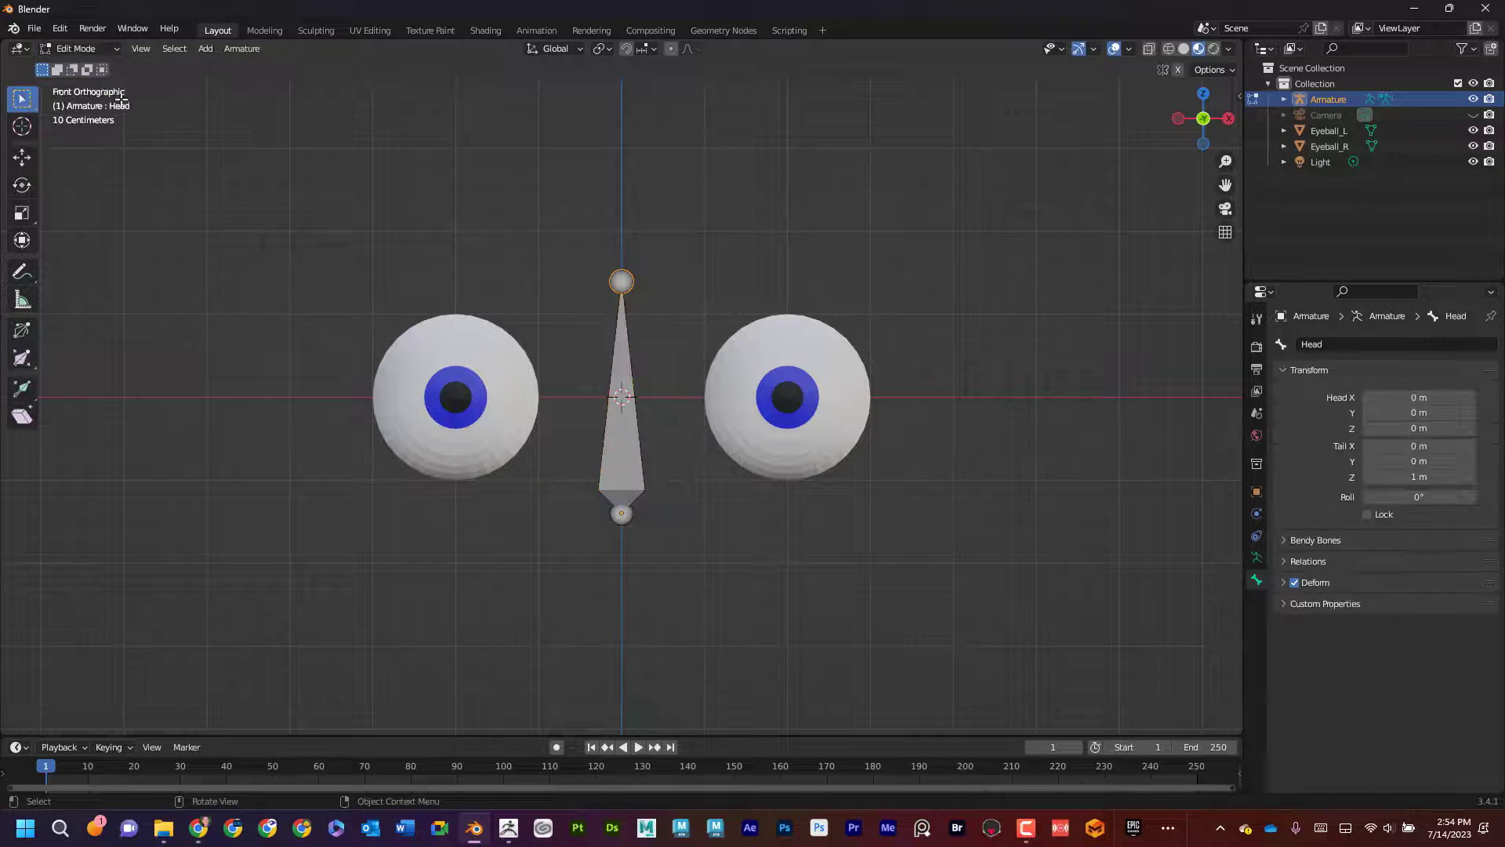
pyautogui.click(633, 366)
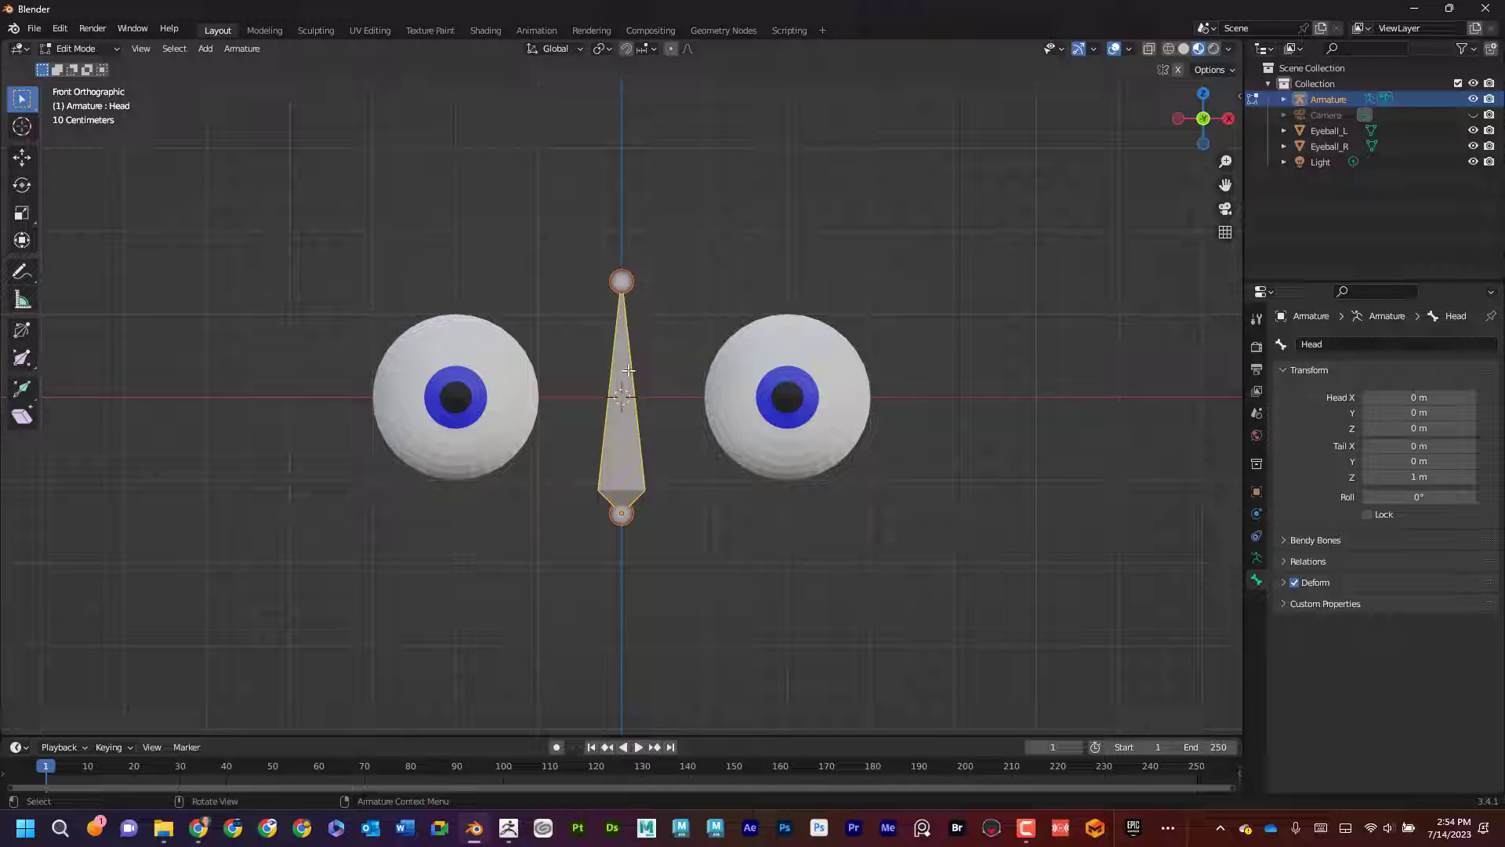
pyautogui.hotkey('shift', 'd')
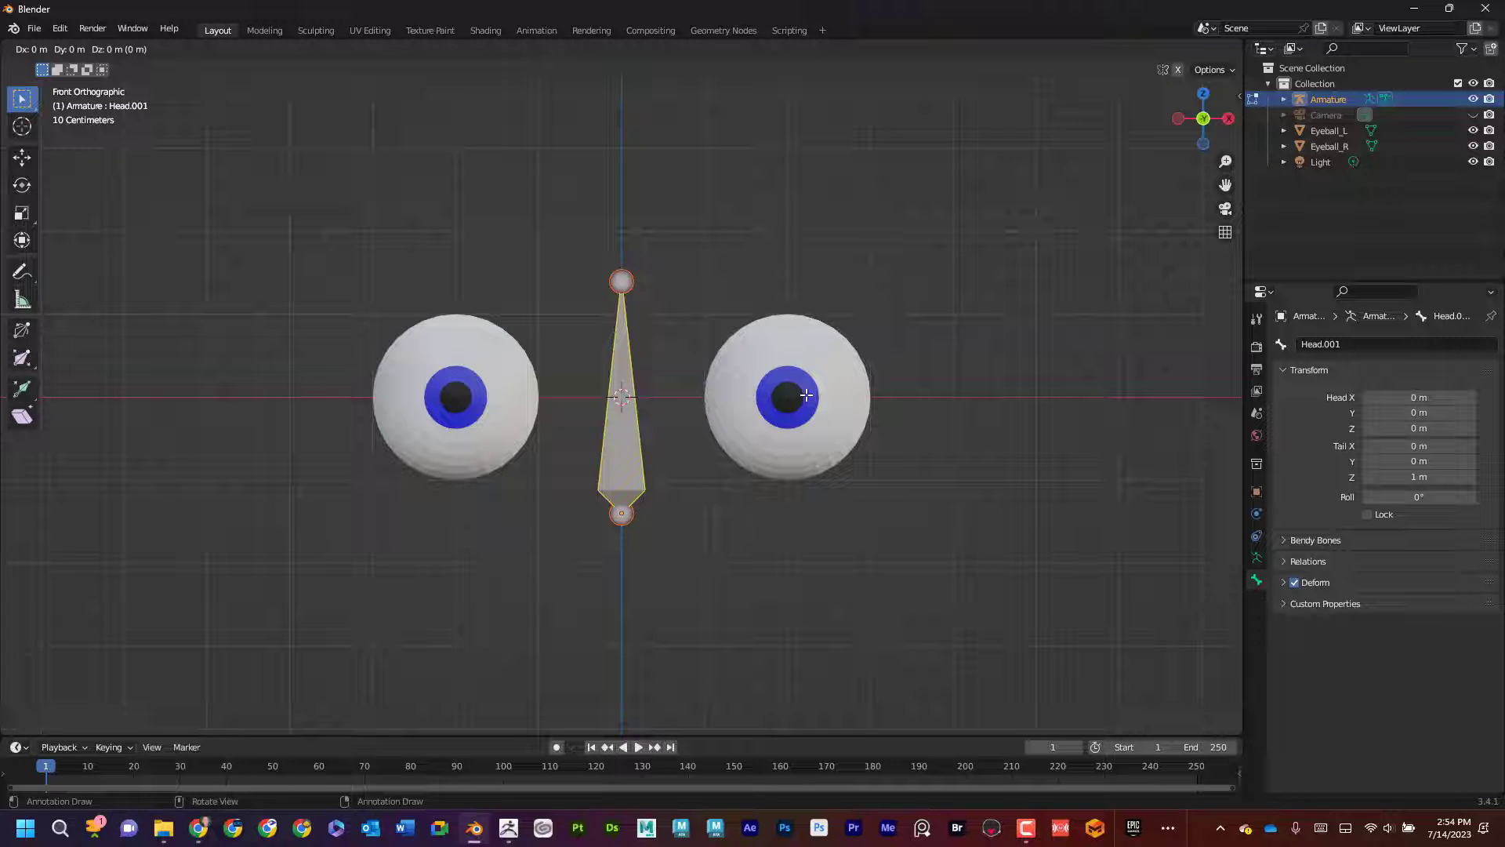
pyautogui.press('x')
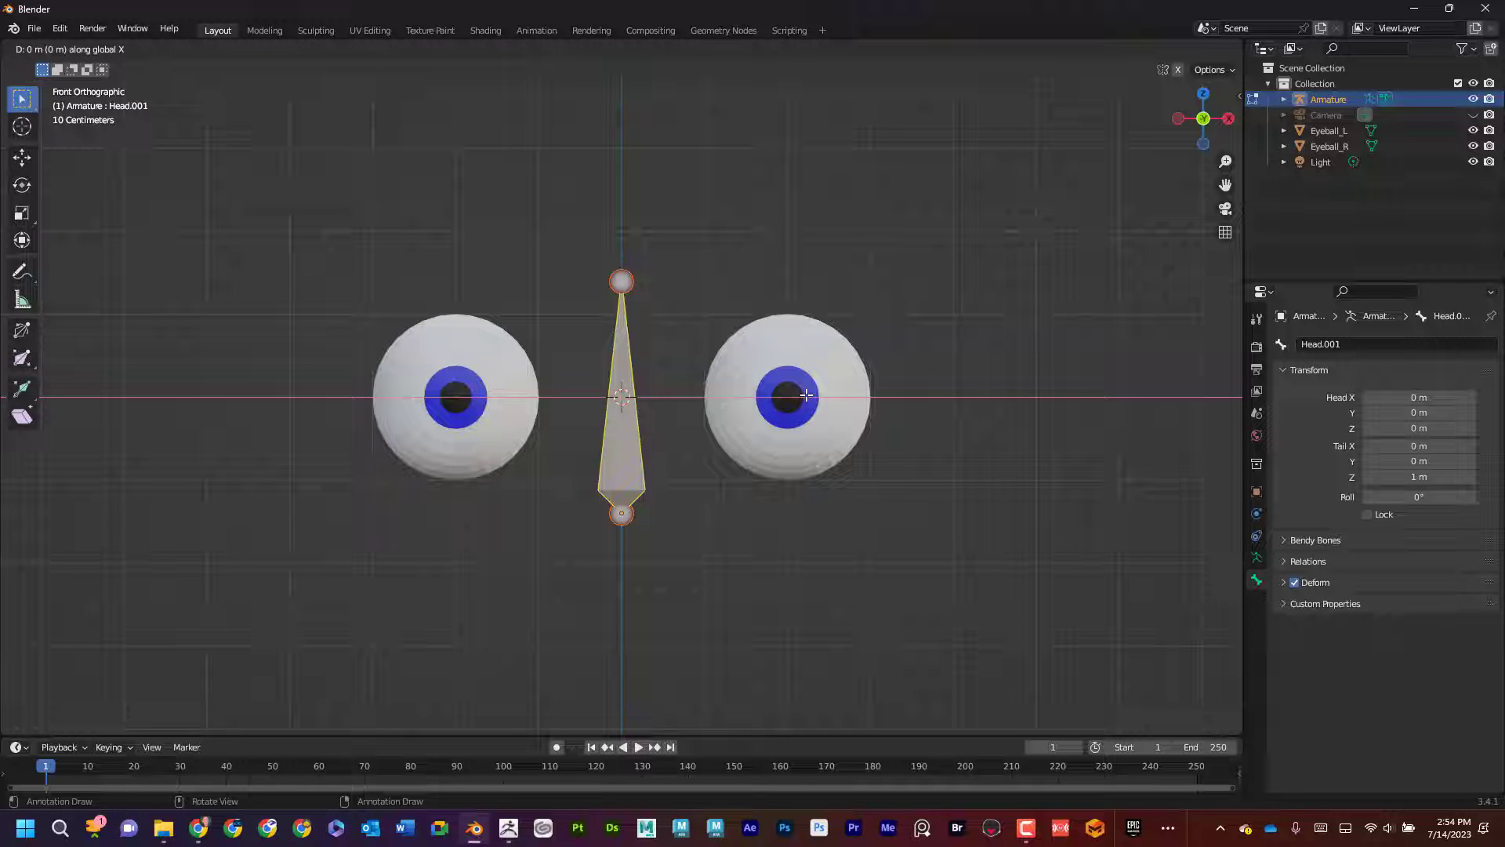
pyautogui.press('2')
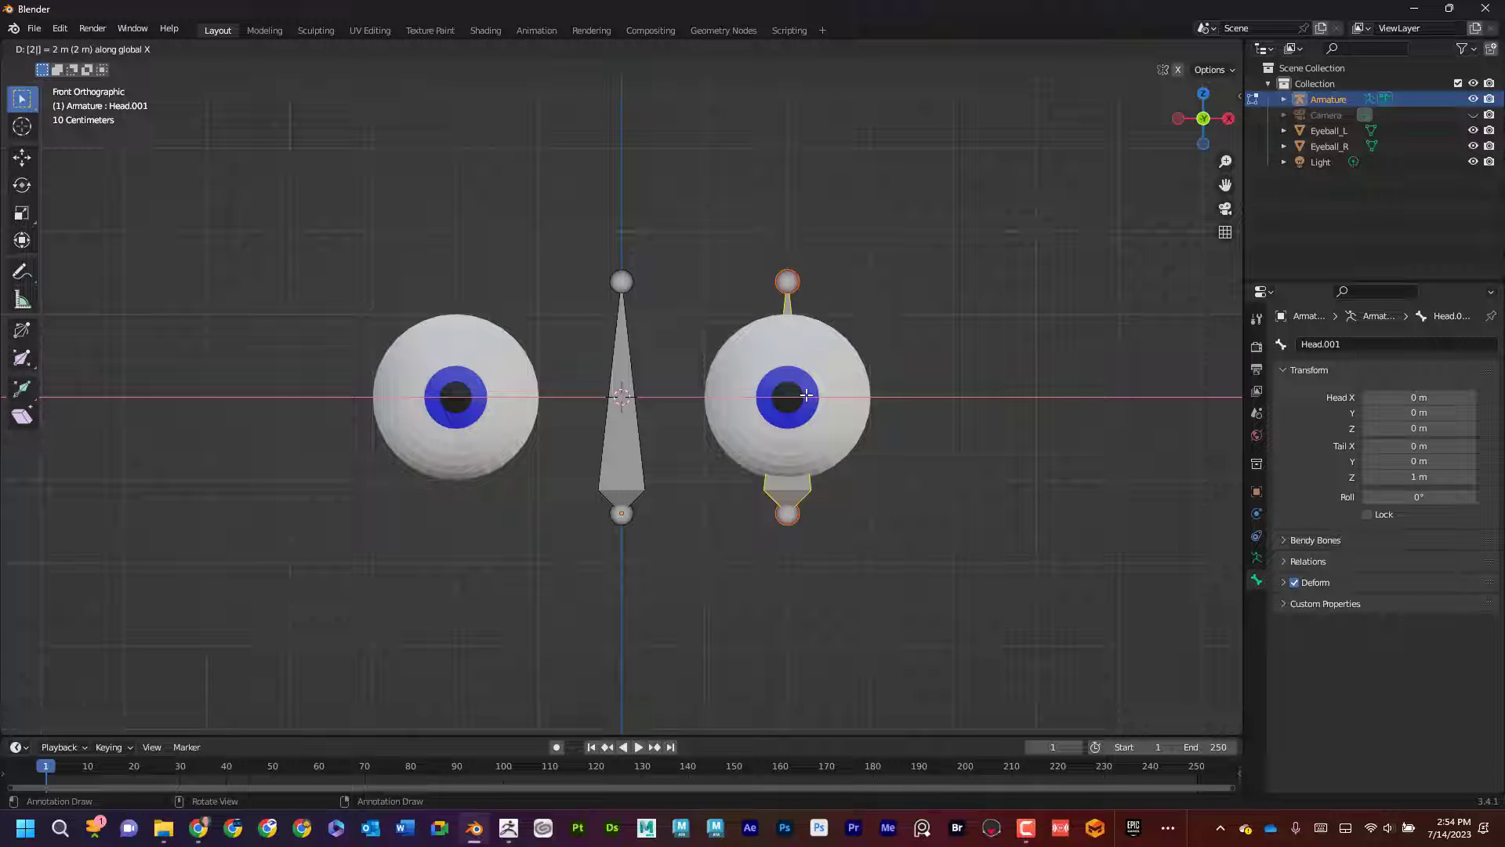
pyautogui.press('Return')
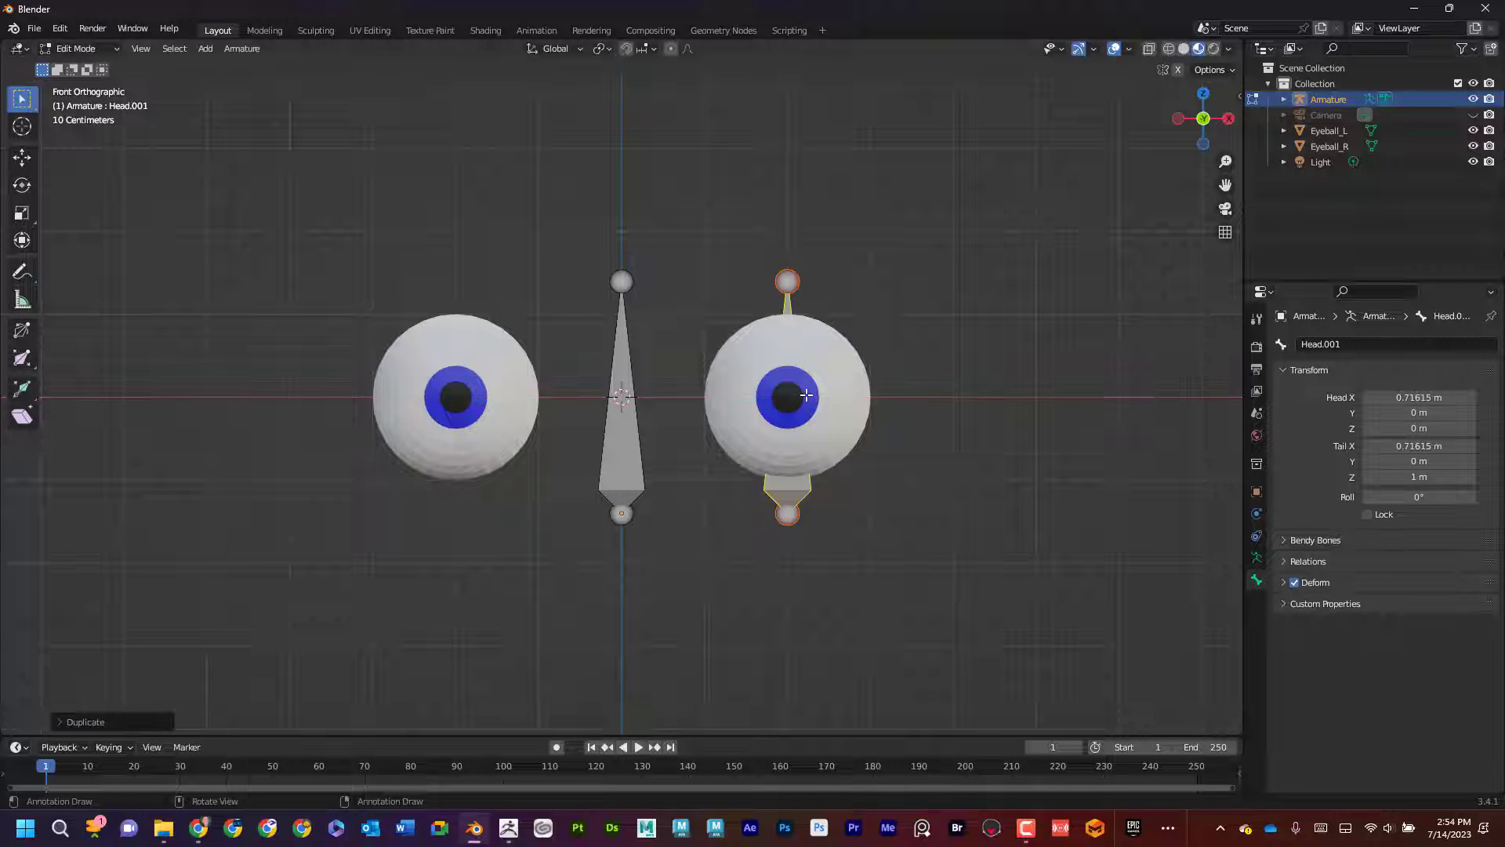
# Expand the armature's bone hierarchy, rename the duplicated bone as Eye_L, and deselect it
pyautogui.click(1283, 99)
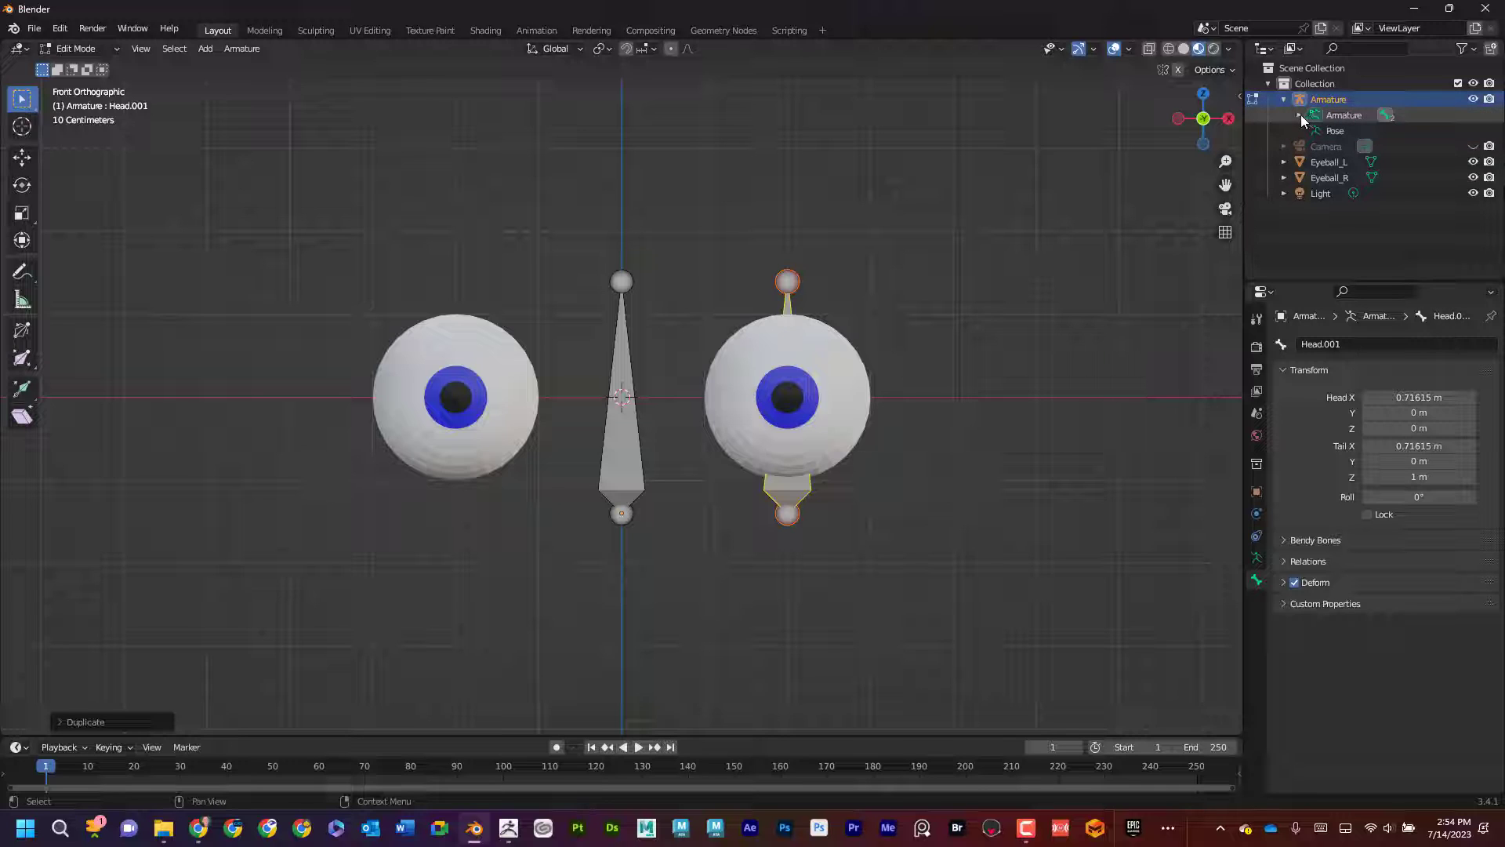
pyautogui.click(1300, 115)
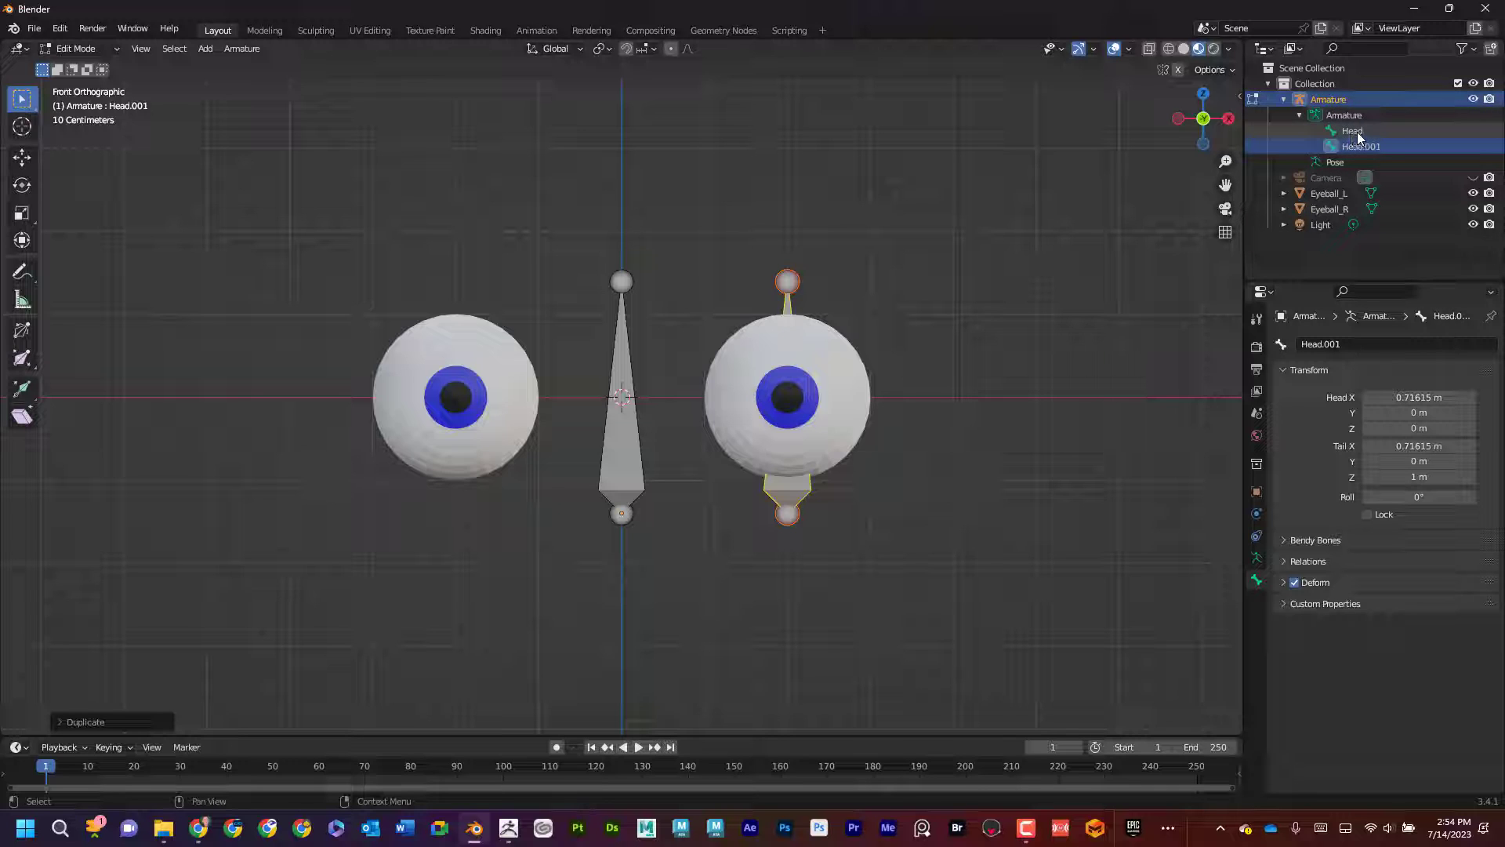
pyautogui.click(1361, 147)
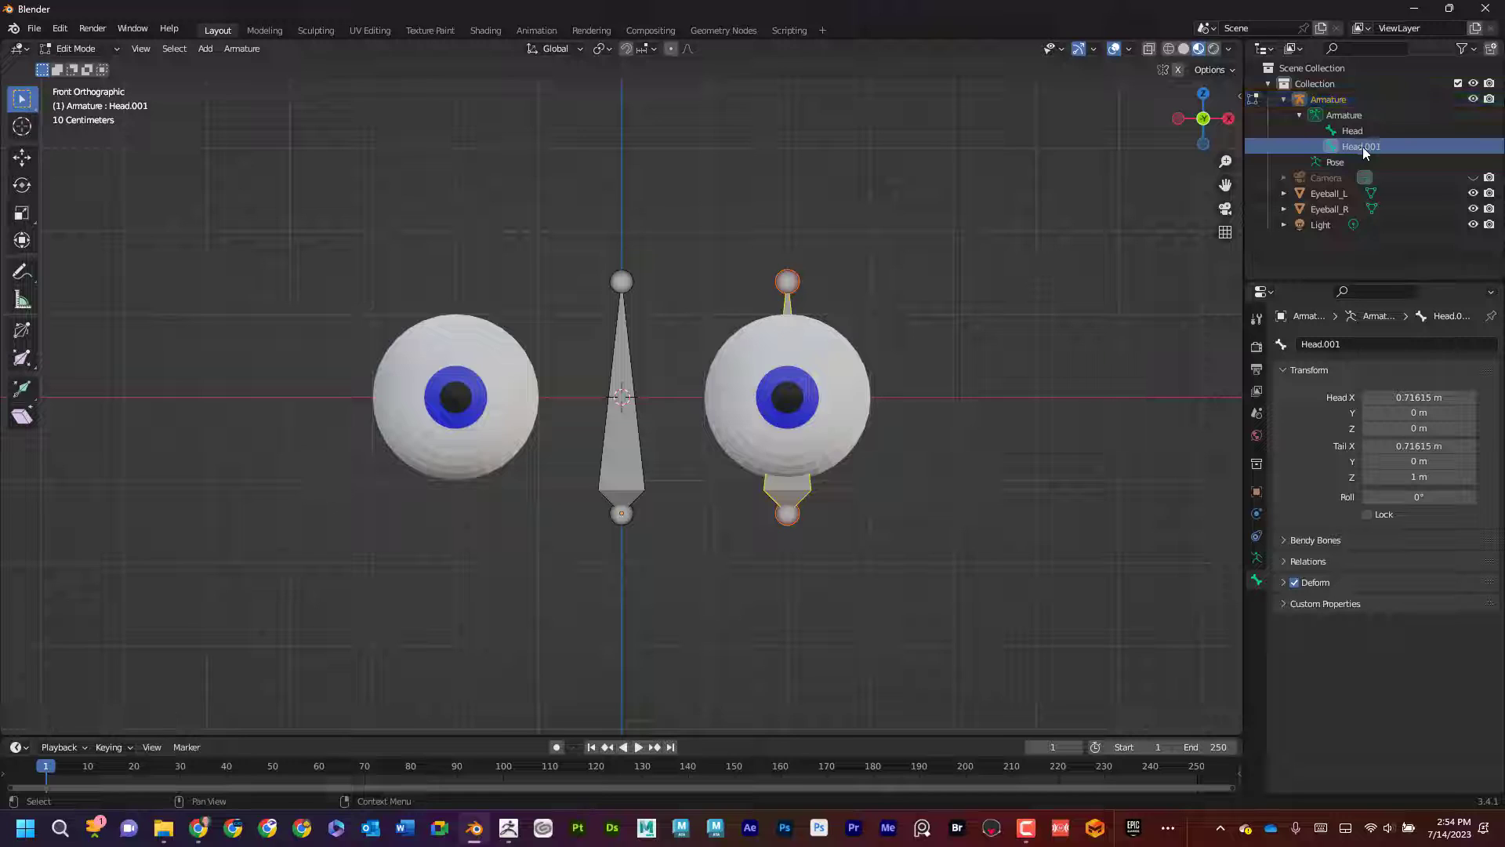
pyautogui.doubleClick(1362, 148)
pyautogui.click(1368, 345)
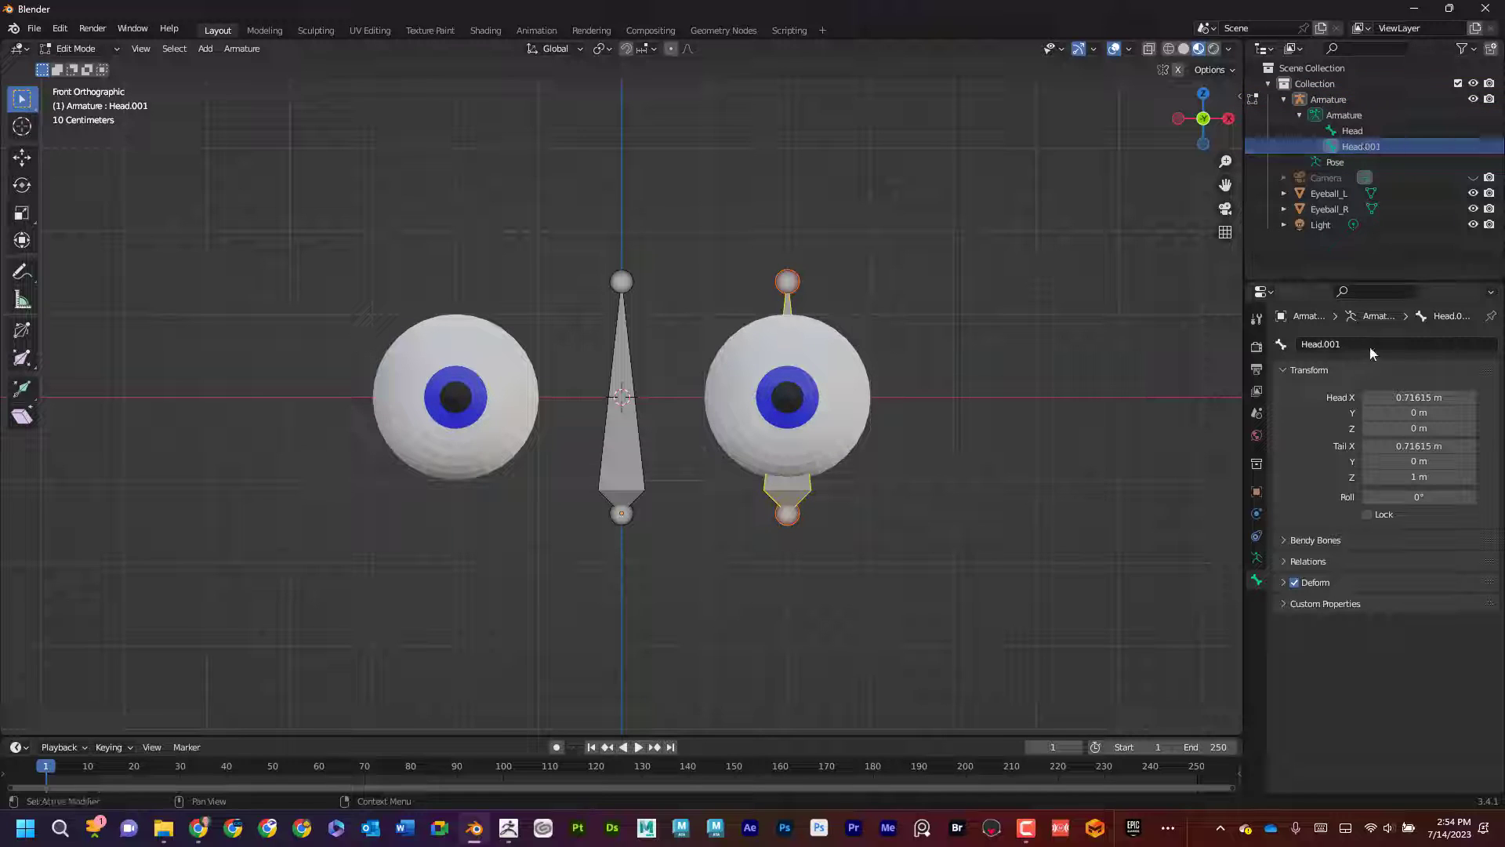
pyautogui.click(1368, 344)
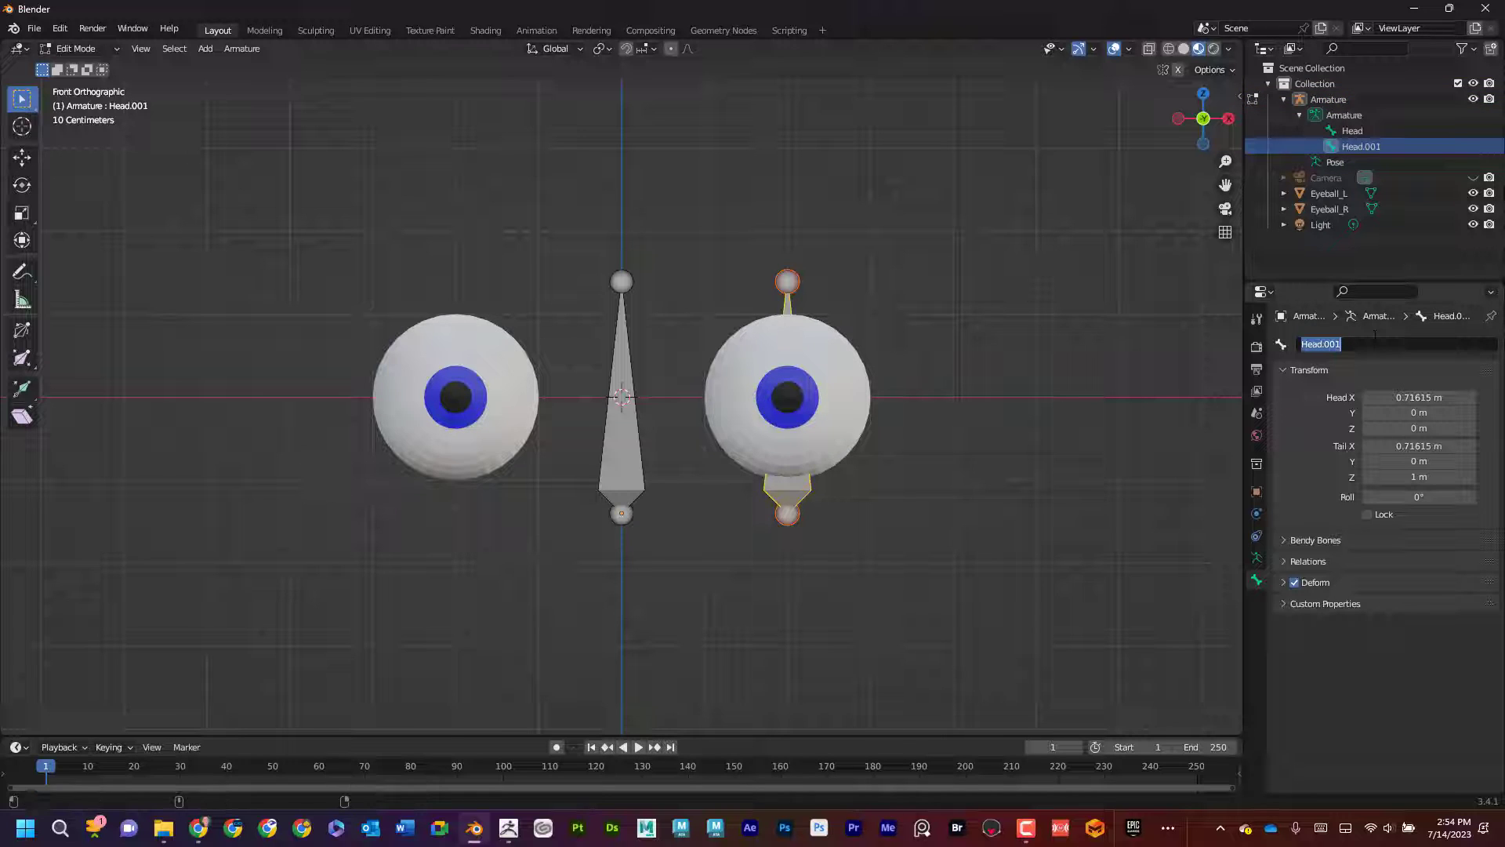
pyautogui.write('Eye_R')
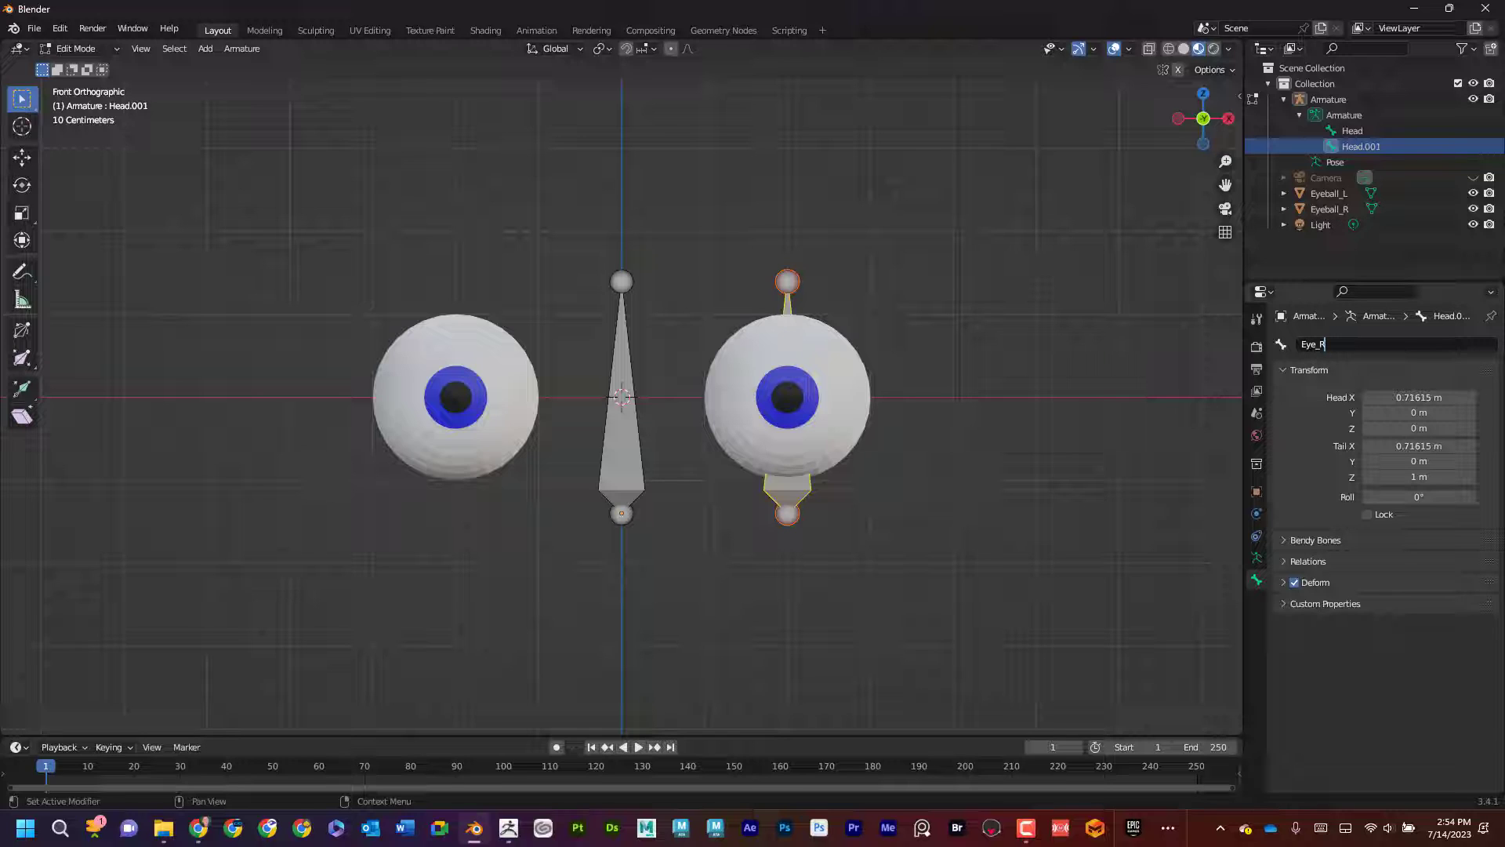
pyautogui.hotkey('shift', 'Left')
pyautogui.write('L')
pyautogui.press('Return')
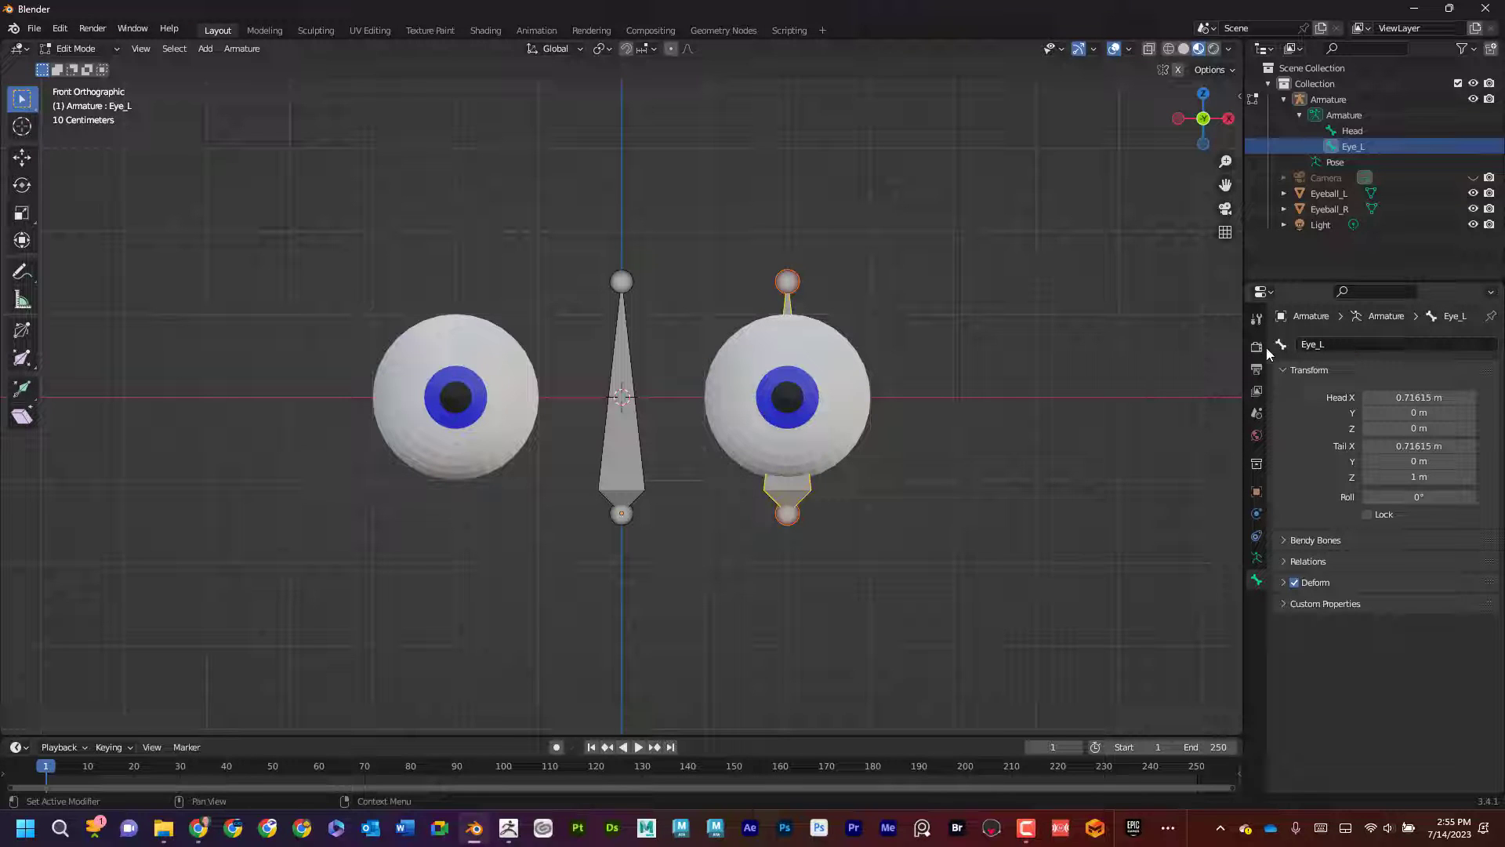
pyautogui.click(1001, 363)
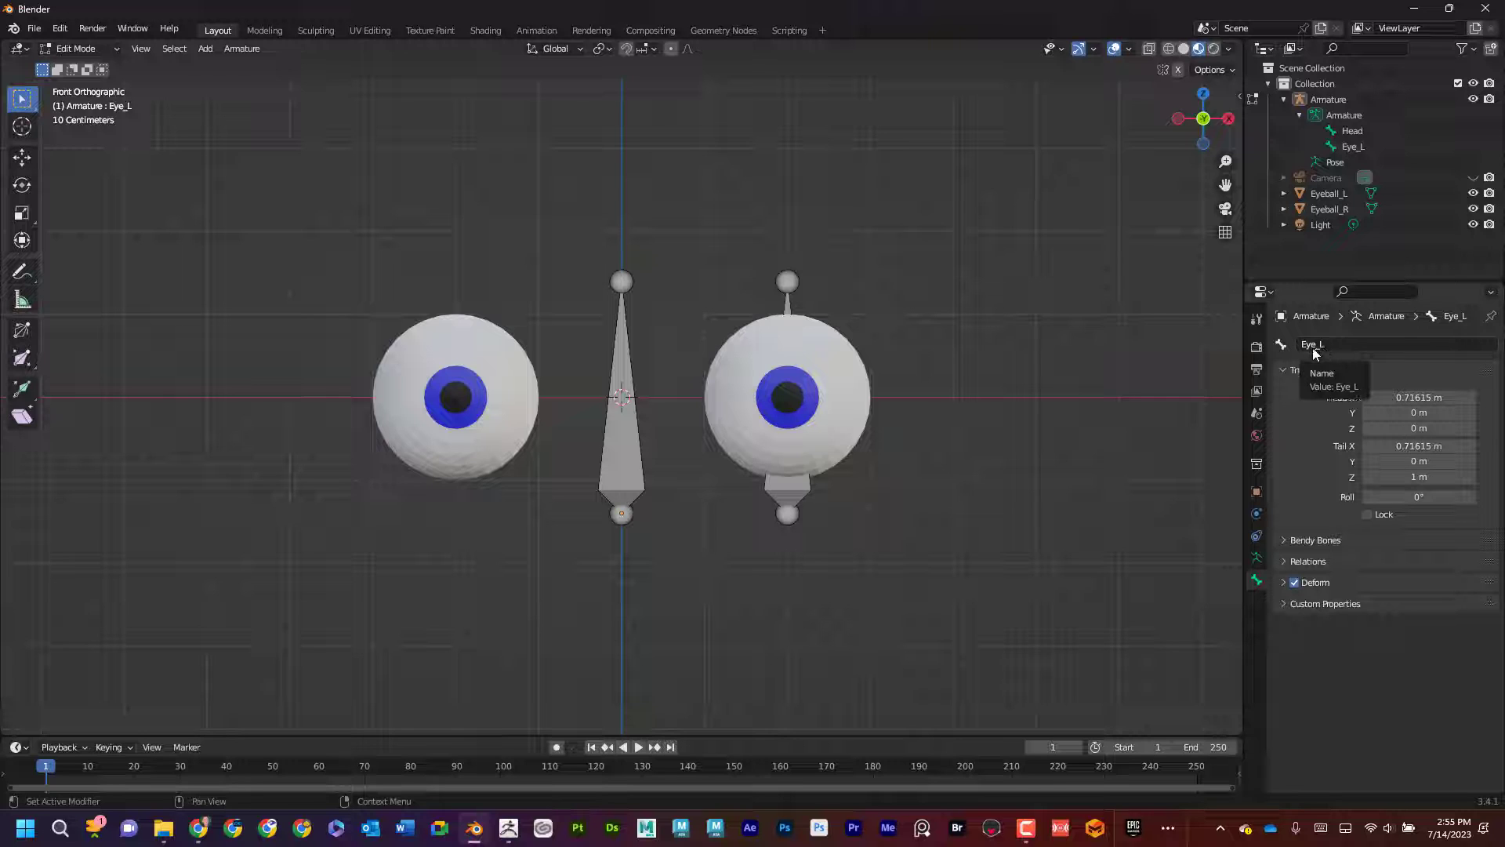
# In right orthographic wireframe view, rotate the Eye_L bone about 90° around X so its tip points forward, and activate the Move tool
pyautogui.click(801, 487)
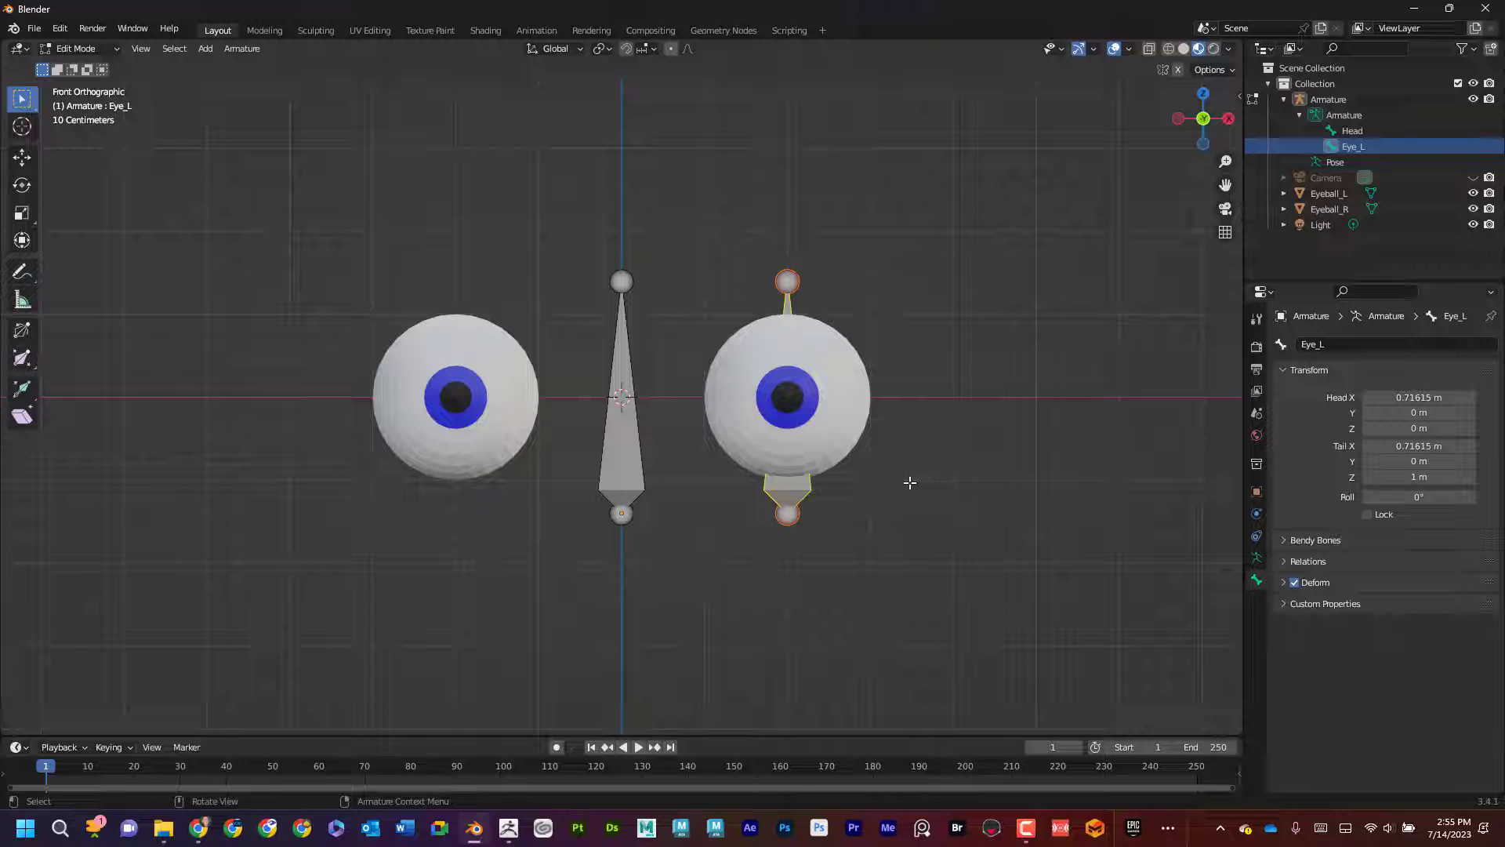
pyautogui.click(817, 499)
pyautogui.click(807, 493)
pyautogui.press('KP_3')
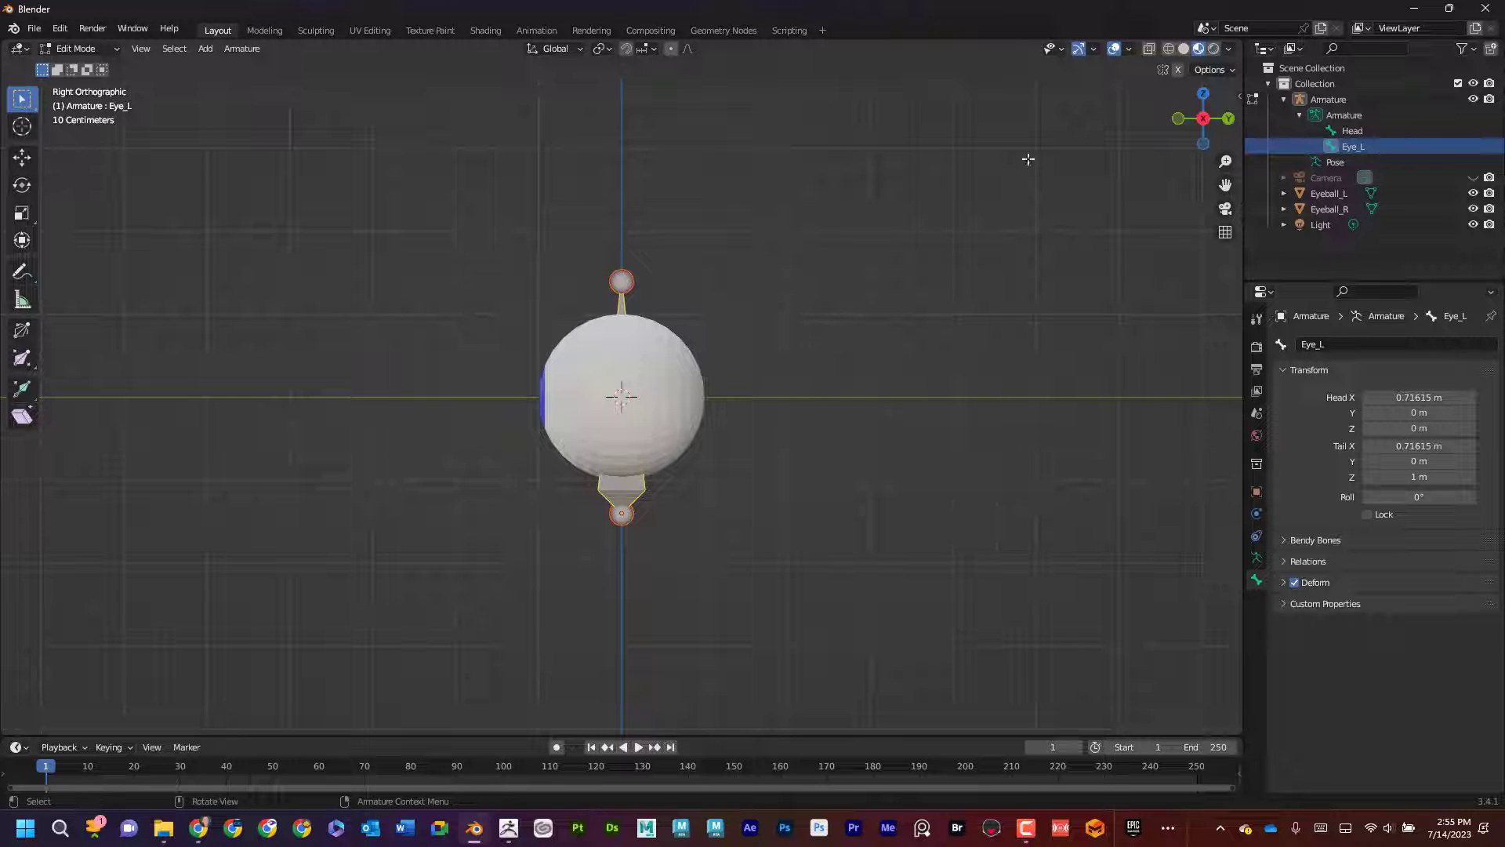
pyautogui.click(1168, 48)
pyautogui.scroll(2, 716, 346)
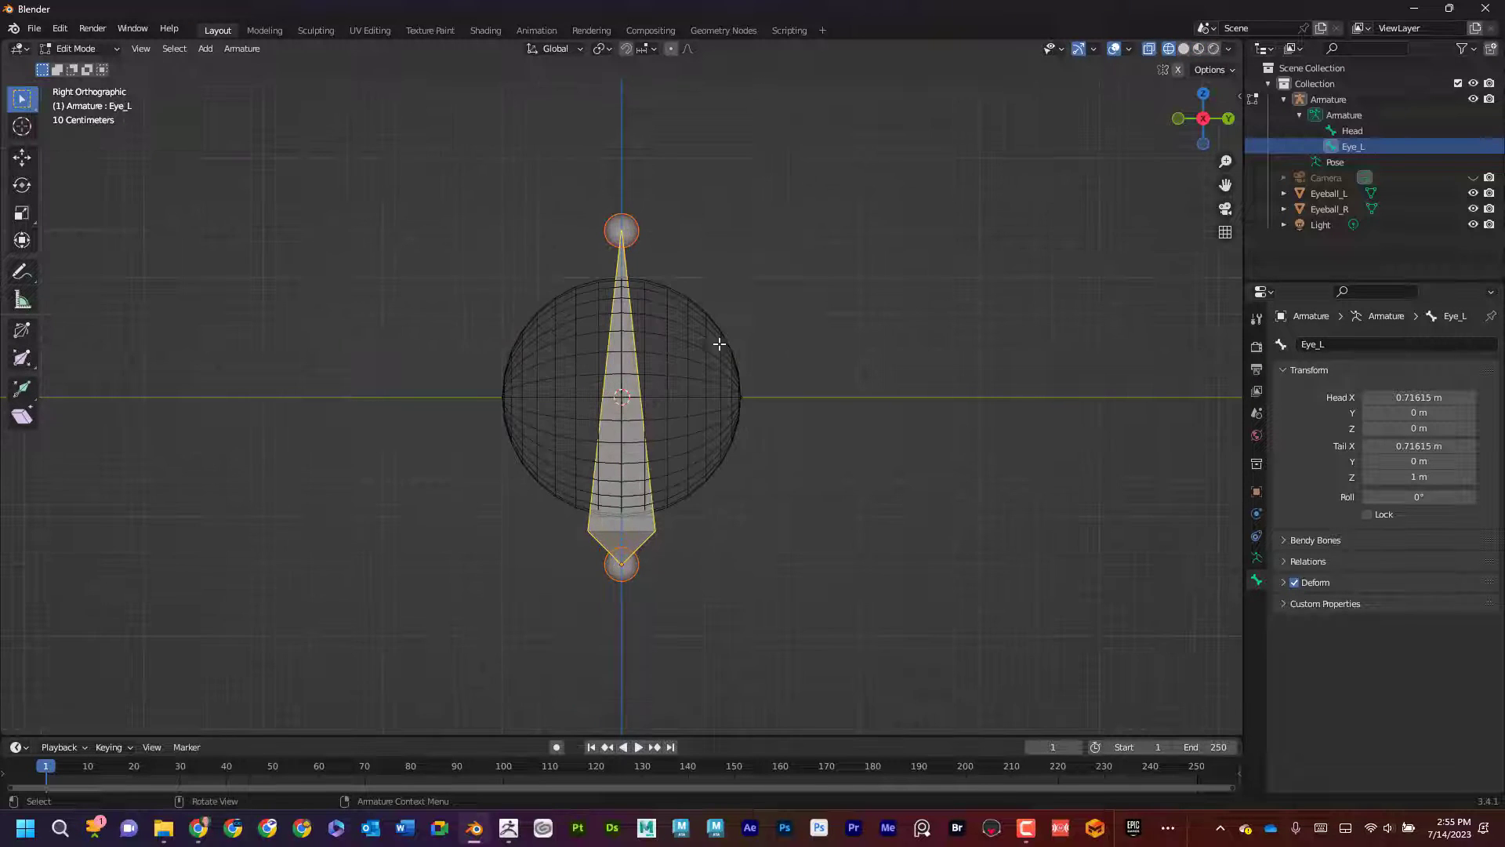
pyautogui.click(22, 185)
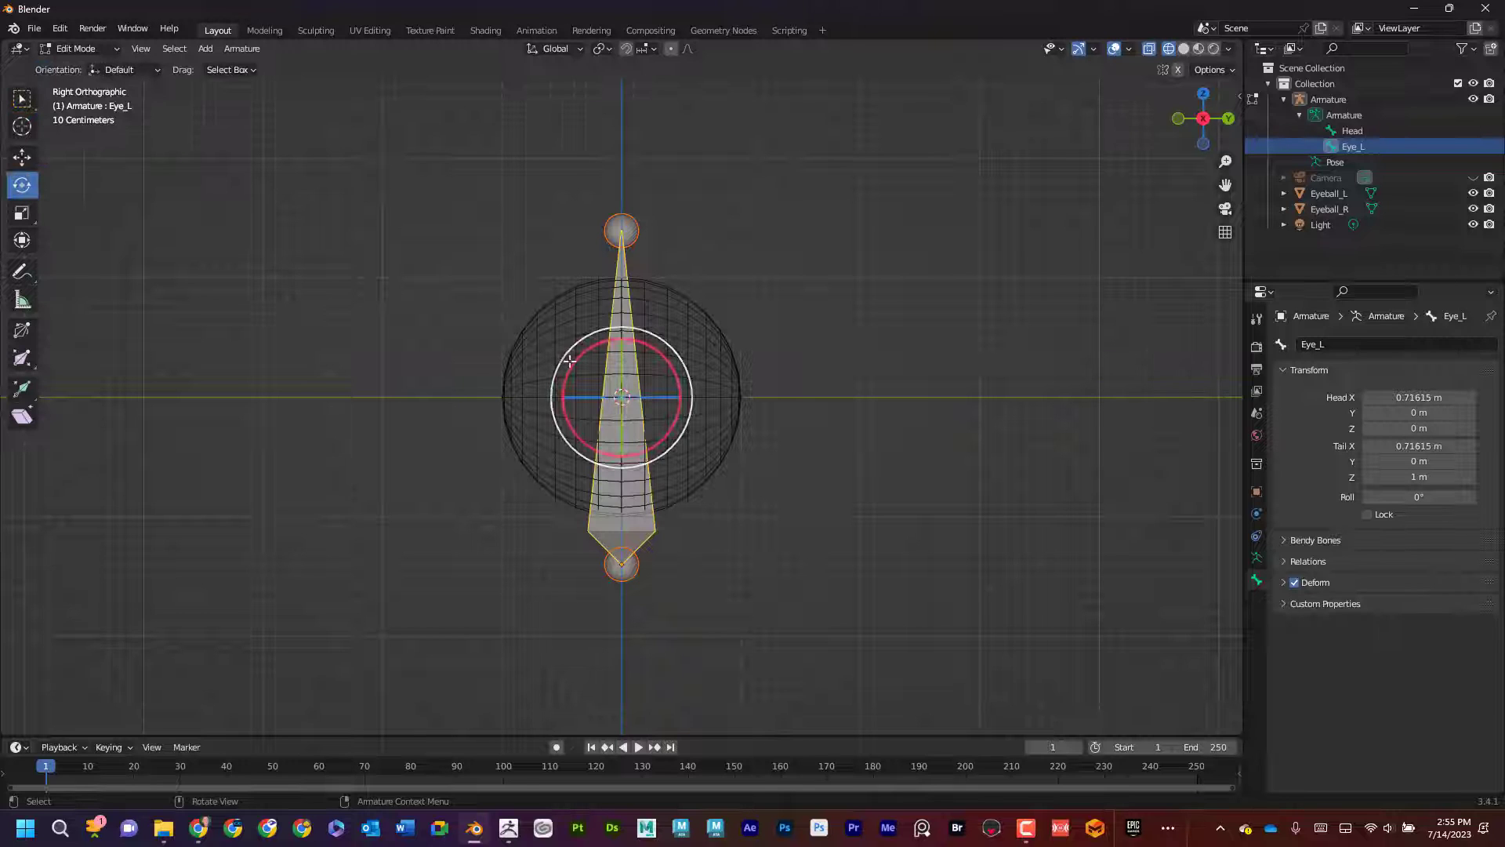
pyautogui.moveTo(575, 360); pyautogui.dragTo(582, 459)
pyautogui.click(22, 158)
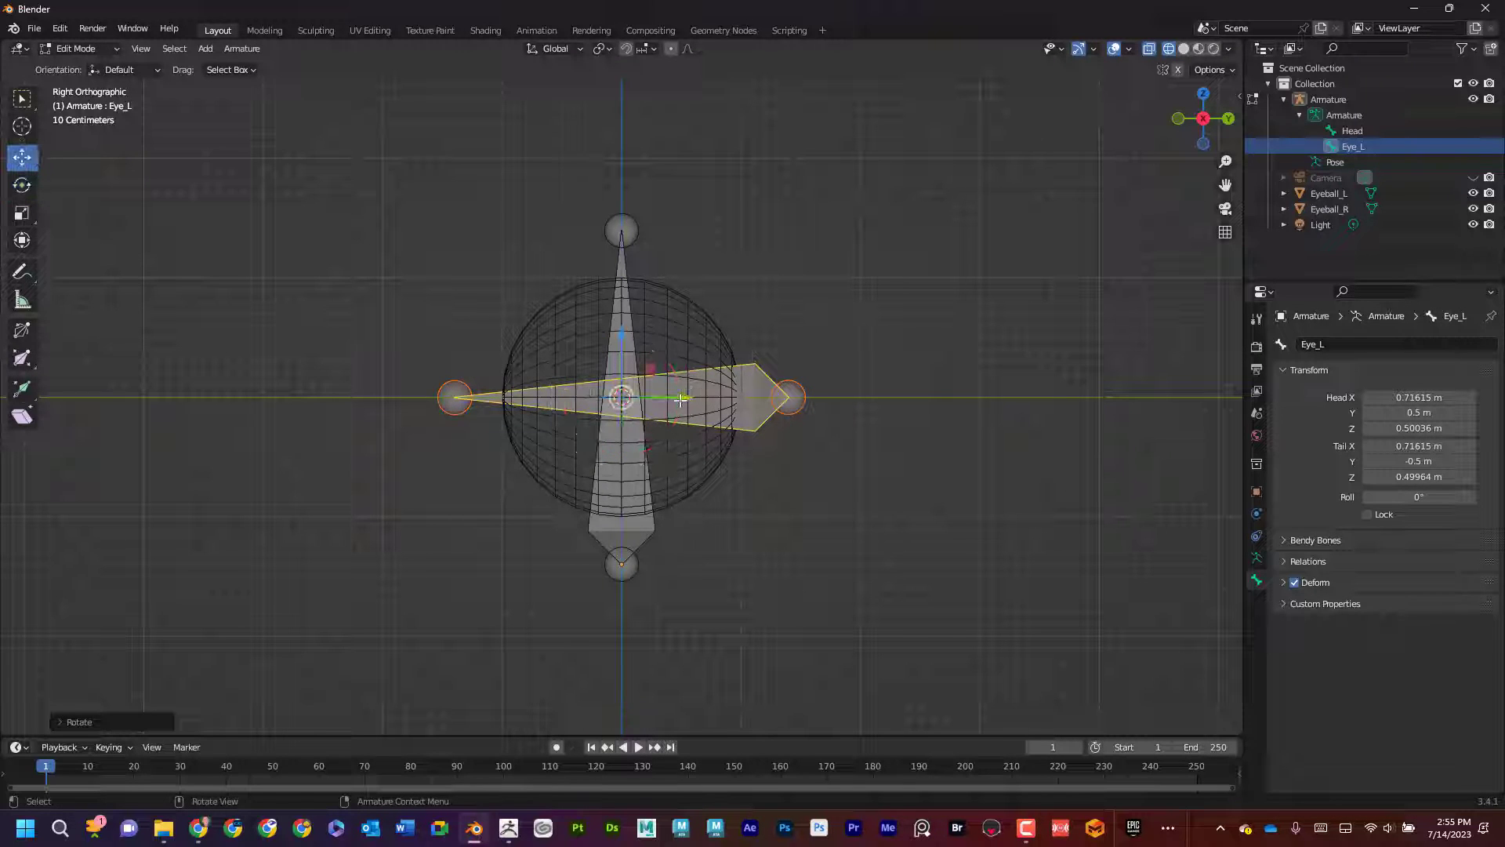
# Scale the Eye_L bone to about half size and position it along Y with its base inside the eyeball and its tip in front
pyautogui.moveTo(682, 397); pyautogui.dragTo(517, 397)
pyautogui.press('s')
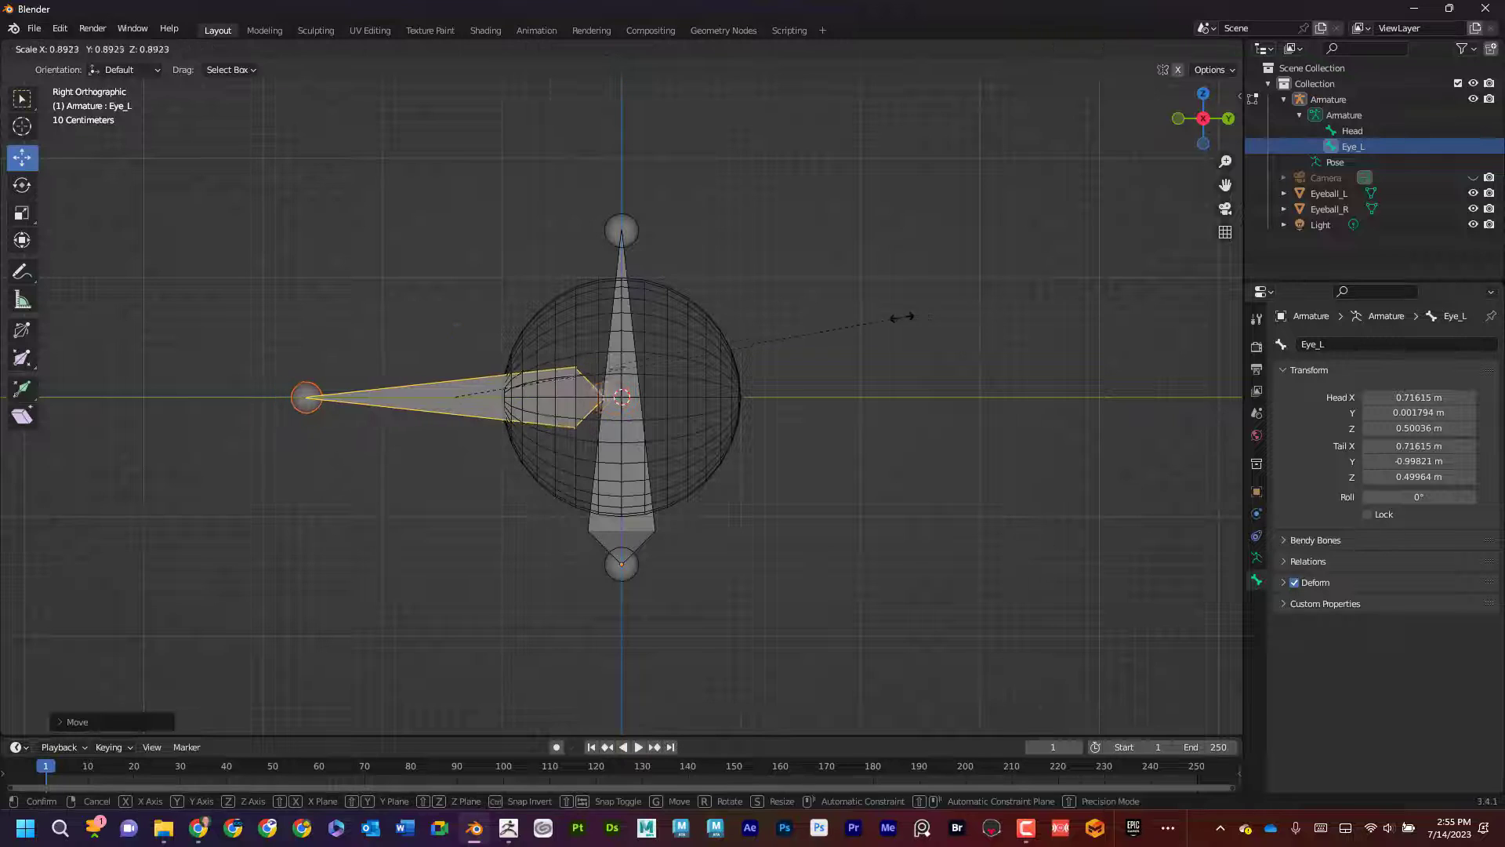
pyautogui.click(527, 384)
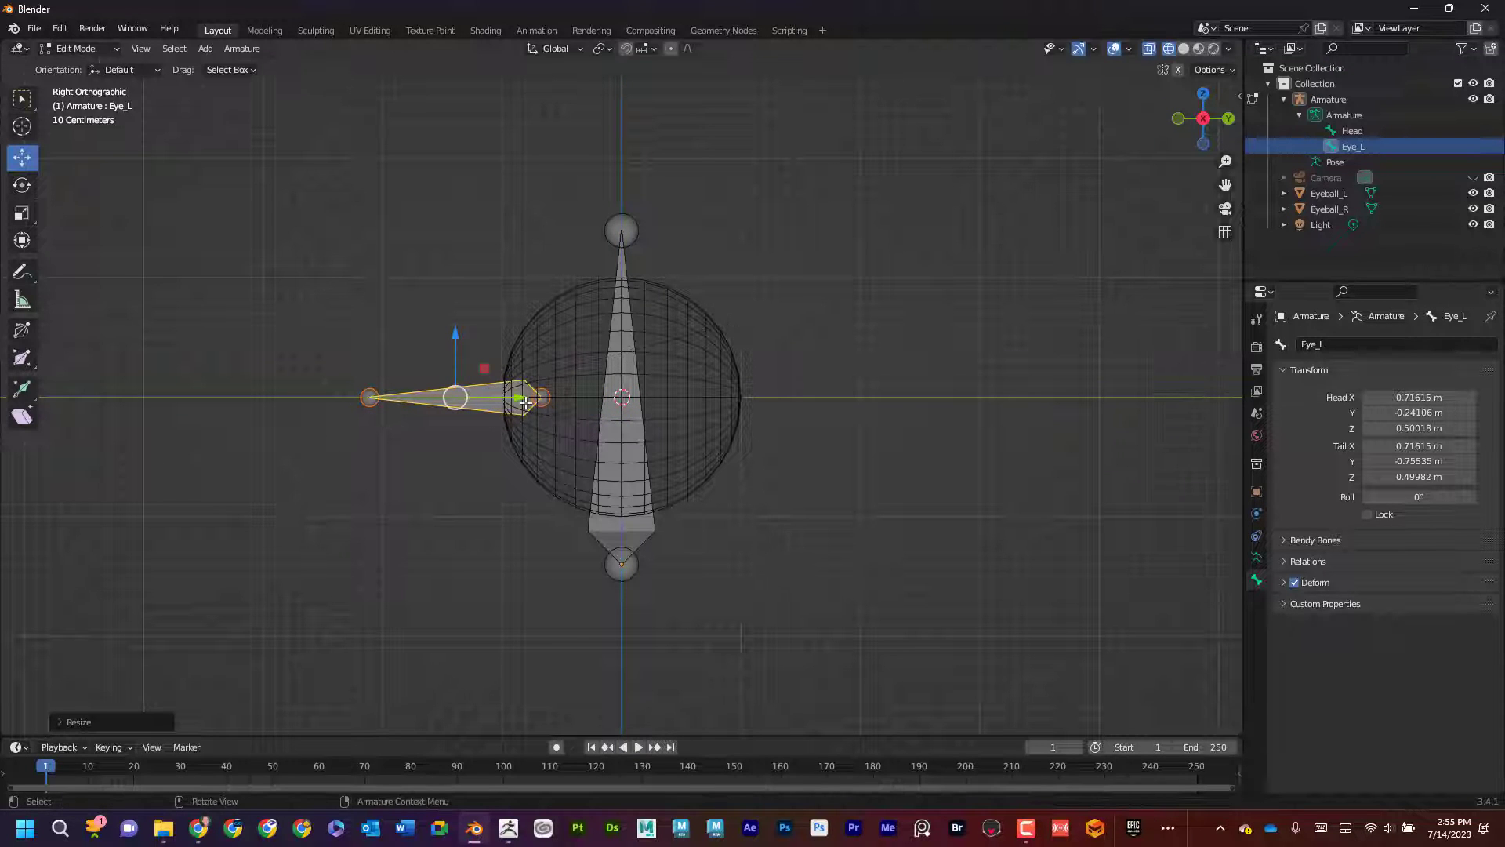
pyautogui.moveTo(524, 398); pyautogui.dragTo(602, 402)
# Move the Eye_L bone's base joint onto the eyeball's centre, at about Y 0 m and Z 0.501 m
pyautogui.scroll(7, 602, 402)
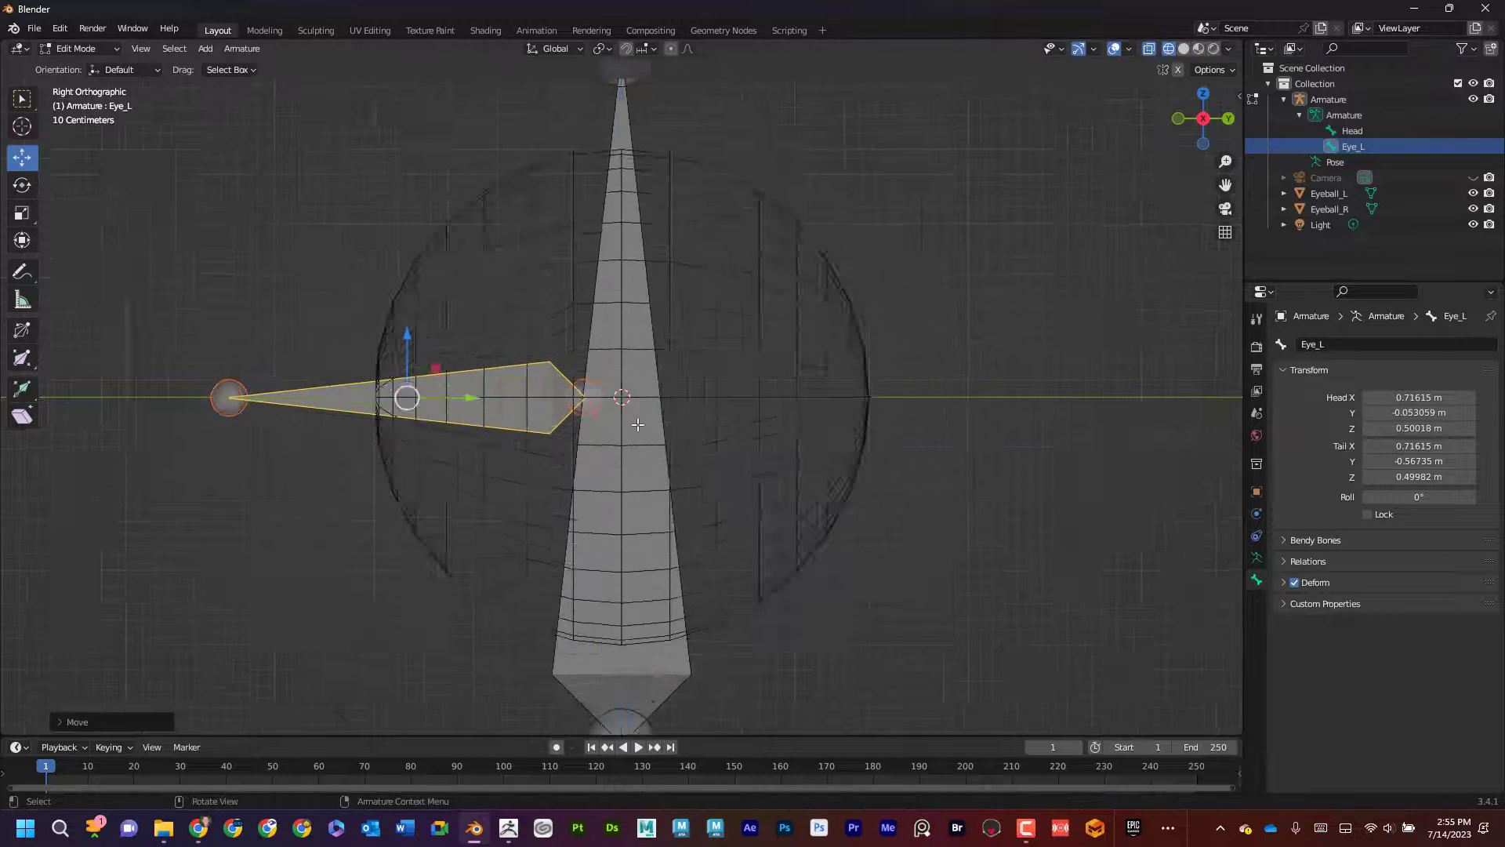
pyautogui.click(558, 397)
pyautogui.scroll(4, 562, 396)
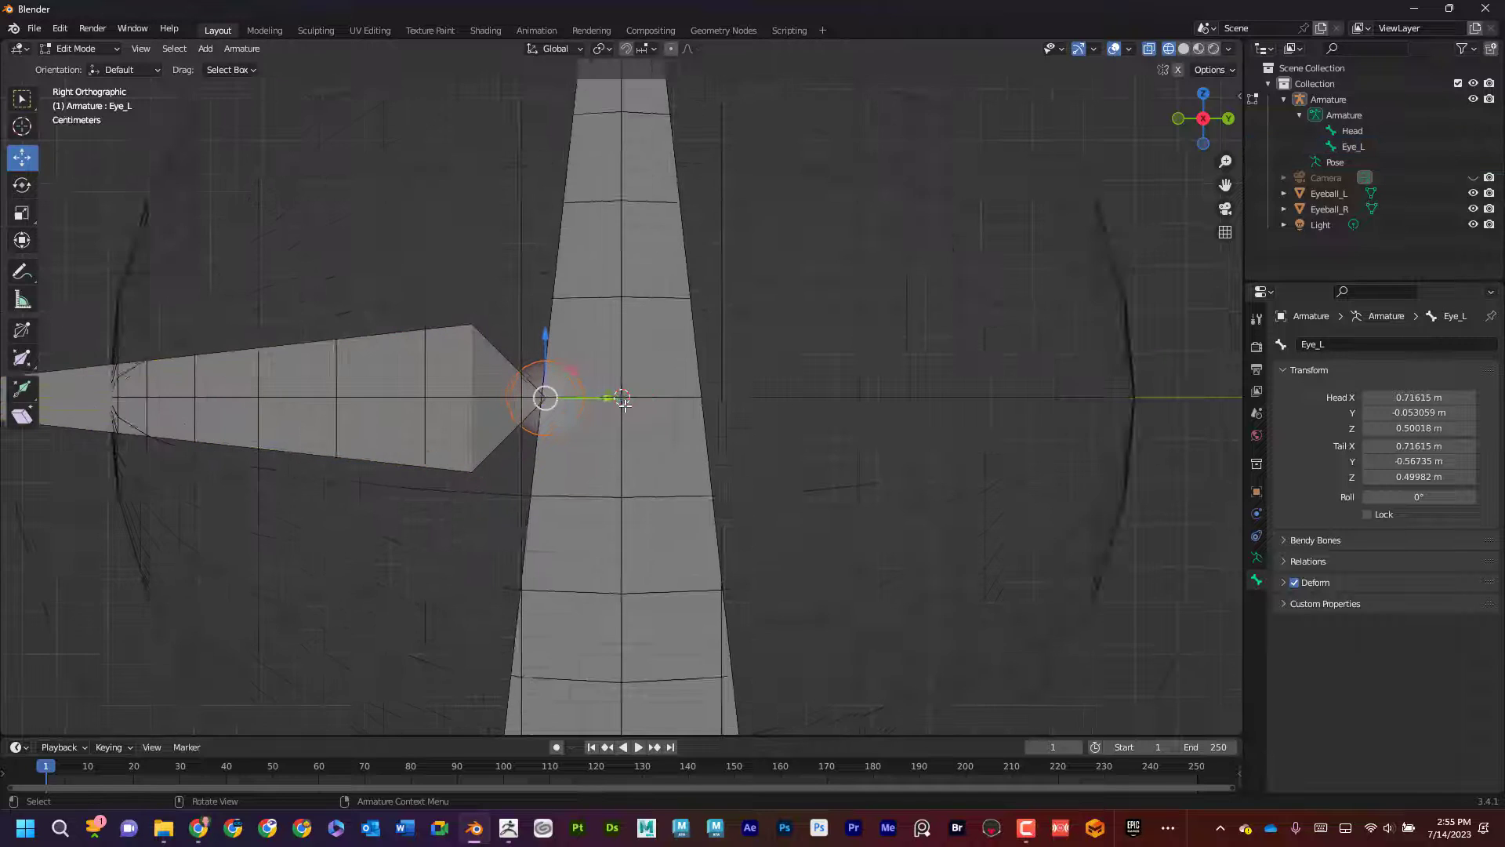
pyautogui.moveTo(562, 398); pyautogui.dragTo(683, 398)
pyautogui.scroll(1, 682, 398)
pyautogui.scroll(2, 682, 399)
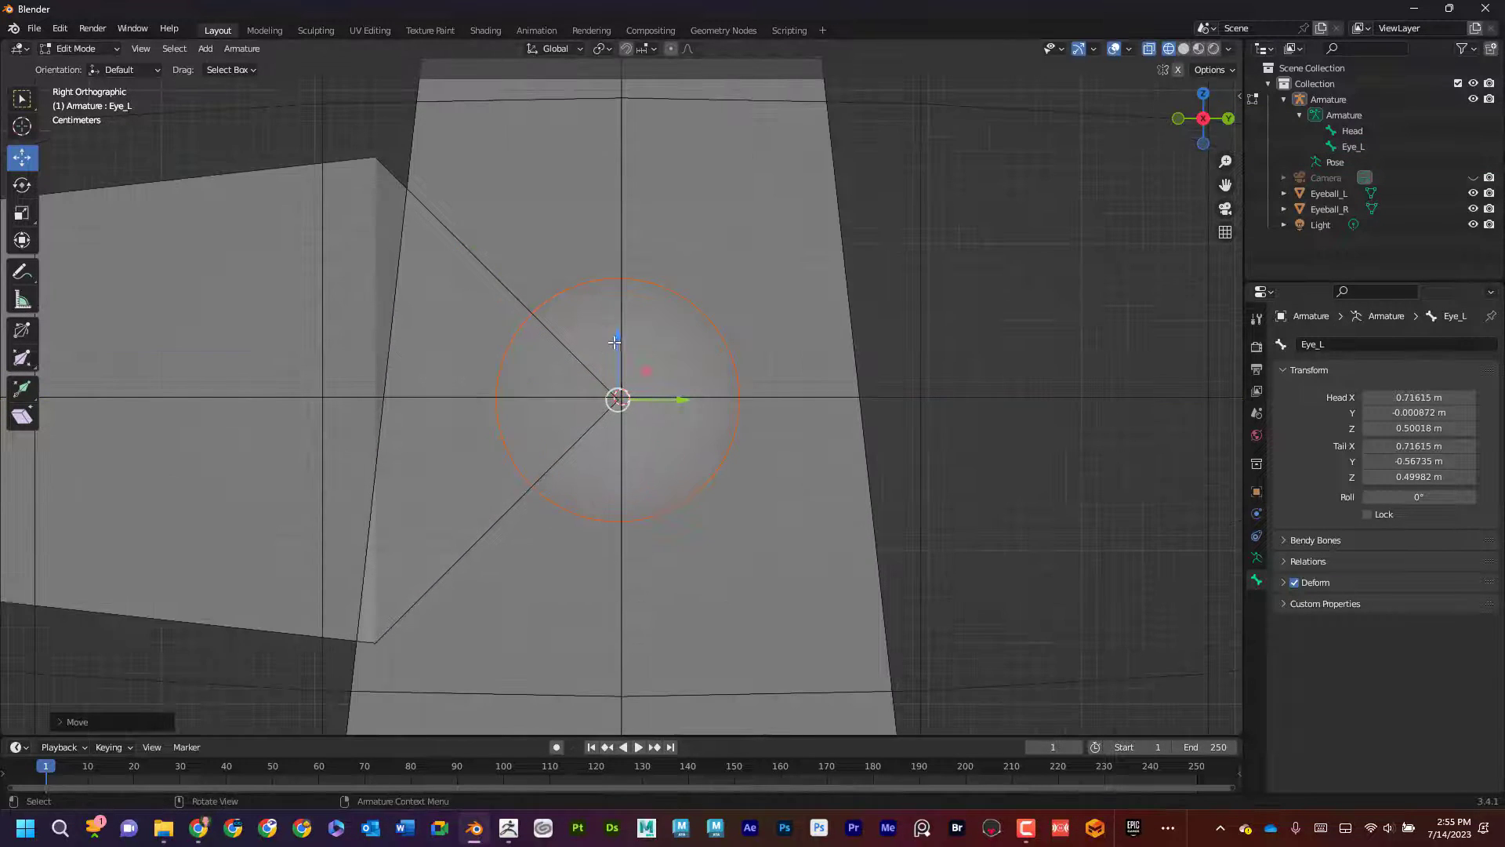
pyautogui.moveTo(620, 334); pyautogui.dragTo(687, 402)
pyautogui.press('y')
pyautogui.click(688, 402)
pyautogui.scroll(-10, 768, 414)
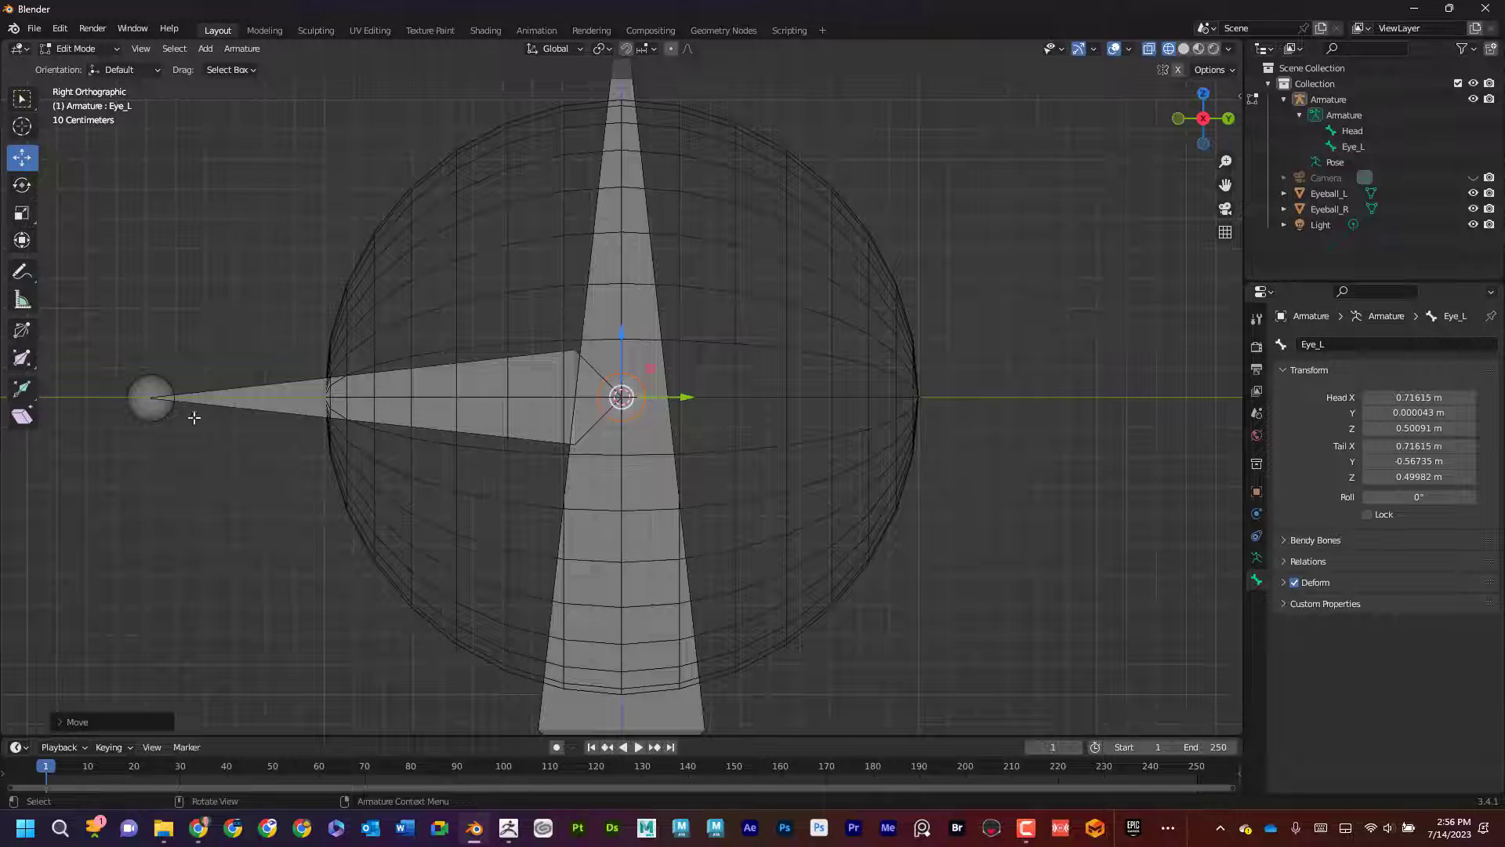
pyautogui.scroll(7, 302, 426)
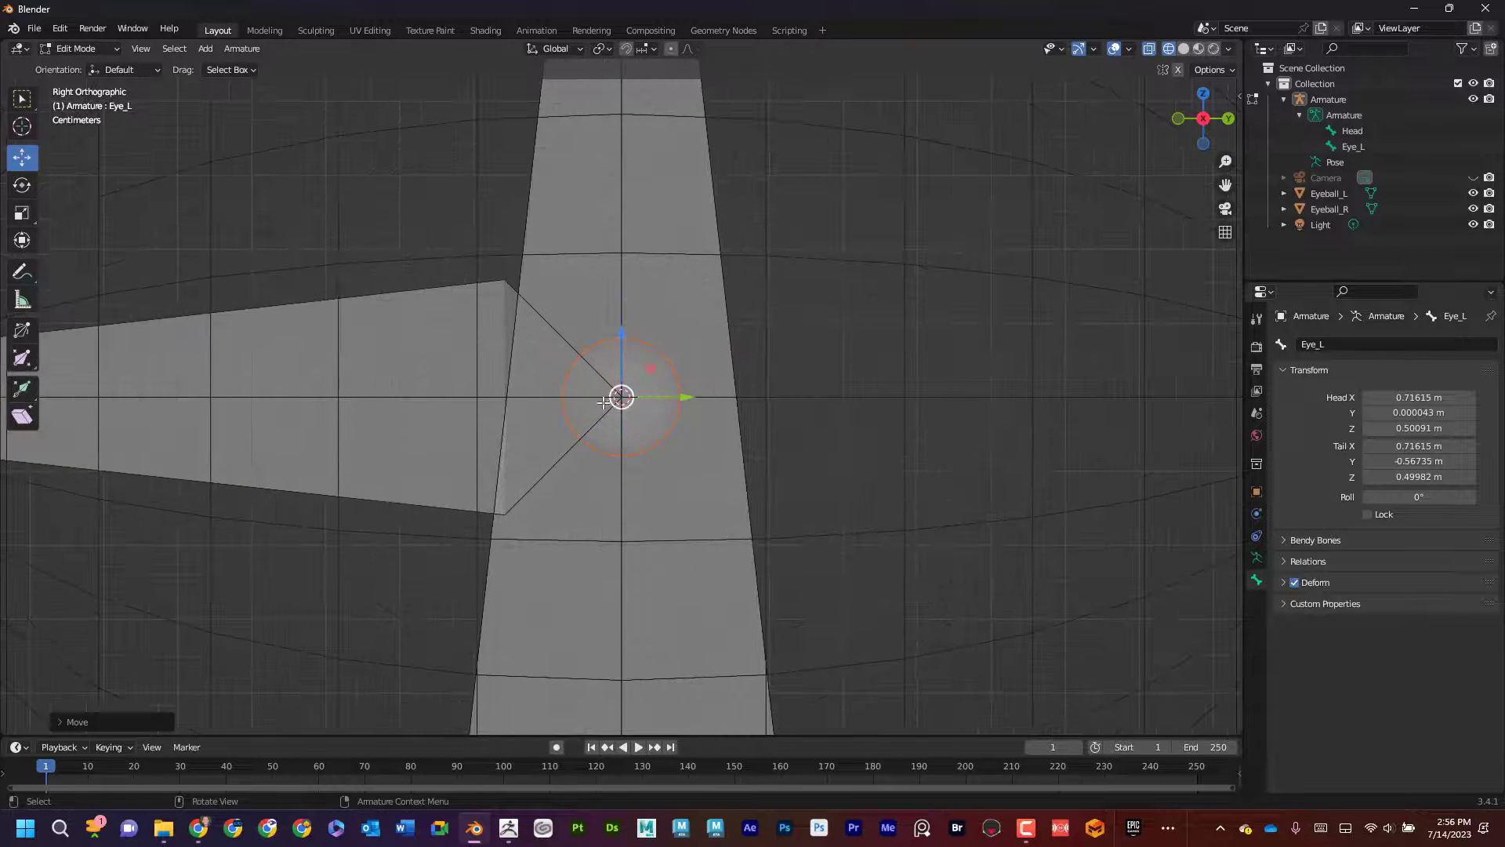
pyautogui.scroll(-5, 635, 388)
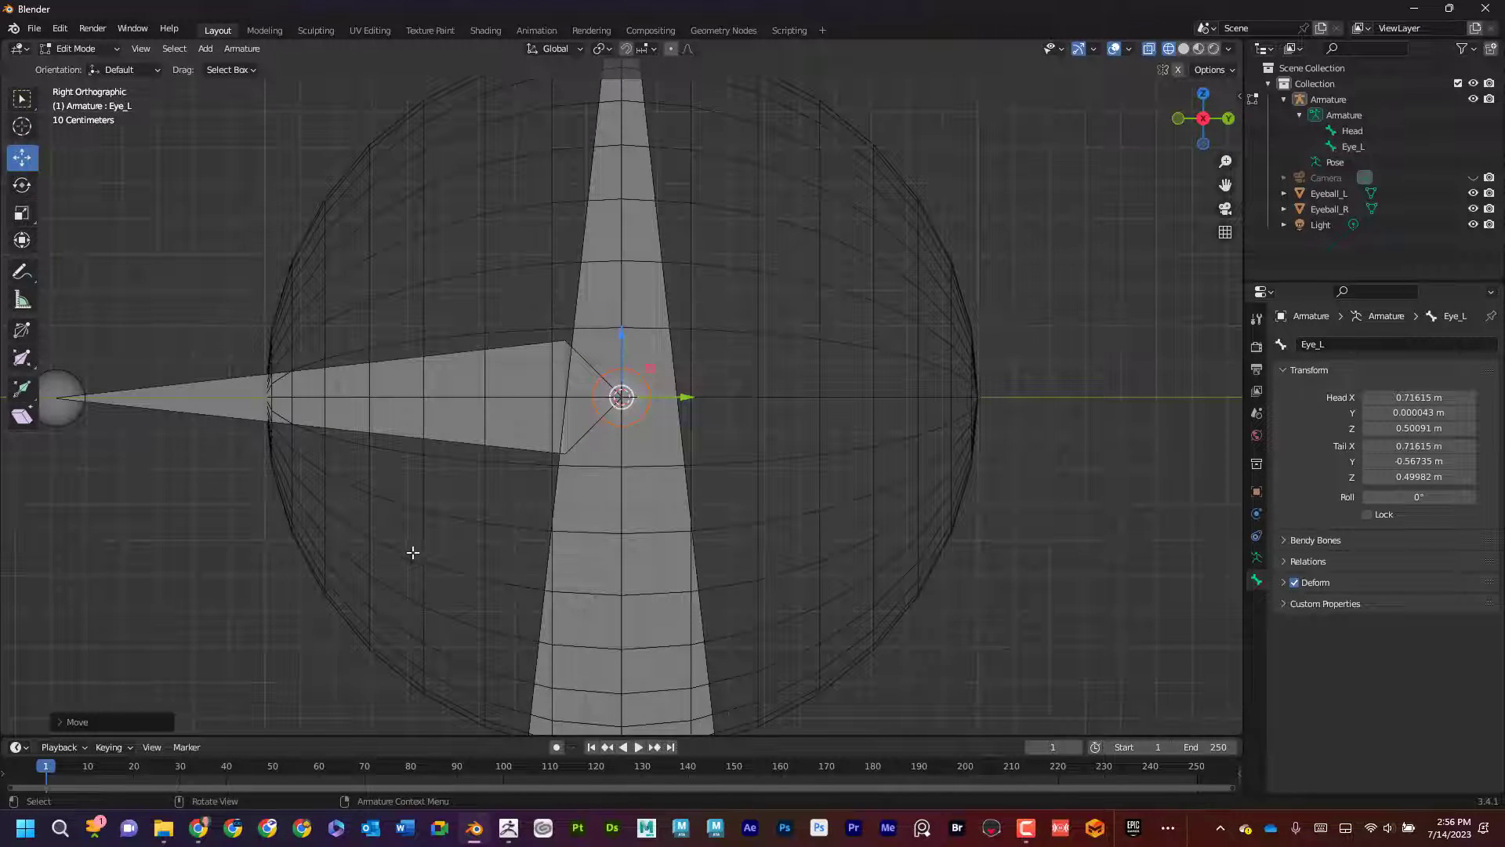
# Raise the Eye_L bone's tip joint along Z to about 0.501 m to level it with the eyeball's centre line
pyautogui.keyDown('shift'); pyautogui.moveTo(417, 537); pyautogui.dragTo(542, 521, button='middle'); pyautogui.keyUp('shift')
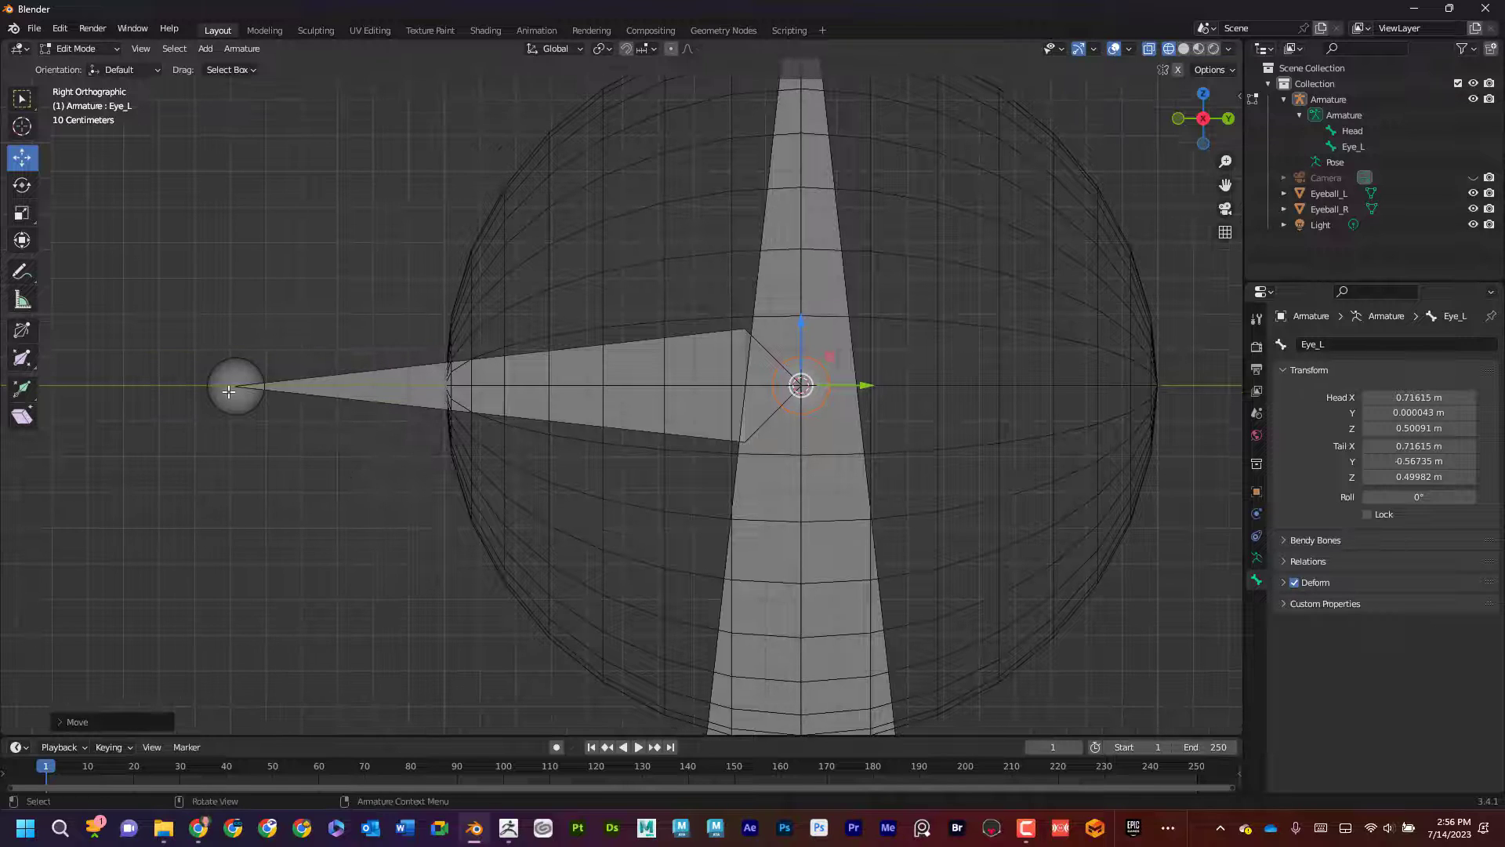
pyautogui.scroll(4, 228, 392)
pyautogui.keyDown('shift'); pyautogui.moveTo(47, 349); pyautogui.dragTo(415, 357, button='middle'); pyautogui.keyUp('shift')
pyautogui.click(367, 354)
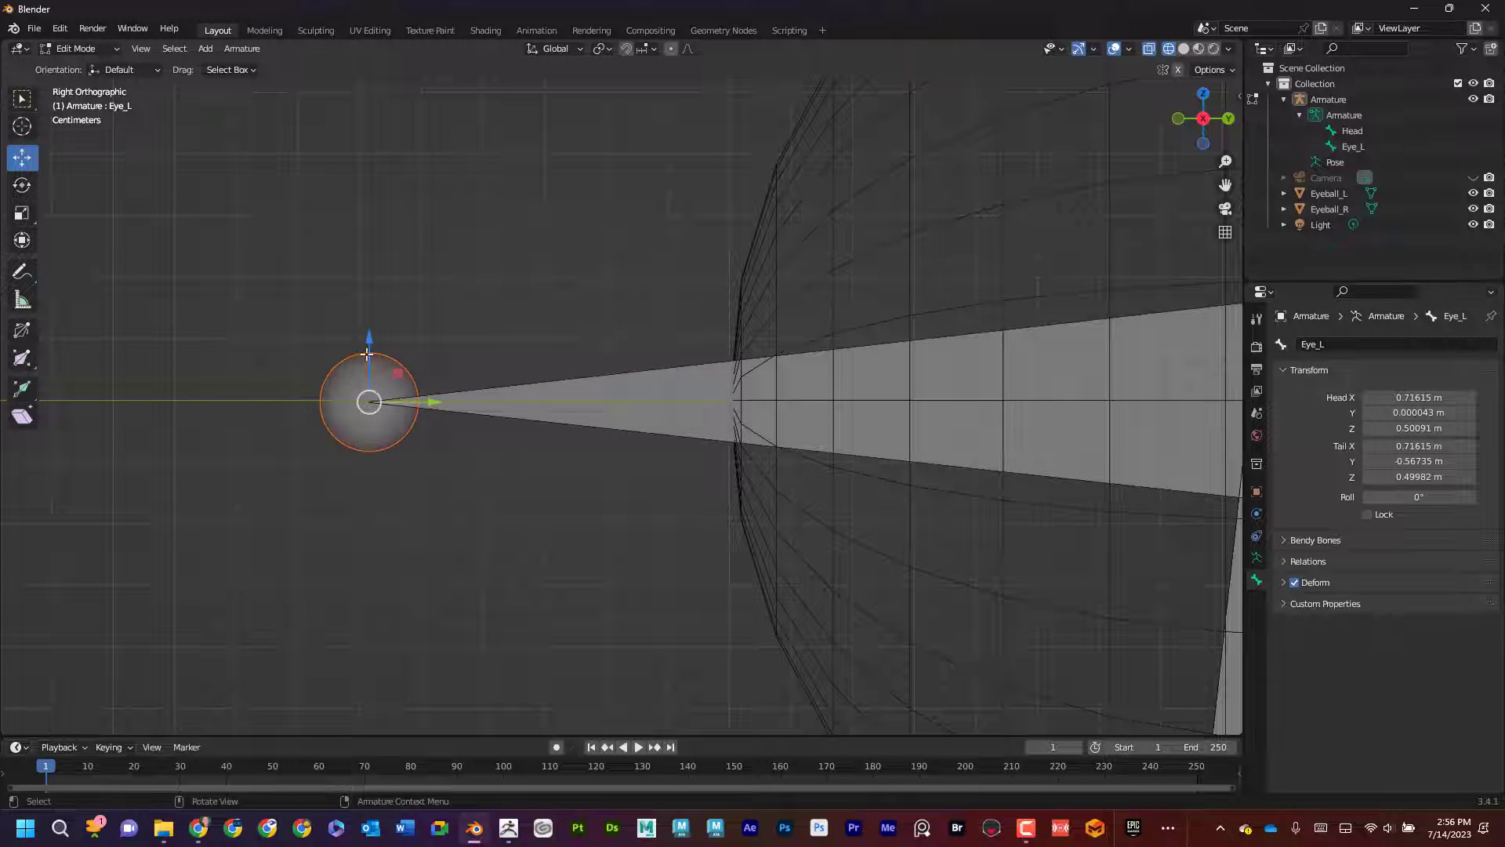
pyautogui.moveTo(373, 340); pyautogui.dragTo(420, 332)
pyautogui.scroll(-3, 497, 293)
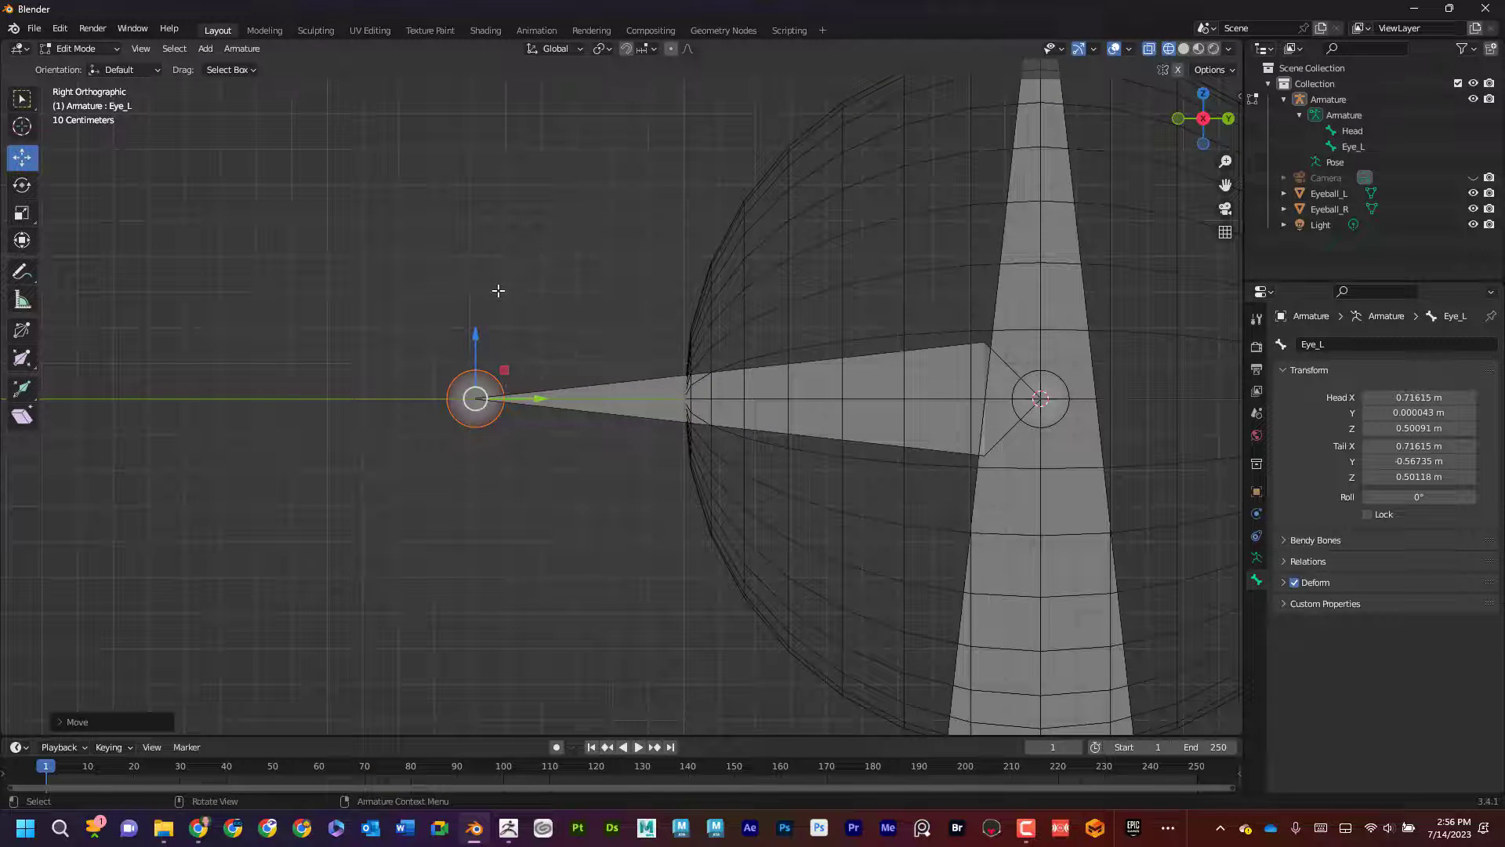
# Check the Eye_L bone's centring in front orthographic view, and switch the viewport to Material Preview shading in perspective
pyautogui.press('KP_1')
pyautogui.keyDown('shift'); pyautogui.moveTo(834, 313); pyautogui.dragTo(251, 342, button='middle'); pyautogui.keyUp('shift')
pyautogui.scroll(4, 870, 430)
pyautogui.keyDown('shift'); pyautogui.moveTo(1065, 419); pyautogui.dragTo(585, 403, button='middle'); pyautogui.keyUp('shift')
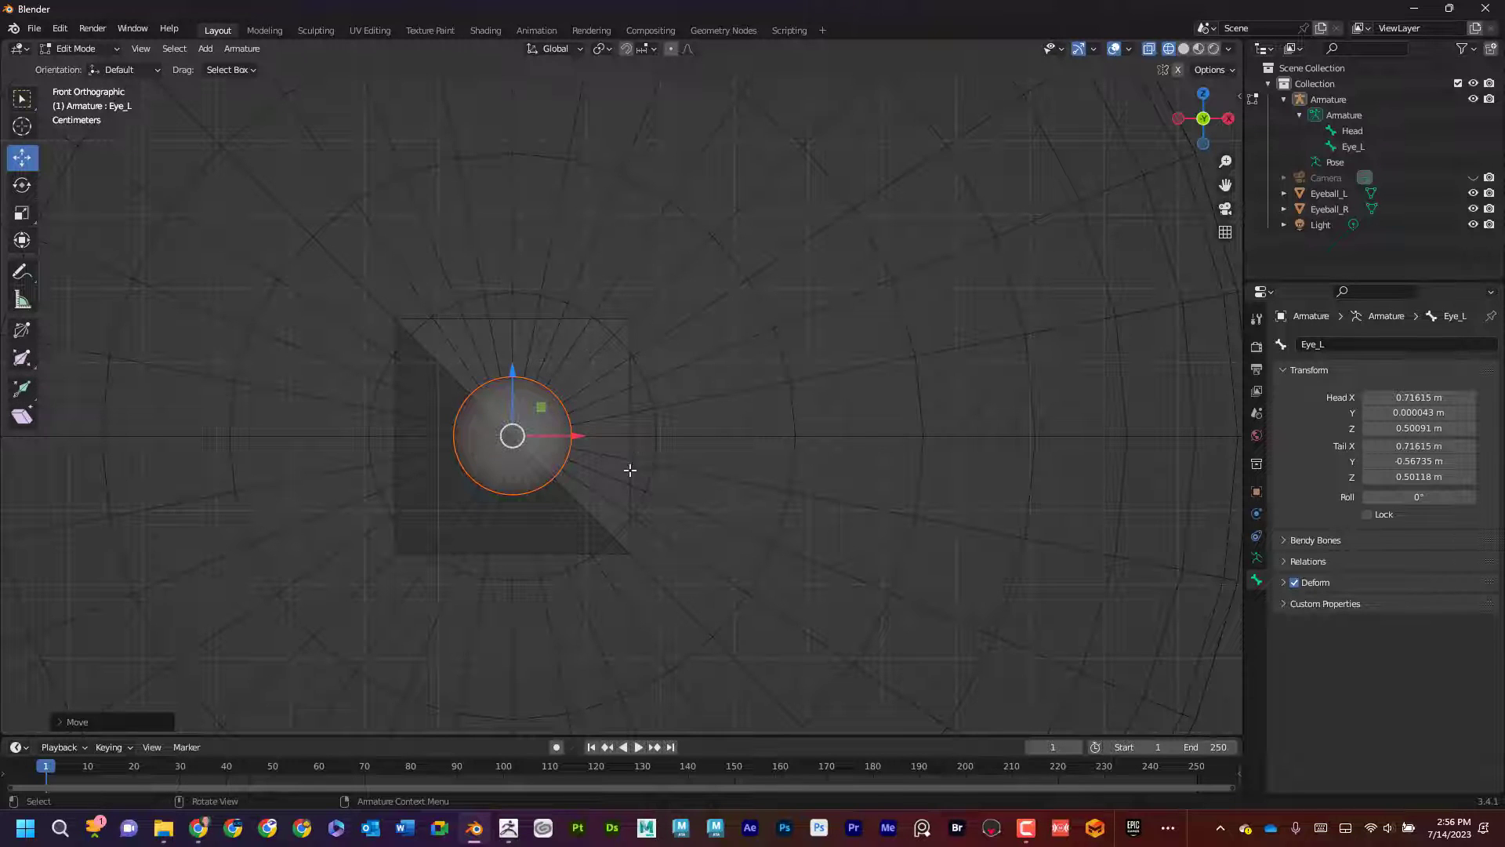
pyautogui.scroll(-1, 659, 468)
pyautogui.scroll(-3, 659, 468)
pyautogui.moveTo(953, 420)
pyautogui.mouseDown(button='middle')
pyautogui.moveTo(887, 453)
pyautogui.moveTo(917, 439)
pyautogui.mouseUp(button='middle')
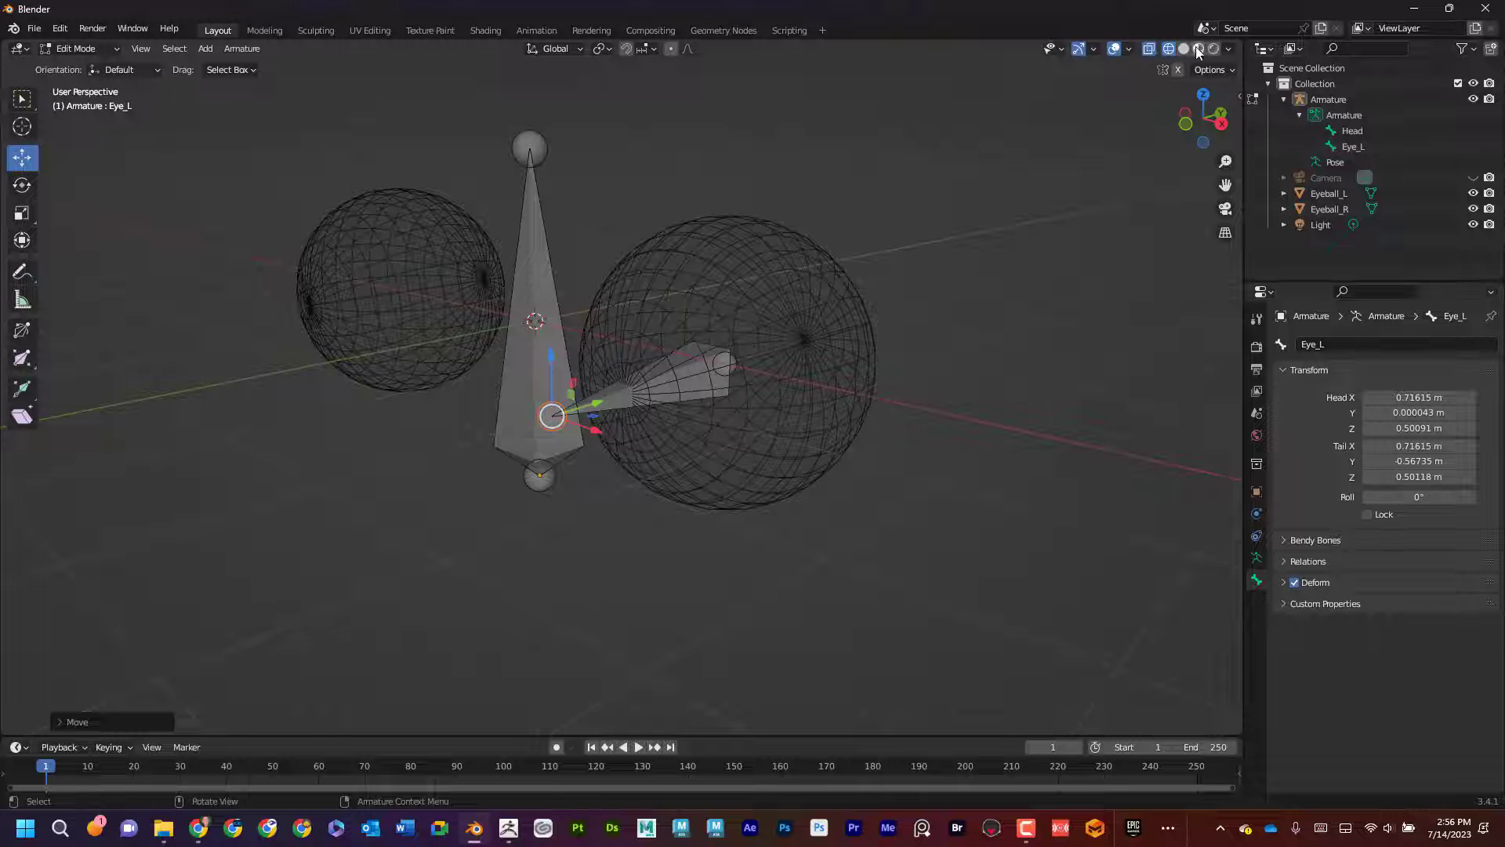
pyautogui.click(1197, 49)
pyautogui.moveTo(990, 325); pyautogui.dragTo(1008, 337, button='middle')
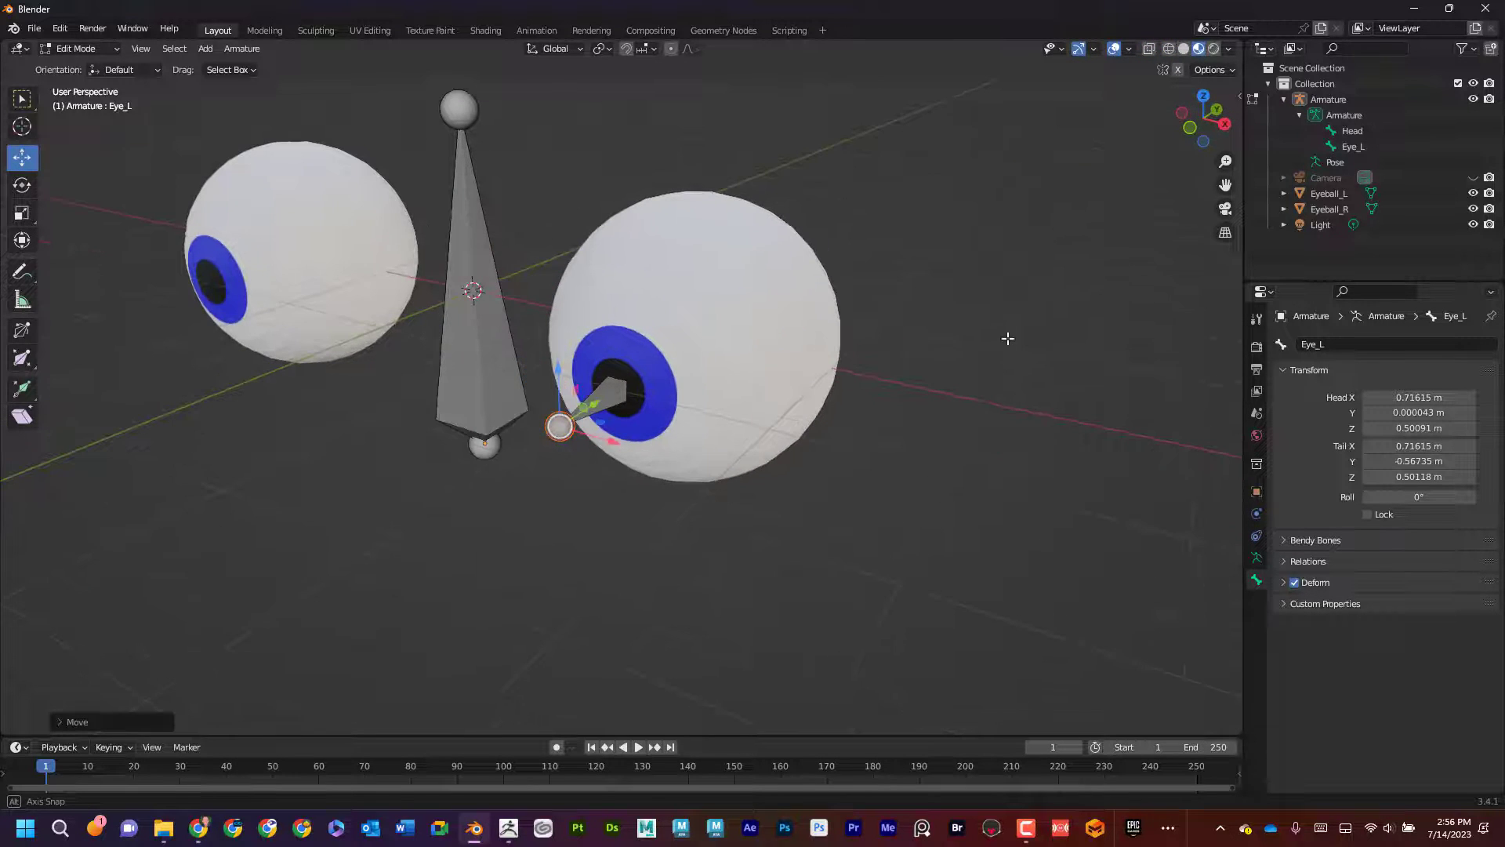
# Parent the Eye_L bone to the Head bone with Keep Offset and deselect both bones
pyautogui.click(619, 397)
pyautogui.moveTo(907, 420); pyautogui.dragTo(831, 414, button='middle')
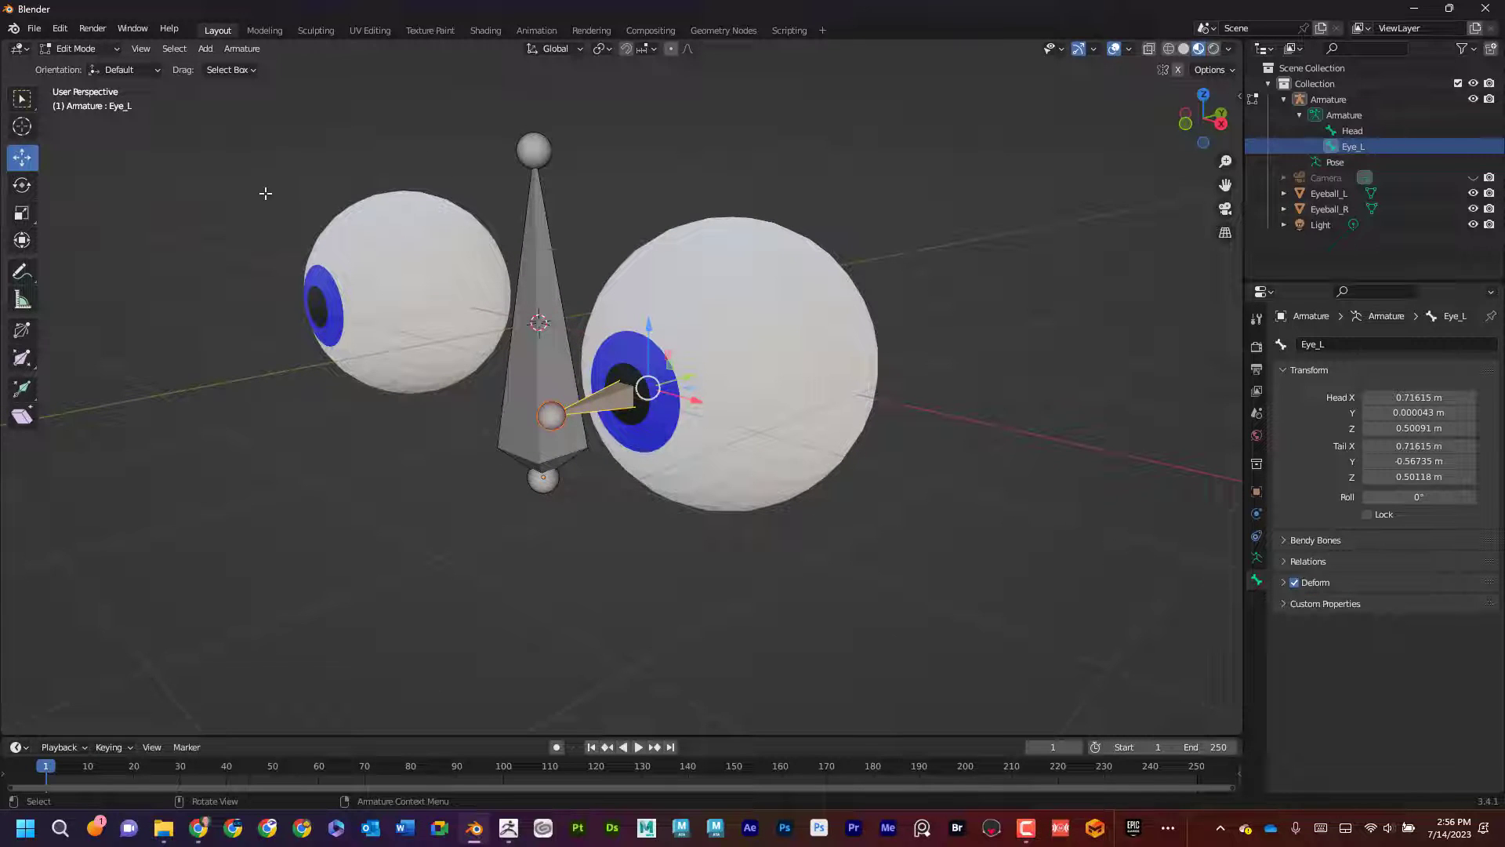
pyautogui.moveTo(655, 175); pyautogui.dragTo(681, 224, button='middle')
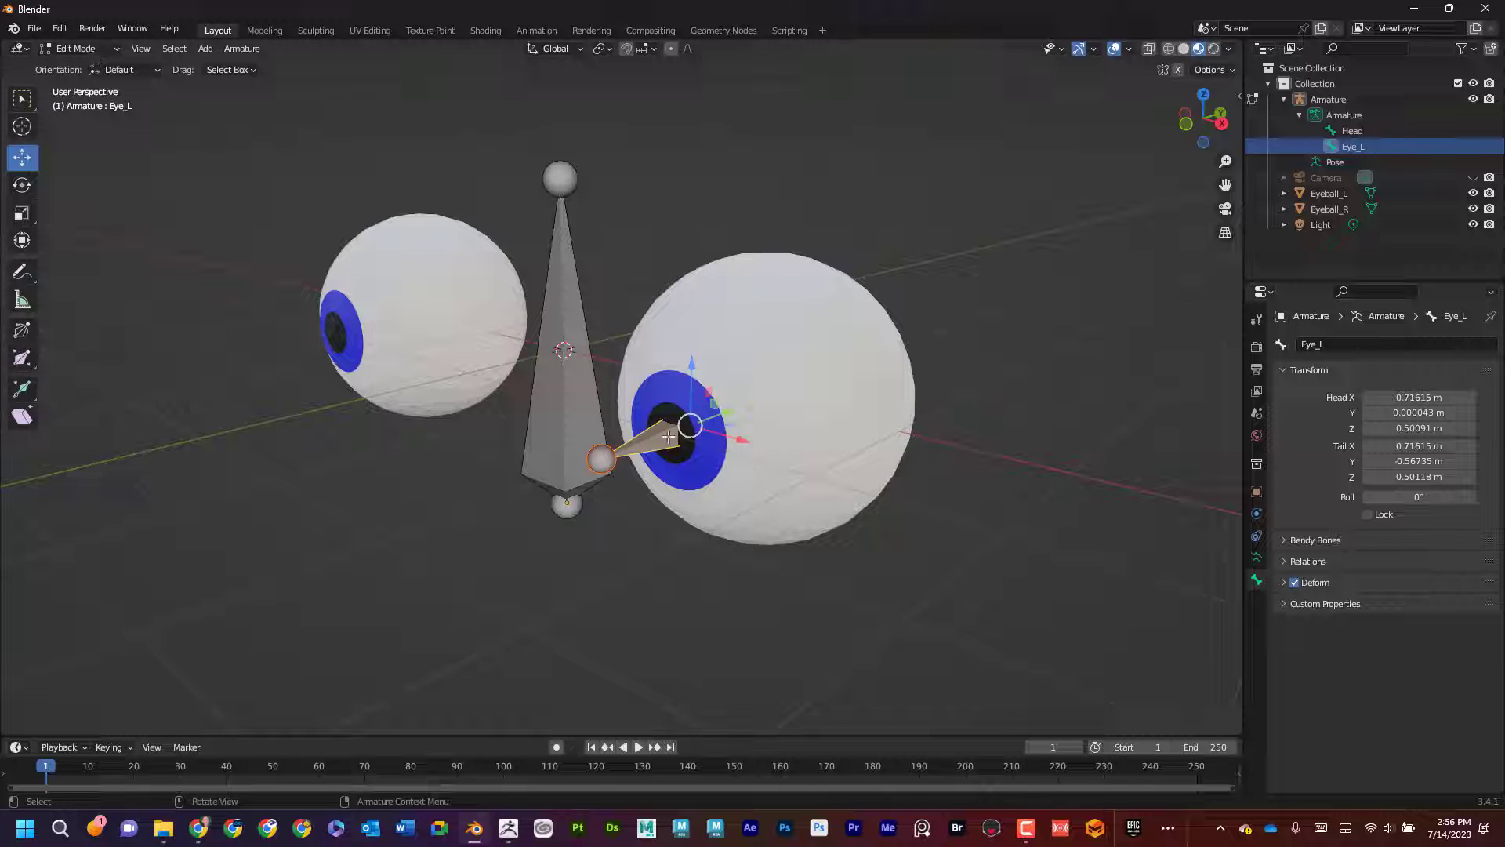
pyautogui.keyDown('shift'); pyautogui.click(566, 277); pyautogui.keyUp('shift')
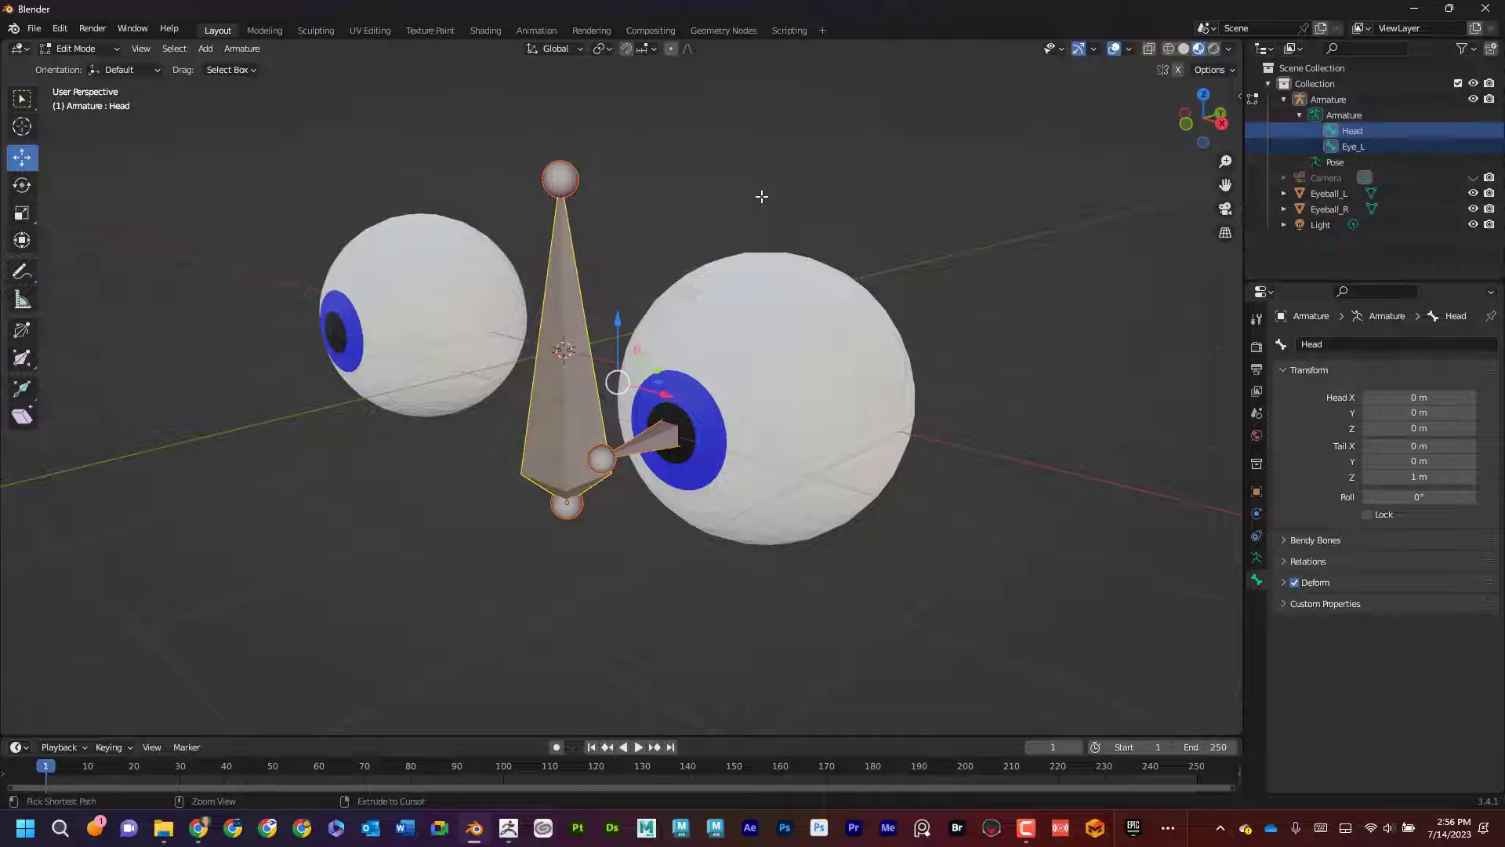
pyautogui.hotkey('ctrl', 'p')
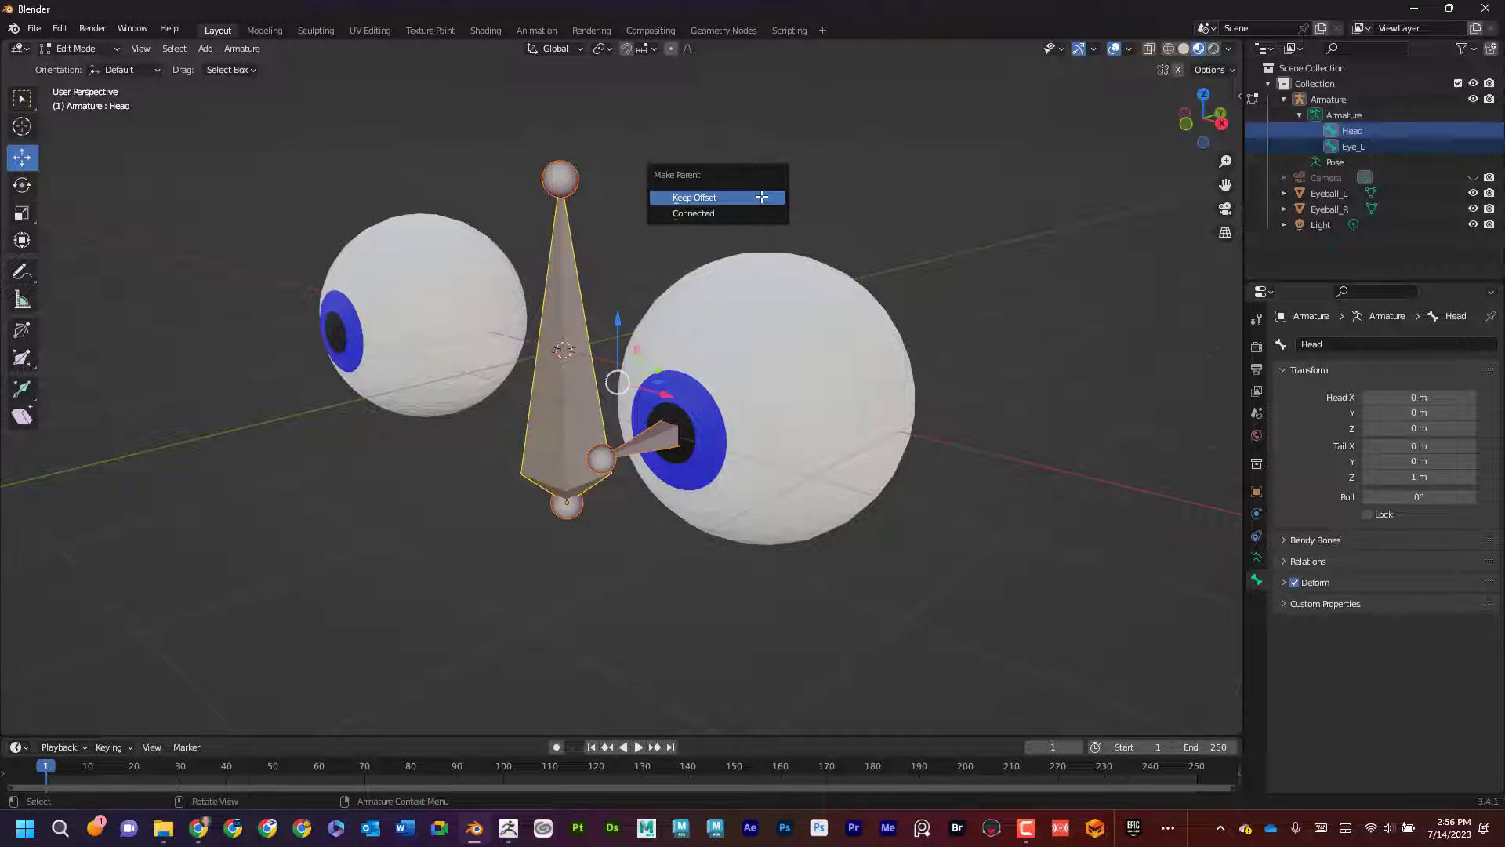
pyautogui.click(709, 197)
pyautogui.click(774, 178)
pyautogui.moveTo(774, 177); pyautogui.dragTo(591, 209, button='middle')
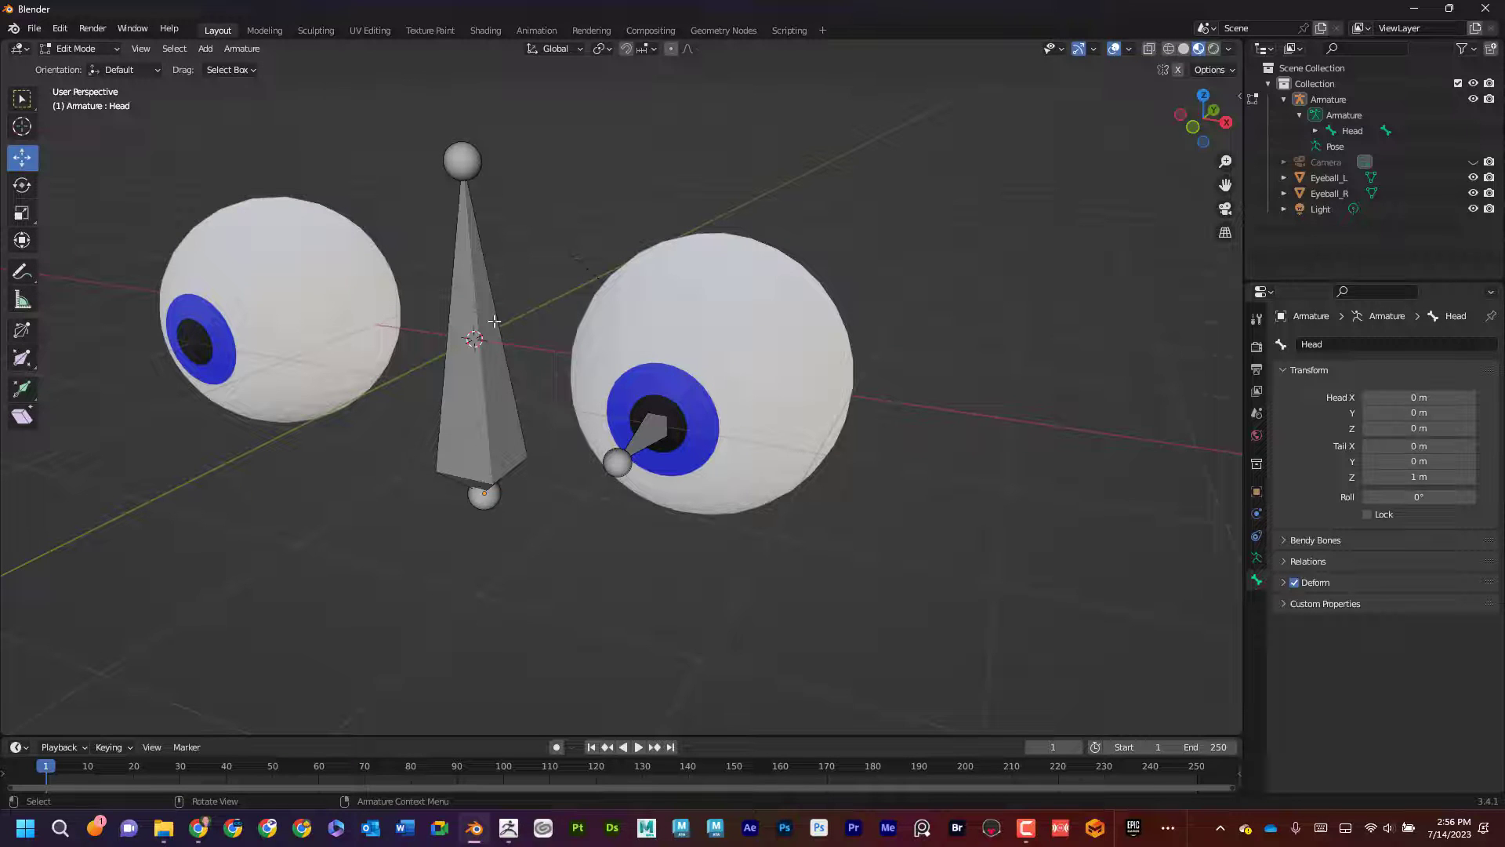
# Try moving the Head bone in Edit Mode to test the parenting, and undo the move
pyautogui.moveTo(645, 445); pyautogui.dragTo(627, 308, button='middle')
pyautogui.click(620, 300)
pyautogui.press('r')
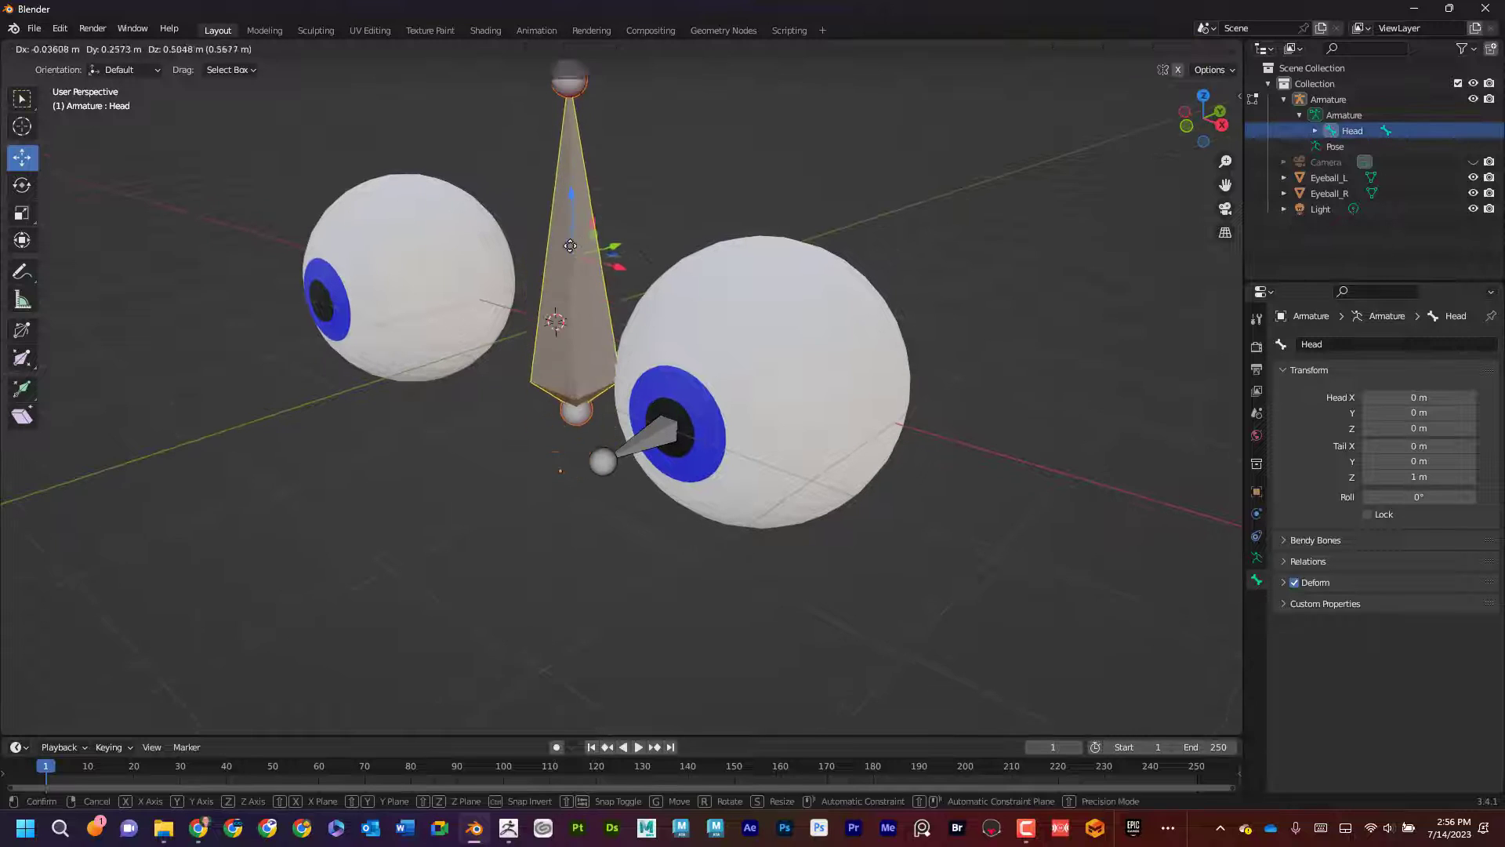
pyautogui.hotkey('ctrl', 'z')
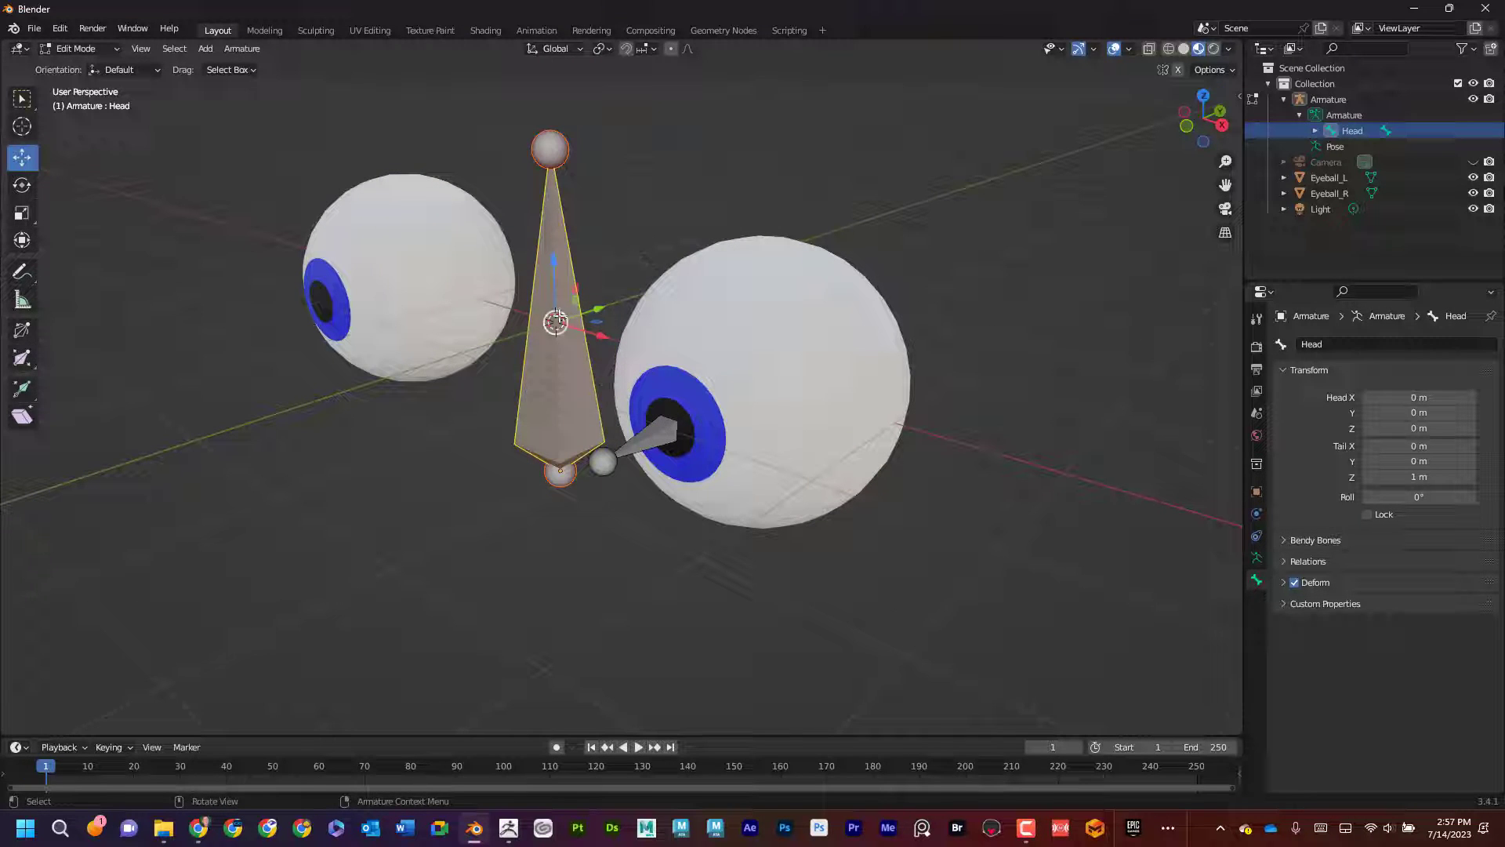
pyautogui.press('g')
pyautogui.click(635, 310)
pyautogui.hotkey('ctrl', 'z')
# Test the parenting by moving the Head bone in Pose Mode, cancel the move, and return to Edit Mode
pyautogui.click(99, 46)
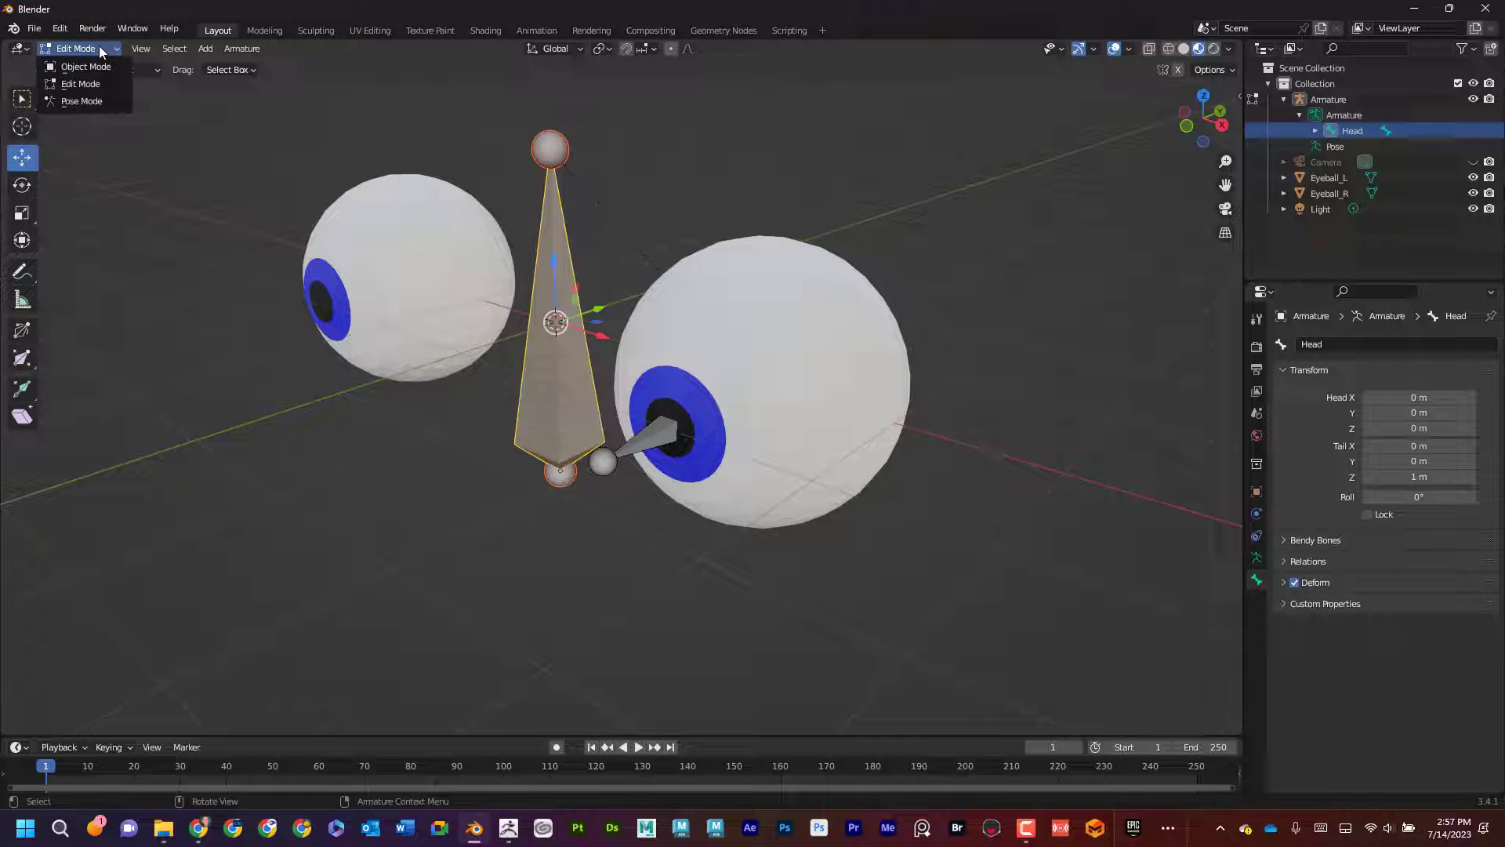
pyautogui.click(97, 95)
pyautogui.click(566, 264)
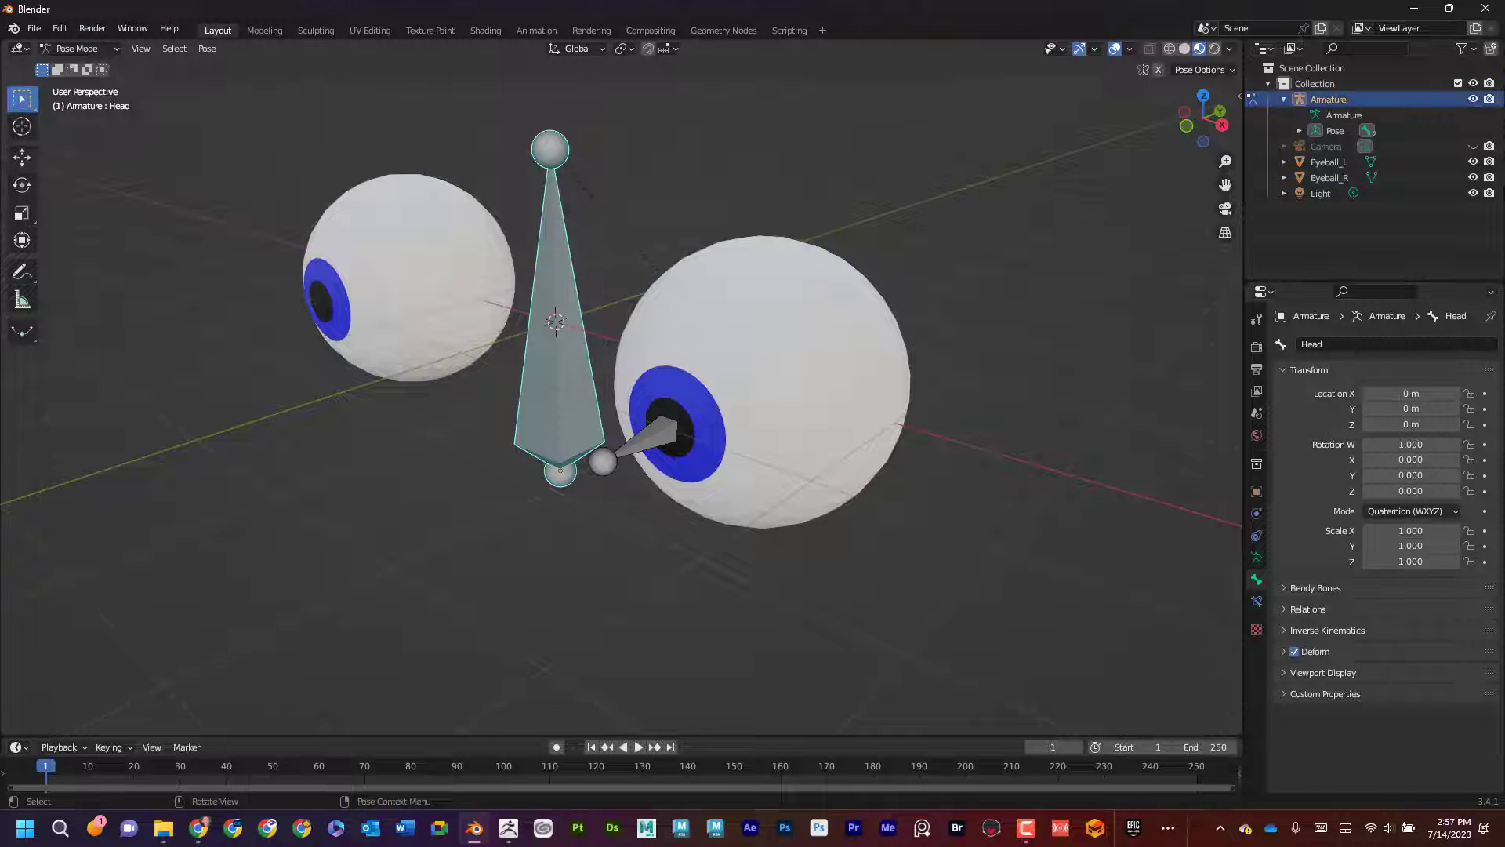
pyautogui.click(22, 157)
pyautogui.moveTo(558, 470); pyautogui.dragTo(573, 412)
pyautogui.rightClick(574, 412)
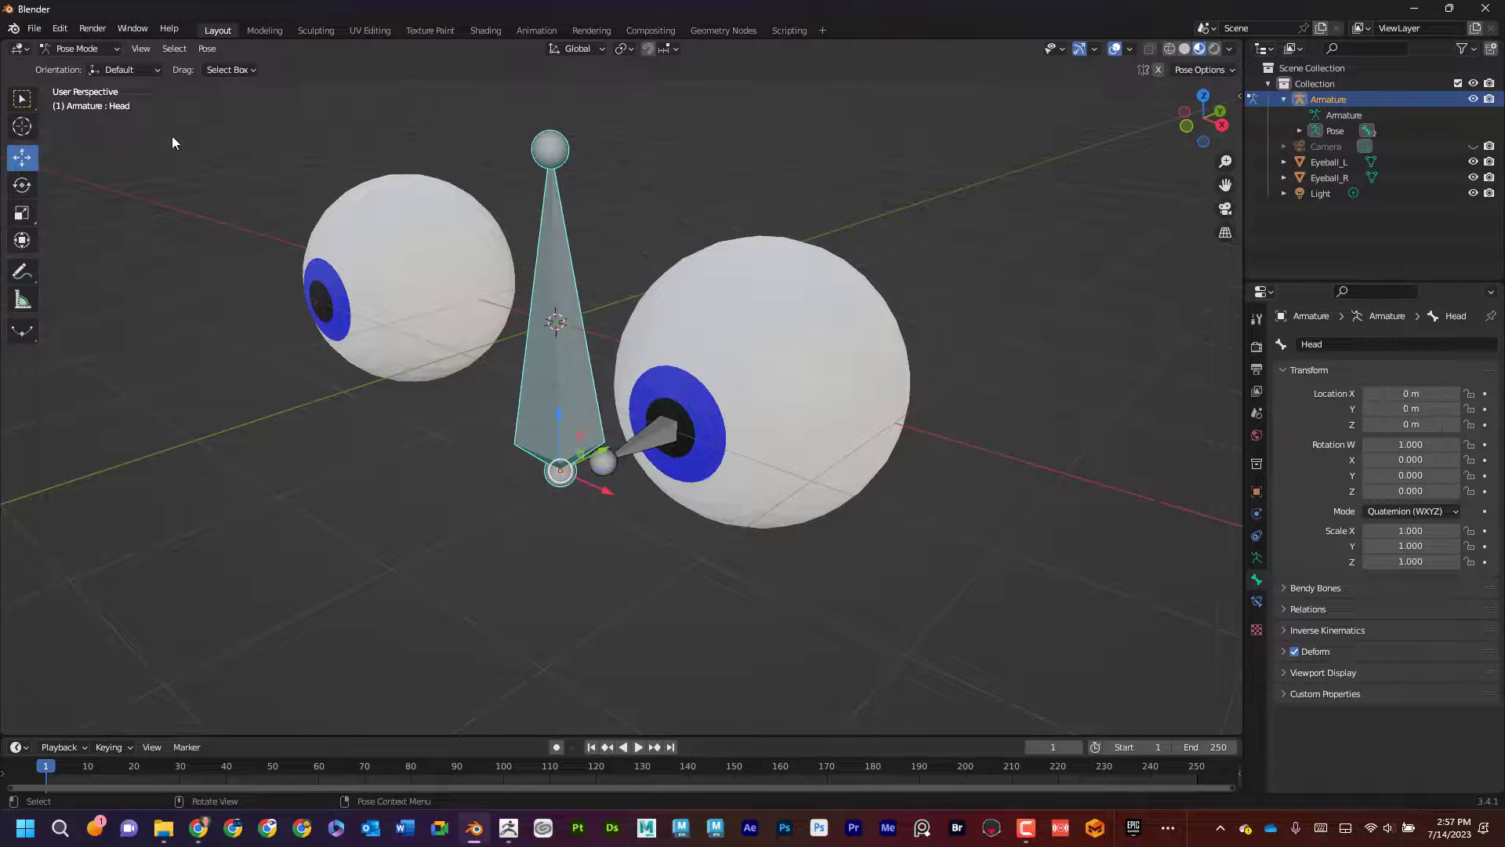
pyautogui.click(94, 49)
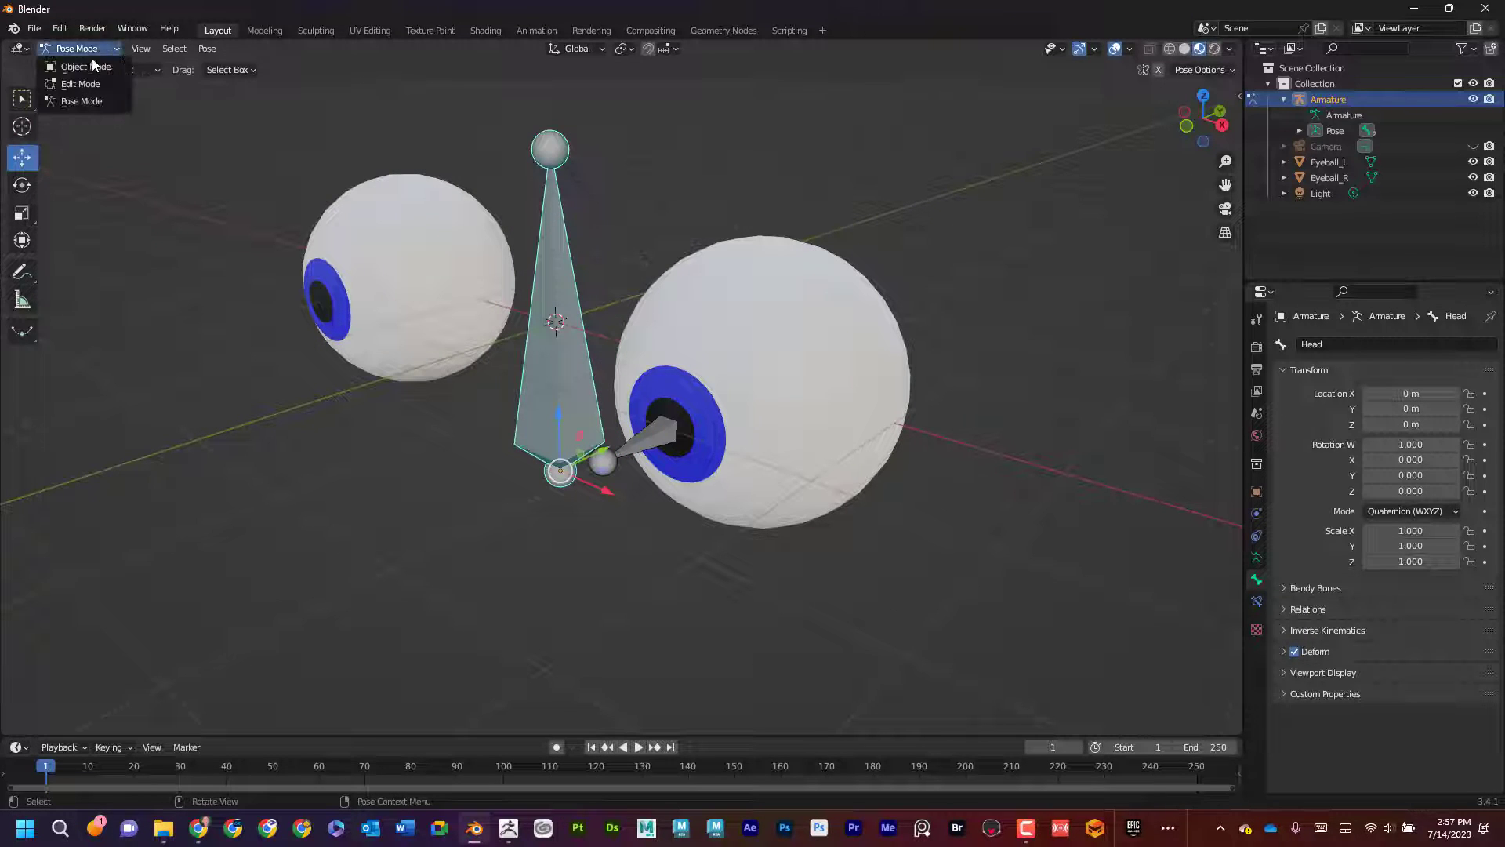
pyautogui.click(78, 83)
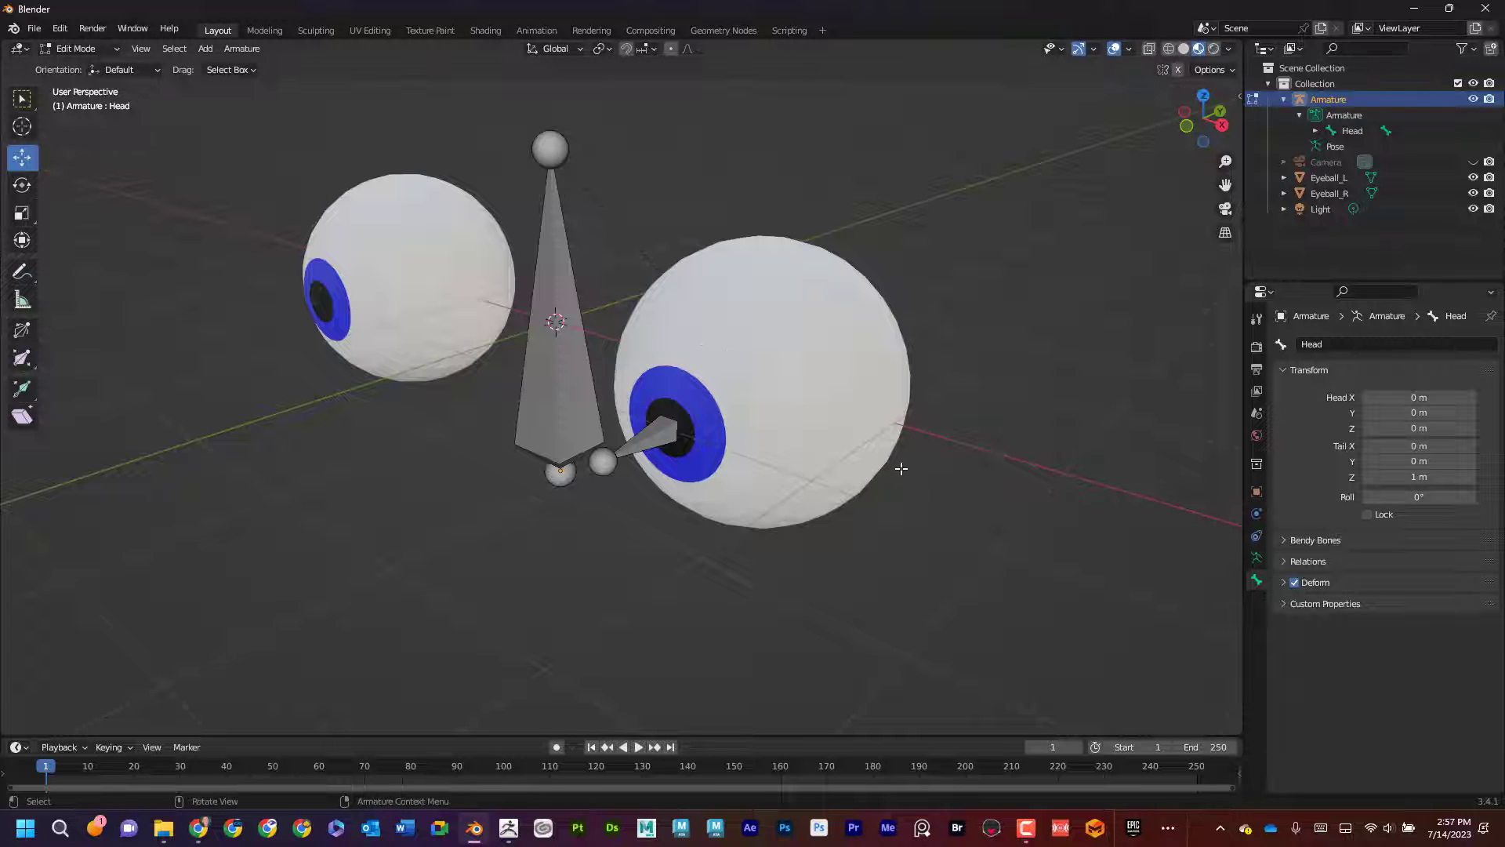
# In right orthographic view, duplicate the Eye_L bone and place the copy about 0.85 m in front of it along global Y
pyautogui.moveTo(900, 467); pyautogui.dragTo(643, 365, button='middle')
pyautogui.click(646, 443)
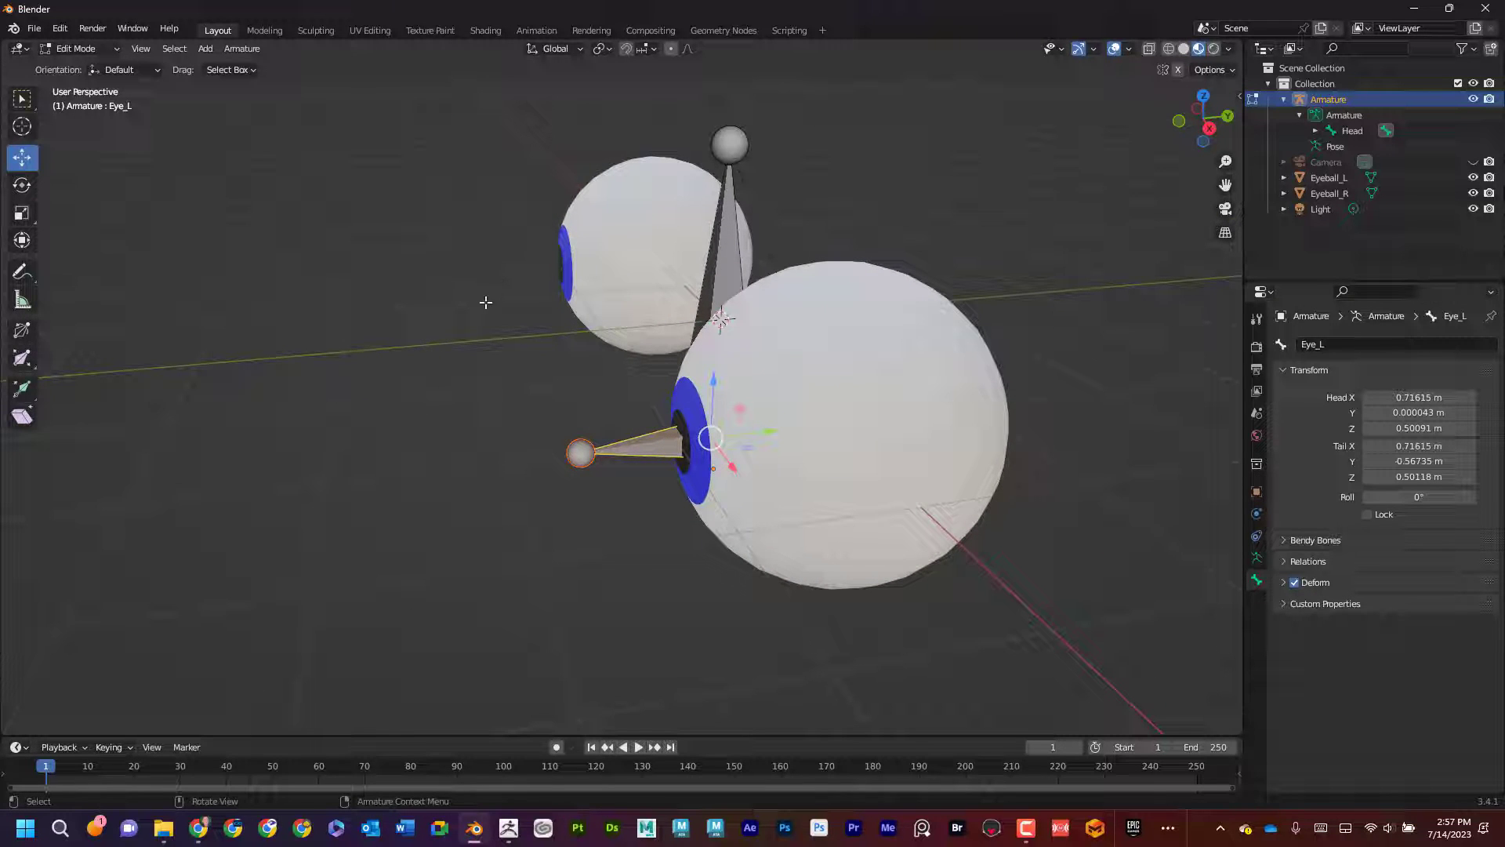
pyautogui.moveTo(521, 323); pyautogui.dragTo(526, 322, button='middle')
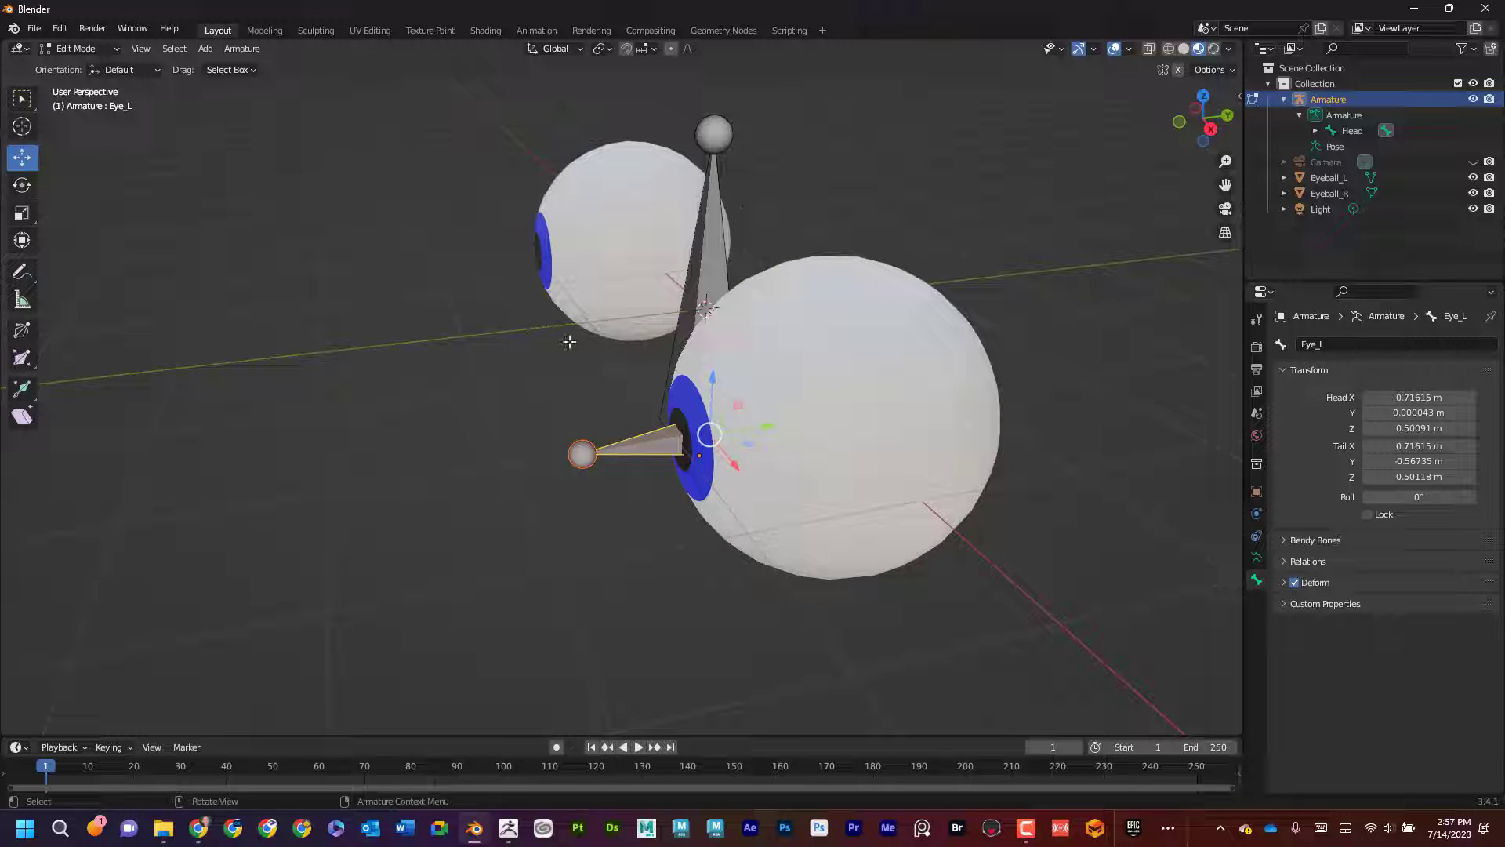
pyautogui.press('KP_3')
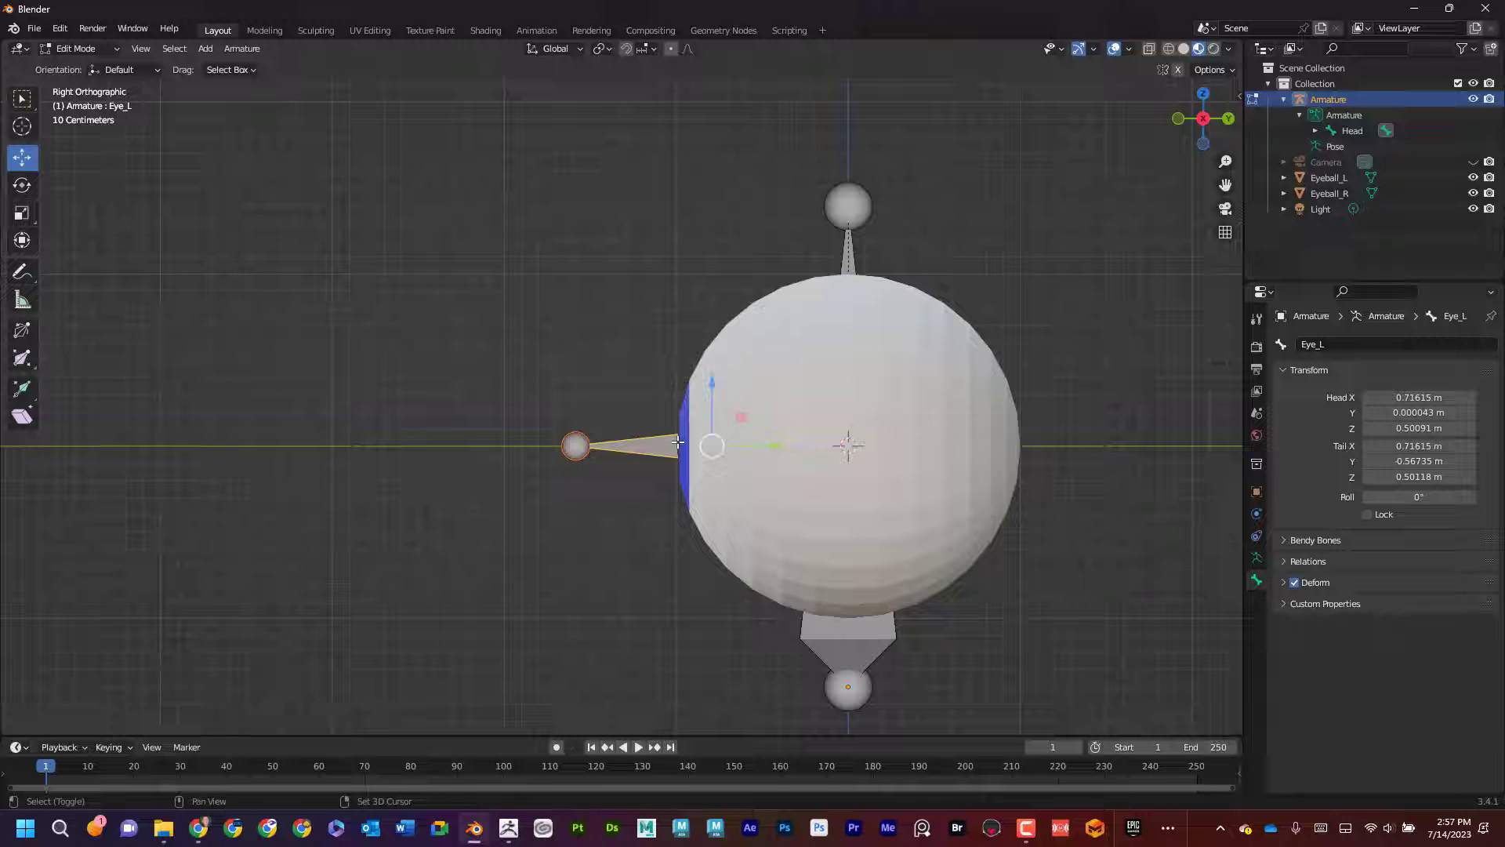
pyautogui.hotkey('shift', 'd')
pyautogui.press('y')
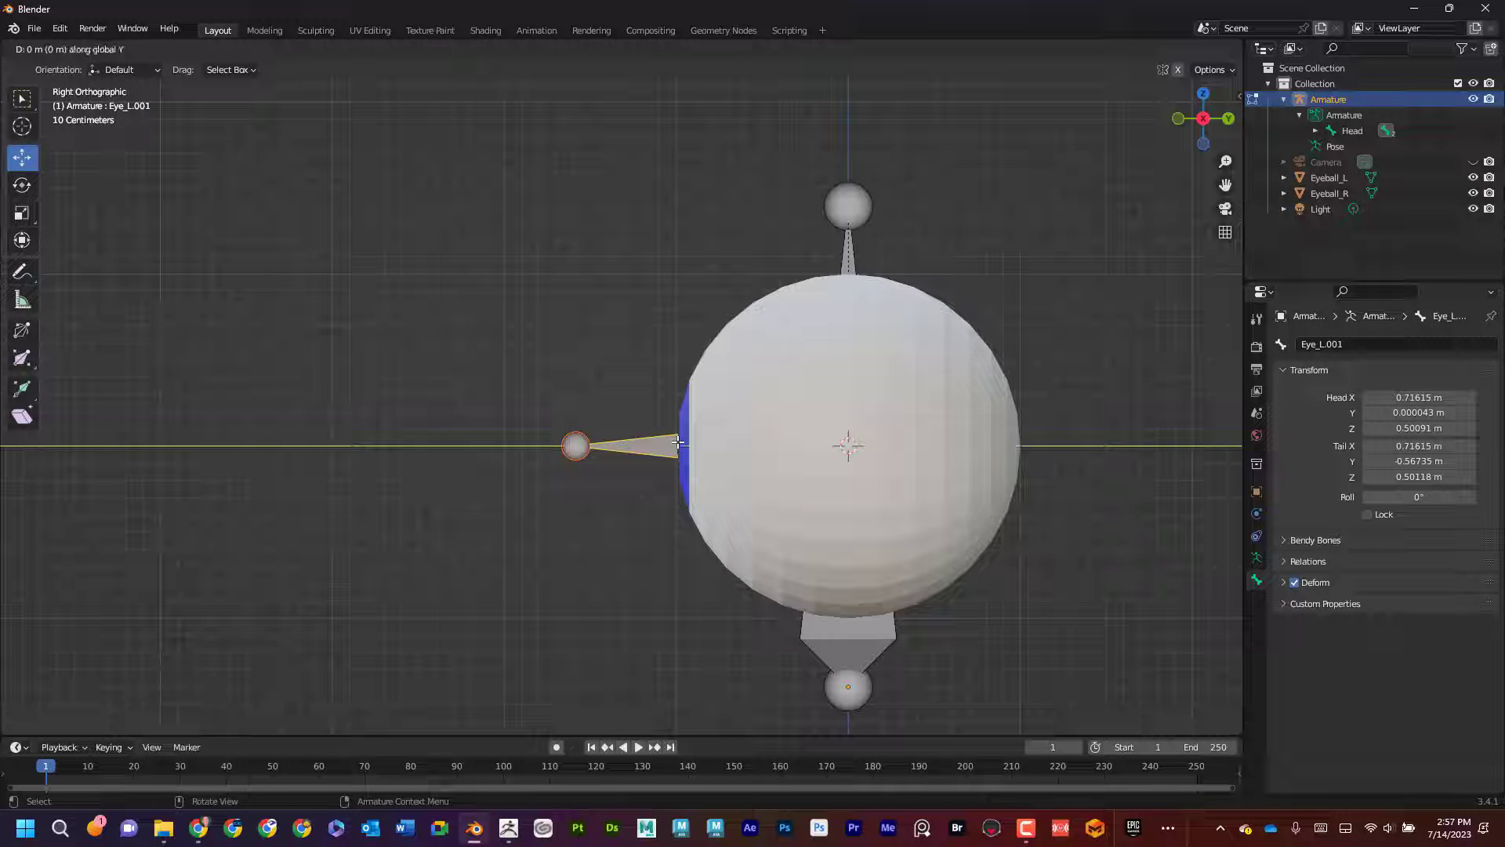
pyautogui.click(268, 421)
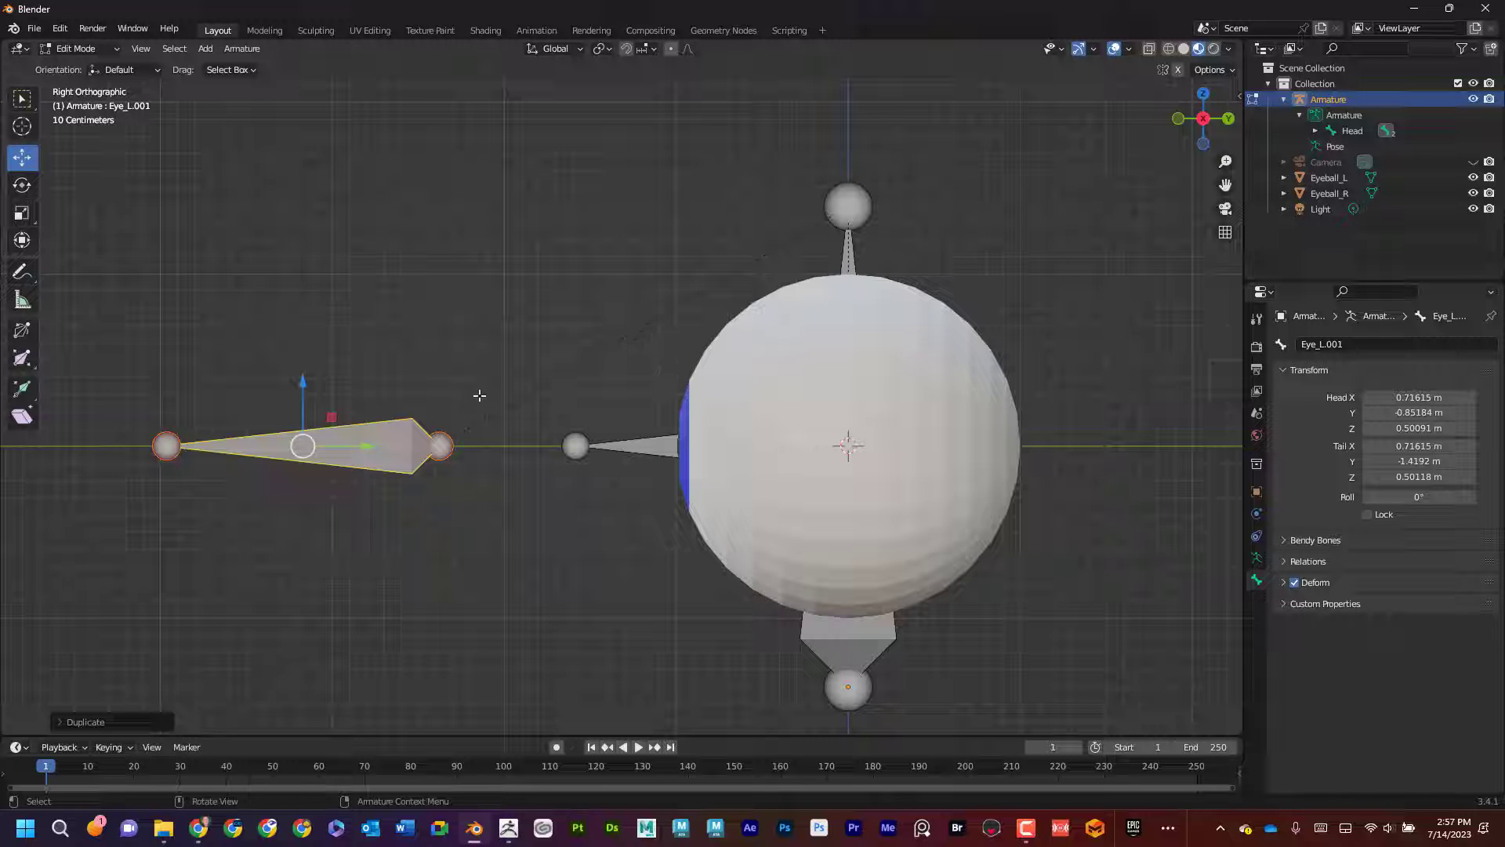
# Scale the duplicated bone to about half size and move it about 0.1 m back toward the eyeball along Y
pyautogui.press('s')
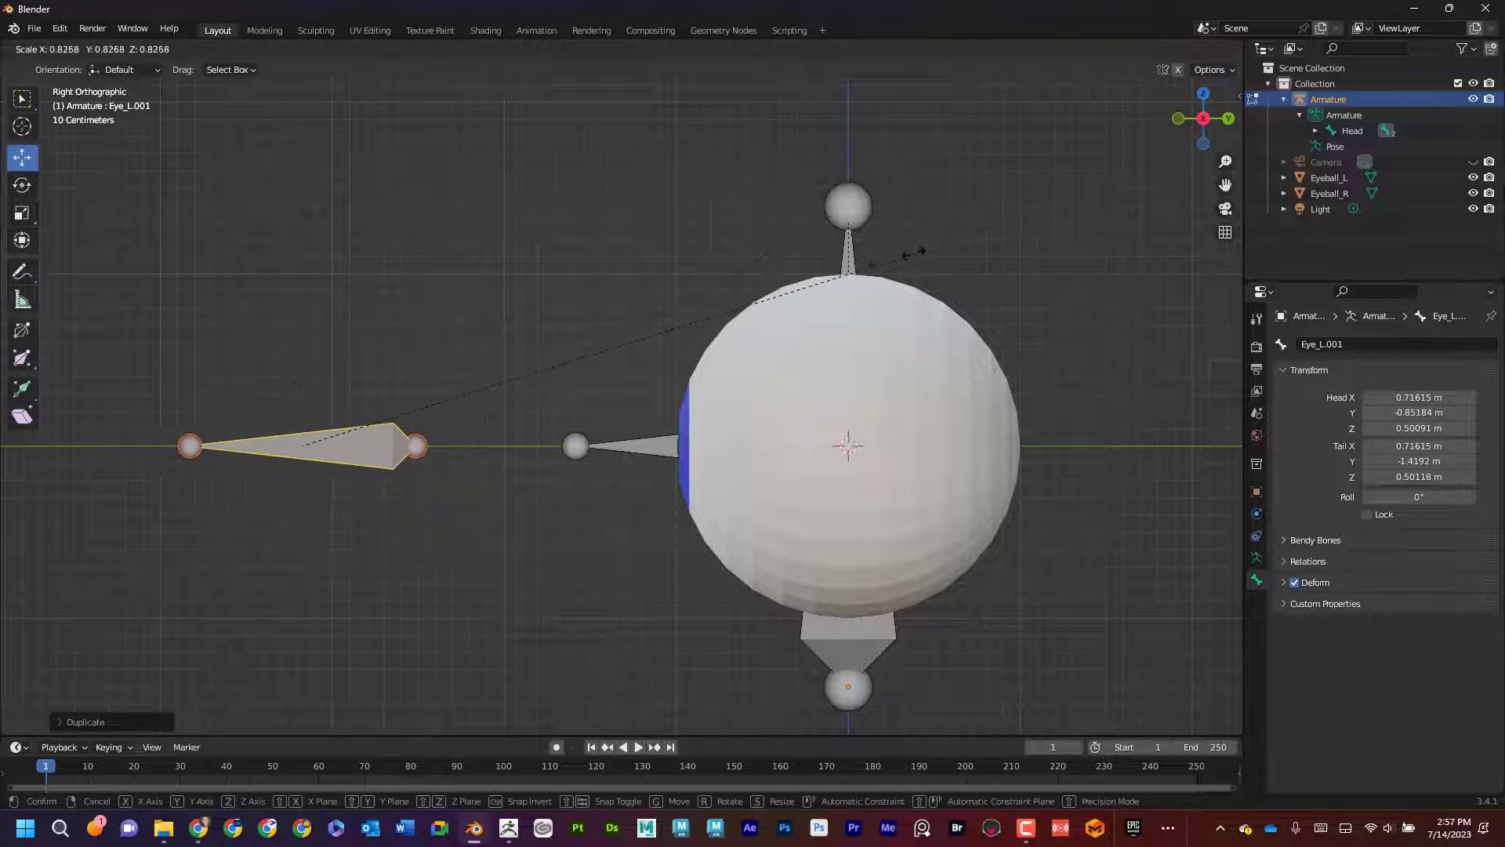
pyautogui.click(670, 318)
pyautogui.moveTo(371, 445); pyautogui.dragTo(409, 445)
# Select the small duplicated bone in front of the left eyeball and rename it EyeAim_L
pyautogui.moveTo(447, 318); pyautogui.dragTo(506, 411, button='middle')
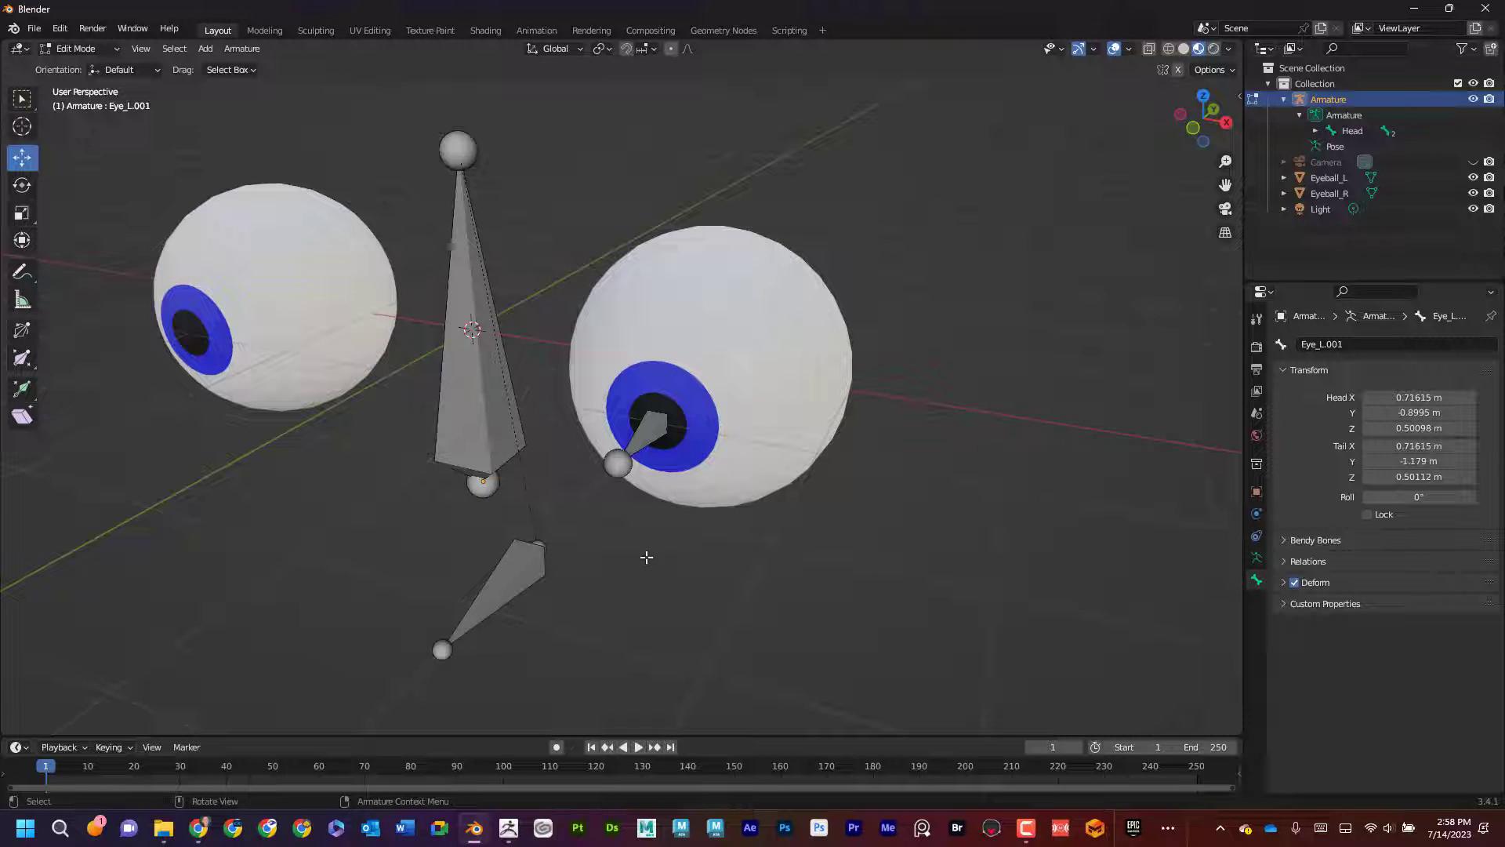
pyautogui.click(498, 595)
pyautogui.moveTo(502, 596)
pyautogui.mouseDown(button='middle')
pyautogui.moveTo(699, 577)
pyautogui.moveTo(482, 586)
pyautogui.mouseUp(button='middle')
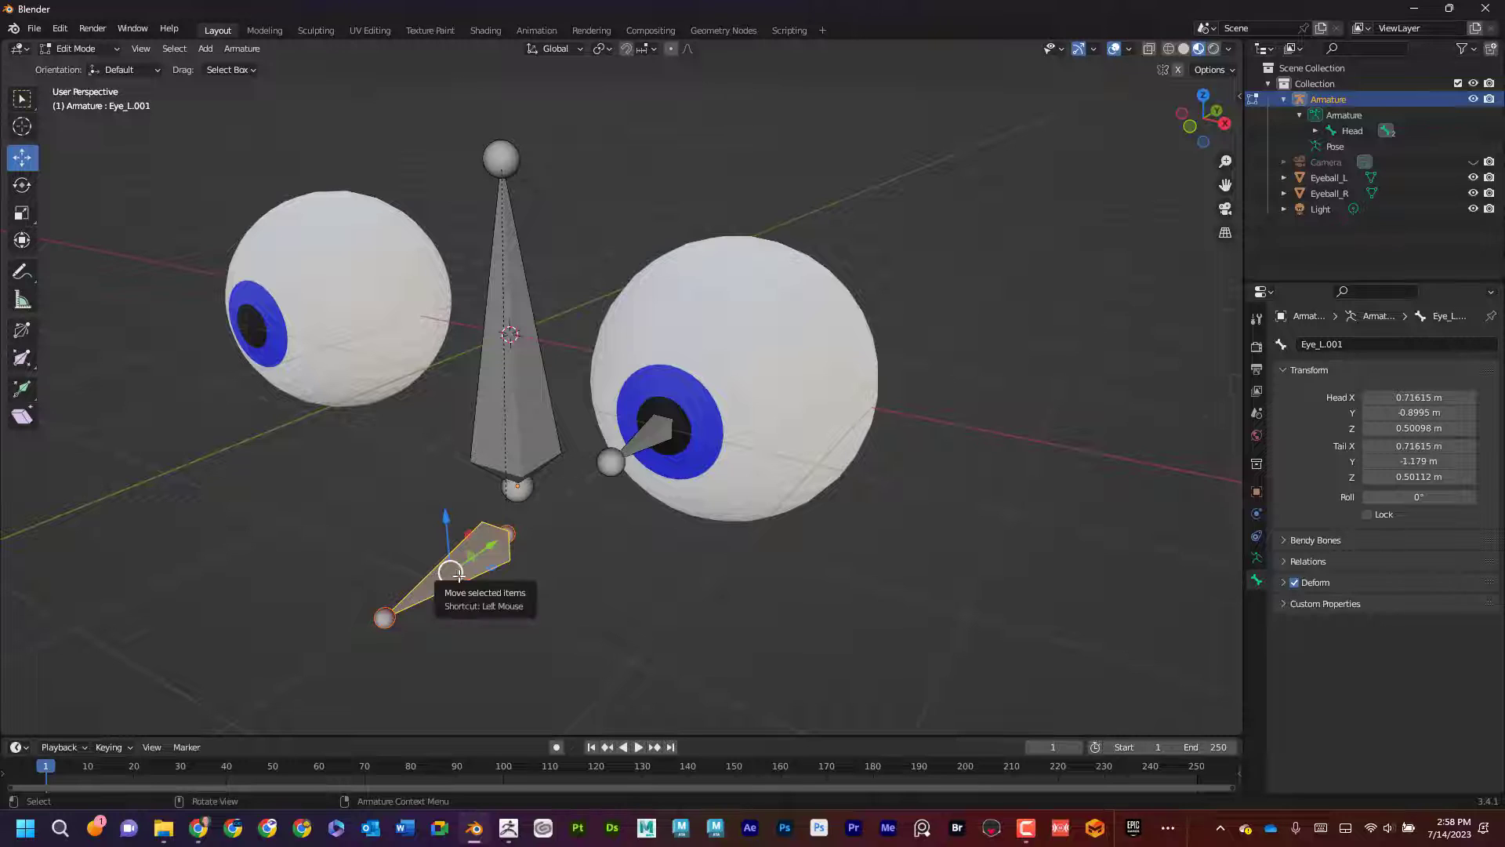
pyautogui.moveTo(665, 564); pyautogui.dragTo(831, 484, button='middle')
pyautogui.click(1362, 344)
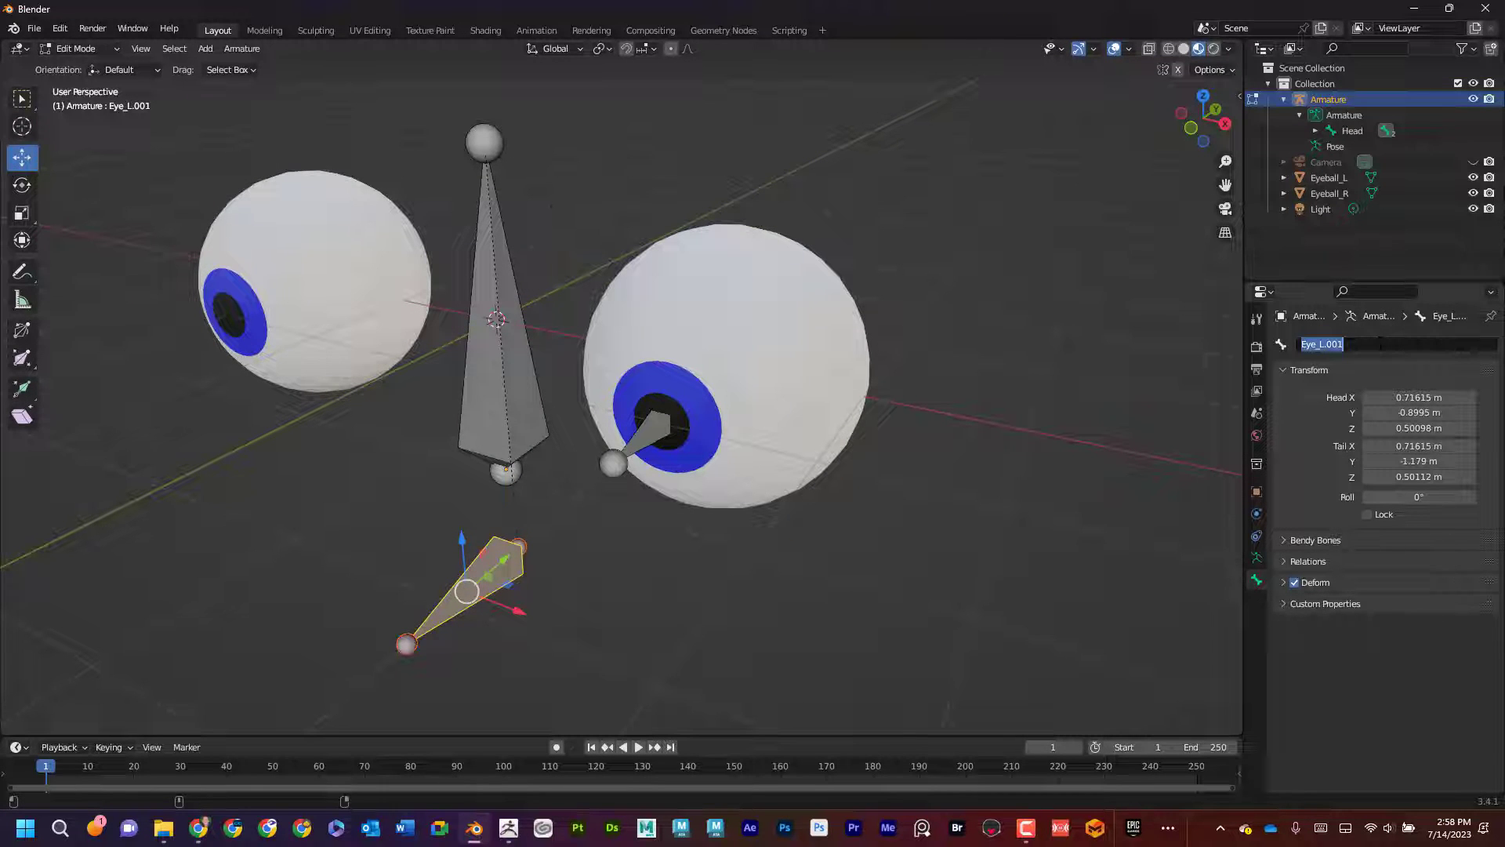
pyautogui.write('EyeAim_L')
pyautogui.press('Return')
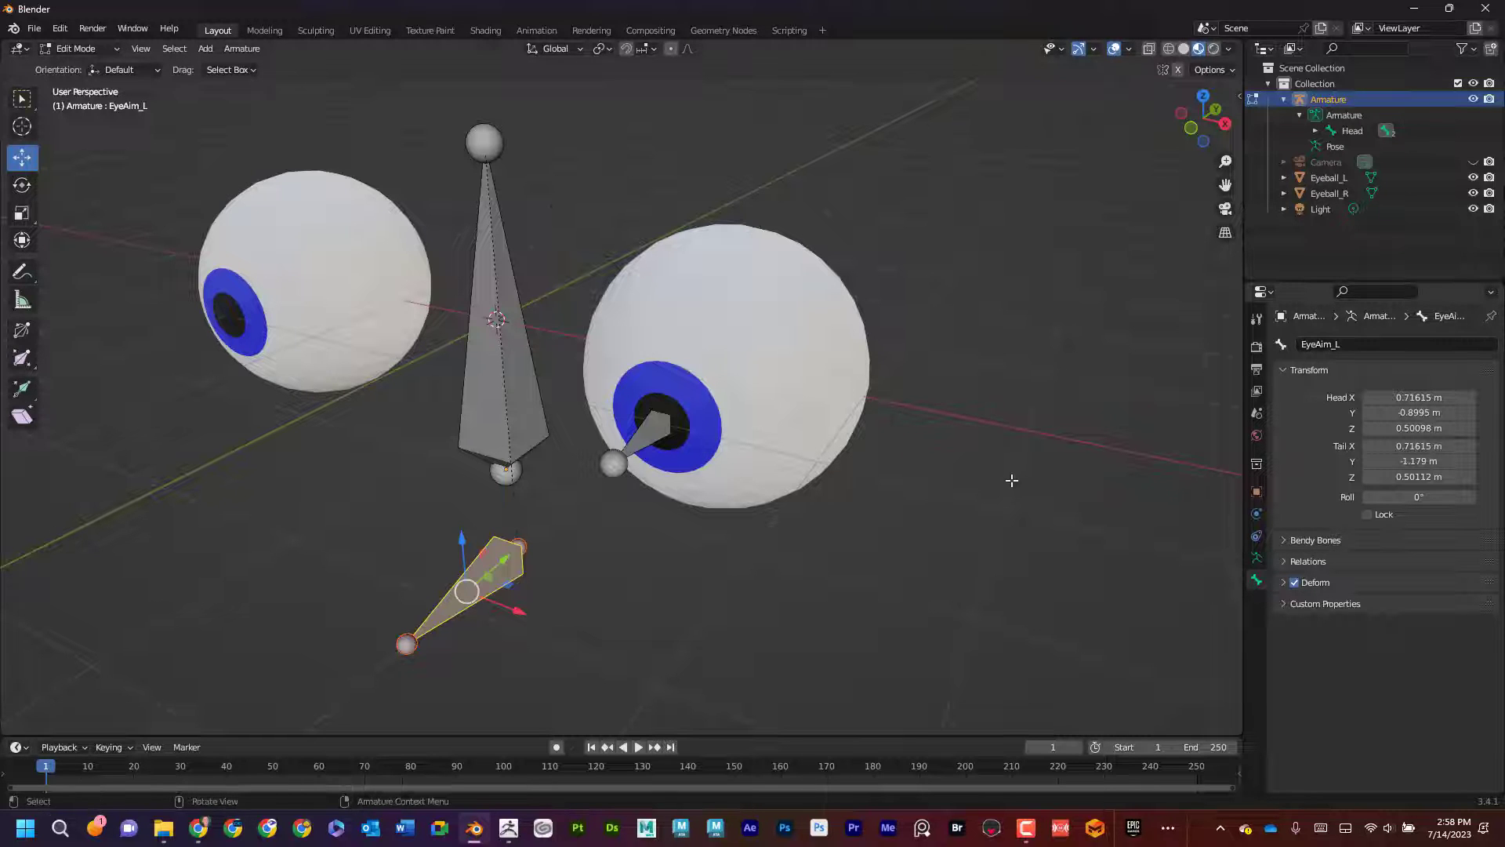
# Switch the armature to Pose Mode and add a Damped Track constraint to the Eye_L bone
pyautogui.moveTo(1009, 478)
pyautogui.mouseDown(button='middle')
pyautogui.moveTo(1025, 473)
pyautogui.moveTo(1011, 473)
pyautogui.mouseUp(button='middle')
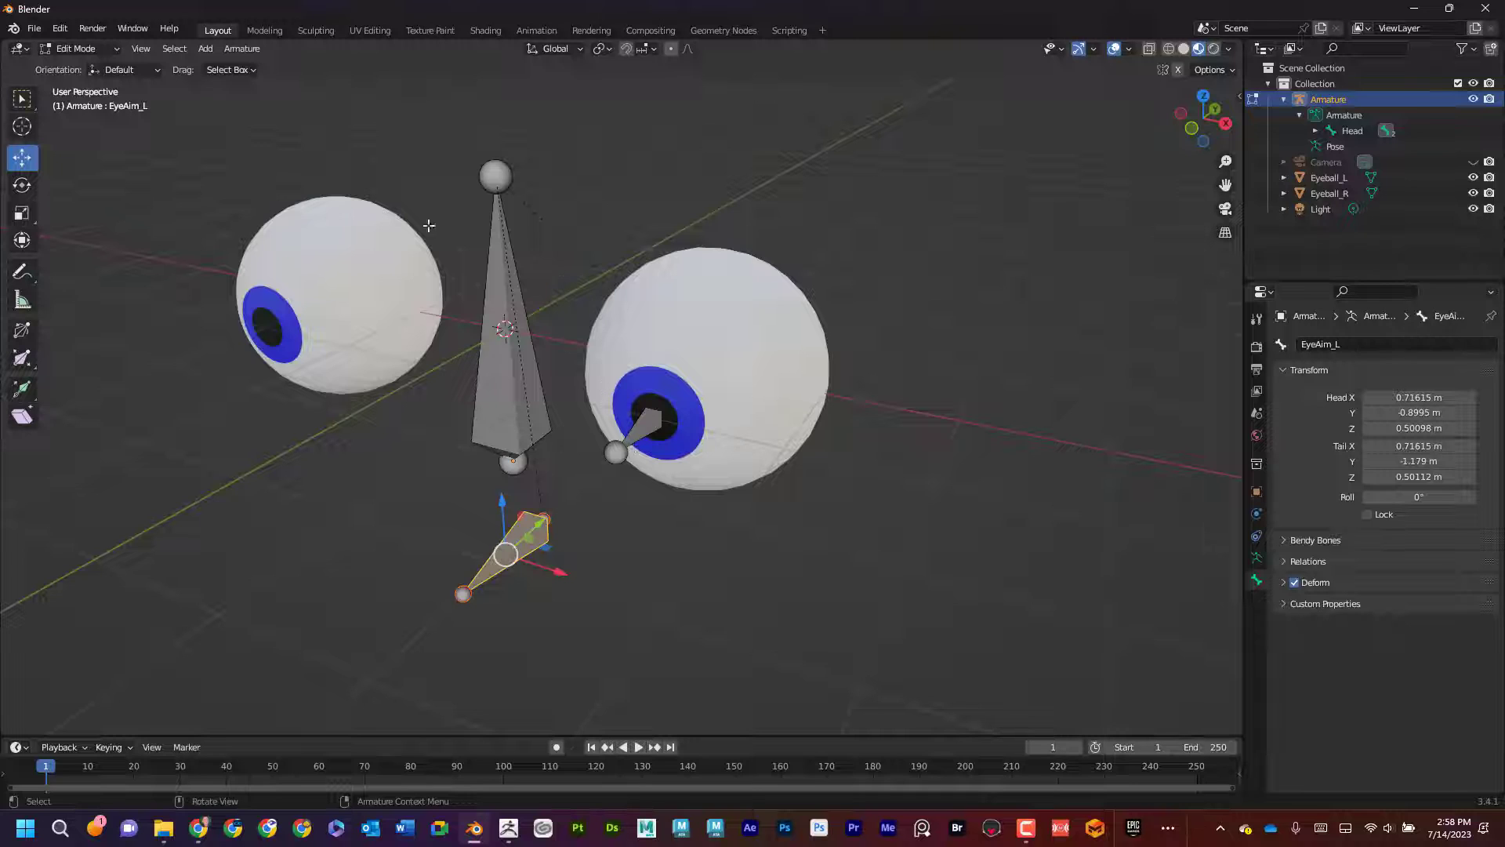
pyautogui.click(302, 345)
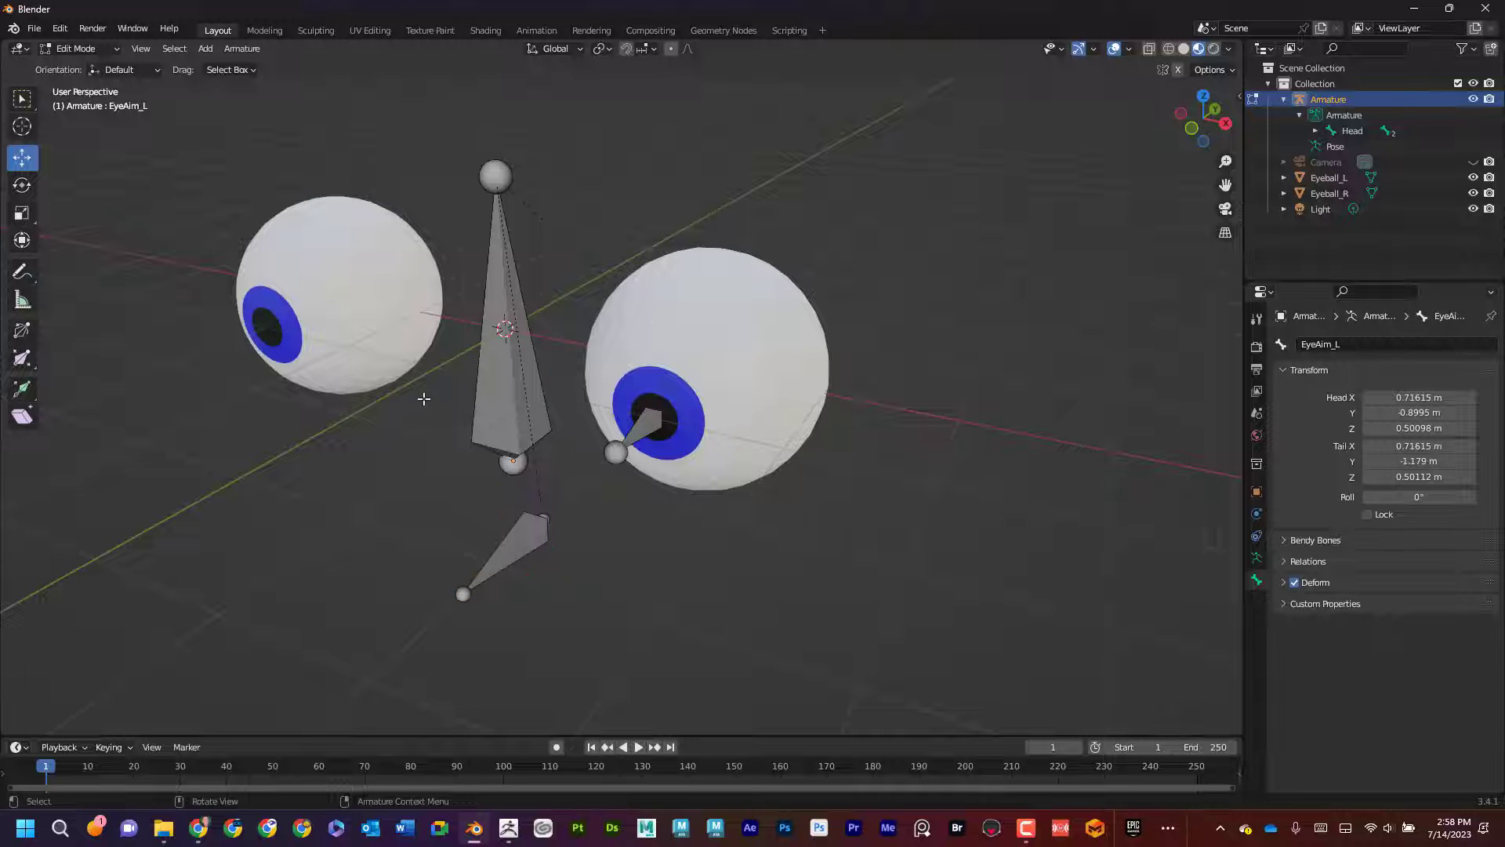
pyautogui.click(513, 548)
pyautogui.moveTo(745, 561)
pyautogui.mouseDown(button='middle')
pyautogui.moveTo(755, 547)
pyautogui.moveTo(757, 572)
pyautogui.moveTo(745, 549)
pyautogui.mouseUp(button='middle')
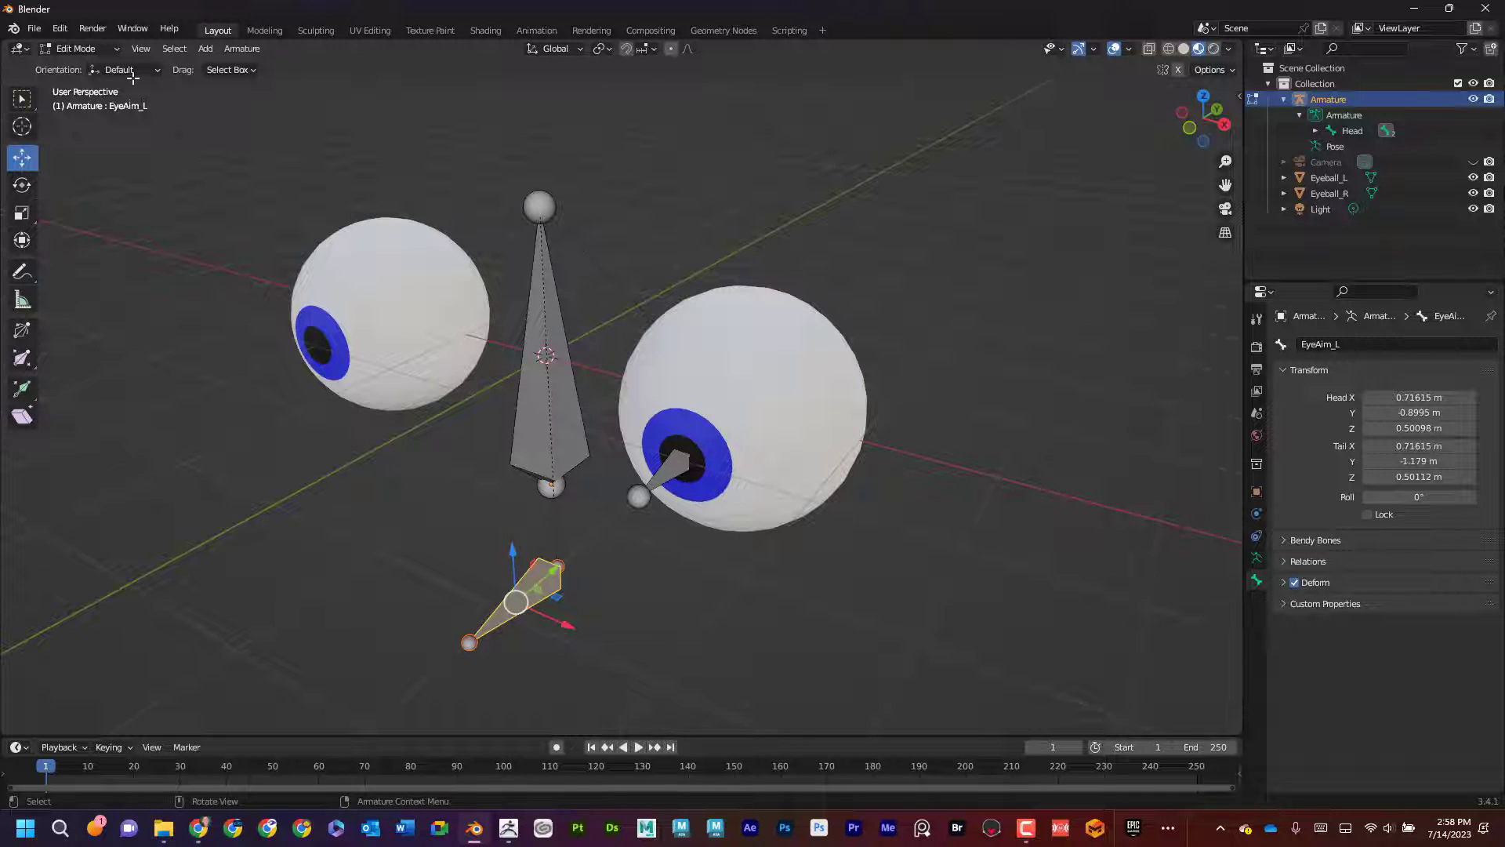
pyautogui.click(102, 48)
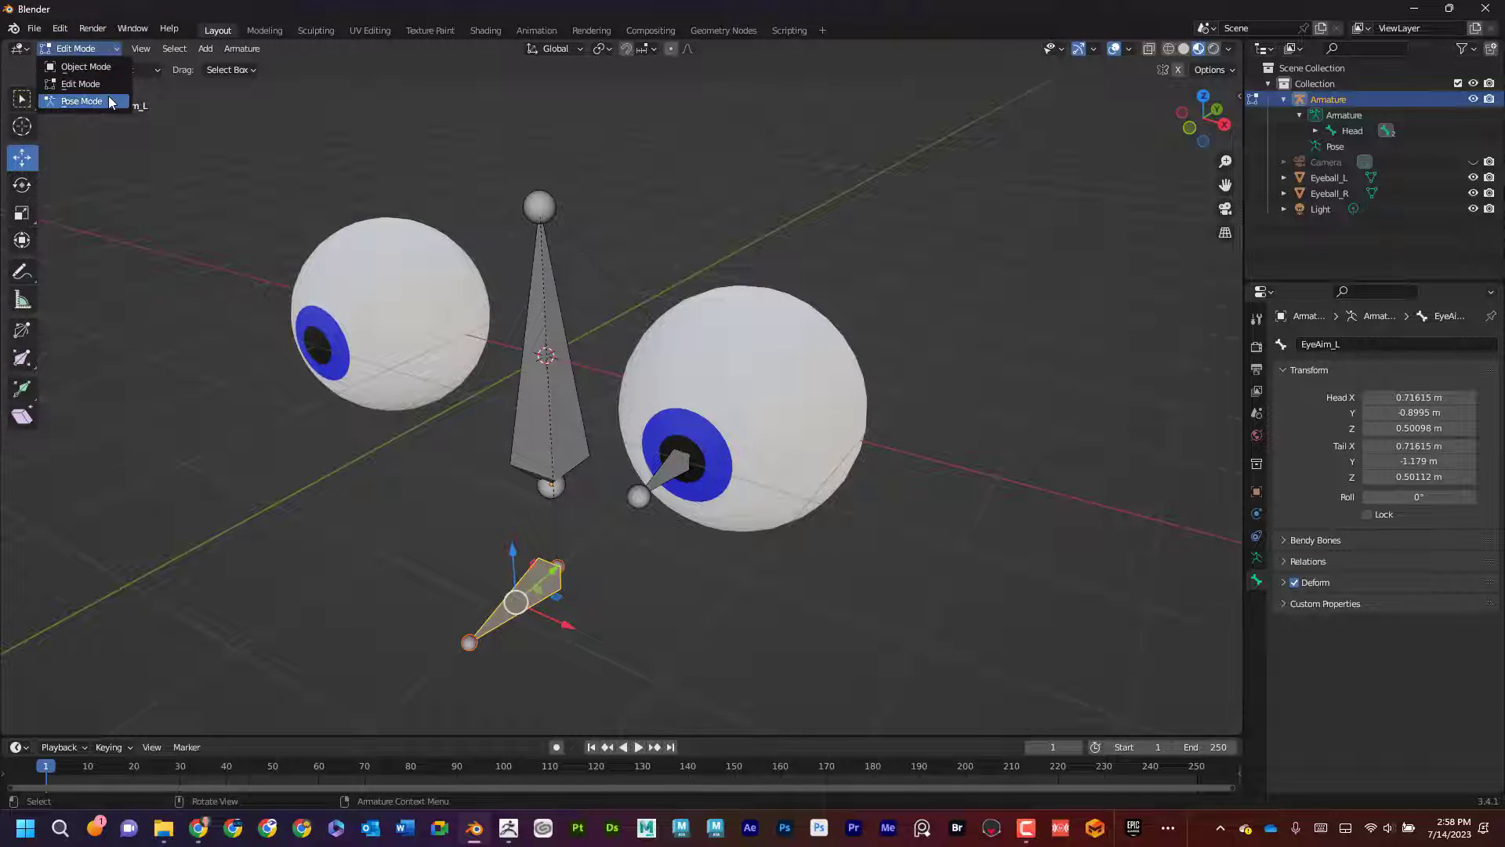
pyautogui.click(108, 97)
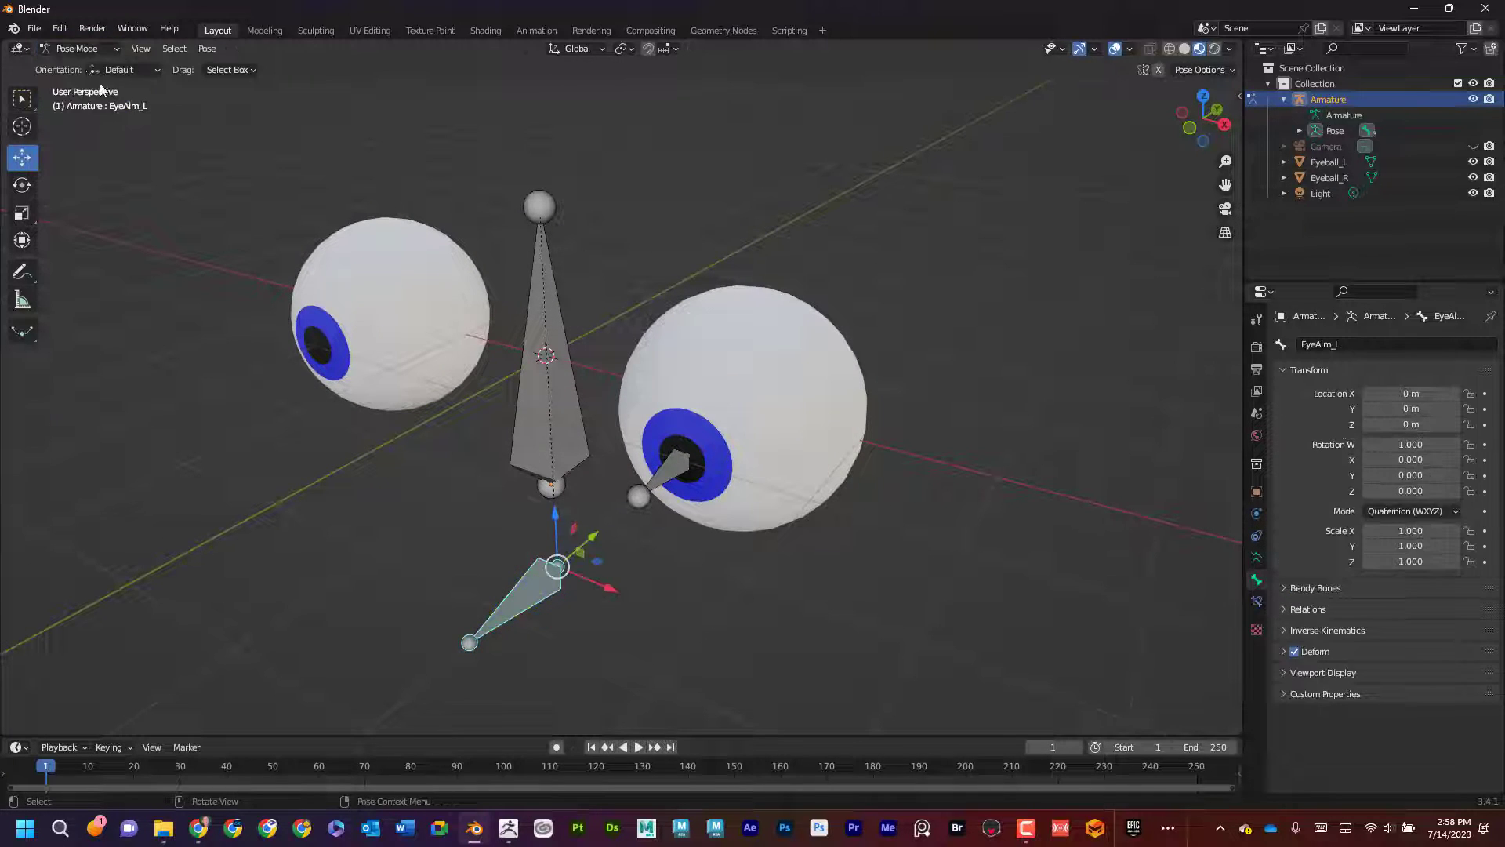
pyautogui.click(670, 470)
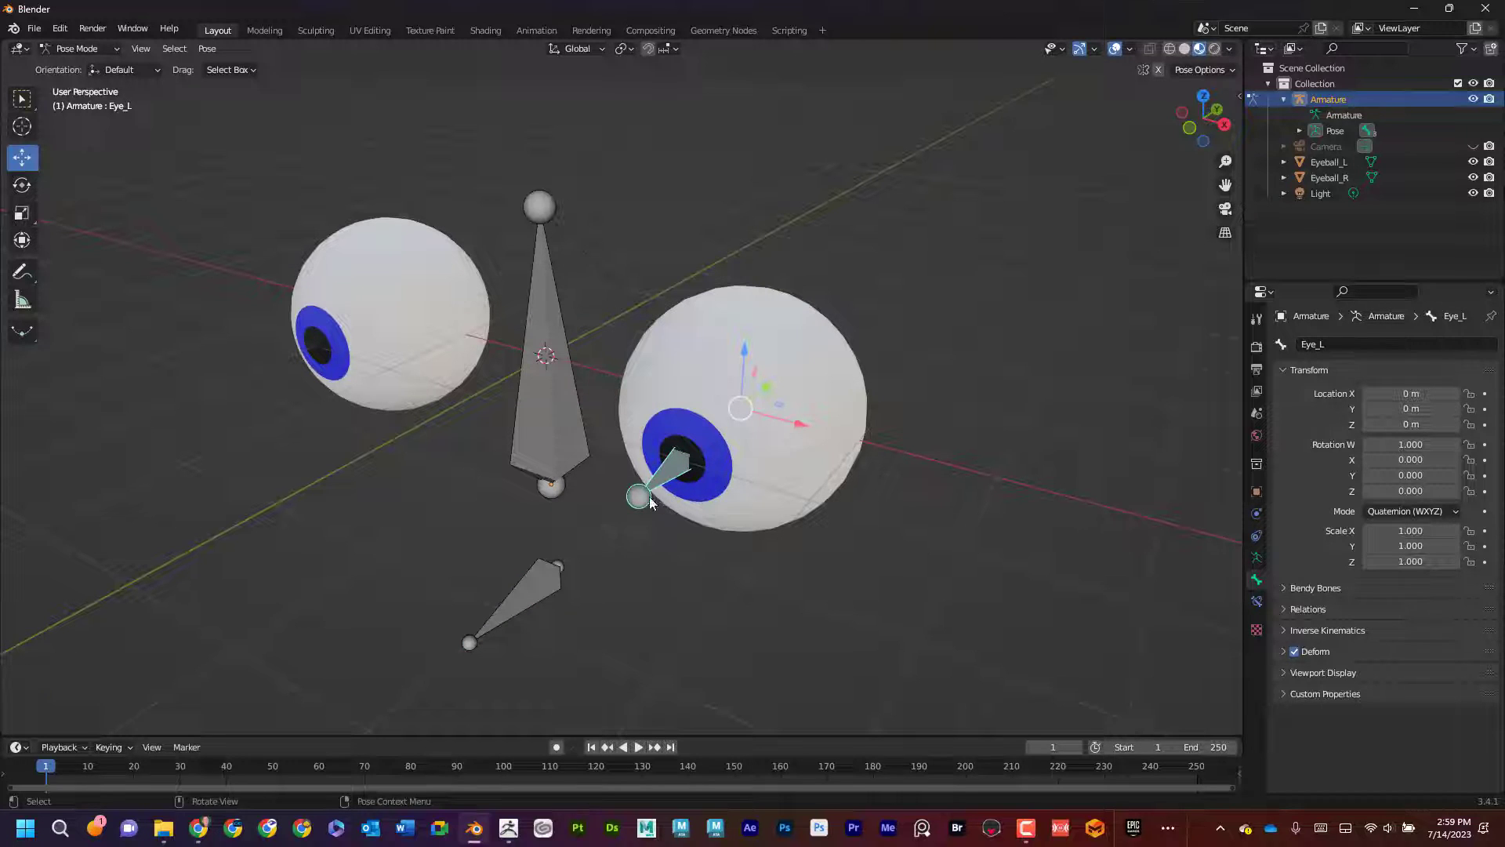
pyautogui.click(1256, 600)
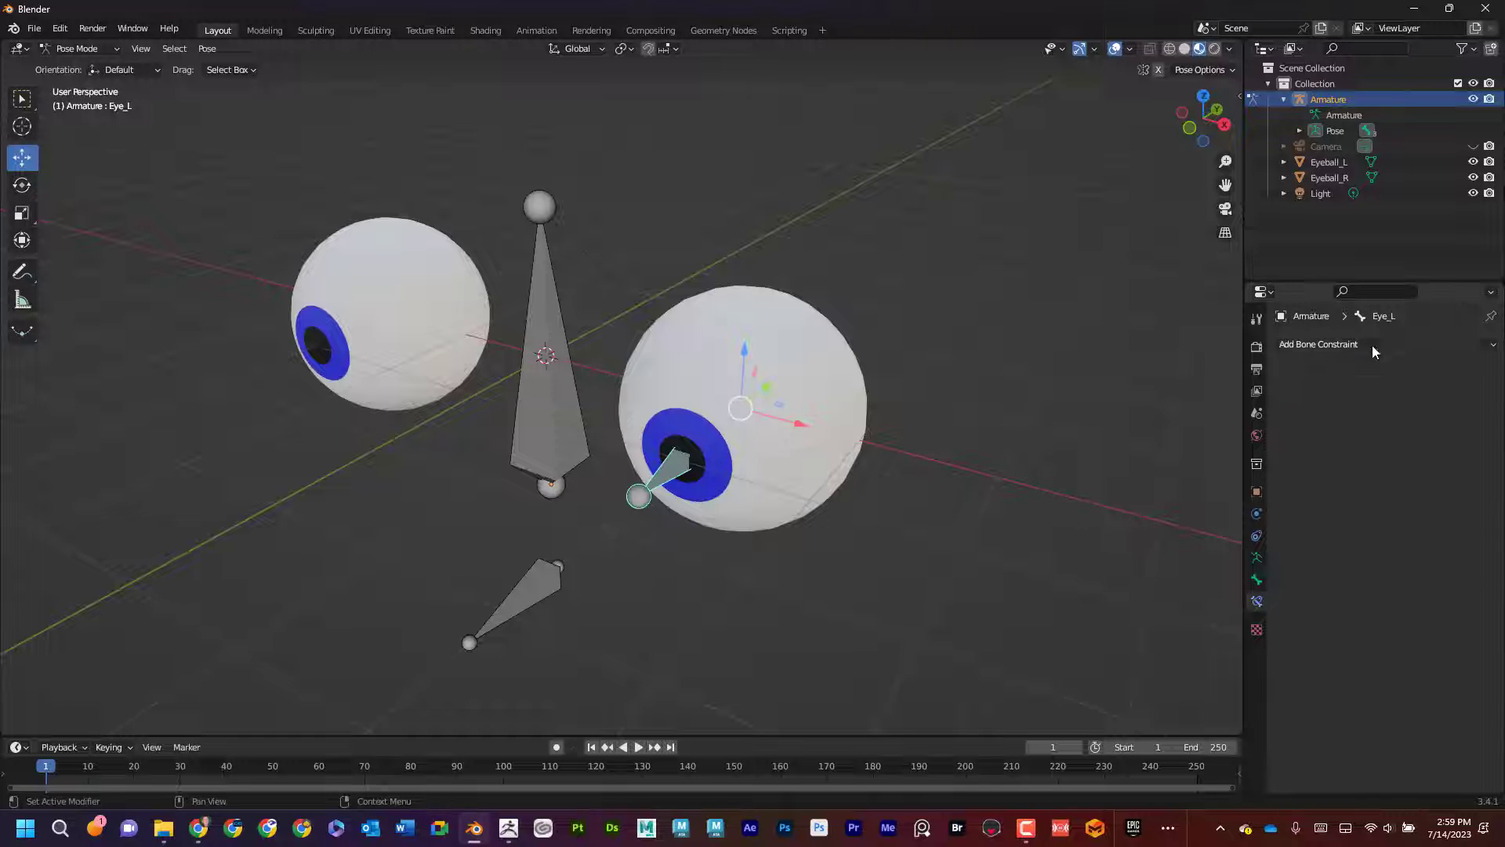
pyautogui.click(1371, 345)
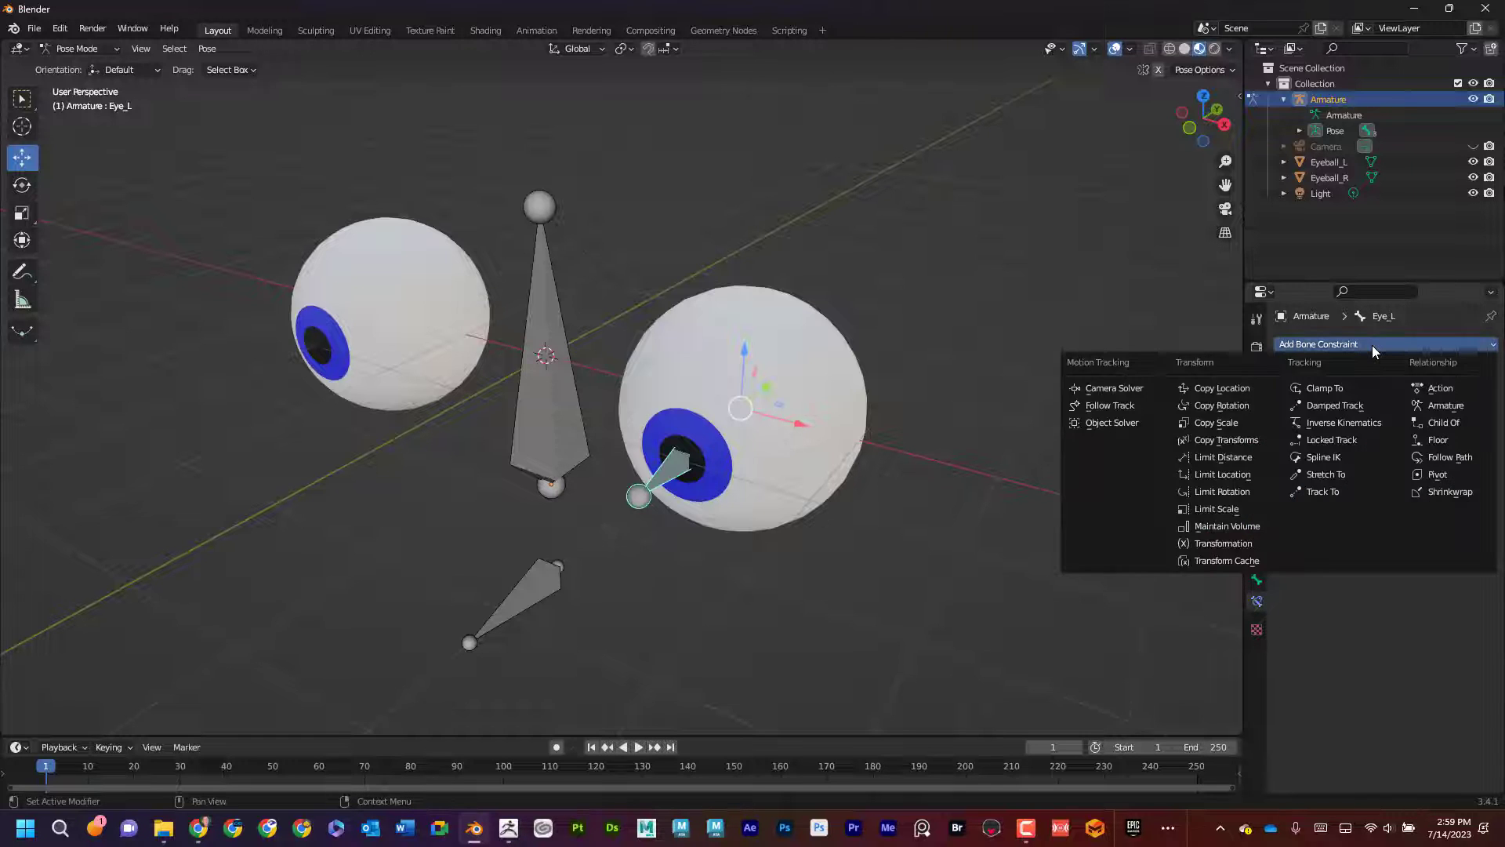
pyautogui.click(1338, 405)
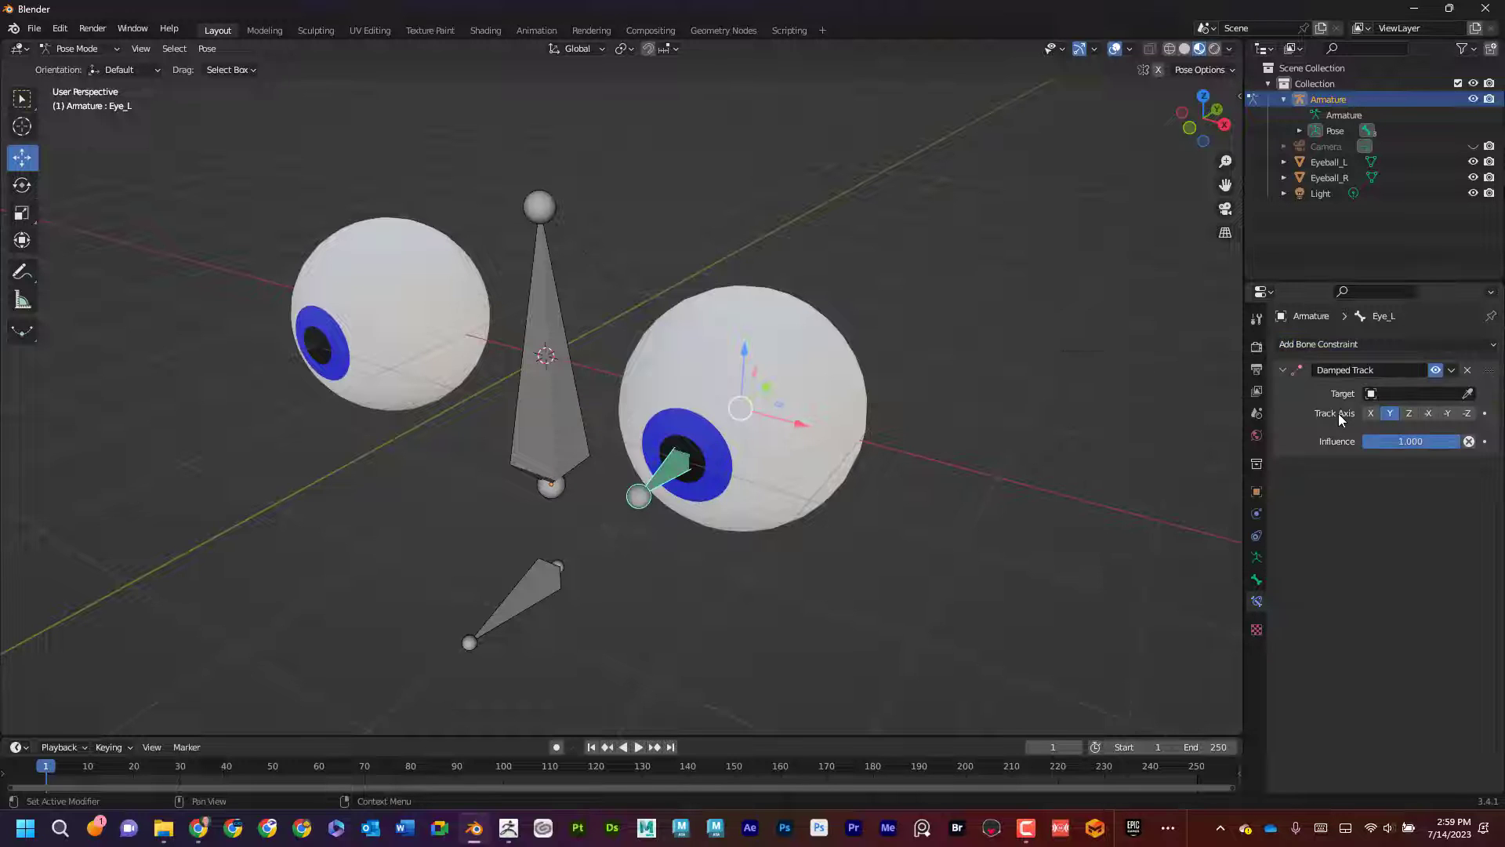
# Set the Damped Track constraint's target to the Armature object and its target bone to EyeAim_L
pyautogui.click(1376, 394)
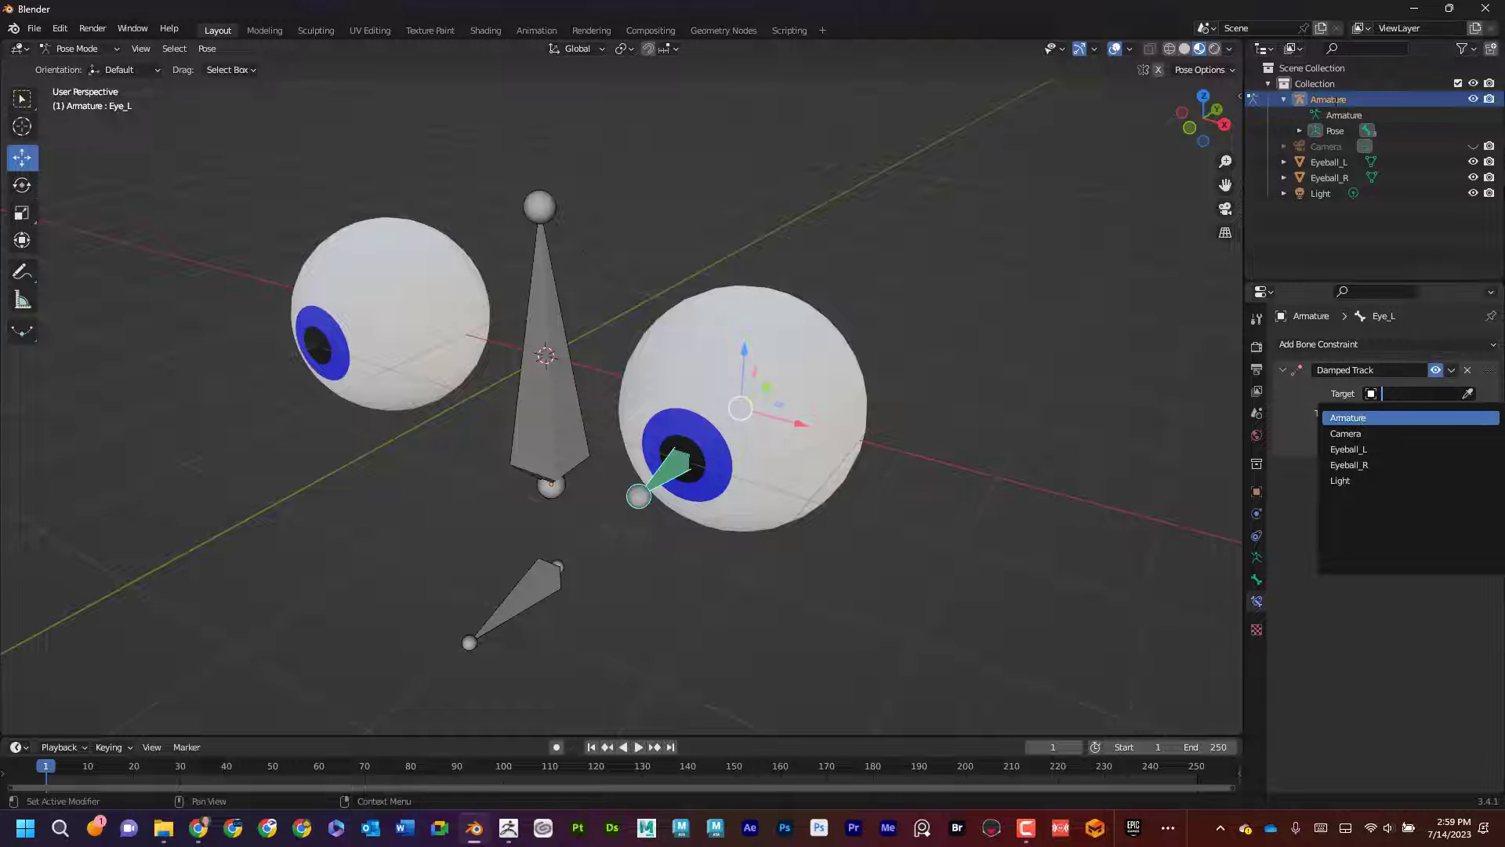
pyautogui.click(1377, 418)
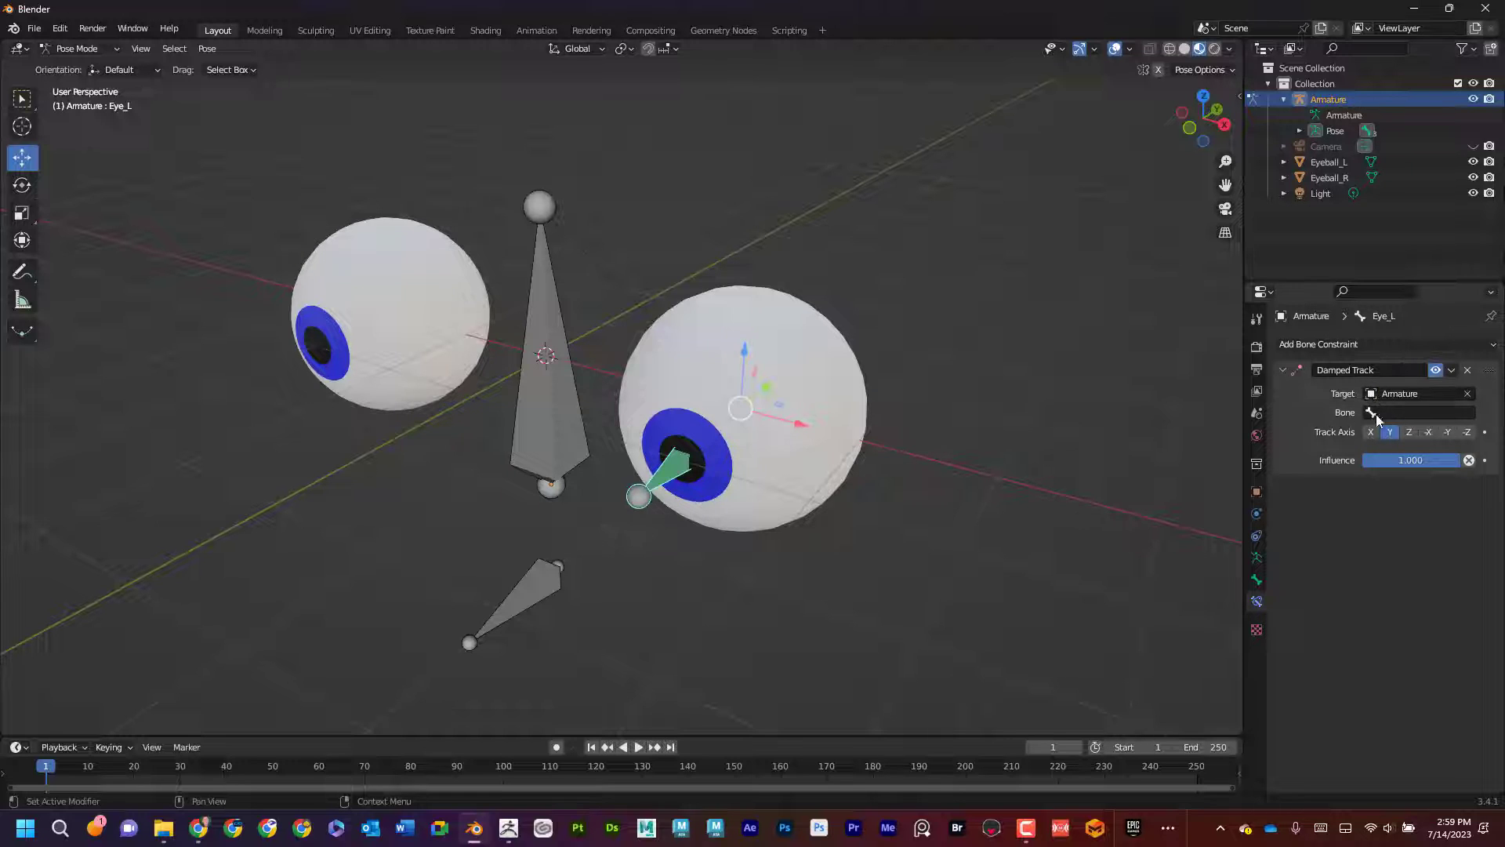
pyautogui.click(1371, 414)
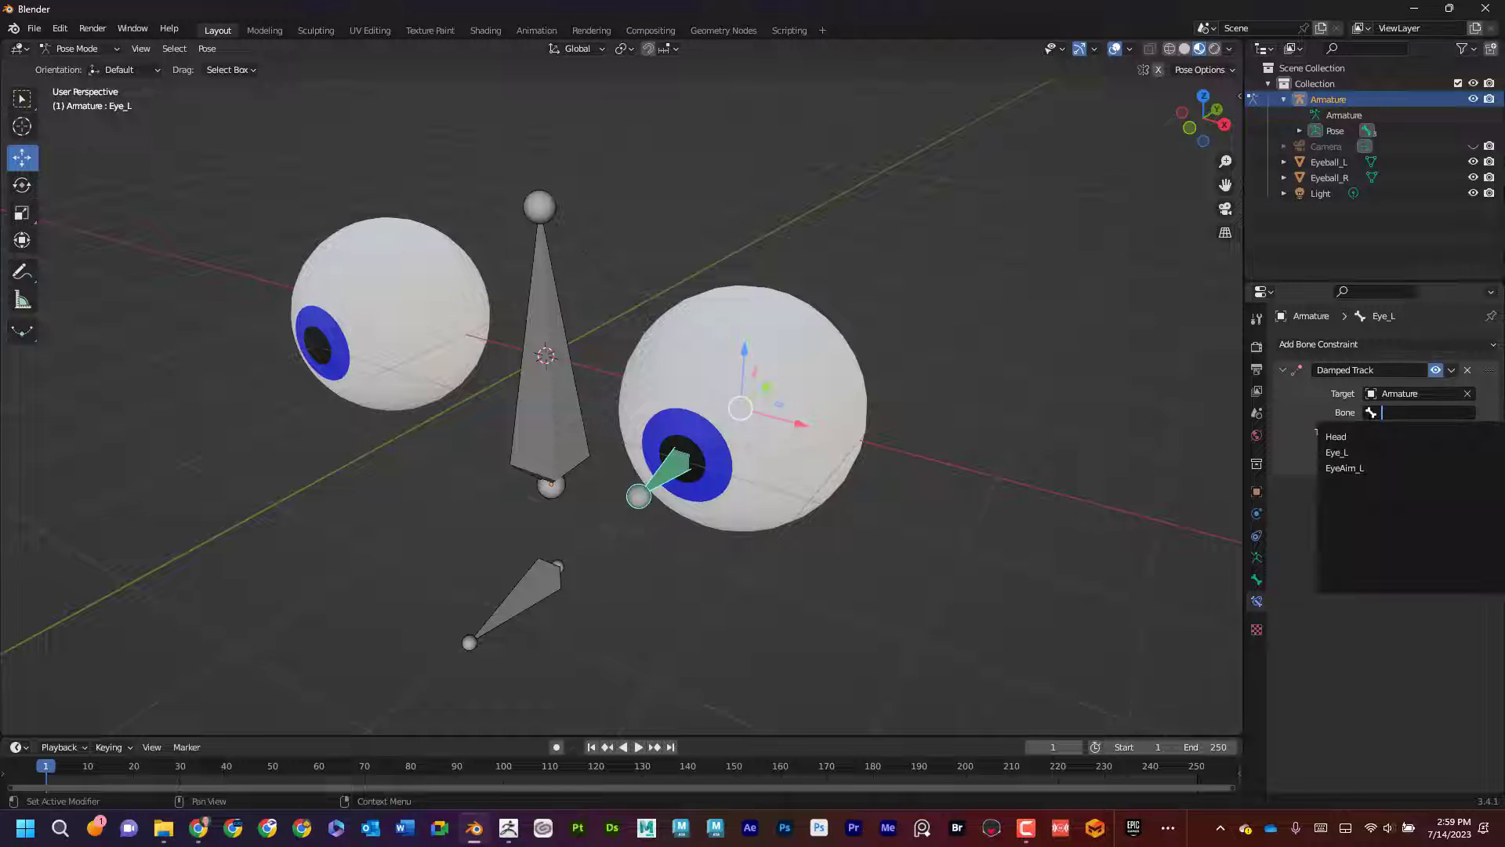
pyautogui.click(1354, 468)
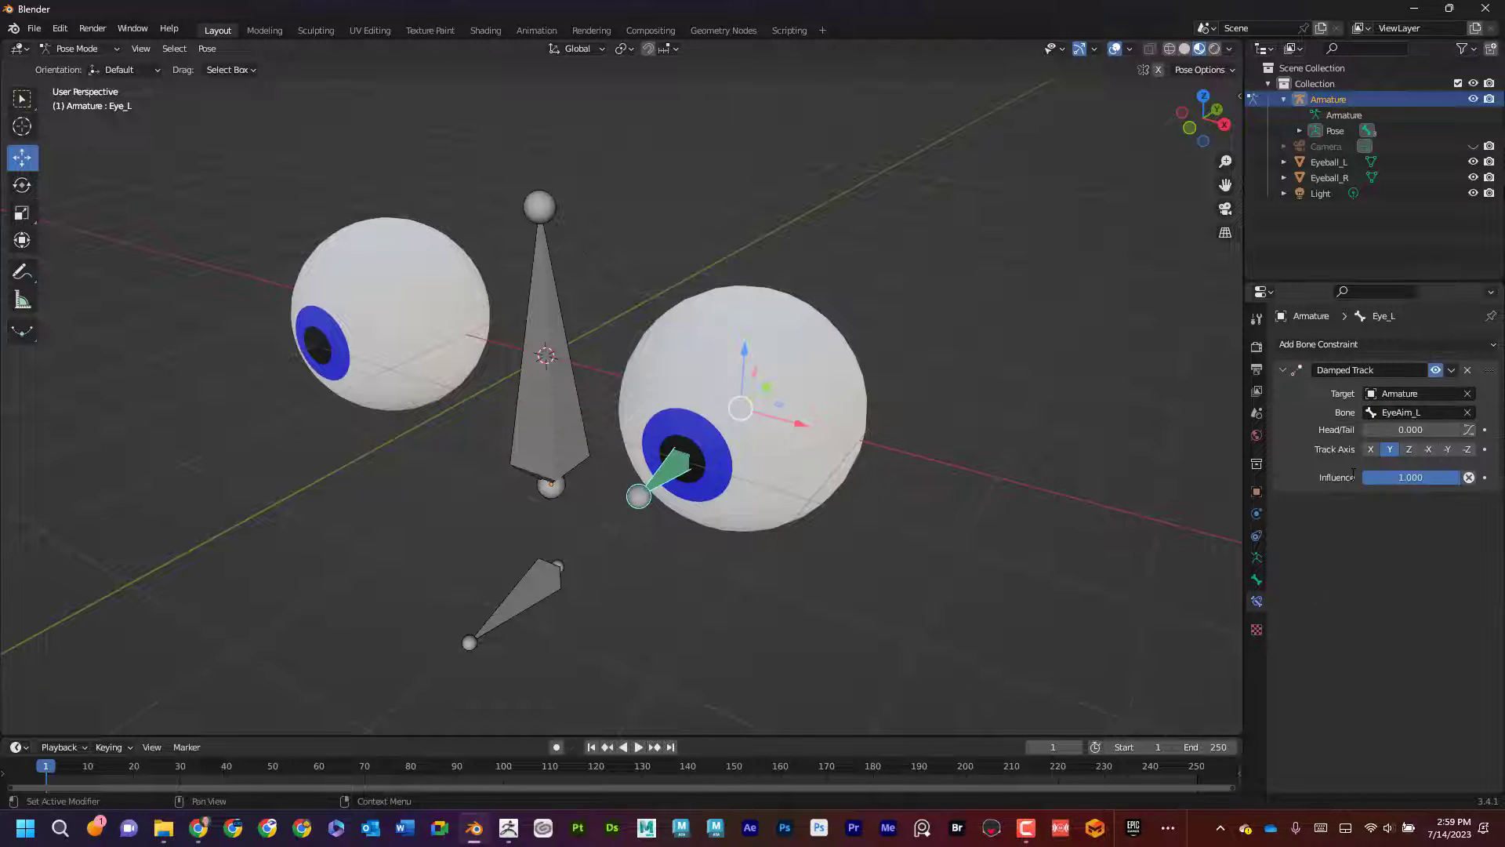
# Test the eye tracking by moving the EyeAim_L bone, undo the move, and deselect the bone
pyautogui.click(526, 584)
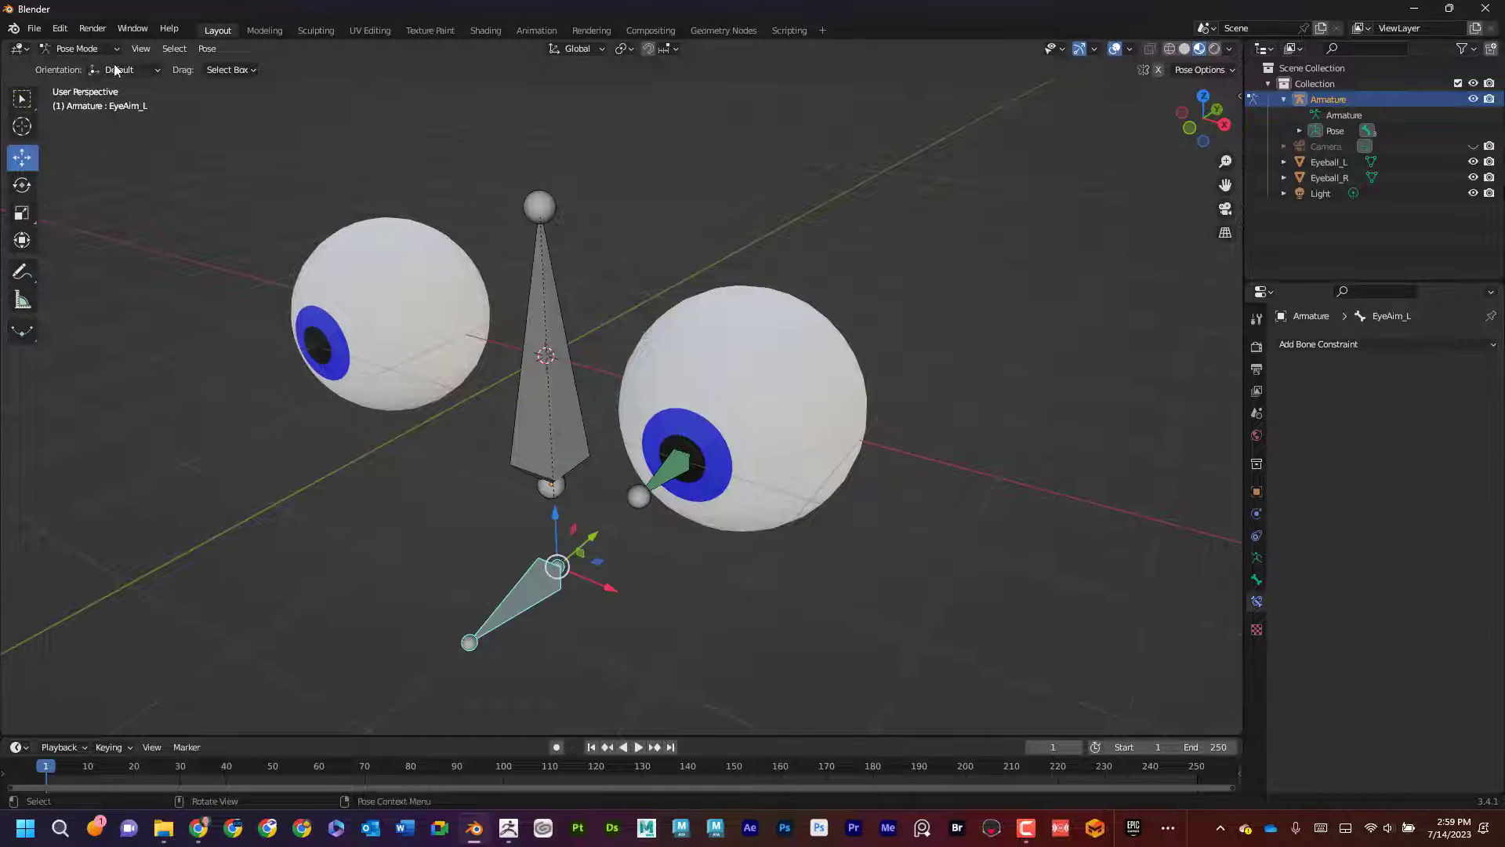
pyautogui.moveTo(556, 566); pyautogui.dragTo(510, 429)
pyautogui.hotkey('ctrl', 'z')
pyautogui.click(638, 585)
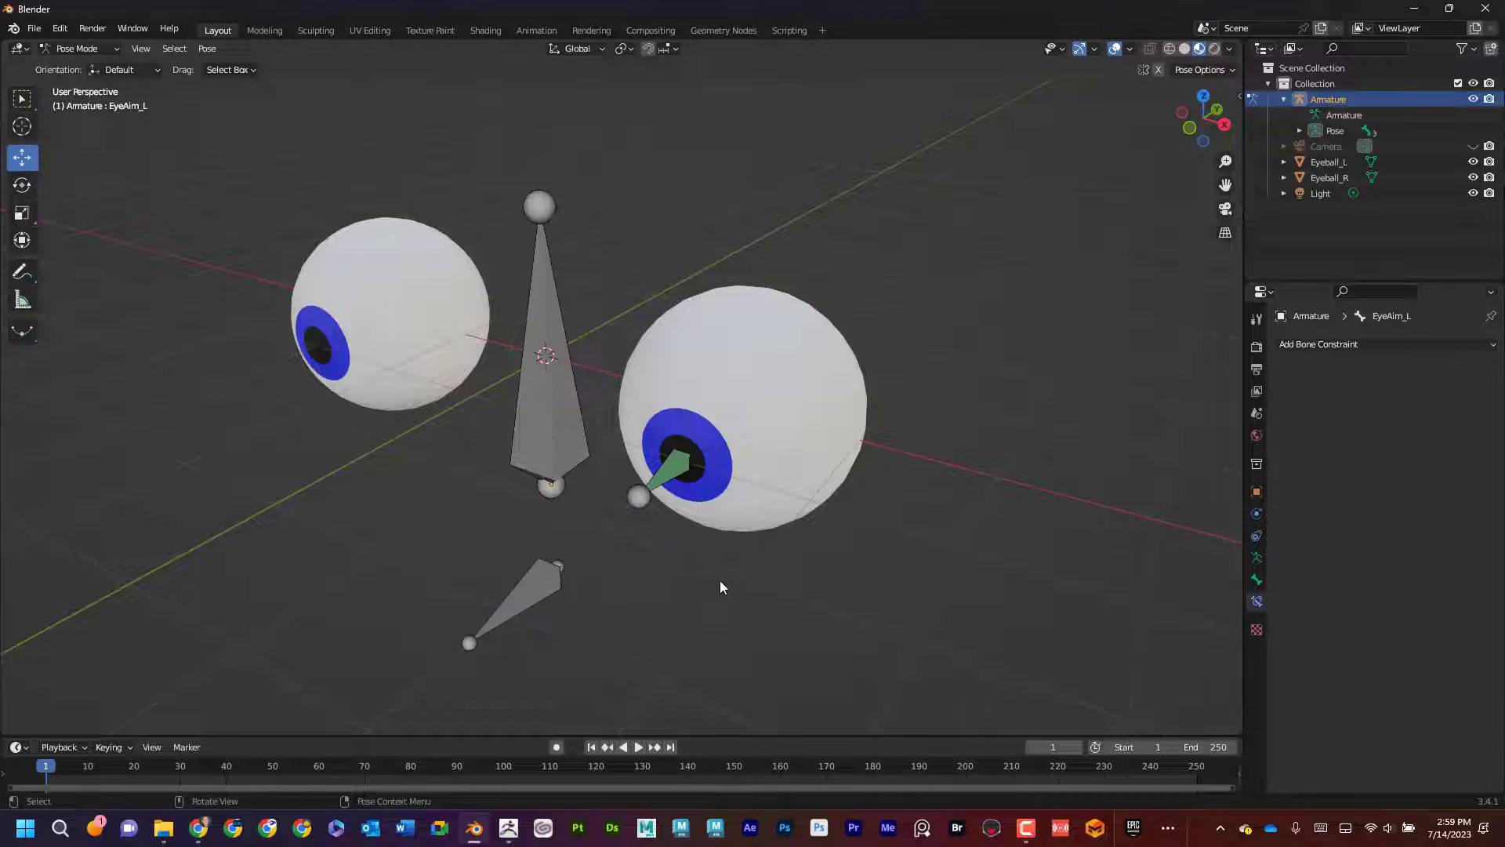
# In Edit Mode, select the EyeAim_L and Eye_L bones and symmetrize them to the opposite side
pyautogui.moveTo(720, 584); pyautogui.dragTo(741, 590, button='middle')
pyautogui.click(108, 50)
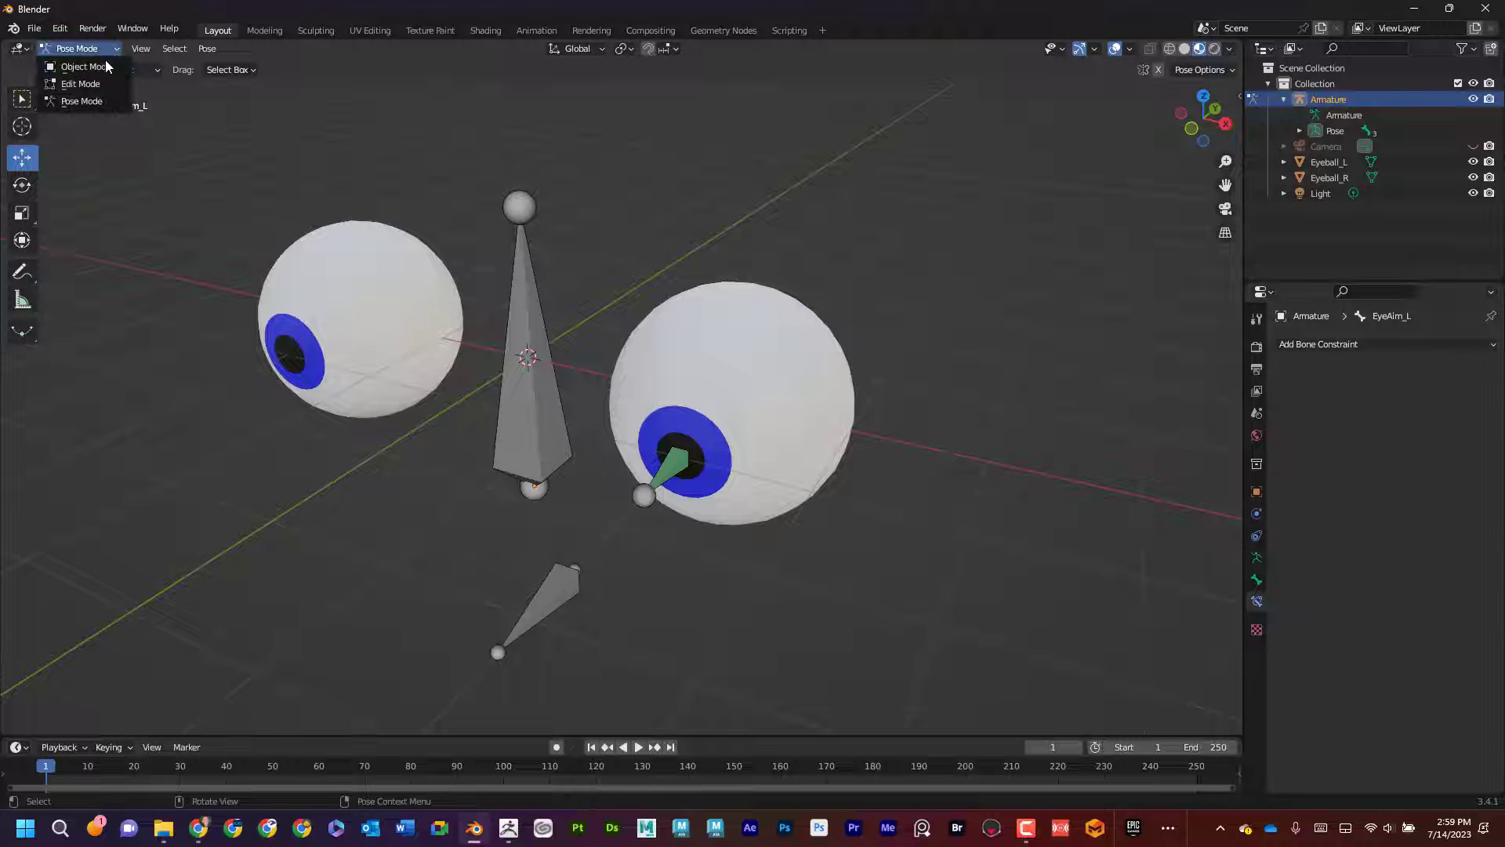
pyautogui.click(78, 65)
pyautogui.click(554, 599)
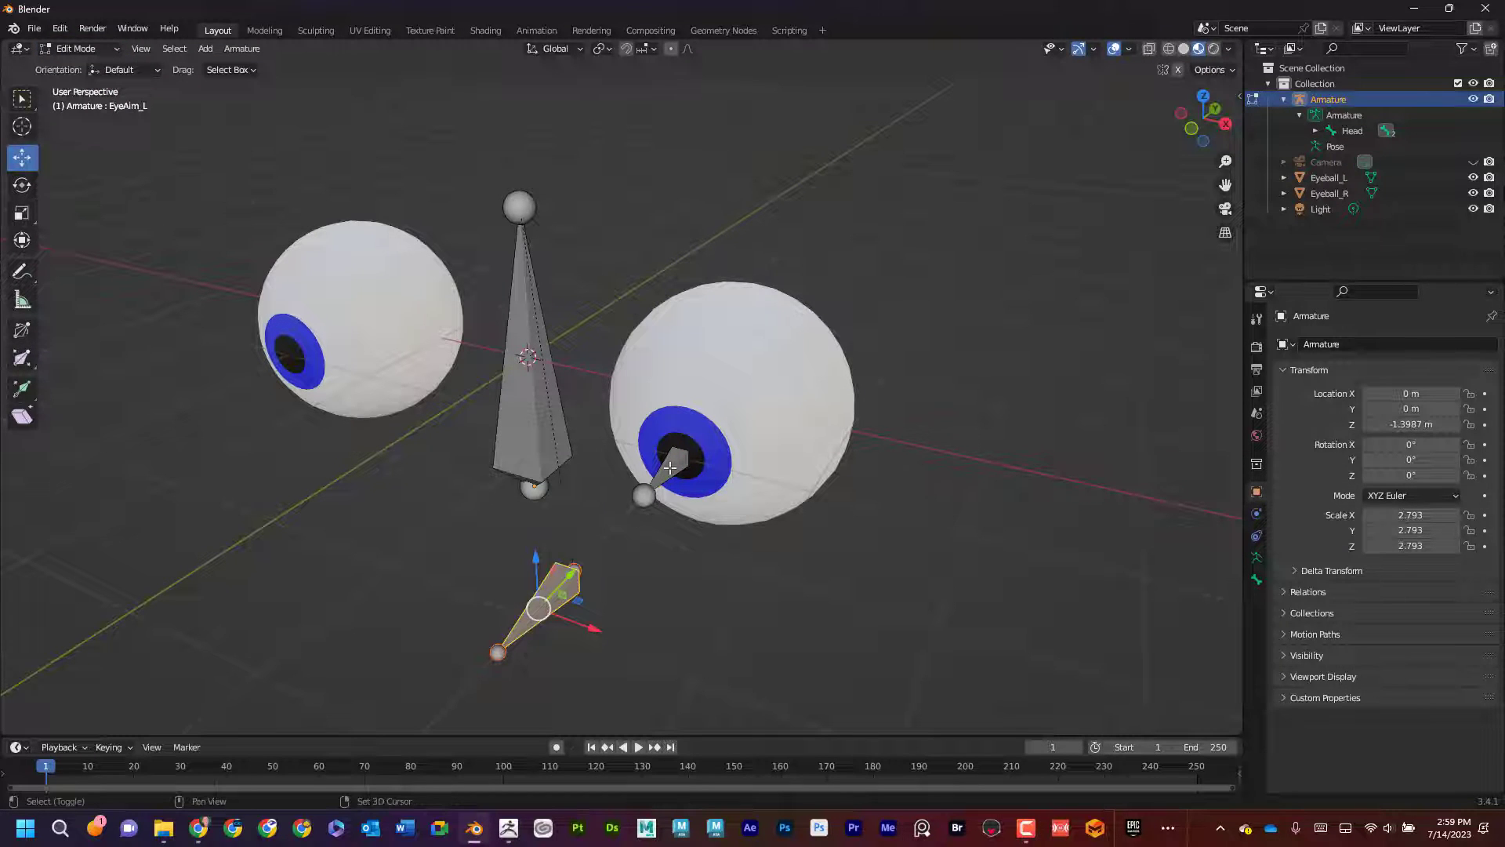
pyautogui.keyDown('shift'); pyautogui.click(641, 493); pyautogui.keyUp('shift')
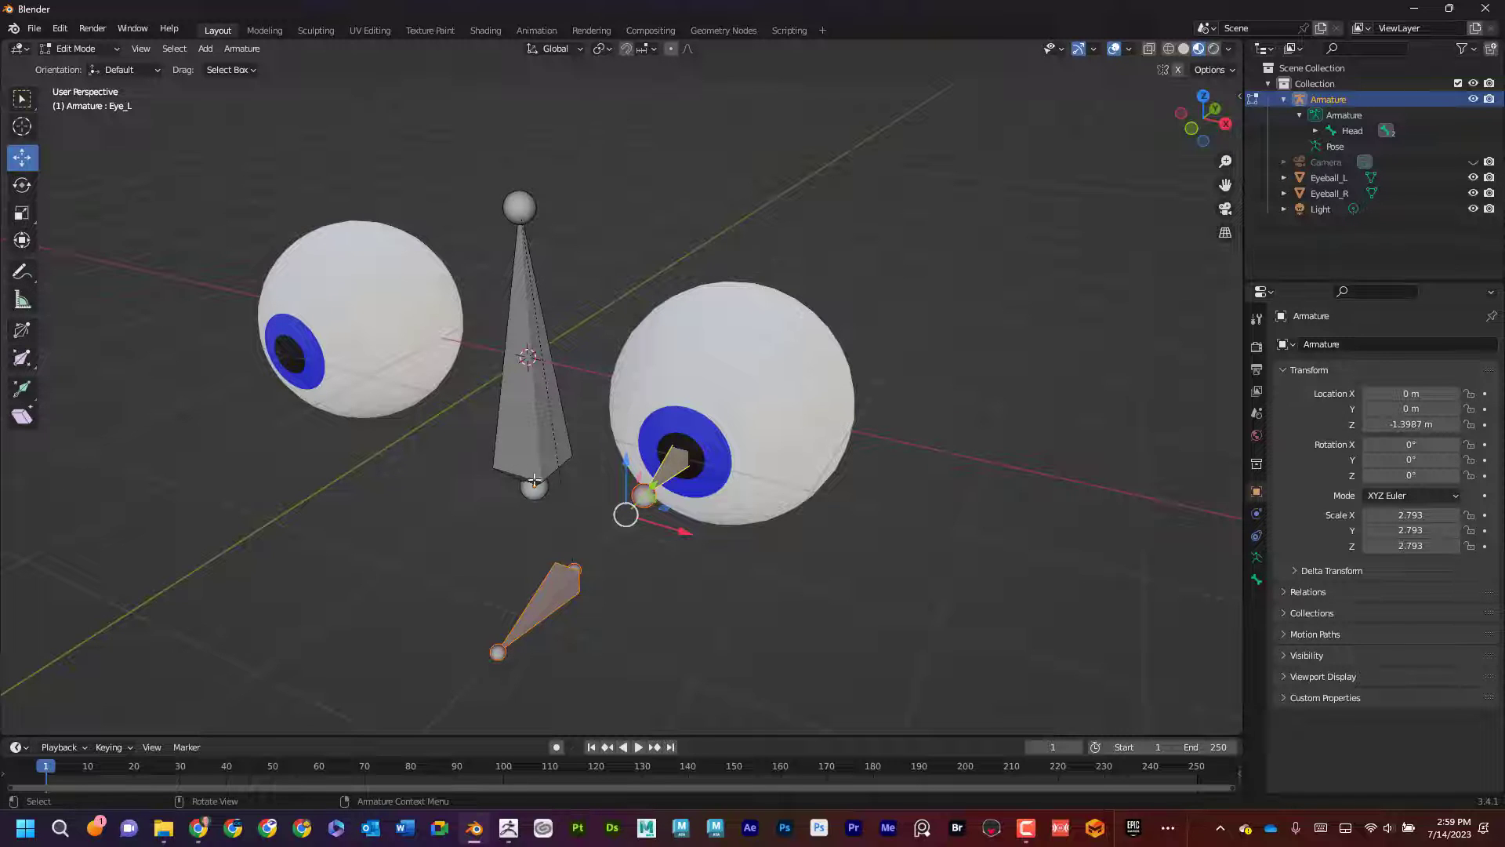
pyautogui.moveTo(549, 464); pyautogui.dragTo(439, 297, button='middle')
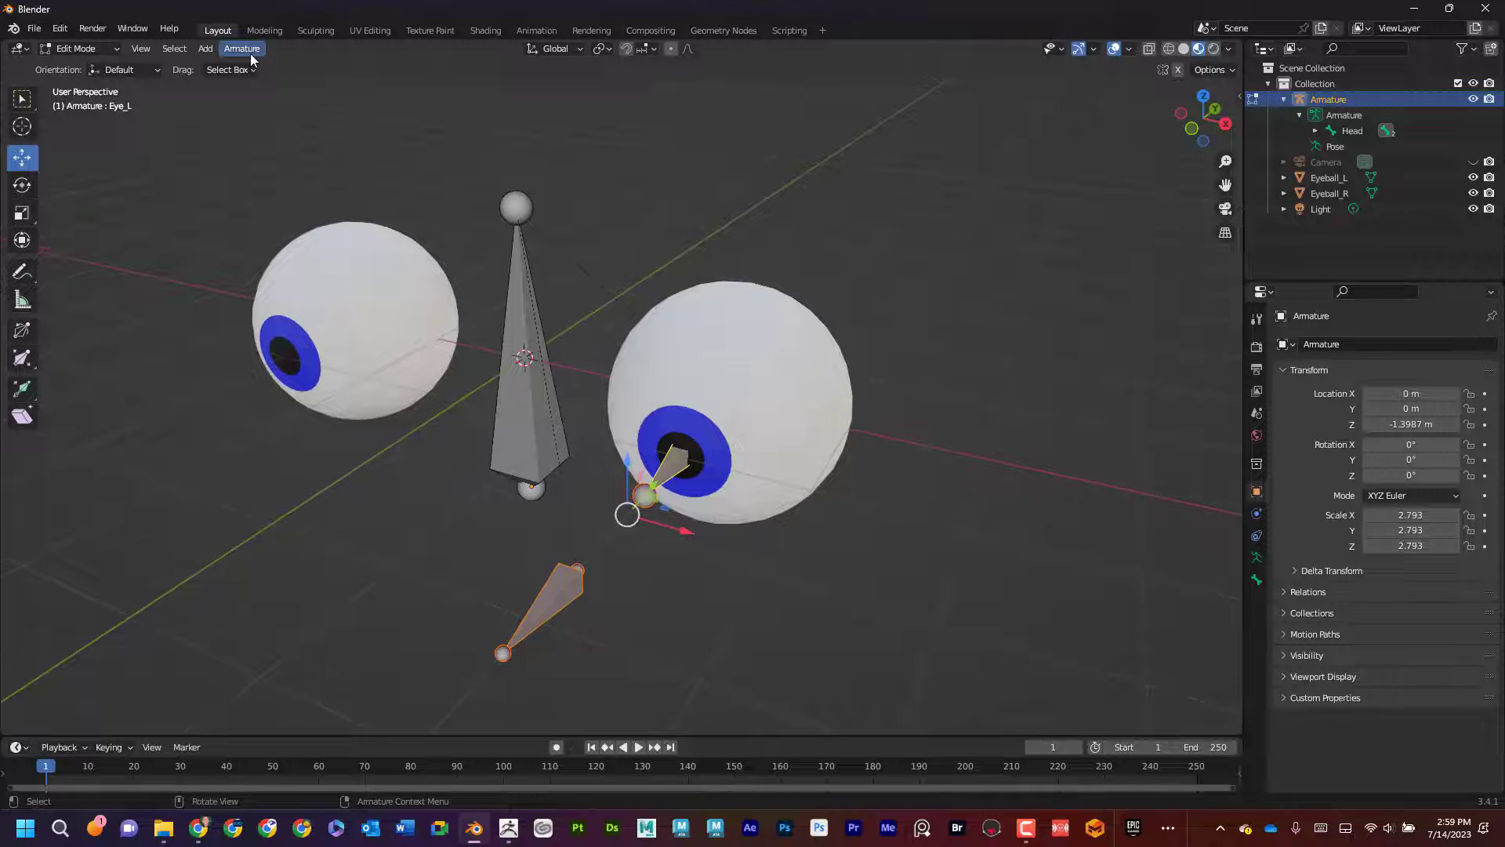
pyautogui.click(247, 50)
pyautogui.click(315, 284)
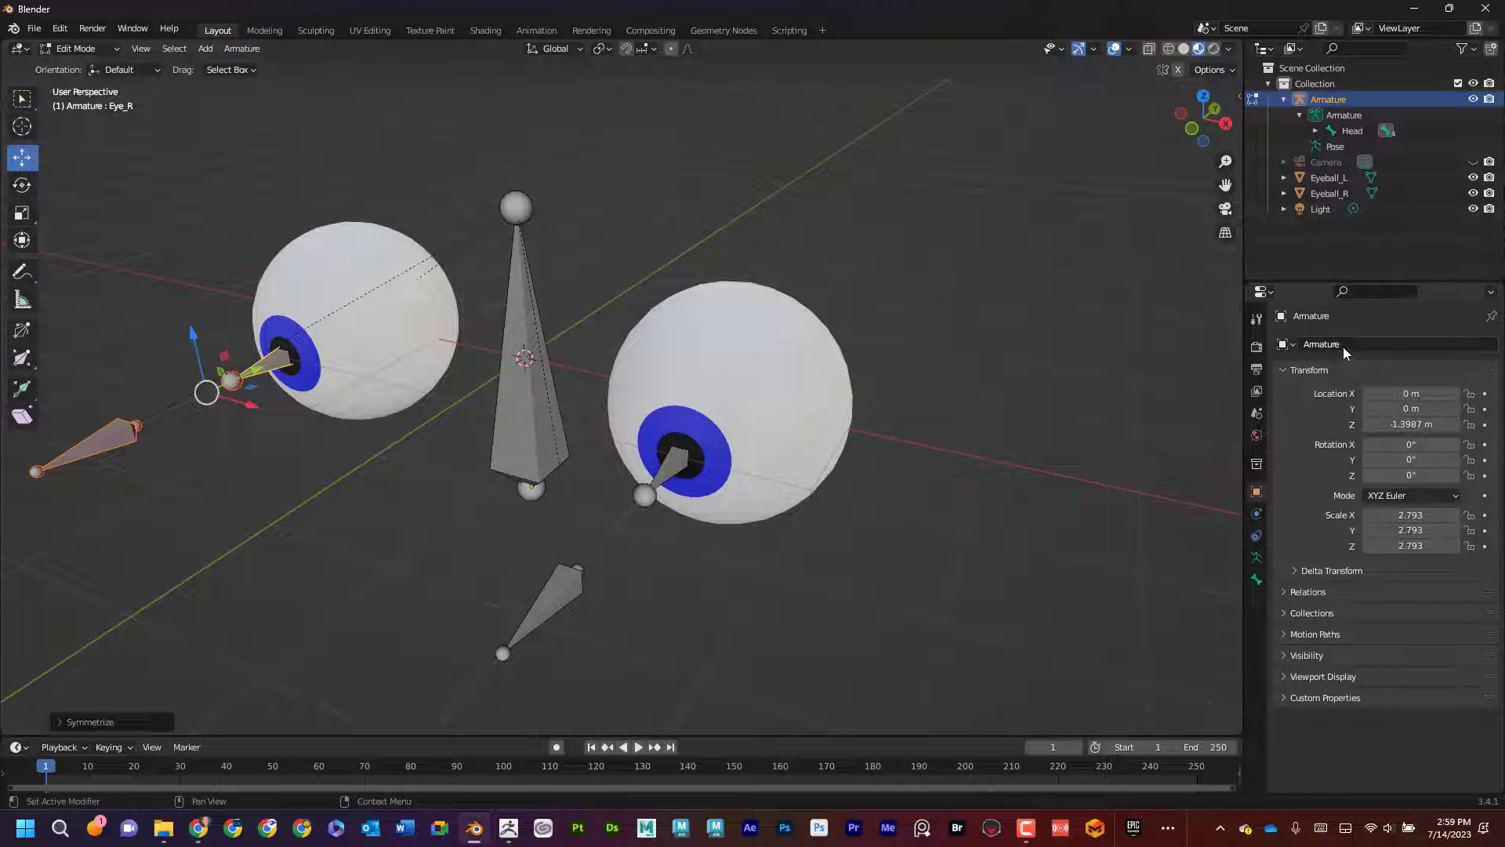
# Check the names of the mirrored eye bone and the mirrored eye-target bone in the bone properties
pyautogui.click(278, 362)
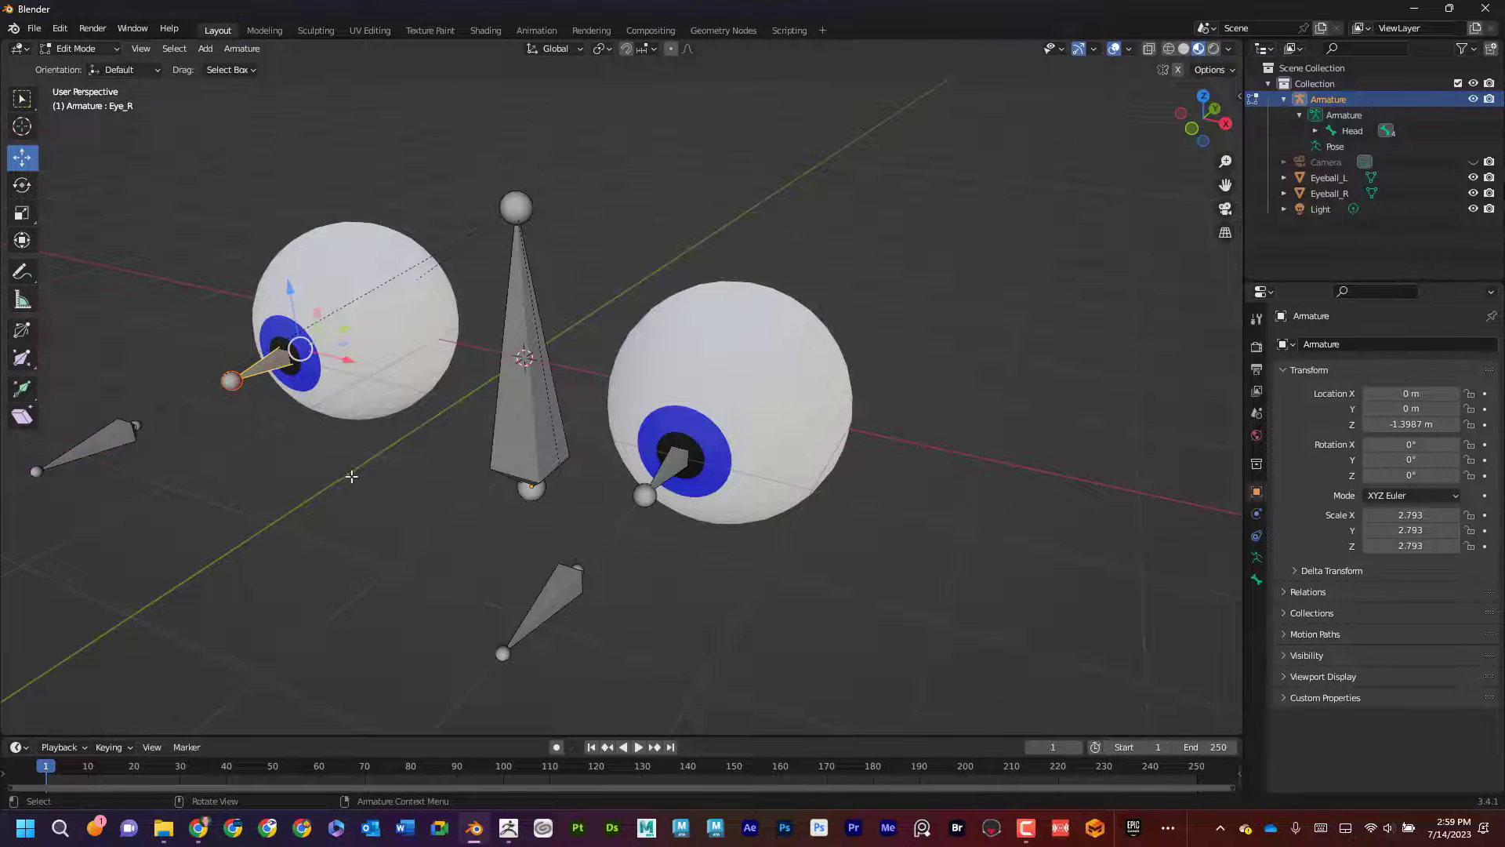
pyautogui.moveTo(278, 362); pyautogui.dragTo(1190, 310, button='middle')
pyautogui.keyDown('alt'); pyautogui.scroll(-1, 550, 551); pyautogui.keyUp('alt')
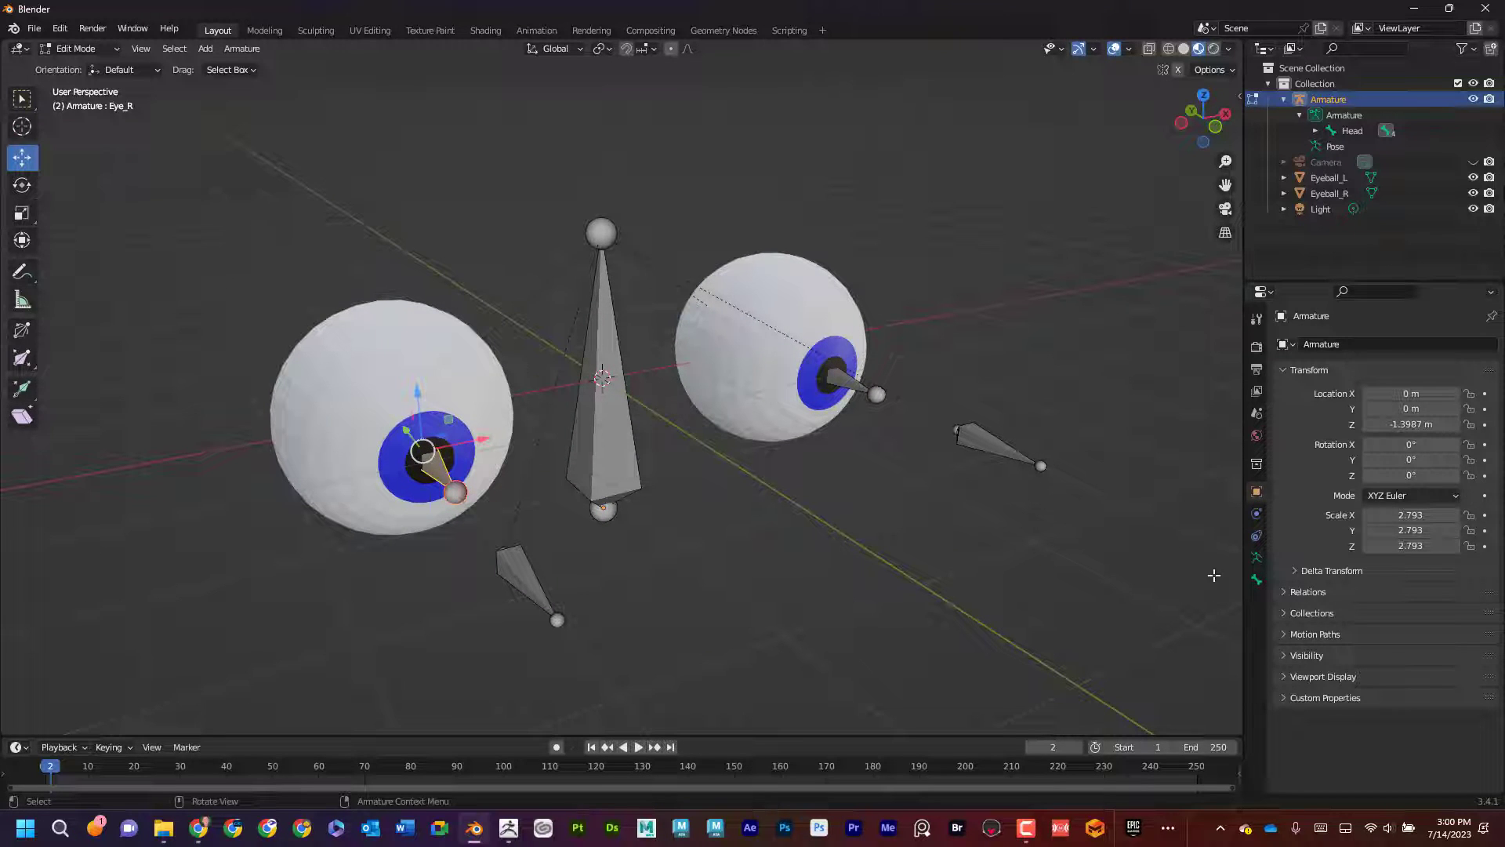
pyautogui.click(1256, 578)
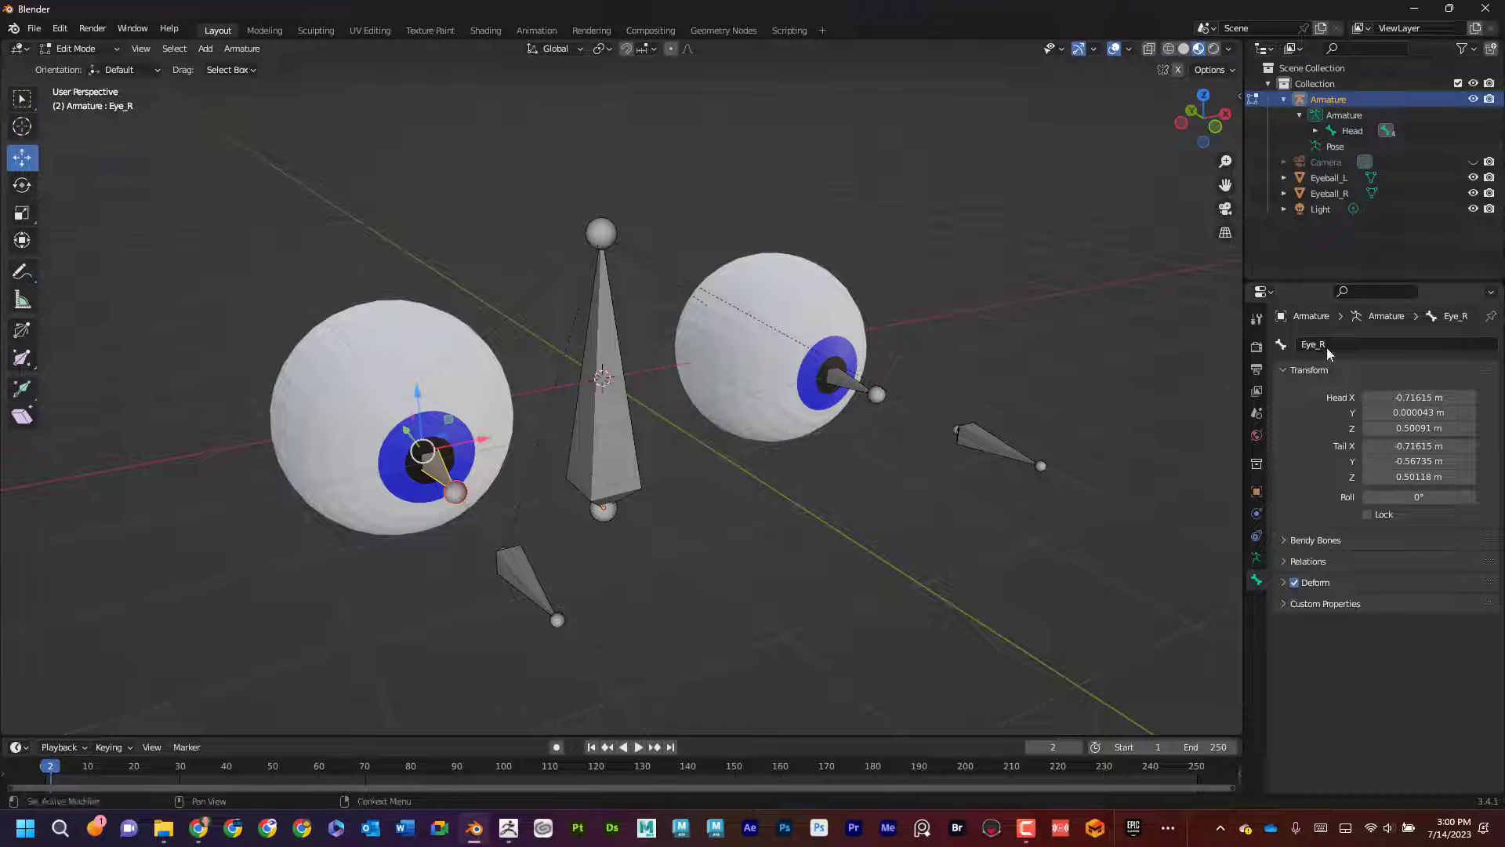
pyautogui.click(511, 571)
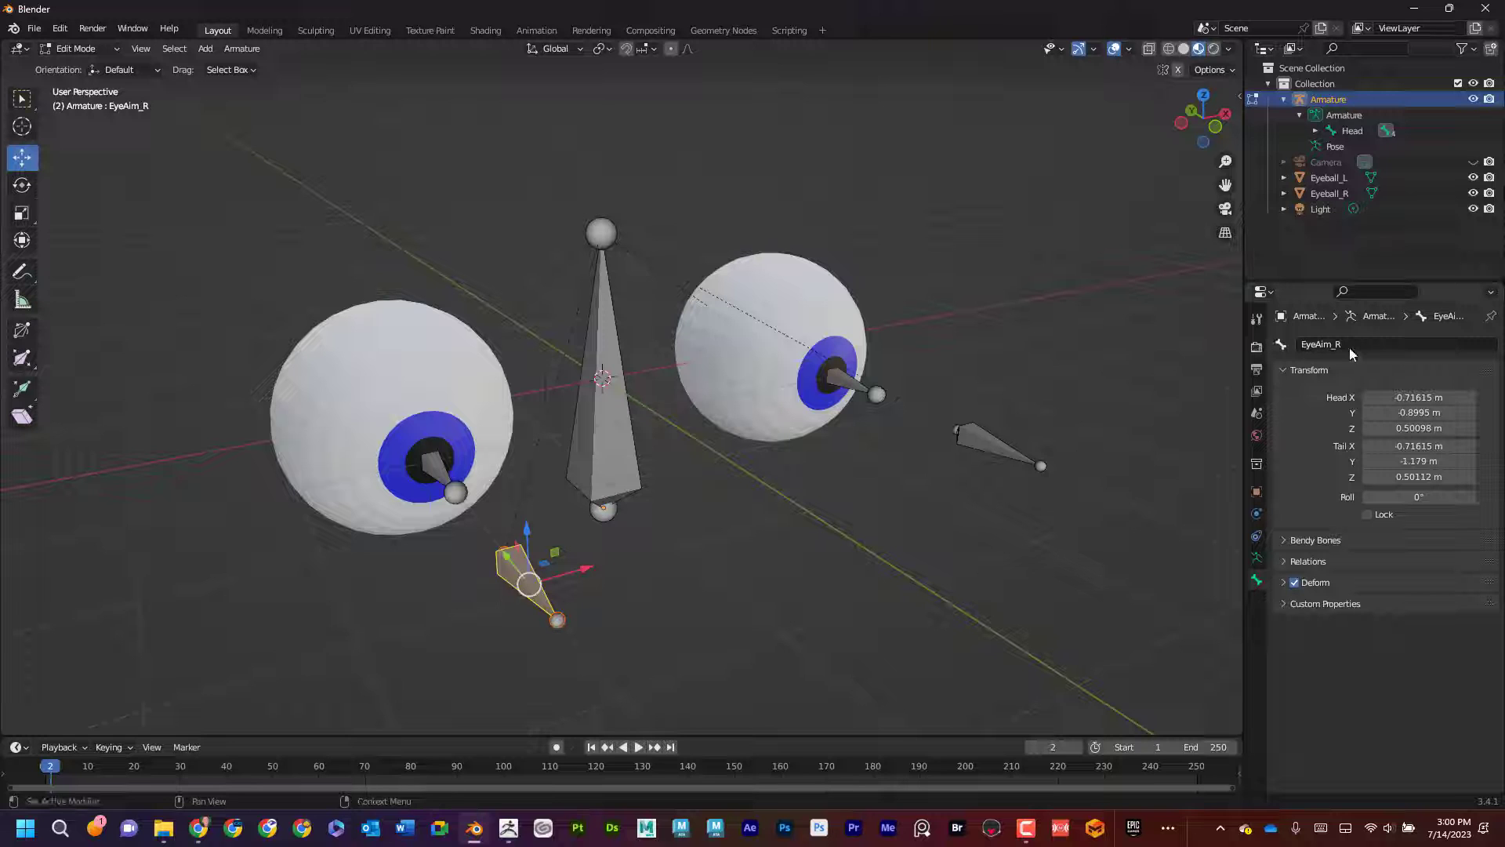
# Try moving the EyeAim_R bone in Edit Mode to test the tracking, and undo the move
pyautogui.moveTo(850, 595); pyautogui.dragTo(219, 497, button='middle')
pyautogui.moveTo(259, 463); pyautogui.dragTo(488, 269)
pyautogui.hotkey('ctrl', 'z')
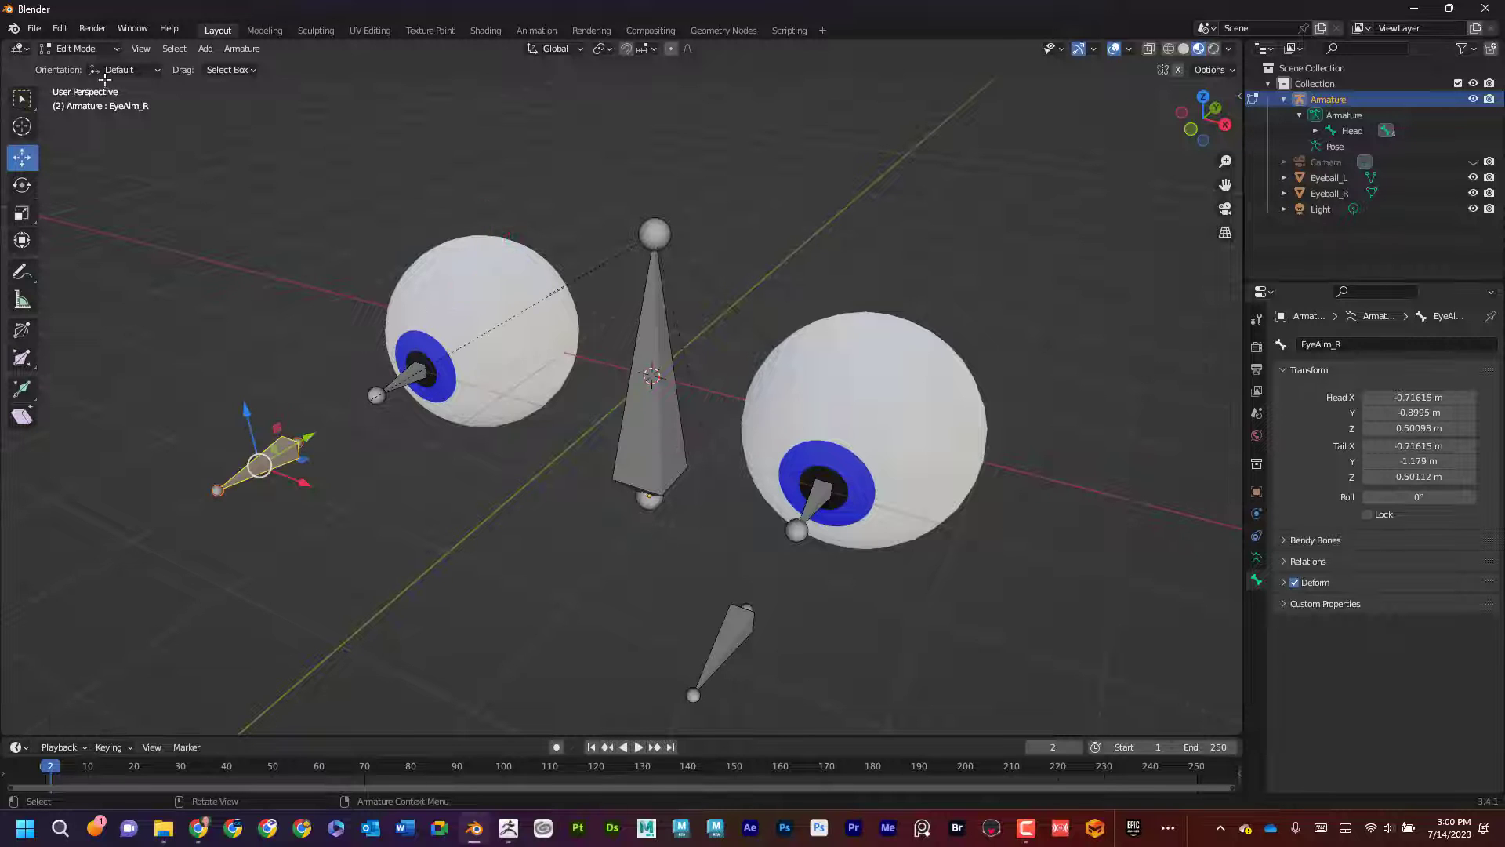
# Switch to Pose Mode, test the right eye's tracking by moving EyeAim_R slightly, and undo the move
pyautogui.click(78, 48)
pyautogui.click(96, 102)
pyautogui.scroll(2, 221, 447)
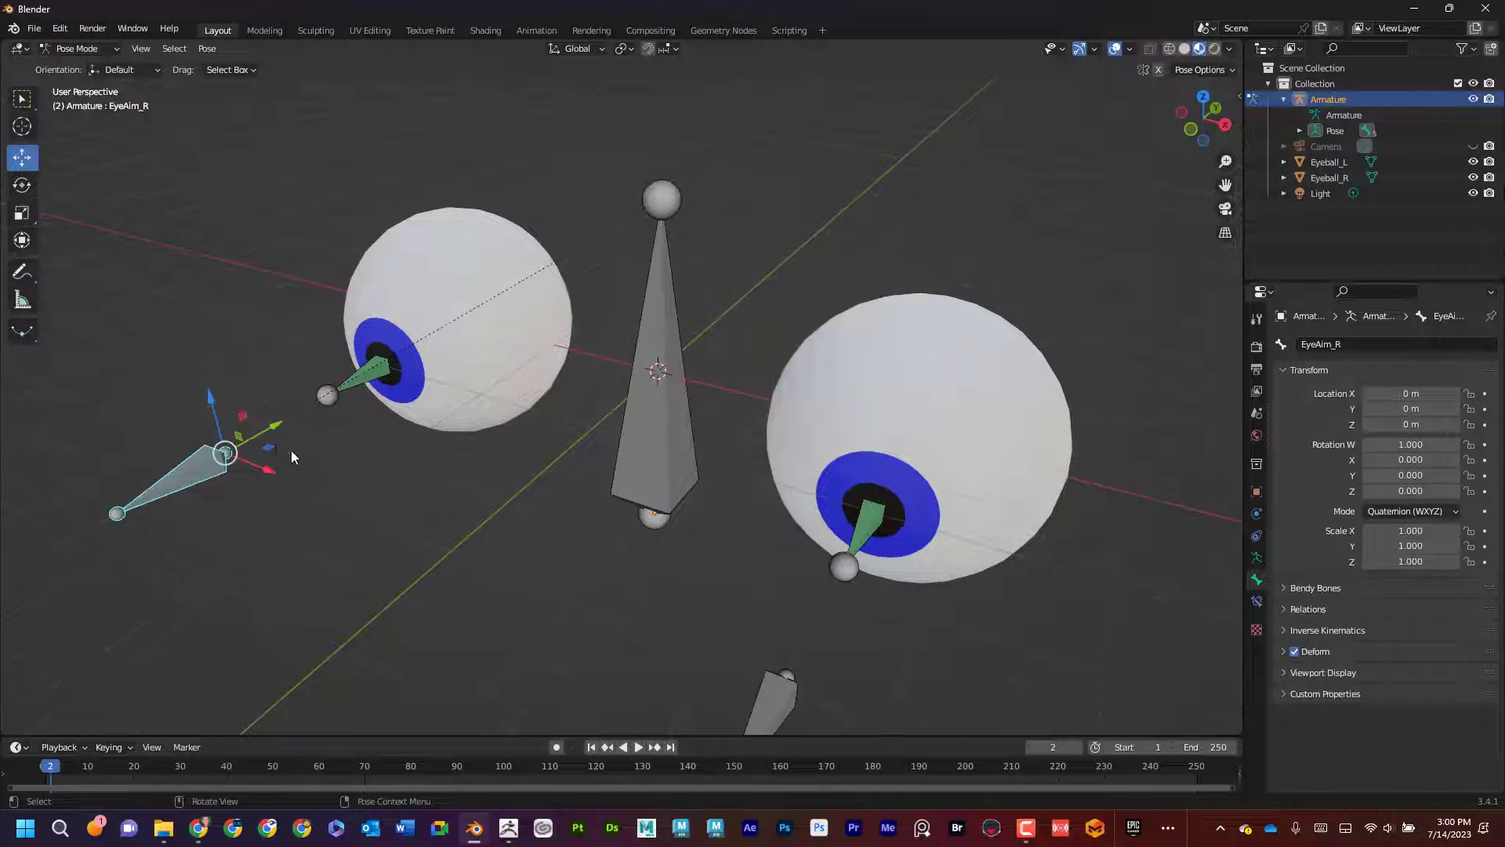
pyautogui.moveTo(225, 453); pyautogui.dragTo(223, 404)
pyautogui.hotkey('ctrl', 'z')
pyautogui.scroll(-3, 434, 501)
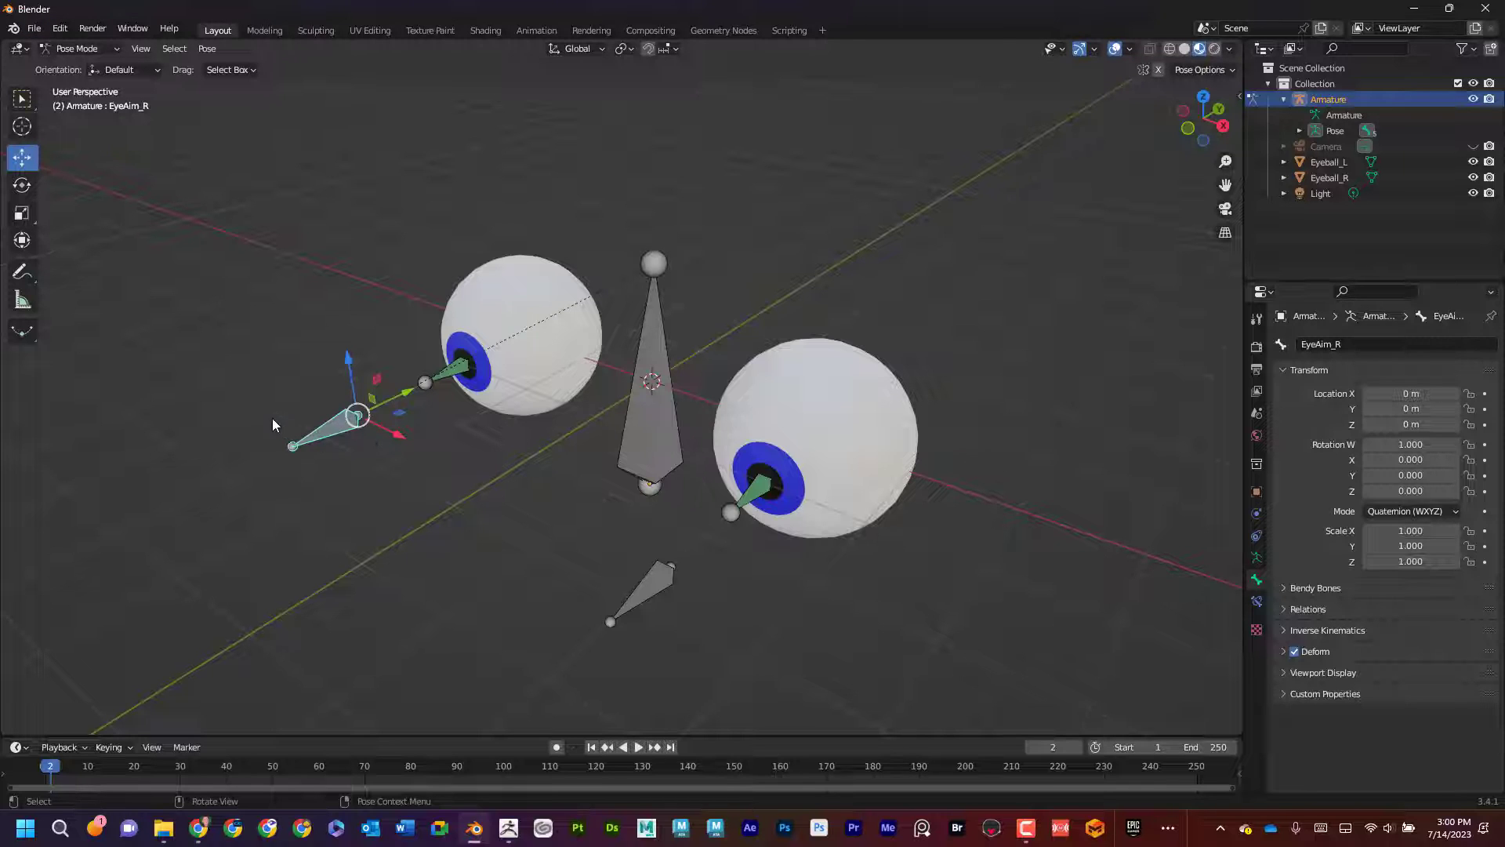
# Select both eye-target bones, move them together to test the eye tracking, and clear their location
pyautogui.moveTo(266, 420); pyautogui.dragTo(616, 625)
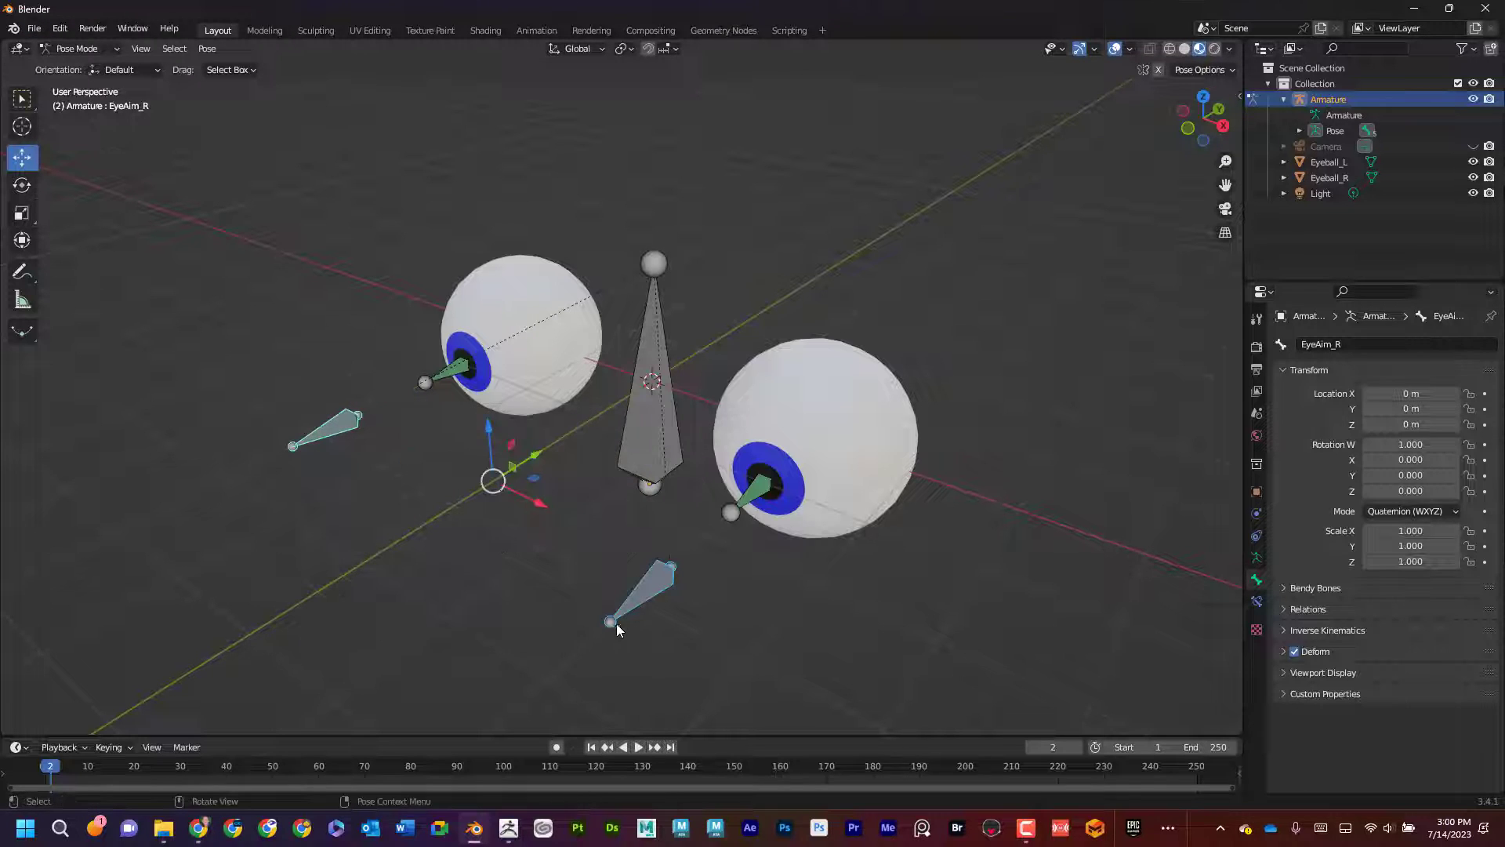
pyautogui.moveTo(503, 475); pyautogui.dragTo(521, 447)
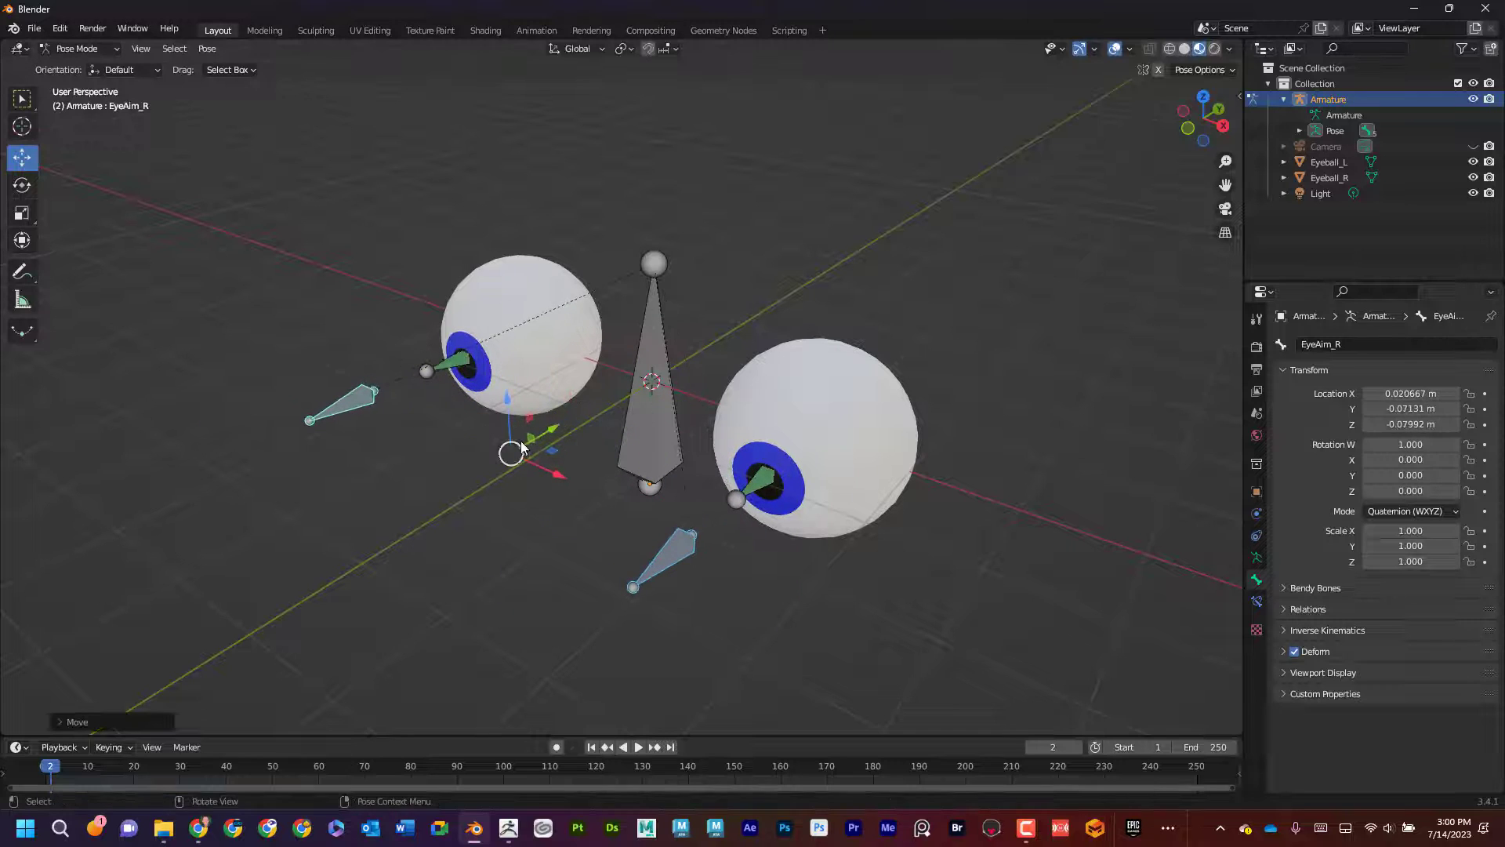
pyautogui.hotkey('alt', 'g')
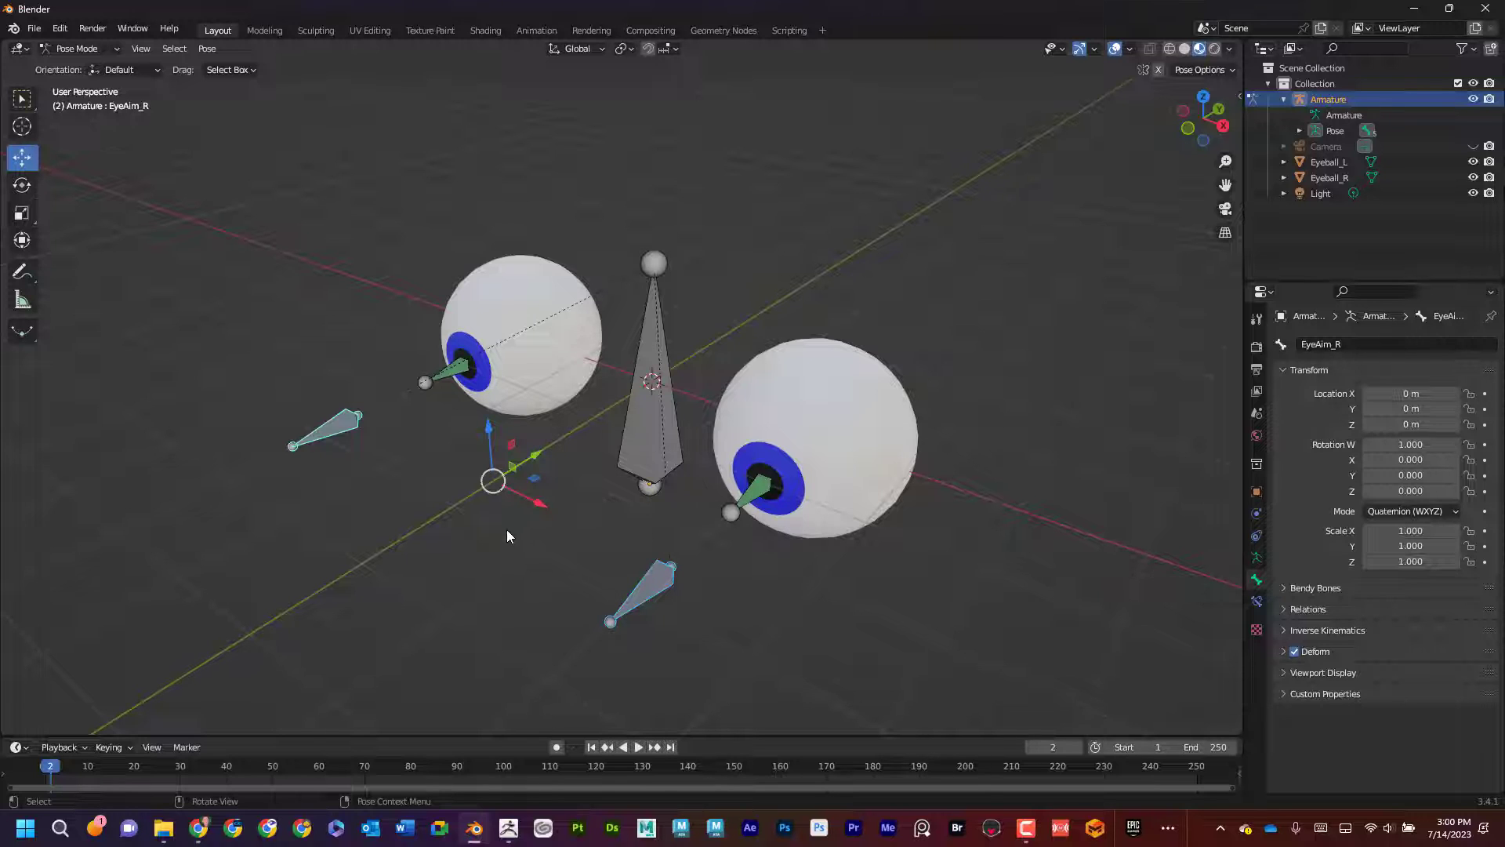
# In Edit Mode, select both eye-target bones, EyeAim_L and EyeAim_R, and snap the 3D cursor to the selection
pyautogui.moveTo(507, 531); pyautogui.dragTo(492, 531, button='middle')
pyautogui.click(84, 48)
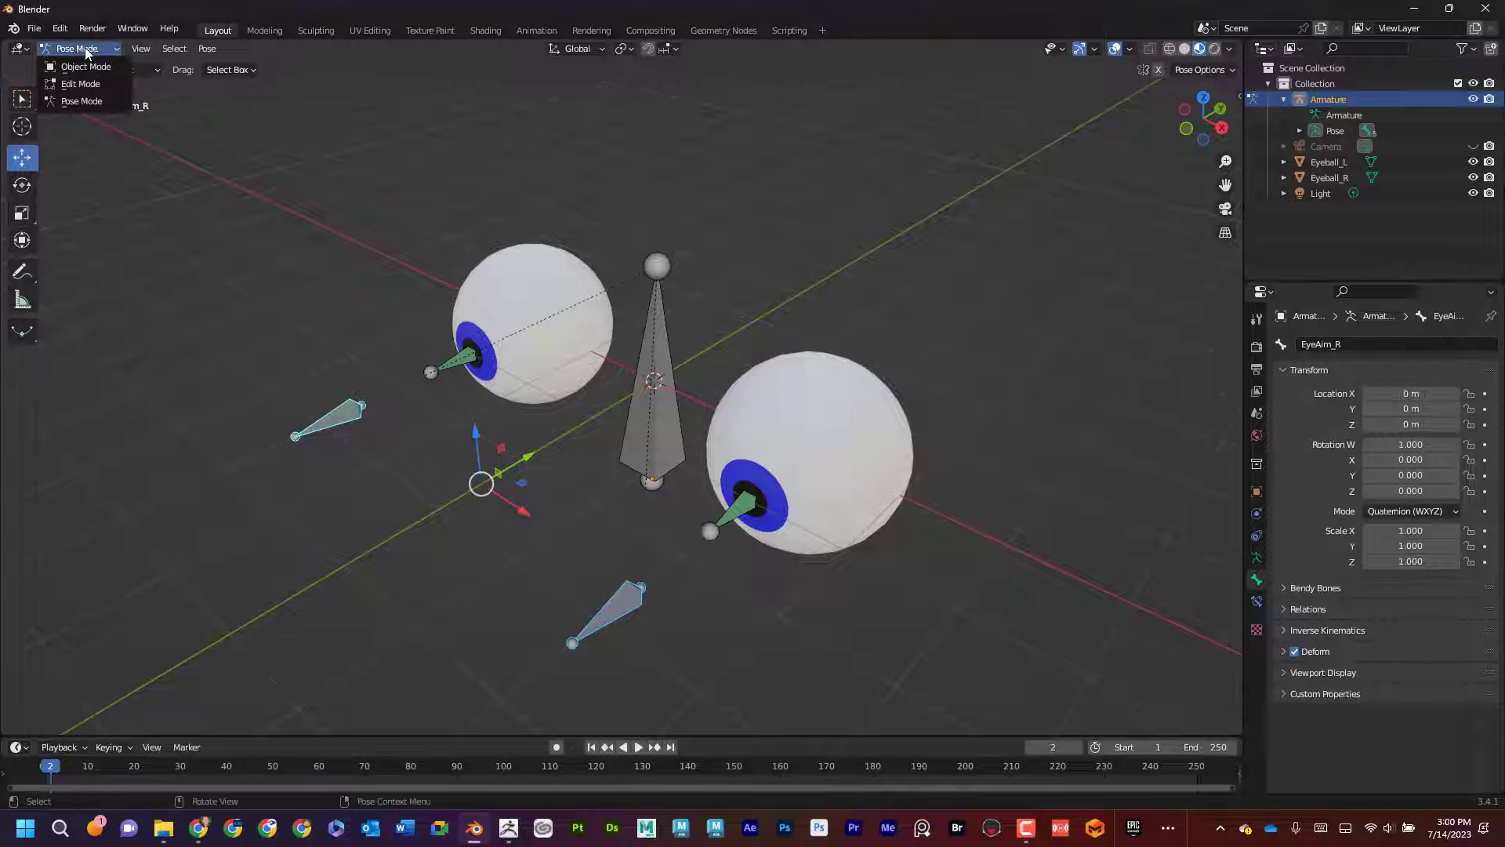
pyautogui.click(81, 85)
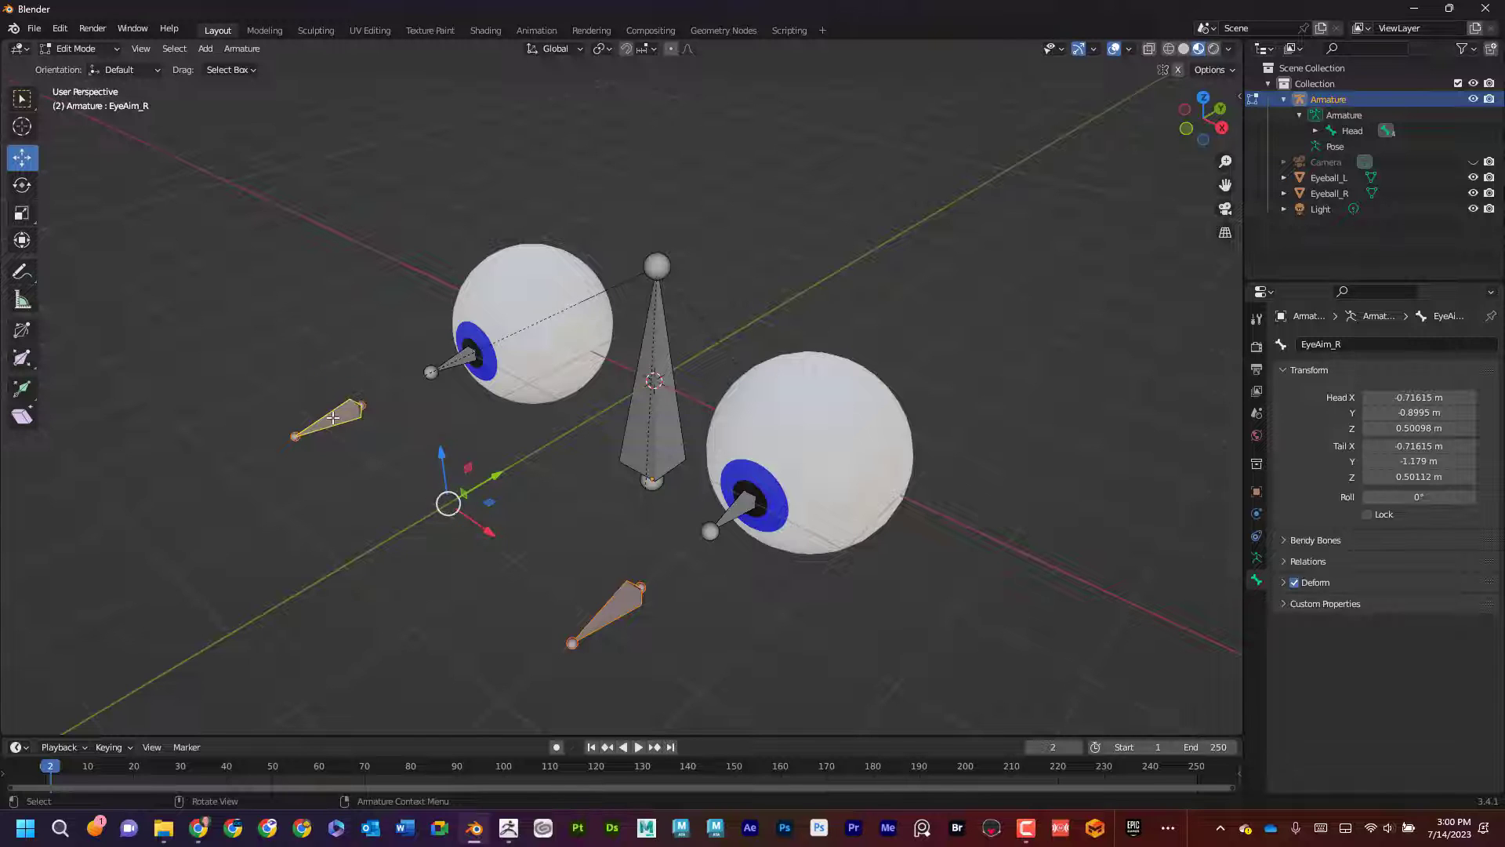
pyautogui.hotkey('ctrl', 'z')
pyautogui.keyDown('shift'); pyautogui.click(607, 611); pyautogui.keyUp('shift')
pyautogui.moveTo(521, 523); pyautogui.dragTo(549, 509, button='middle')
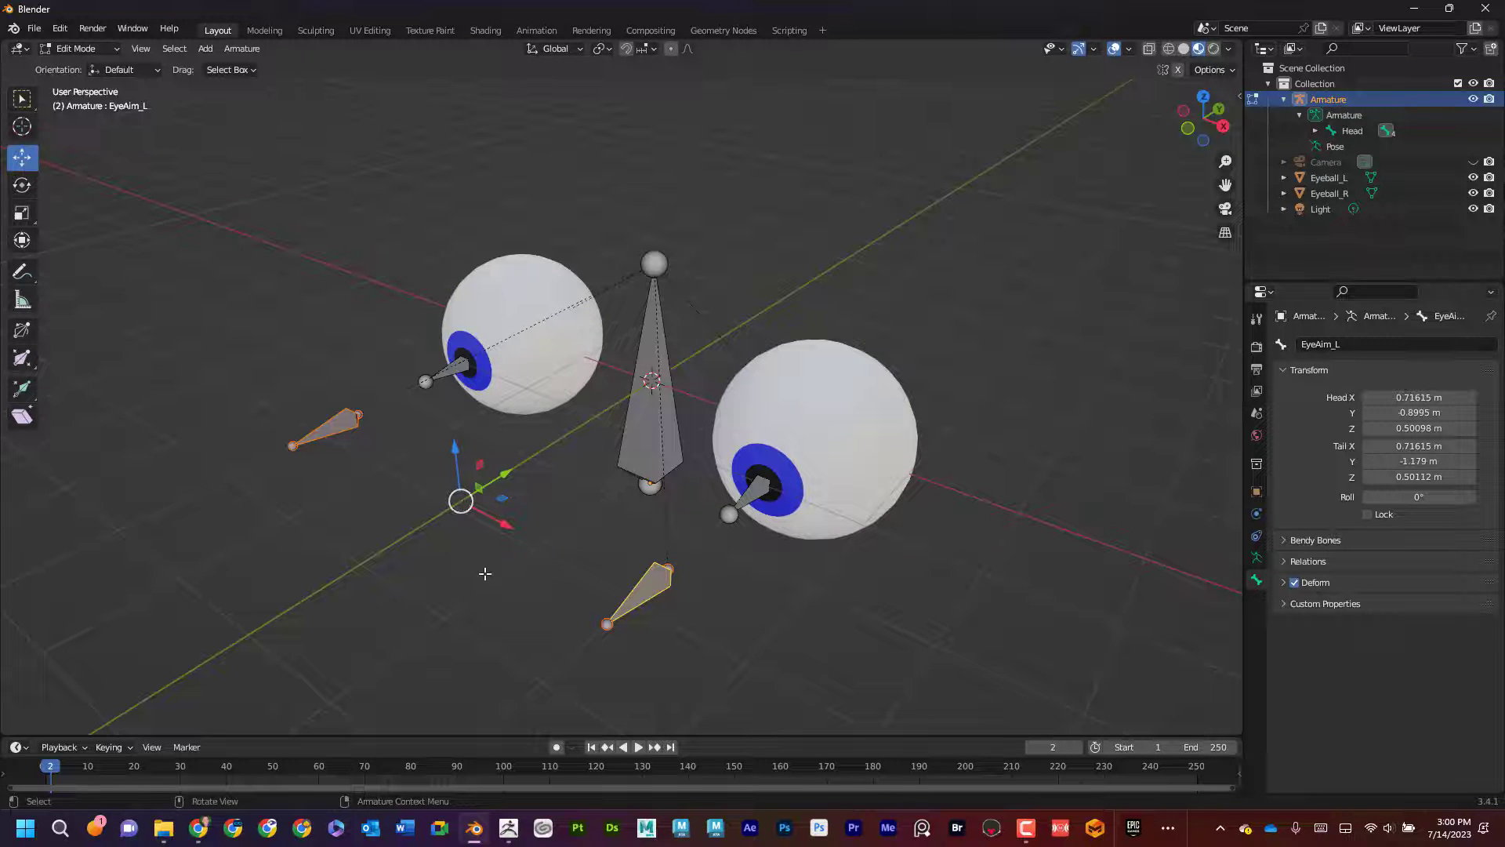
pyautogui.hotkey('shift', 's')
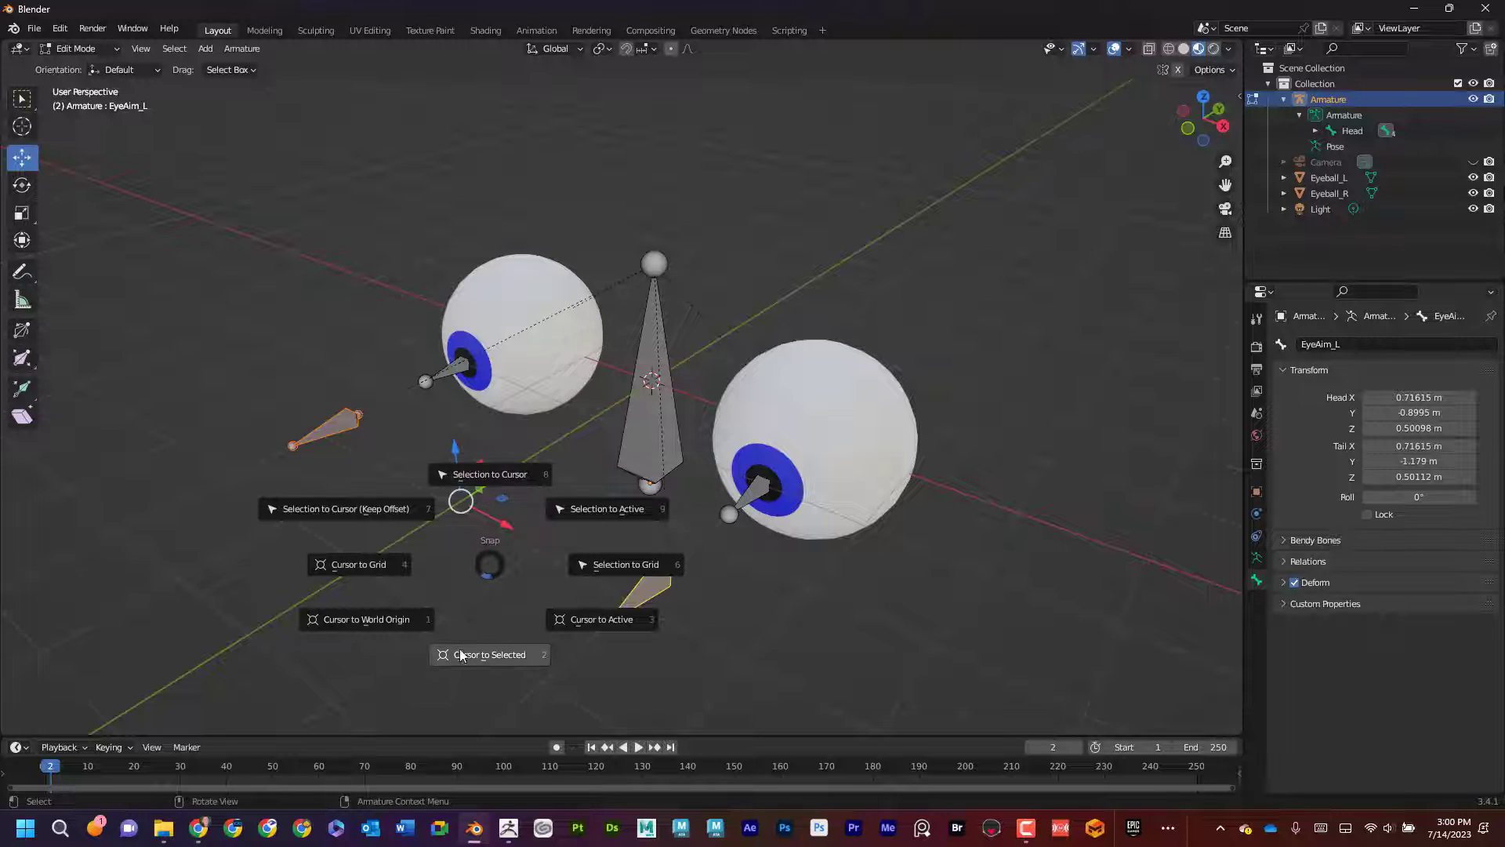
pyautogui.click(488, 654)
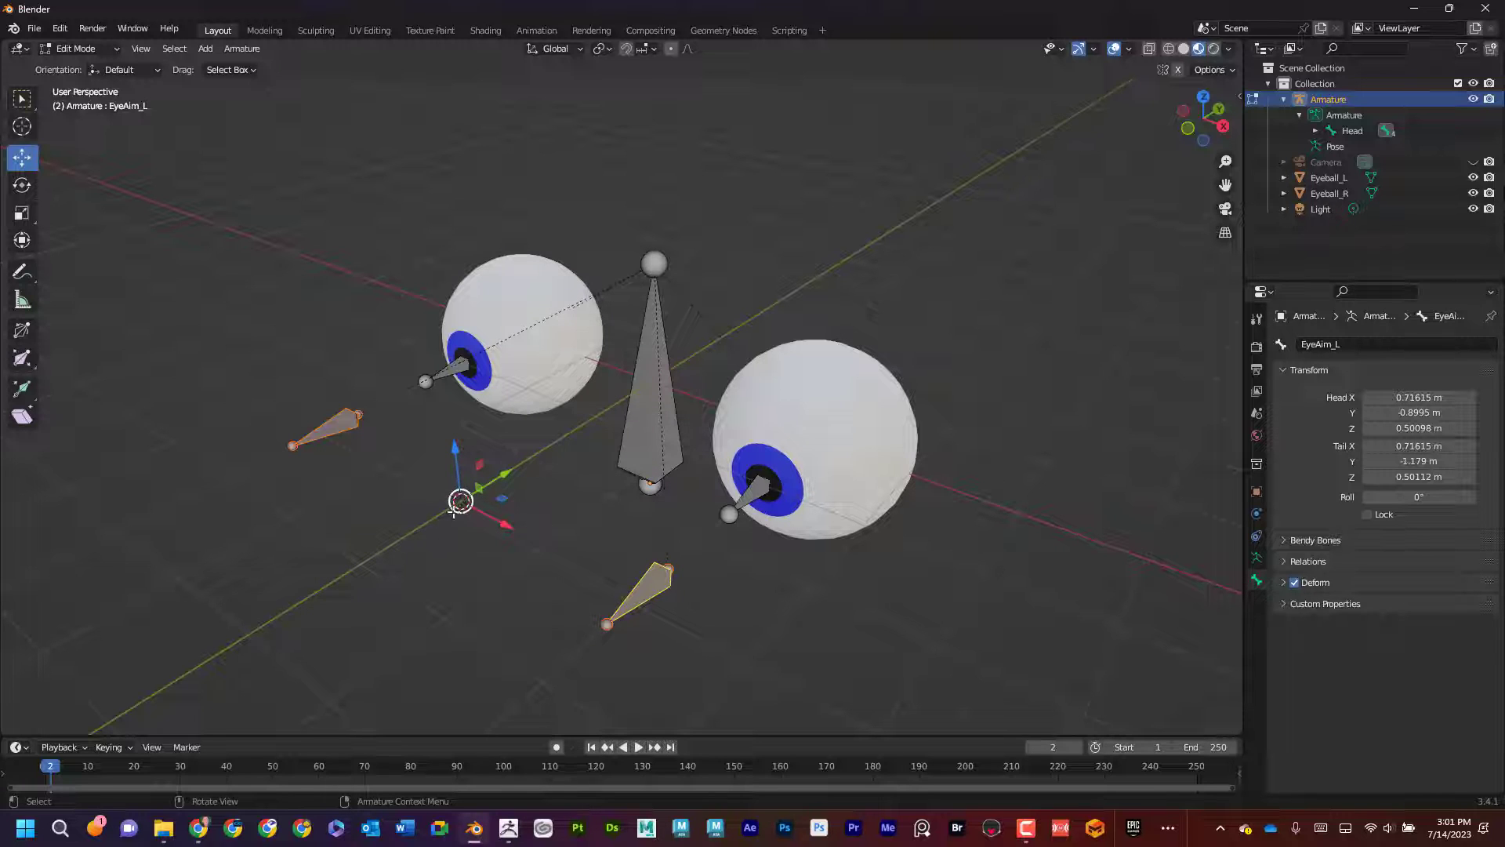
# Add a new bone at the 3D cursor between the two eye-target bones and rename it MasterAim
pyautogui.click(482, 574)
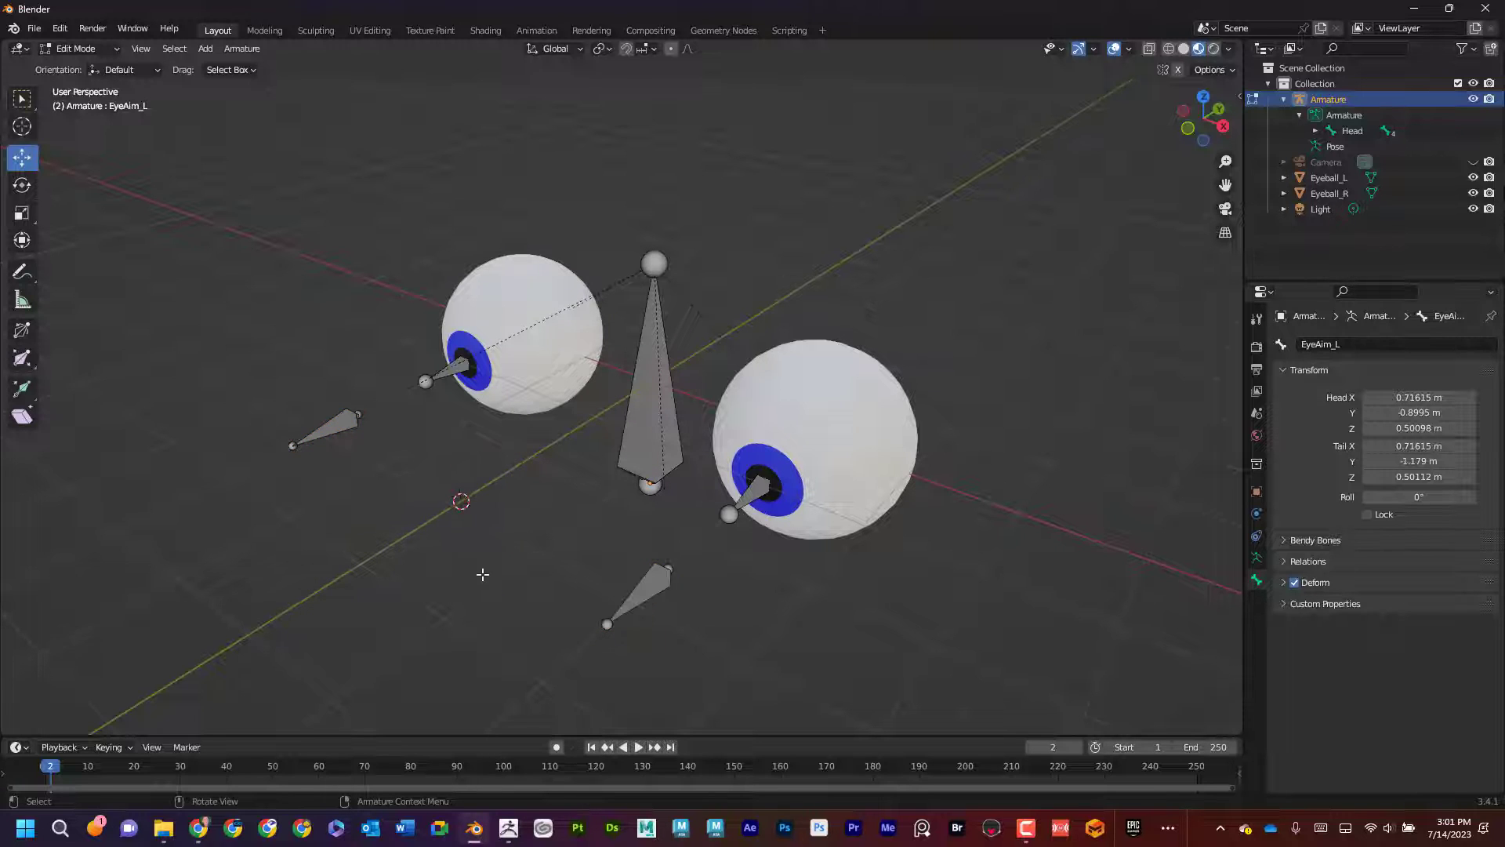
pyautogui.moveTo(482, 574); pyautogui.dragTo(563, 513, button='middle')
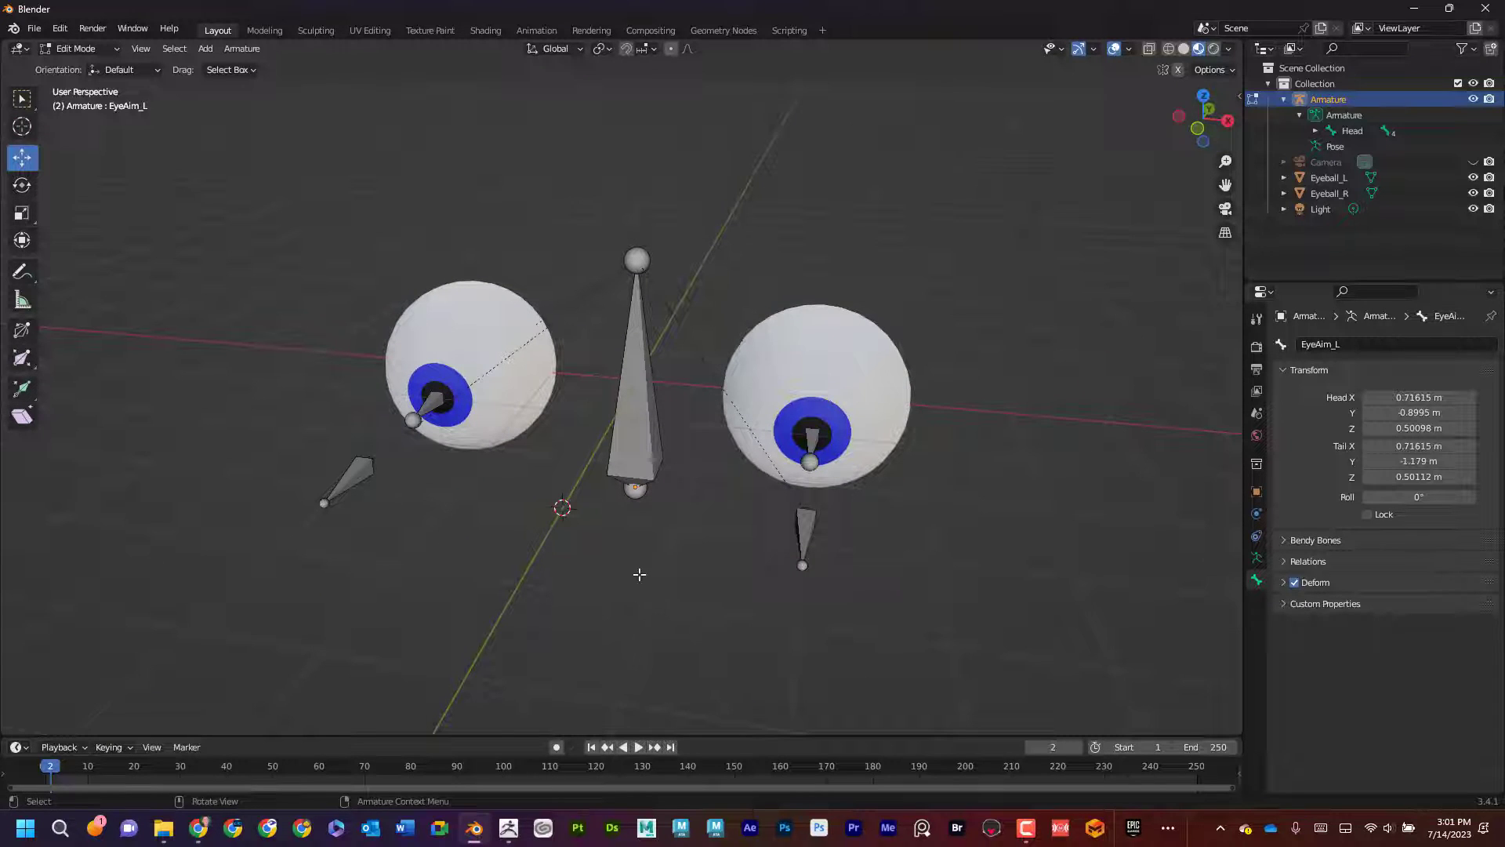
pyautogui.moveTo(640, 575); pyautogui.dragTo(525, 482, button='middle')
pyautogui.hotkey('shift', 'a')
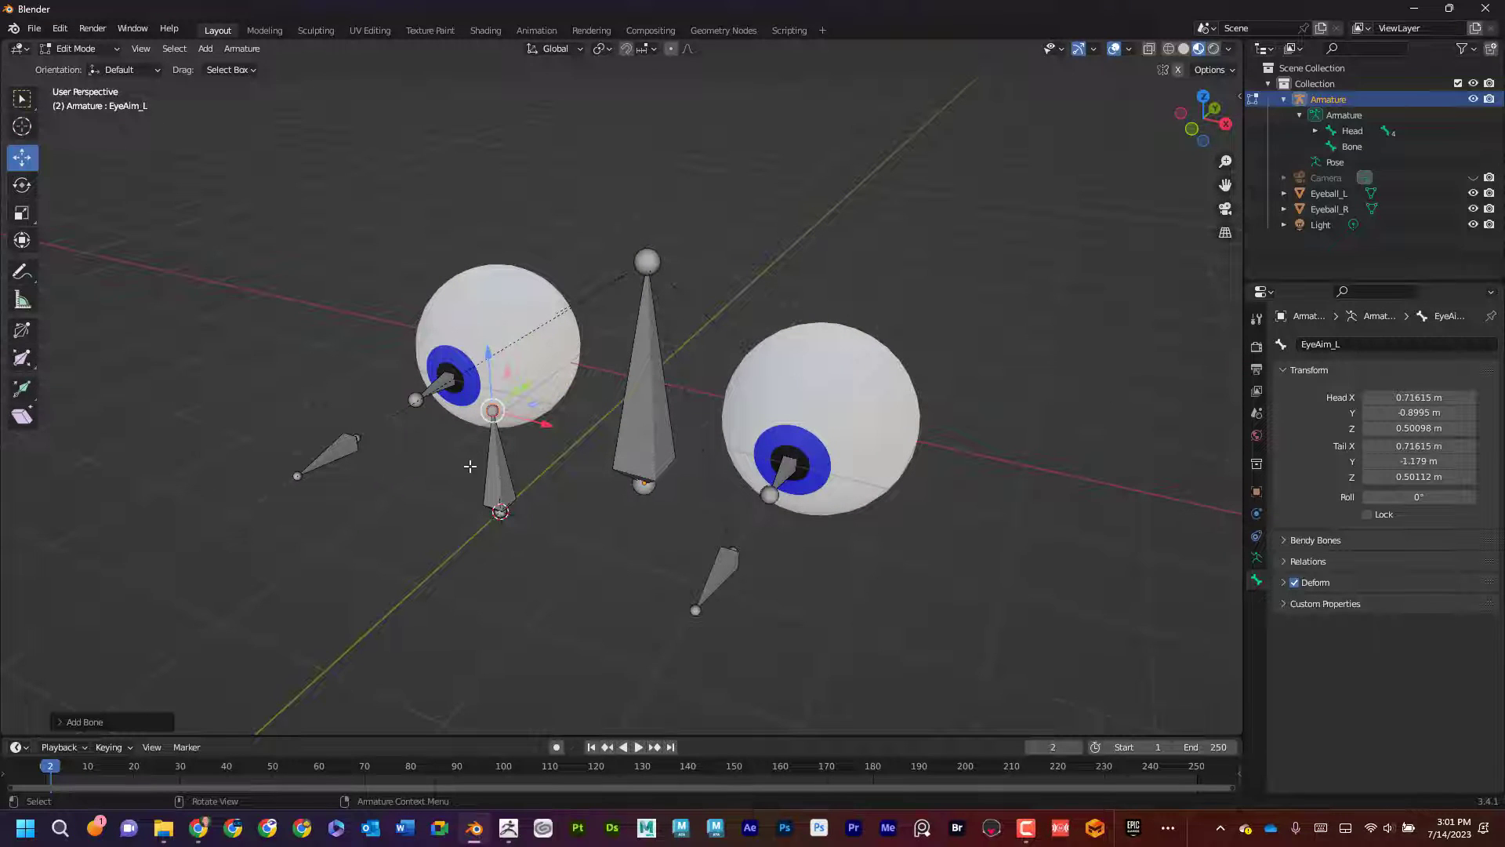
pyautogui.click(489, 473)
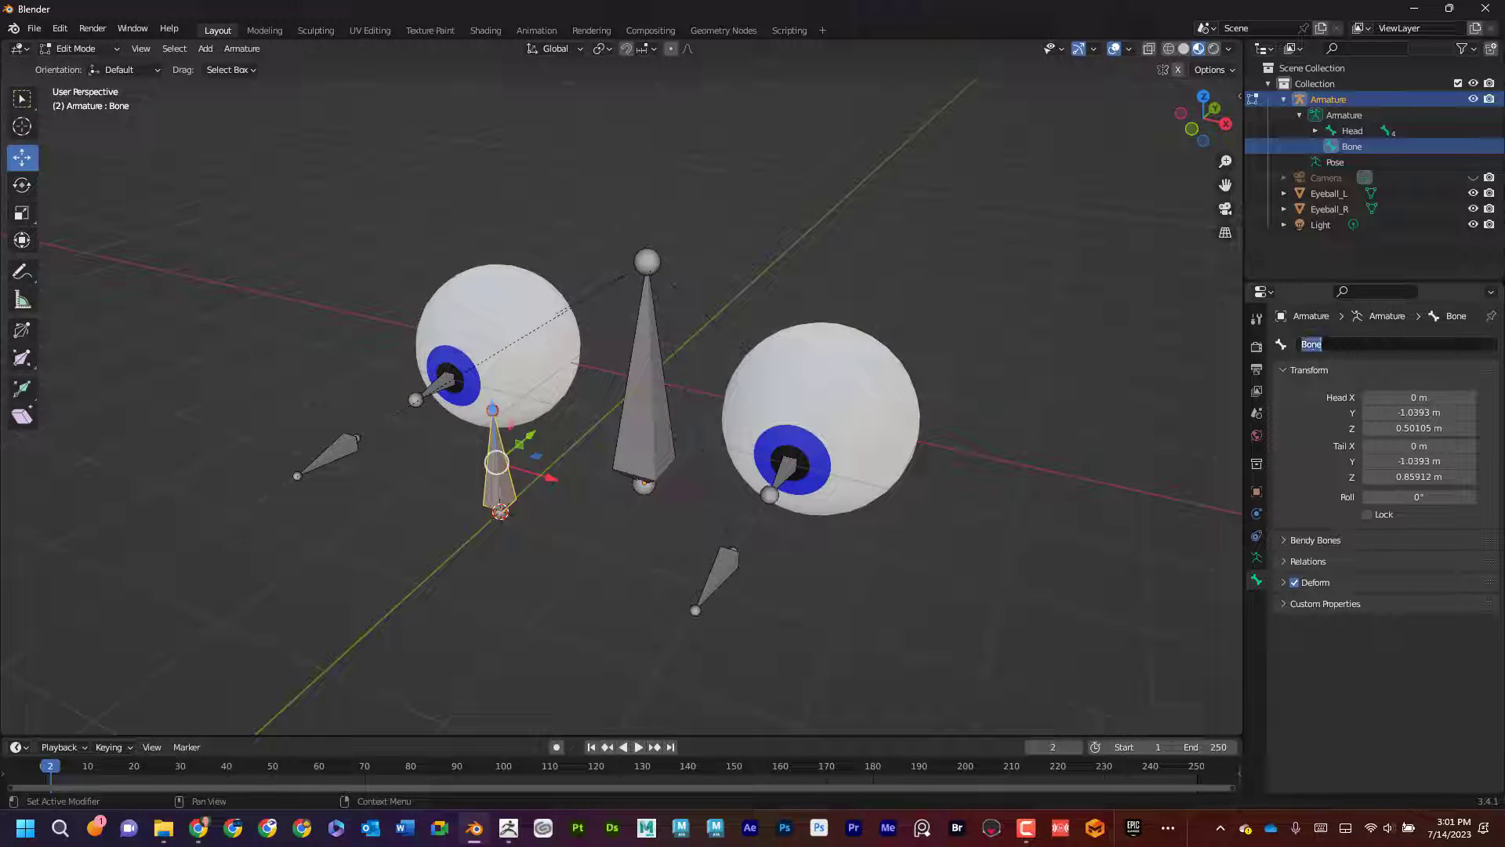
pyautogui.write('MasterAim')
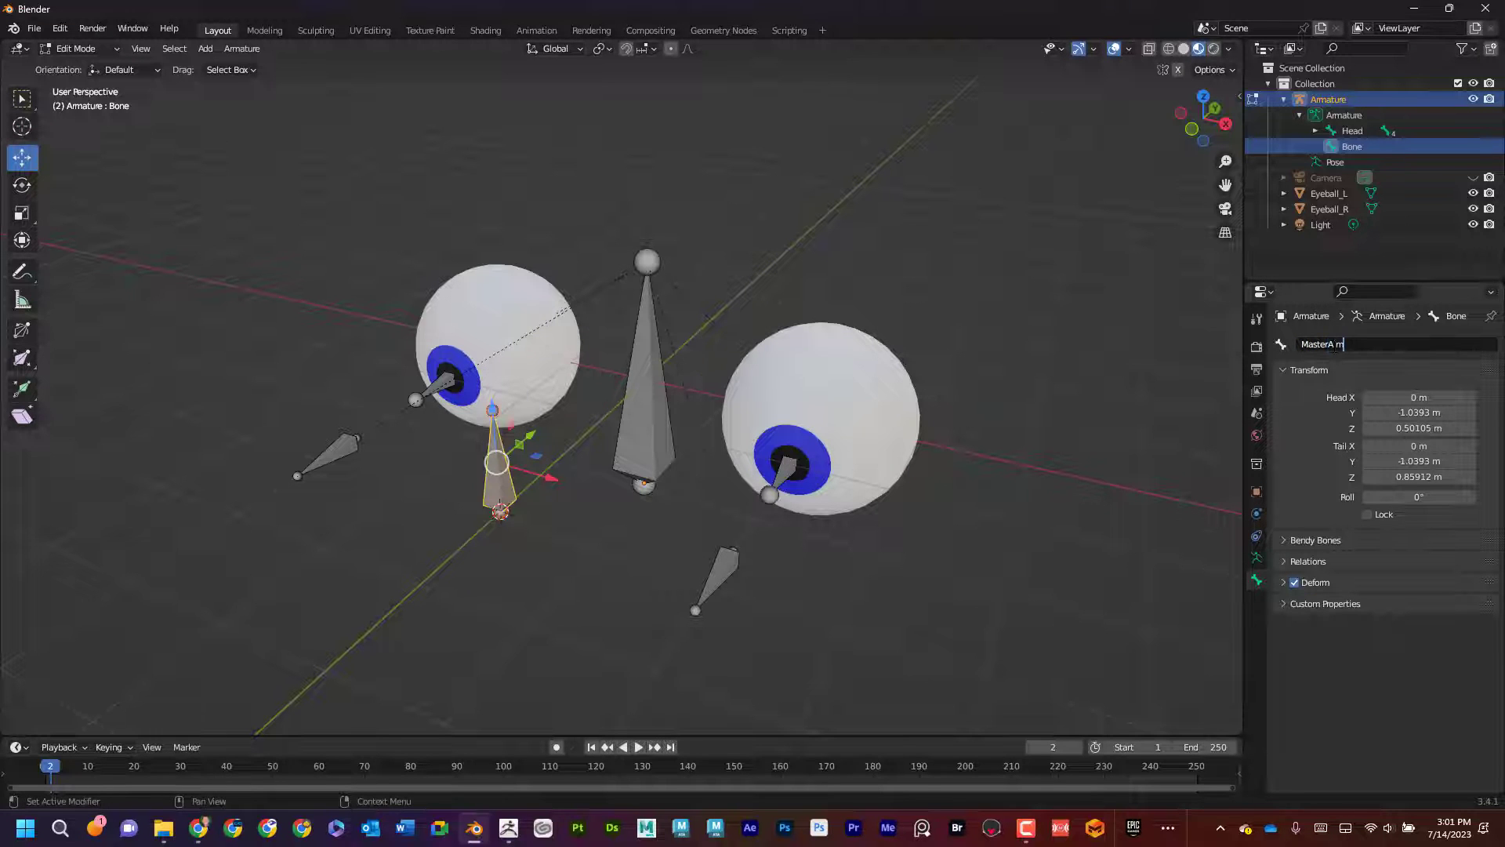
pyautogui.press('Return')
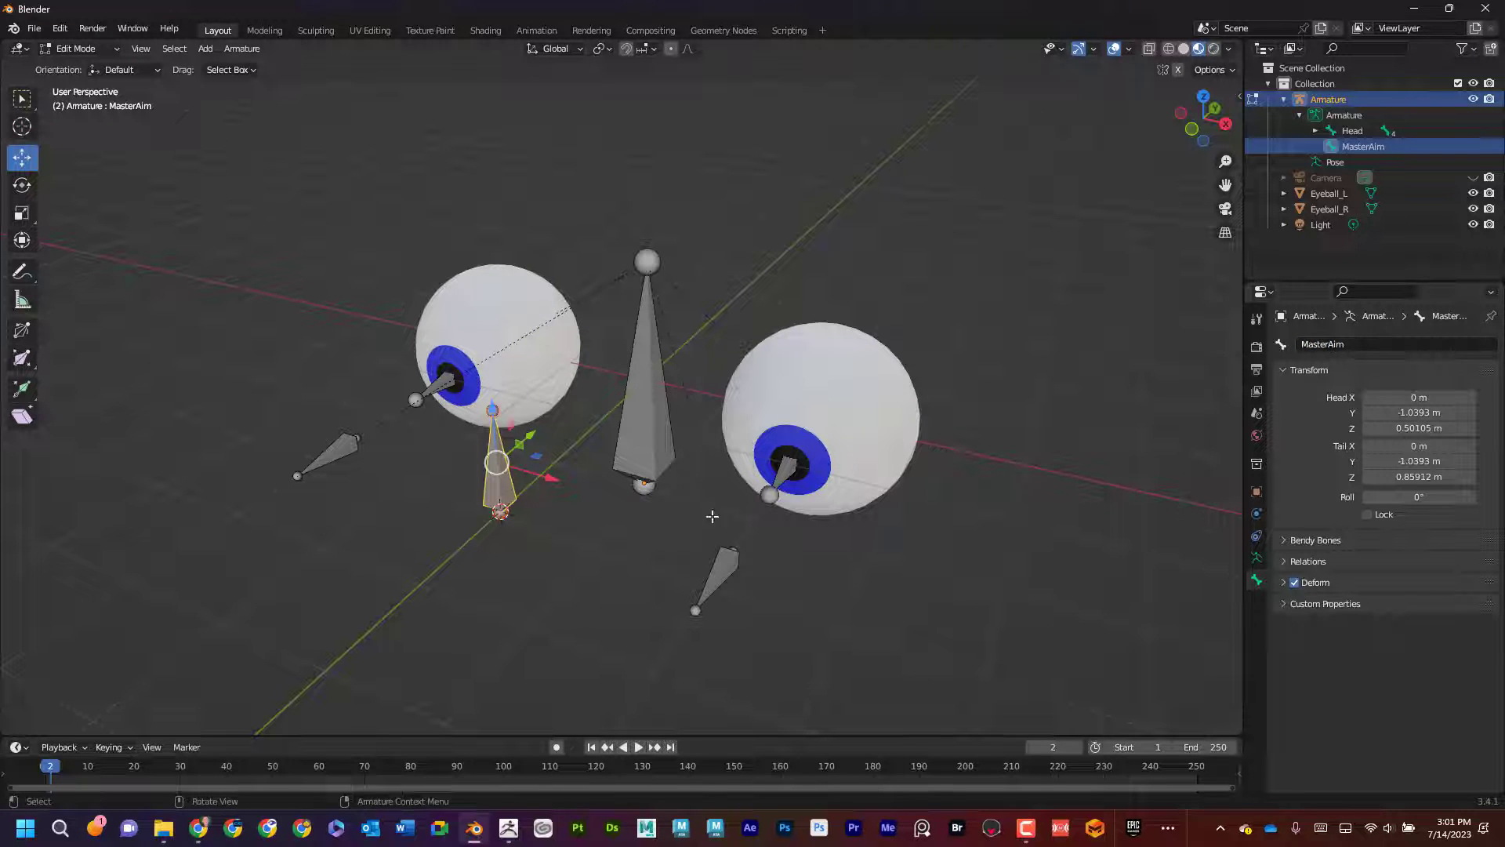
pyautogui.click(611, 616)
# Parent both eye-target bones to the MasterAim bone with Keep Offset
pyautogui.moveTo(611, 616); pyautogui.dragTo(658, 584, button='middle')
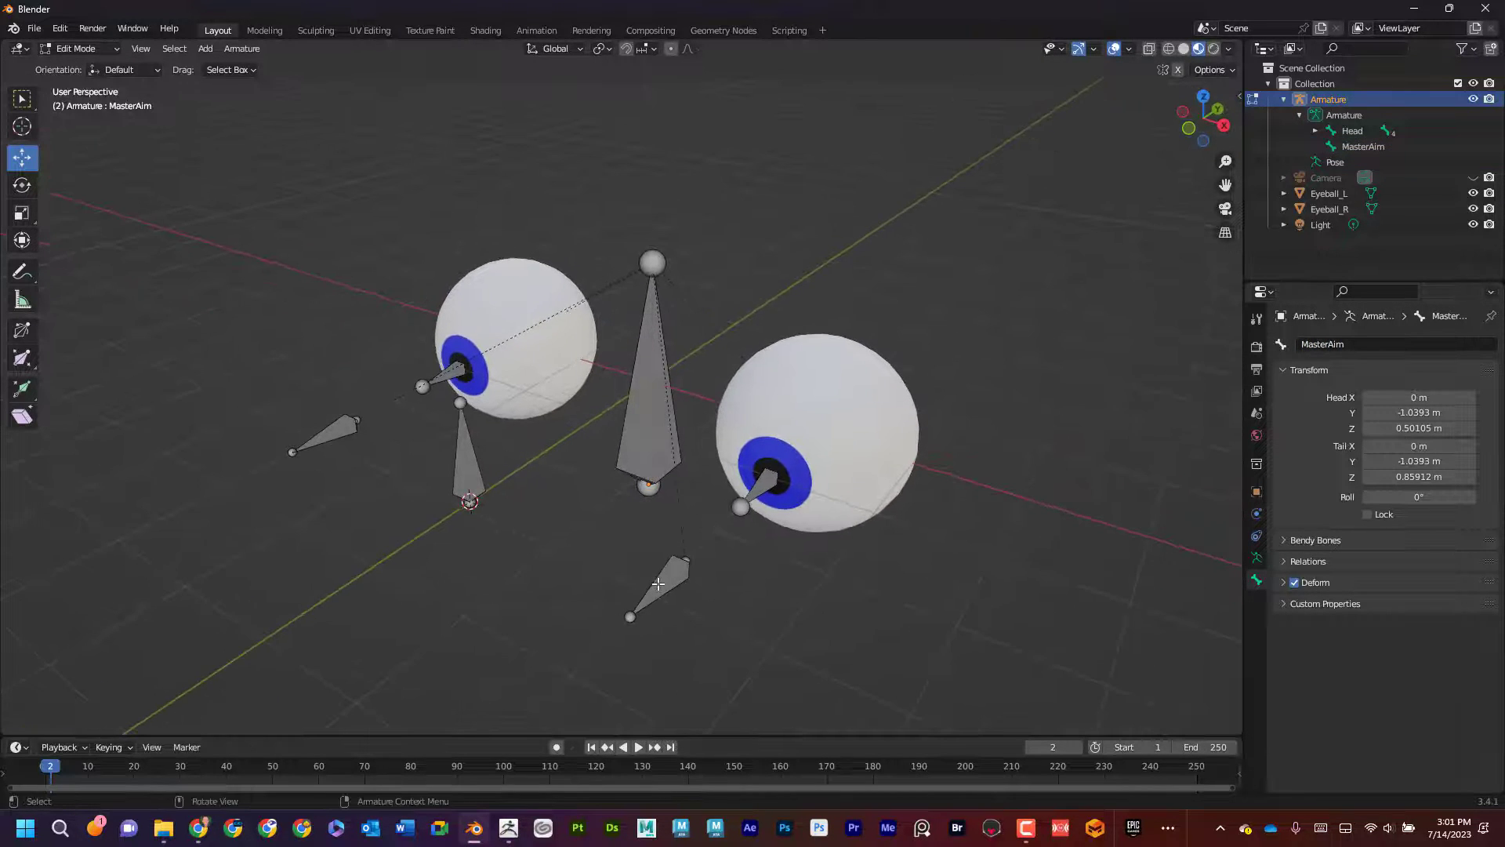
pyautogui.click(663, 585)
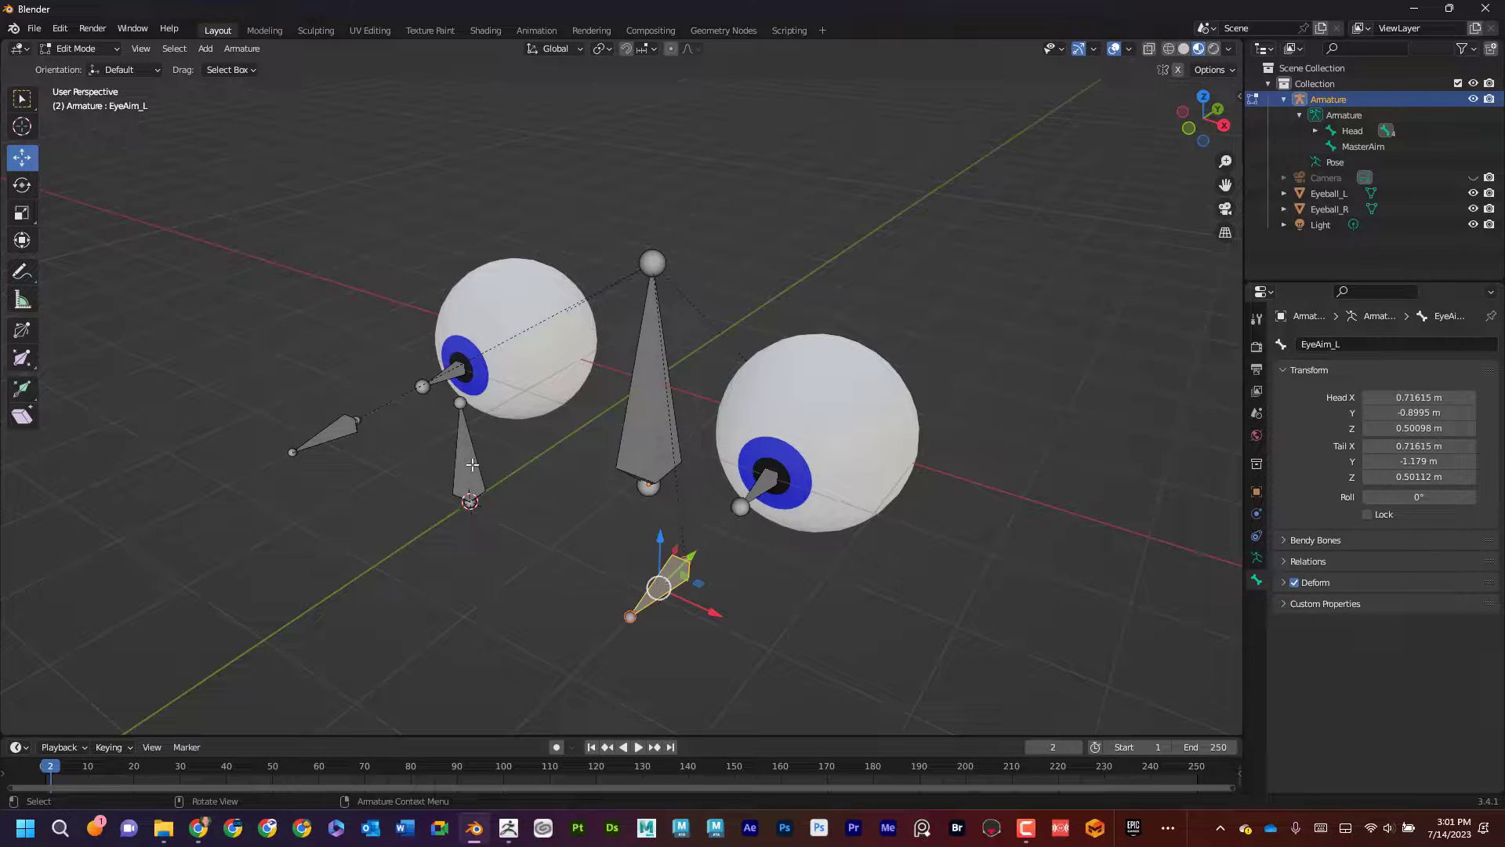
pyautogui.moveTo(569, 561)
pyautogui.mouseDown(button='middle')
pyautogui.moveTo(624, 568)
pyautogui.moveTo(551, 563)
pyautogui.moveTo(558, 553)
pyautogui.mouseUp(button='middle')
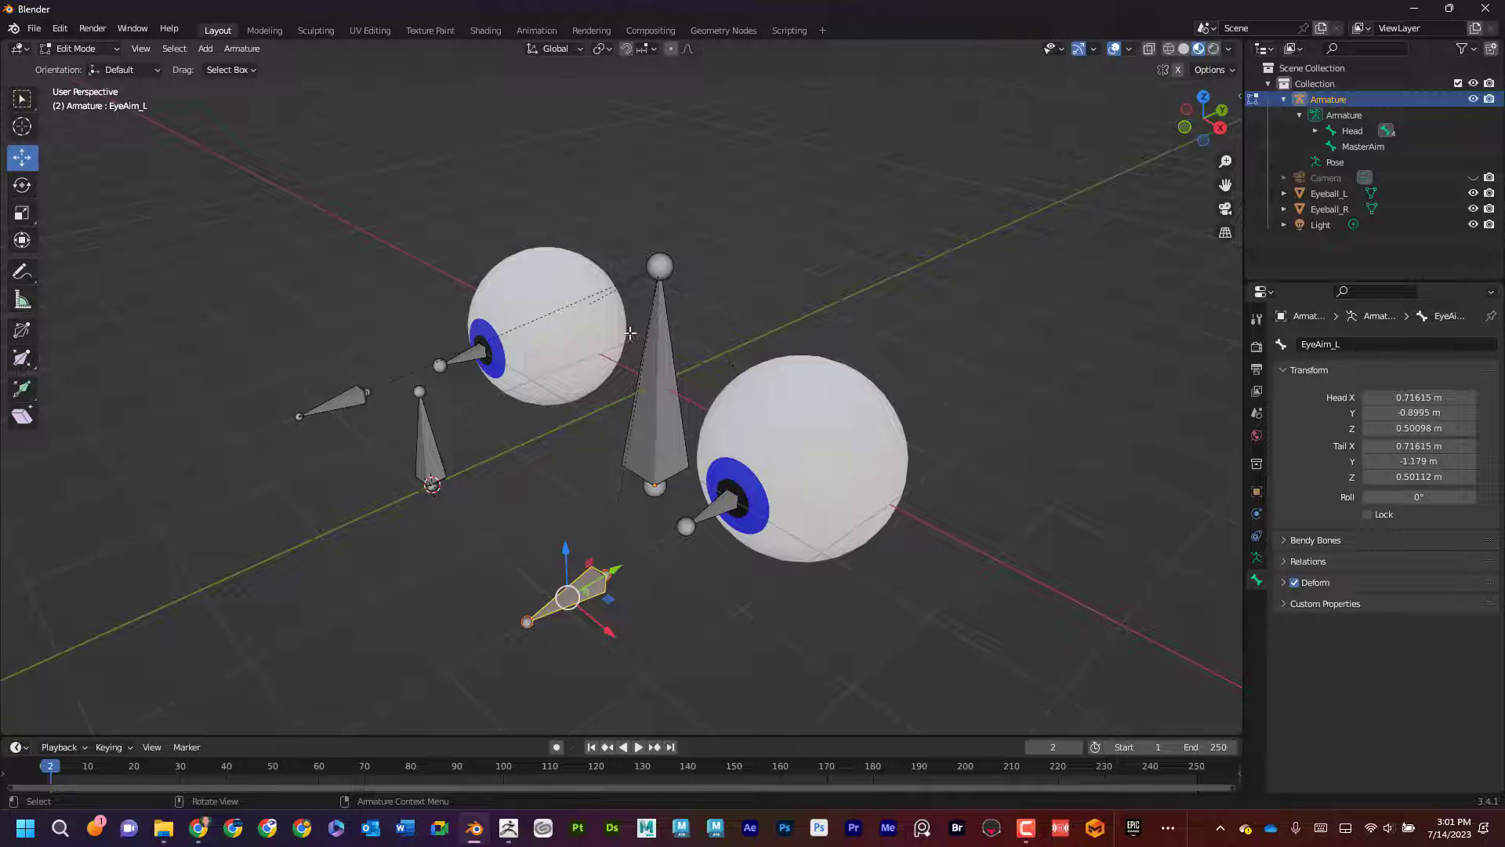
pyautogui.moveTo(616, 387); pyautogui.dragTo(505, 487, button='middle')
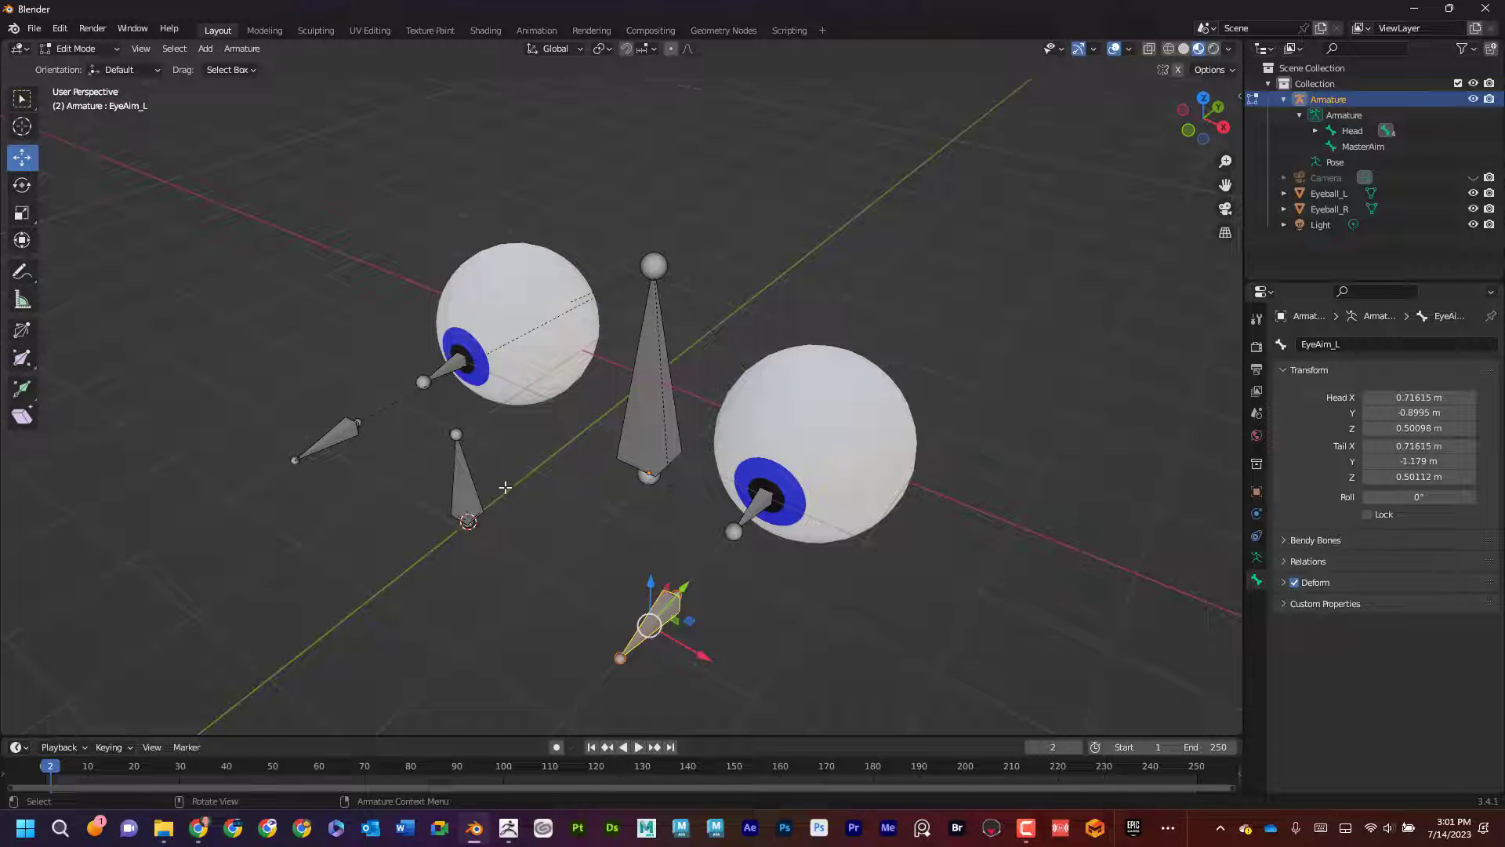
pyautogui.click(339, 440)
pyautogui.keyDown('shift'); pyautogui.click(646, 628); pyautogui.keyUp('shift')
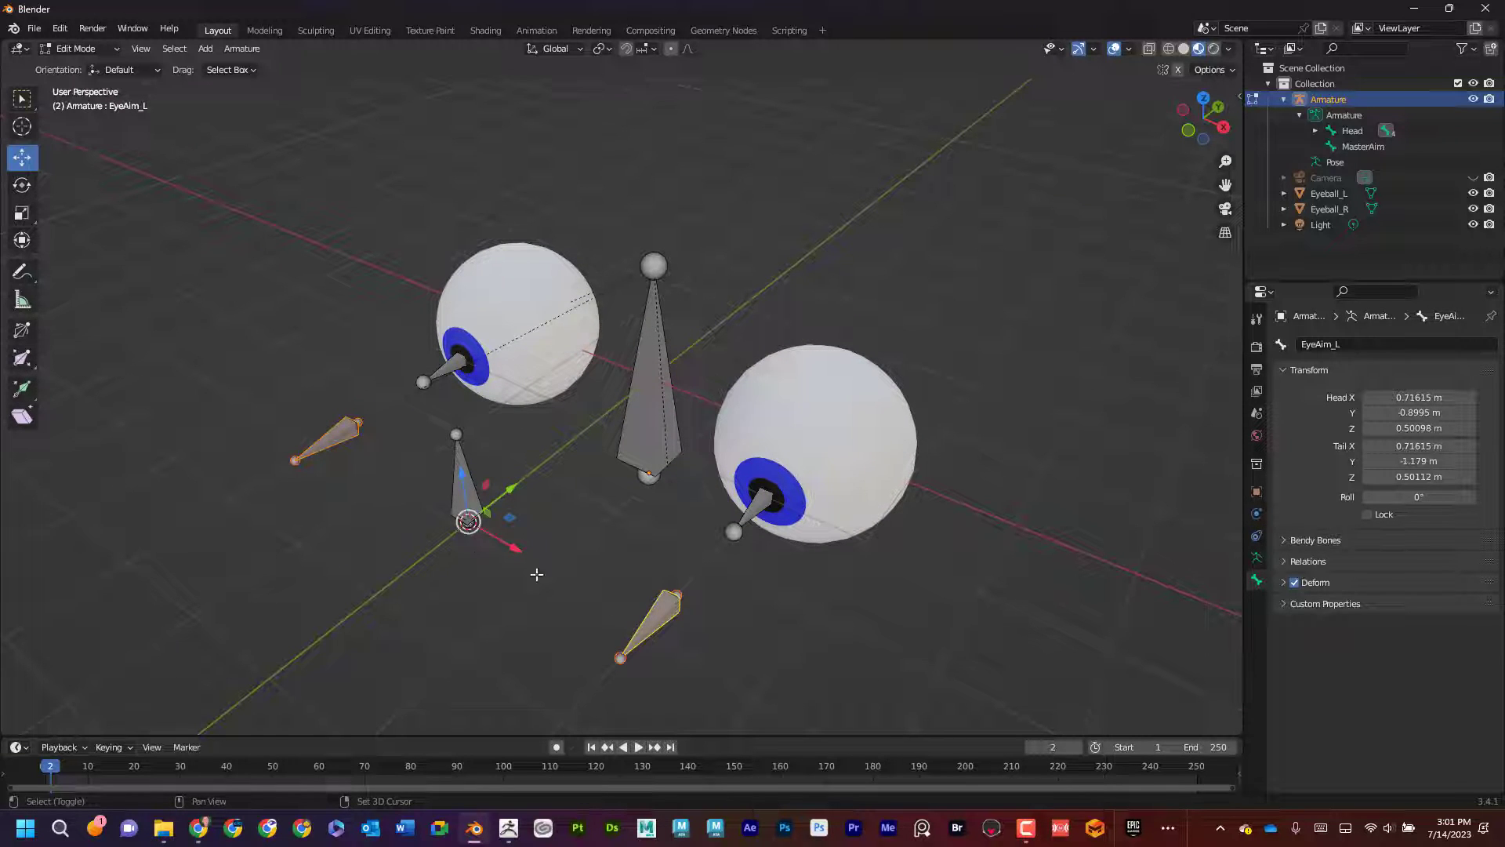
pyautogui.keyDown('shift'); pyautogui.click(454, 456); pyautogui.keyUp('shift')
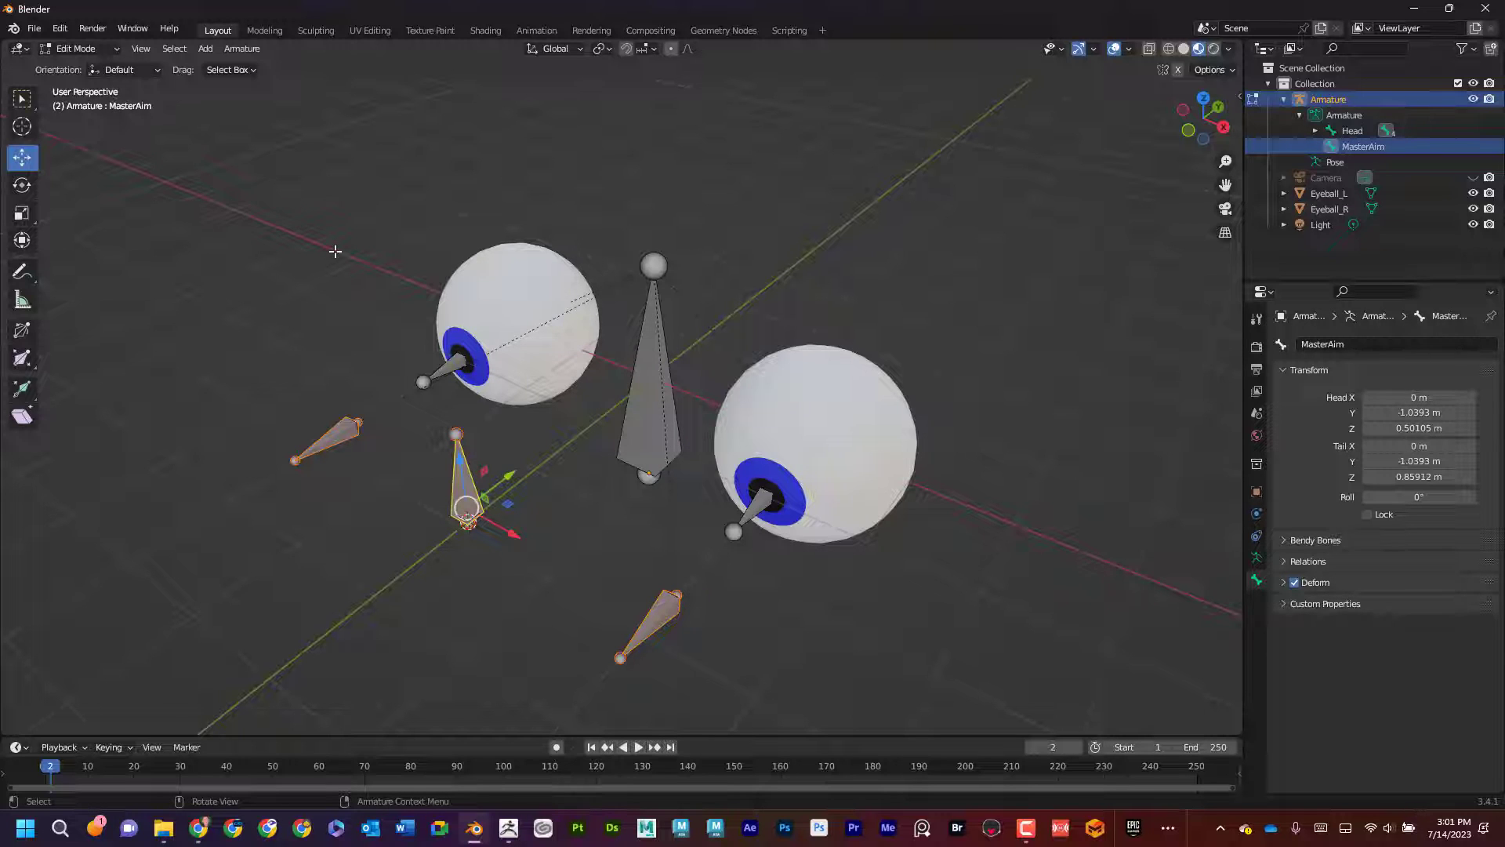
pyautogui.hotkey('ctrl', 'p')
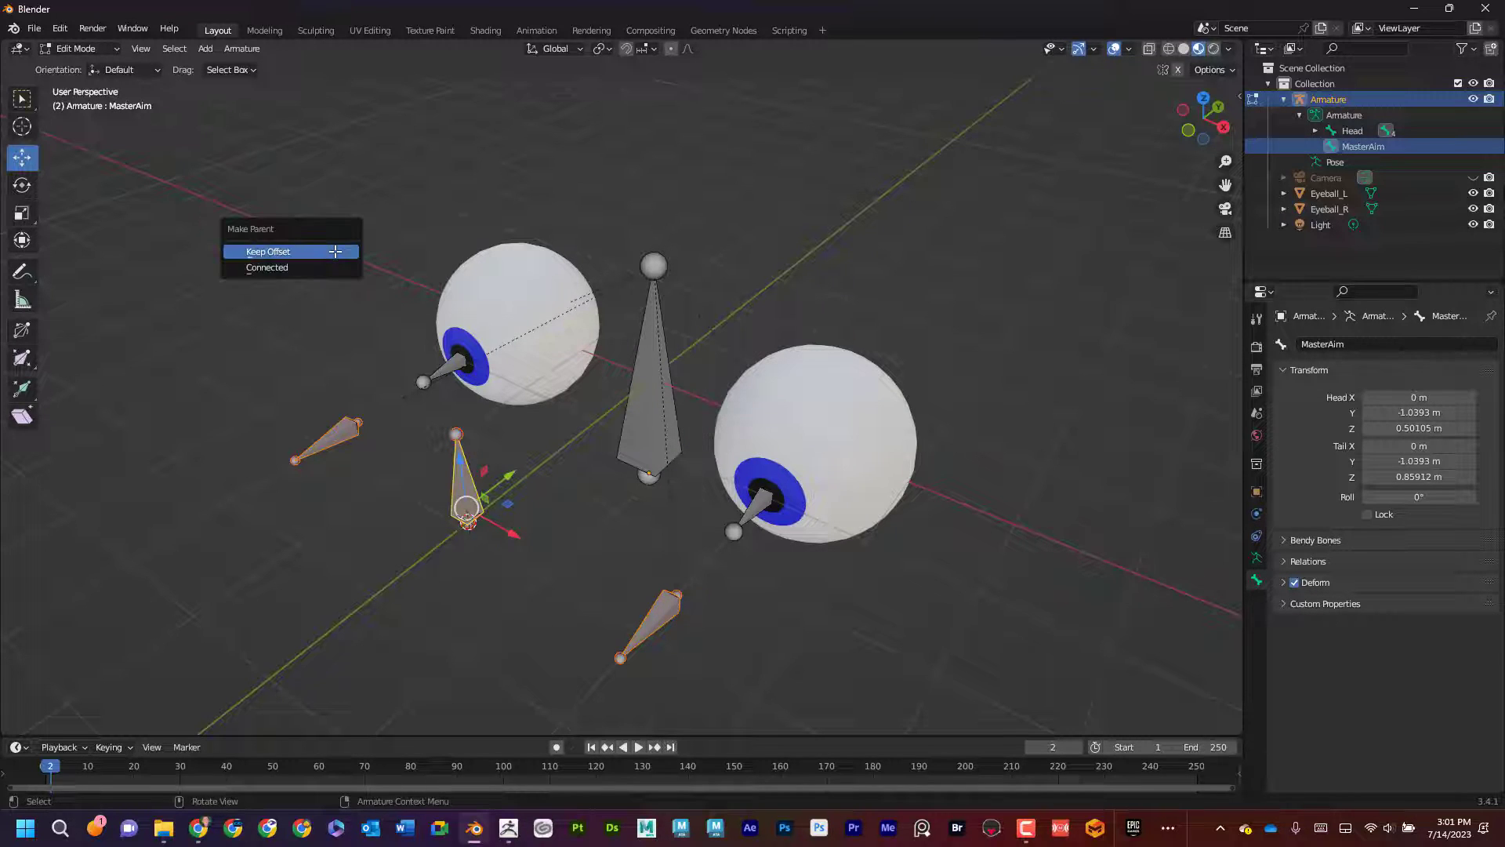
pyautogui.click(335, 251)
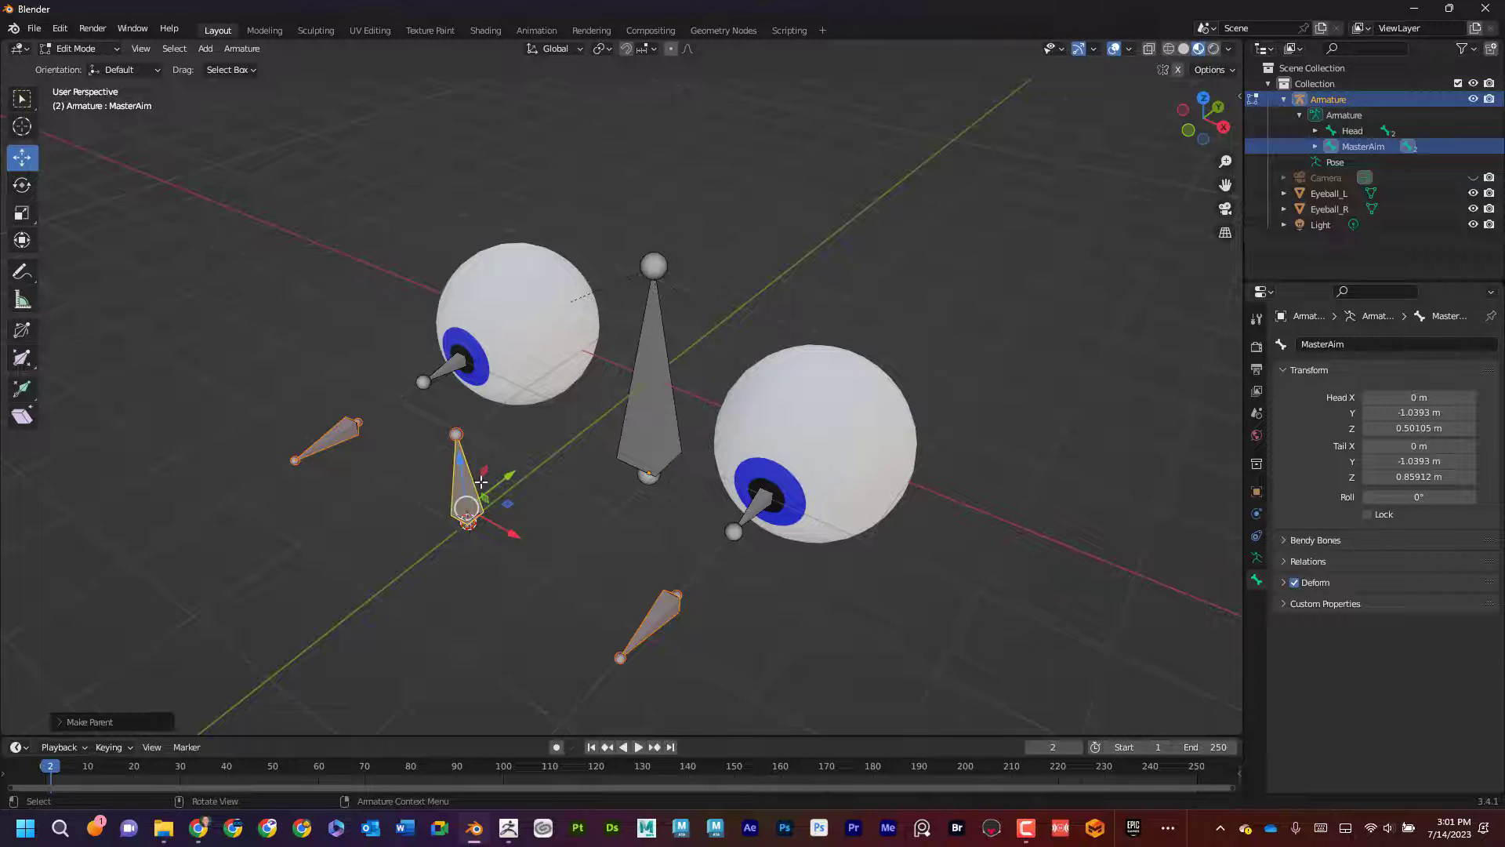
# Switch to Pose Mode, test moving MasterAim to see both eyes track, and cancel the move
pyautogui.moveTo(465, 543); pyautogui.dragTo(713, 554, button='middle')
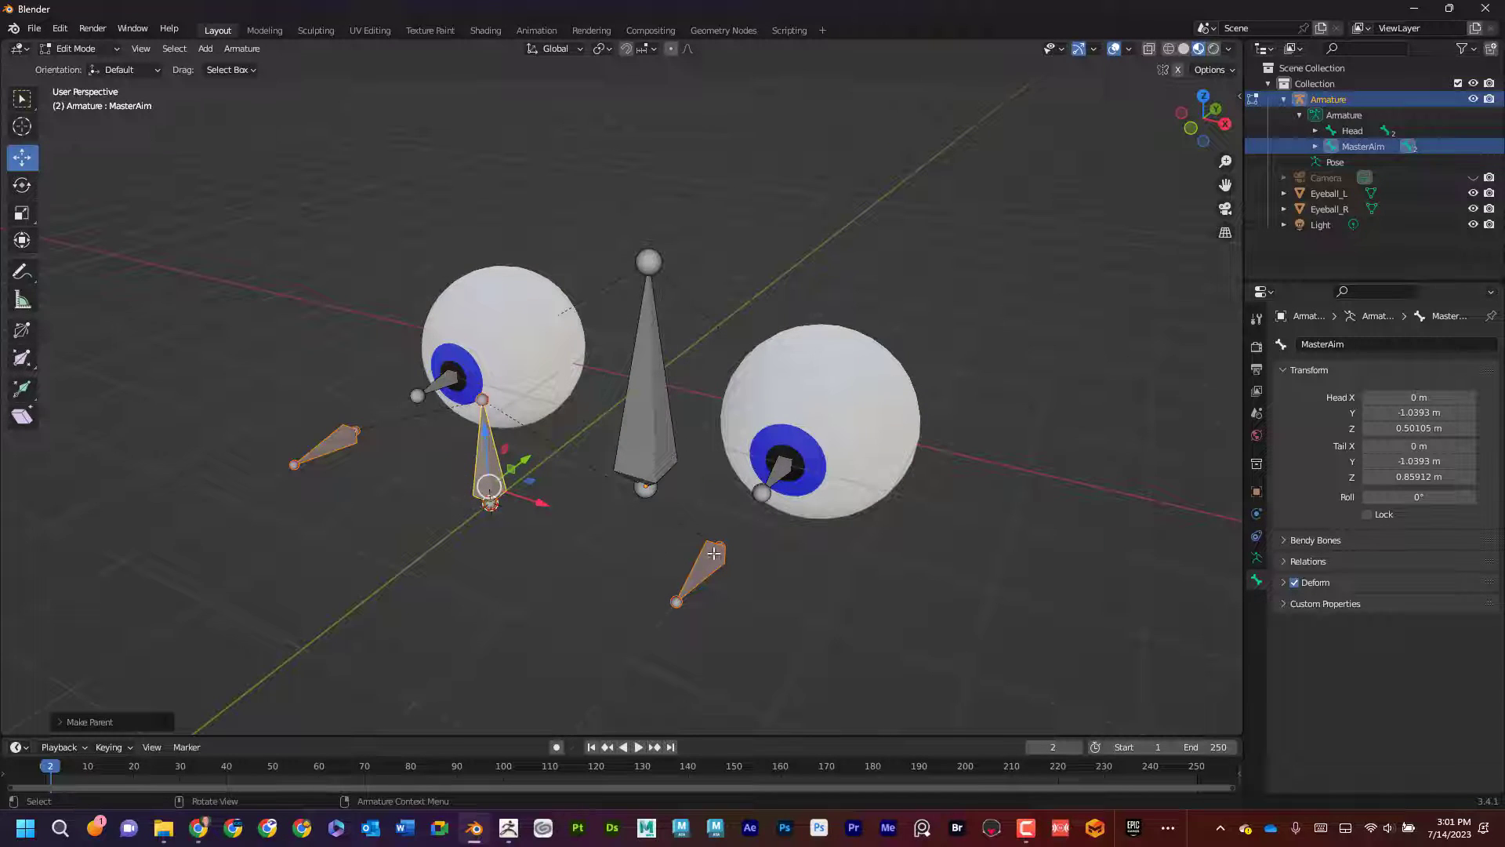
pyautogui.click(442, 513)
pyautogui.click(488, 492)
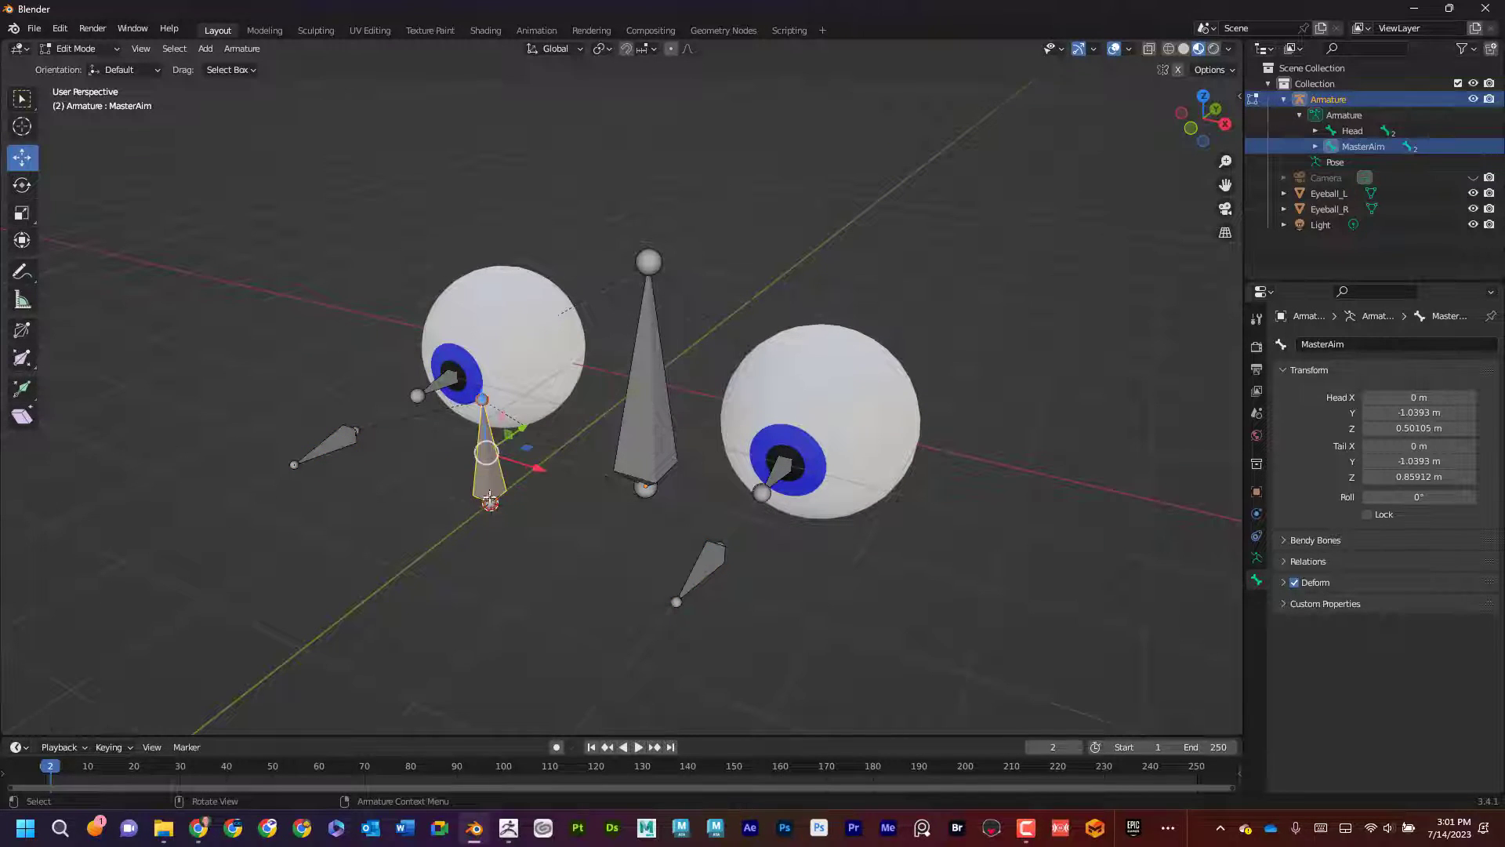
pyautogui.click(96, 49)
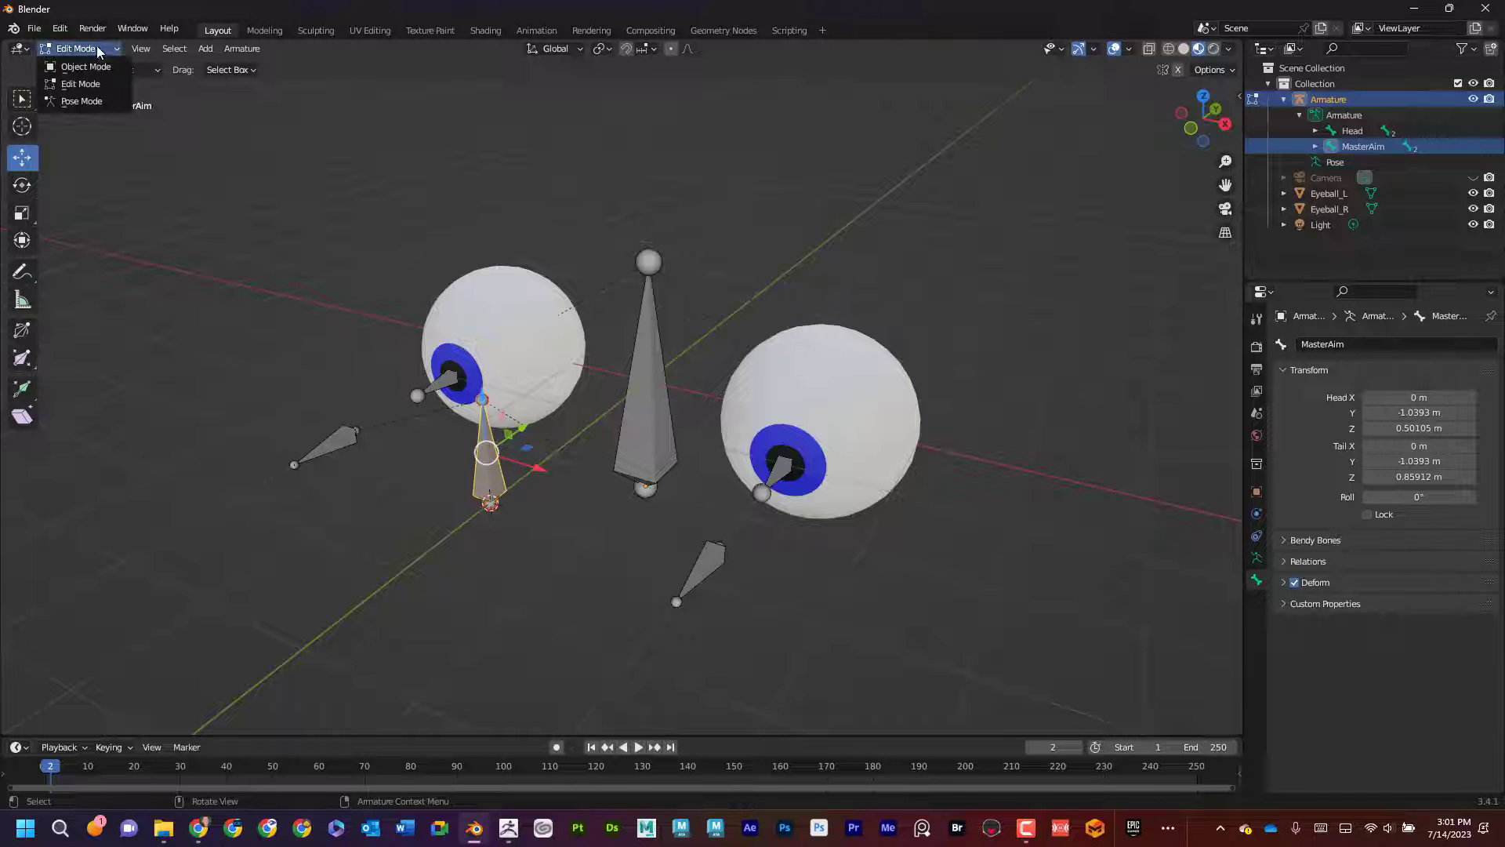
pyautogui.click(98, 100)
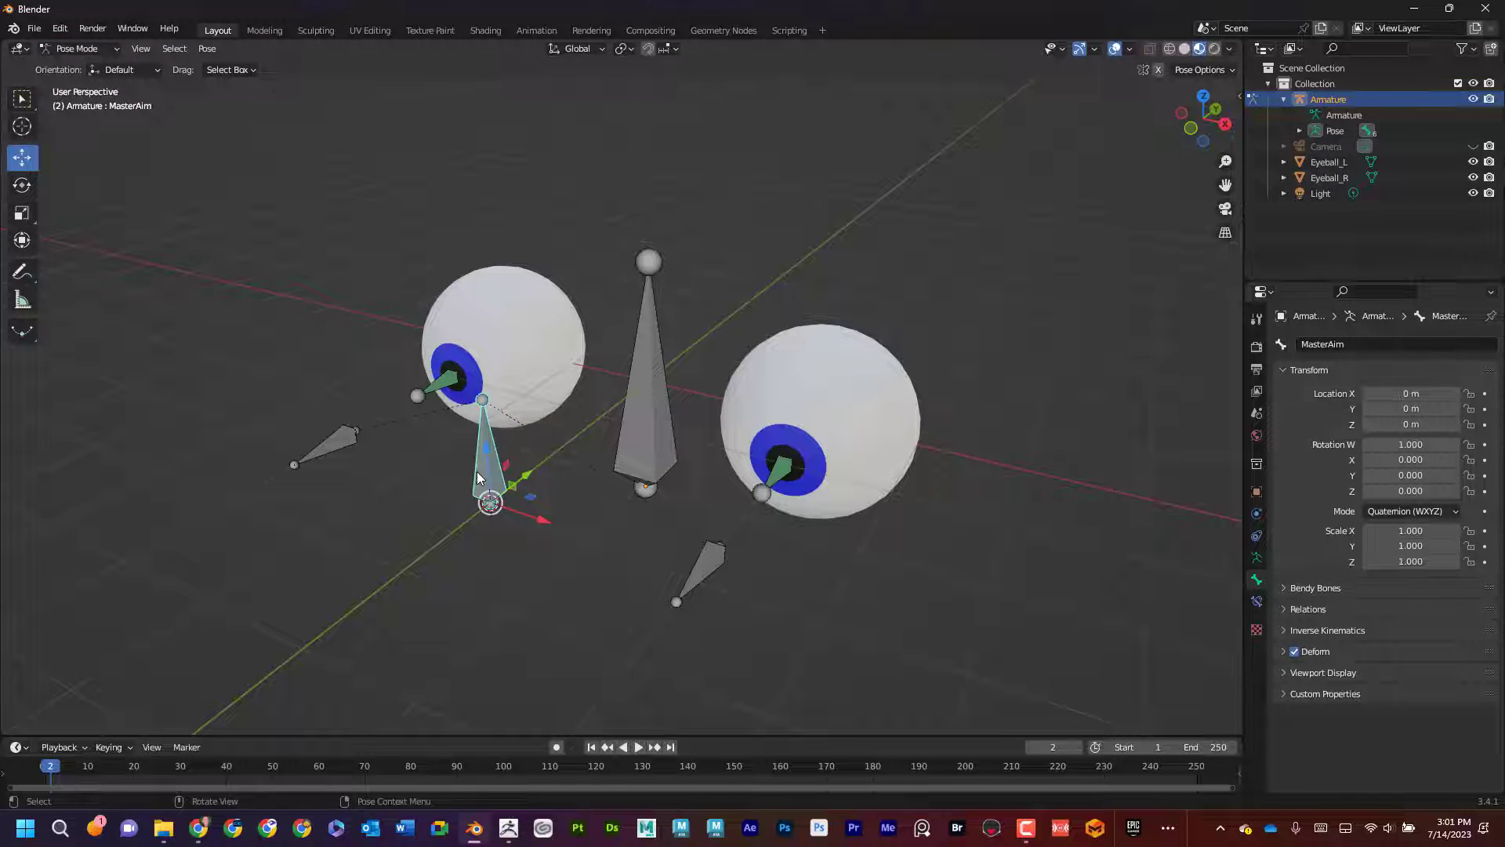
pyautogui.press('g')
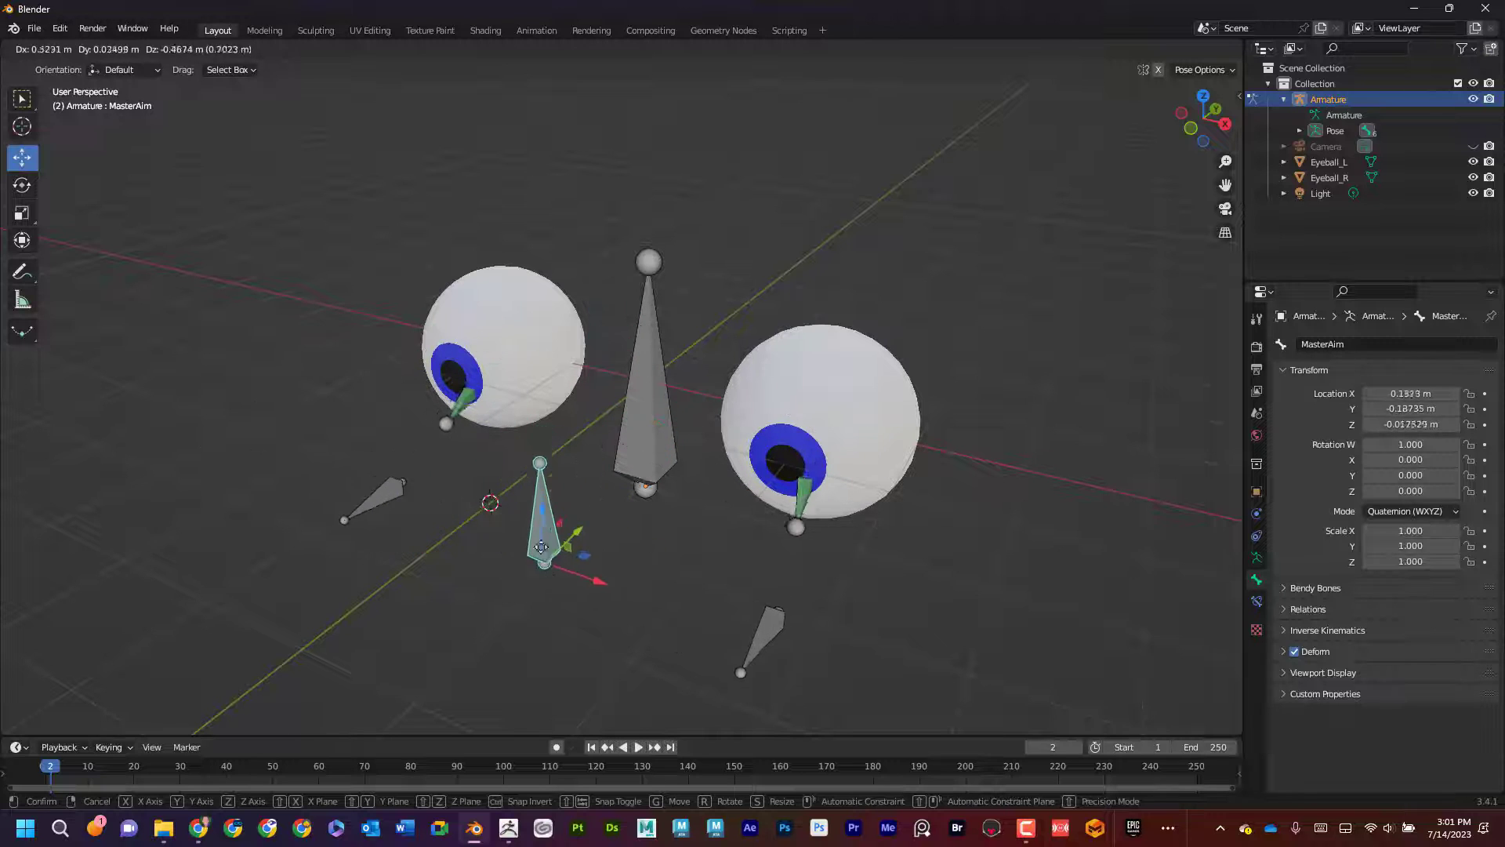
pyautogui.press('Escape')
pyautogui.click(294, 341)
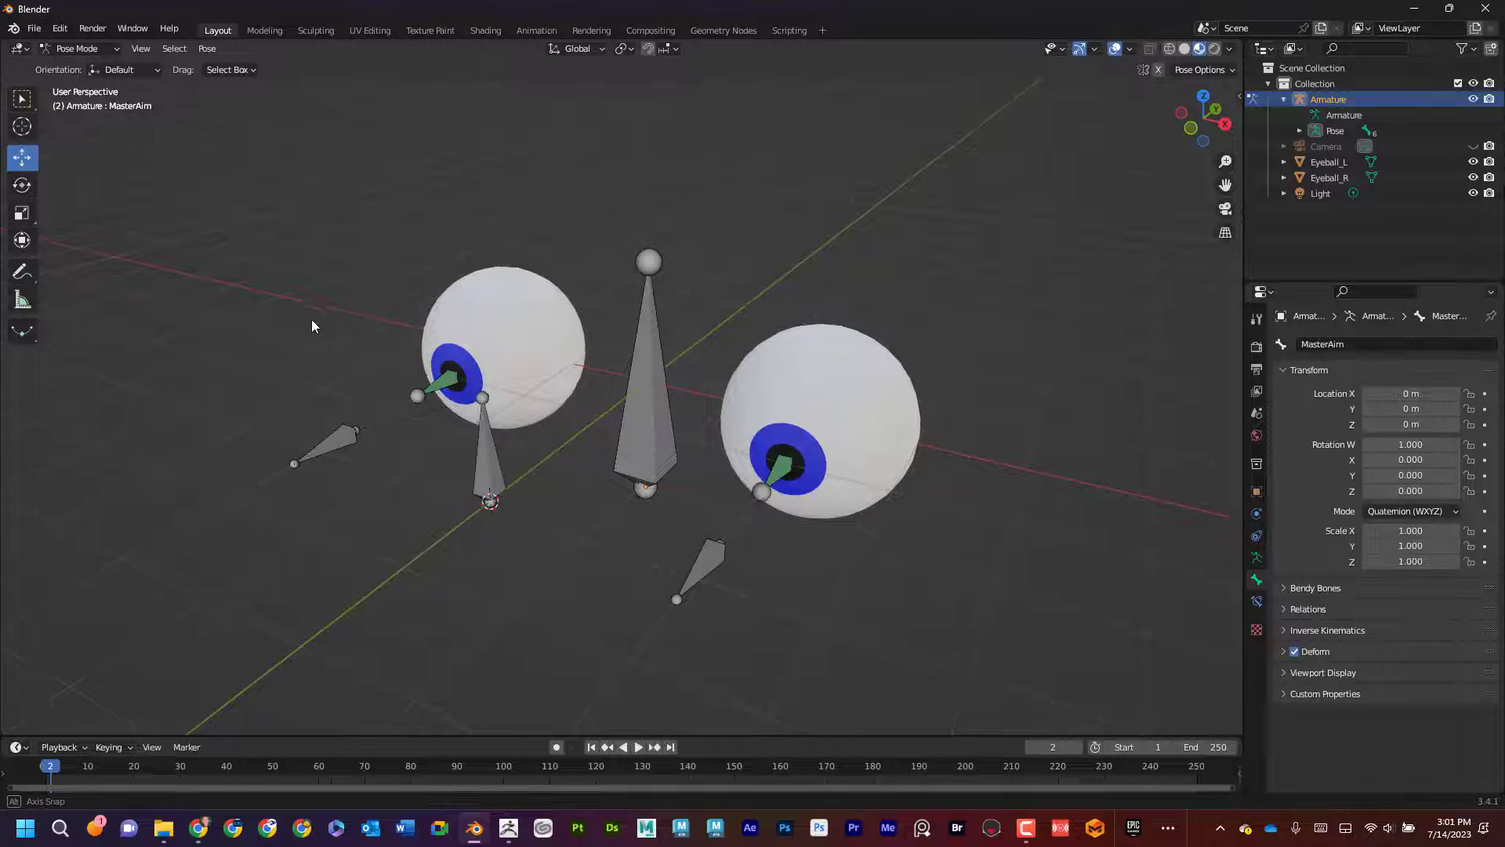
# Return to Edit Mode and parent the MasterAim bone to the Head bone with Keep Offset
pyautogui.moveTo(312, 318); pyautogui.dragTo(347, 383, button='middle')
pyautogui.click(78, 48)
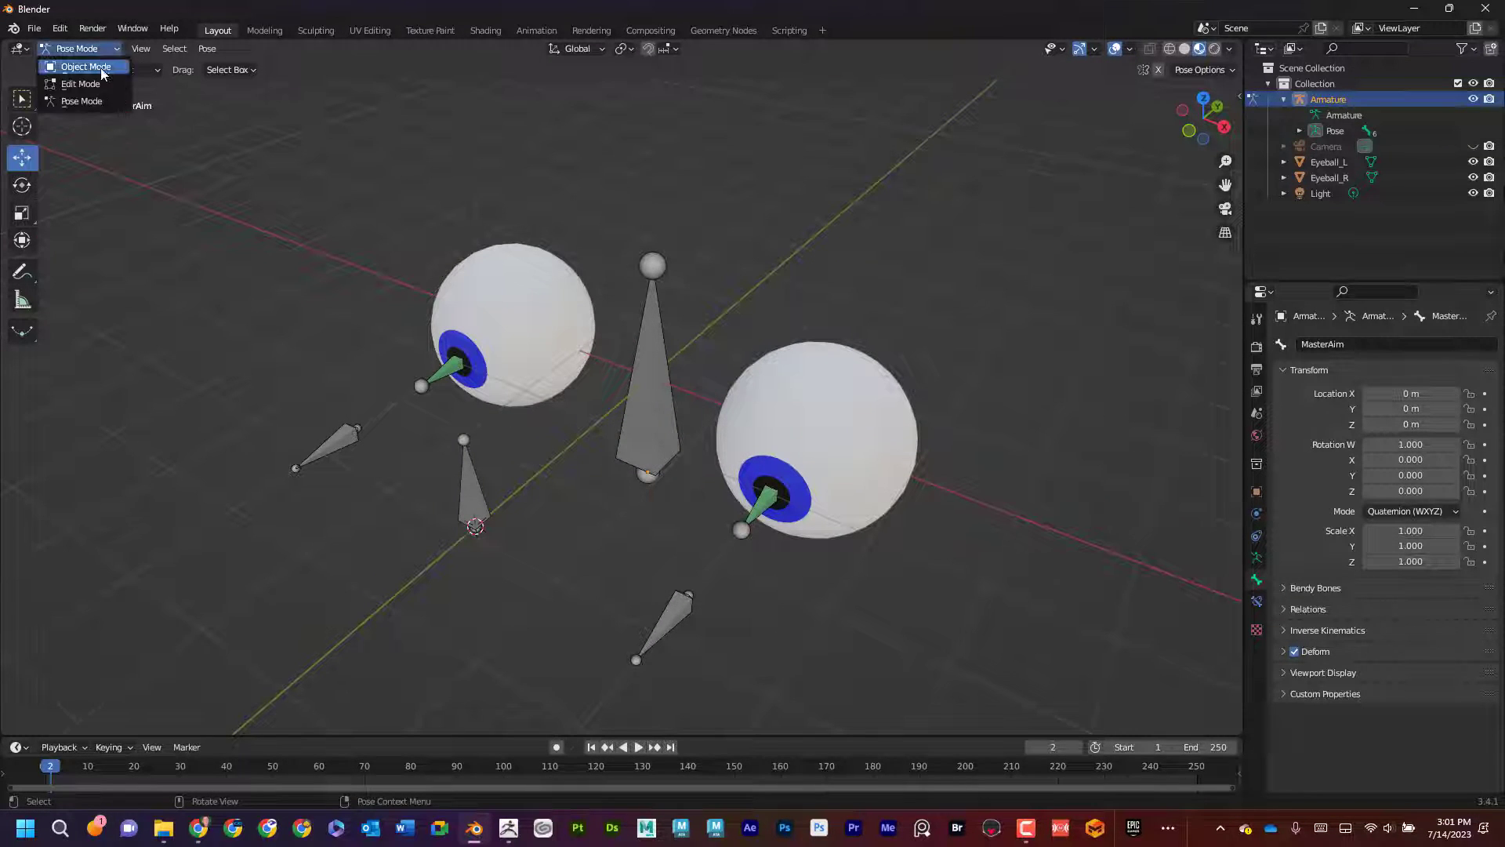
pyautogui.click(78, 83)
pyautogui.click(471, 499)
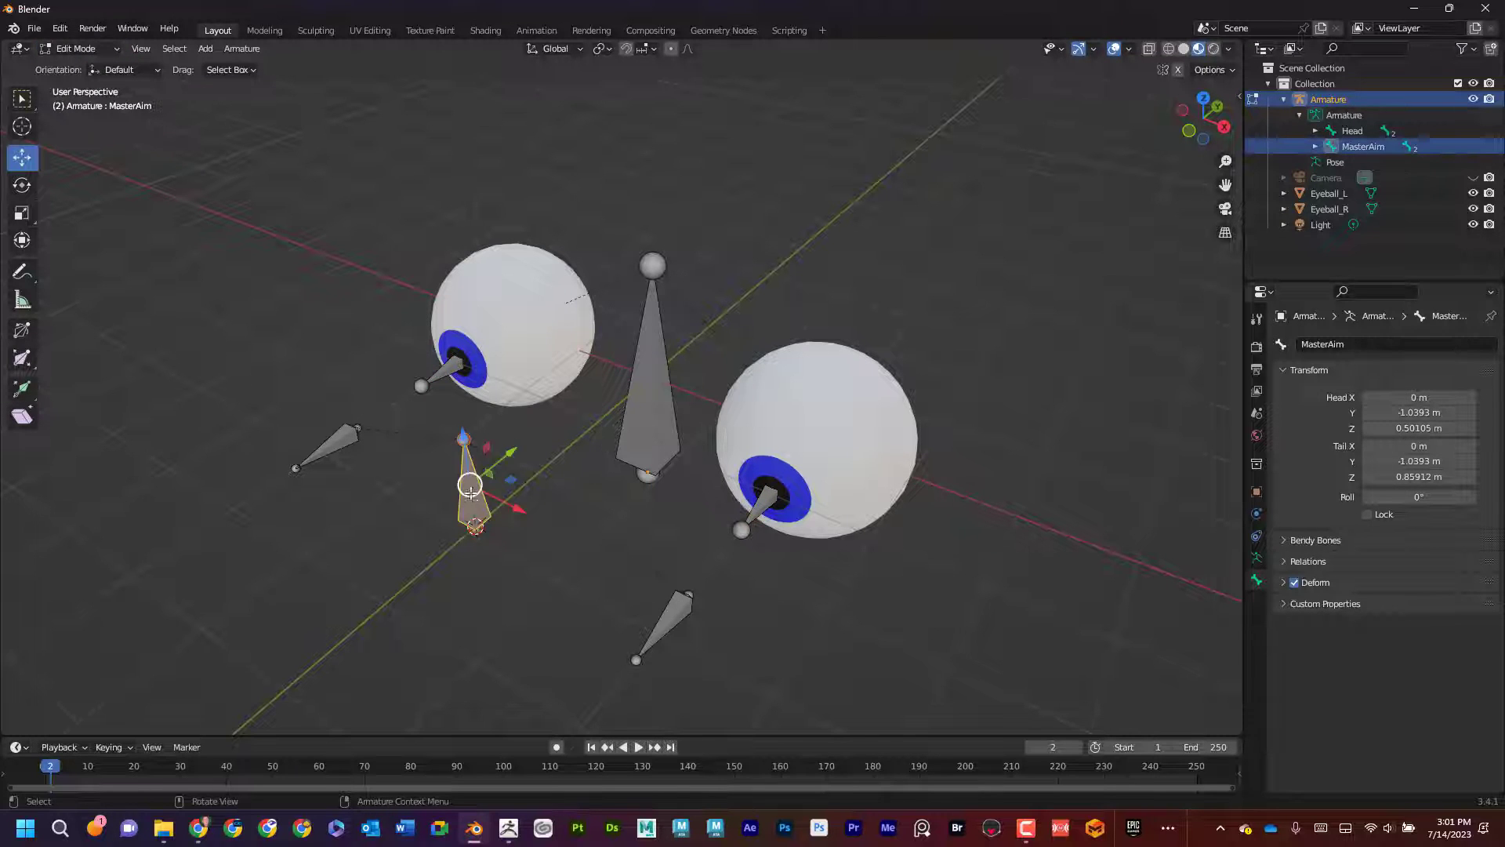
pyautogui.keyDown('shift'); pyautogui.click(653, 359); pyautogui.keyUp('shift')
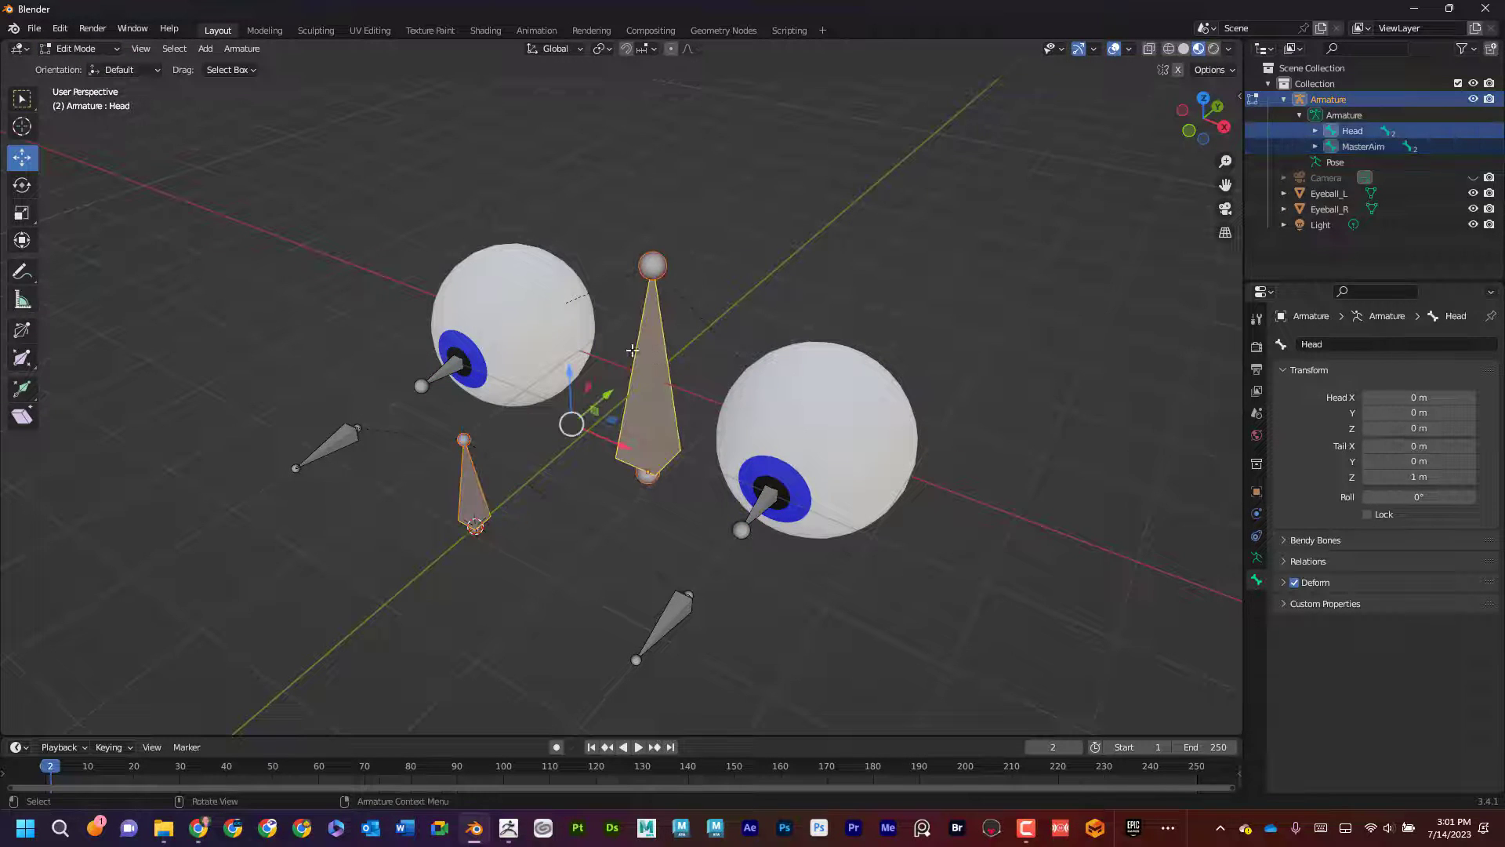
pyautogui.moveTo(523, 482); pyautogui.dragTo(449, 457, button='middle')
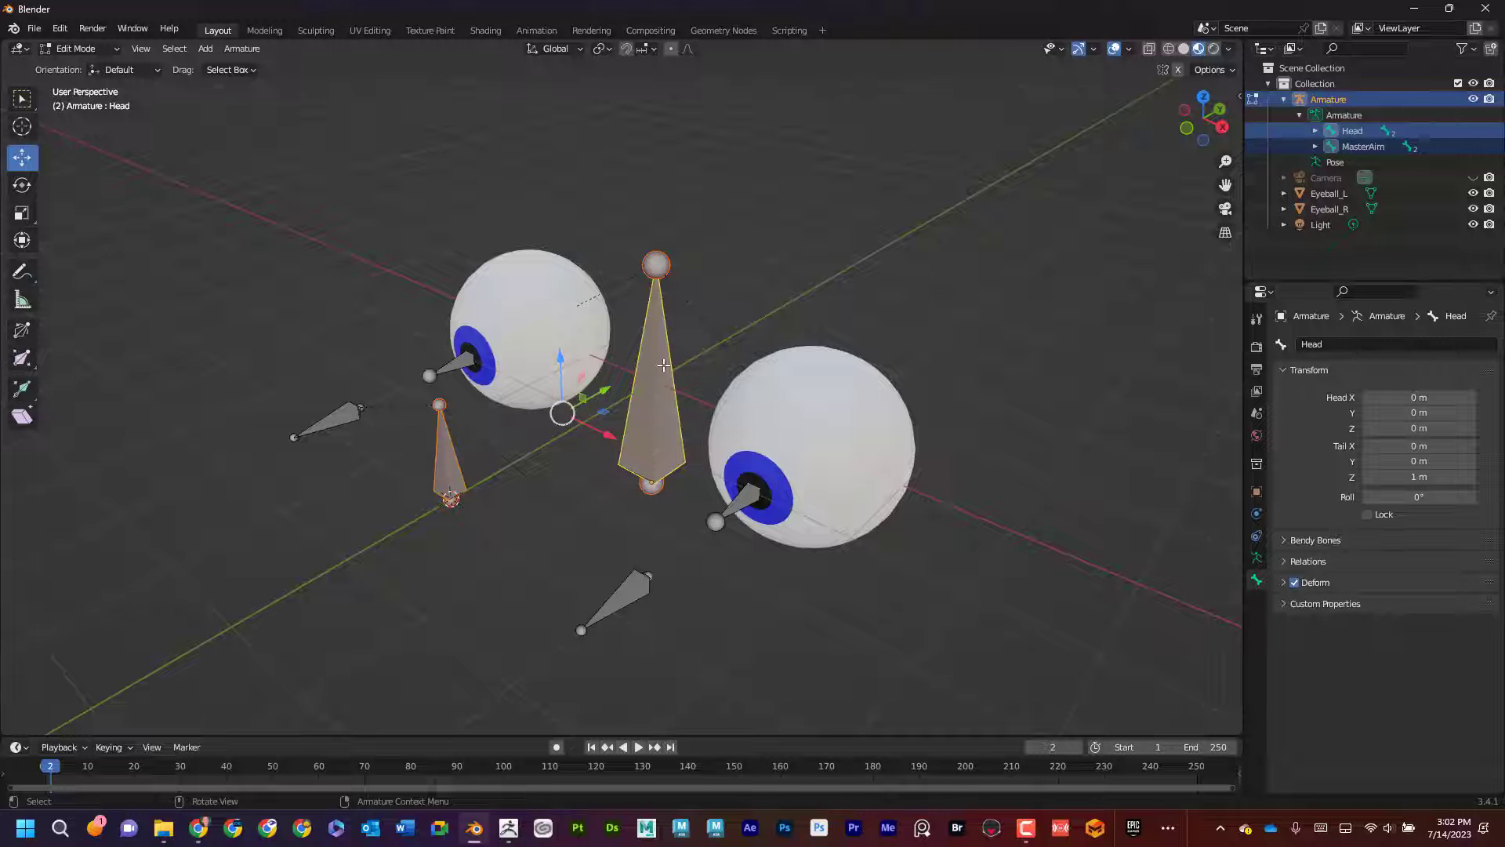
pyautogui.hotkey('ctrl', 'p')
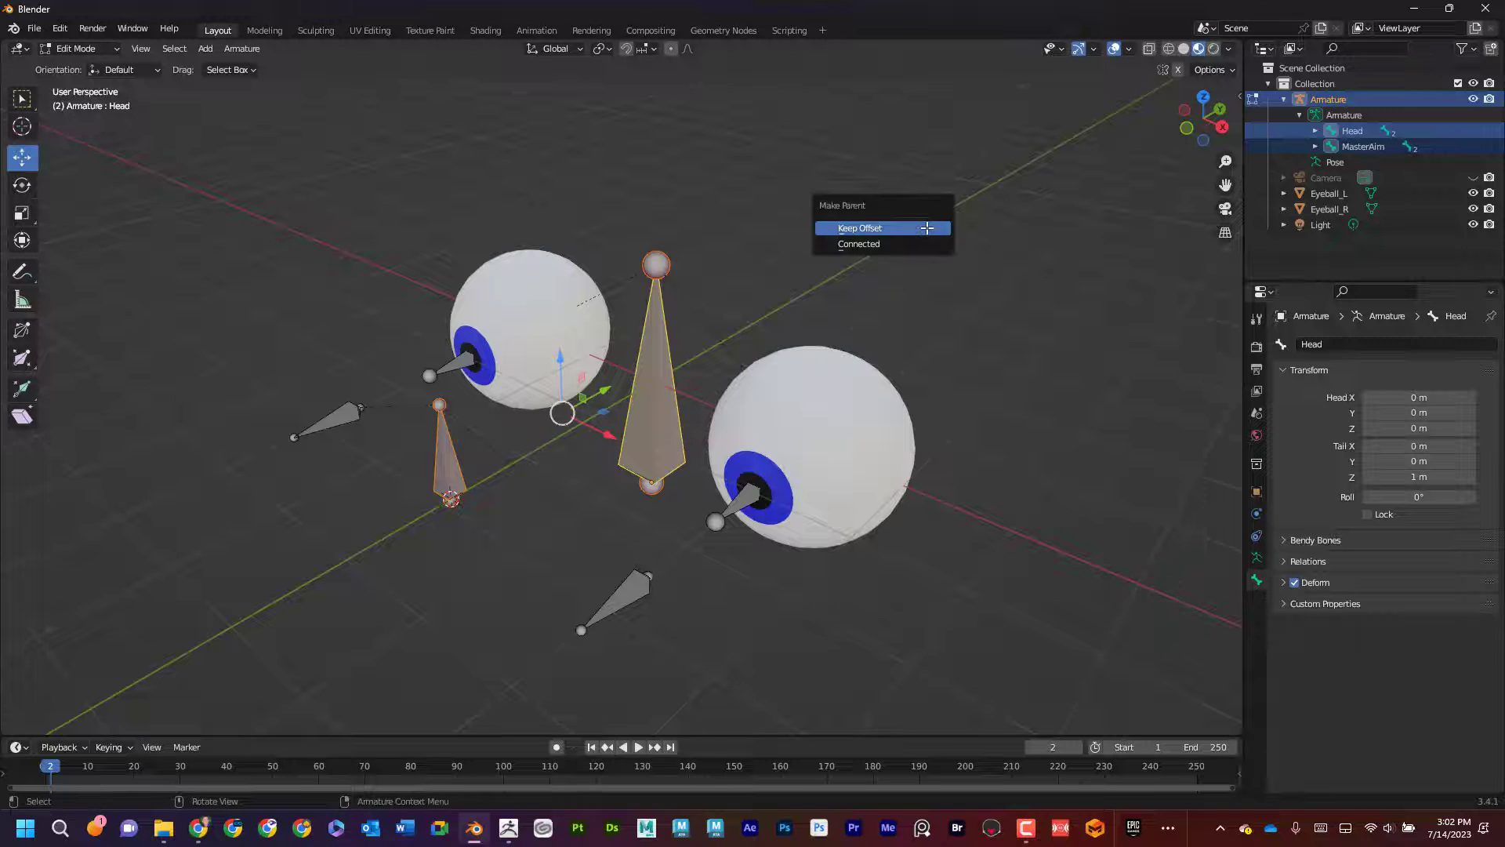
pyautogui.click(927, 227)
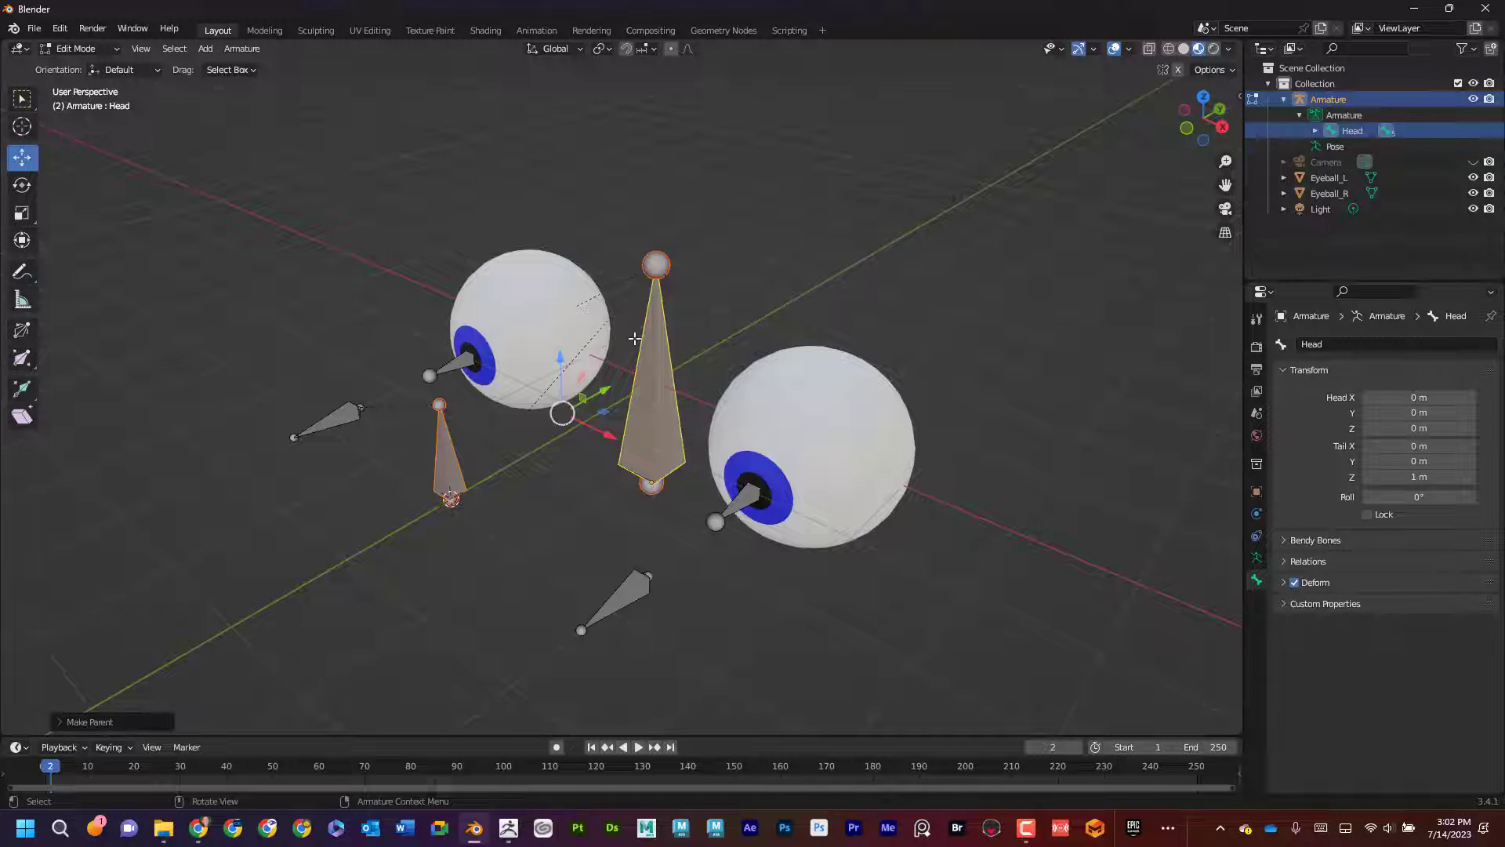
# Switch to Pose Mode, test the hierarchy by moving the Head bone, and undo the move
pyautogui.click(98, 53)
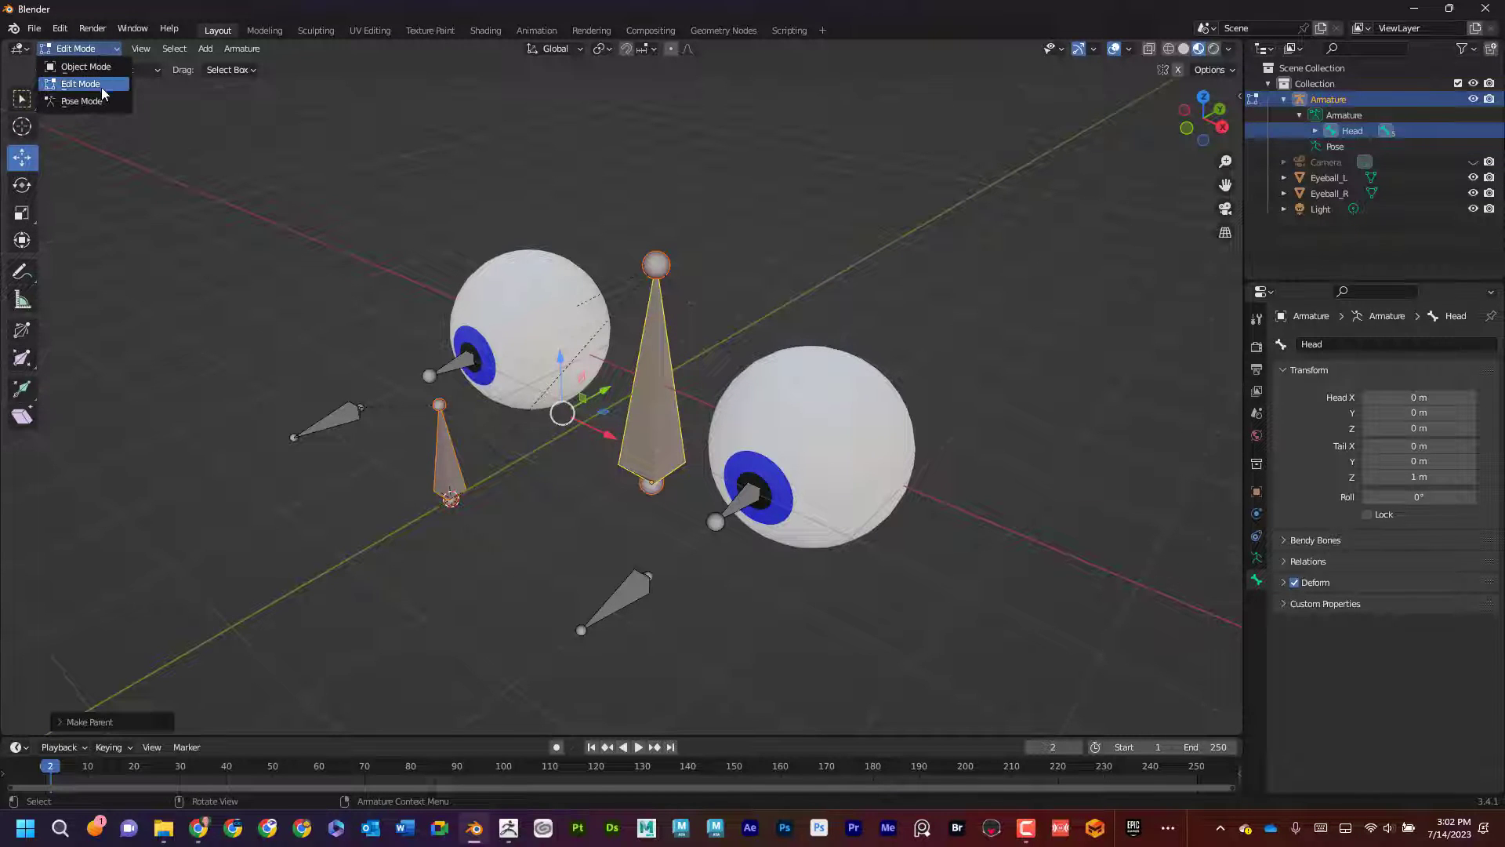
pyautogui.click(101, 87)
pyautogui.click(655, 397)
pyautogui.press('g')
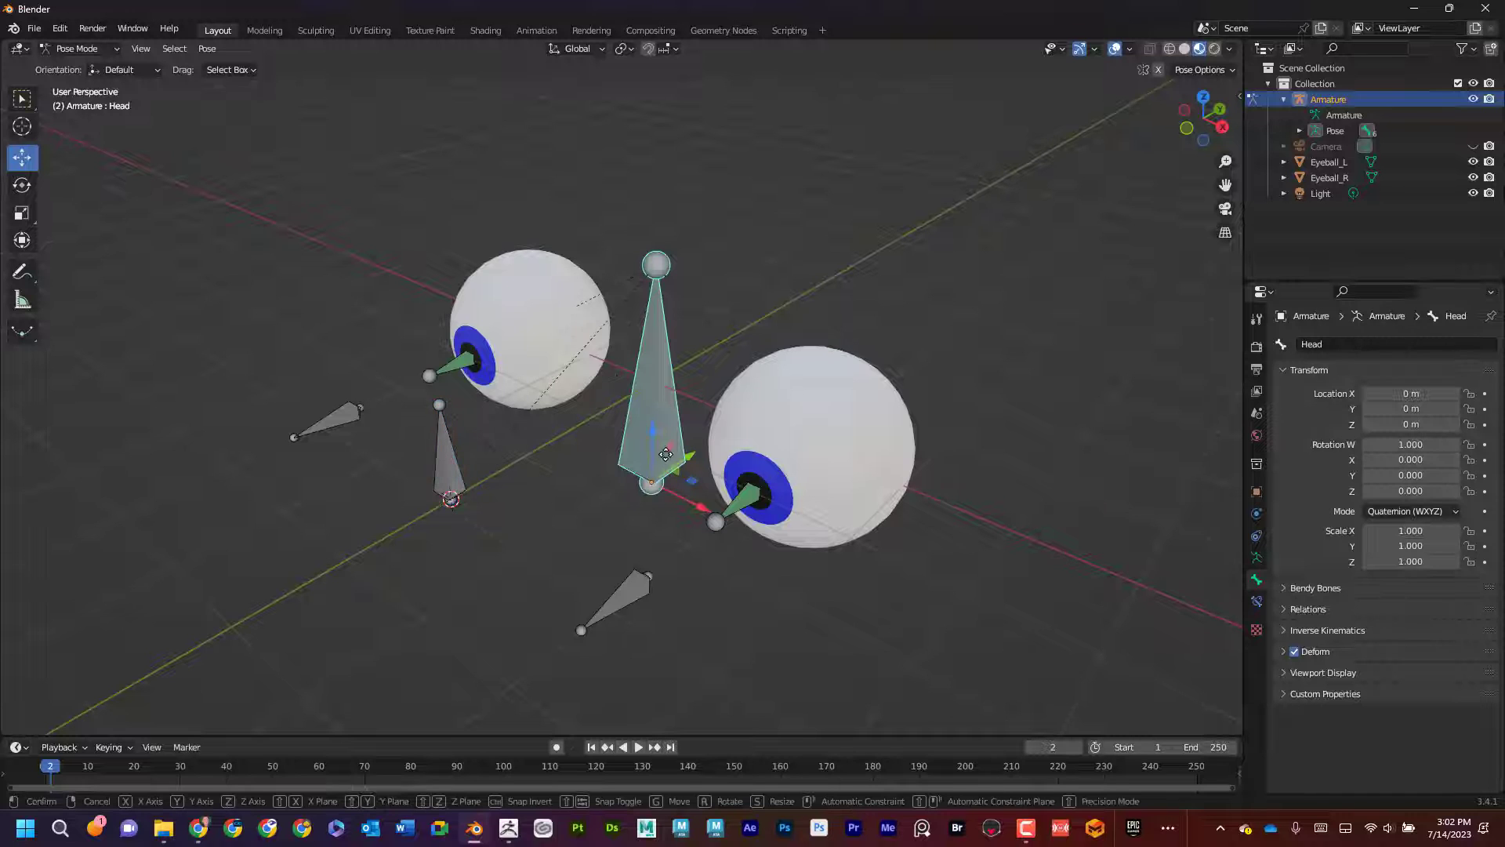
pyautogui.click(719, 337)
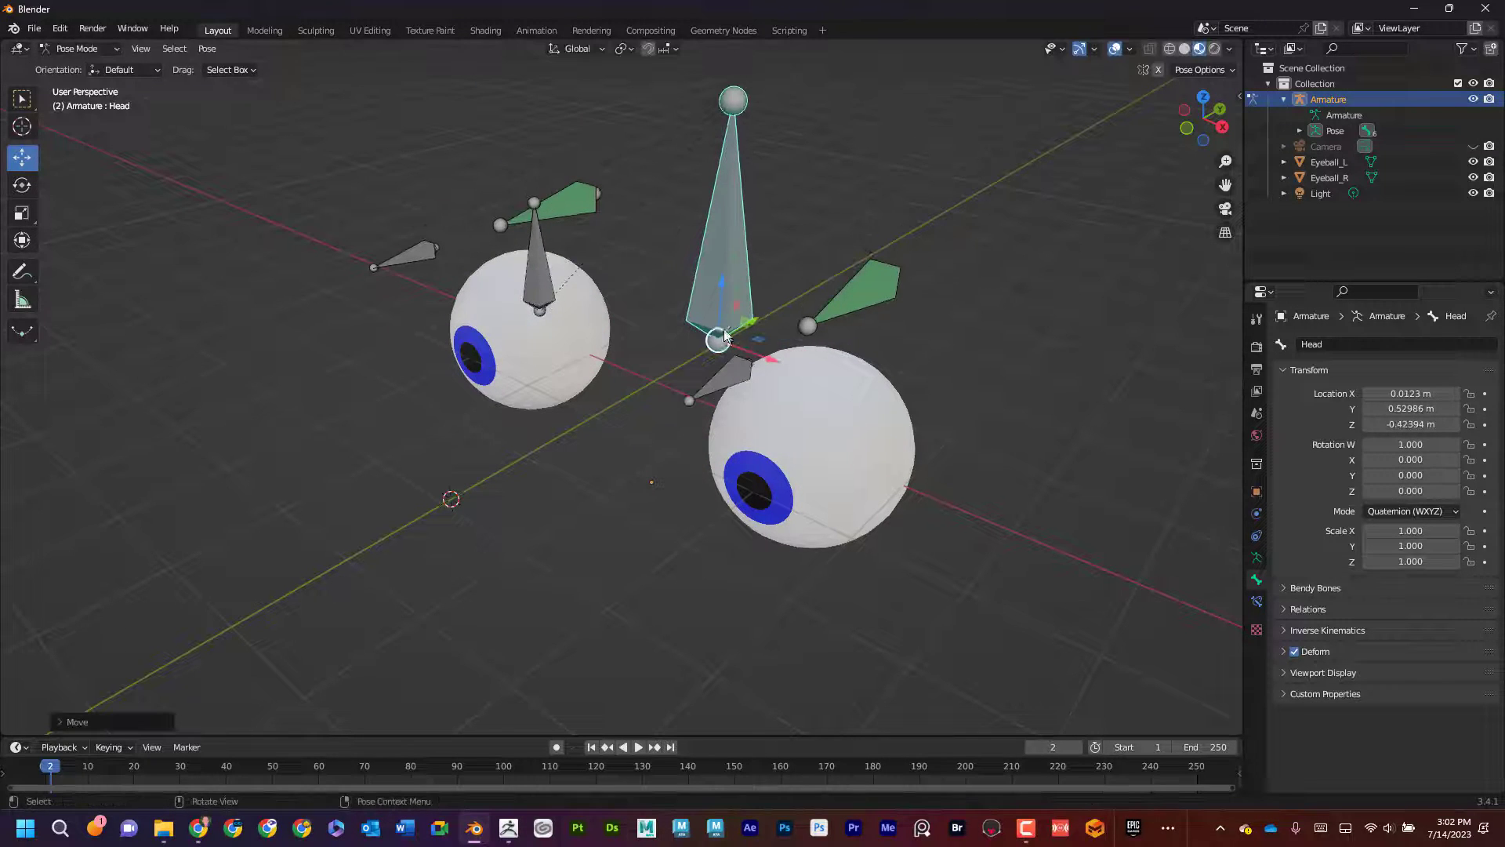
pyautogui.hotkey('ctrl', 'z')
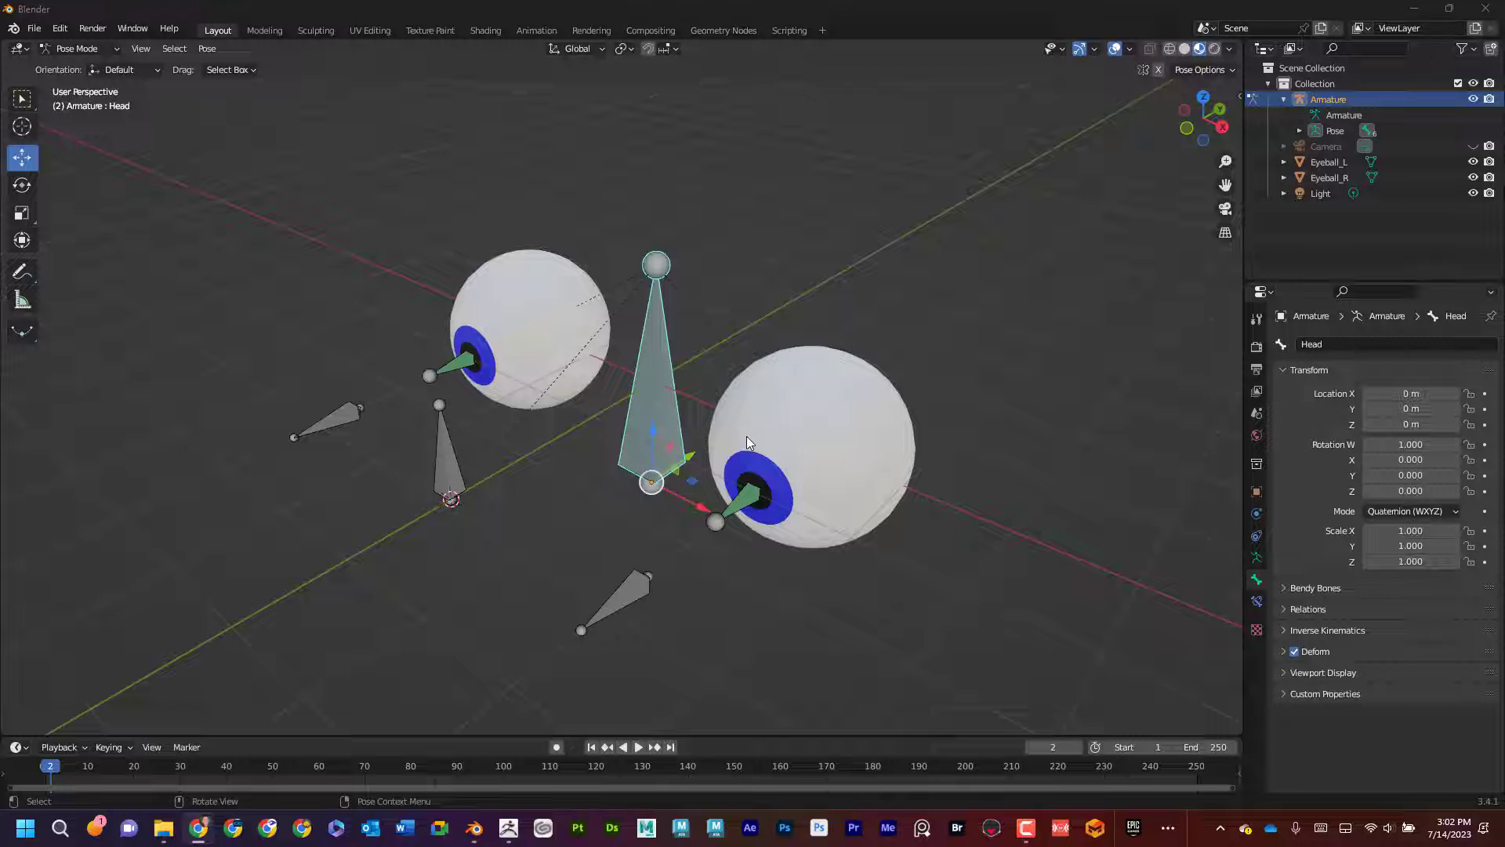
# Parent the Eyeball_L mesh to the Eye_L bone in Pose Mode using the Bone parenting option
pyautogui.moveTo(782, 350); pyautogui.dragTo(795, 338, button='middle')
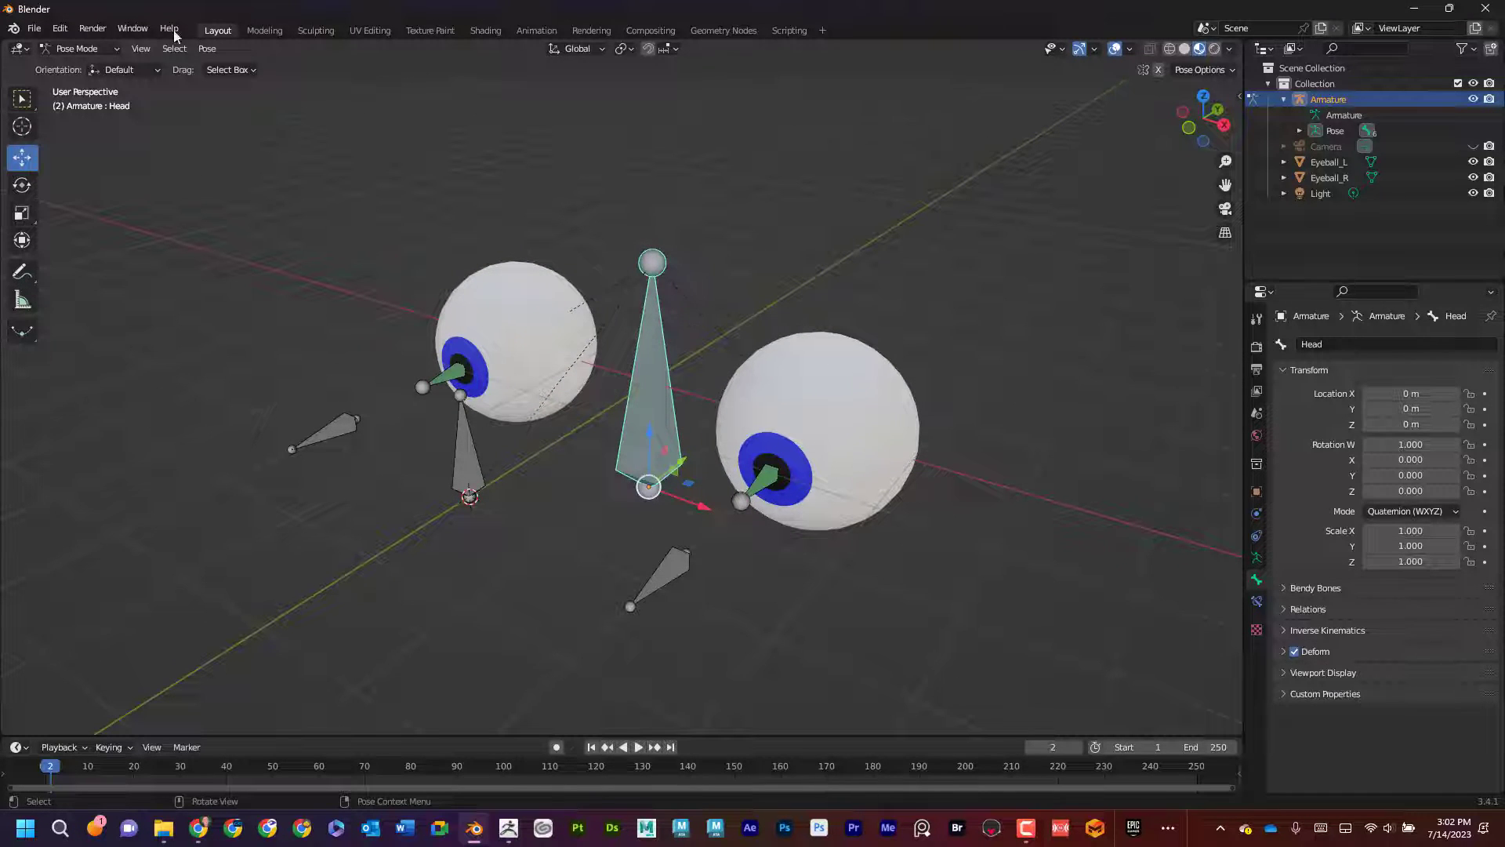
pyautogui.click(92, 48)
pyautogui.click(82, 69)
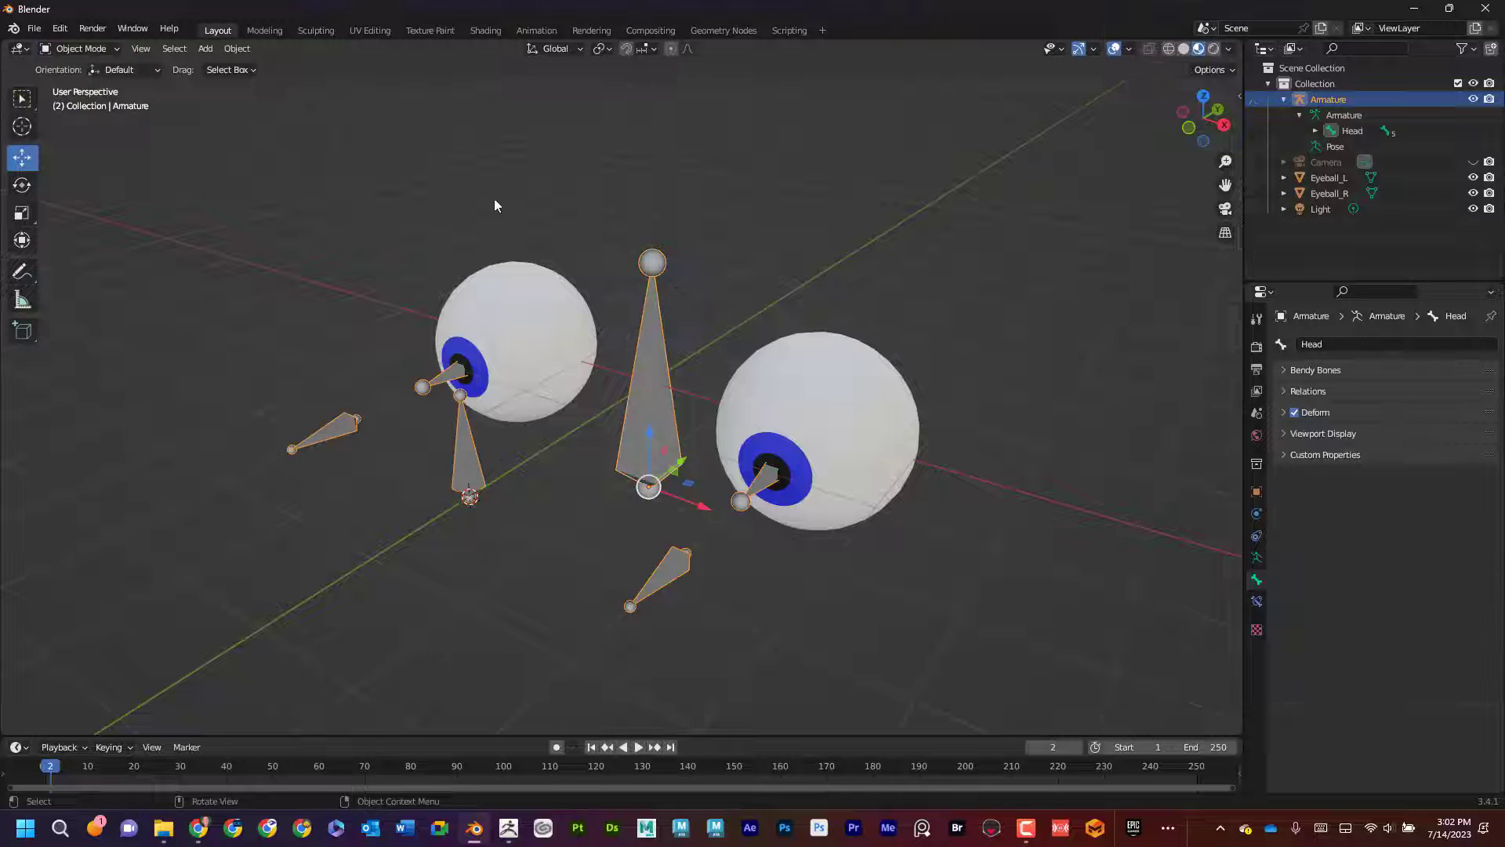
pyautogui.keyDown('shift'); pyautogui.click(814, 384); pyautogui.keyUp('shift')
pyautogui.keyDown('shift'); pyautogui.click(759, 488); pyautogui.keyUp('shift')
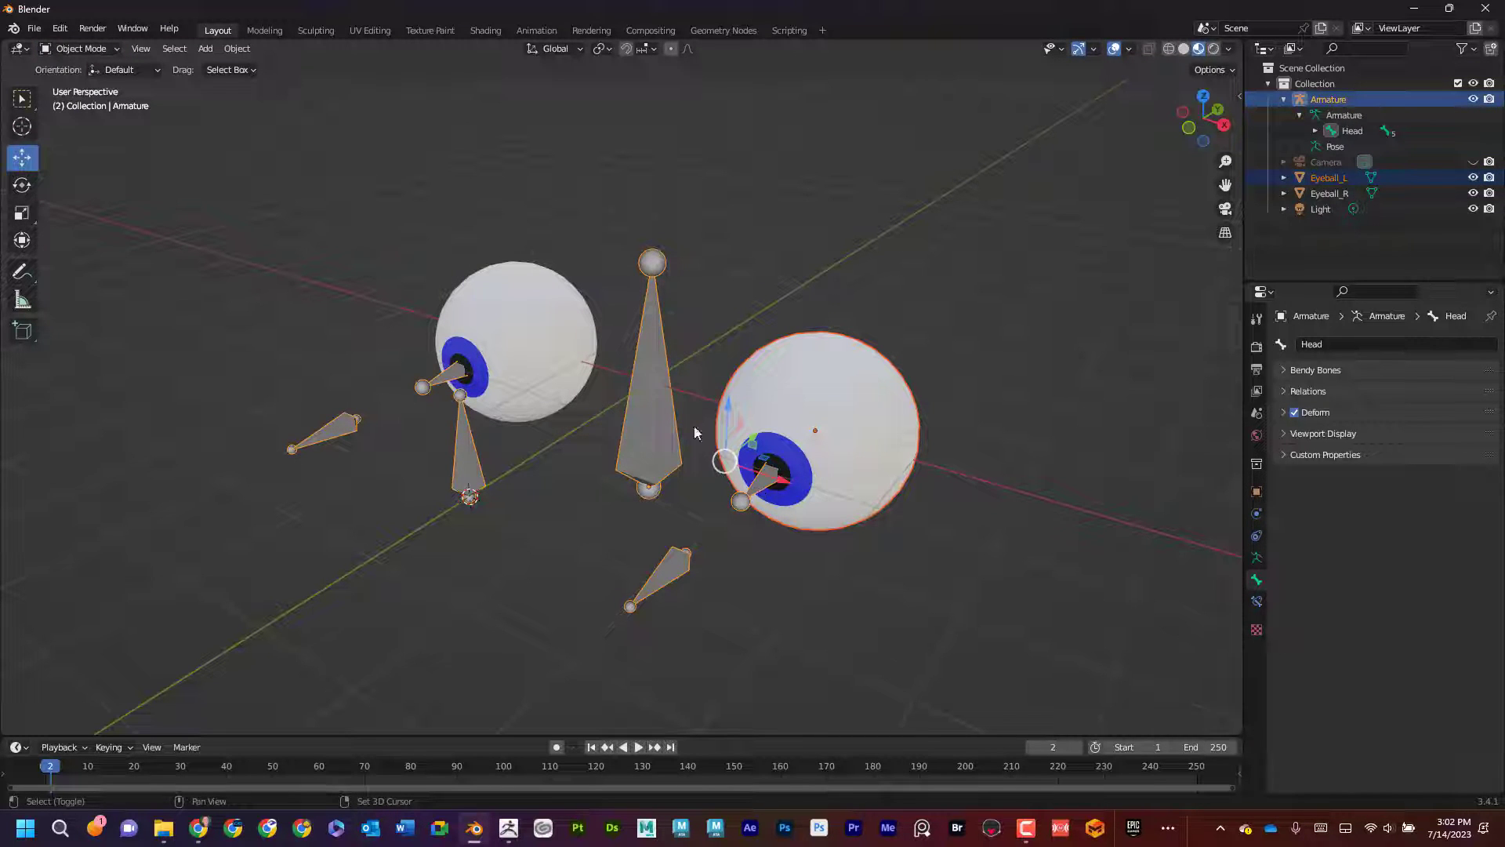
pyautogui.click(100, 48)
pyautogui.click(81, 101)
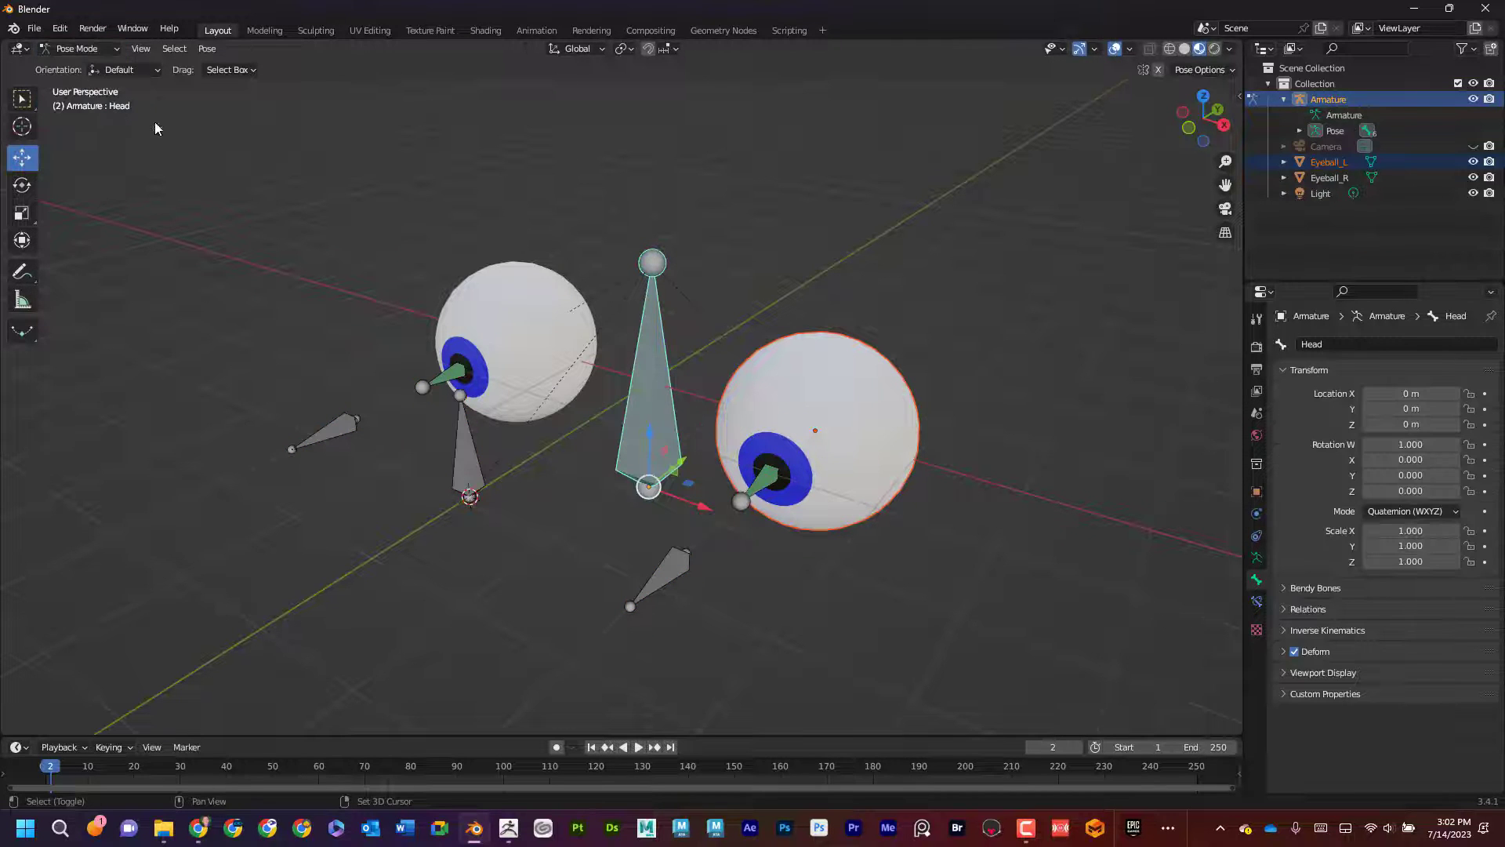
pyautogui.keyDown('shift'); pyautogui.click(767, 480); pyautogui.keyUp('shift')
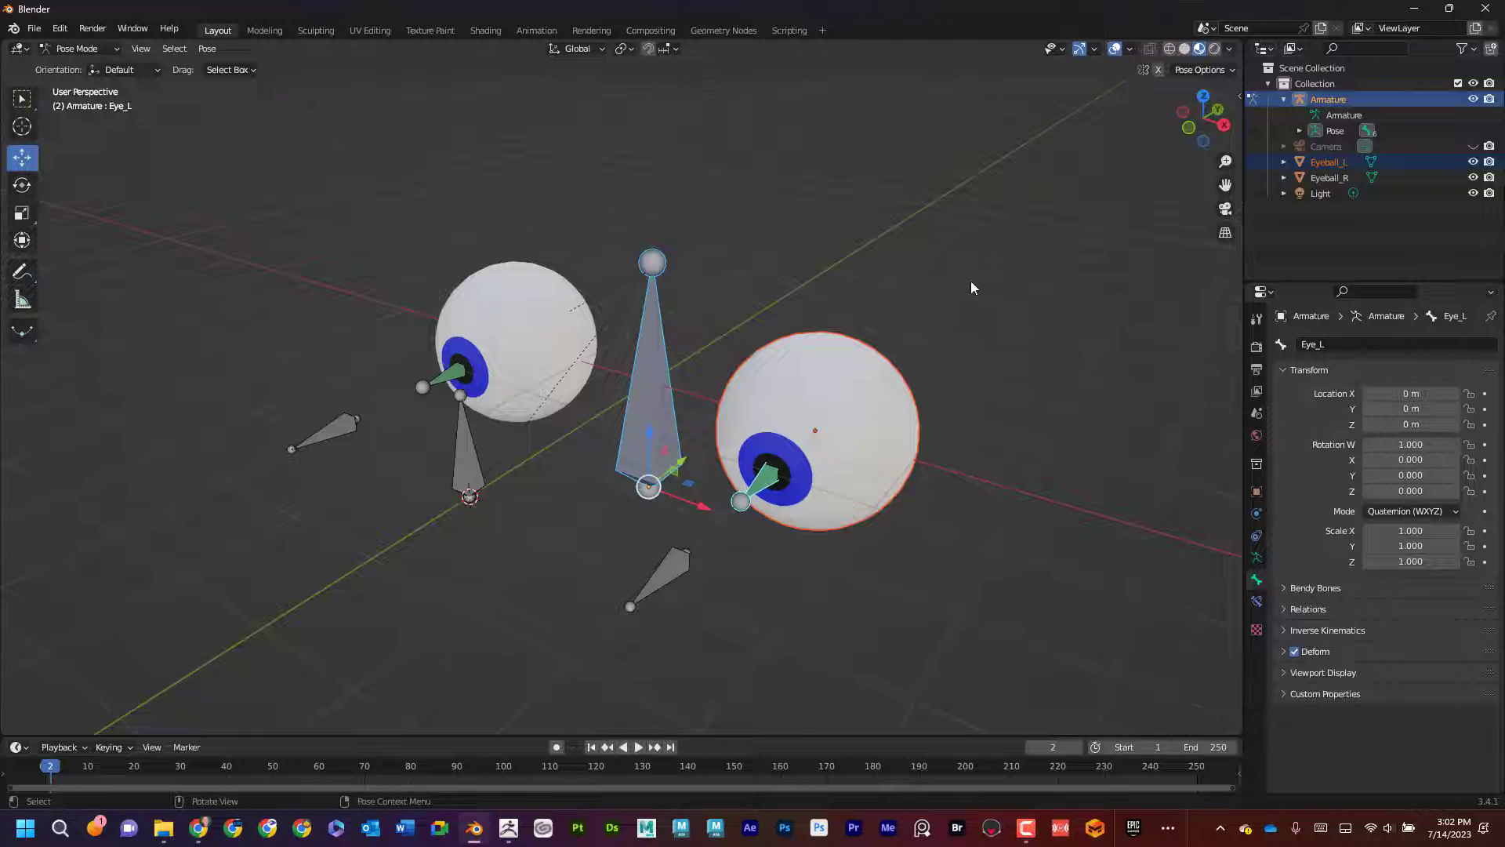
pyautogui.hotkey('ctrl', 'p')
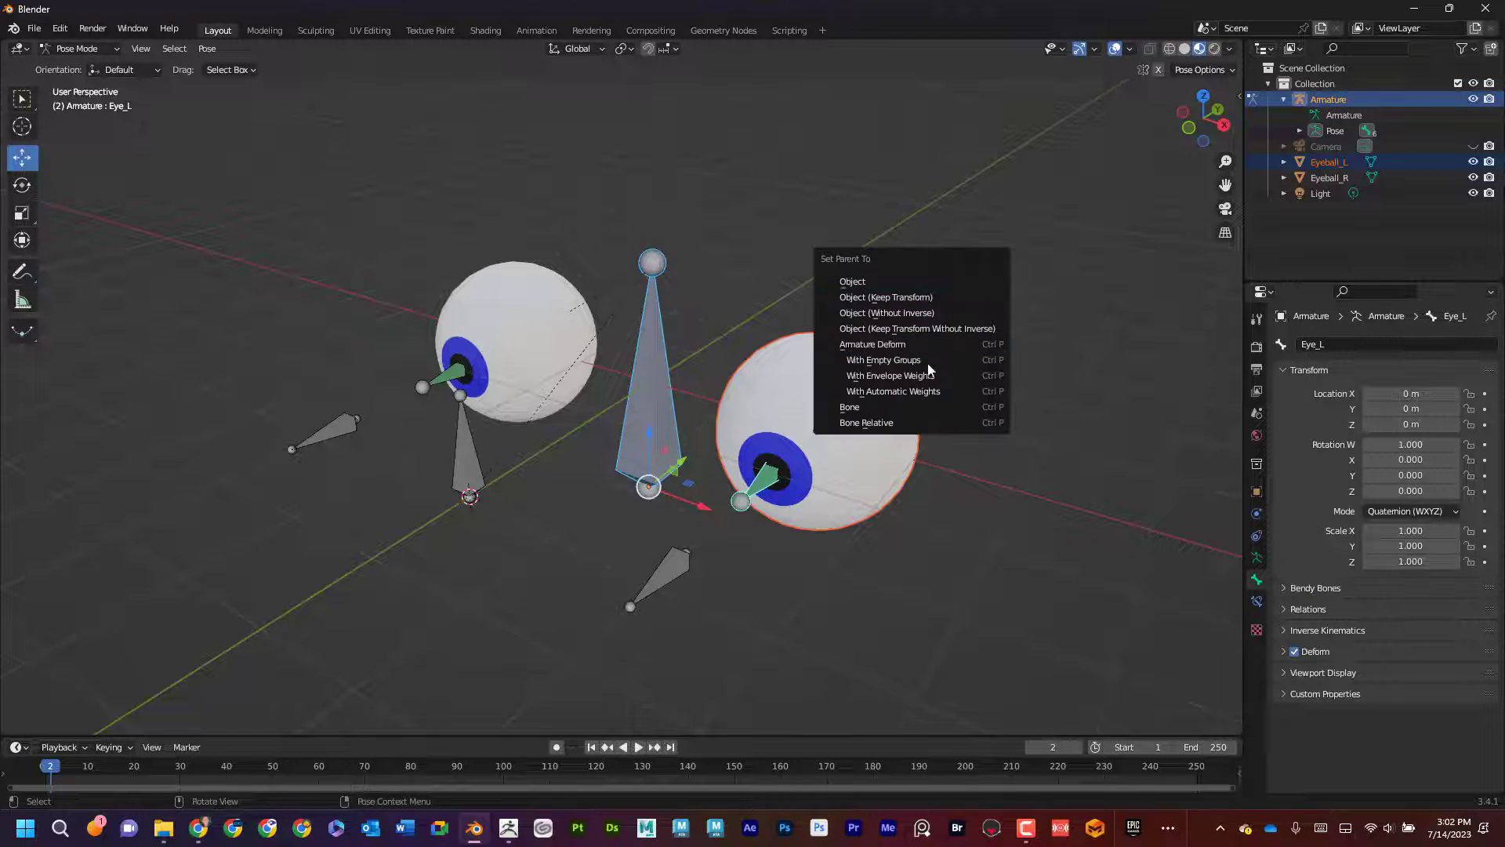
pyautogui.click(925, 406)
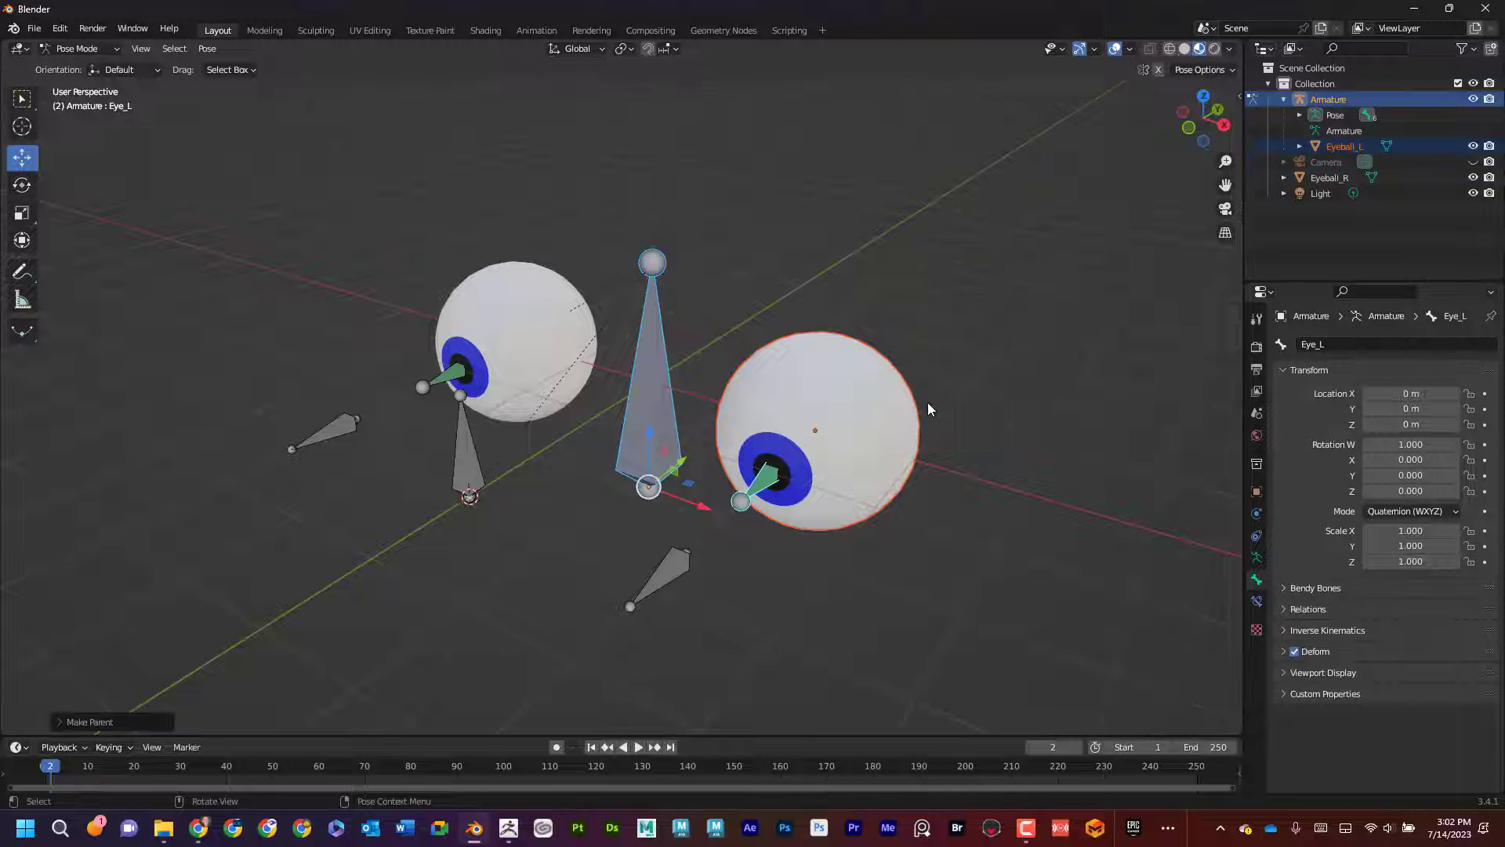
# Parent the Eyeball_R mesh to the Eye_R bone in Pose Mode using the Bone parenting option
pyautogui.moveTo(871, 277); pyautogui.dragTo(901, 287, button='middle')
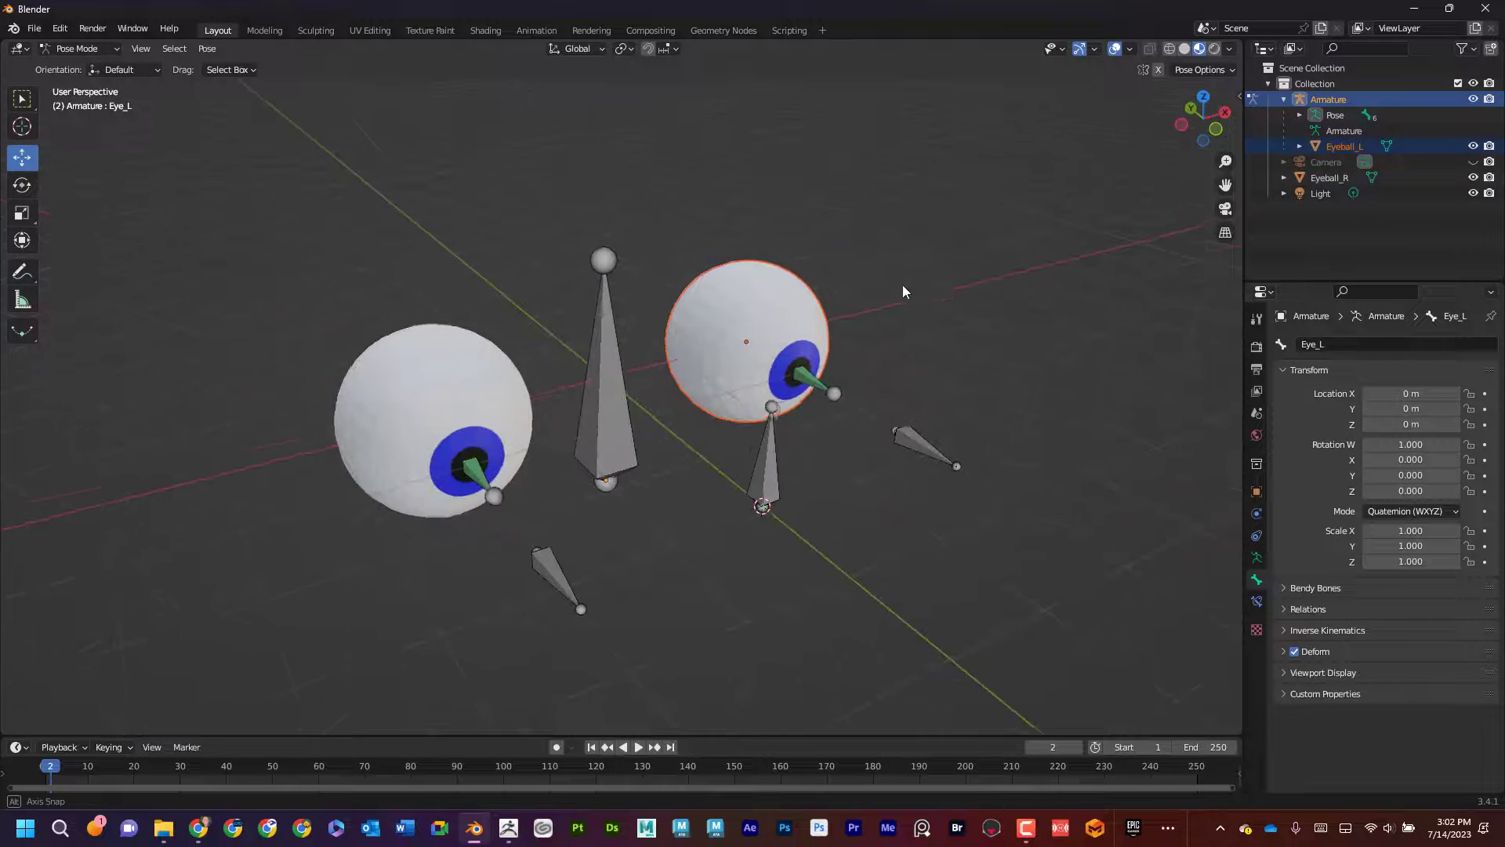
pyautogui.click(79, 52)
pyautogui.click(75, 65)
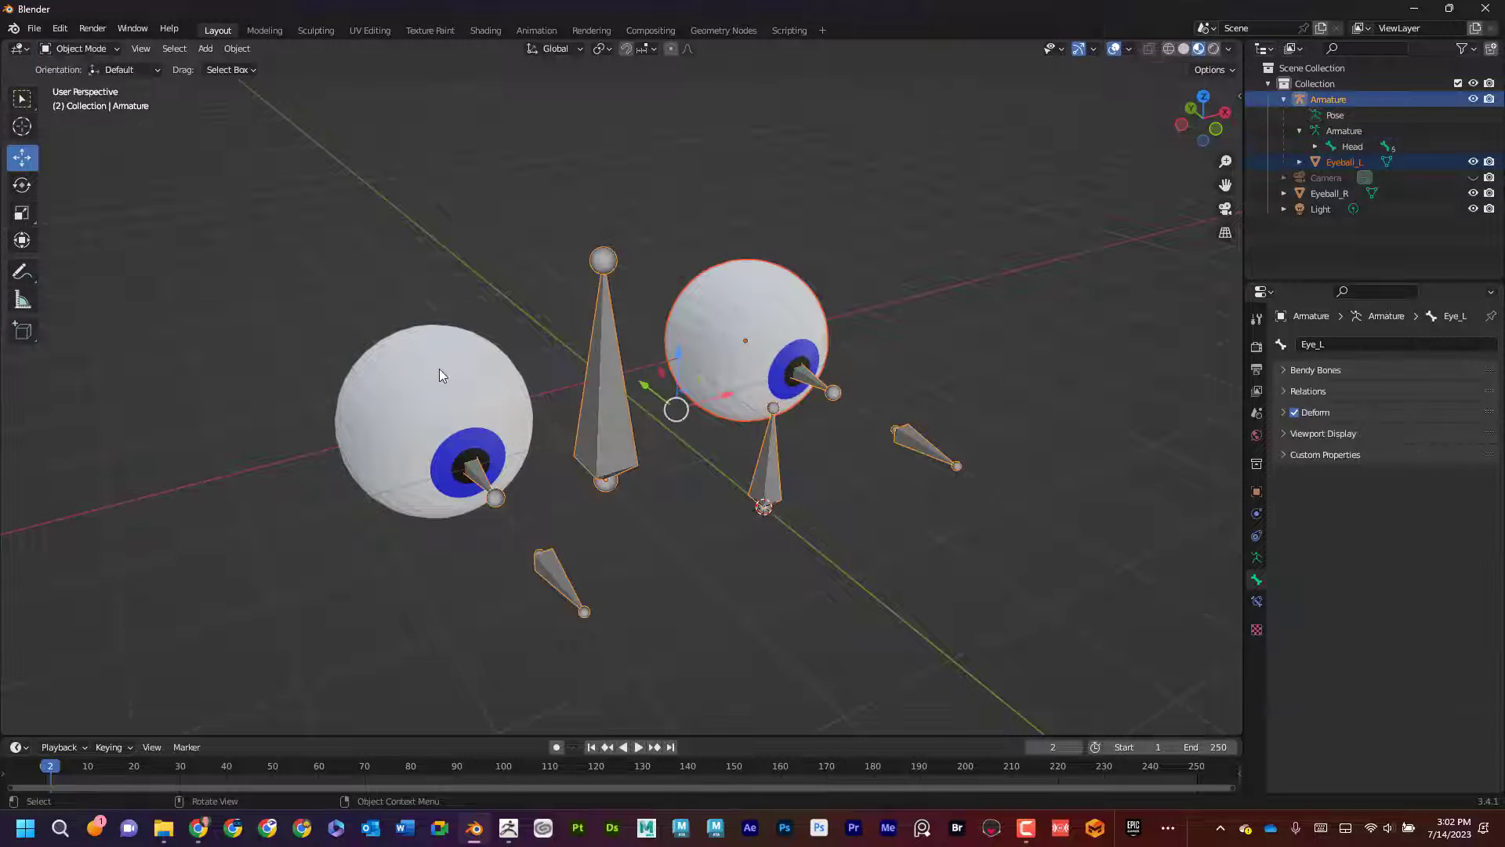
pyautogui.click(439, 368)
pyautogui.keyDown('shift'); pyautogui.click(483, 479); pyautogui.keyUp('shift')
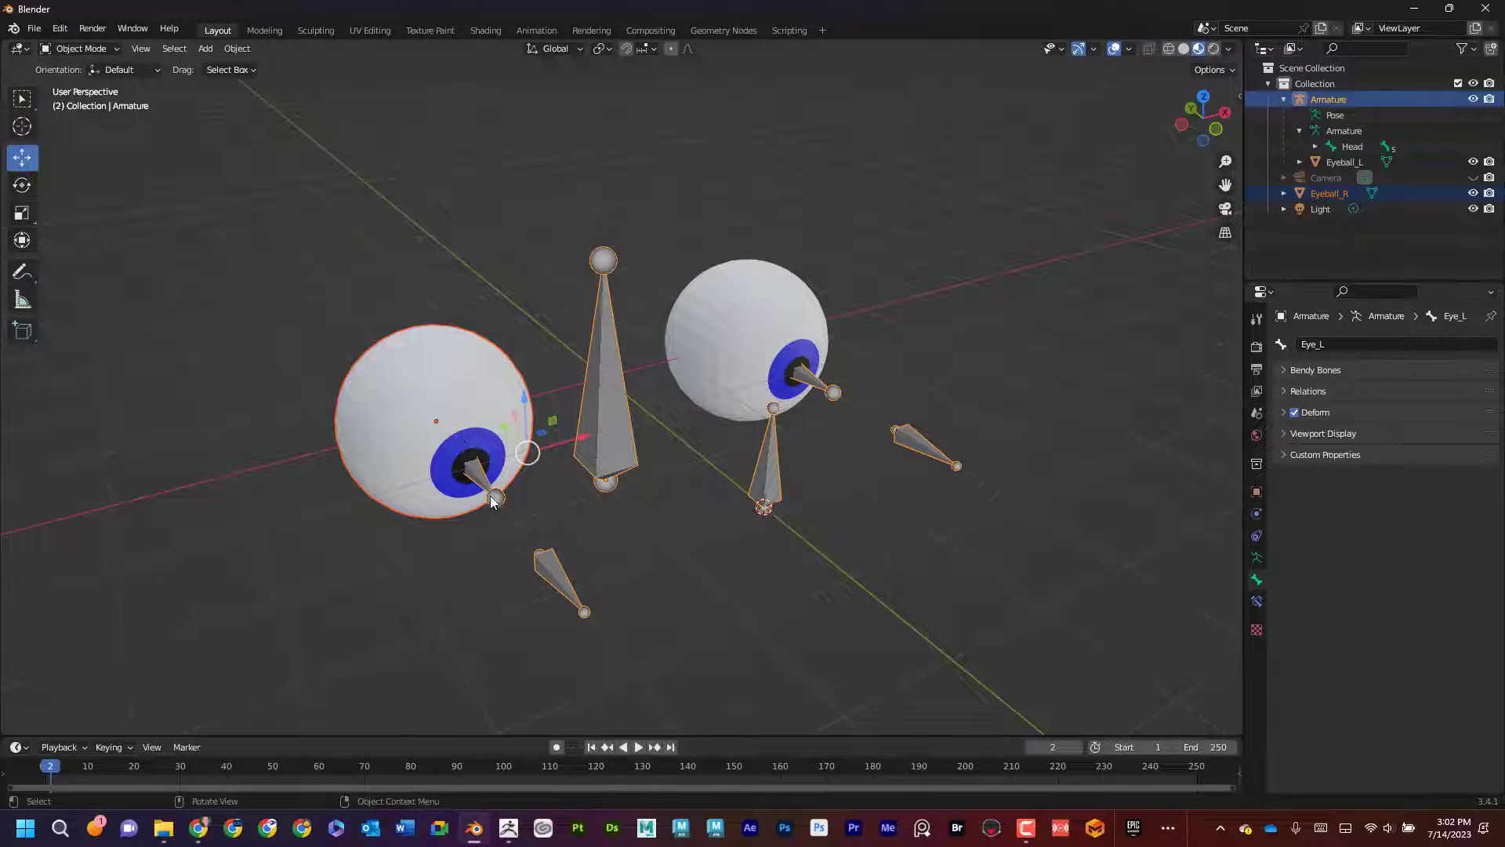
pyautogui.click(93, 52)
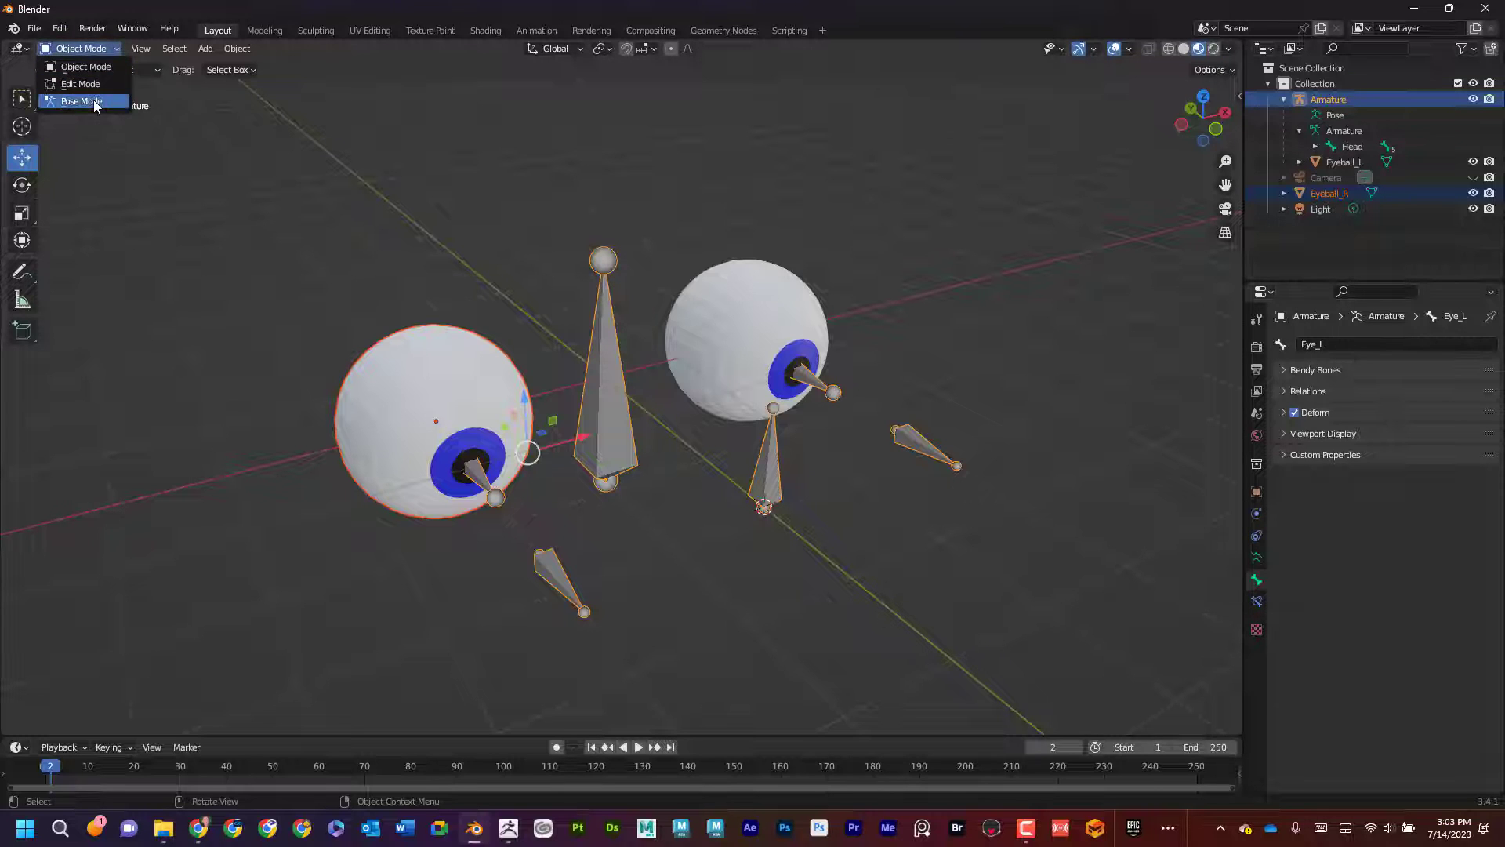
pyautogui.click(94, 105)
pyautogui.click(479, 472)
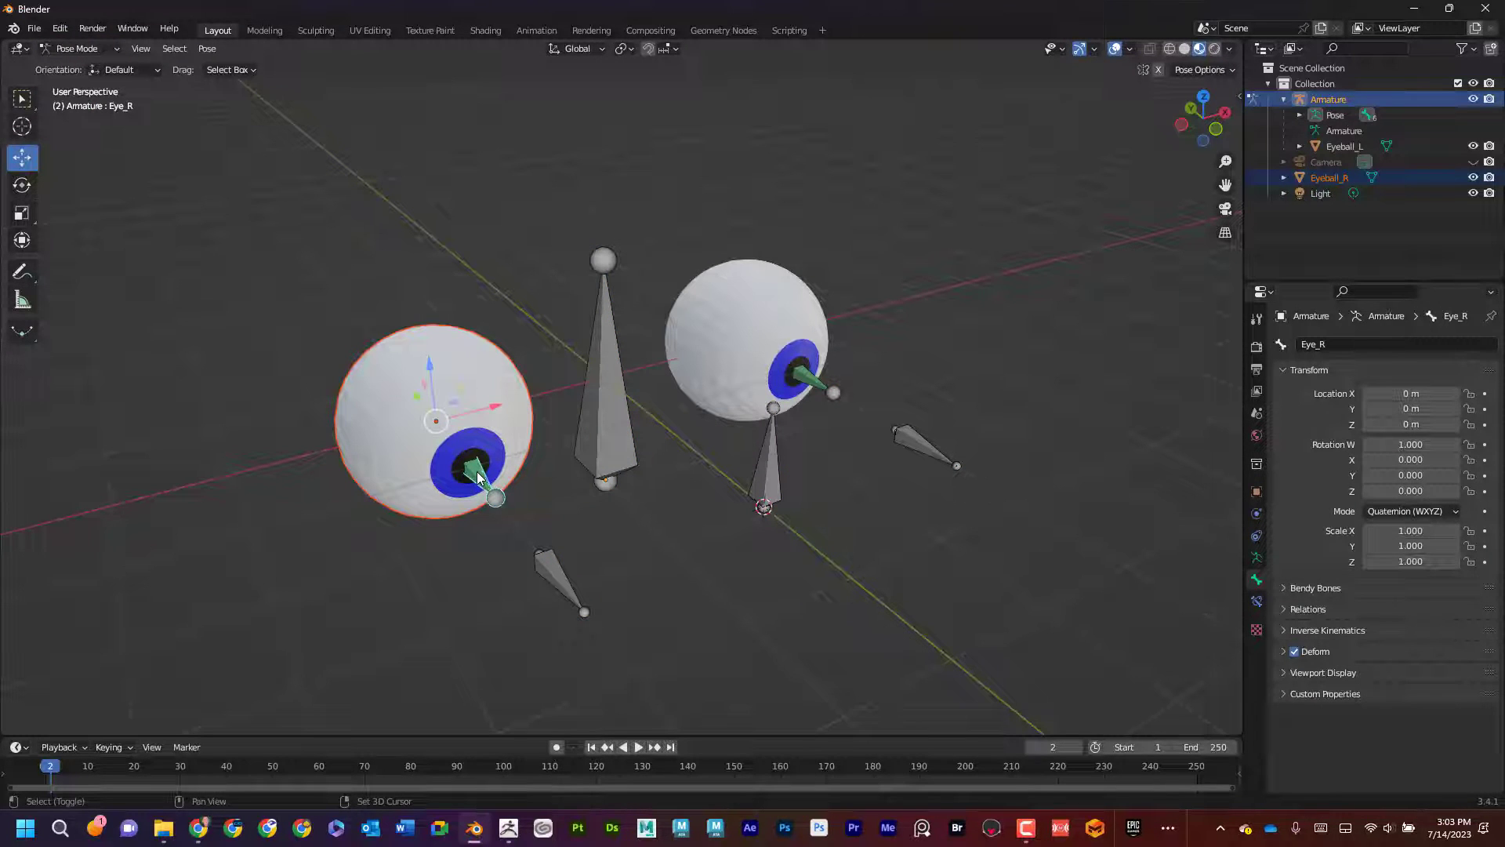
pyautogui.hotkey('ctrl', 'p')
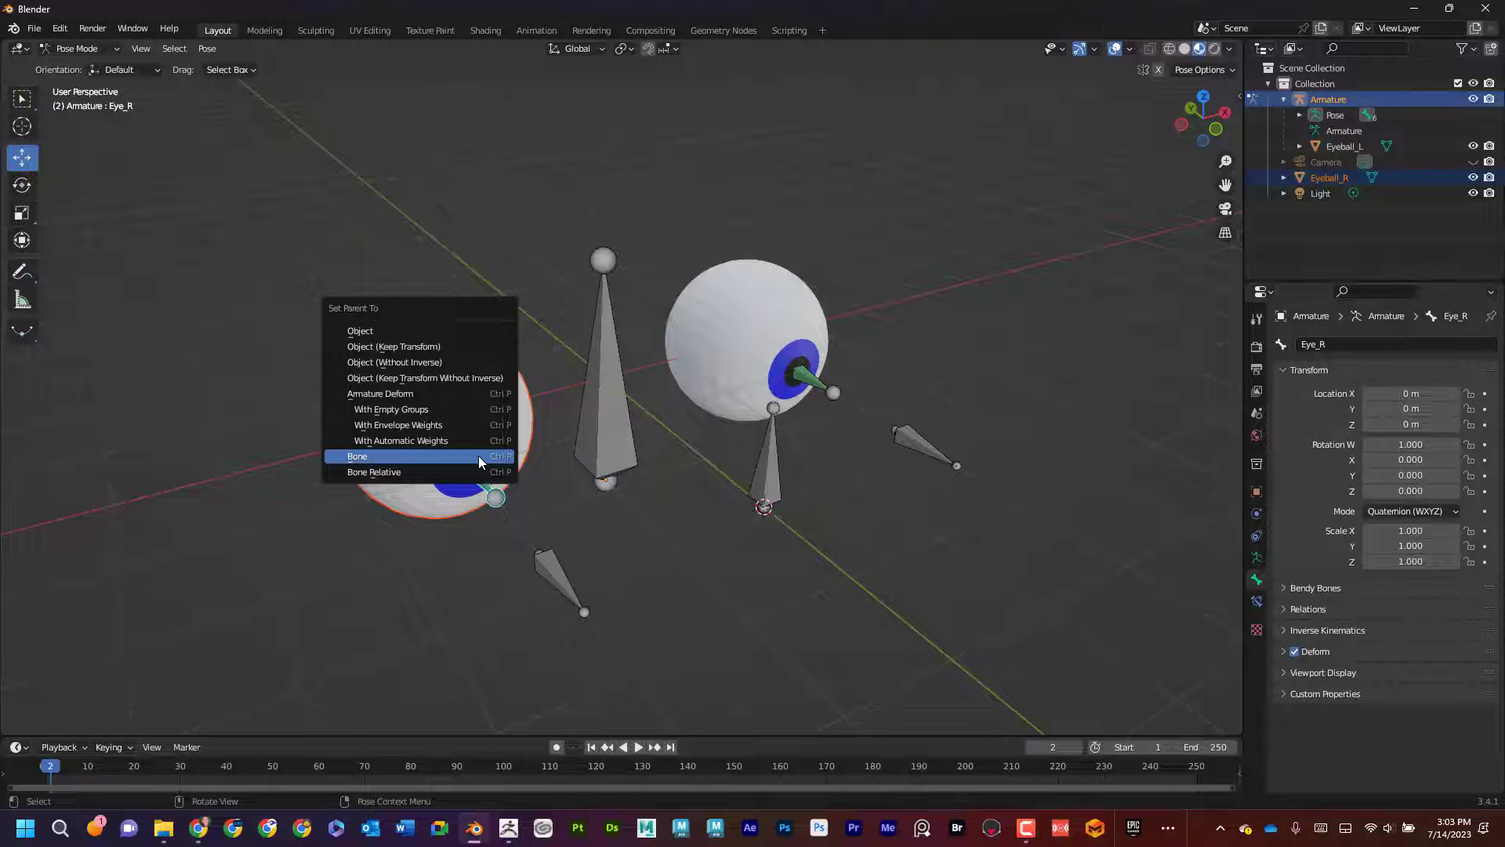
pyautogui.click(478, 456)
pyautogui.click(671, 544)
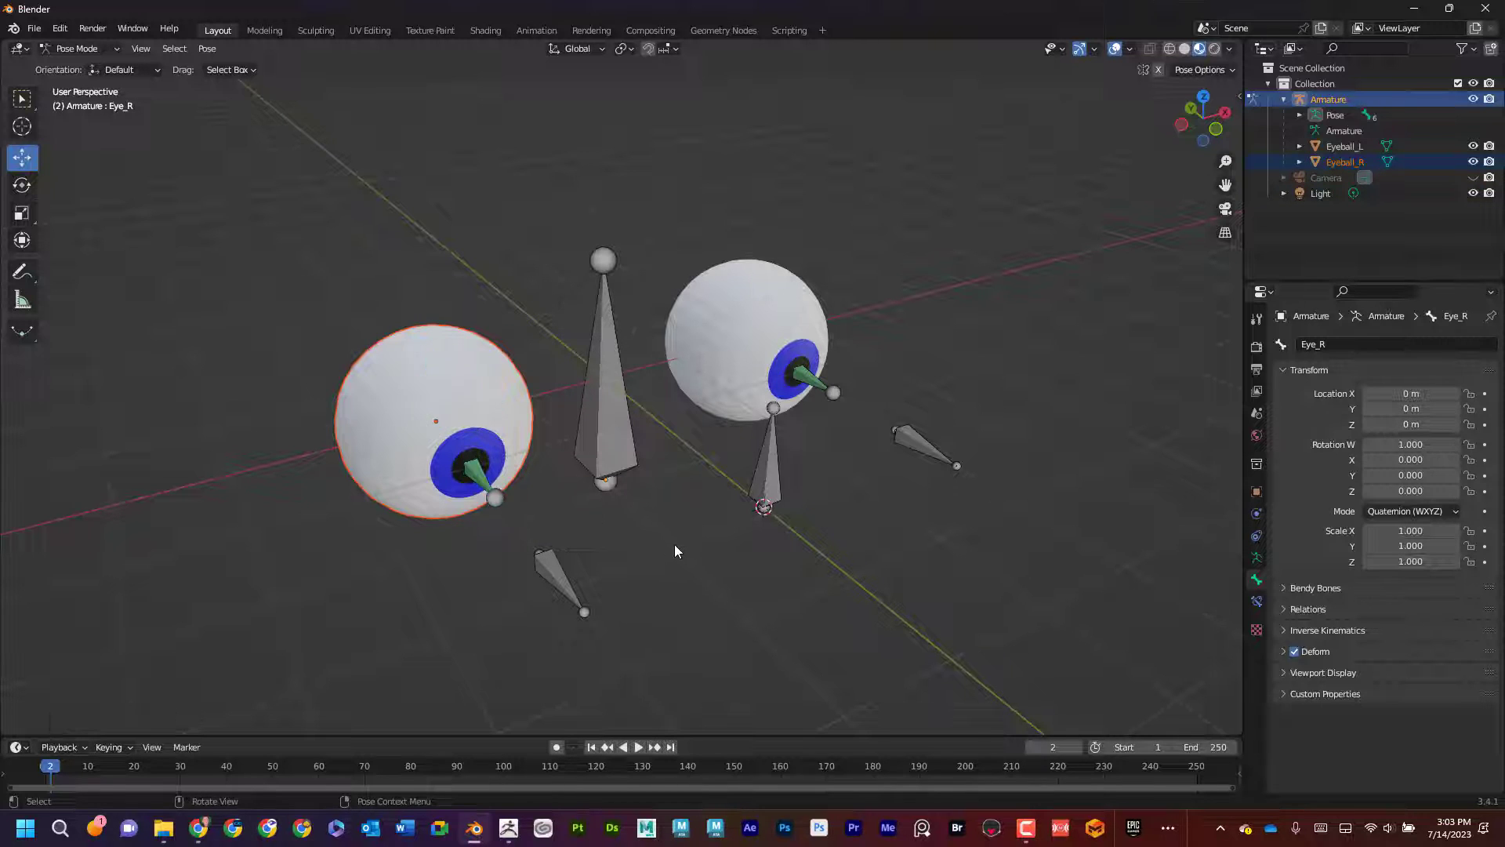
# Test the eye tracking by moving the MasterAim, EyeAim_L and EyeAim_R bones, cancelling each move
pyautogui.moveTo(674, 544); pyautogui.dragTo(656, 599, button='middle')
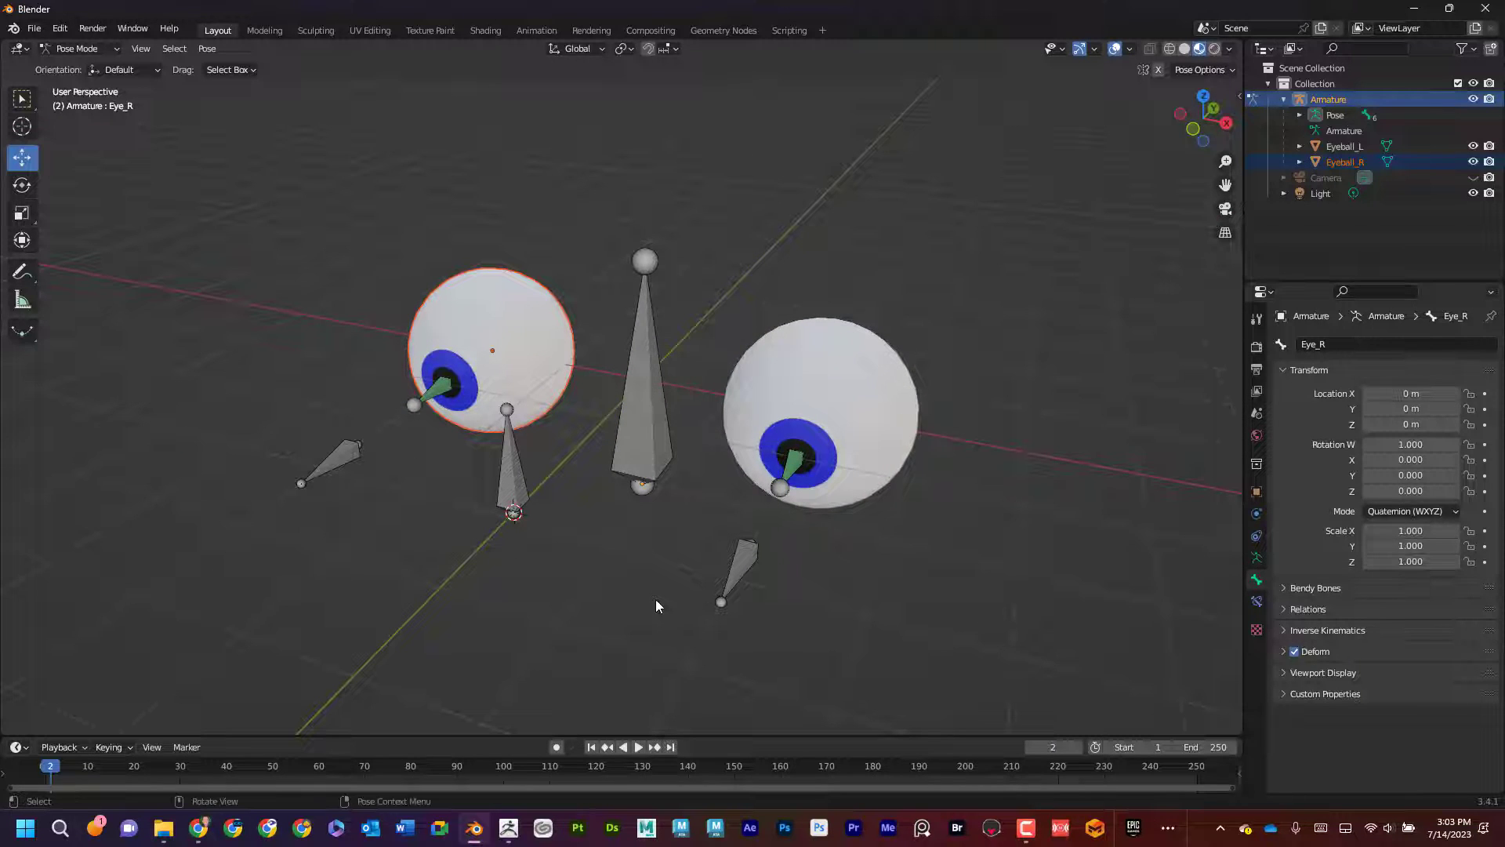
pyautogui.click(523, 485)
pyautogui.press('g')
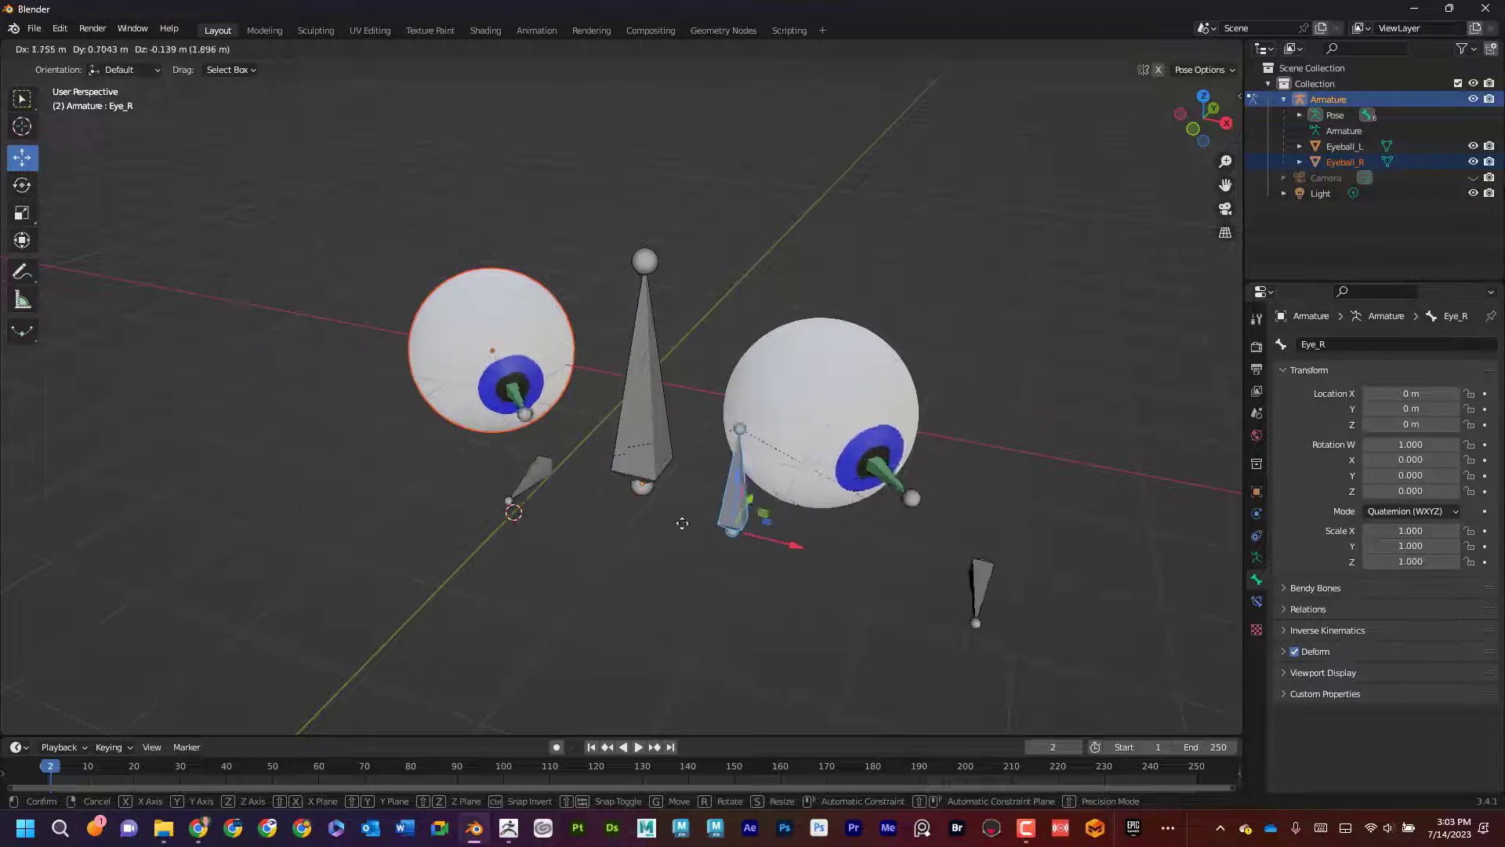
pyautogui.rightClick(647, 546)
pyautogui.click(735, 562)
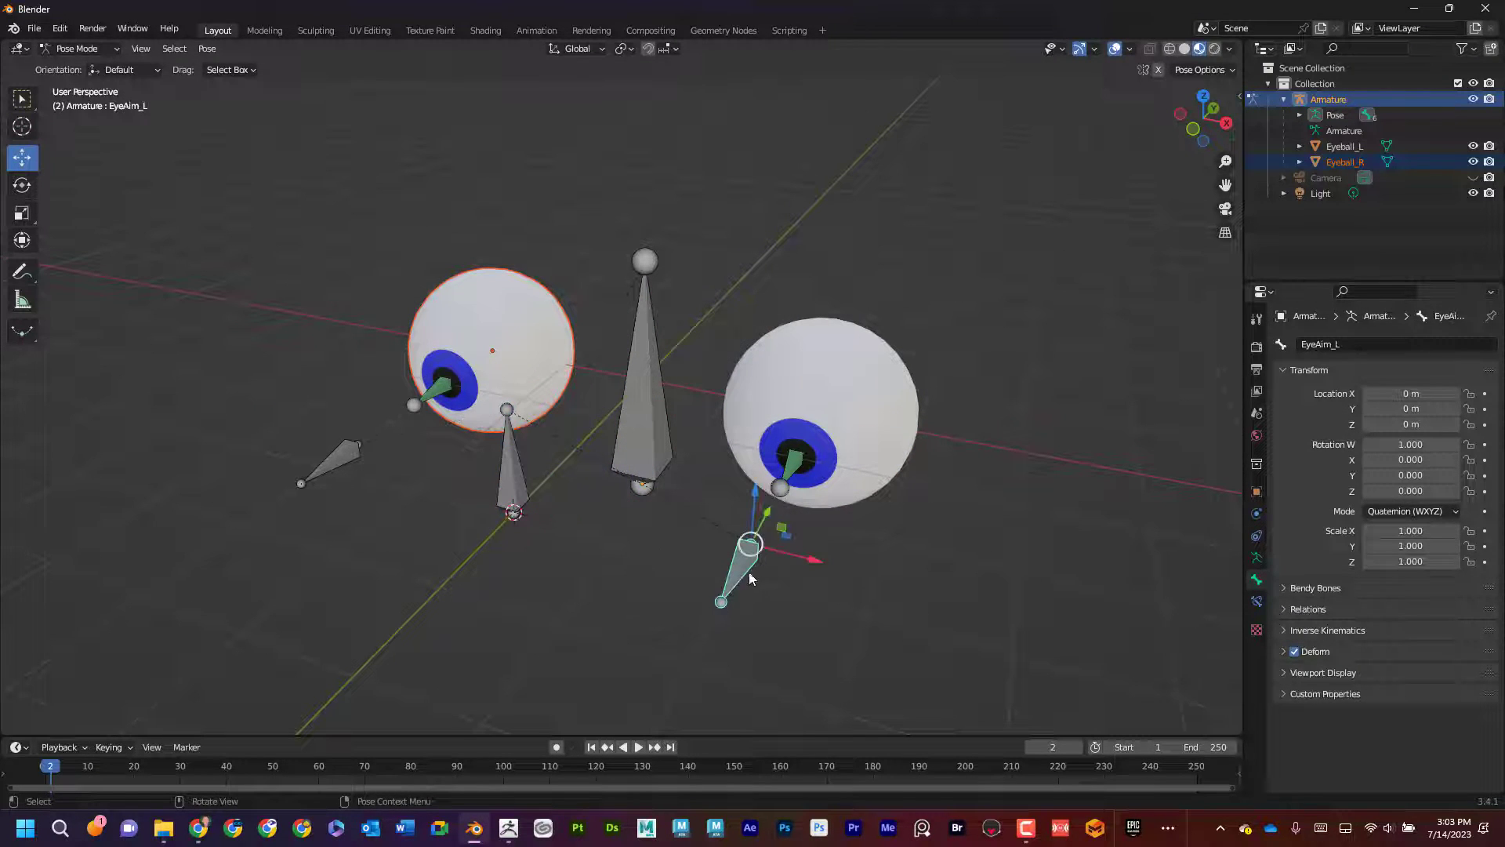
pyautogui.press('g')
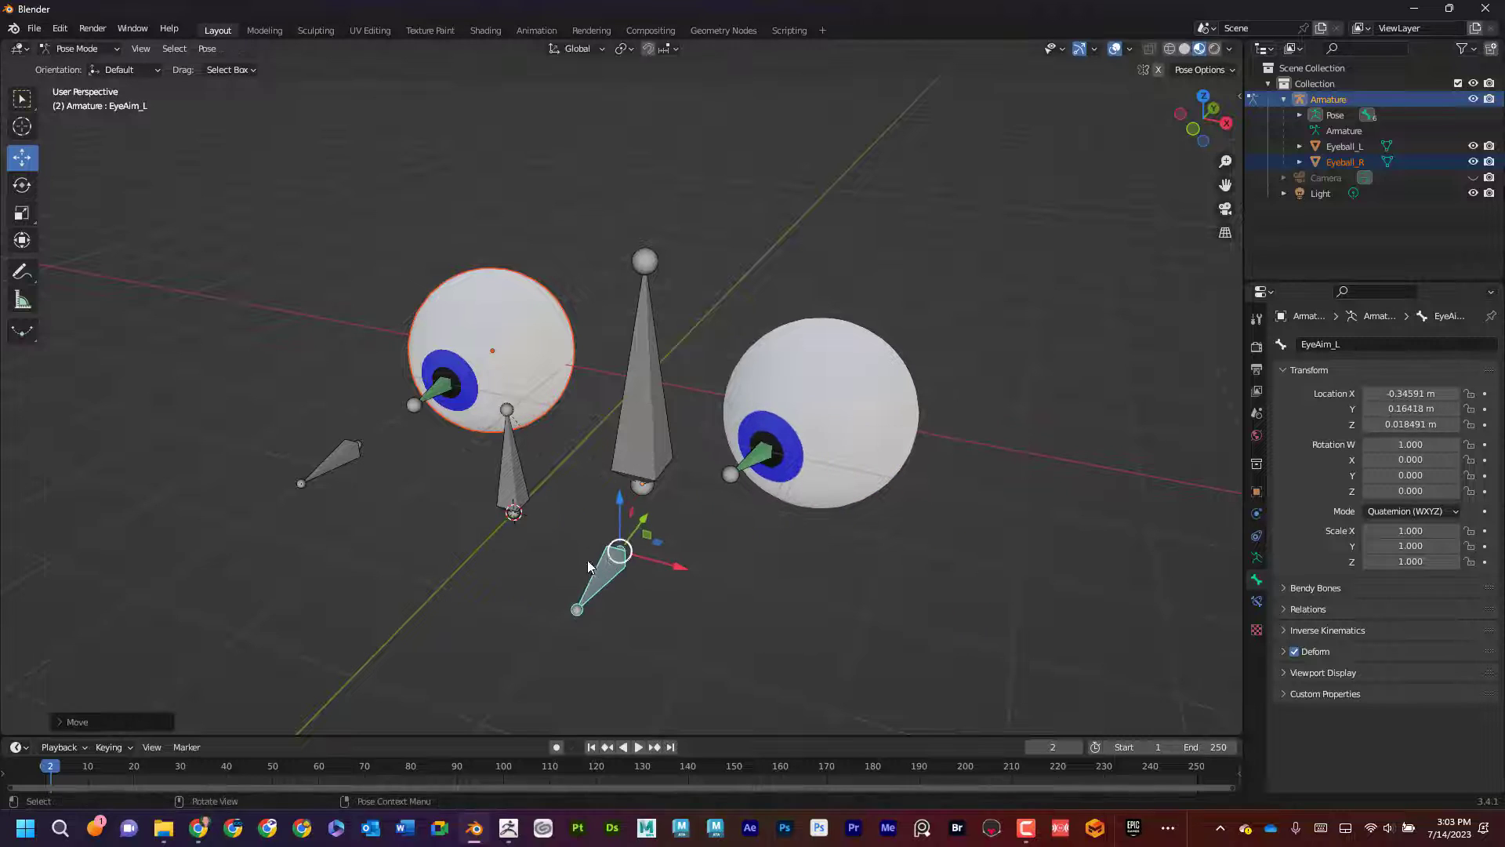
pyautogui.rightClick(502, 540)
pyautogui.click(344, 453)
pyautogui.press('g')
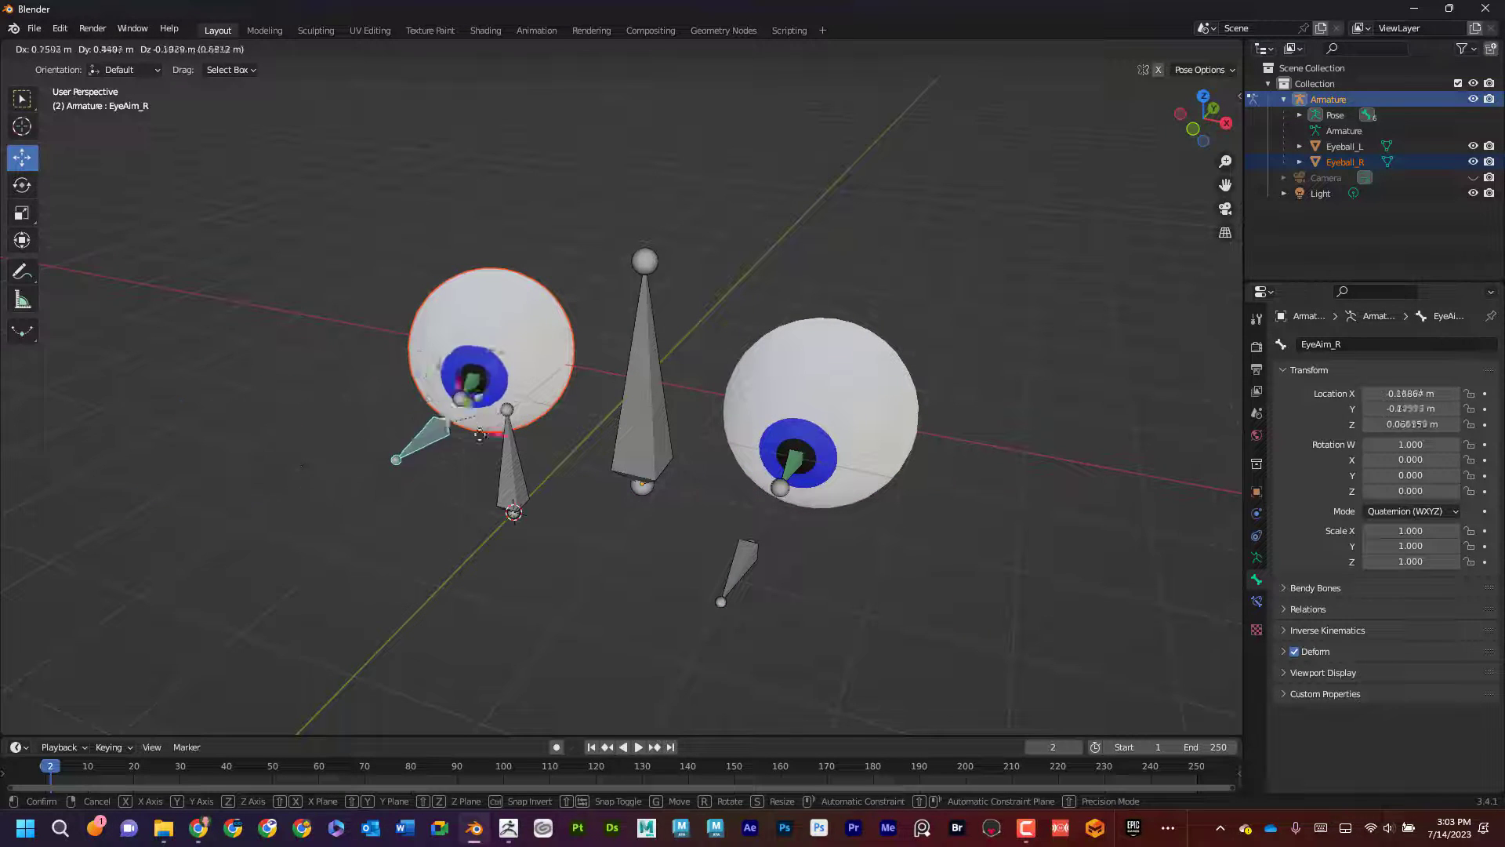
pyautogui.rightClick(353, 443)
pyautogui.click(511, 475)
pyautogui.press('g')
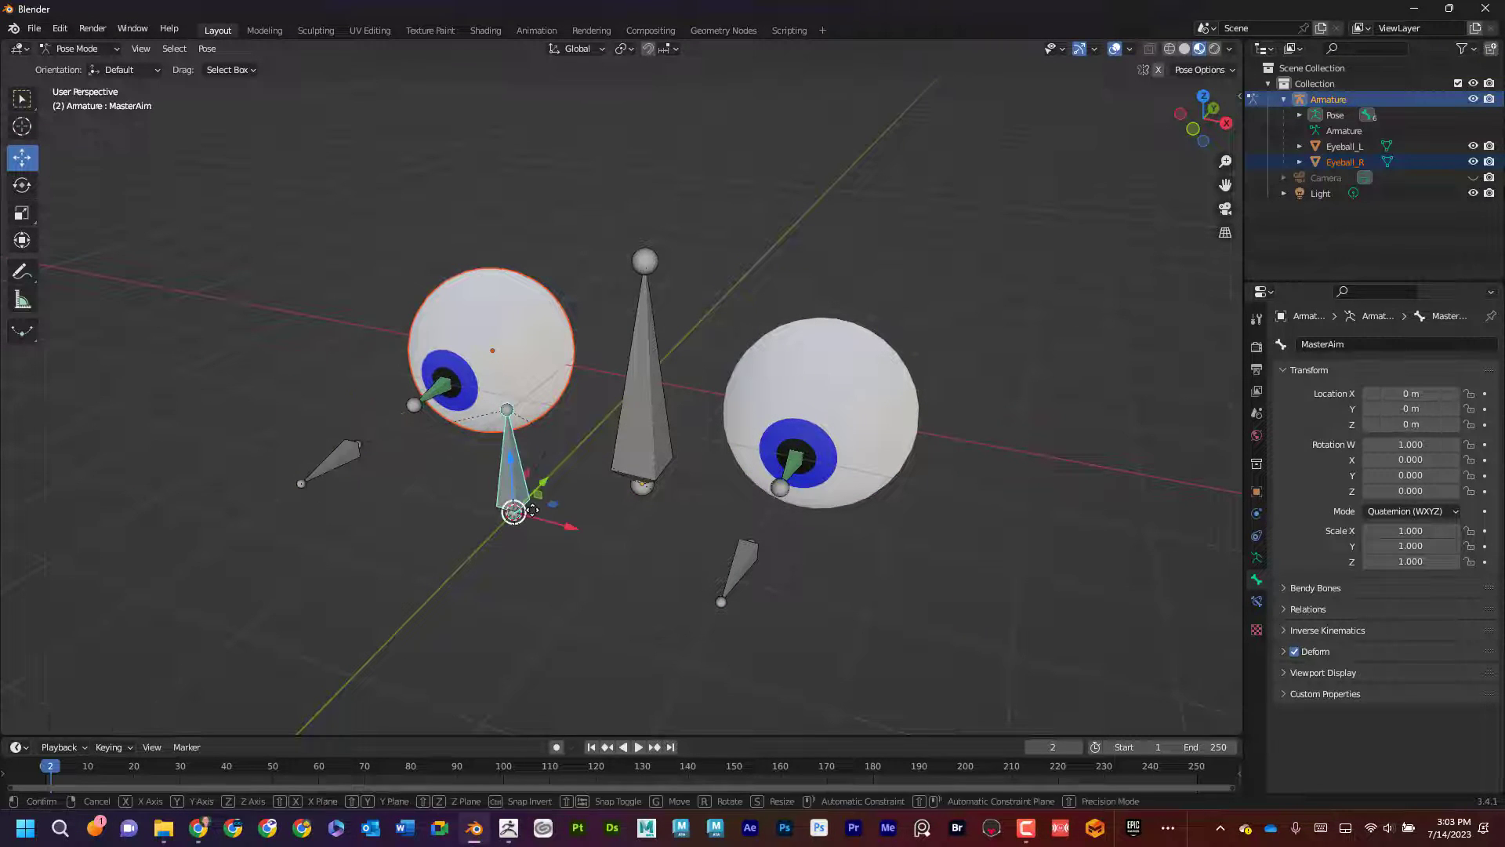
pyautogui.rightClick(474, 475)
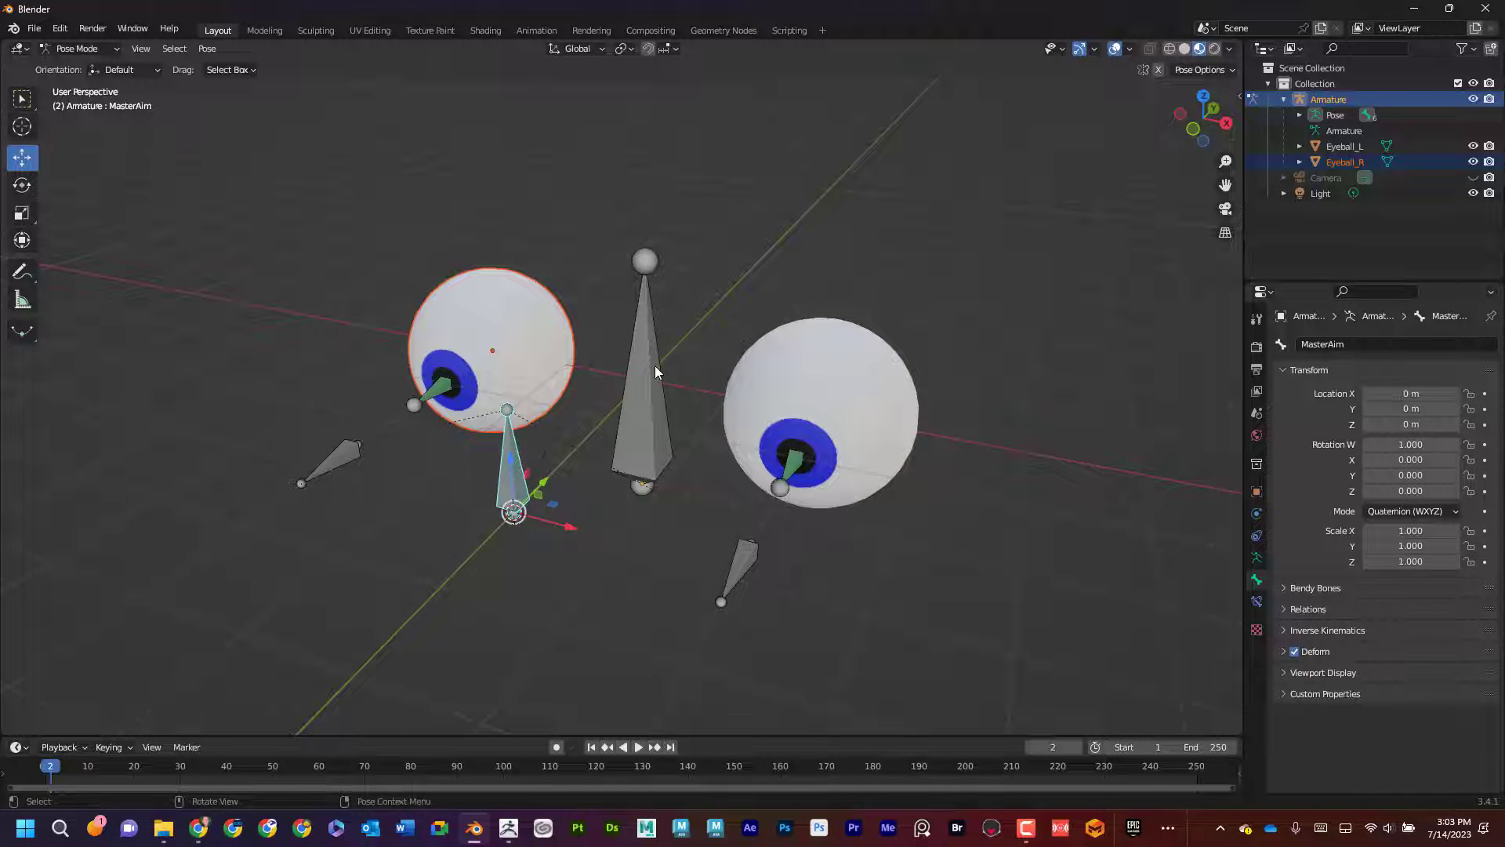
# Test moving the Head bone with the whole rig, clear its location and deselect it
pyautogui.click(657, 437)
pyautogui.press('g')
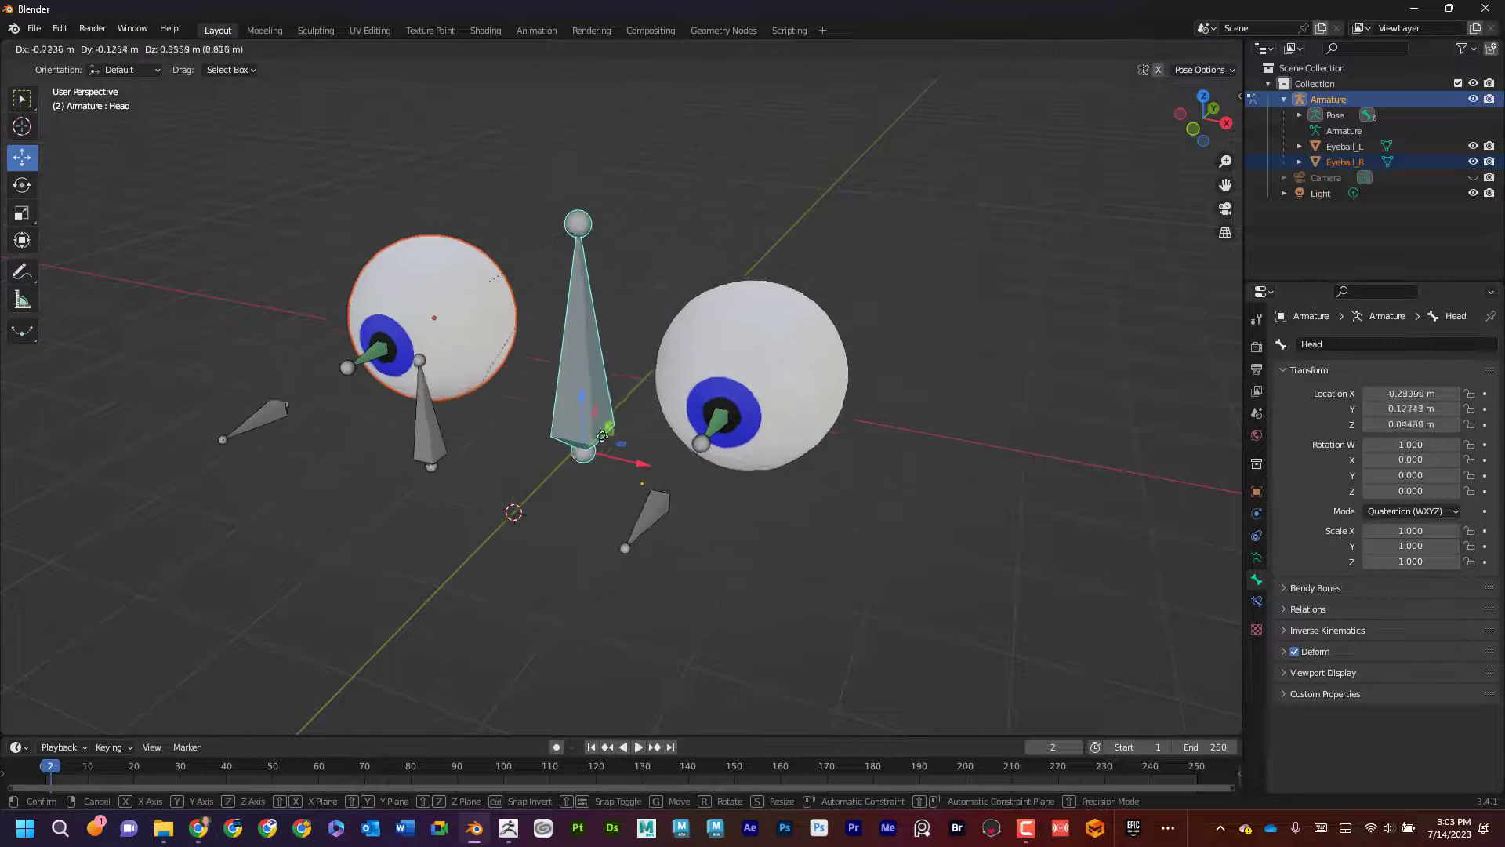
pyautogui.click(612, 439)
pyautogui.hotkey('alt', 'g')
pyautogui.click(983, 533)
pyautogui.scroll(-2, 983, 534)
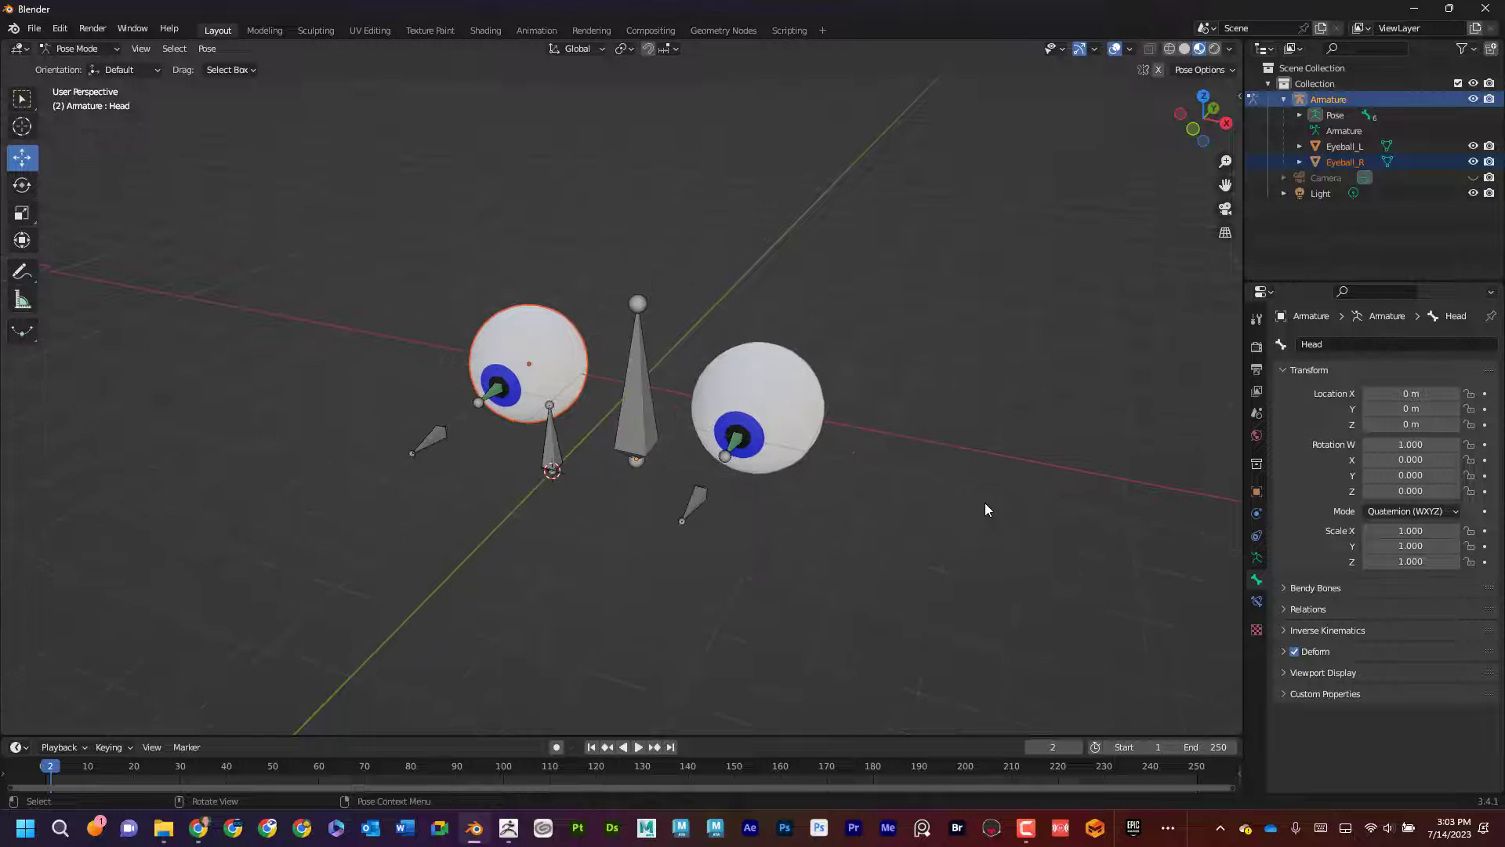
pyautogui.moveTo(984, 502); pyautogui.dragTo(812, 516, button='middle')
pyautogui.scroll(3, 810, 510)
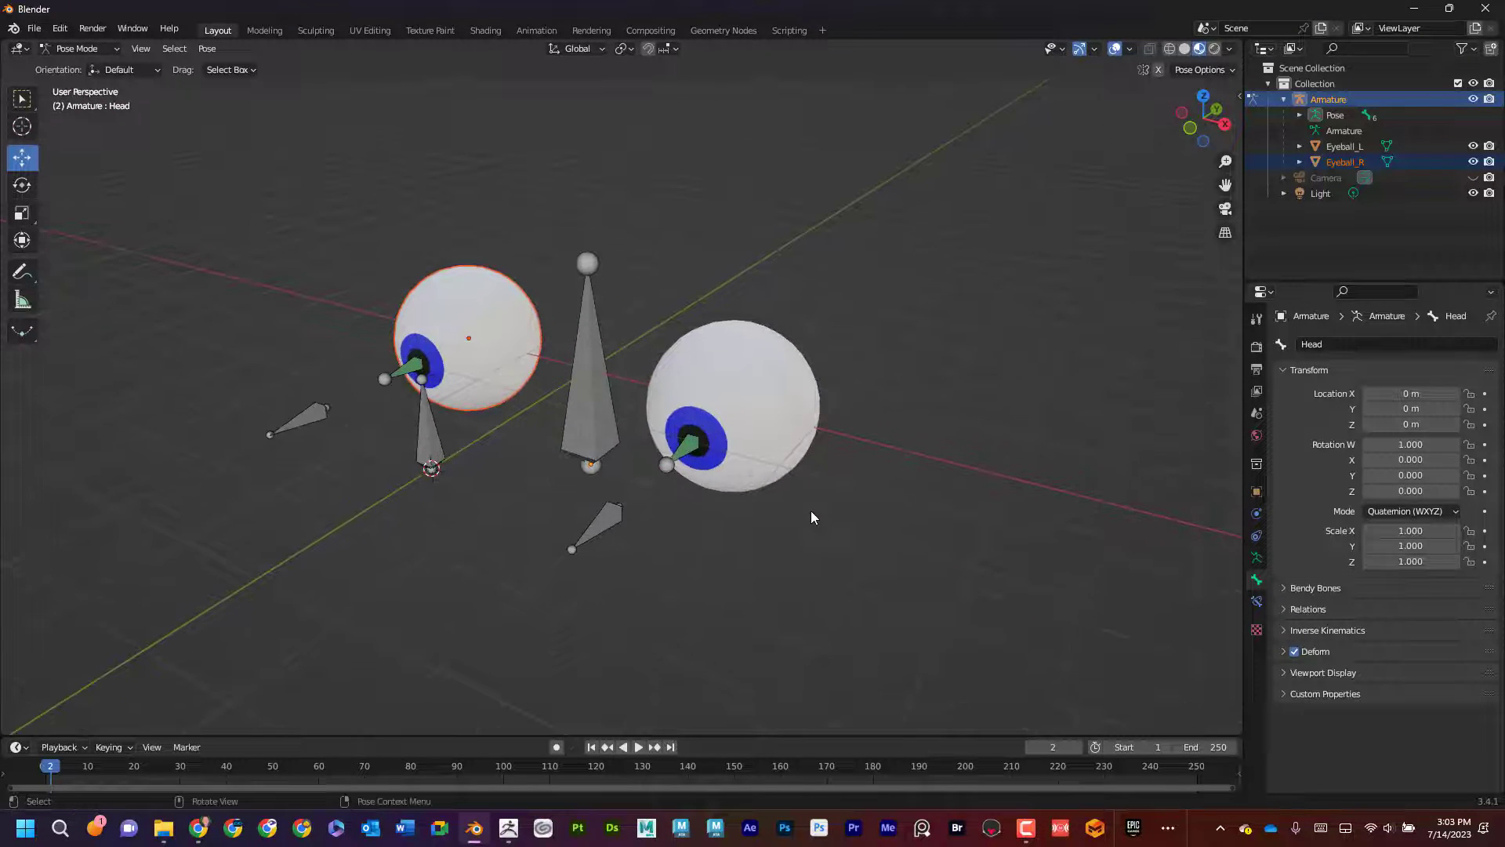
pyautogui.scroll(-4, 500, 240)
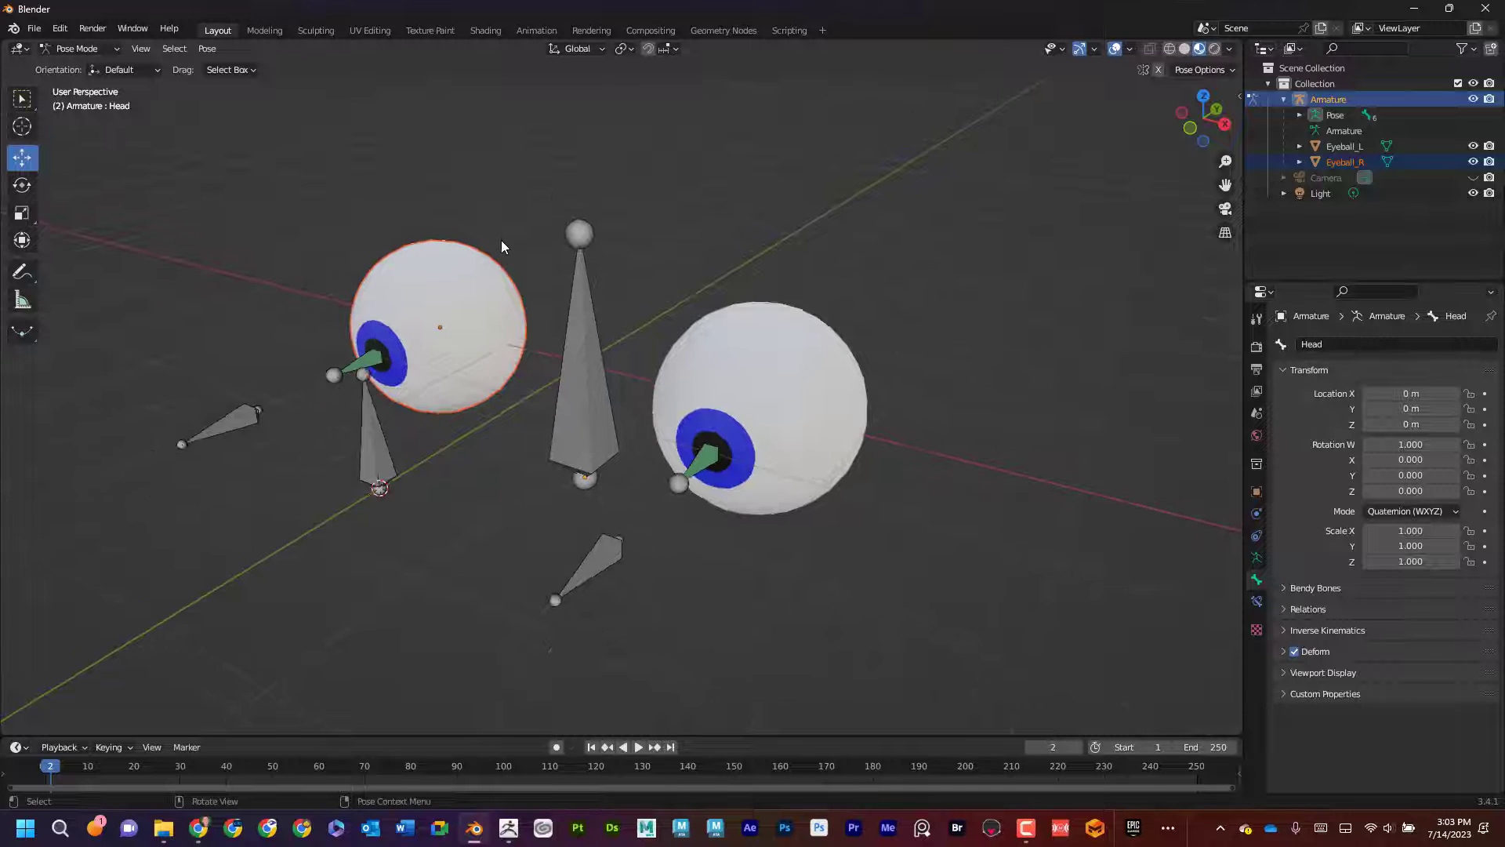
pyautogui.scroll(2, 505, 235)
pyautogui.scroll(-1, 505, 232)
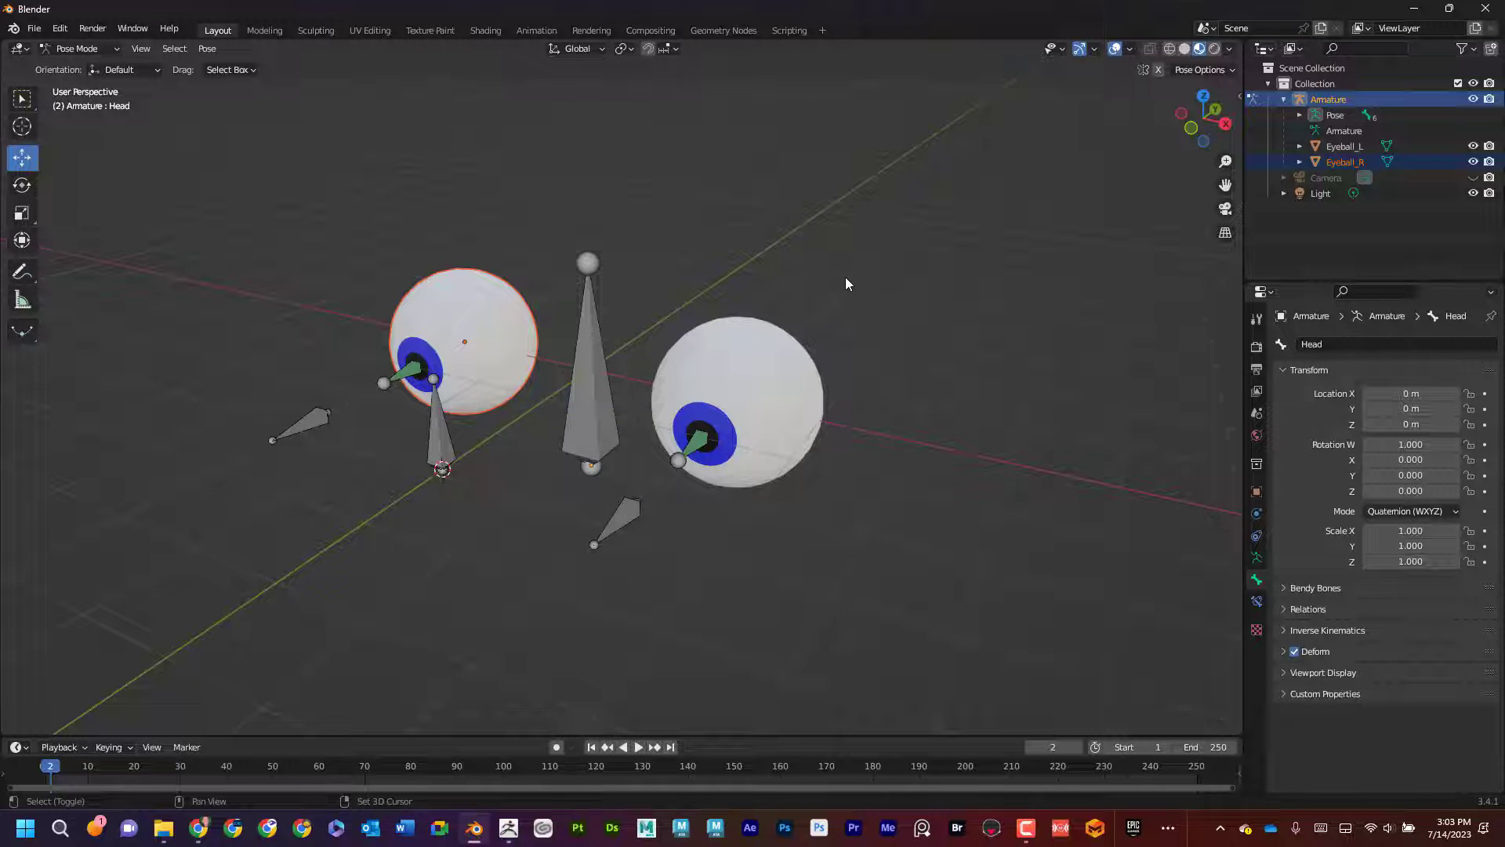
# Return to Object Mode, deselect everything and add a Monkey mesh
pyautogui.click(78, 48)
pyautogui.click(82, 61)
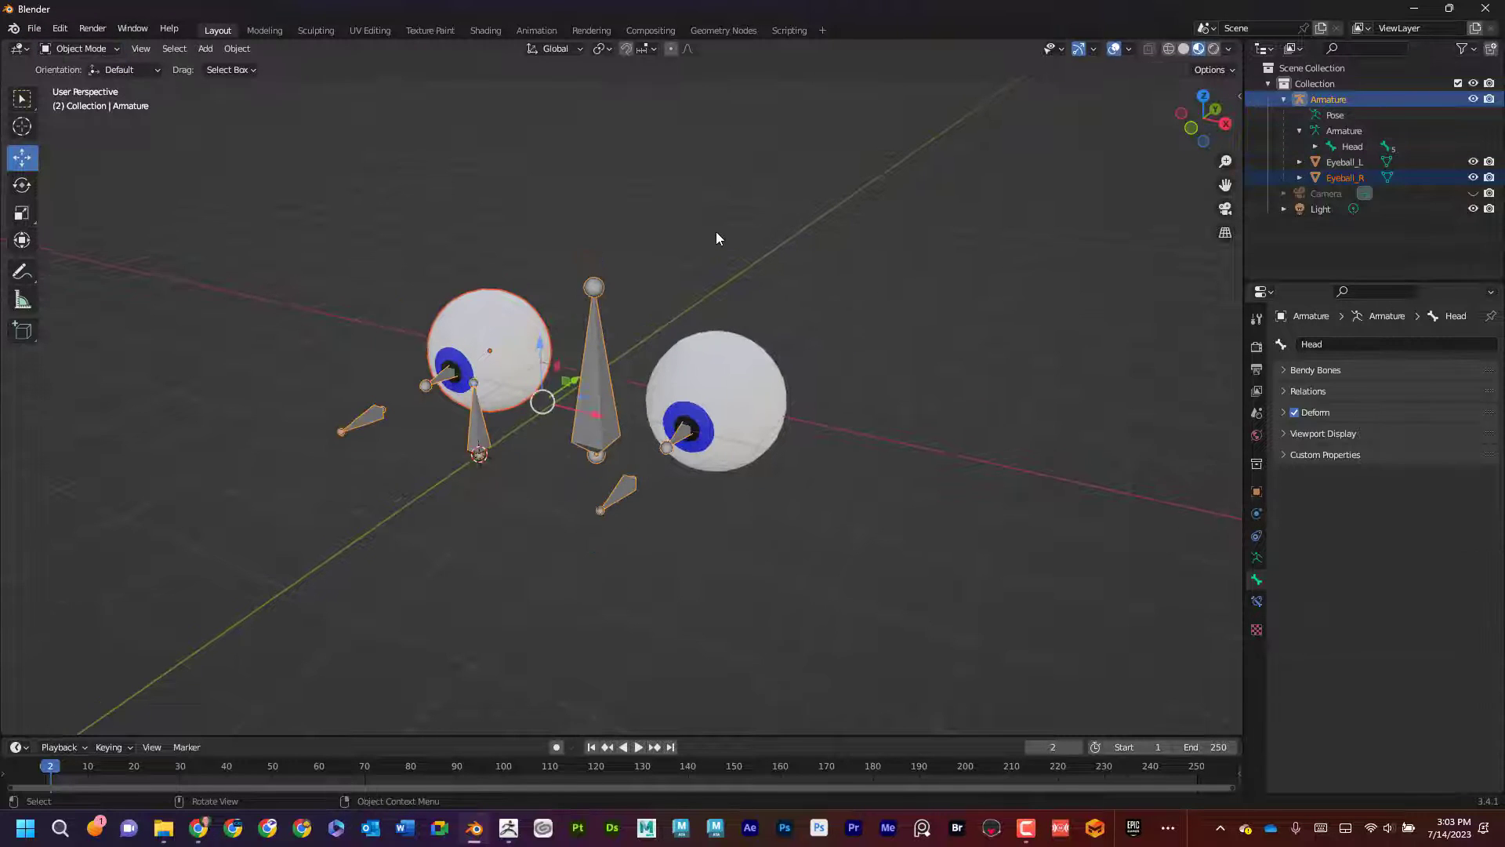
pyautogui.click(717, 238)
pyautogui.moveTo(806, 260); pyautogui.dragTo(798, 260, button='middle')
pyautogui.hotkey('shift', 'a')
pyautogui.moveTo(787, 159)
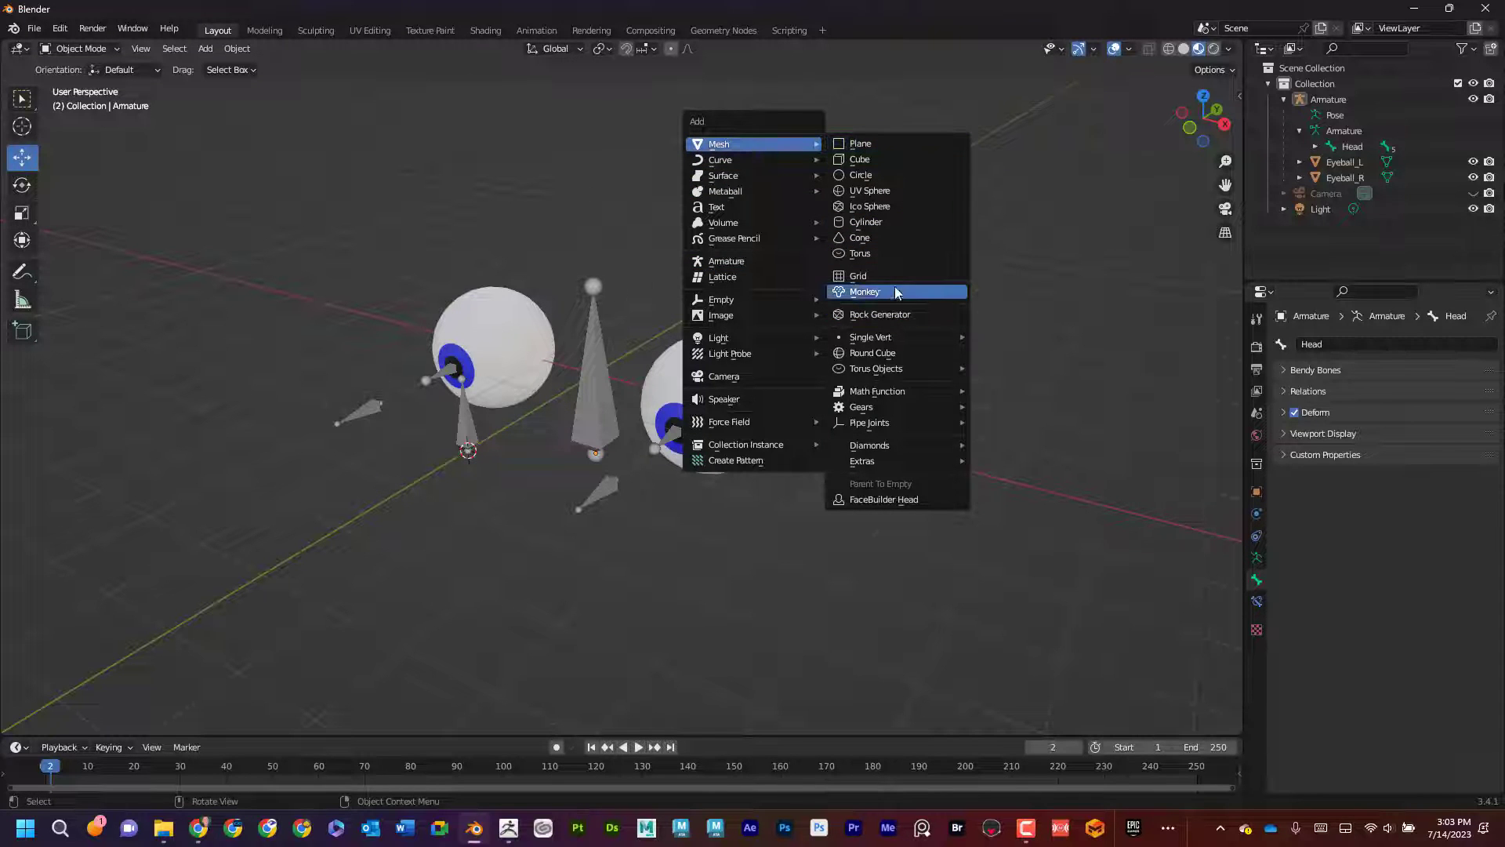
pyautogui.click(897, 292)
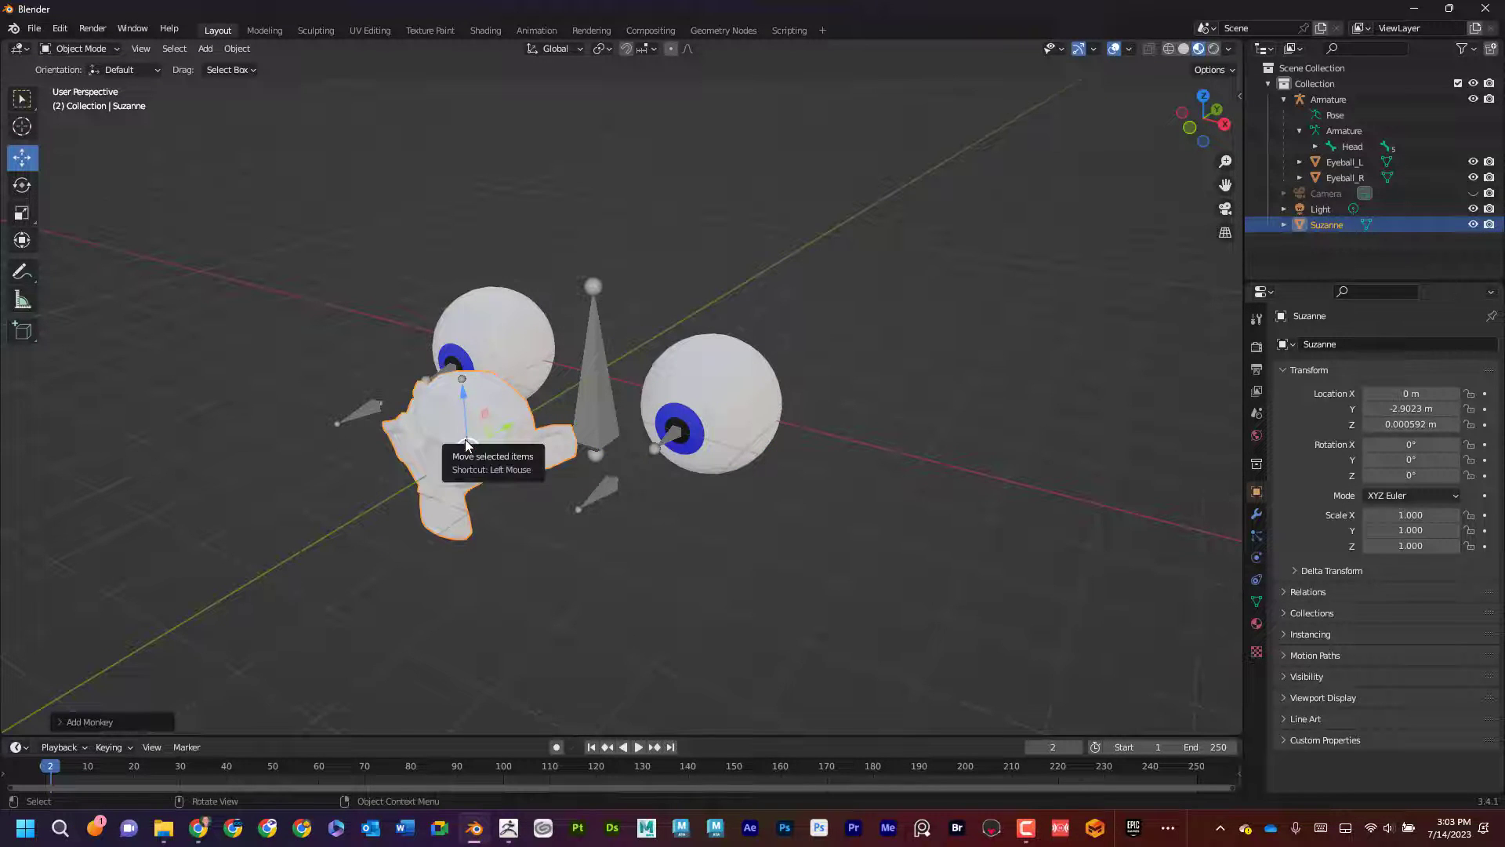
# Scale the monkey head up to about 5.28 and move it back along Y to about 1.51 m
pyautogui.press('s')
pyautogui.click(523, 437)
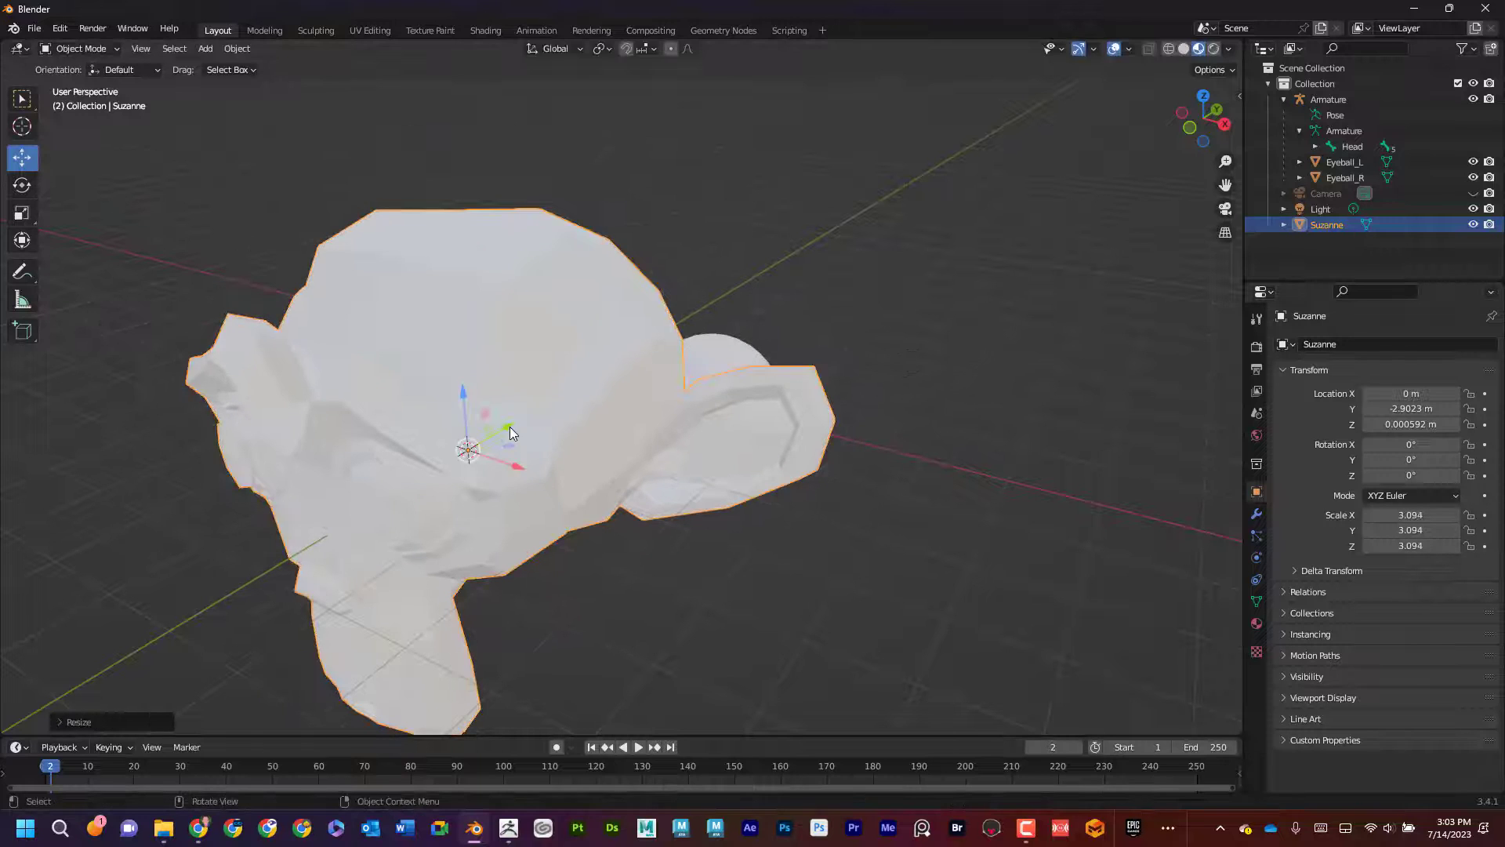
pyautogui.moveTo(509, 431); pyautogui.dragTo(683, 355)
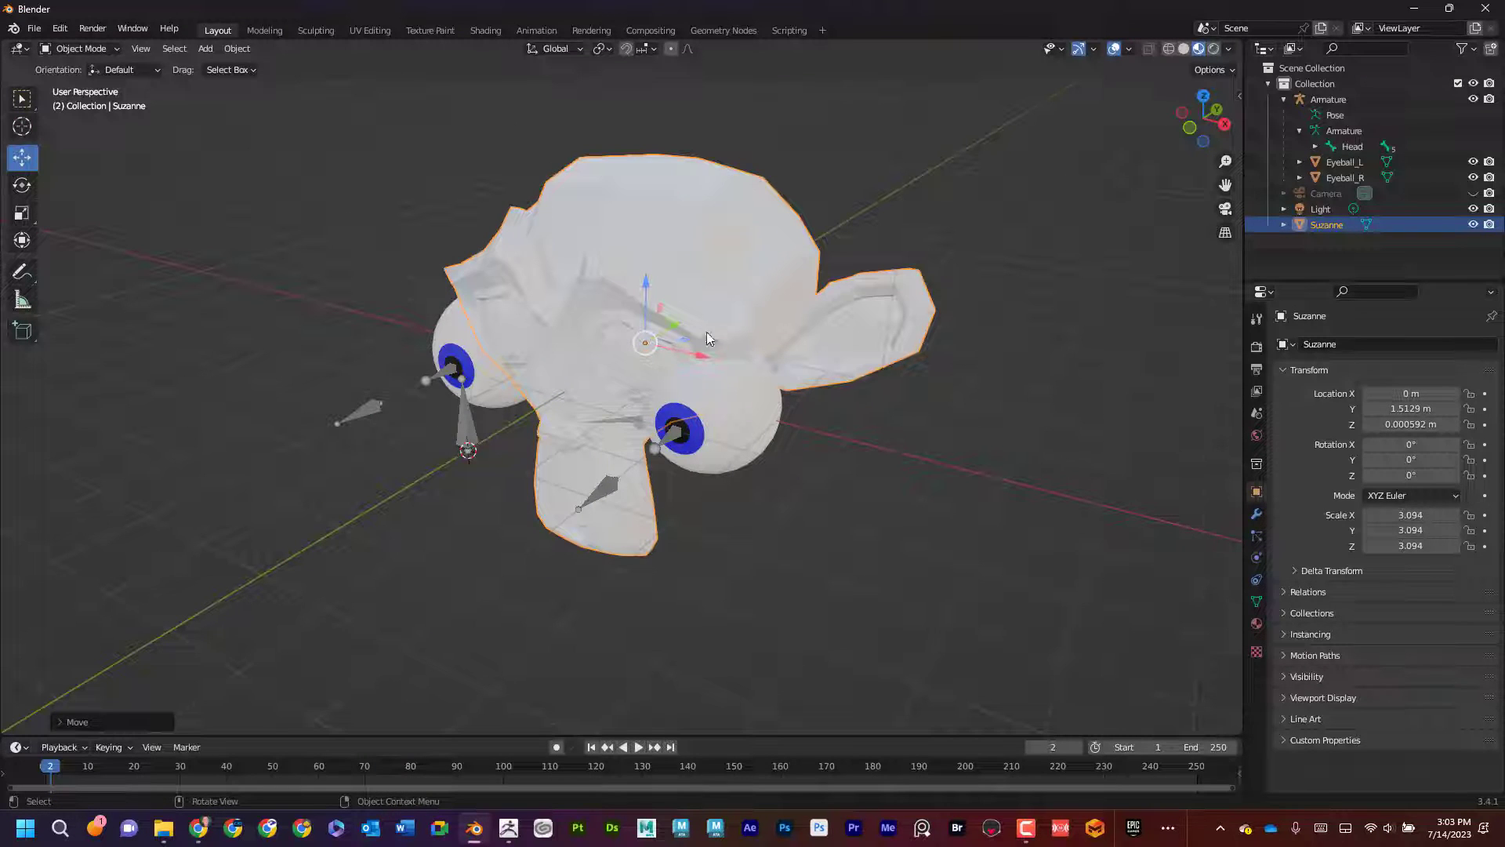
pyautogui.press('s')
pyautogui.click(845, 361)
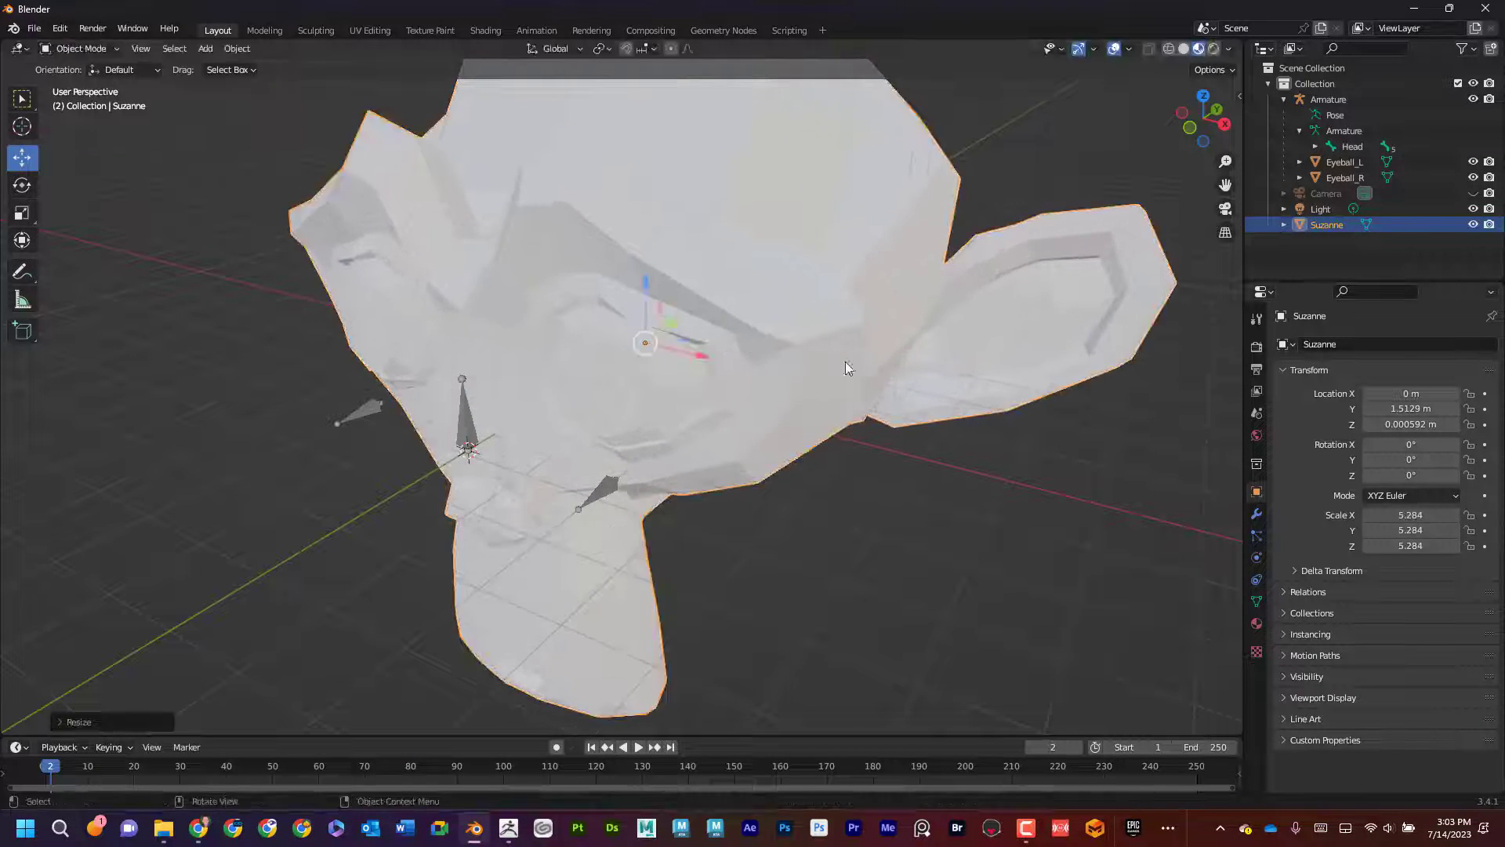
# Move the monkey head to about Y 3.80 m and Z -1.12 m, and enlarge it to a scale of about 5.65
pyautogui.moveTo(656, 293); pyautogui.dragTo(688, 360, button='middle')
pyautogui.moveTo(688, 360); pyautogui.dragTo(814, 360)
pyautogui.moveTo(740, 401); pyautogui.dragTo(778, 391, button='middle')
pyautogui.press('s')
pyautogui.click(748, 365)
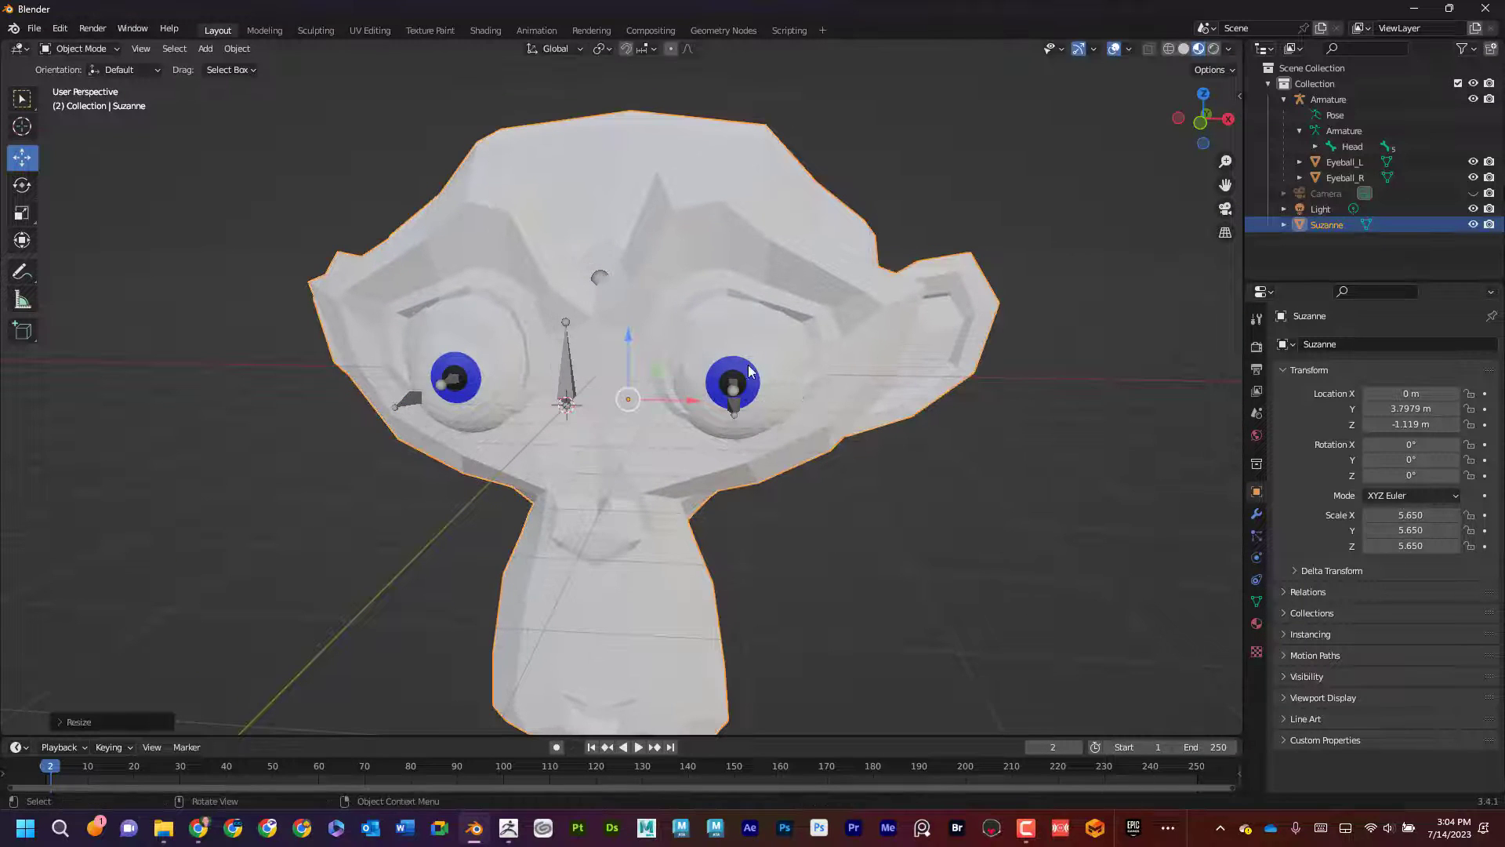
# Fit the monkey's eye sockets around the eyeballs by moving the head to about Z -1.44 m and Y 3.91 m
pyautogui.moveTo(621, 331); pyautogui.dragTo(624, 359)
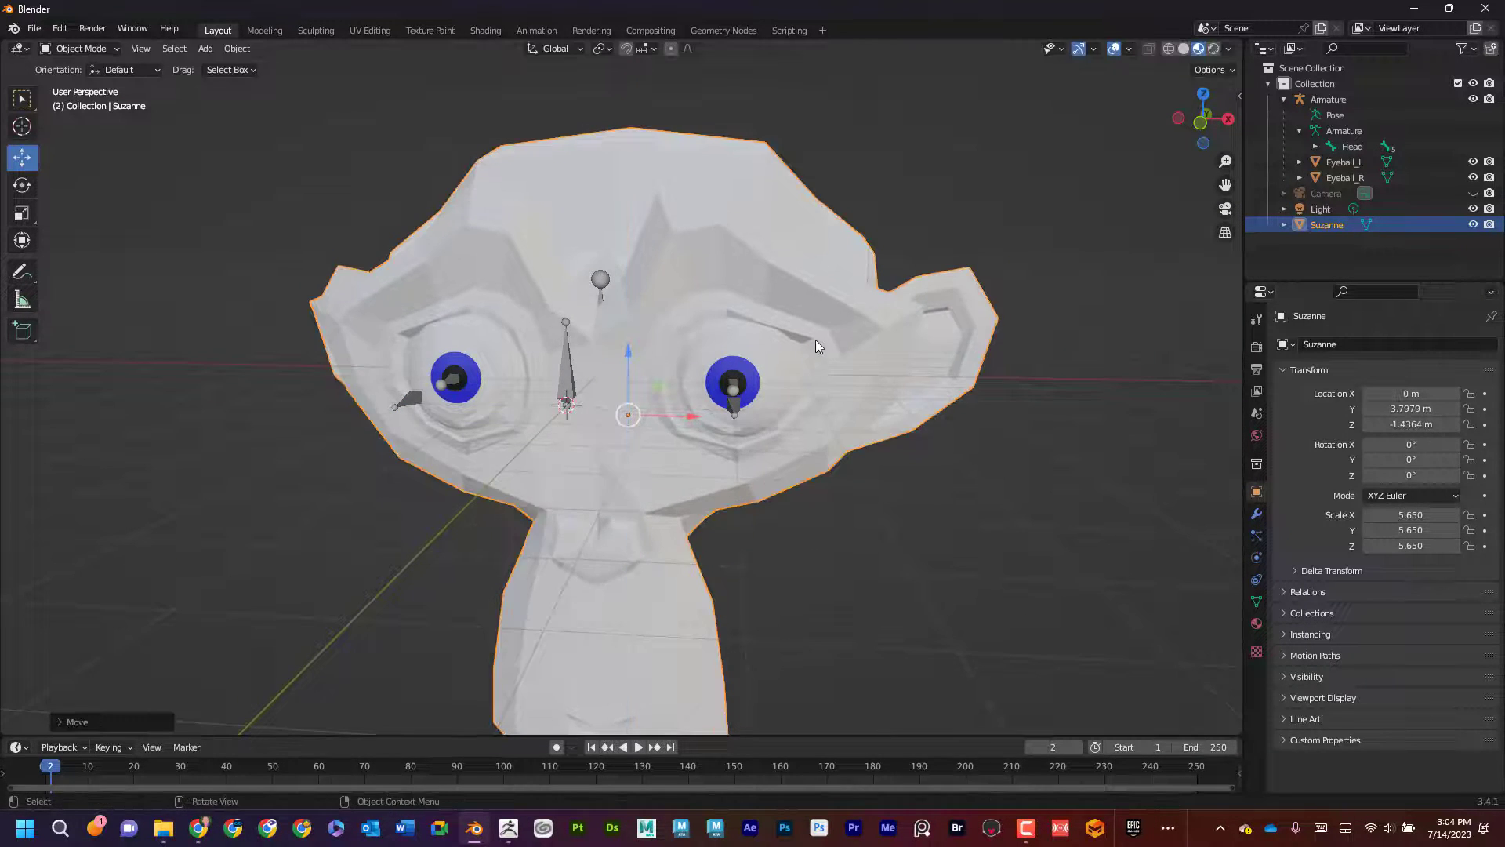
pyautogui.moveTo(815, 340); pyautogui.dragTo(732, 360, button='middle')
pyautogui.moveTo(784, 383); pyautogui.dragTo(790, 380)
pyautogui.moveTo(694, 341)
pyautogui.mouseDown(button='middle')
pyautogui.moveTo(776, 308)
pyautogui.moveTo(859, 323)
pyautogui.moveTo(690, 345)
pyautogui.mouseUp(button='middle')
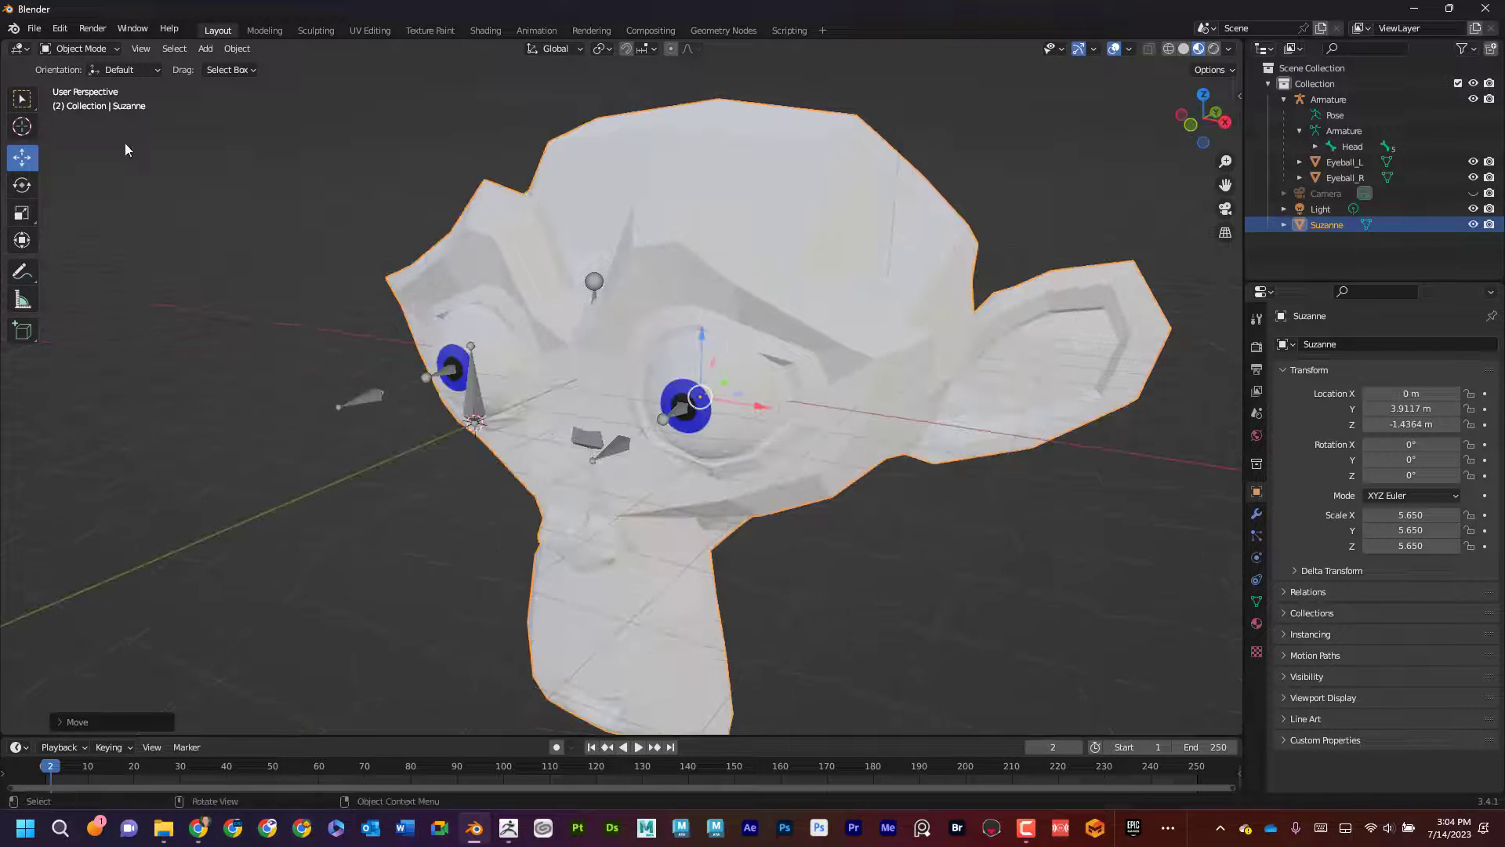
# Select the armature instead of the monkey head and switch it to Pose Mode
pyautogui.click(102, 48)
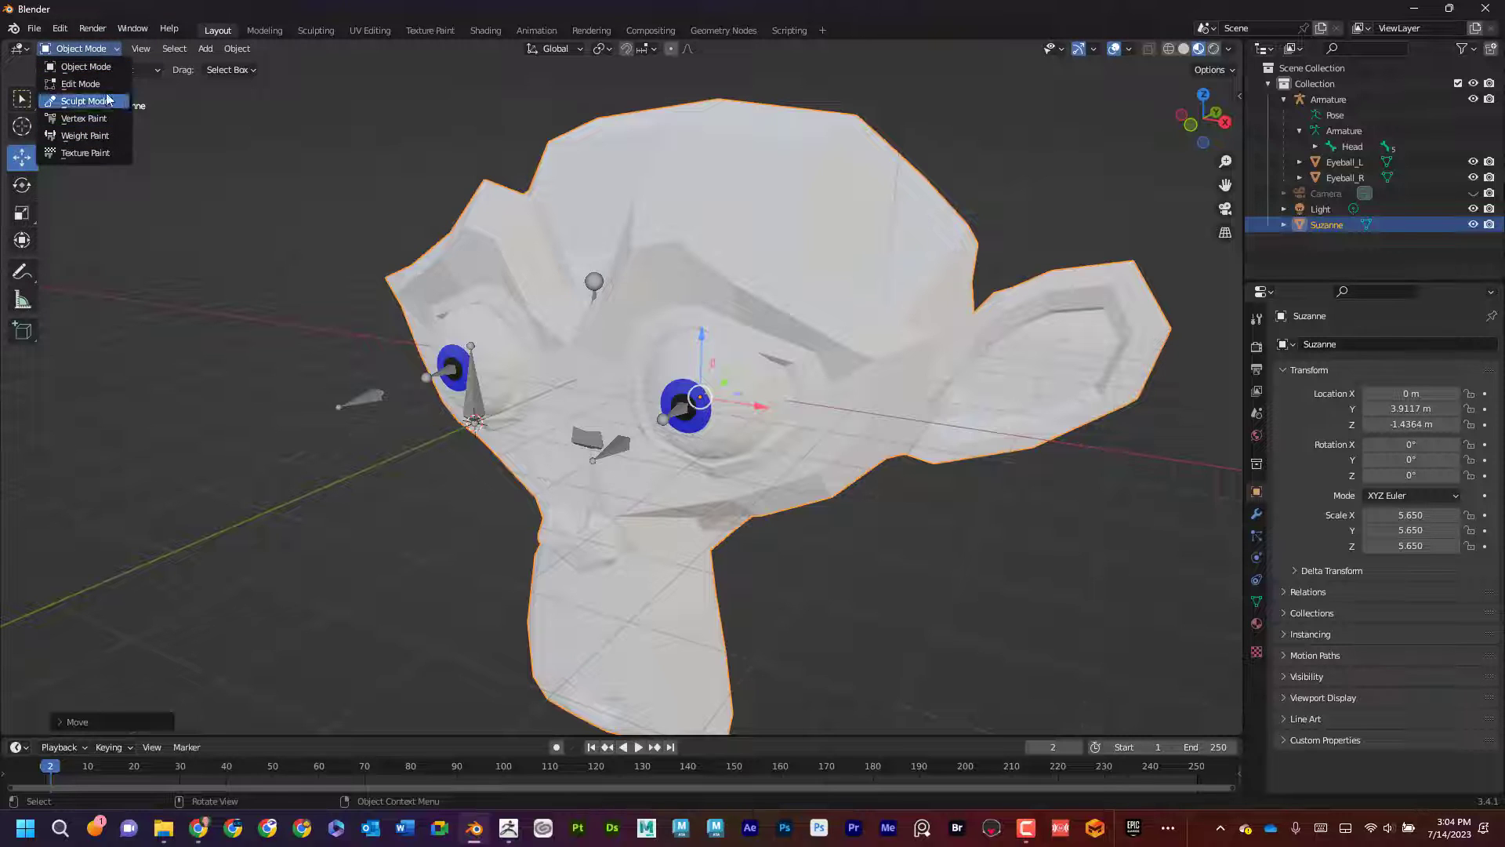
pyautogui.click(216, 181)
pyautogui.click(78, 48)
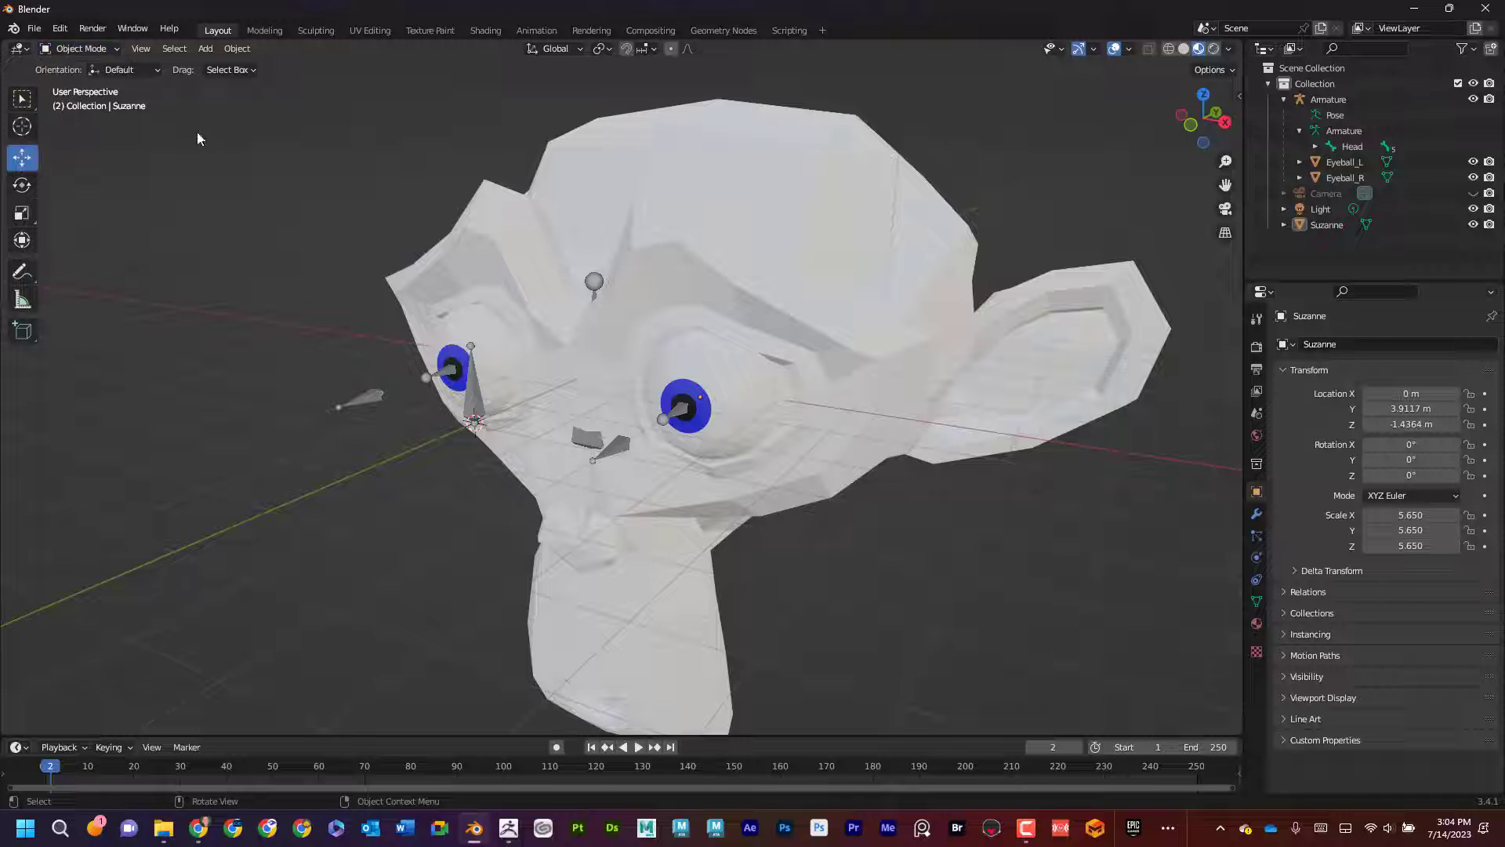
pyautogui.click(470, 388)
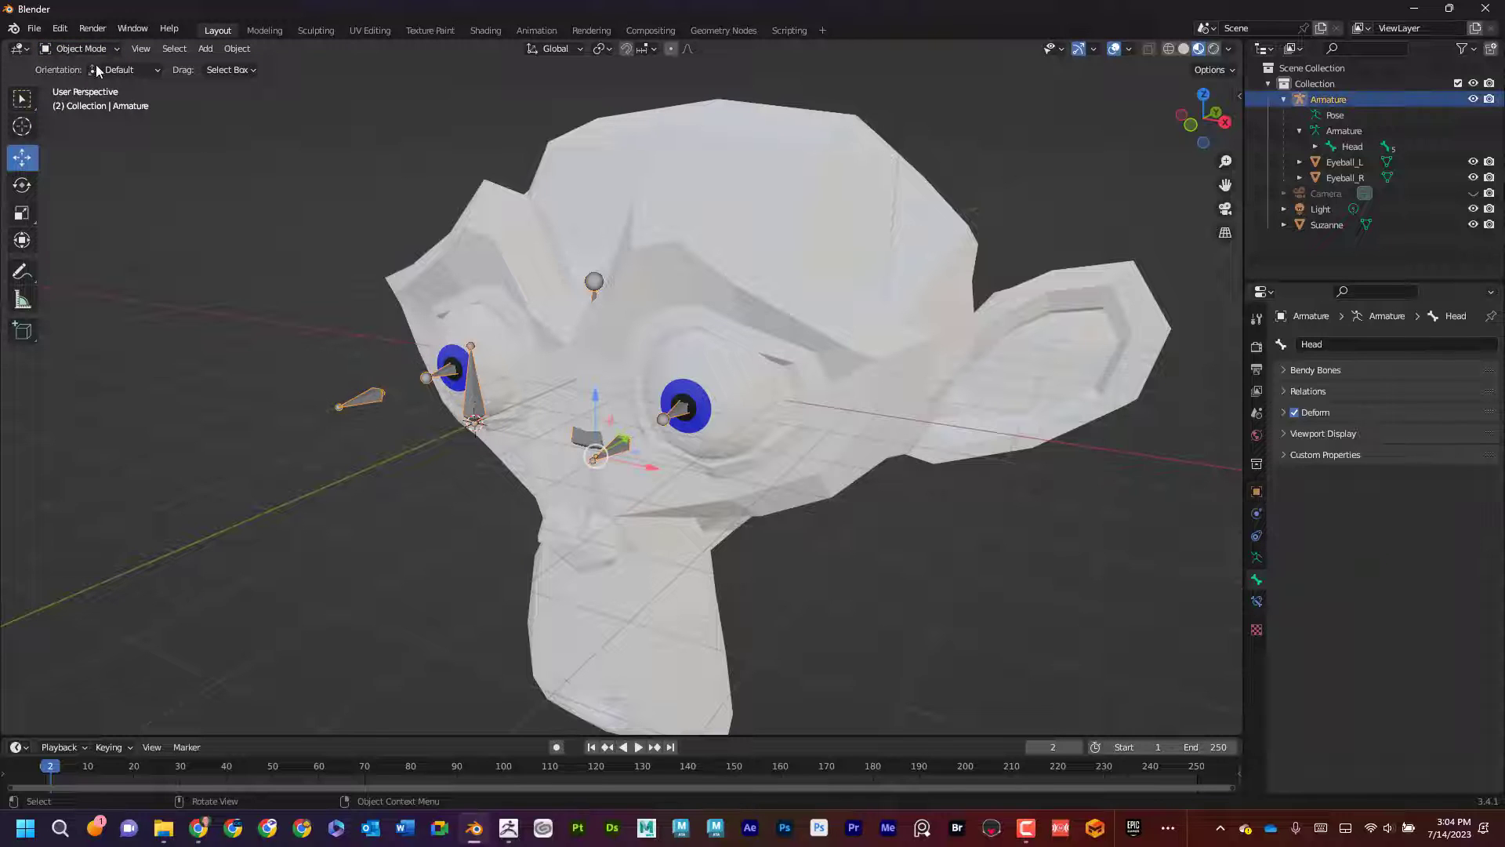
pyautogui.click(77, 49)
pyautogui.click(92, 102)
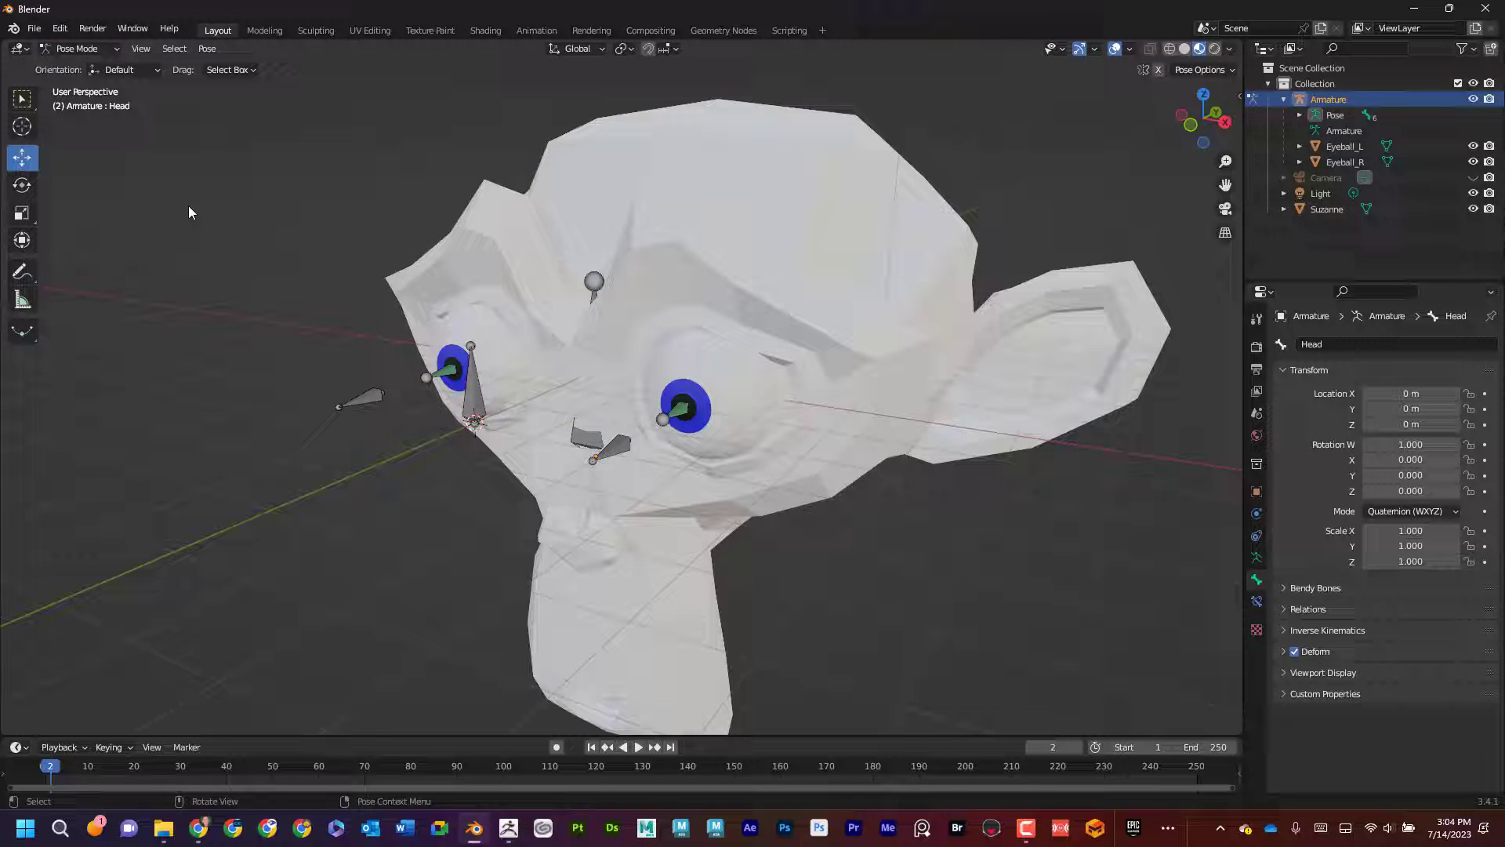
# Test the eye tracking by moving the MasterAim bone, undo the move and select the Head bone
pyautogui.click(479, 411)
pyautogui.moveTo(478, 411); pyautogui.dragTo(544, 367)
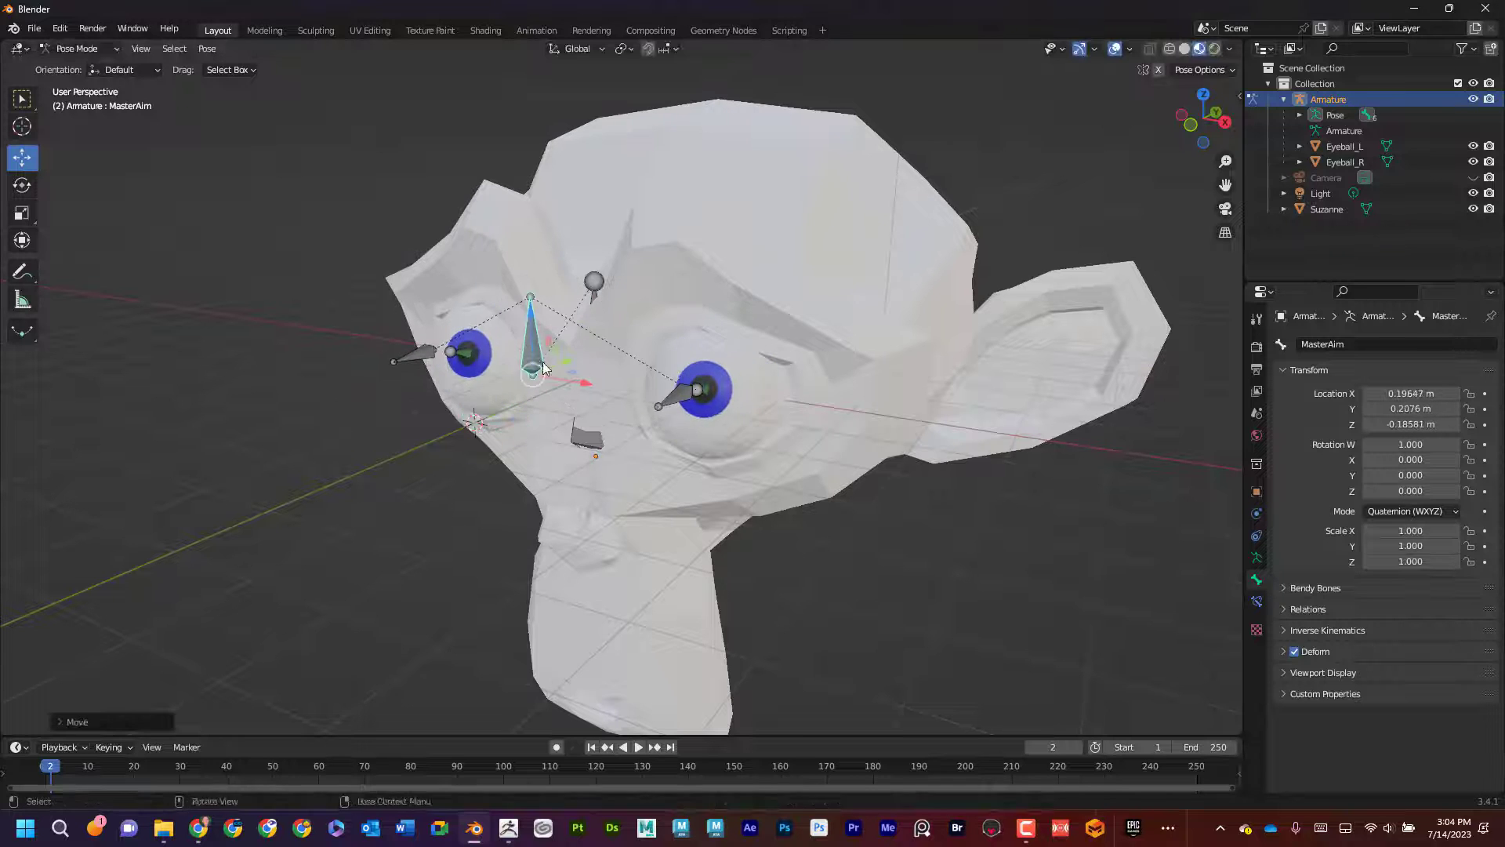
pyautogui.hotkey('ctrl', 'z')
pyautogui.moveTo(362, 171); pyautogui.dragTo(462, 200, button='middle')
pyautogui.click(605, 294)
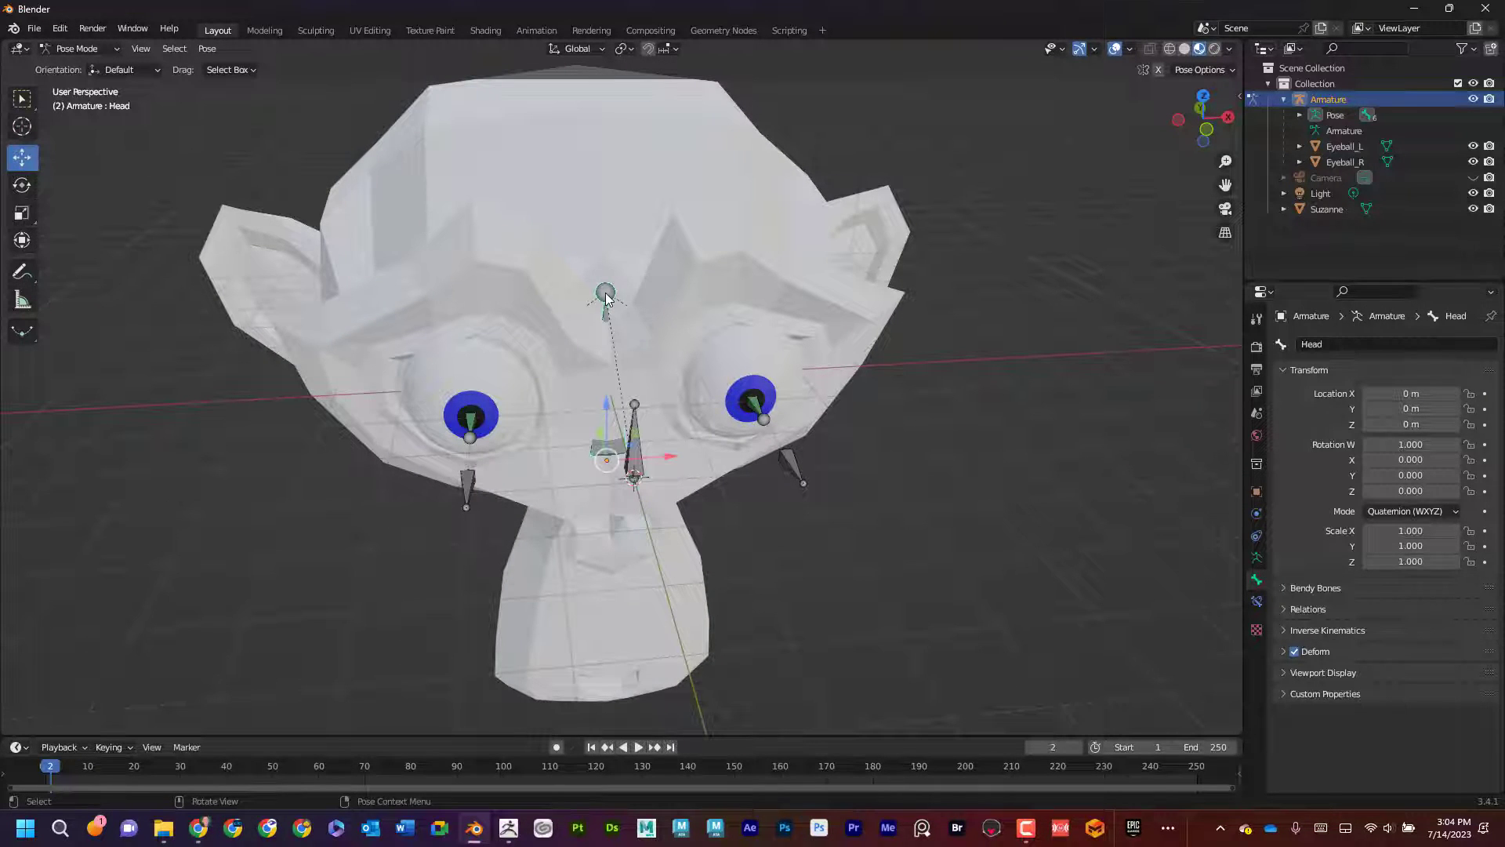
pyautogui.moveTo(609, 191); pyautogui.dragTo(755, 194, button='middle')
# Delete the Suzanne monkey head from the scene, keeping the eye rig
pyautogui.click(1345, 207)
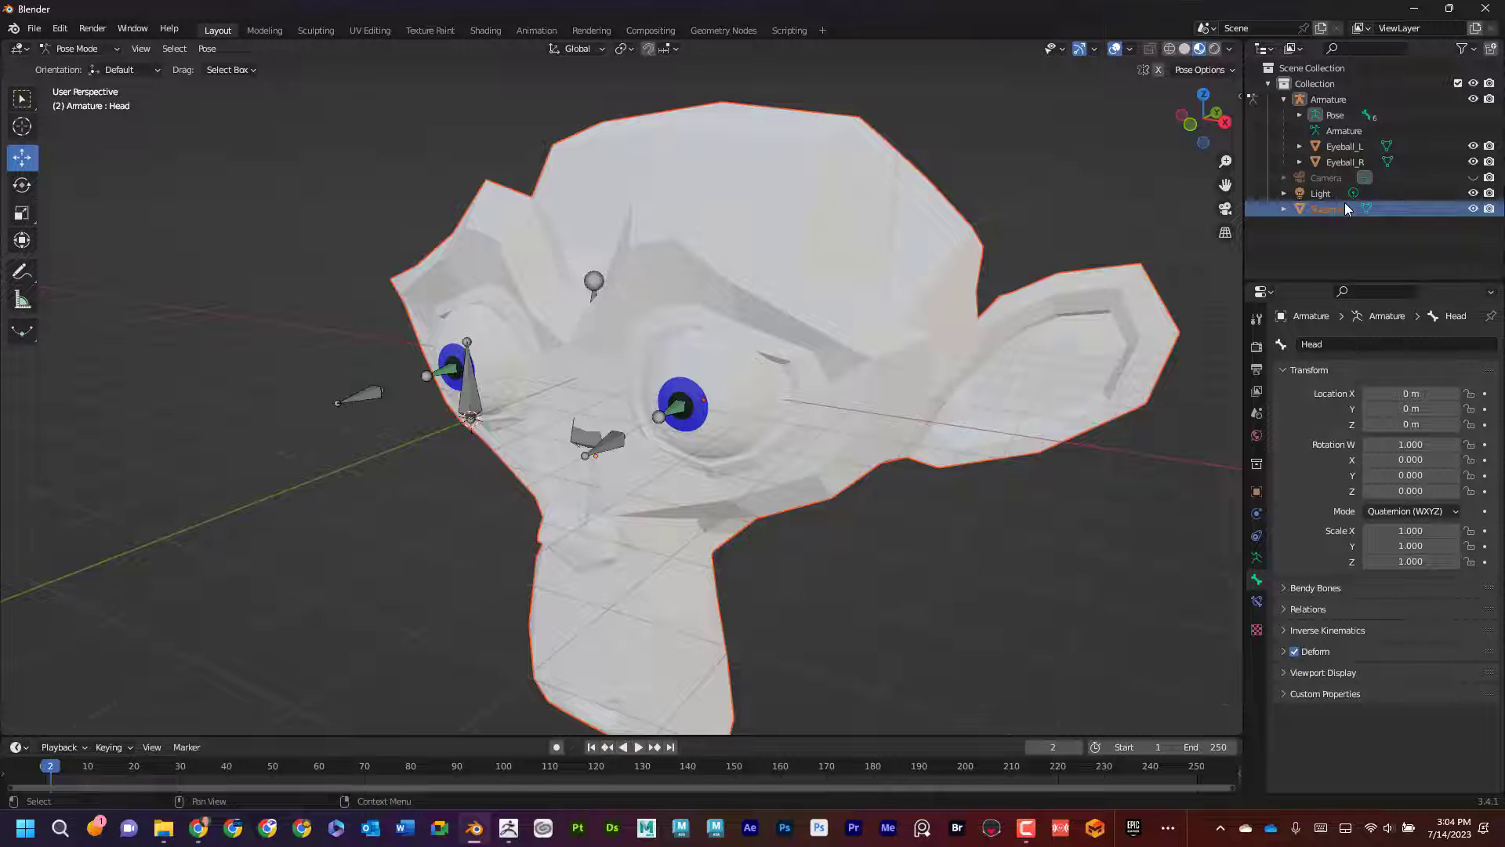
pyautogui.press('Delete')
pyautogui.moveTo(938, 376)
pyautogui.mouseDown(button='middle')
pyautogui.moveTo(942, 406)
pyautogui.moveTo(986, 379)
pyautogui.moveTo(948, 388)
pyautogui.moveTo(940, 373)
pyautogui.mouseUp(button='middle')
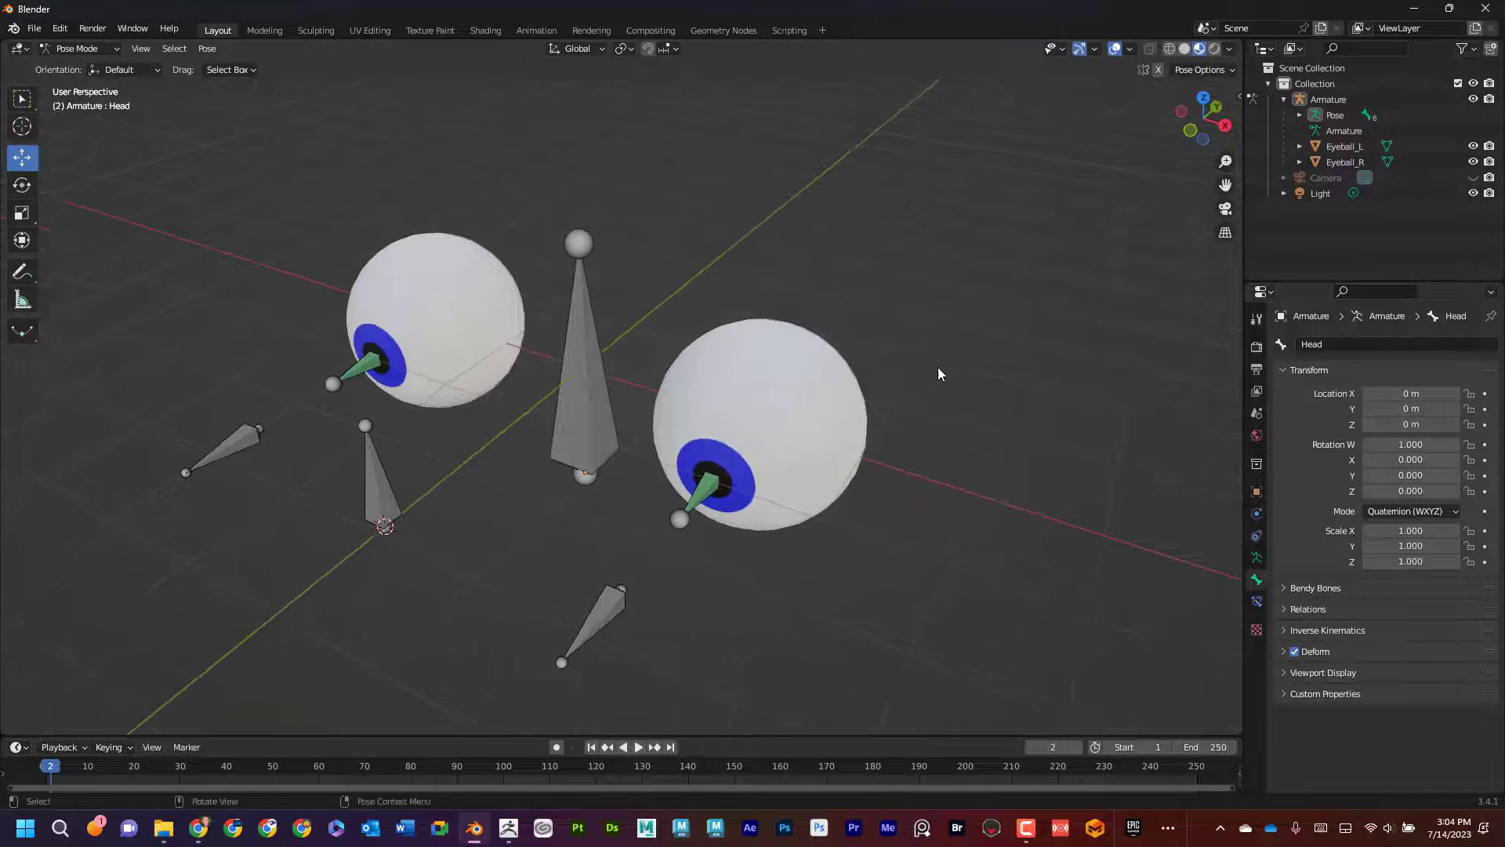
# Save the eye rig scene as MasterEyeRig in the D:\LessonFiles\Blender\Lessons\Rigging folder
pyautogui.click(35, 29)
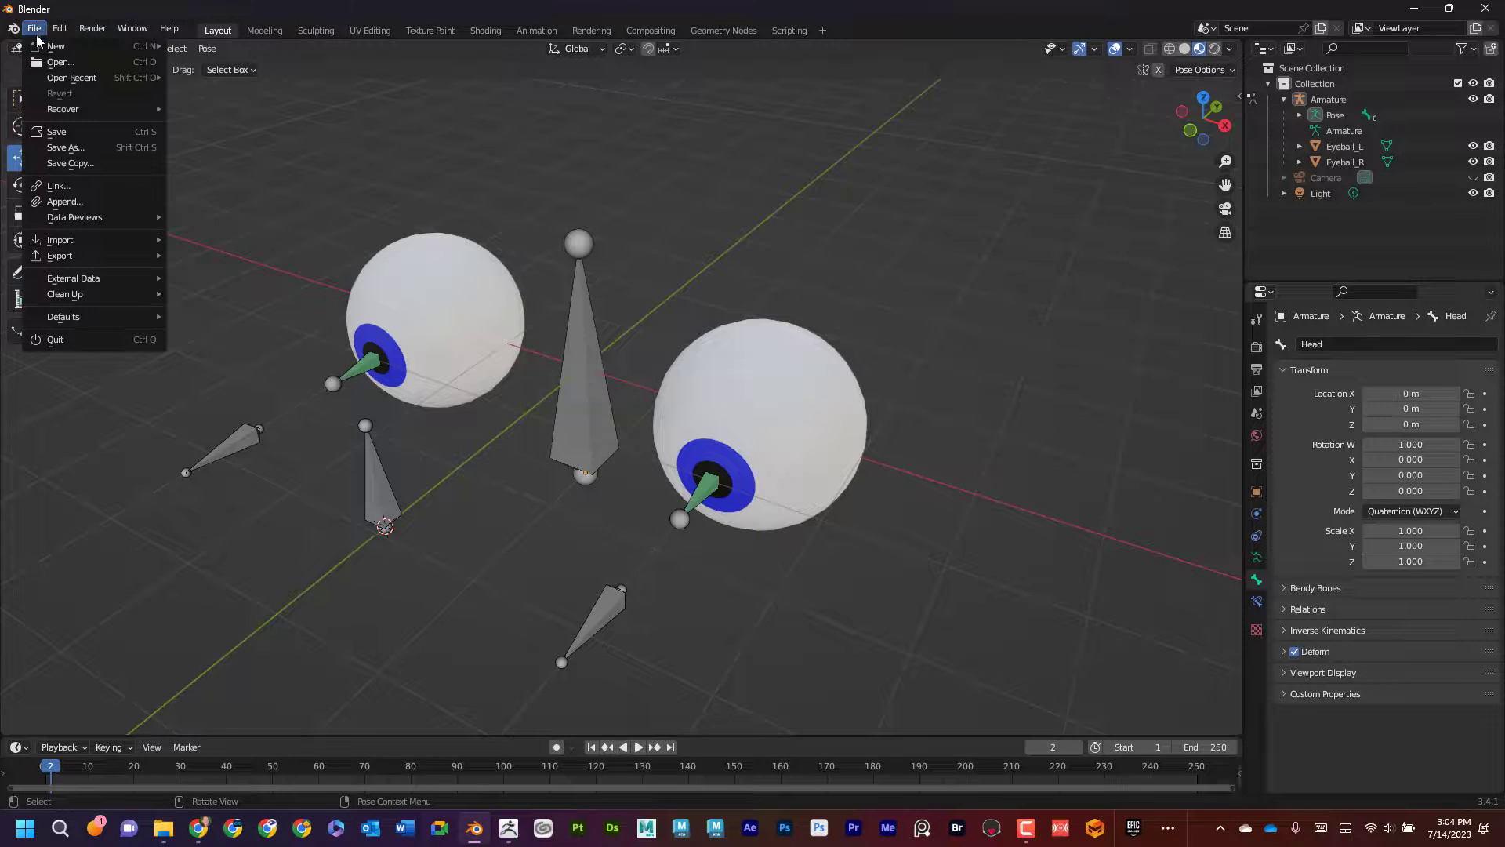
pyautogui.click(107, 150)
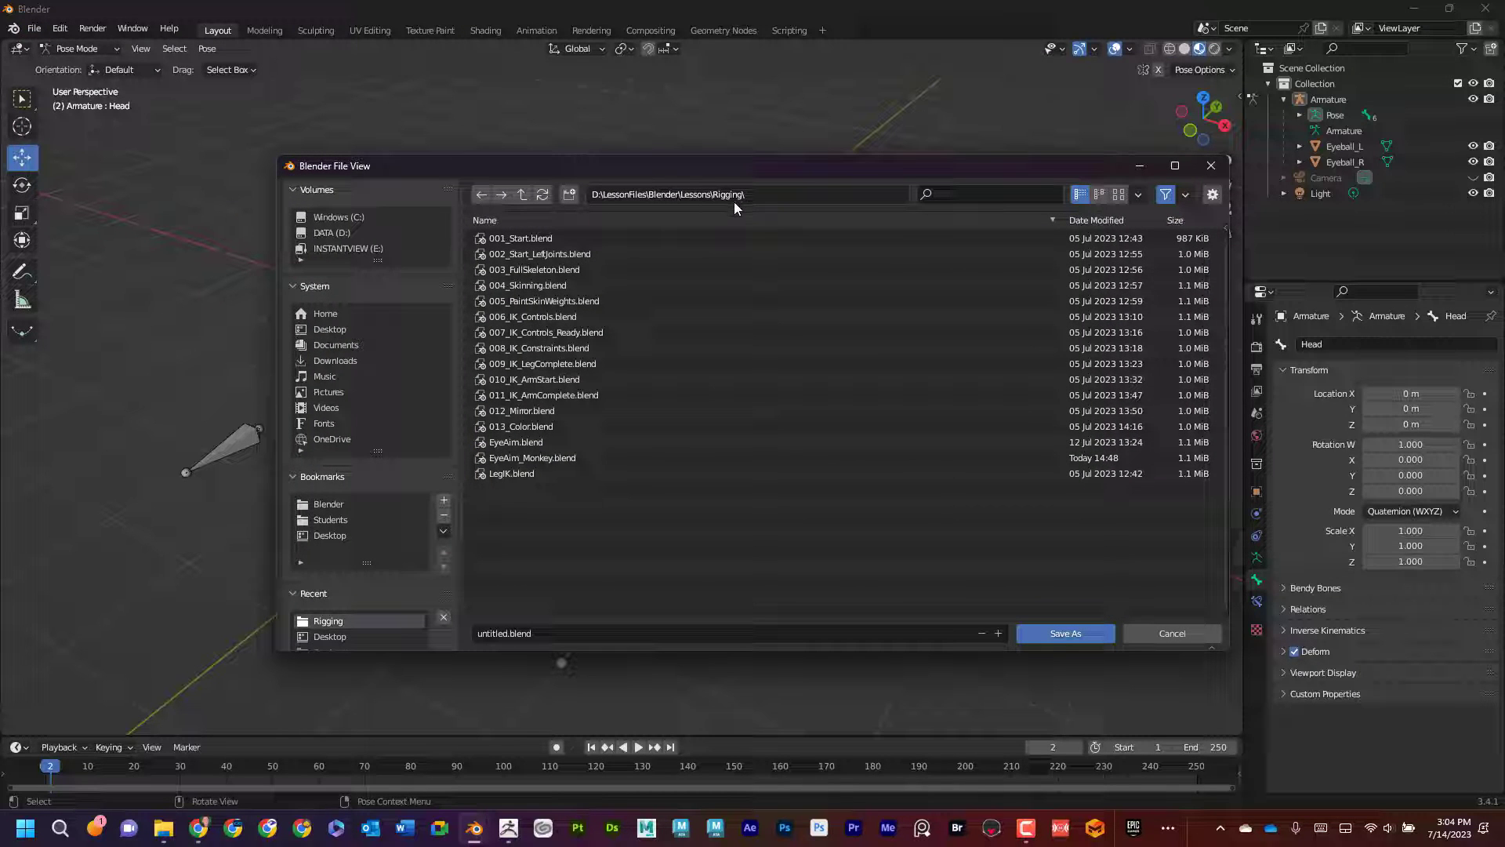
pyautogui.click(510, 633)
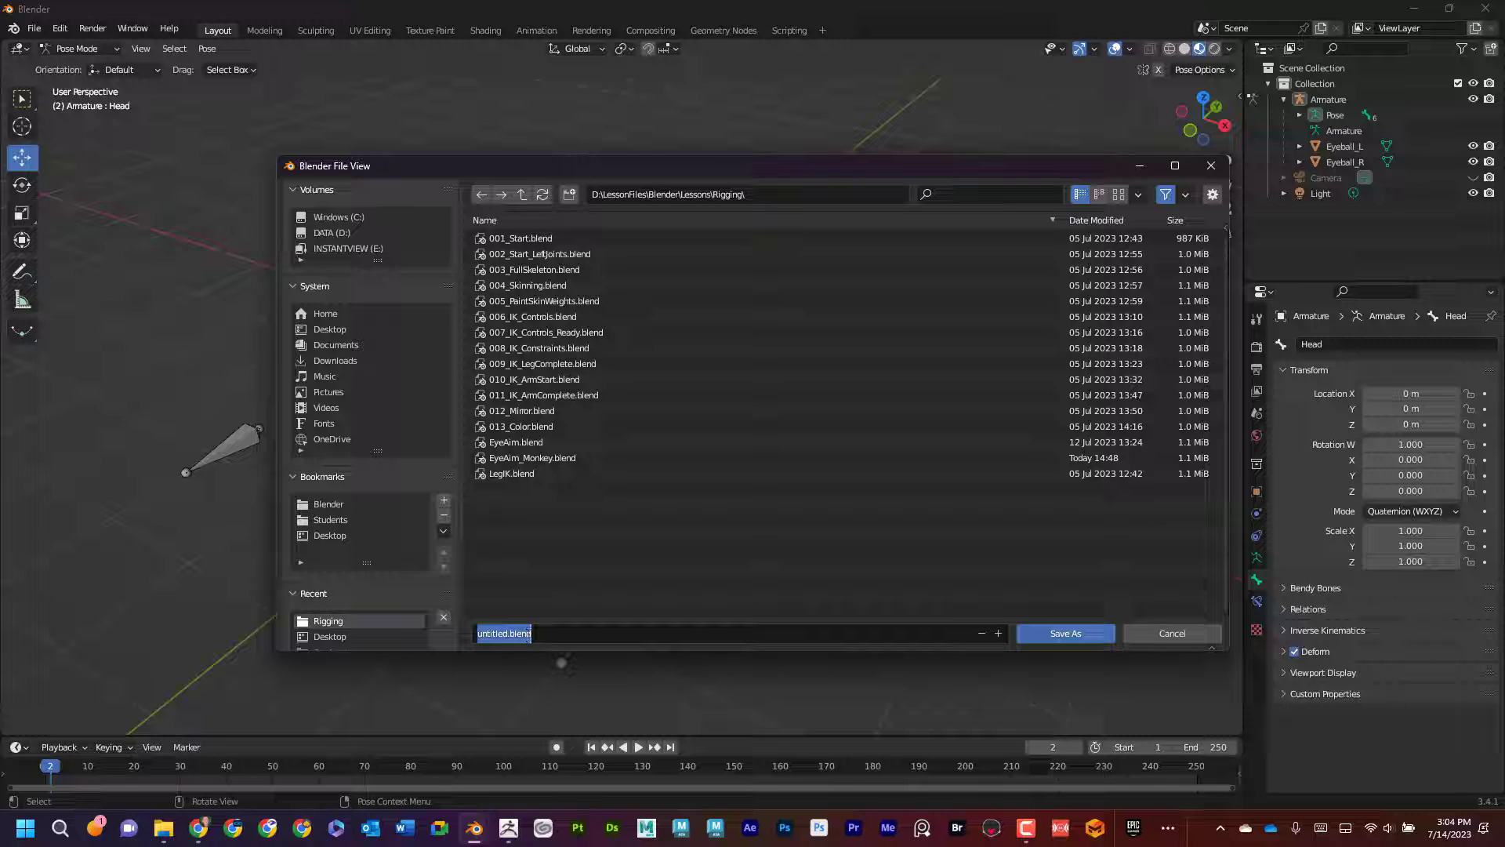
pyautogui.write('Maste')
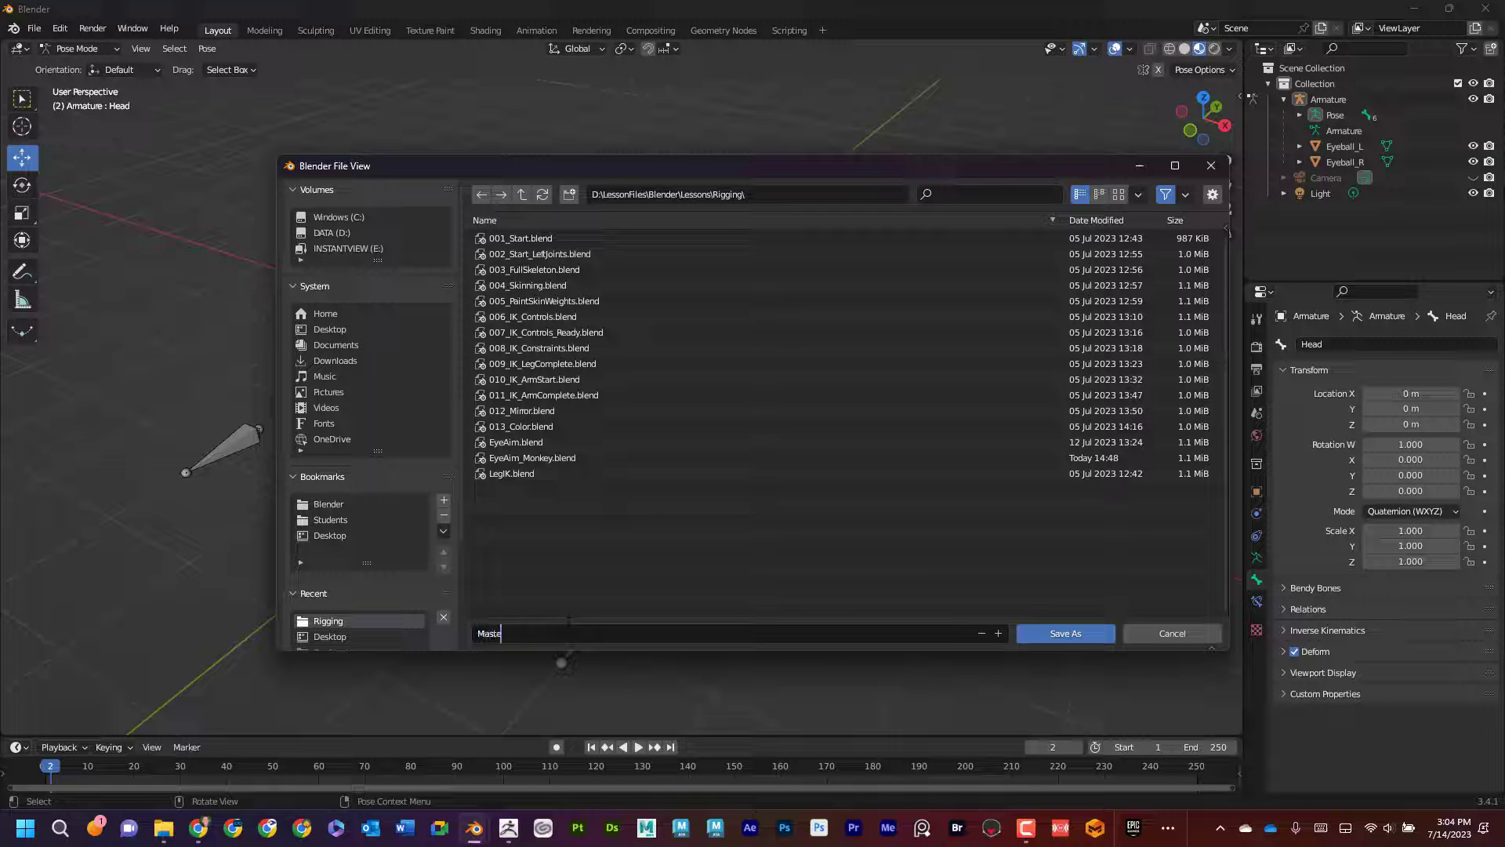
pyautogui.write('rEyeRig')
pyautogui.click(1085, 635)
pyautogui.click(1077, 632)
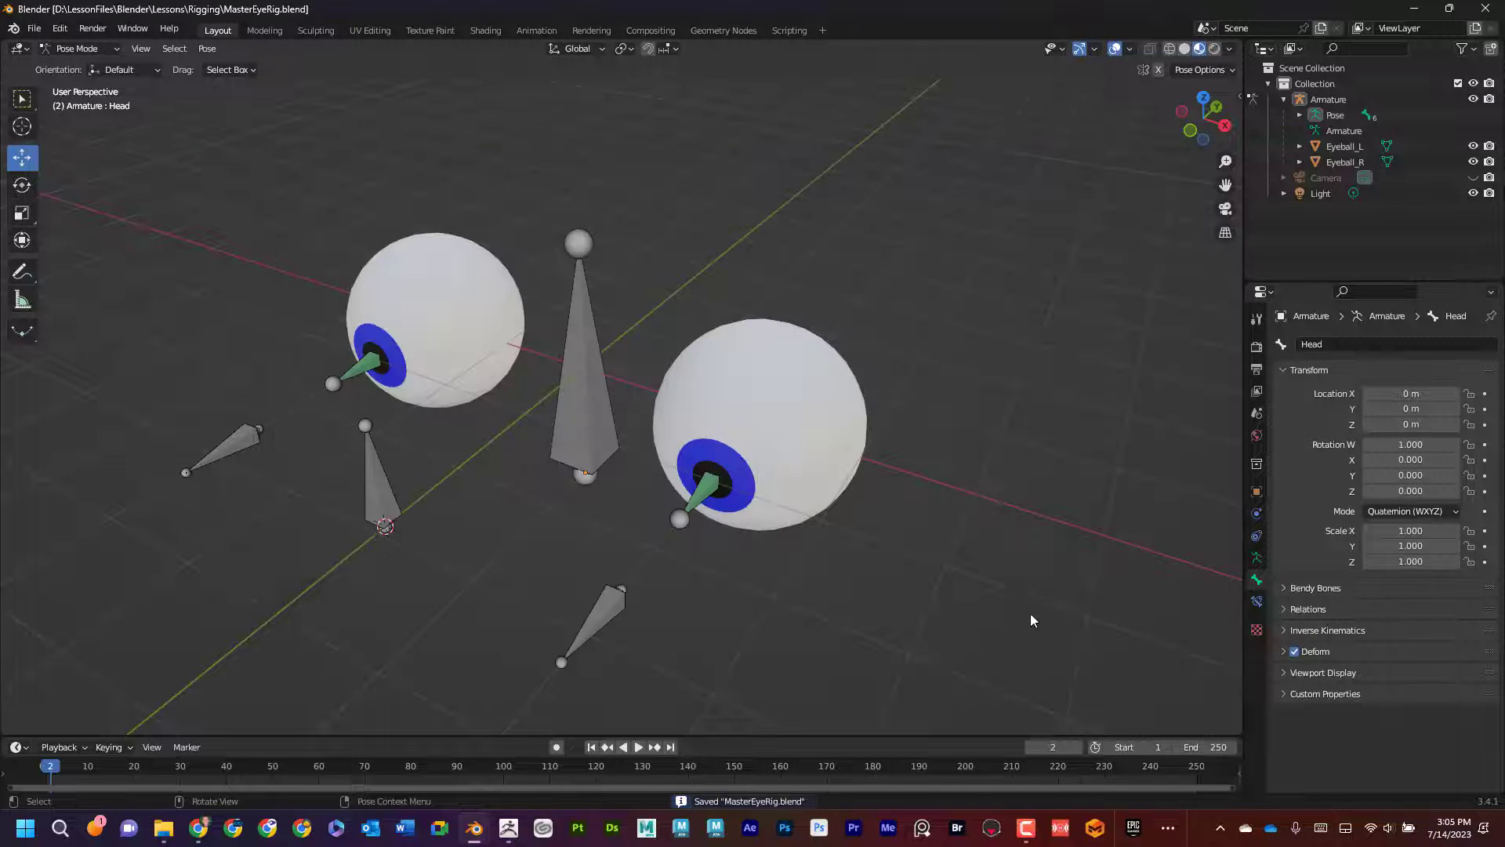
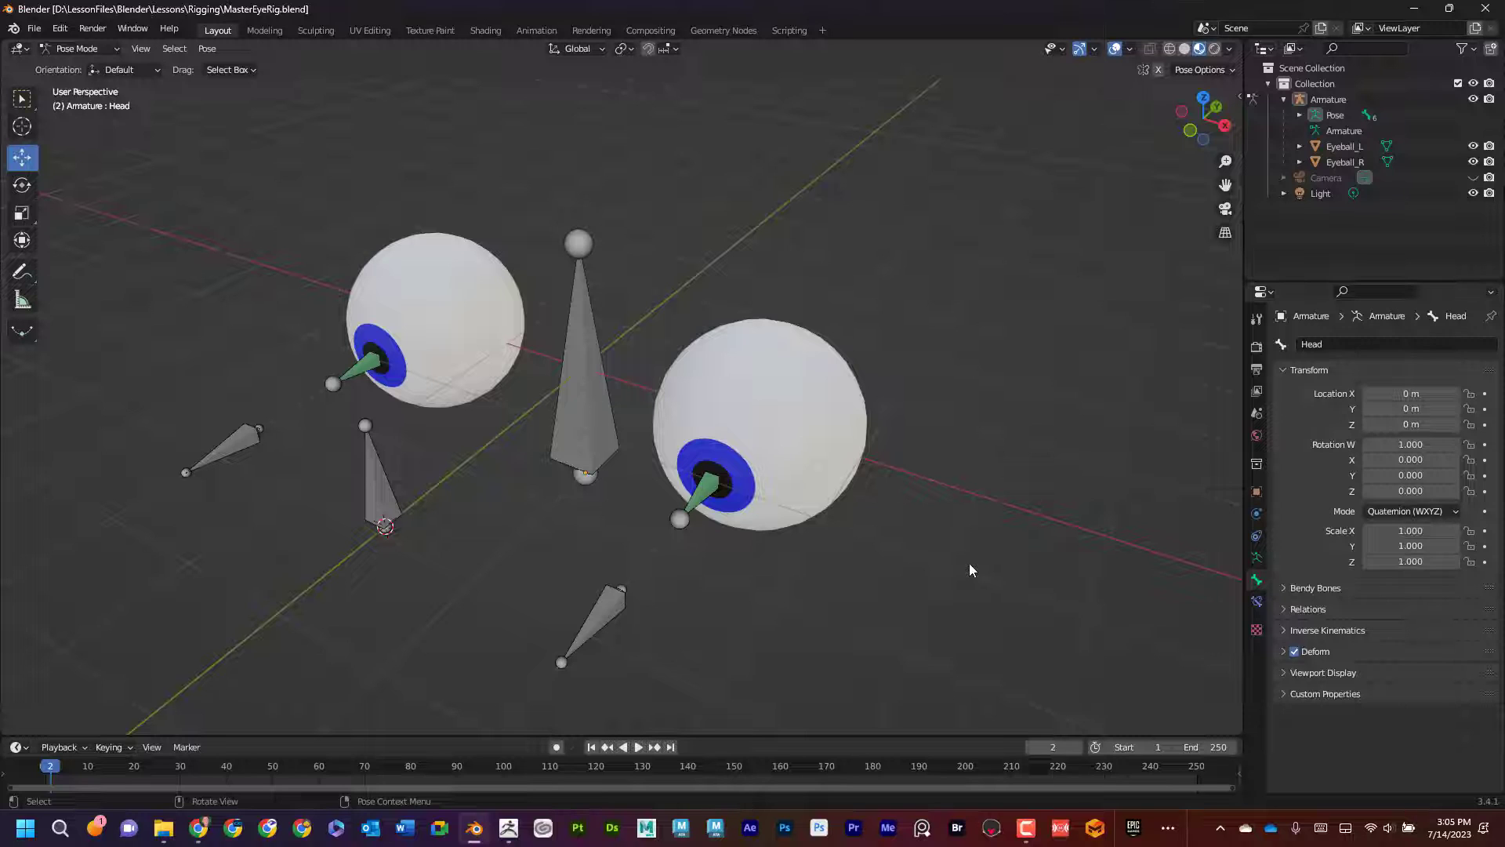
# Start a new file with the default scene
pyautogui.click(34, 28)
pyautogui.moveTo(55, 47)
pyautogui.click(235, 49)
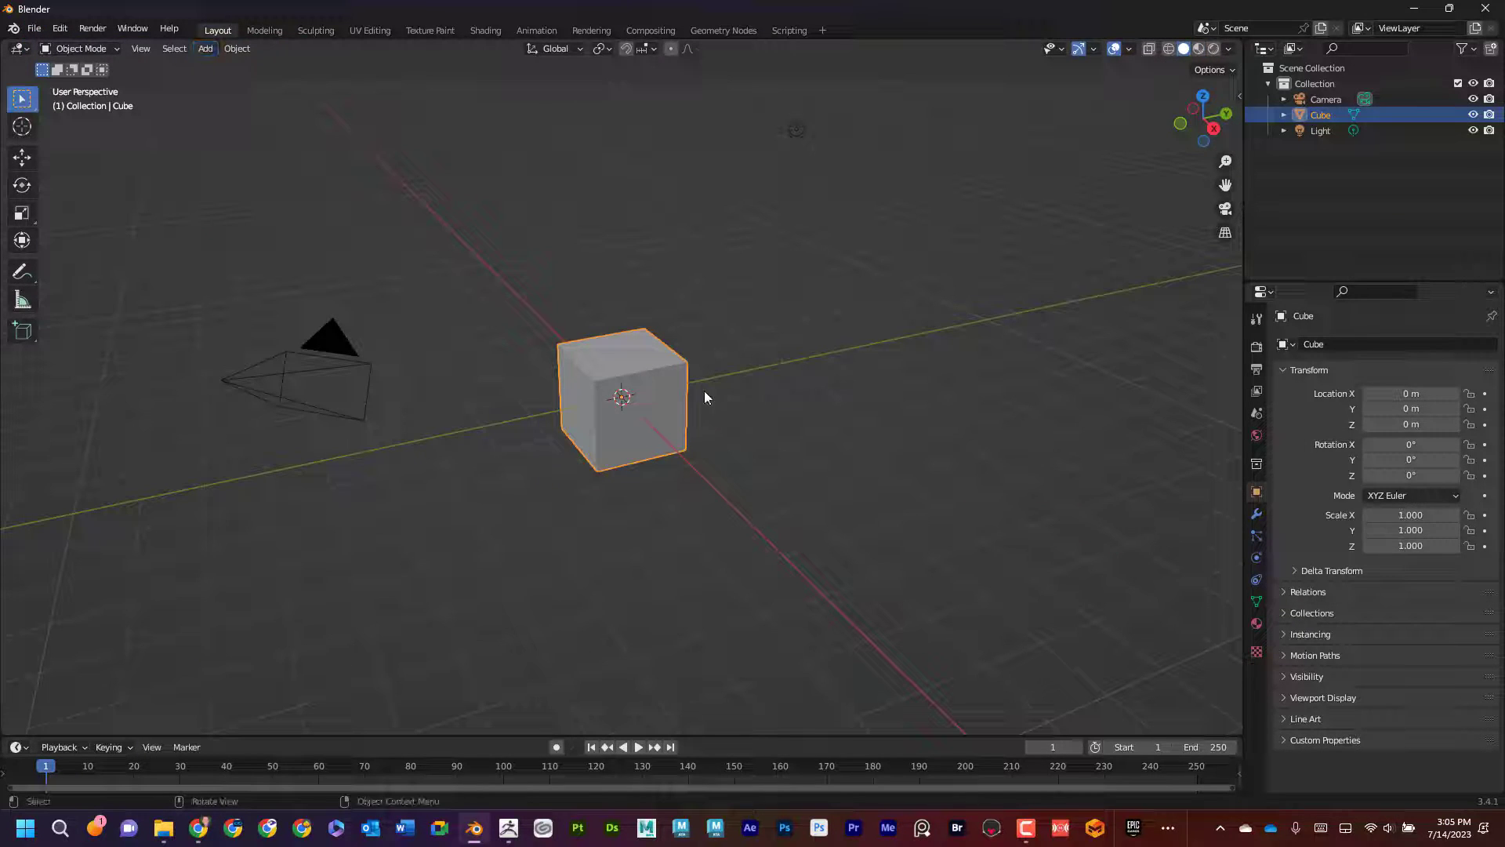
# Delete the default cube and hide the camera in the viewport
pyautogui.press('Delete')
pyautogui.moveTo(712, 394); pyautogui.dragTo(737, 387, button='middle')
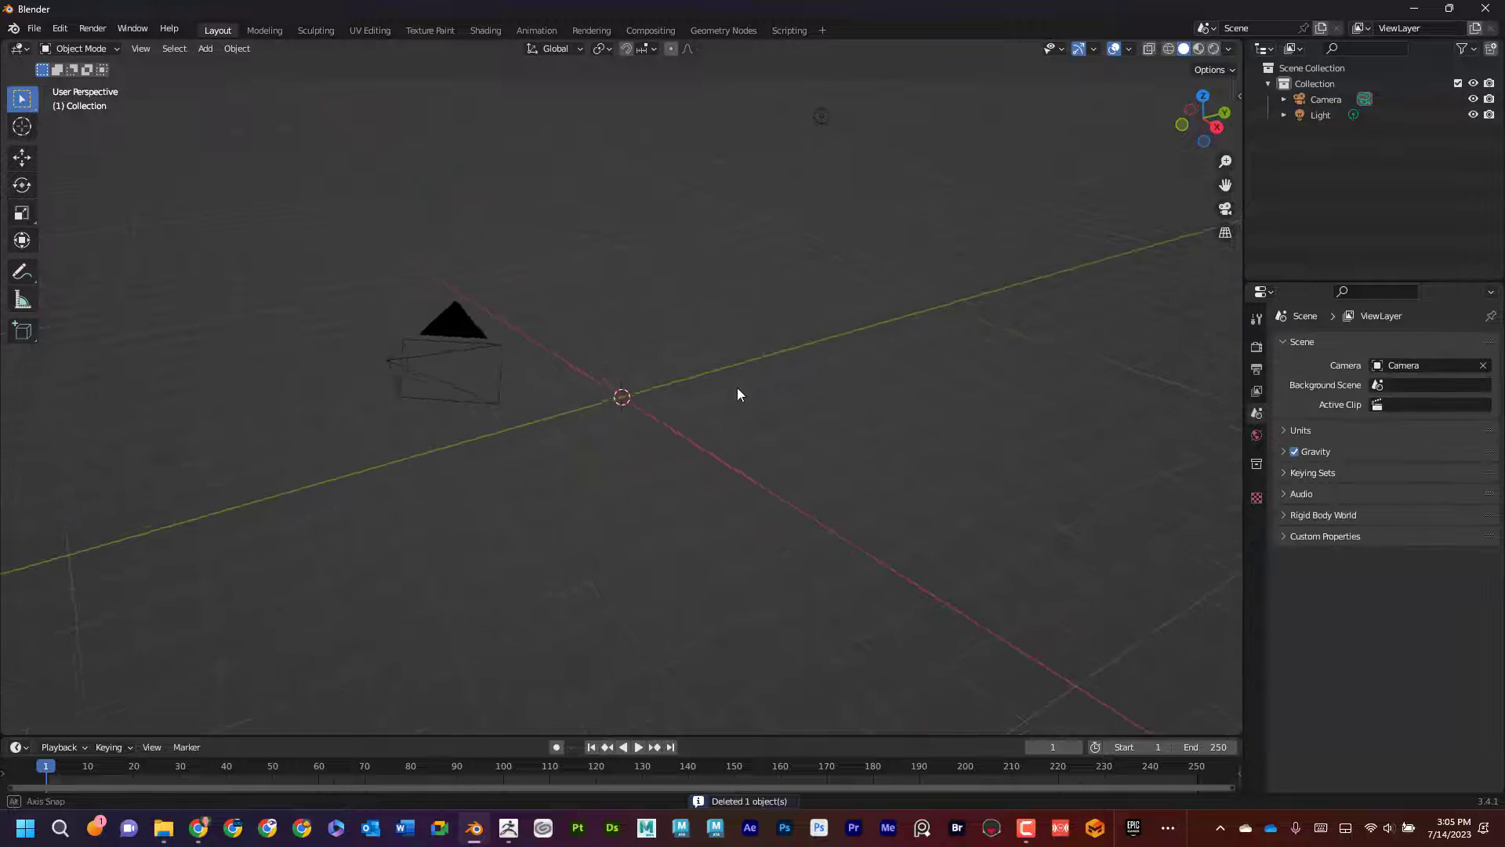
pyautogui.click(1473, 99)
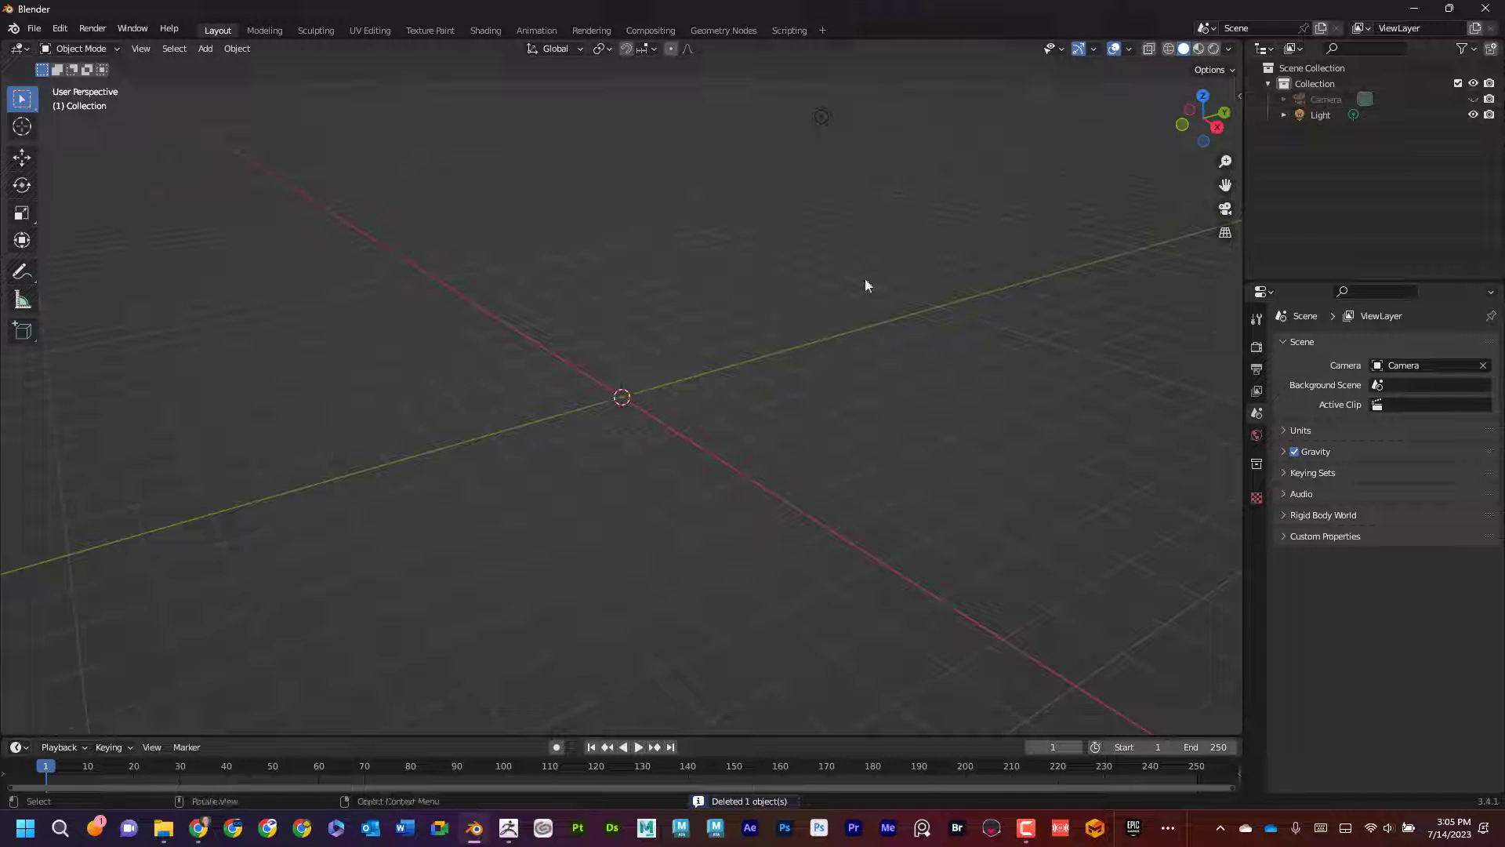
# Add a Monkey mesh at the origin of the empty scene
pyautogui.hotkey('shift', 'a')
pyautogui.moveTo(859, 280)
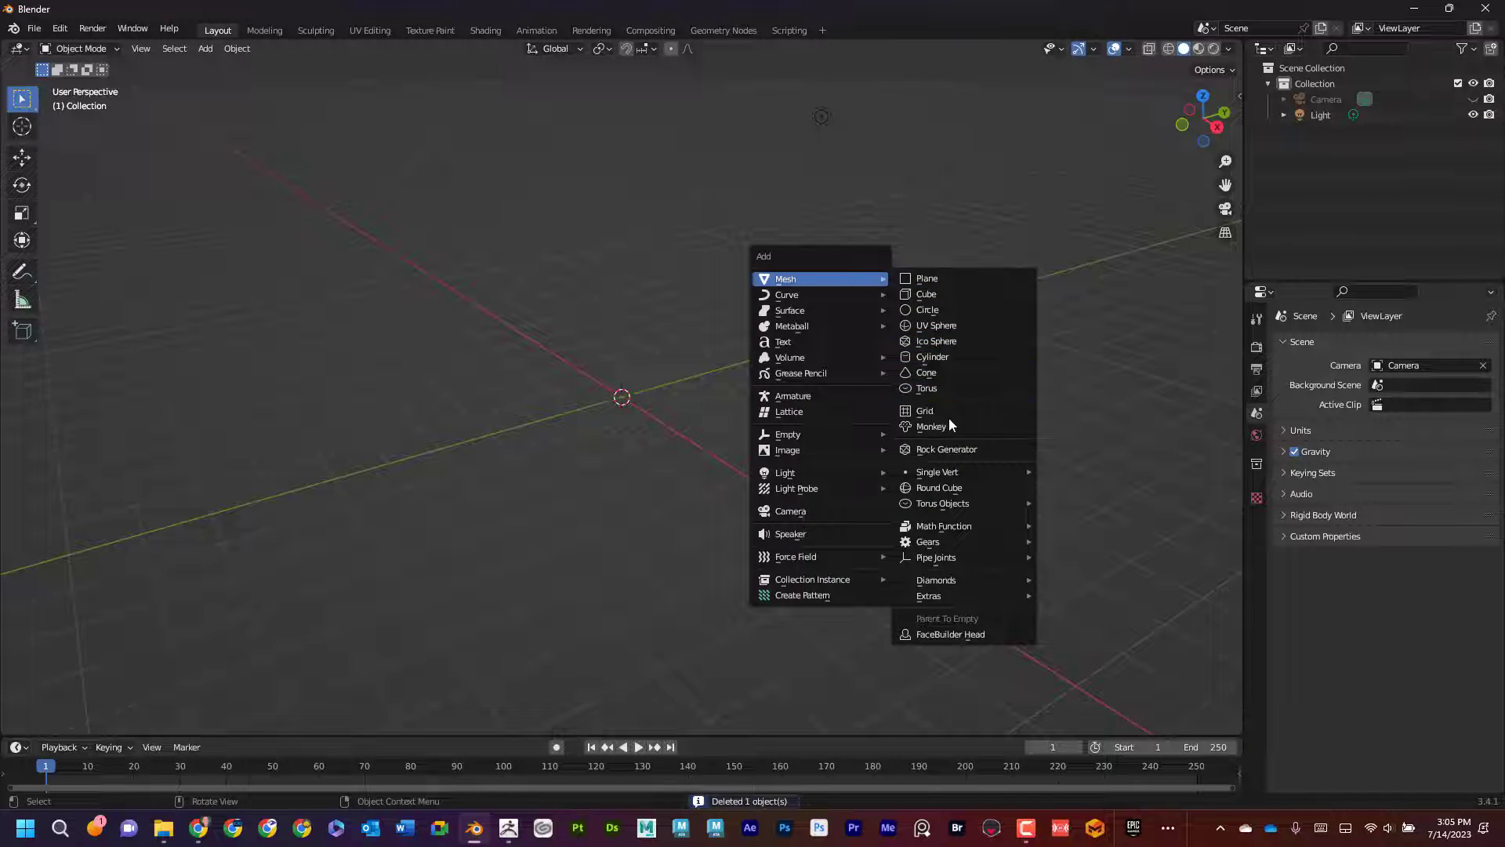
pyautogui.click(968, 427)
pyautogui.moveTo(638, 431); pyautogui.dragTo(721, 427, button='middle')
pyautogui.scroll(4, 722, 417)
pyautogui.moveTo(679, 500); pyautogui.dragTo(737, 464, button='middle')
pyautogui.scroll(-3, 735, 475)
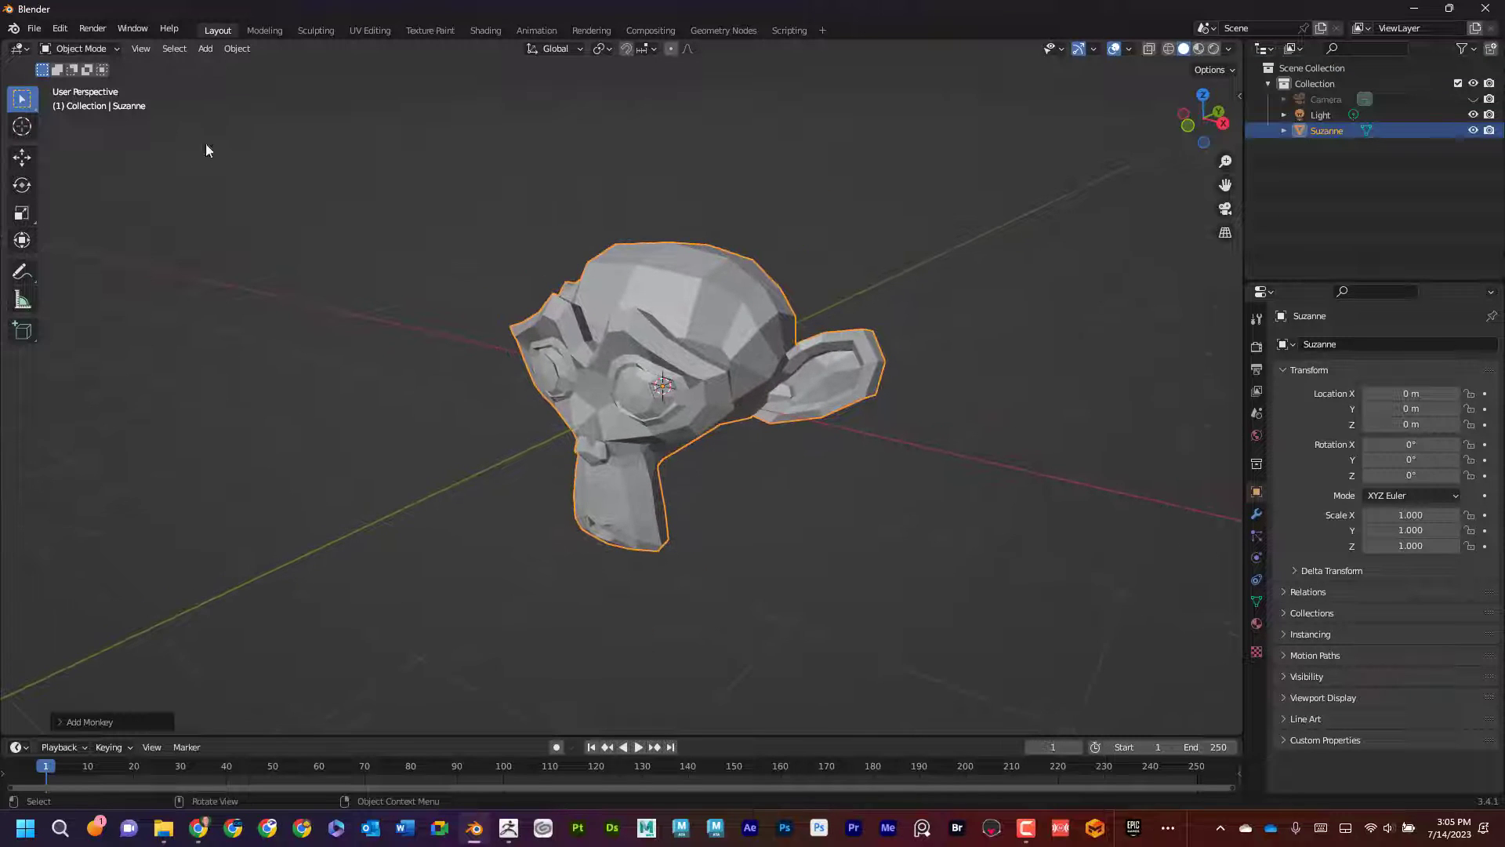
# Start an Append and open MasterEyeRig.blend from the LessonFiles\Blender\Lessons\Rigging folder as its source
pyautogui.click(35, 29)
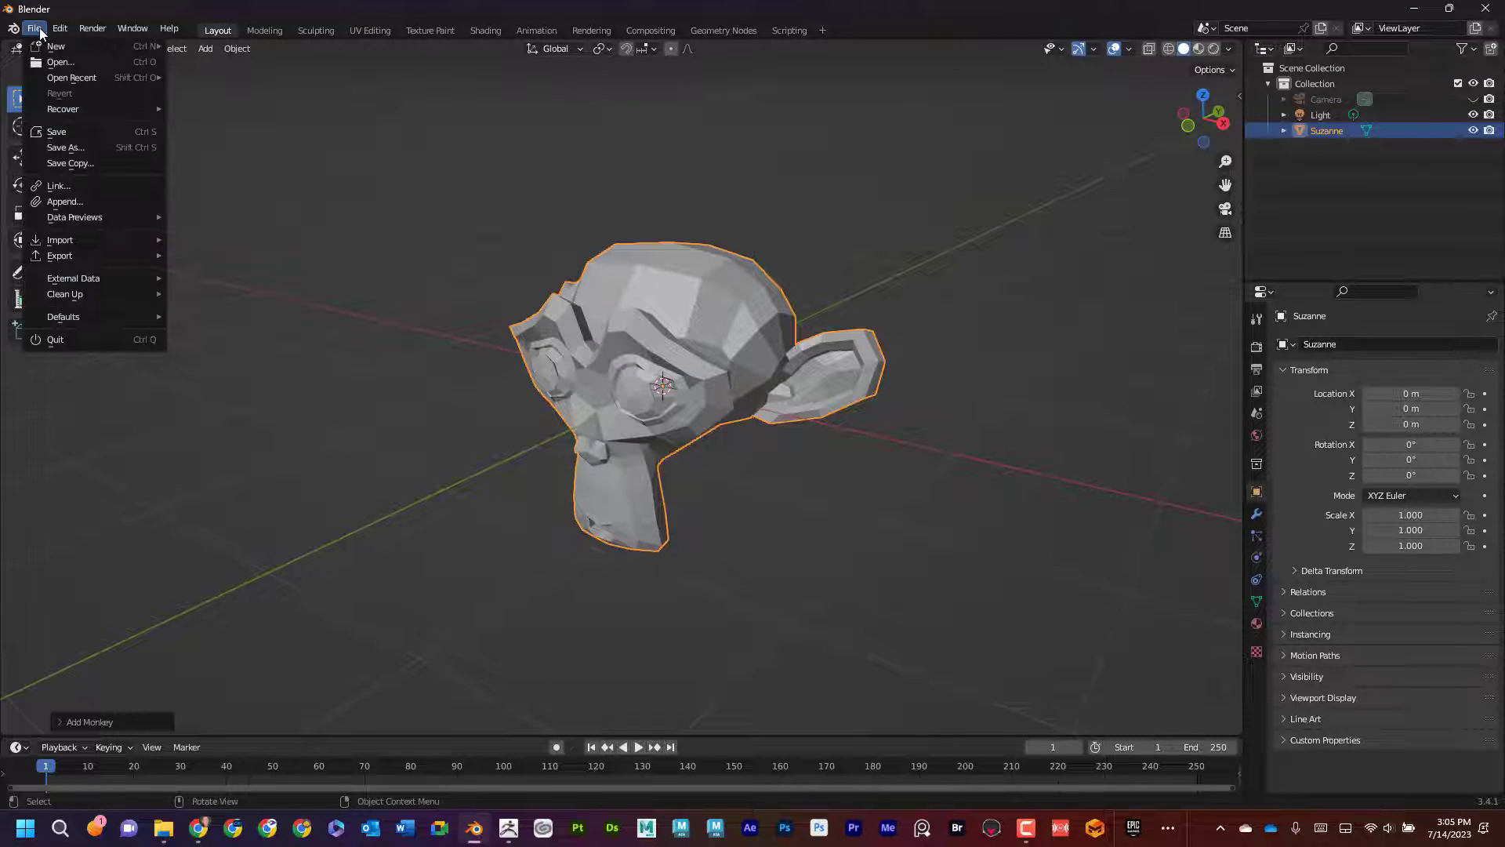
pyautogui.click(91, 200)
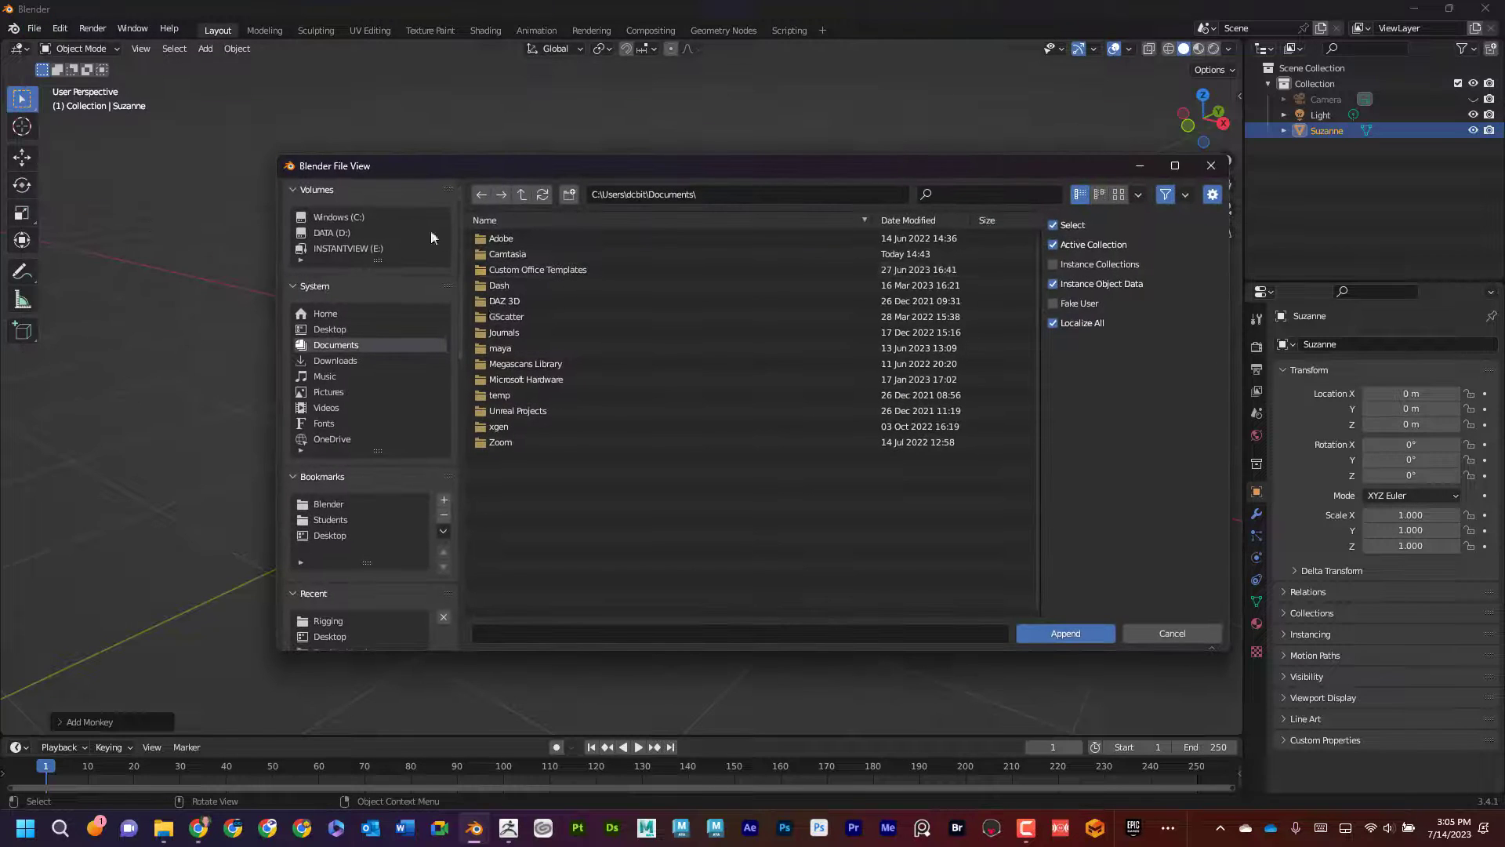
pyautogui.click(346, 329)
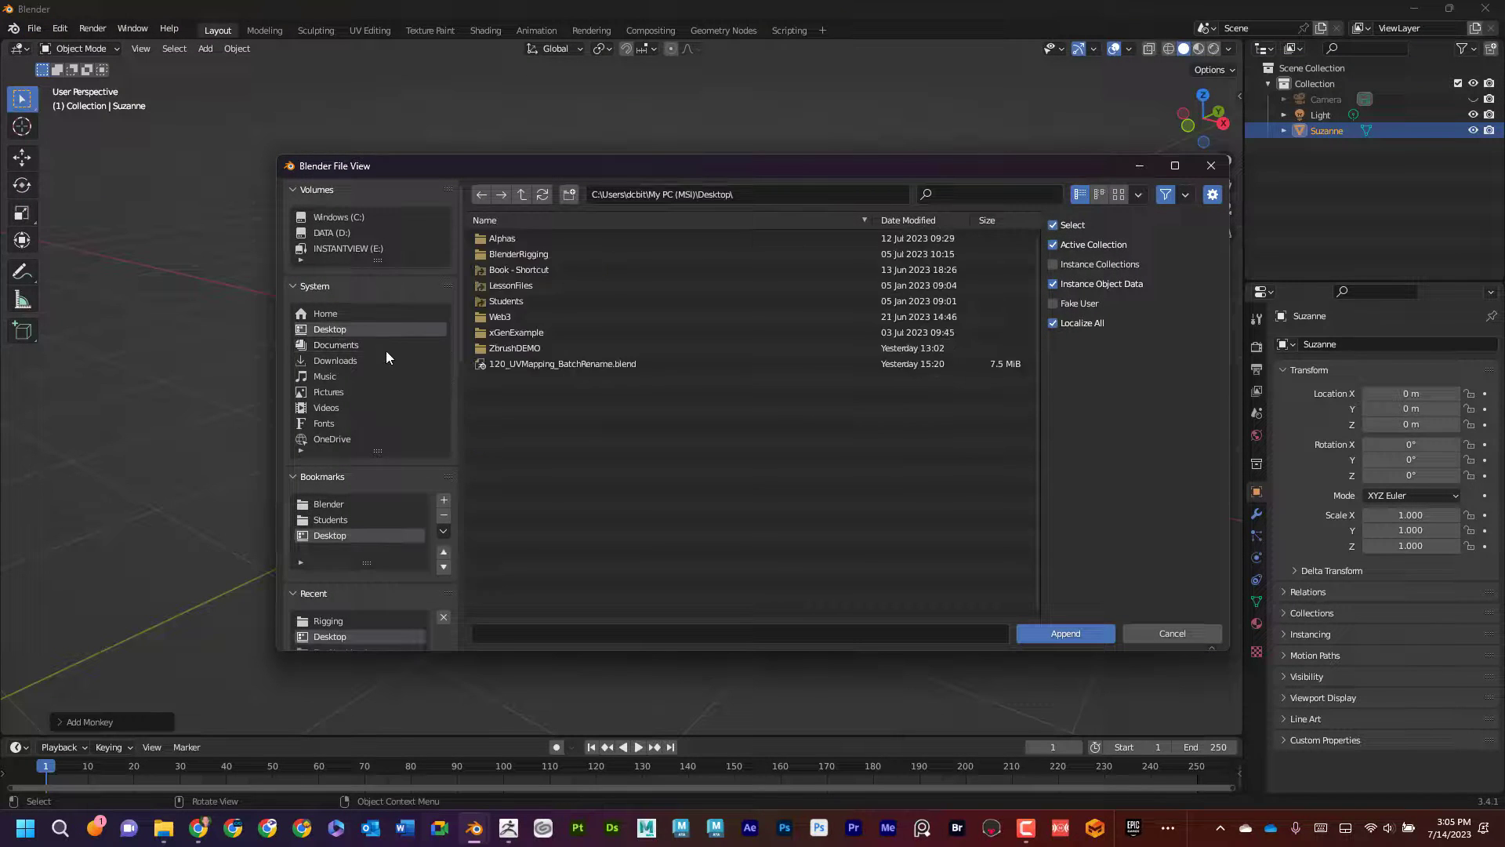
pyautogui.doubleClick(512, 286)
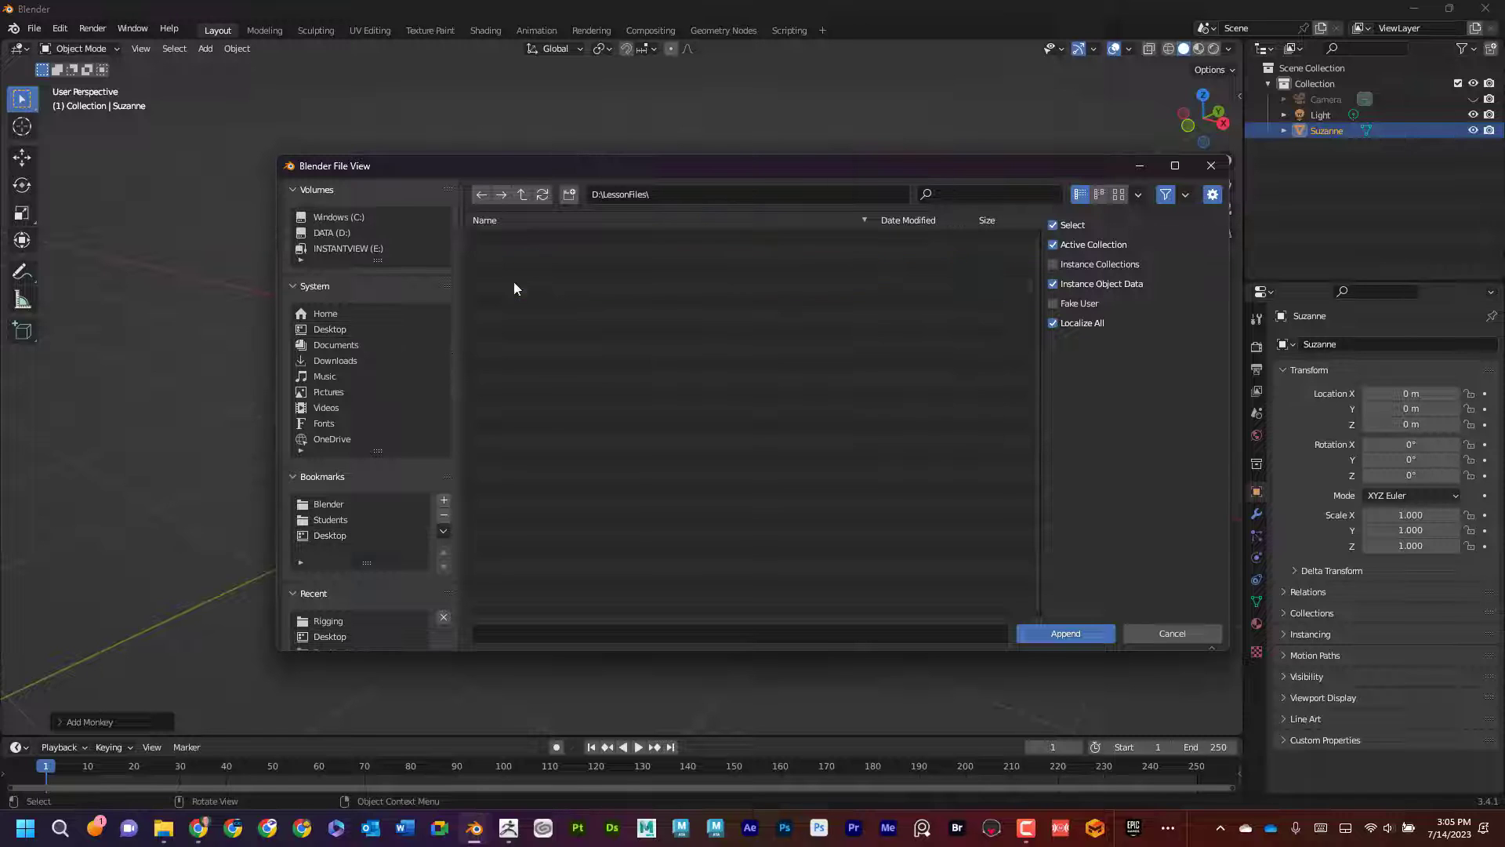
pyautogui.doubleClick(514, 239)
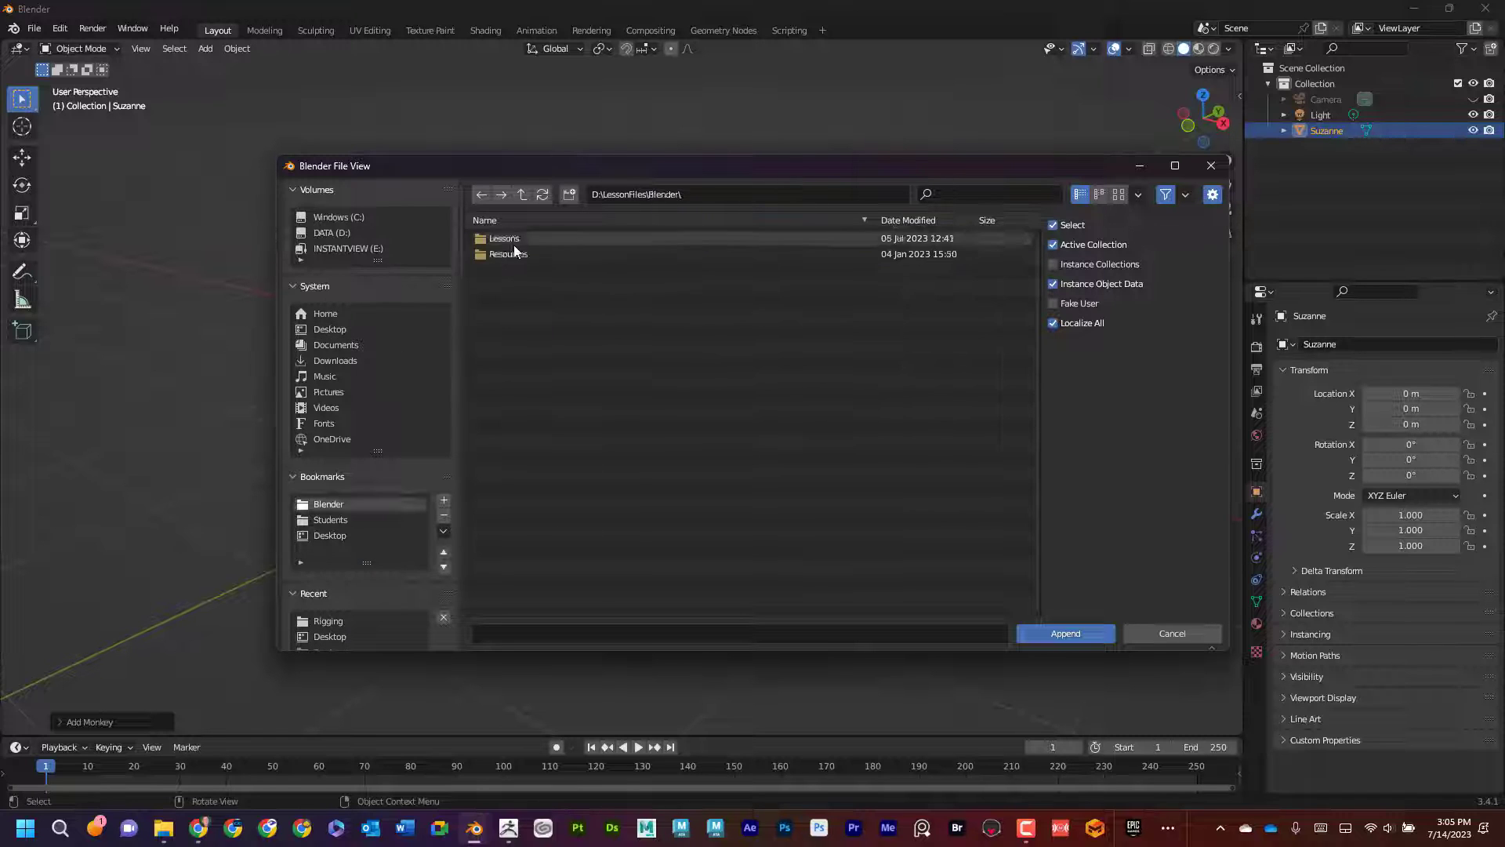
pyautogui.doubleClick(515, 240)
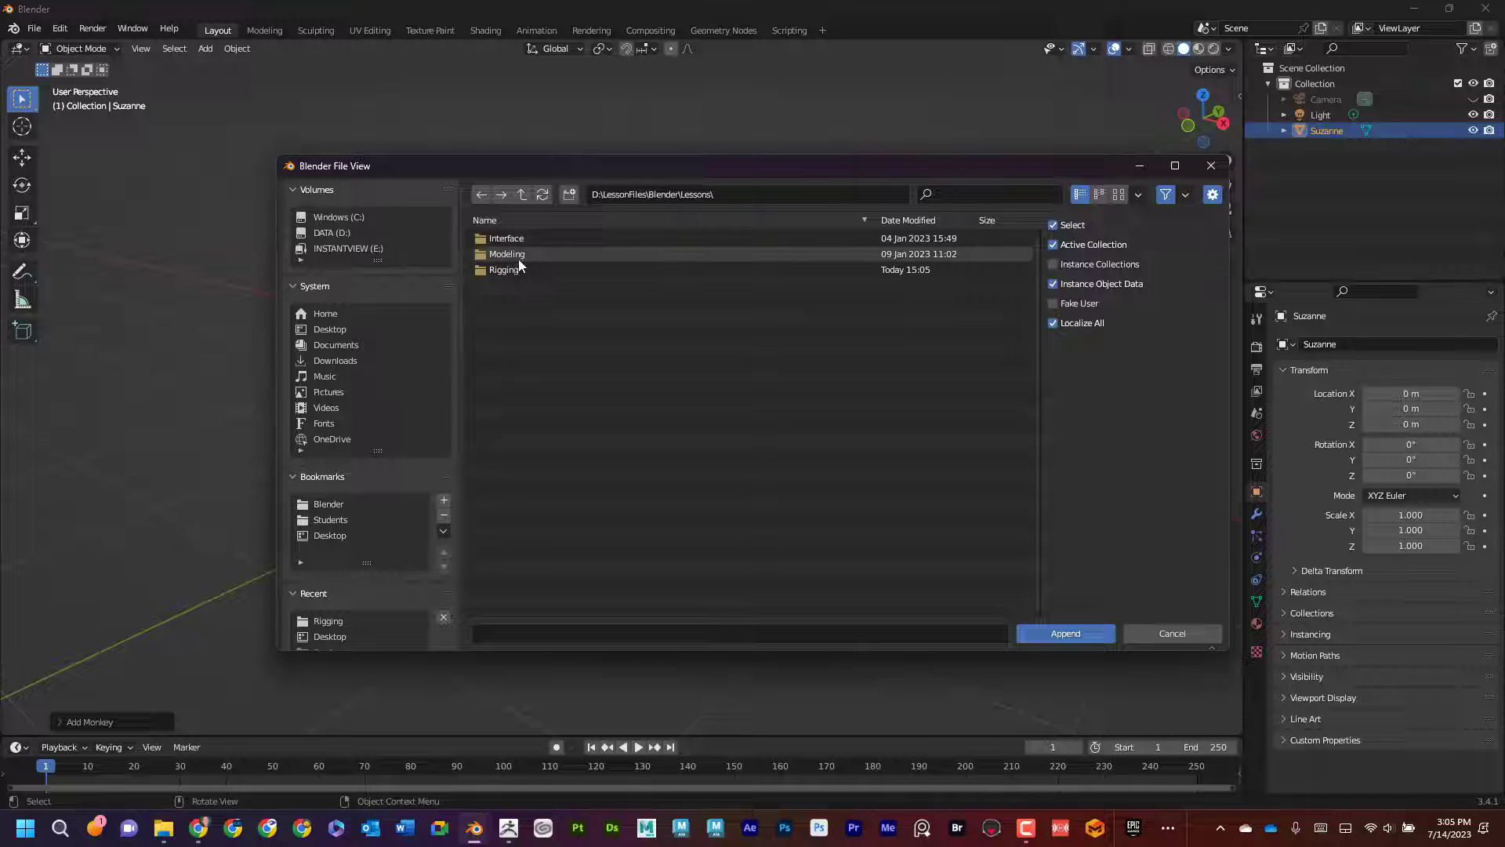
pyautogui.doubleClick(519, 266)
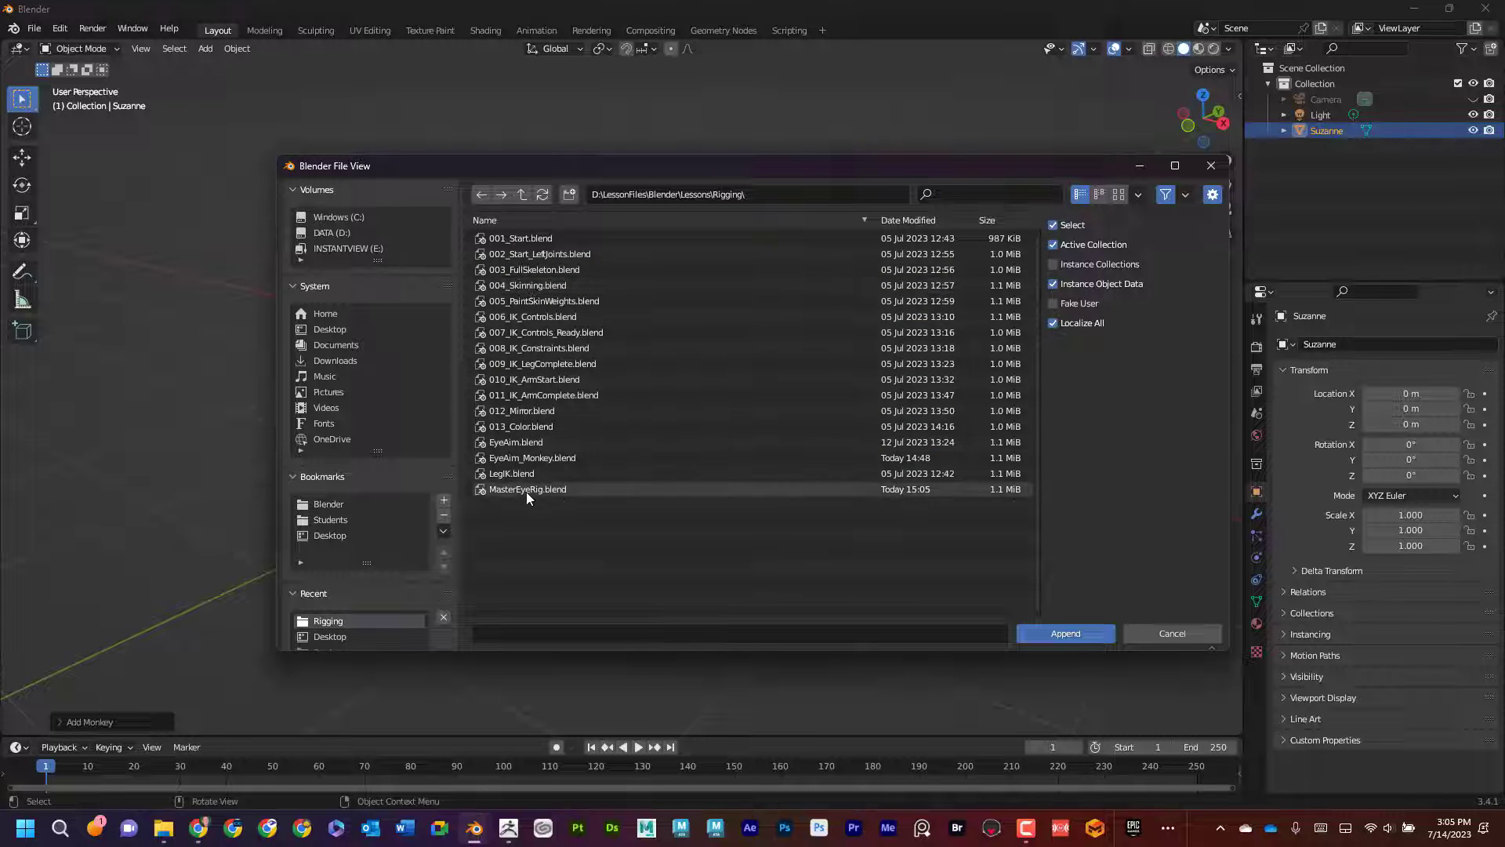
pyautogui.click(506, 488)
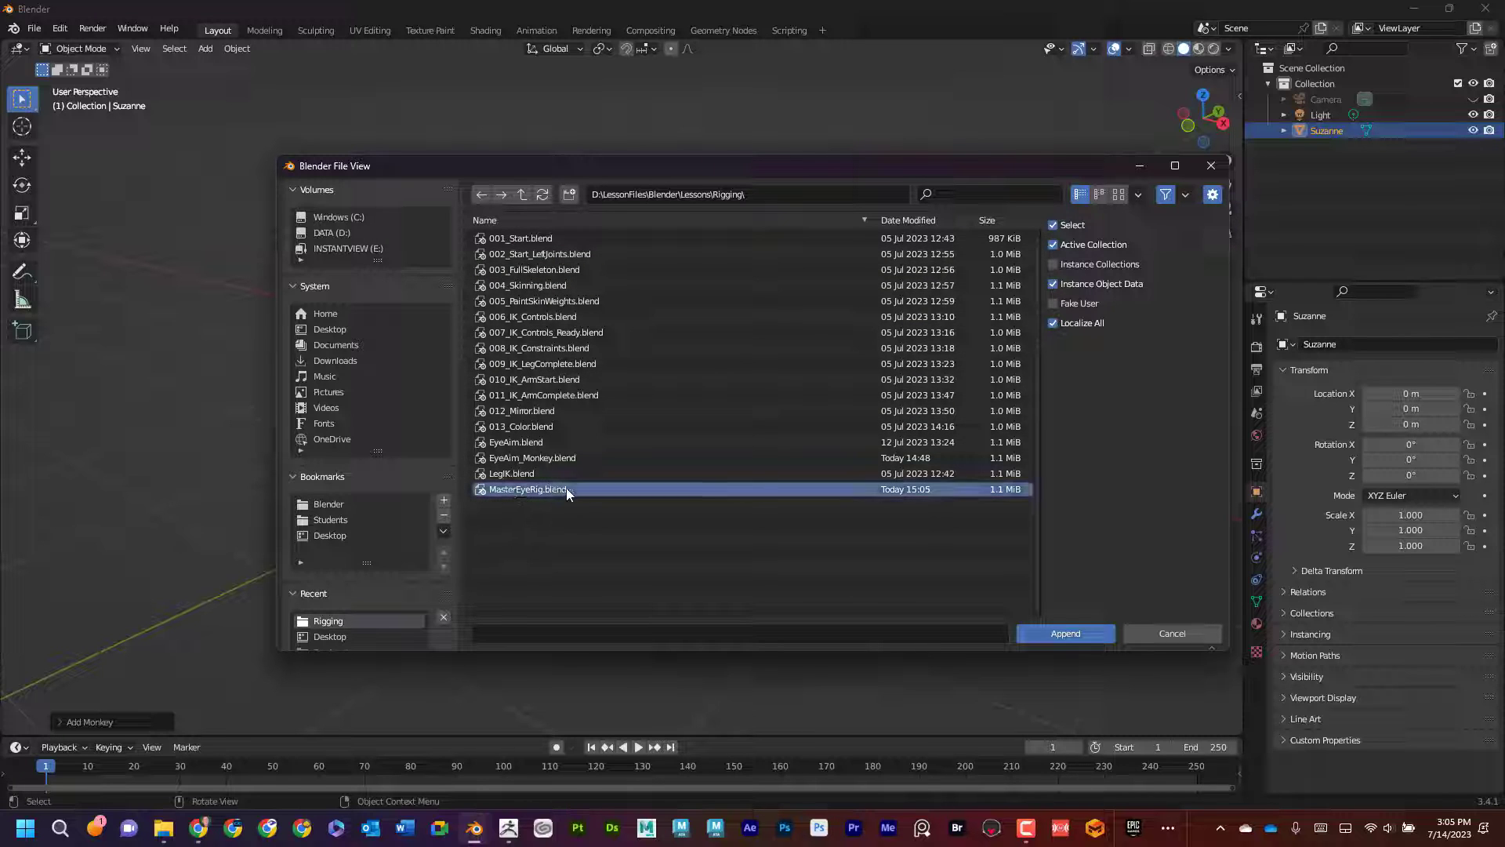
pyautogui.click(1066, 633)
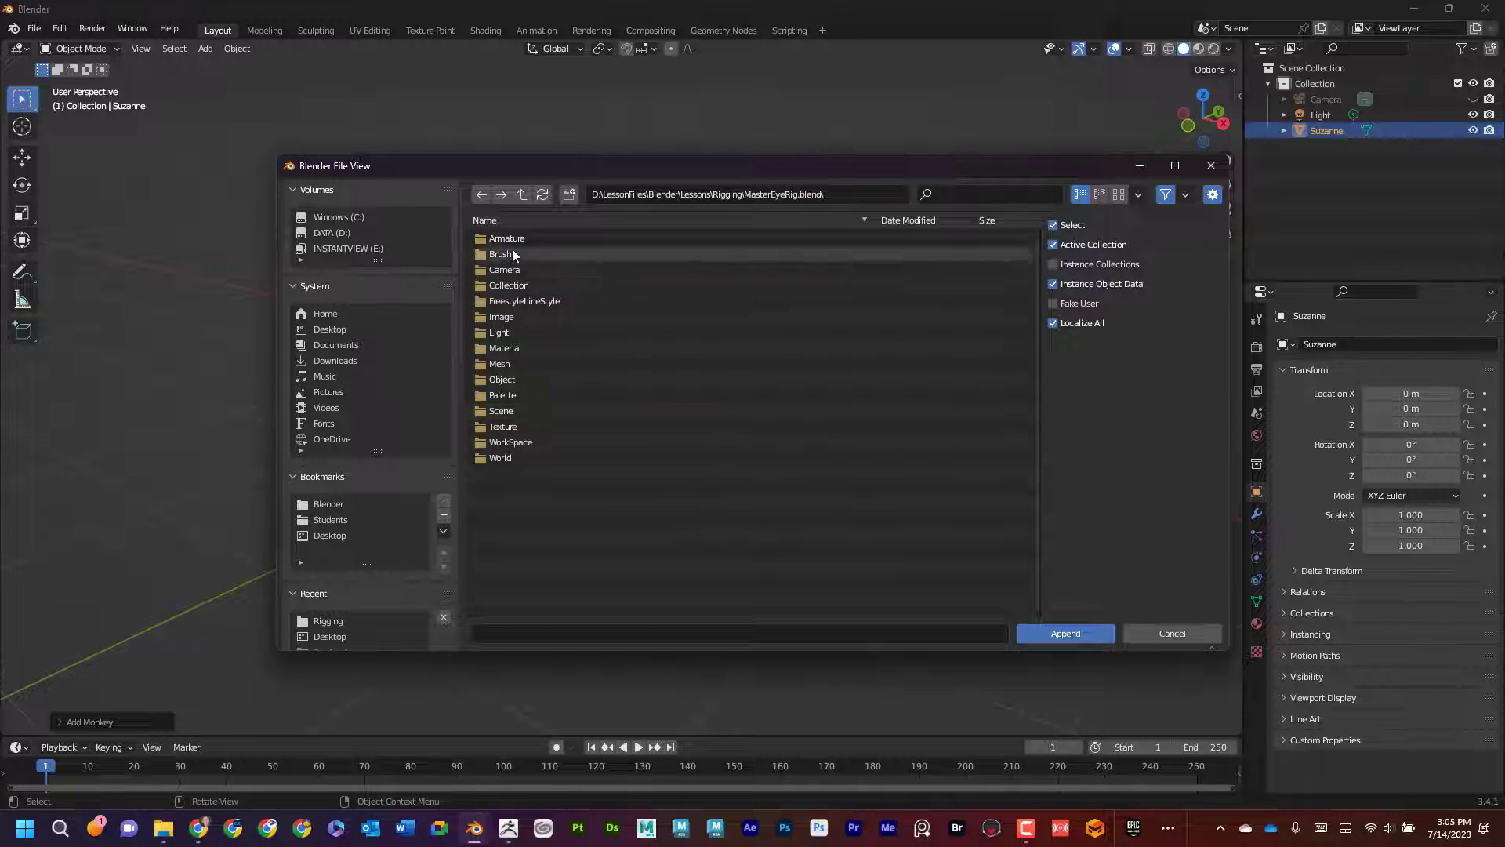
# Append the Armature, Eyeball_L and Eyeball_R objects from the source file's Object category
pyautogui.doubleClick(511, 380)
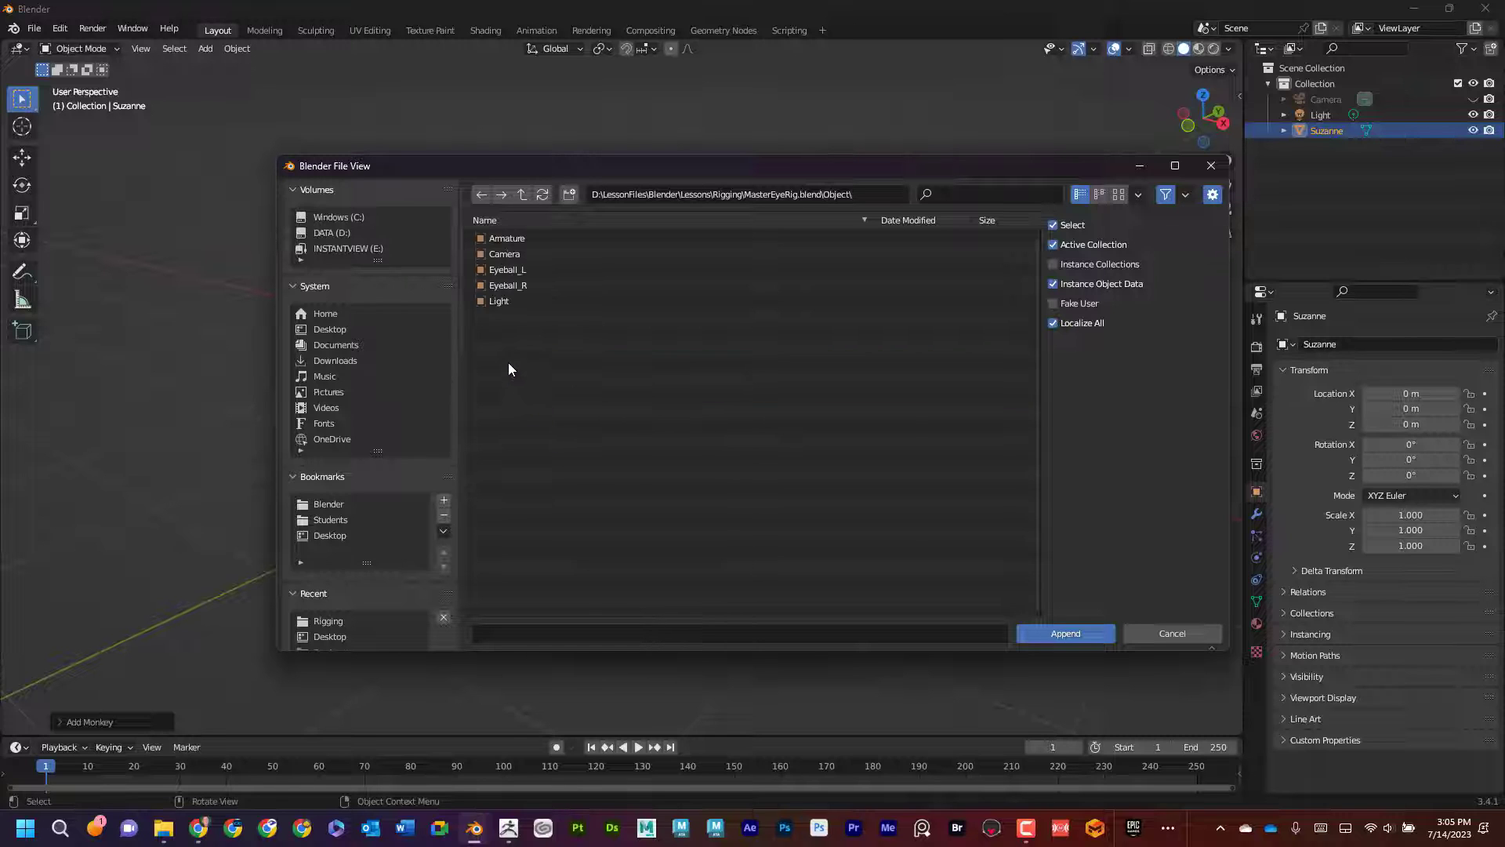
pyautogui.click(503, 287)
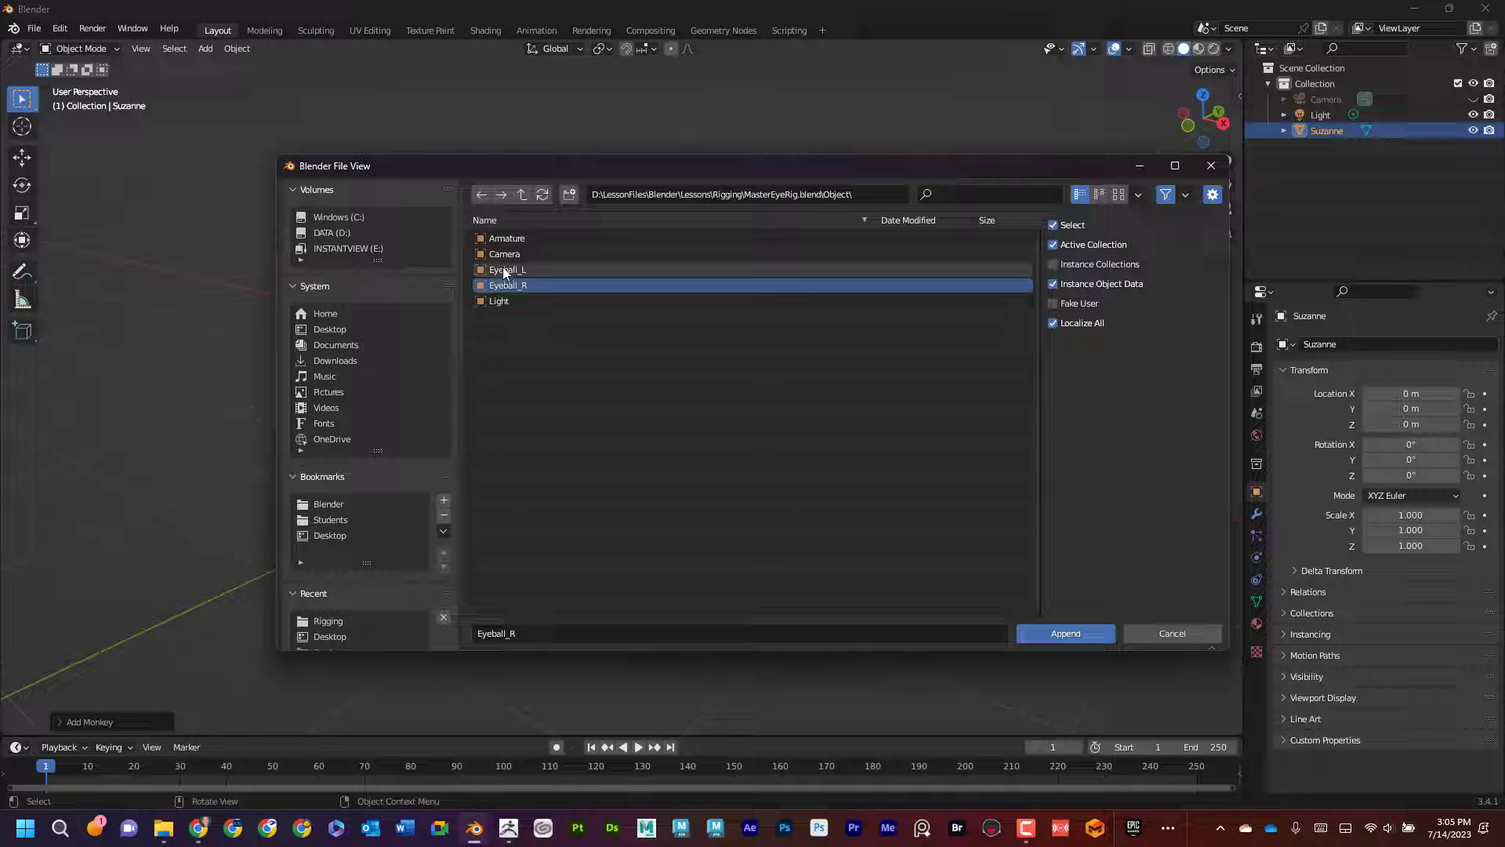
pyautogui.keyDown('shift'); pyautogui.click(506, 270); pyautogui.keyUp('shift')
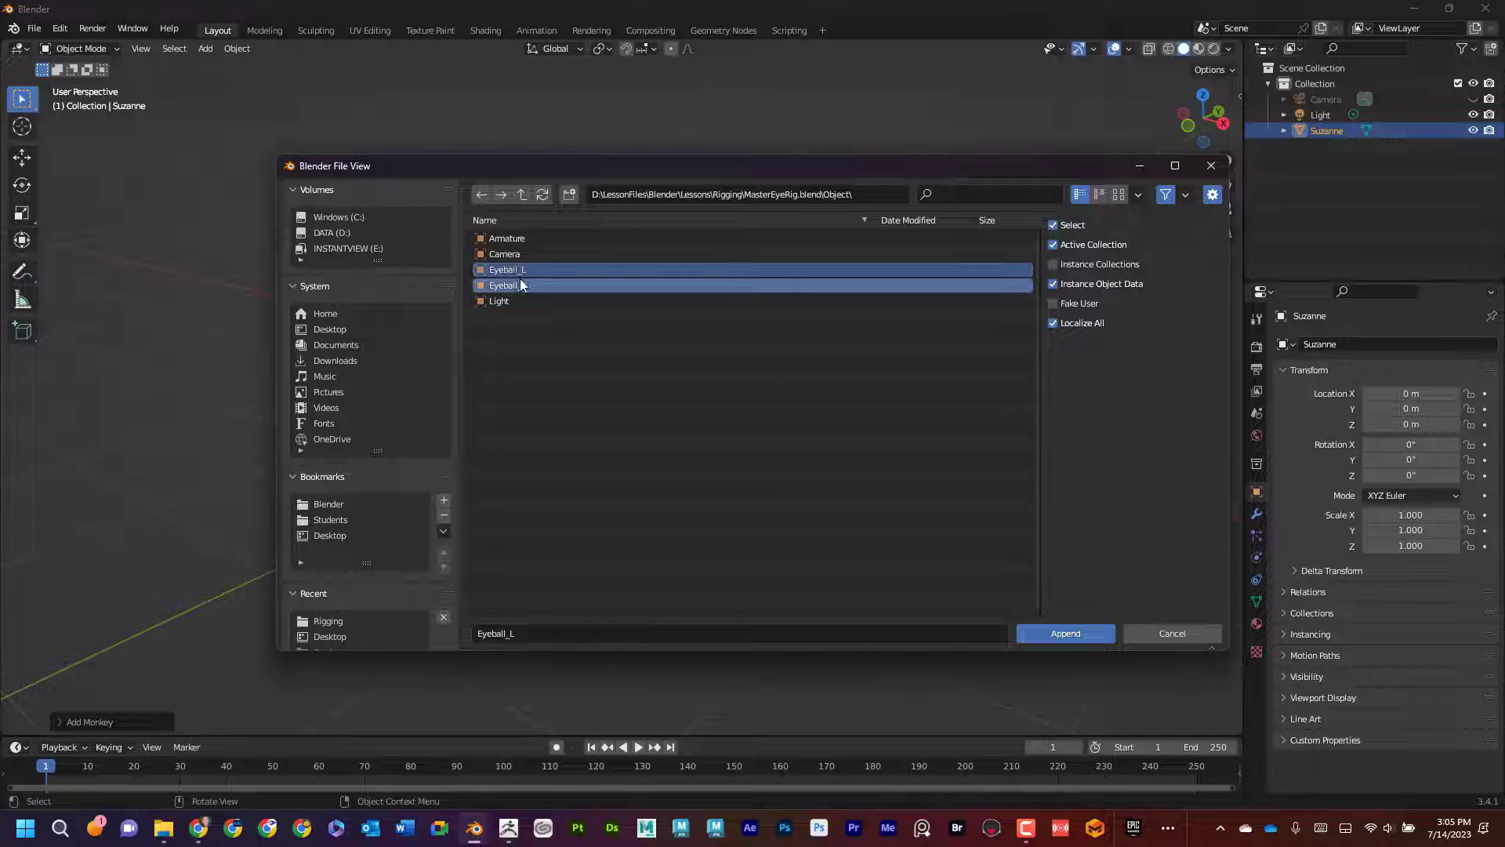
pyautogui.keyDown('shift'); pyautogui.click(513, 238); pyautogui.keyUp('shift')
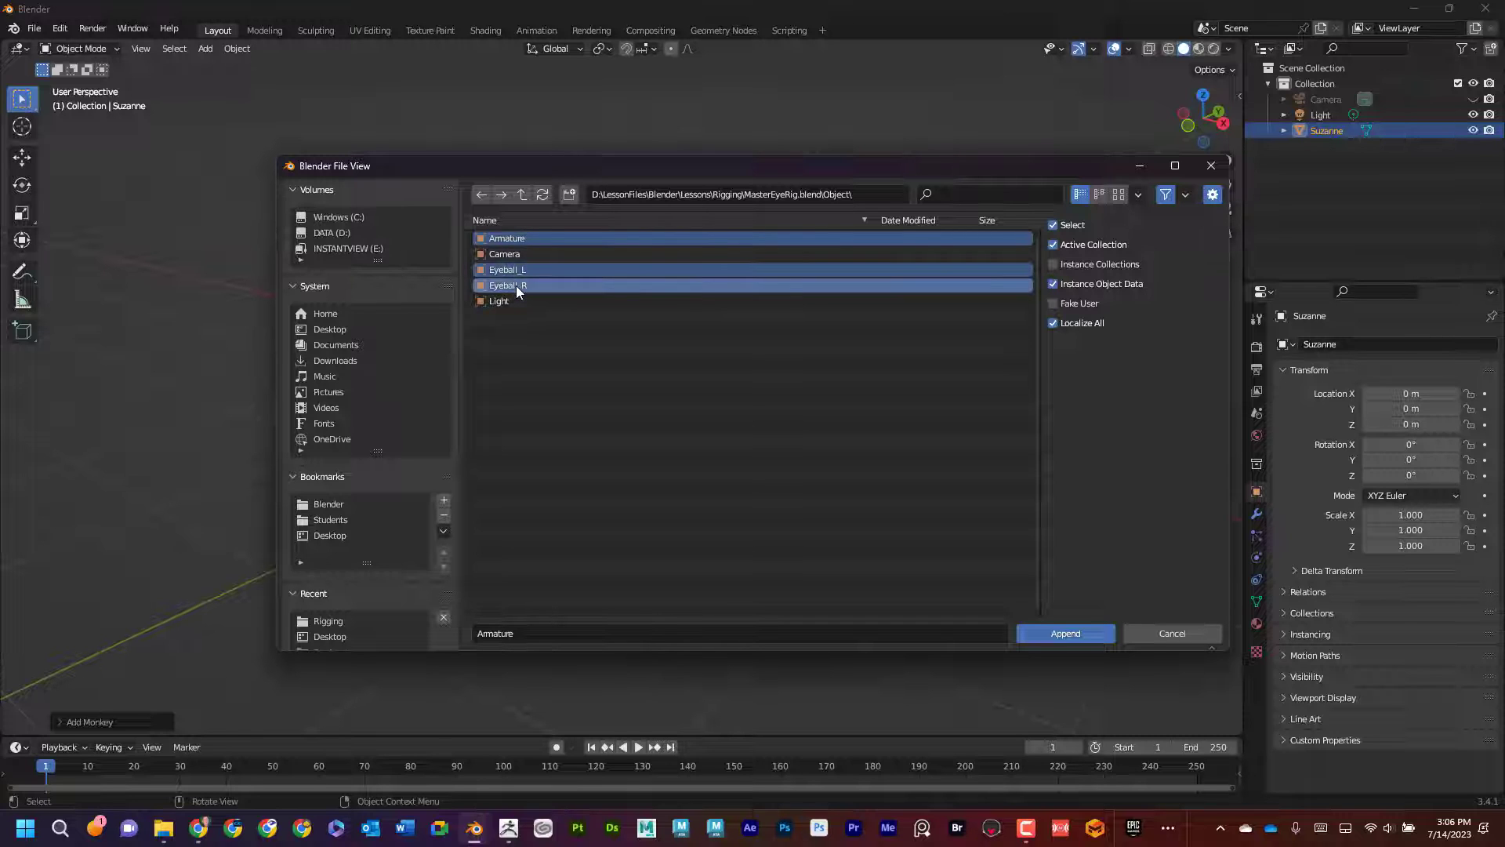
pyautogui.click(1084, 632)
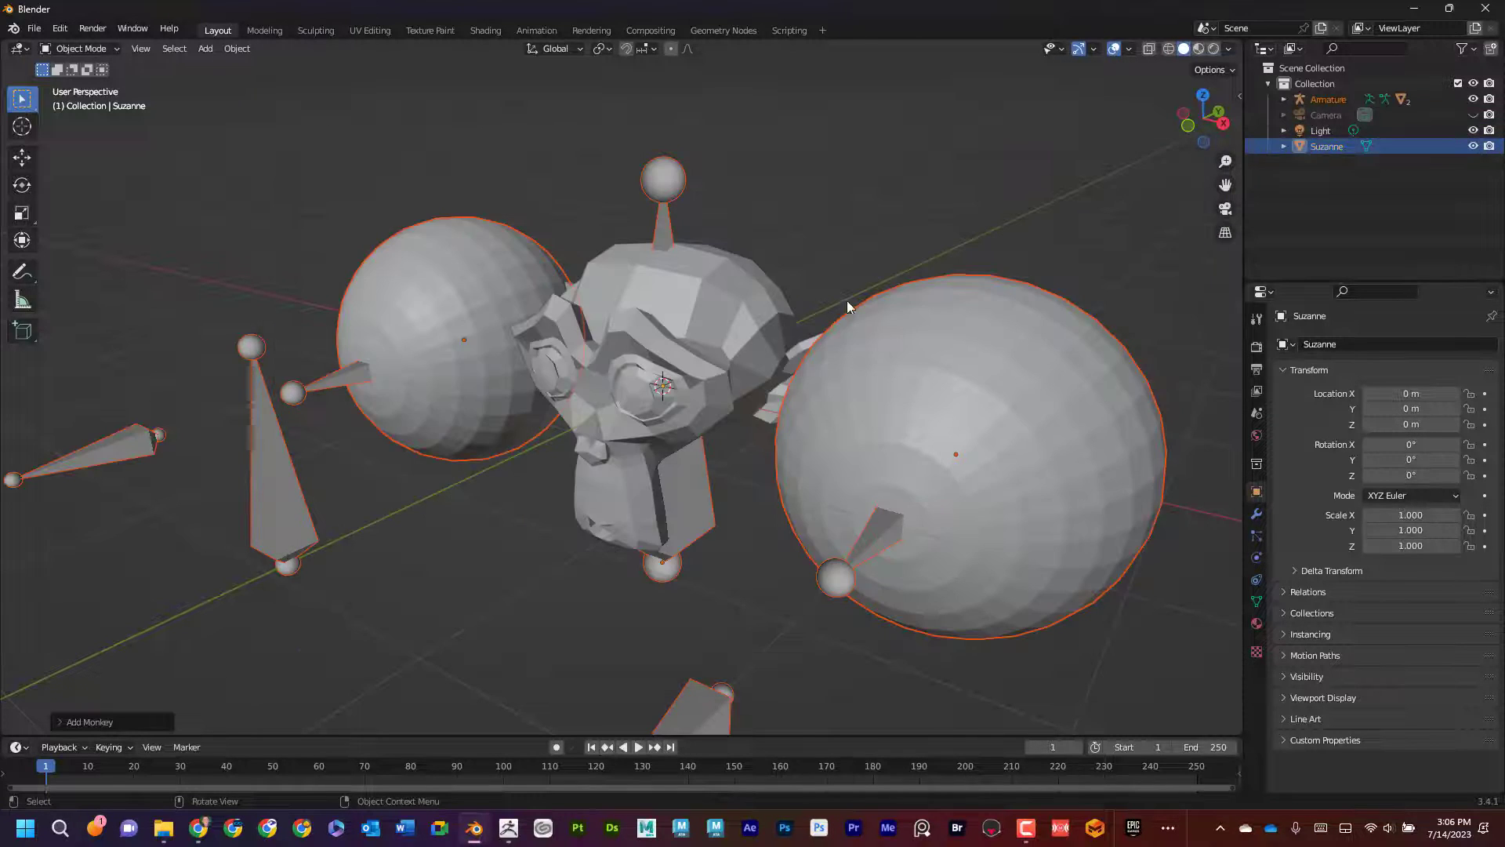
# Select only the Suzanne monkey head between the two appended eyeballs
pyautogui.scroll(-5, 824, 298)
pyautogui.moveTo(824, 298); pyautogui.dragTo(780, 273, button='middle')
pyautogui.click(679, 355)
pyautogui.scroll(2, 739, 345)
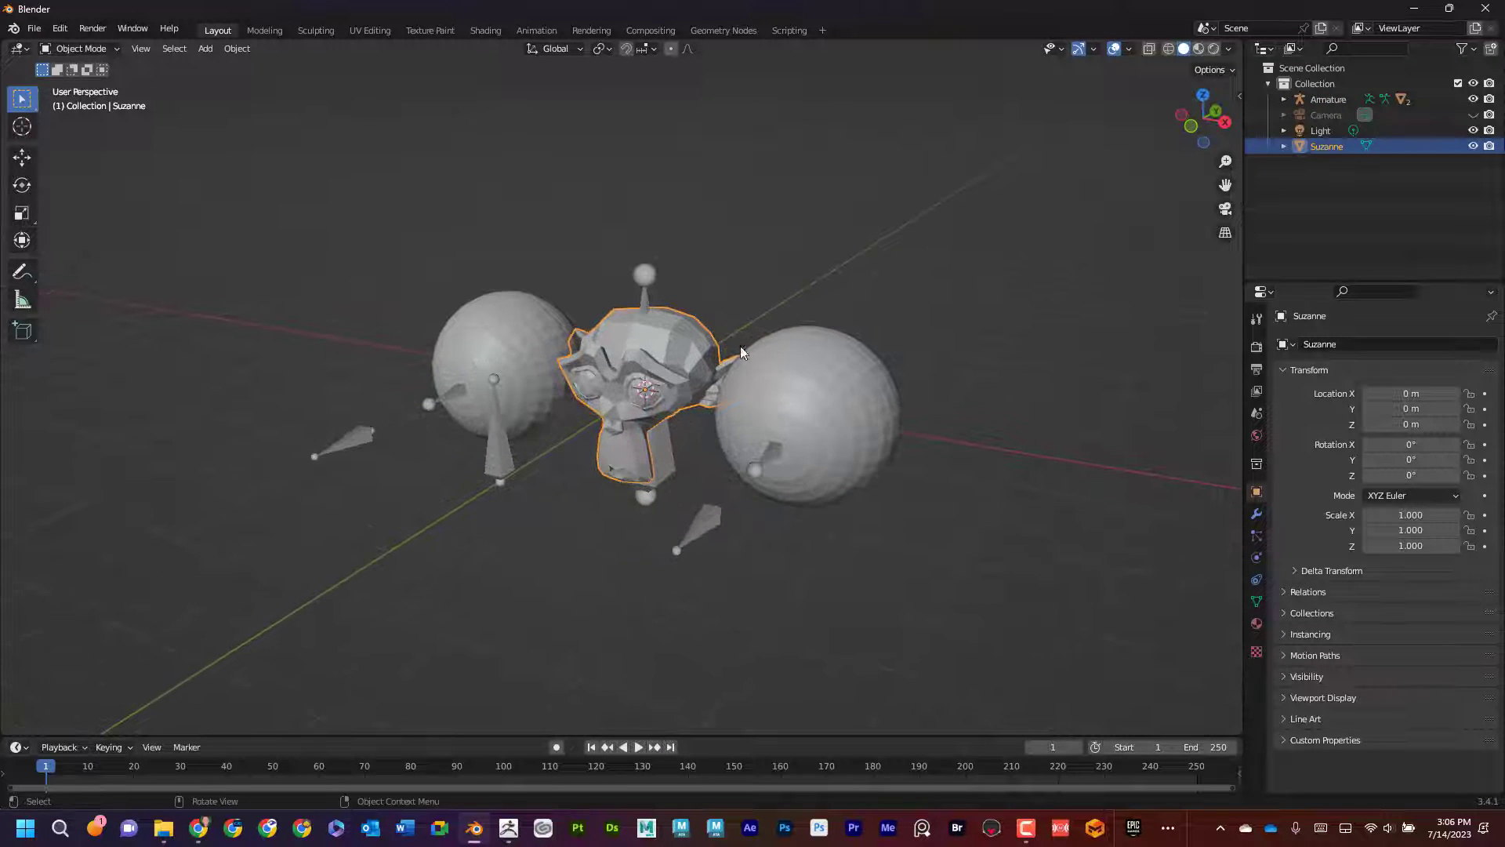
pyautogui.moveTo(816, 319); pyautogui.dragTo(790, 325, button='middle')
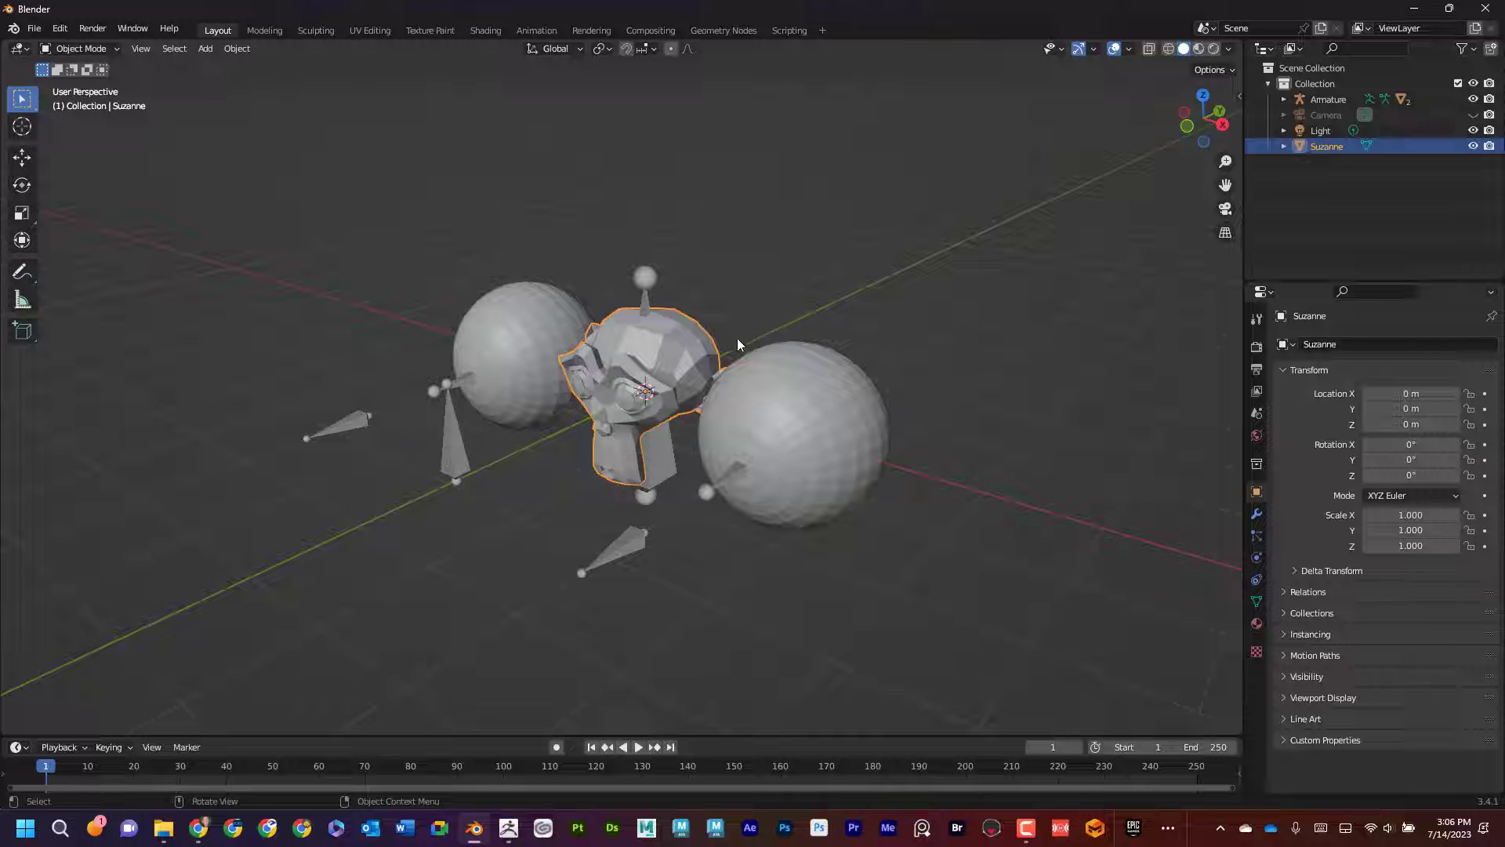
# Scale the monkey head up uniformly to about 4.16
pyautogui.press('s')
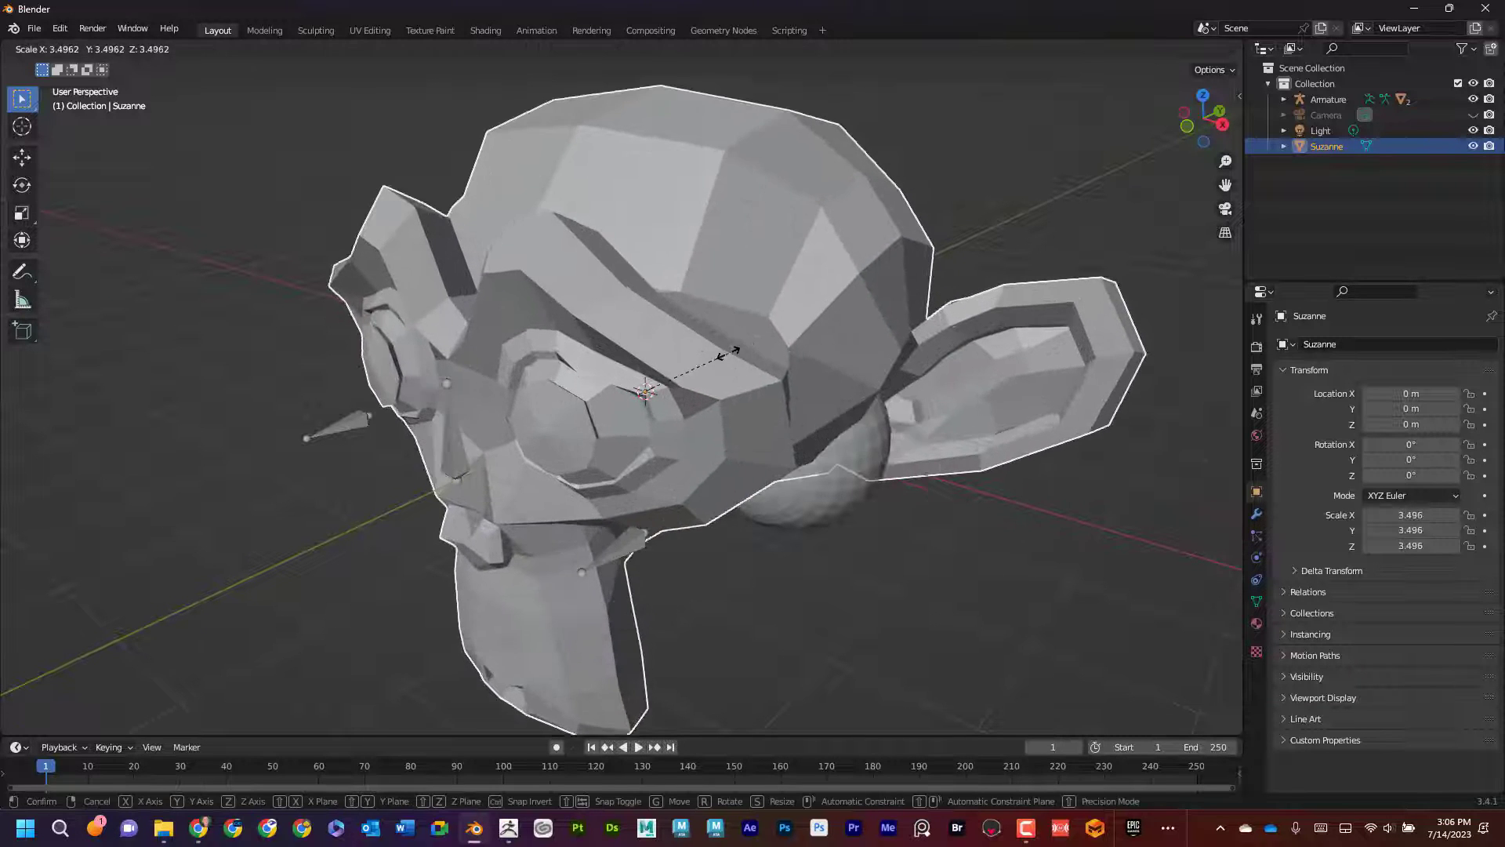
pyautogui.click(744, 350)
pyautogui.scroll(-4, 745, 349)
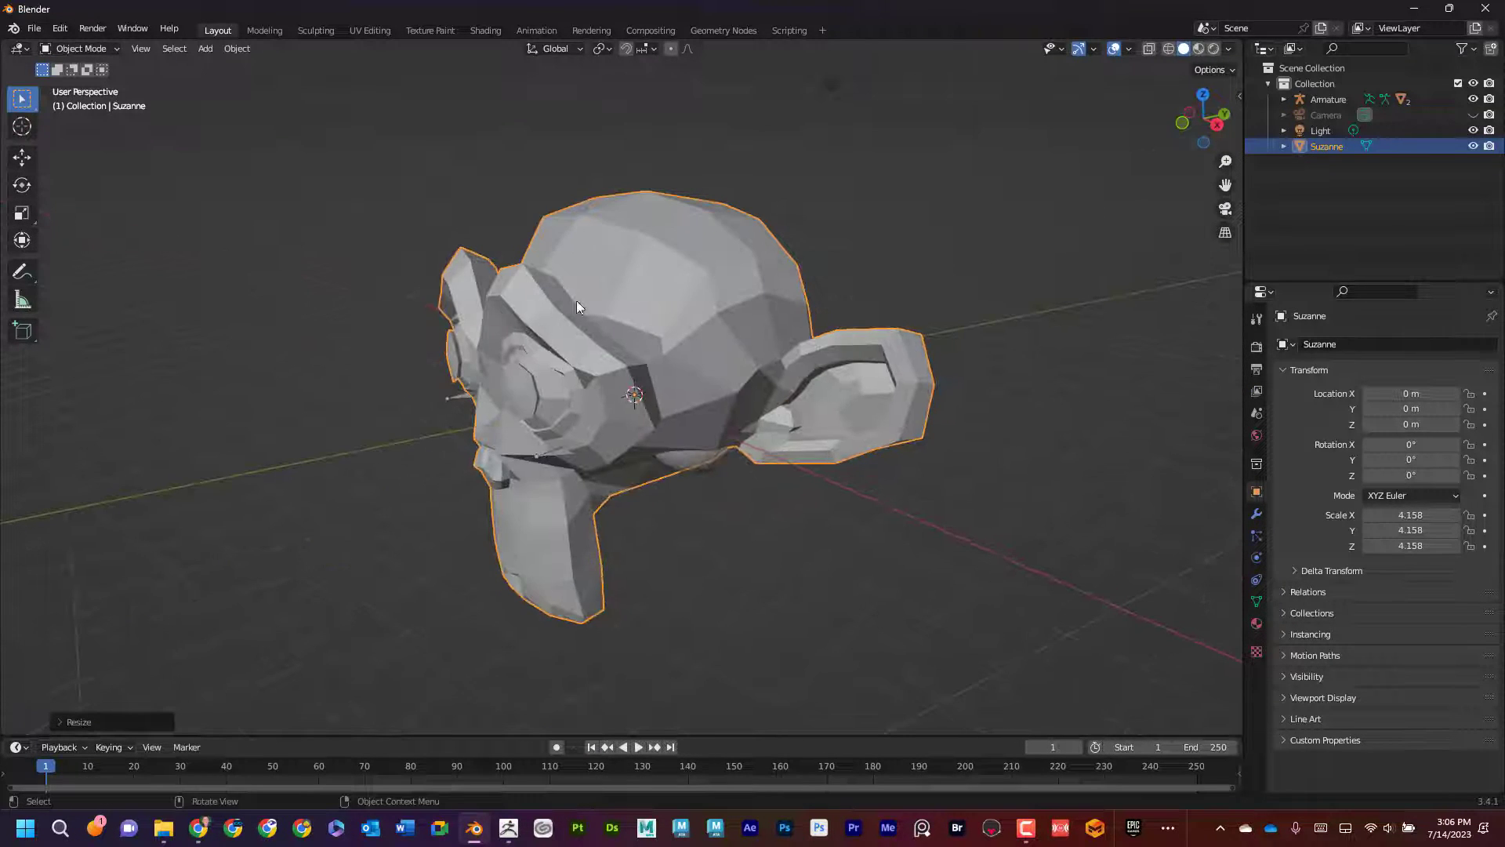
# Move the monkey head behind the eyeballs to about Y 3.16 m and lower it to about Z -0.81 m
pyautogui.click(22, 157)
pyautogui.moveTo(680, 388); pyautogui.dragTo(811, 357)
pyautogui.moveTo(811, 358); pyautogui.dragTo(646, 290, button='middle')
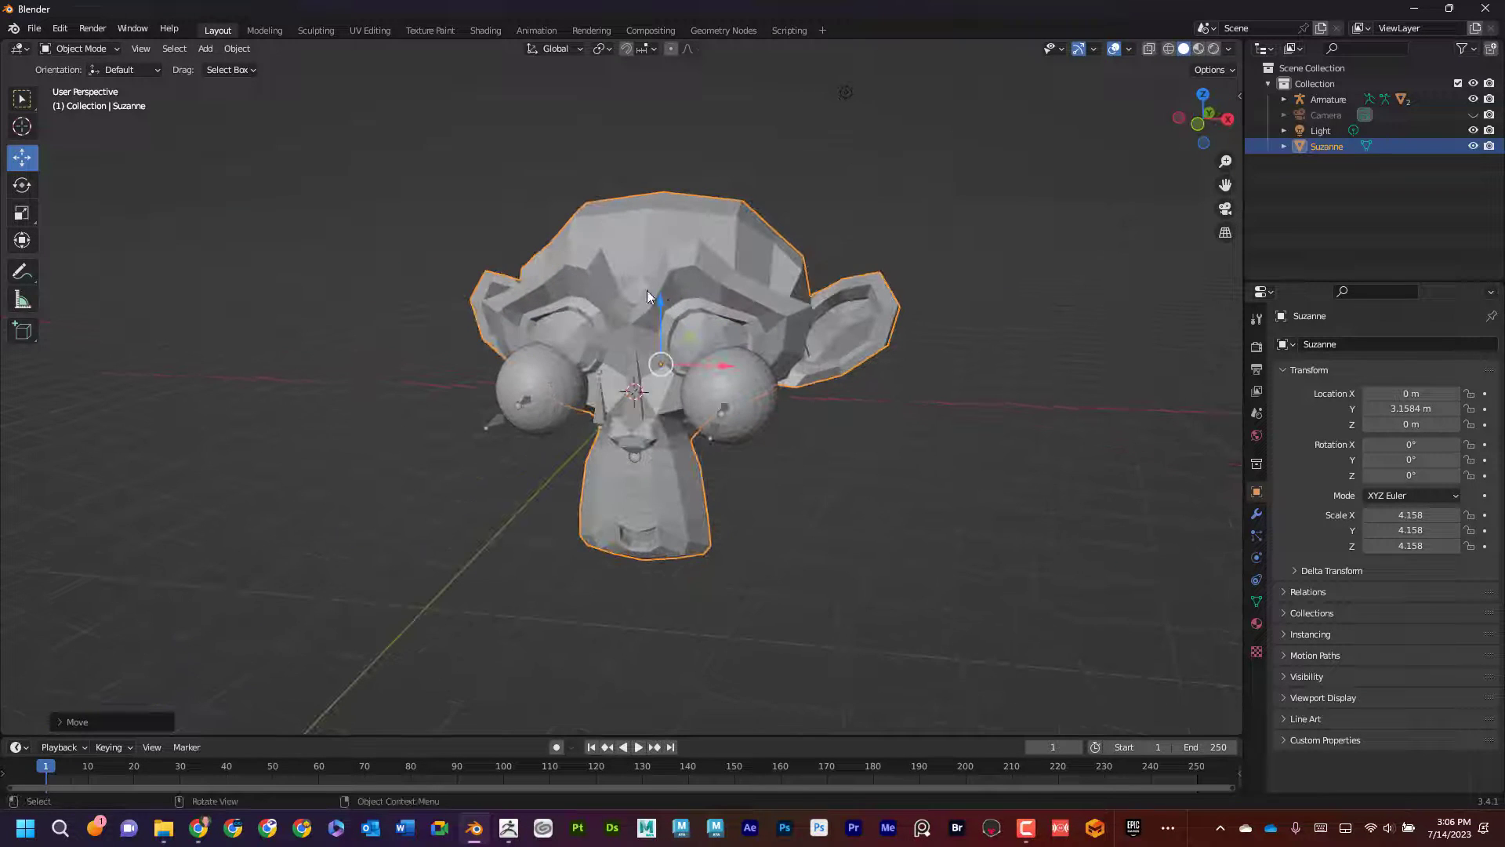
pyautogui.moveTo(646, 294); pyautogui.dragTo(680, 337)
# Show the scene in Material Preview and refit the head around the eyeballs at about scale 4.98, Y 3.36 m, Z -1.21 m
pyautogui.click(1200, 49)
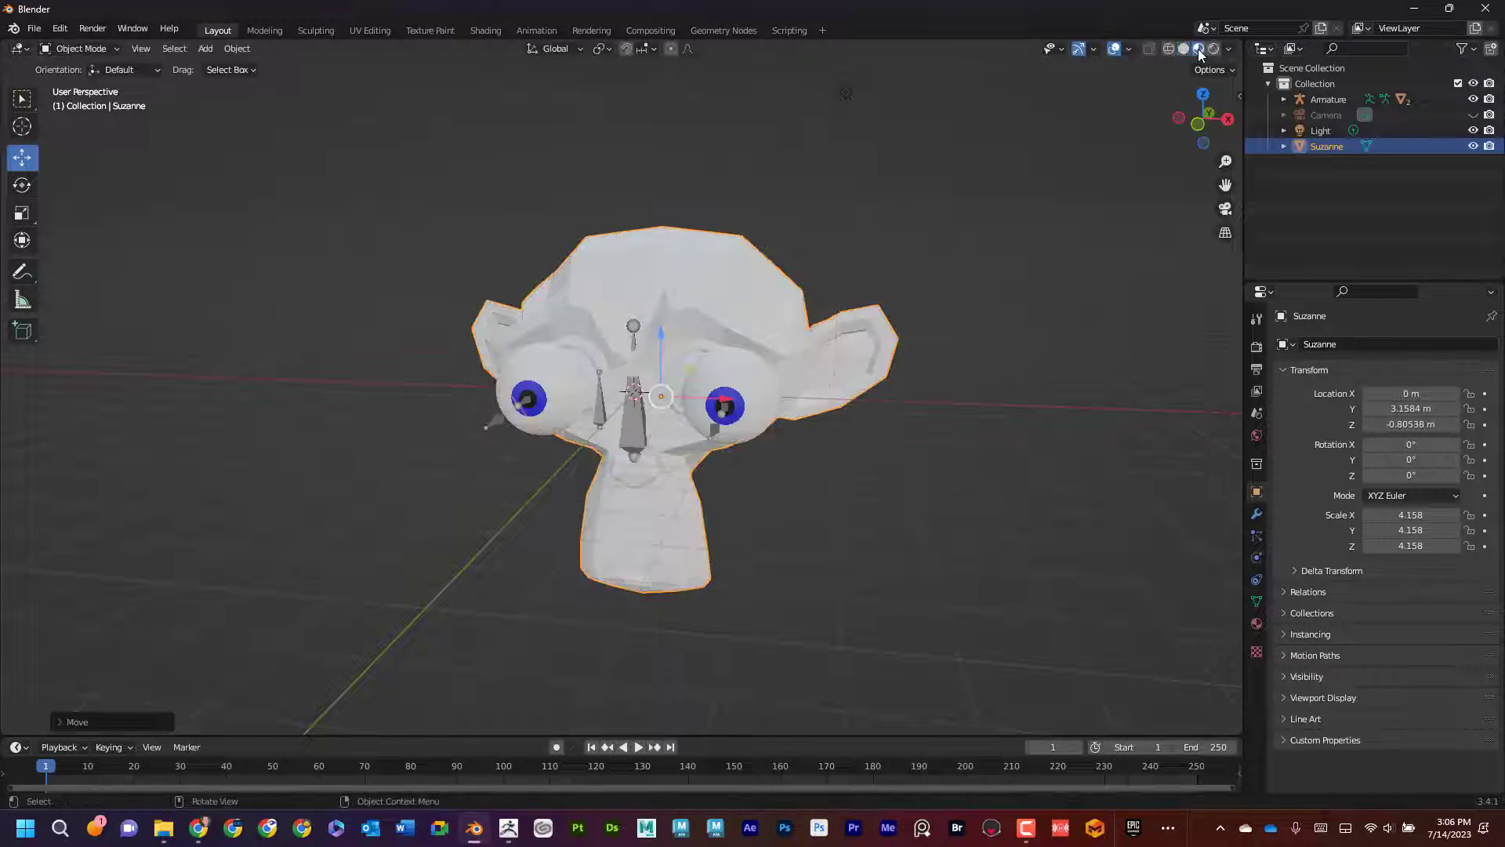
pyautogui.moveTo(988, 196); pyautogui.dragTo(878, 321, button='middle')
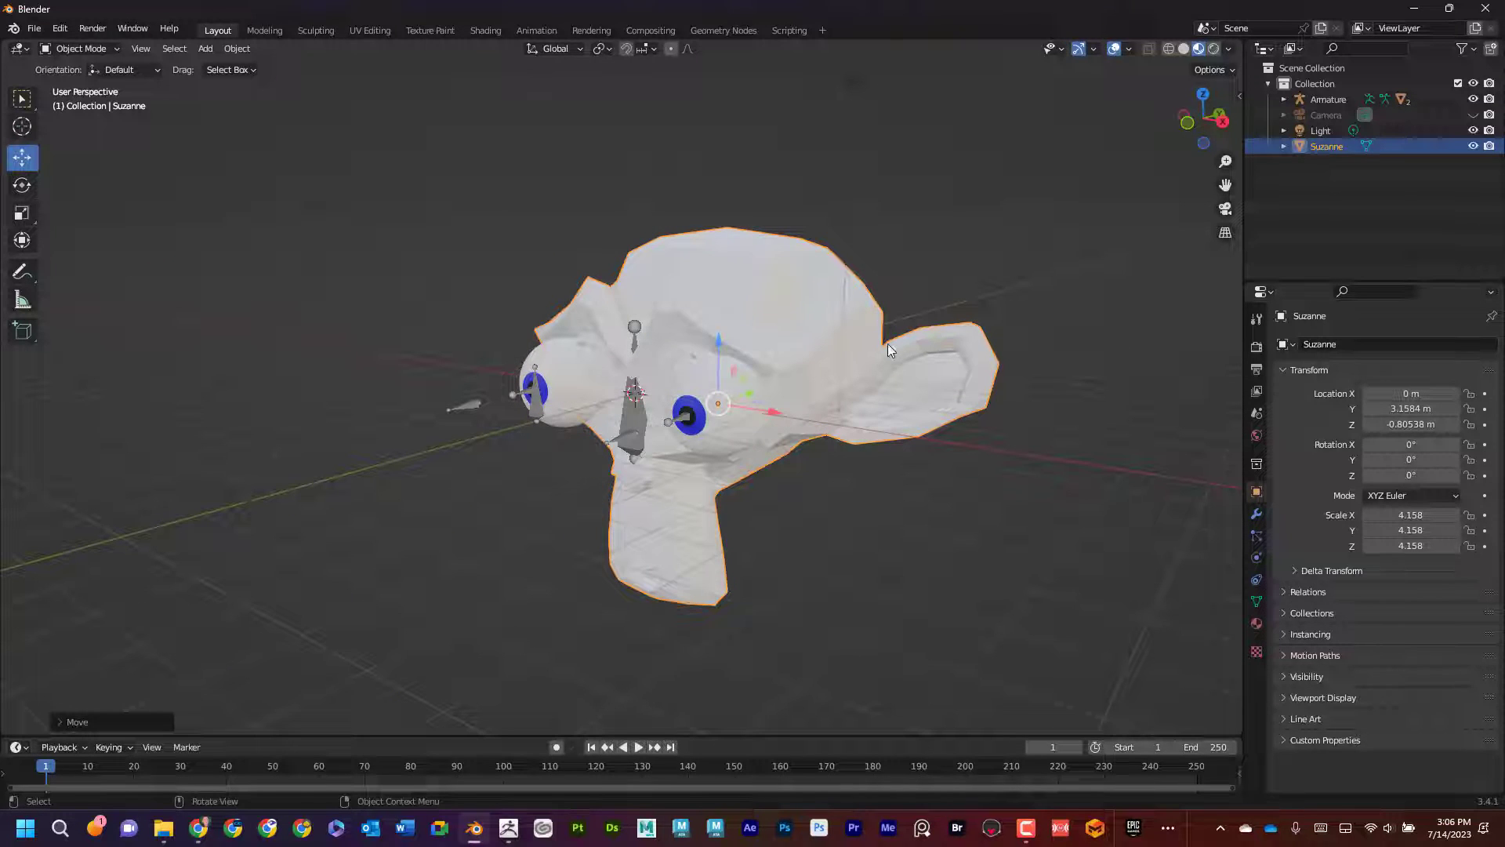
pyautogui.press('s')
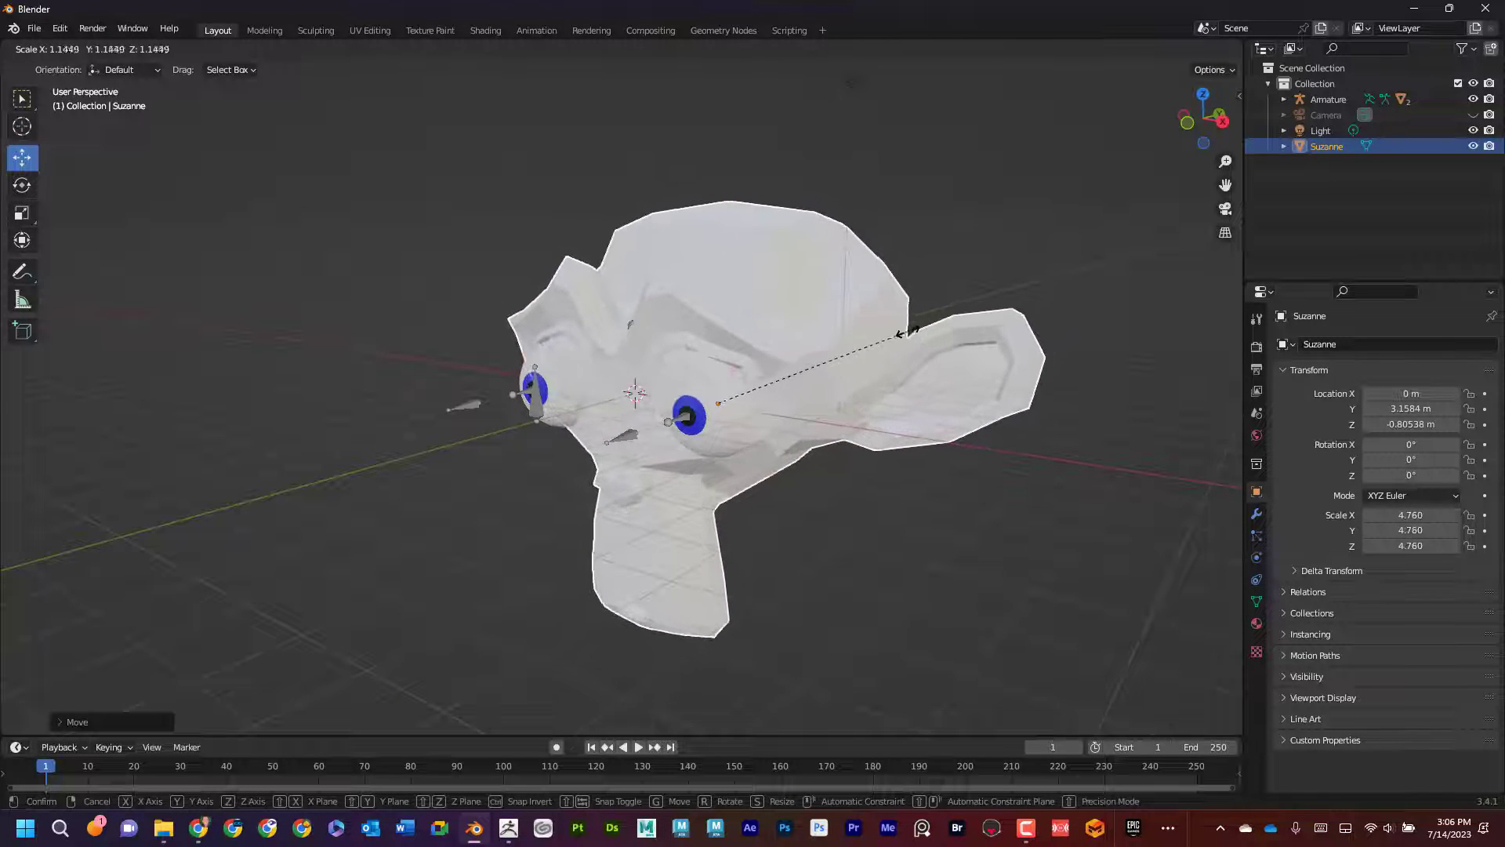
pyautogui.click(908, 331)
pyautogui.moveTo(719, 345); pyautogui.dragTo(719, 376)
pyautogui.moveTo(719, 377)
pyautogui.mouseDown(button='middle')
pyautogui.moveTo(796, 351)
pyautogui.moveTo(773, 413)
pyautogui.moveTo(793, 417)
pyautogui.moveTo(759, 459)
pyautogui.moveTo(717, 378)
pyautogui.mouseUp(button='middle')
pyautogui.moveTo(716, 350); pyautogui.dragTo(723, 347)
pyautogui.moveTo(722, 347); pyautogui.dragTo(758, 323, button='middle')
pyautogui.press('s')
pyautogui.click(822, 283)
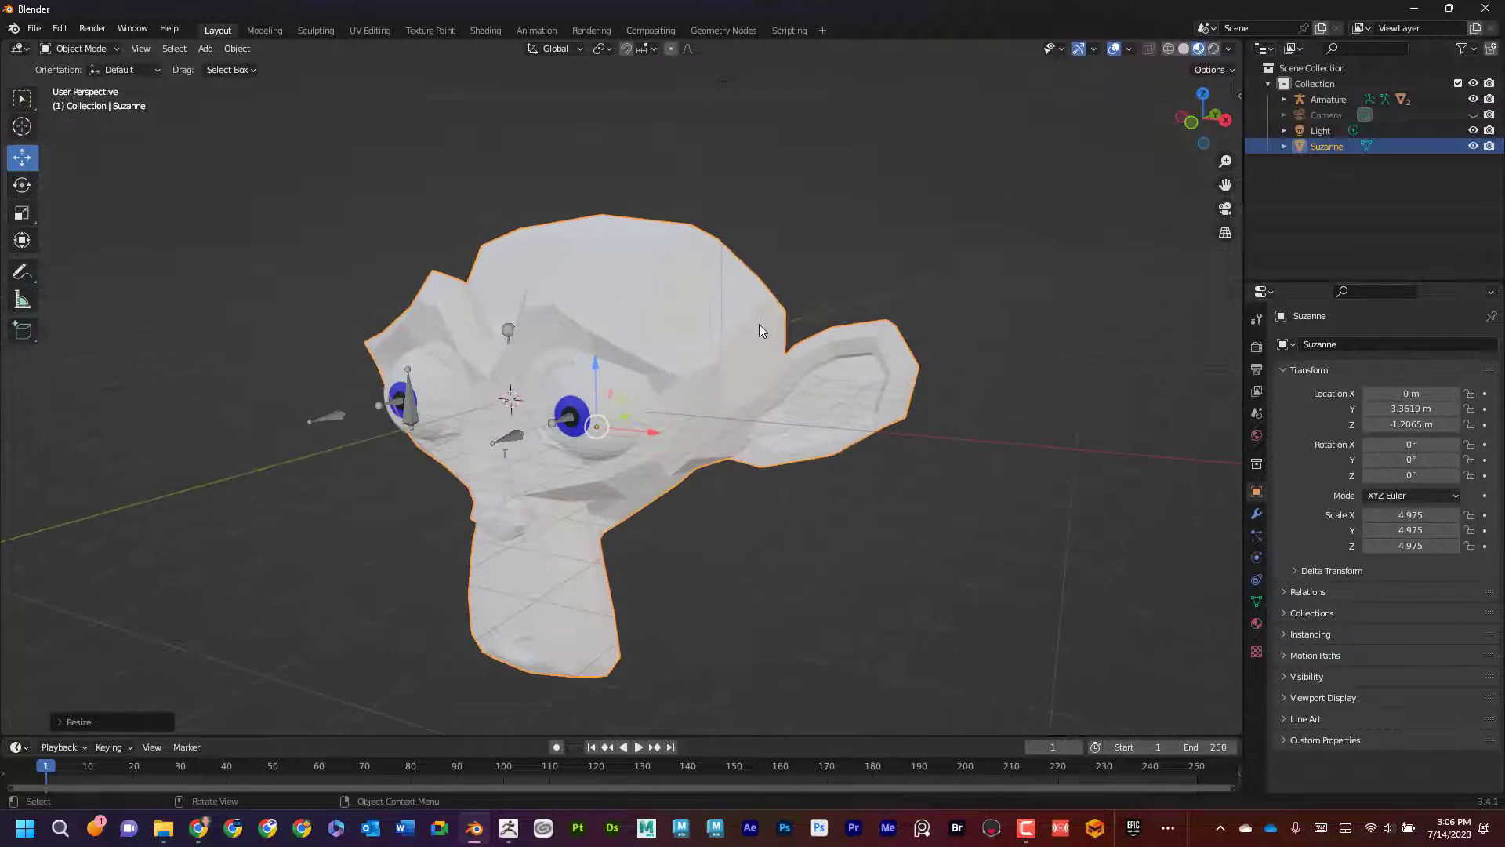
# Create a new material on the monkey head and name it Brown
pyautogui.click(1258, 623)
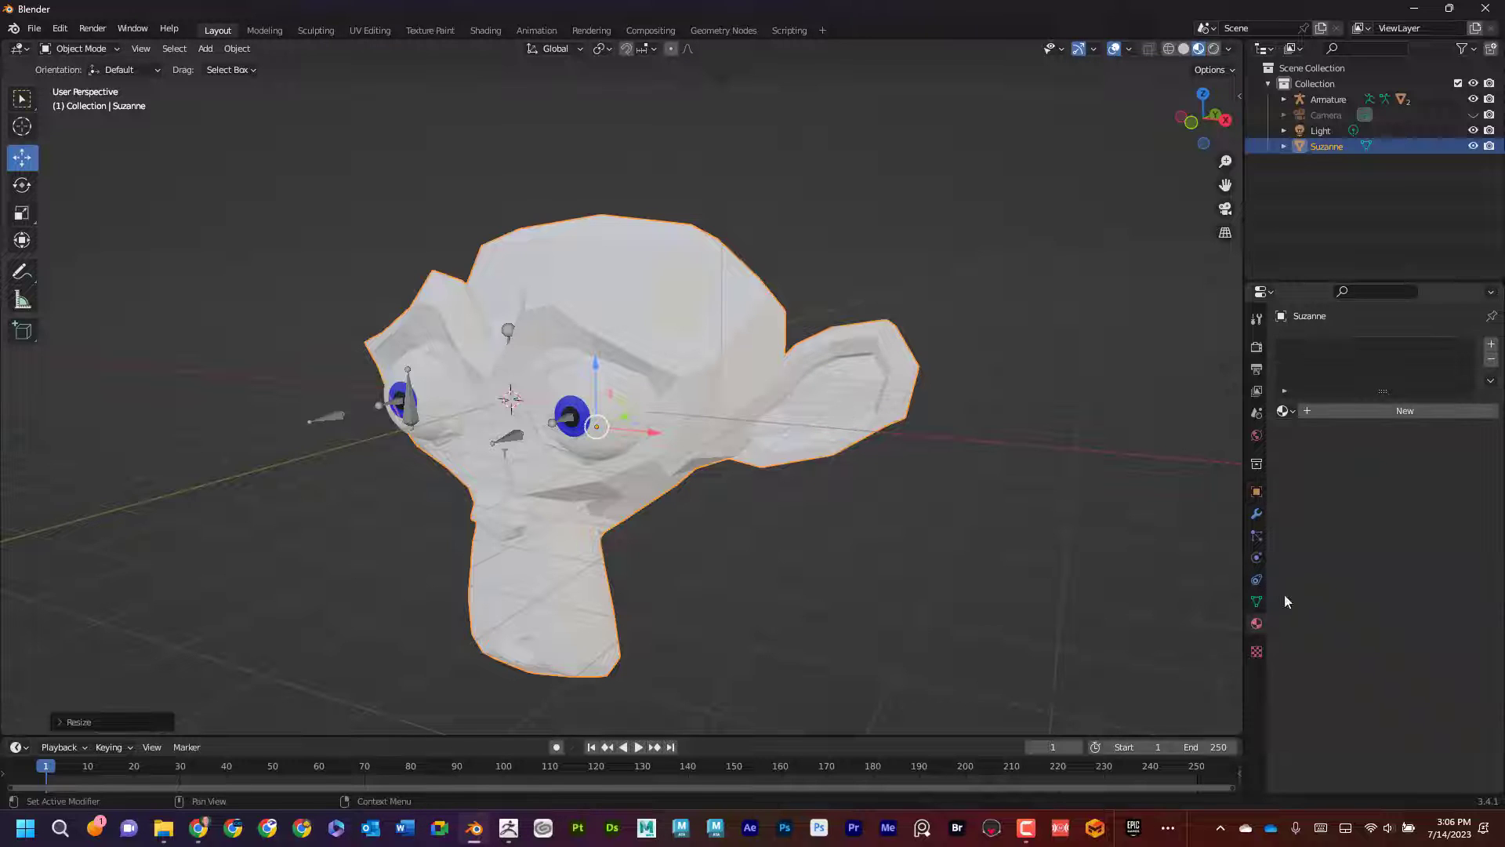
pyautogui.click(1364, 411)
pyautogui.click(1367, 410)
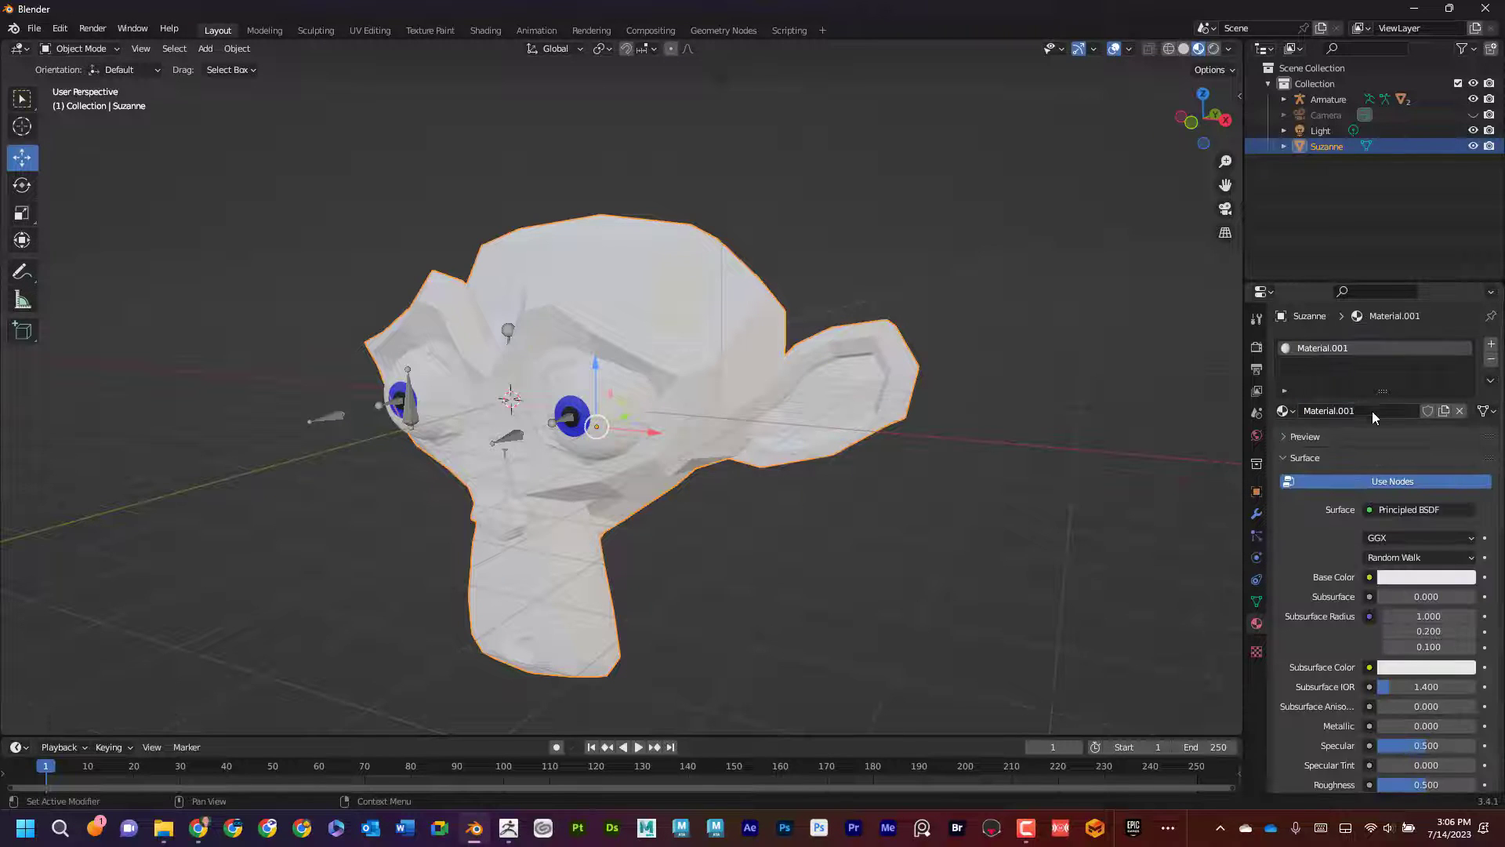
pyautogui.write('Br')
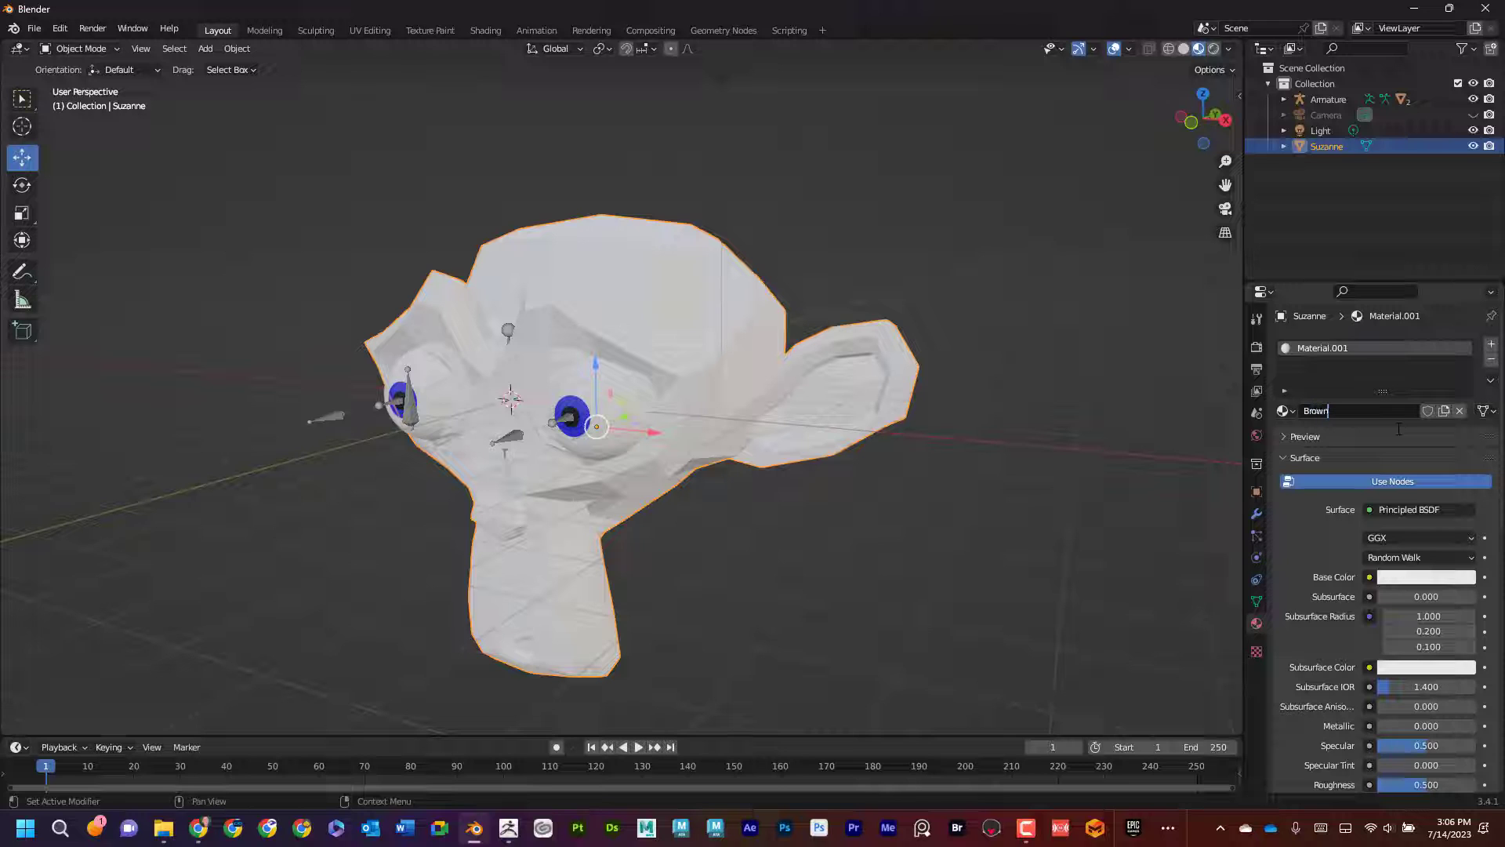
pyautogui.write('own')
pyautogui.press('Return')
# Give the Brown material a dark red base color with a Value of about 0.157 and lower its Specular
pyautogui.click(1448, 578)
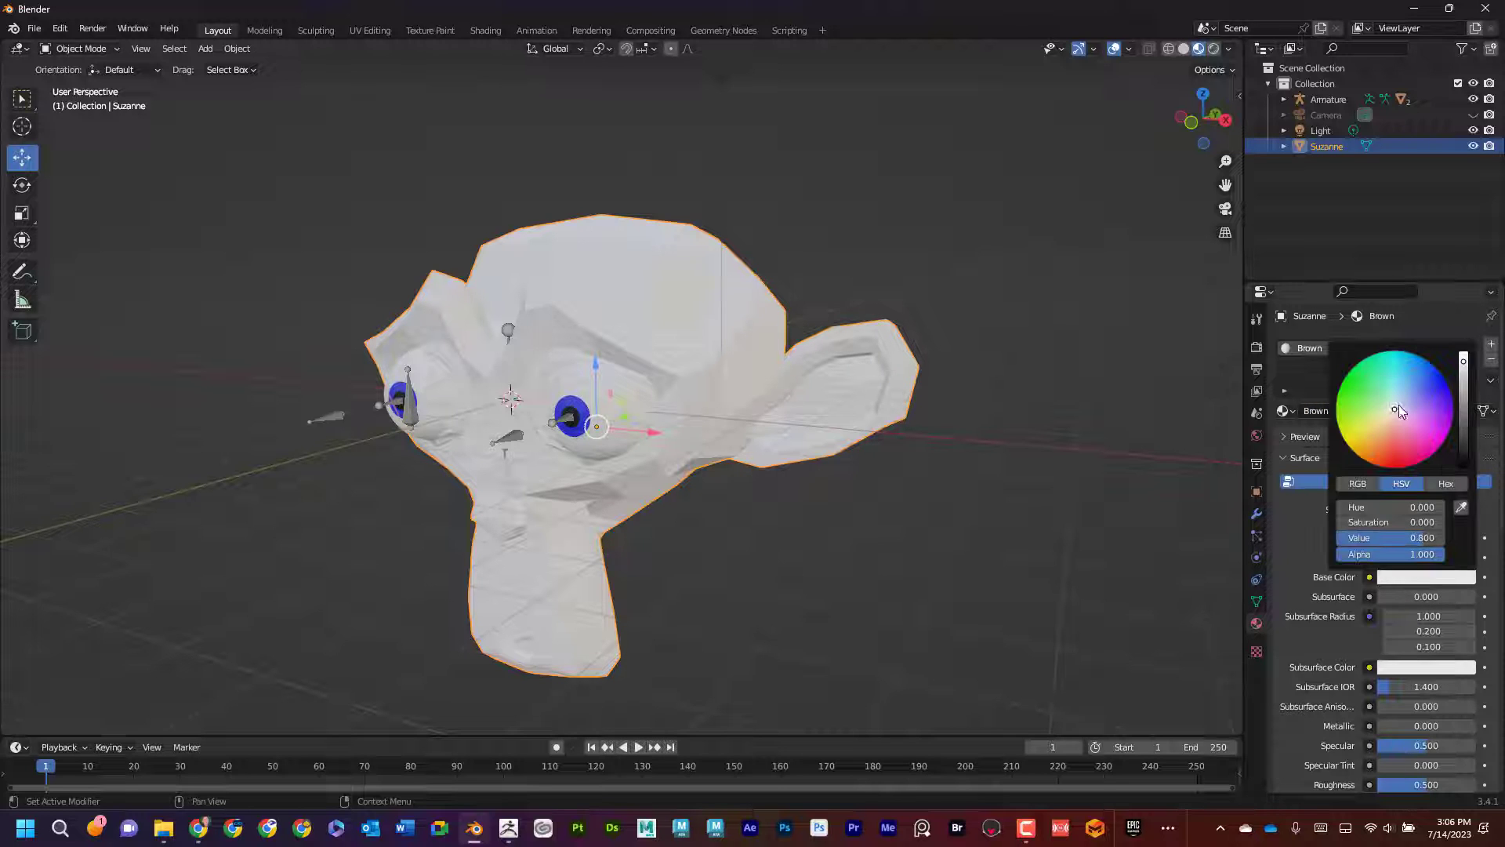
pyautogui.moveTo(1399, 404); pyautogui.dragTo(1393, 442)
pyautogui.moveTo(1463, 403); pyautogui.dragTo(1463, 416)
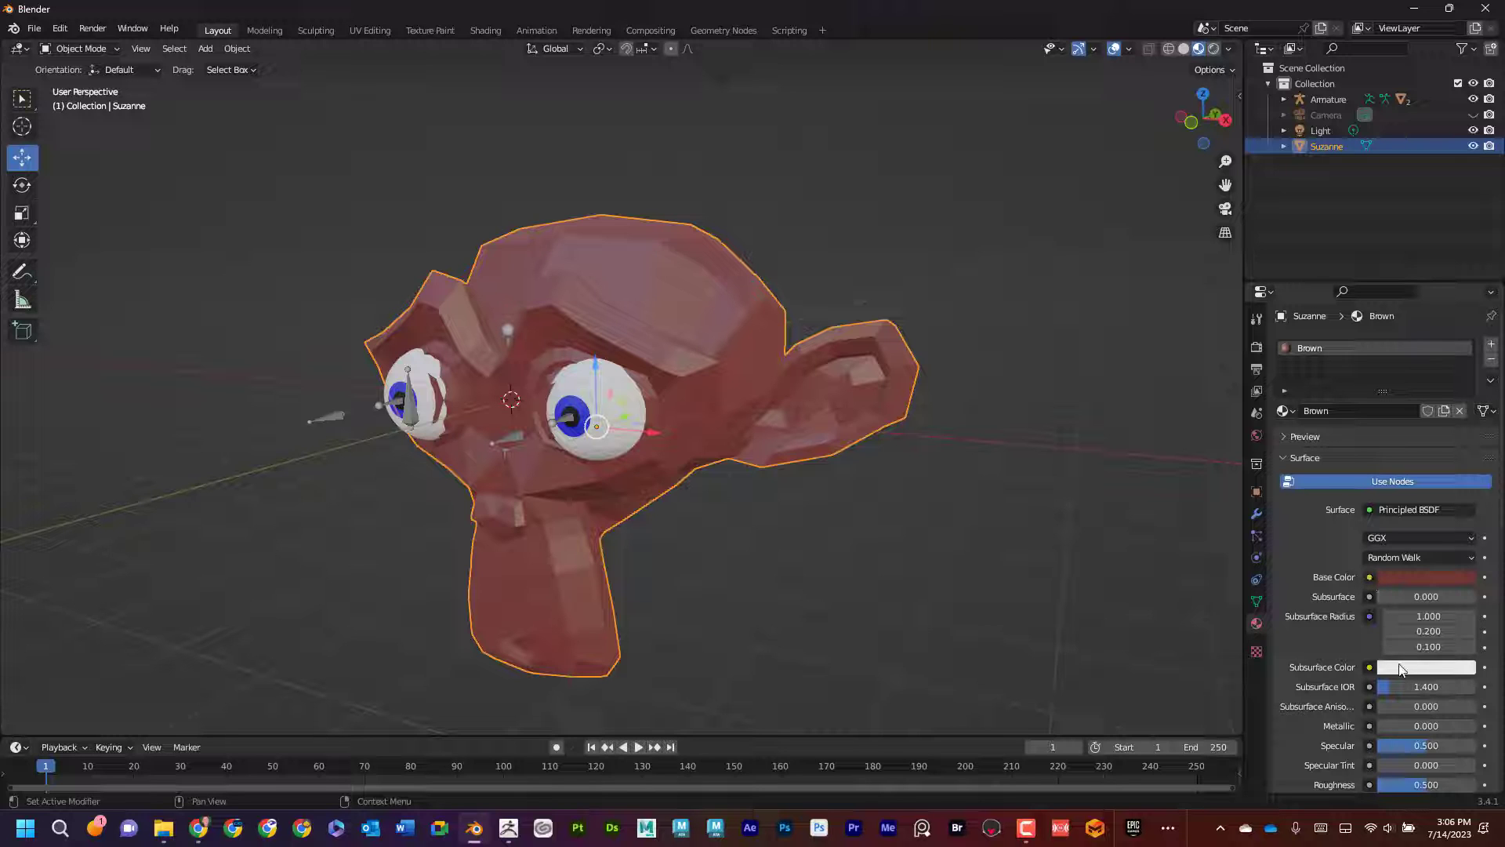
pyautogui.moveTo(1404, 744); pyautogui.dragTo(1333, 744)
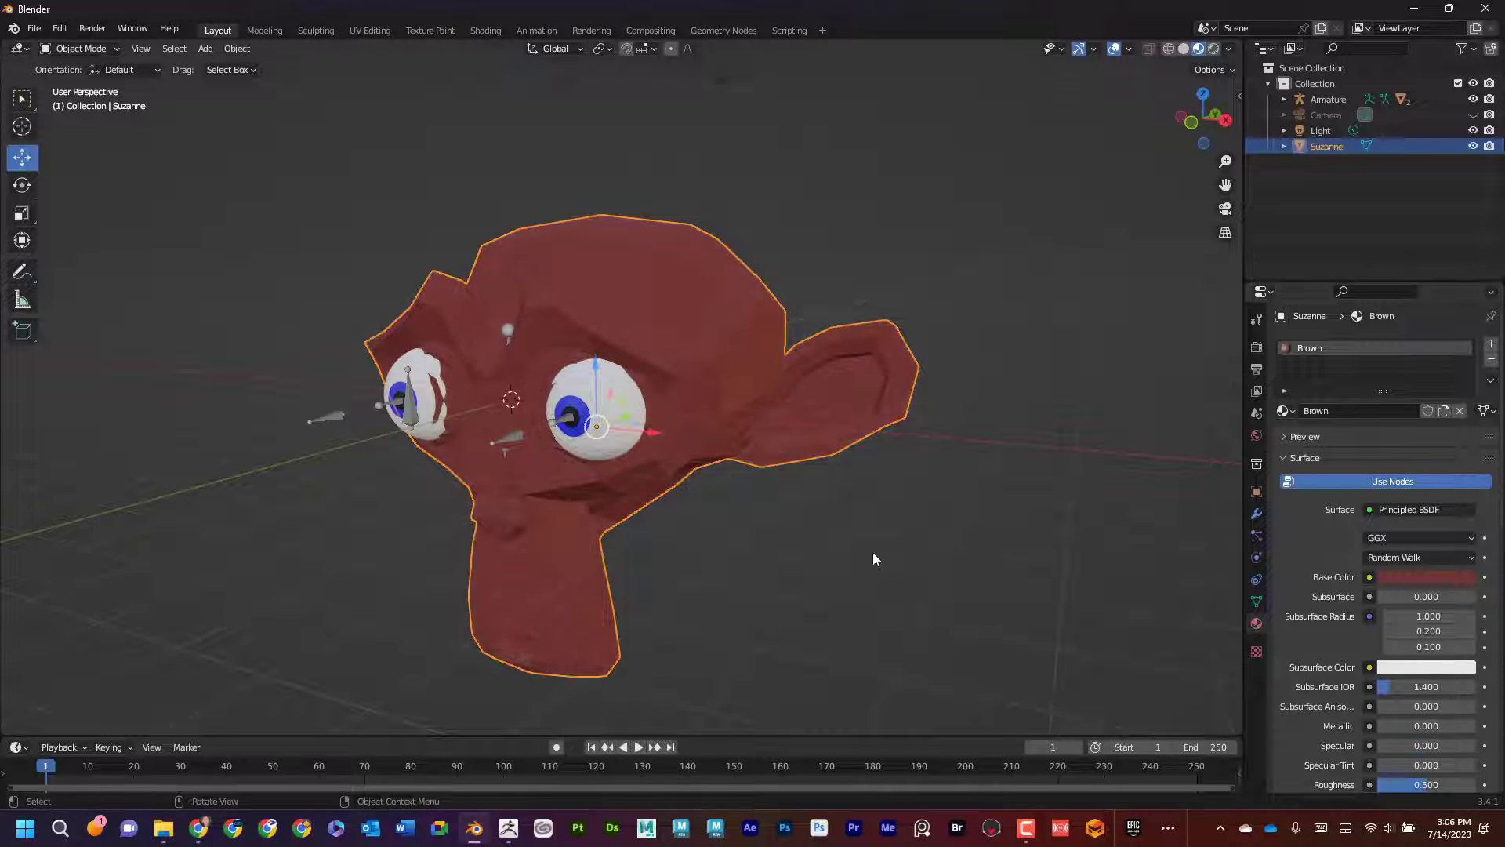
# Shift the Brown material's base color to a dark orange-brown with a Value of about 0.064
pyautogui.click(1409, 575)
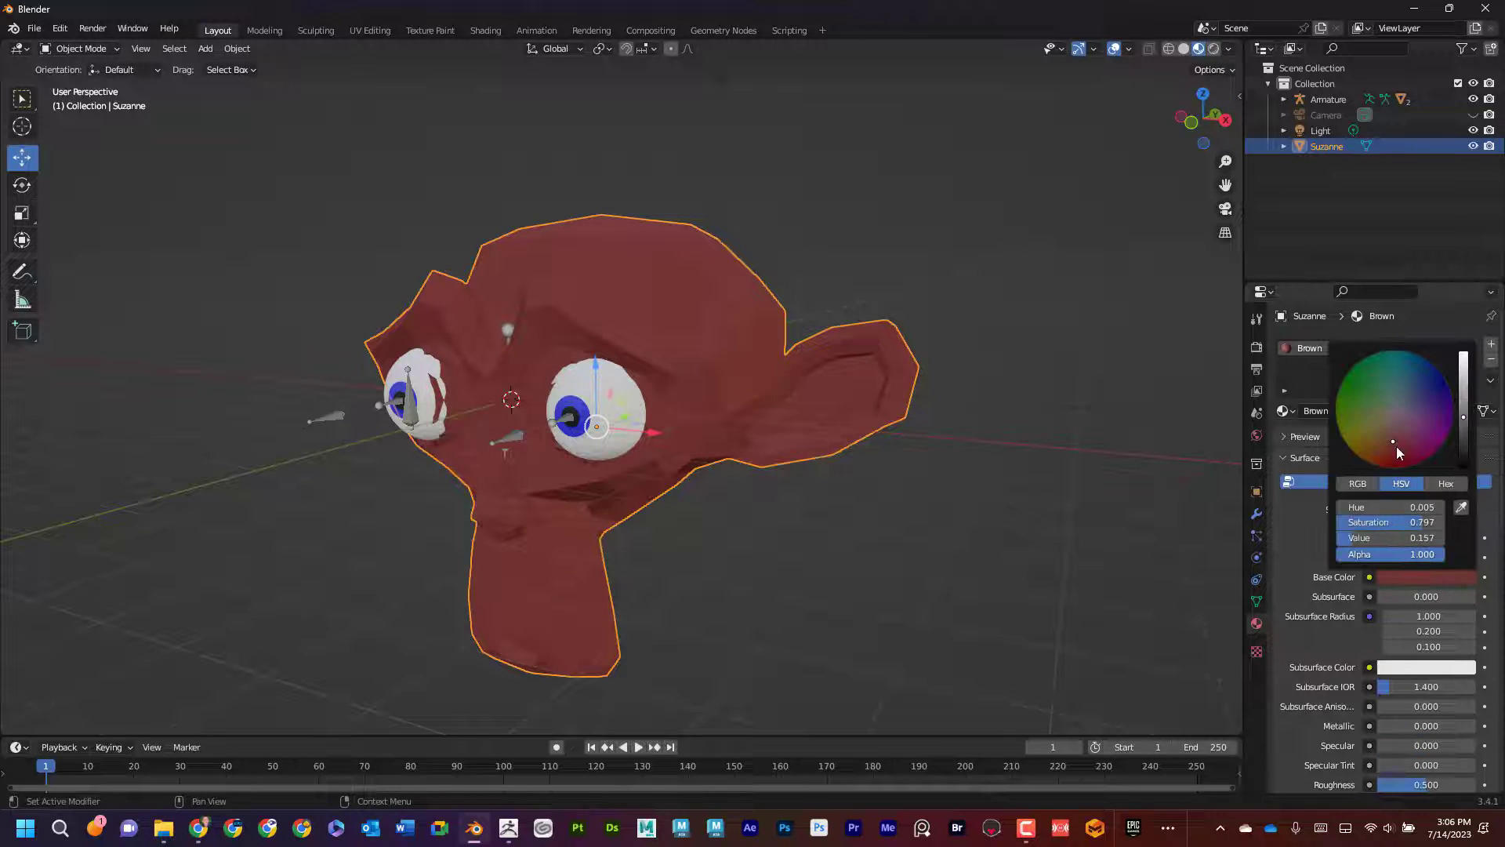
pyautogui.moveTo(1395, 445); pyautogui.dragTo(1383, 445)
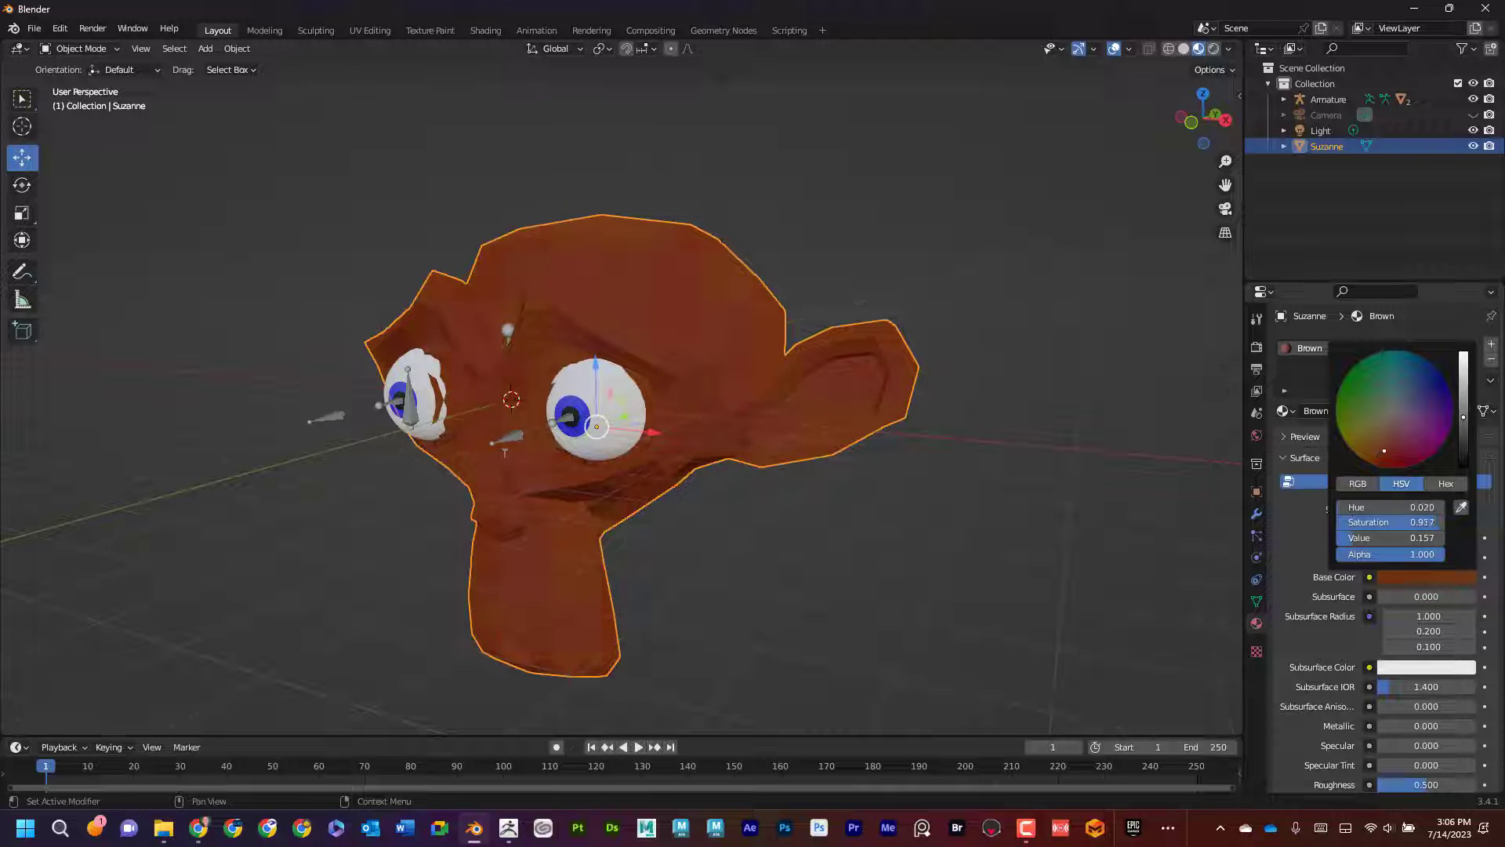
pyautogui.moveTo(1428, 509)
pyautogui.mouseDown()
pyautogui.moveTo(1403, 510)
pyautogui.moveTo(1448, 507)
pyautogui.moveTo(1444, 522)
pyautogui.mouseUp()
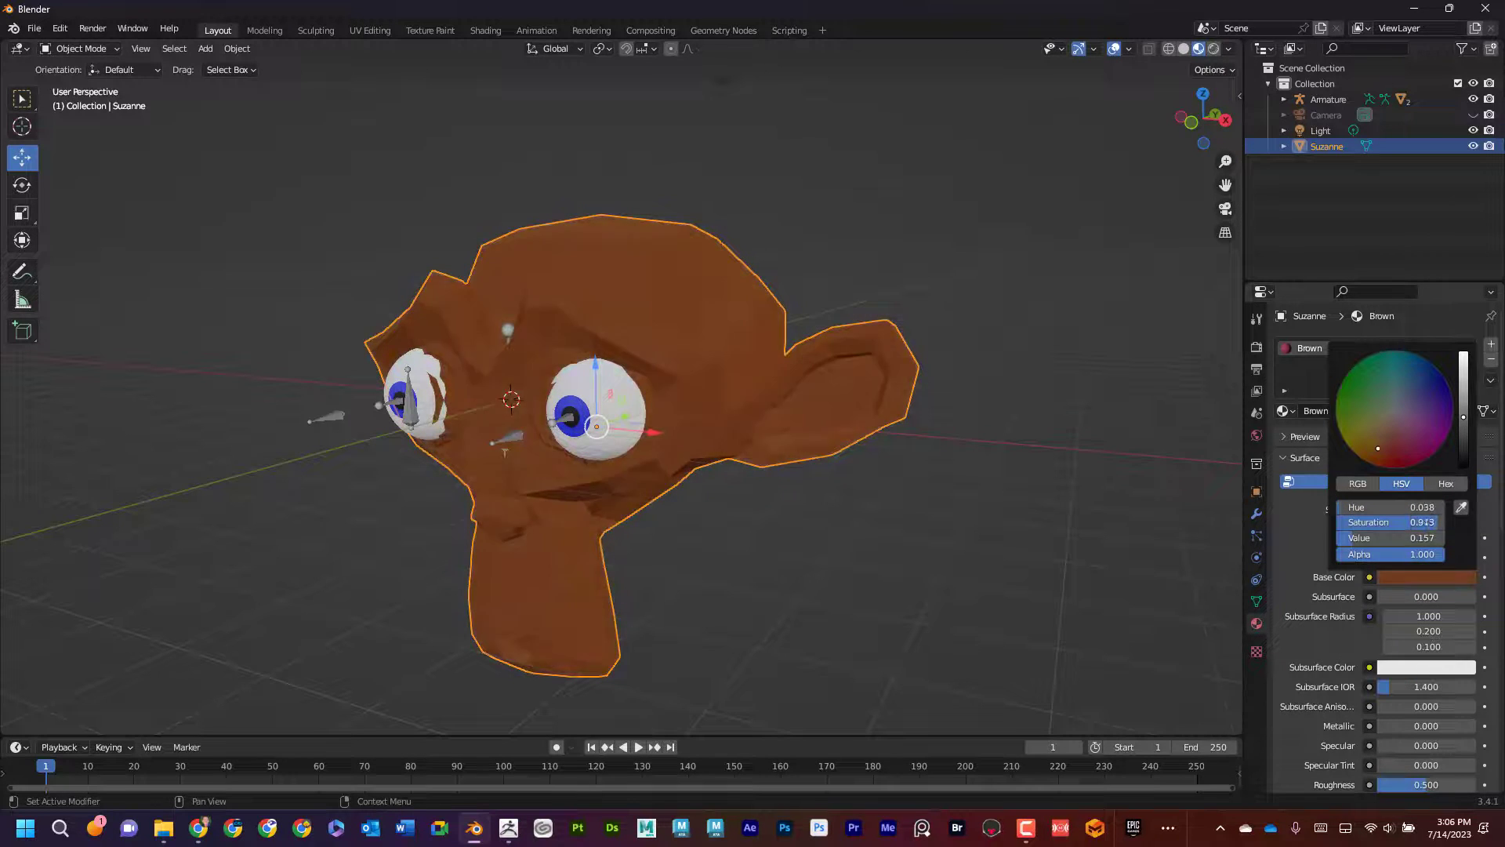
pyautogui.click(1462, 437)
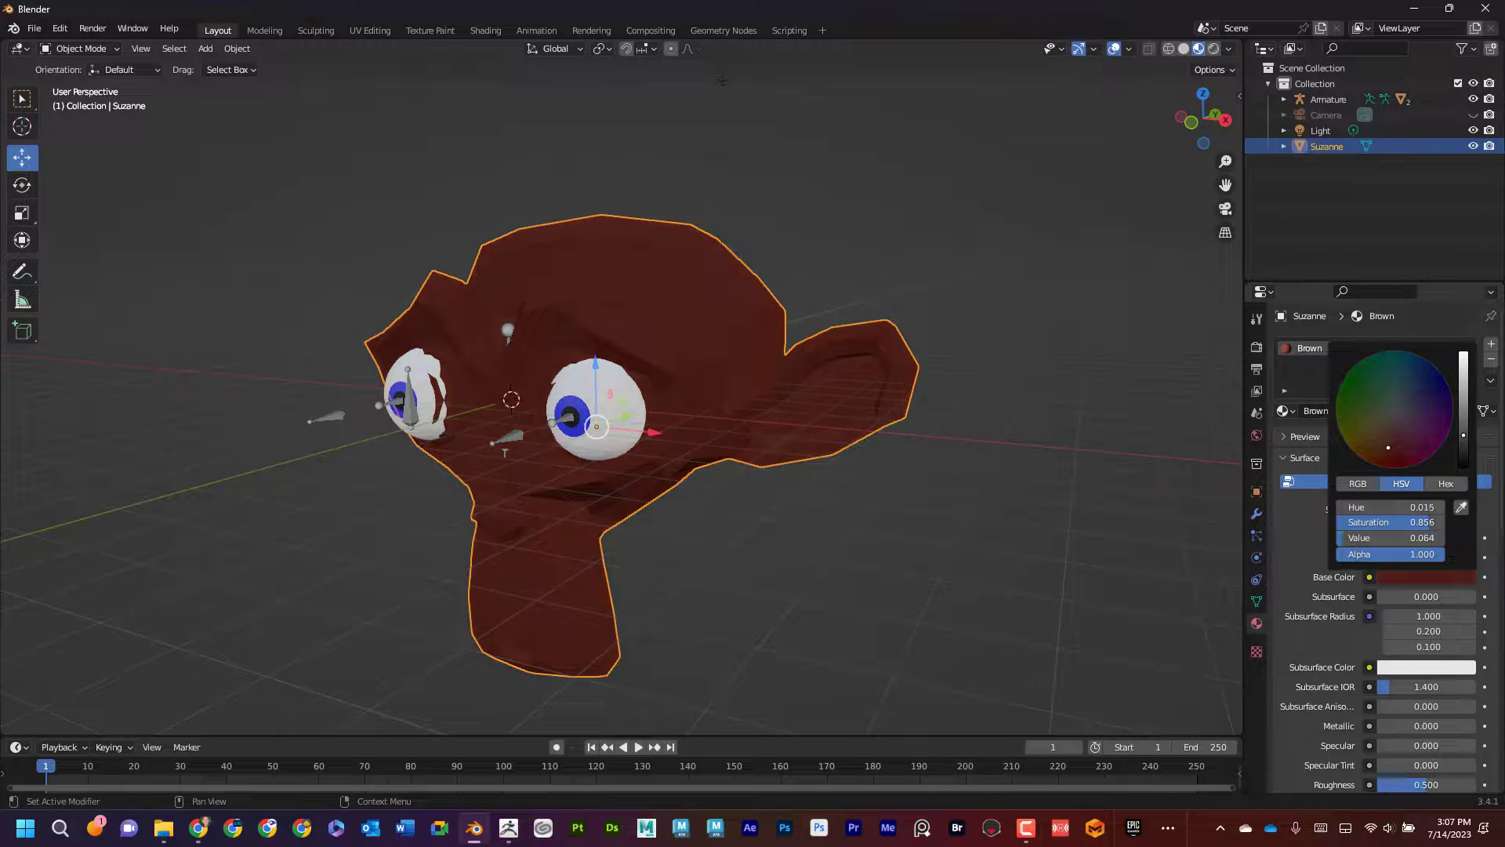
pyautogui.moveTo(1387, 452); pyautogui.dragTo(1379, 448)
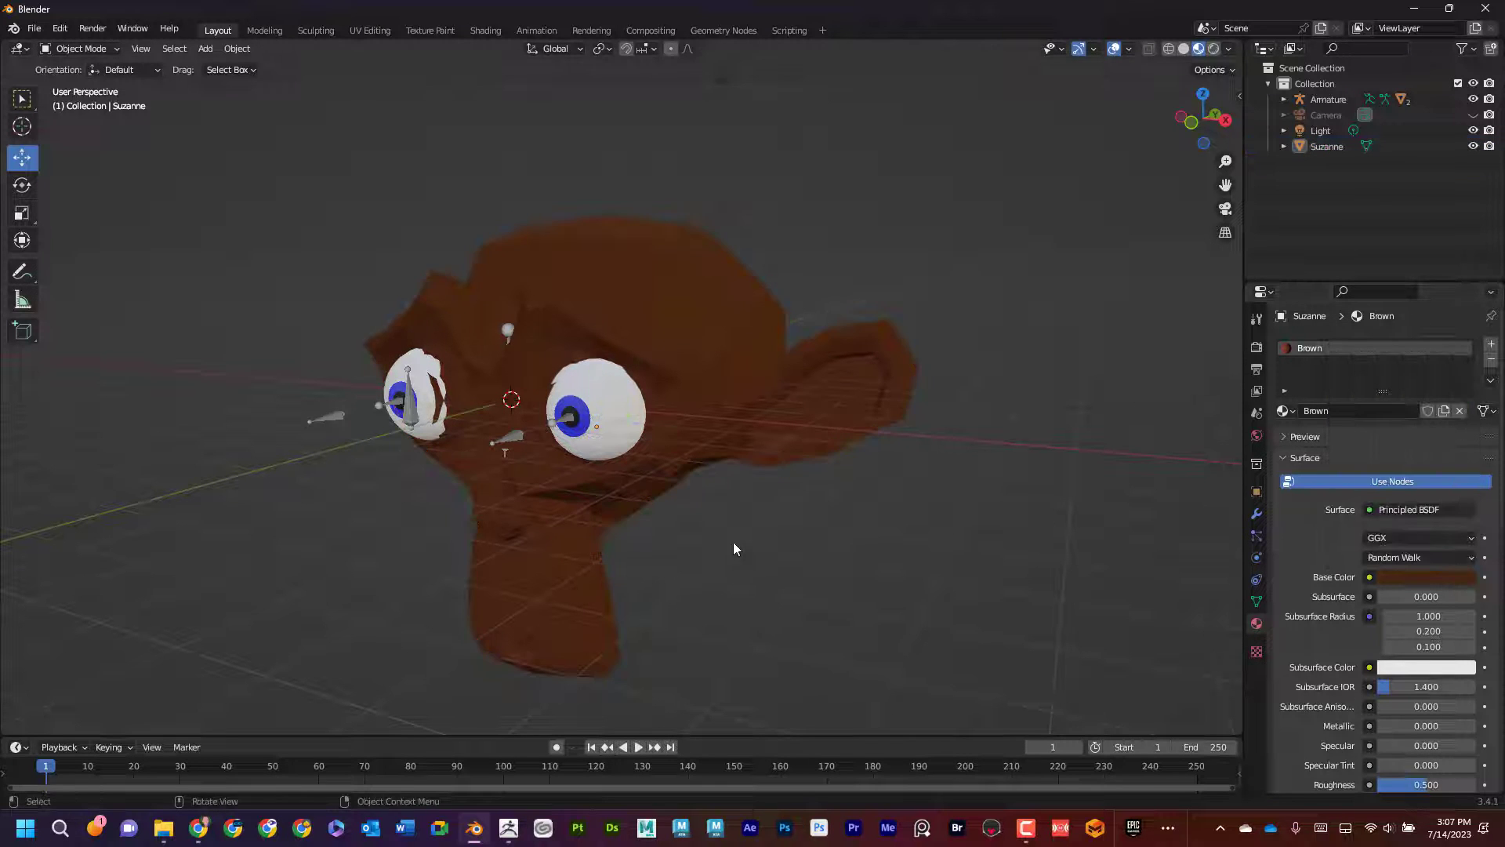
# Add a Subdivision Surface modifier to the monkey head
pyautogui.moveTo(732, 548); pyautogui.dragTo(843, 426, button='middle')
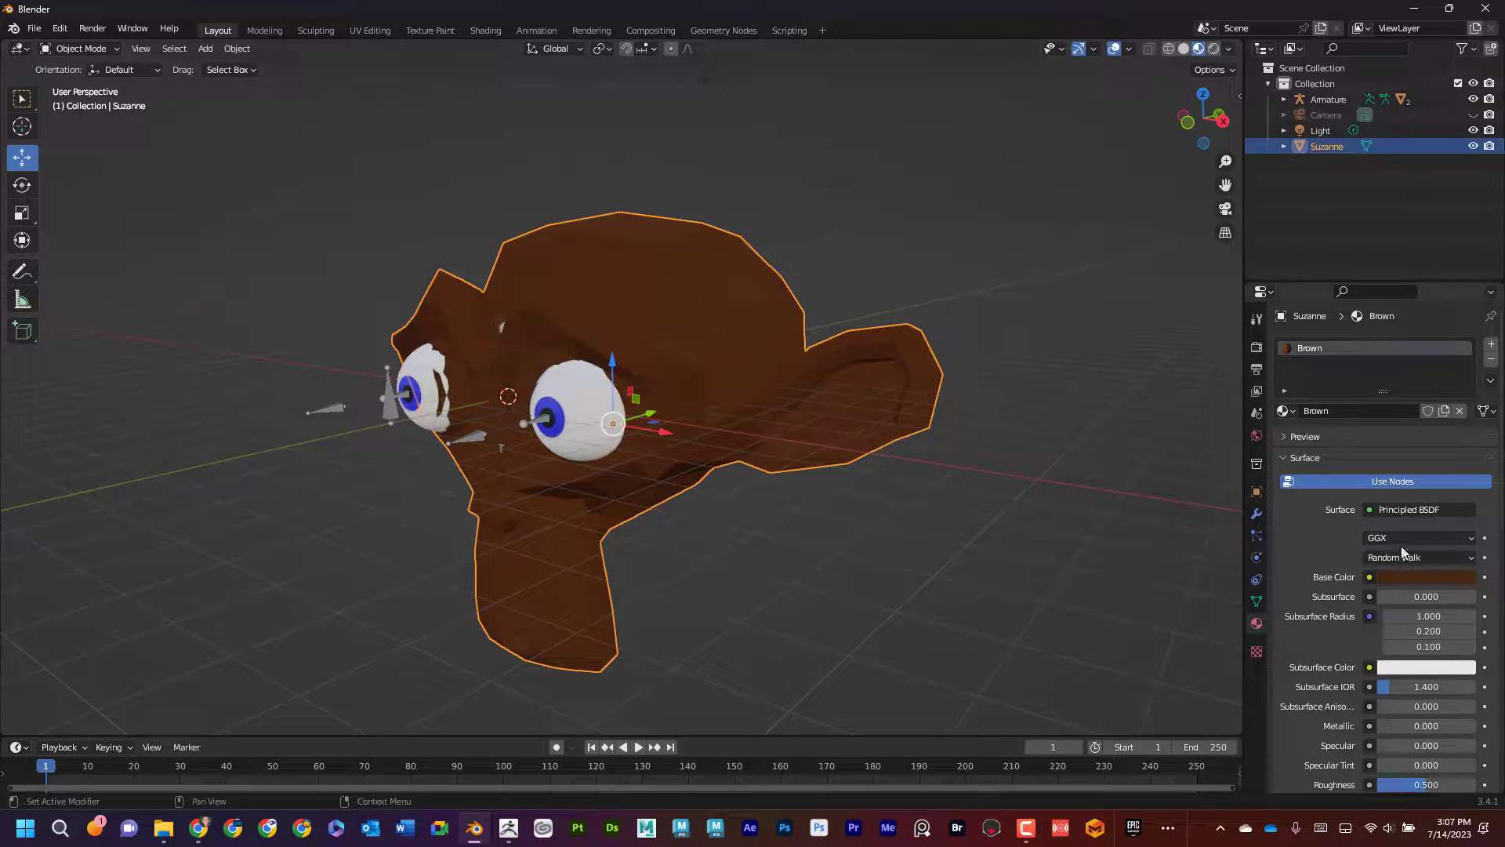
pyautogui.click(1255, 517)
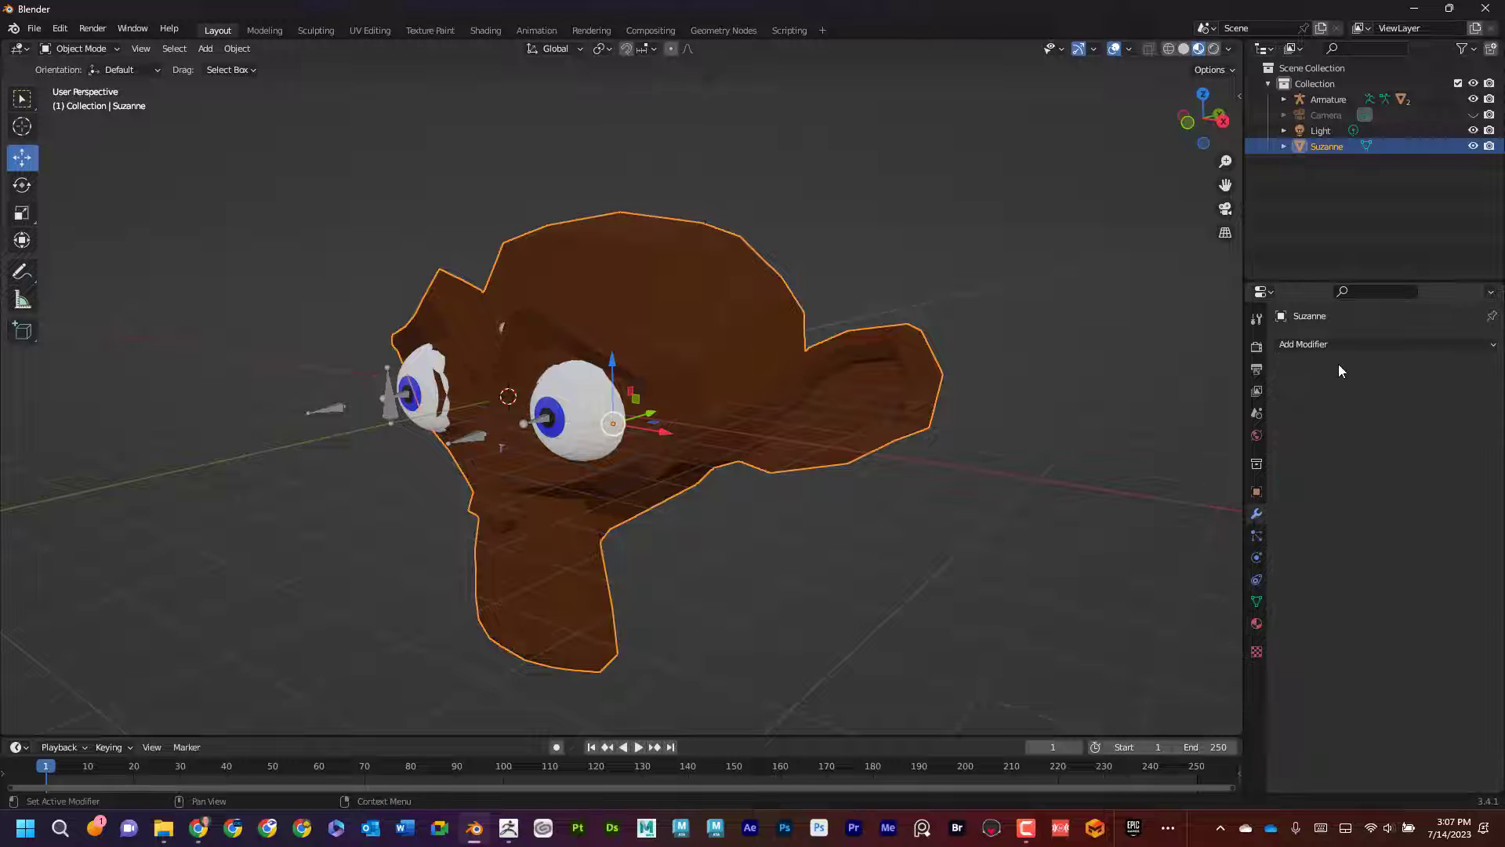
pyautogui.click(1355, 344)
pyautogui.click(1238, 625)
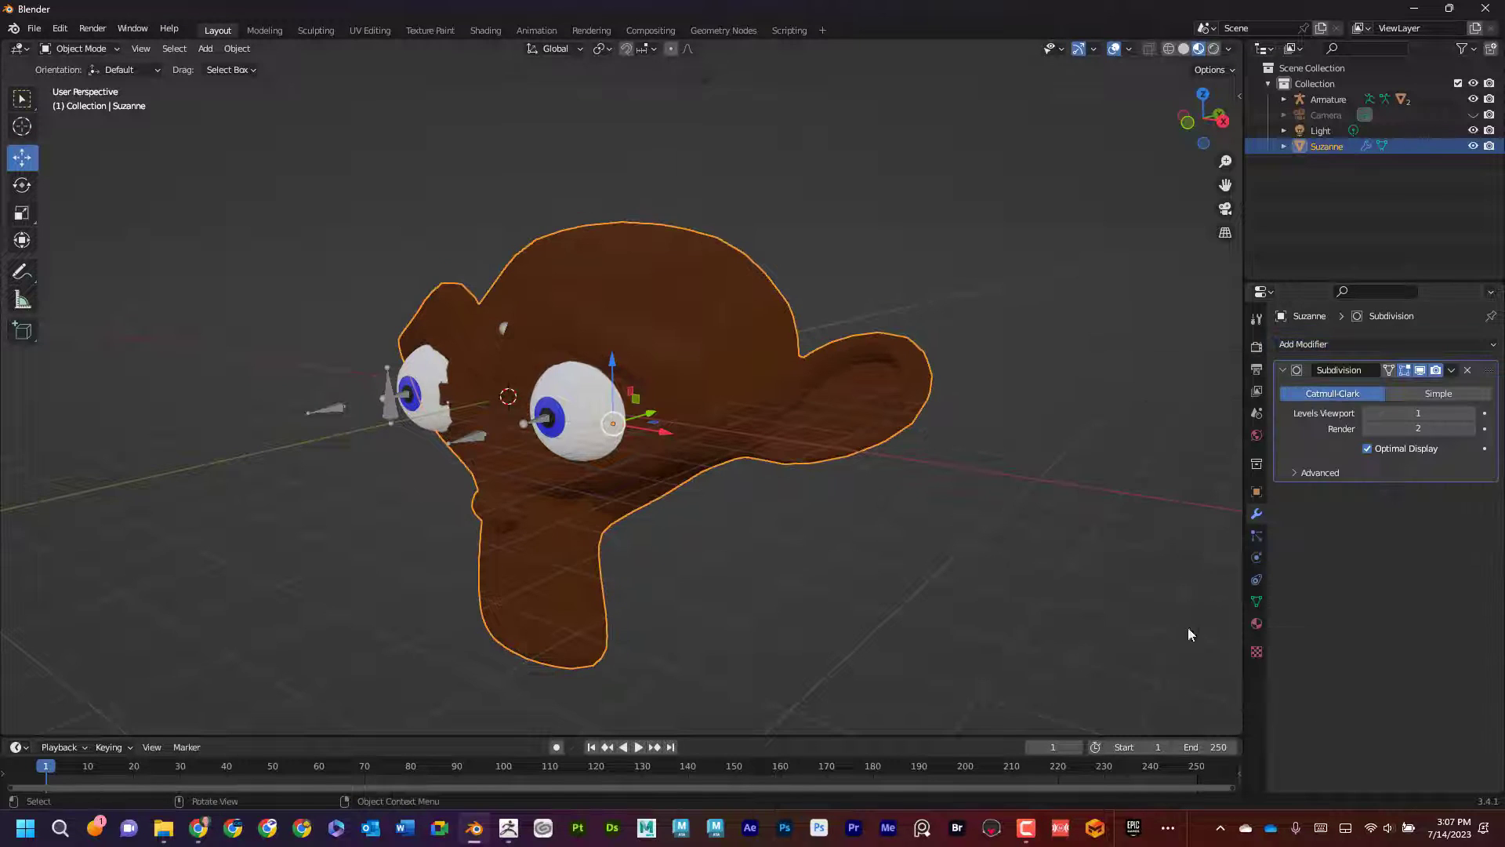
# Nudge the monkey head slightly back along Y so the eyeballs protrude more from the sockets, and deselect it
pyautogui.moveTo(873, 582); pyautogui.dragTo(745, 446, button='middle')
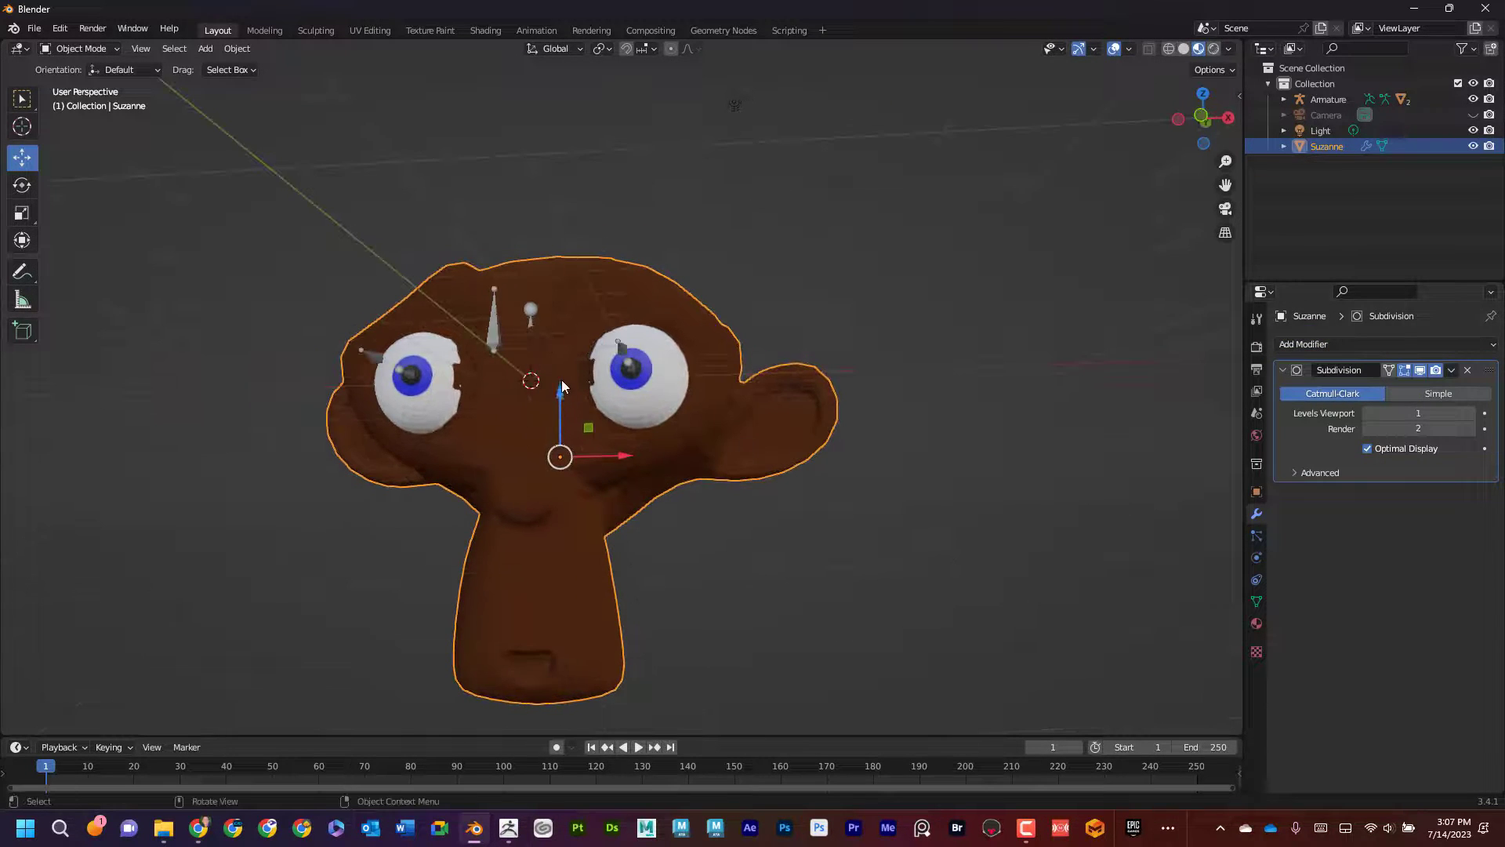
pyautogui.moveTo(565, 333); pyautogui.dragTo(627, 451, button='middle')
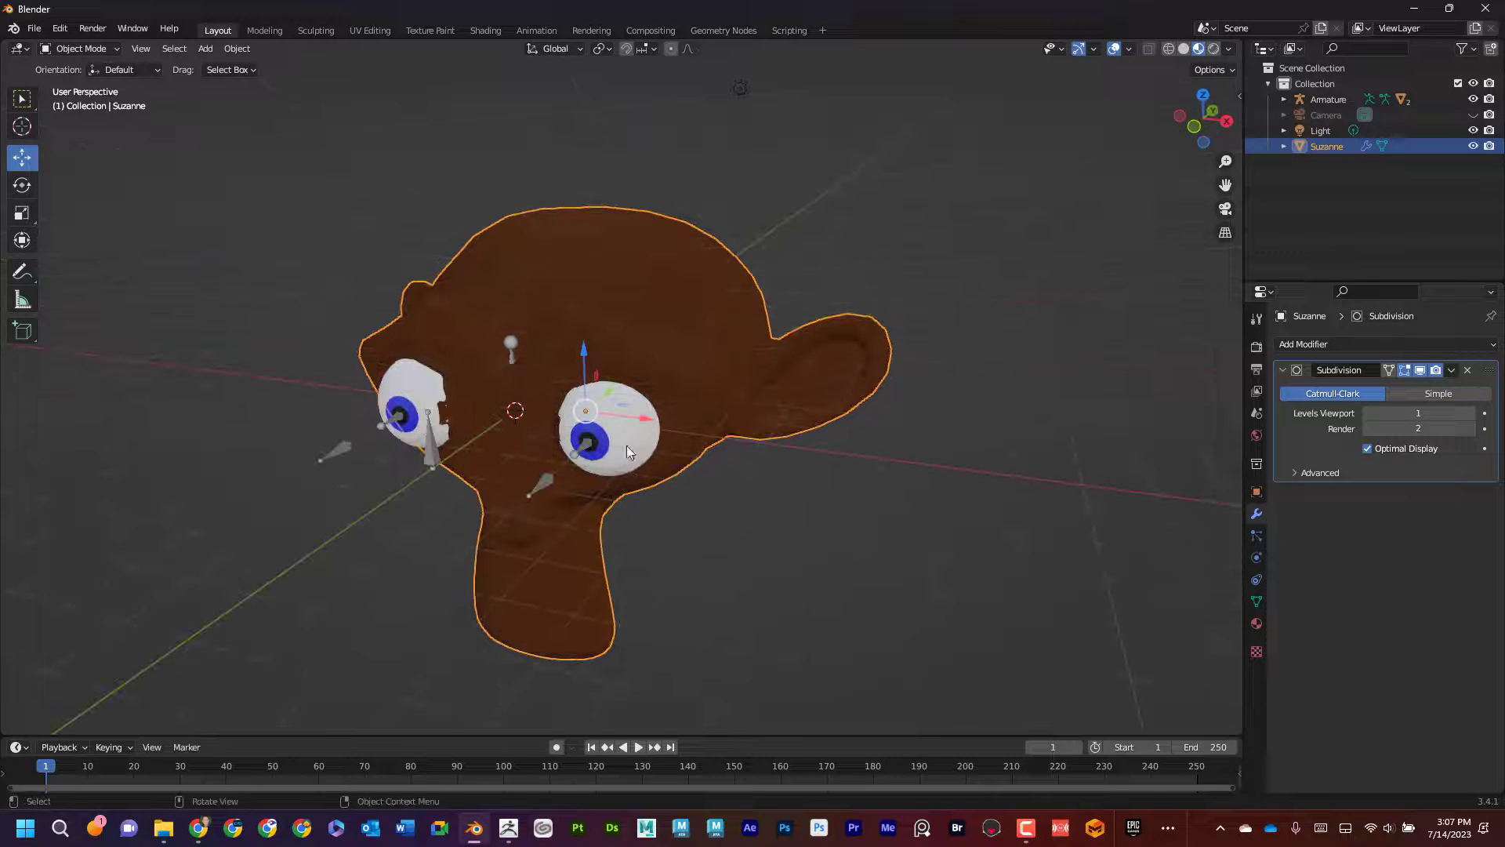
pyautogui.moveTo(609, 388); pyautogui.dragTo(613, 387)
pyautogui.moveTo(715, 389)
pyautogui.mouseDown(button='middle')
pyautogui.moveTo(655, 395)
pyautogui.moveTo(673, 355)
pyautogui.moveTo(690, 381)
pyautogui.moveTo(839, 333)
pyautogui.moveTo(750, 321)
pyautogui.moveTo(711, 360)
pyautogui.mouseUp(button='middle')
pyautogui.click(874, 549)
pyautogui.moveTo(851, 541); pyautogui.dragTo(639, 415, button='middle')
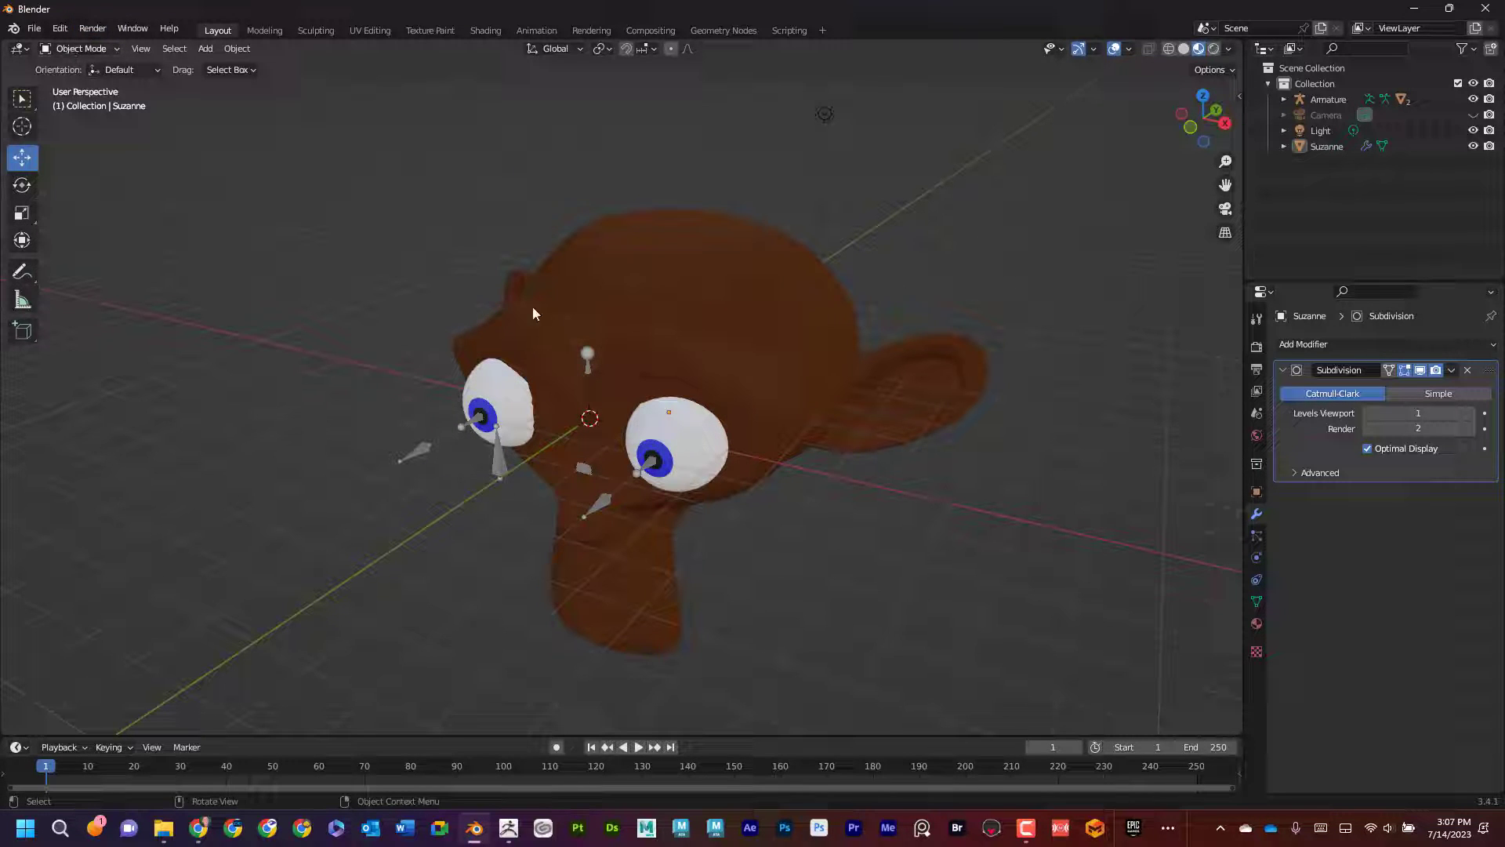
# Parent the eye armature to the Suzanne monkey head using the Object option
pyautogui.click(589, 357)
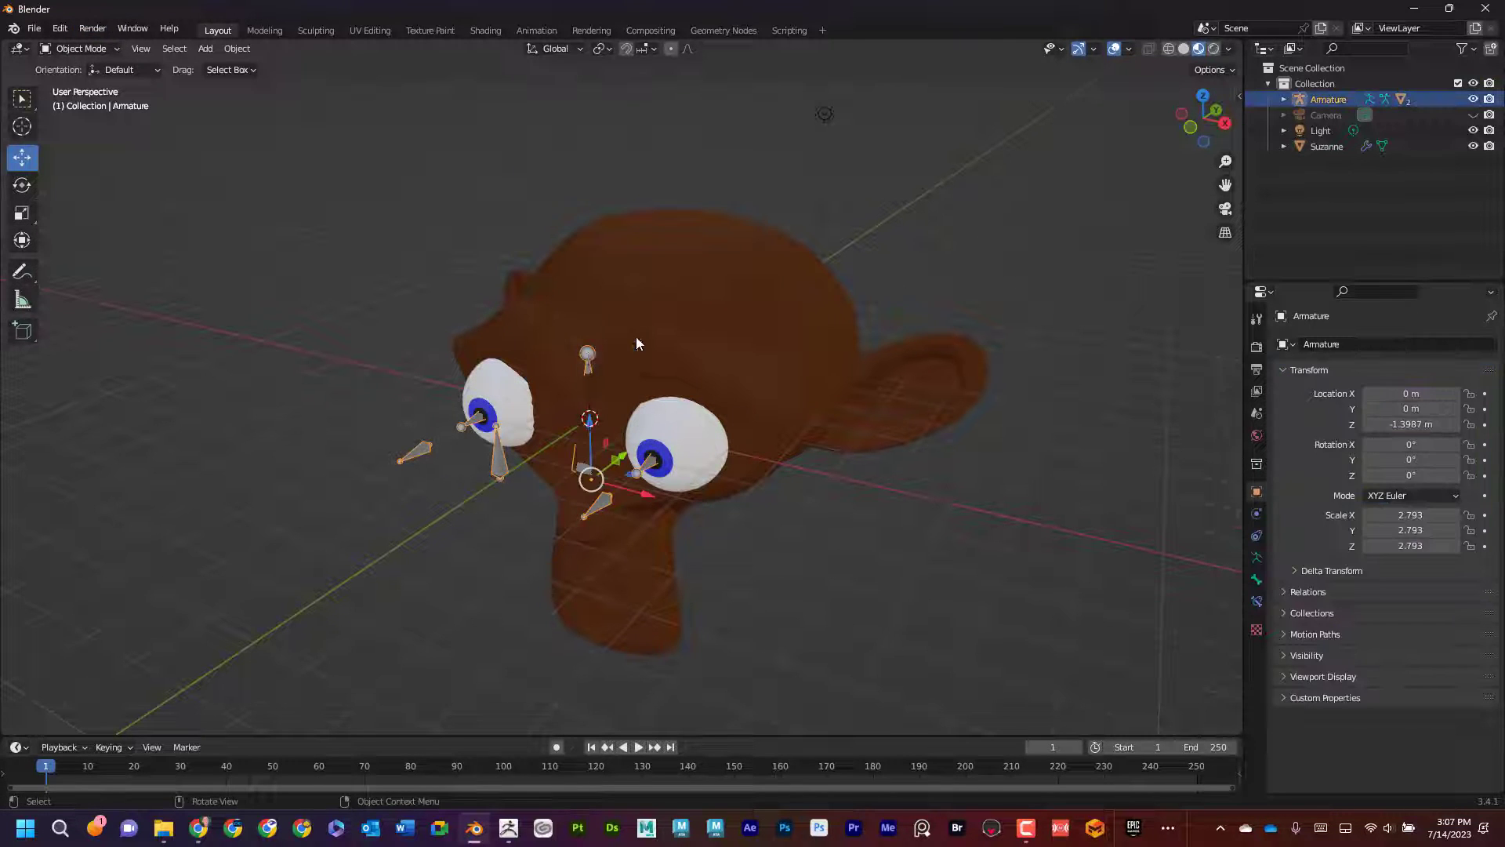
pyautogui.keyDown('shift'); pyautogui.click(686, 299); pyautogui.keyUp('shift')
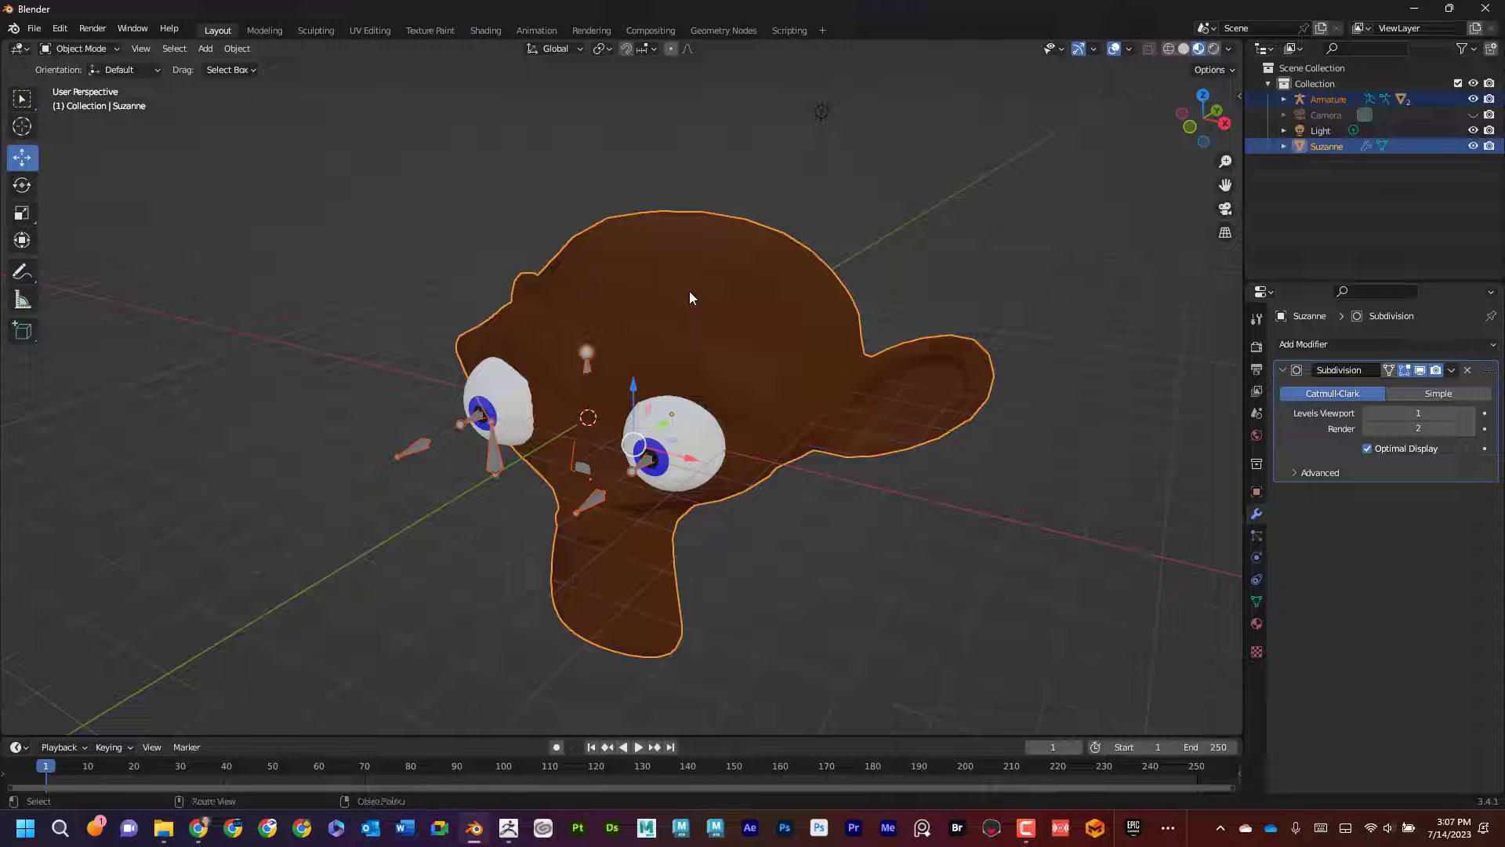
pyautogui.hotkey('ctrl', 'p')
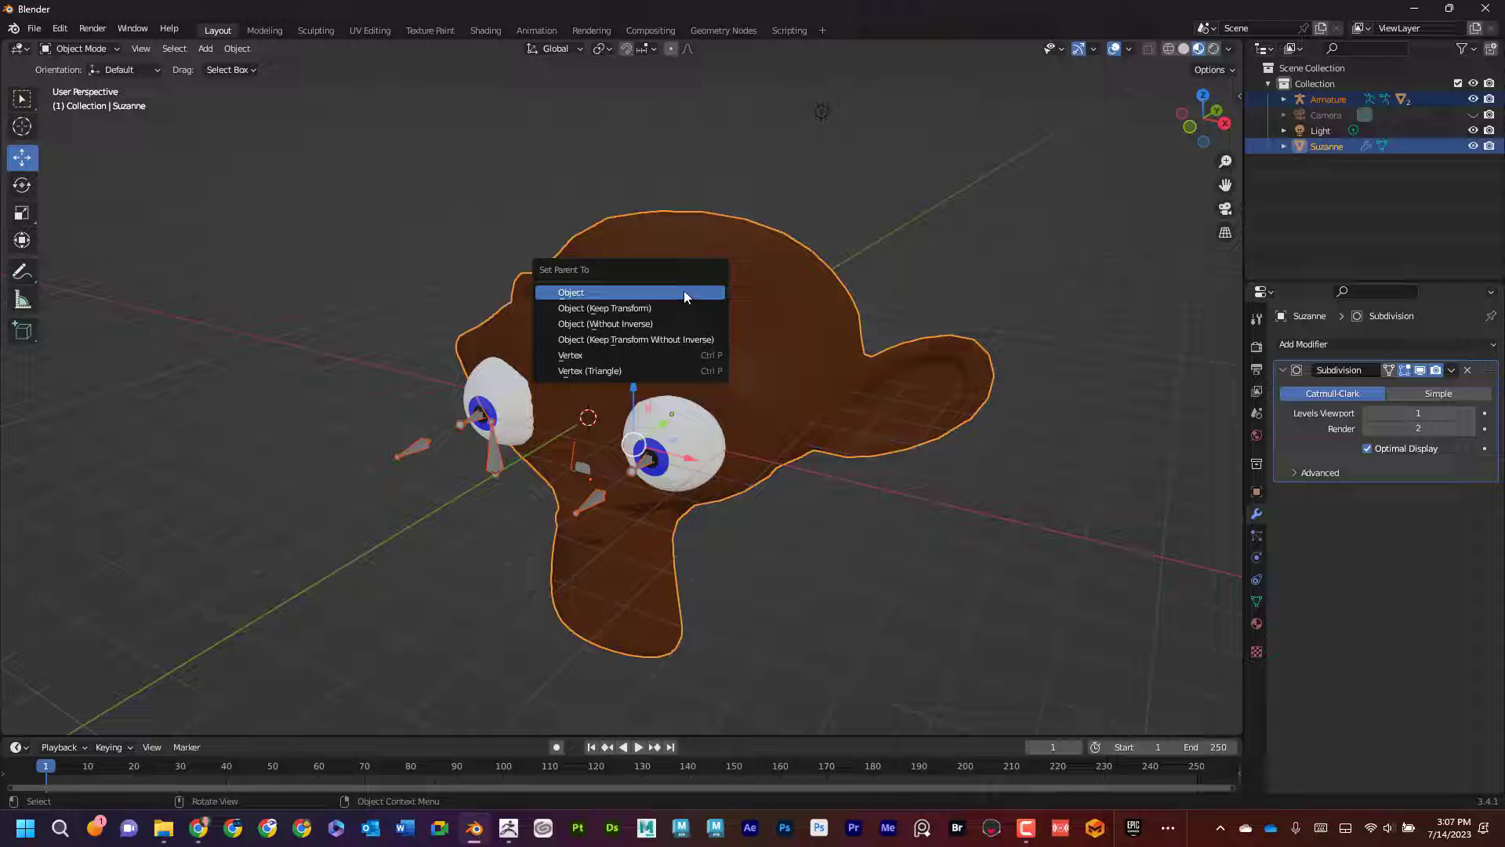
pyautogui.click(684, 293)
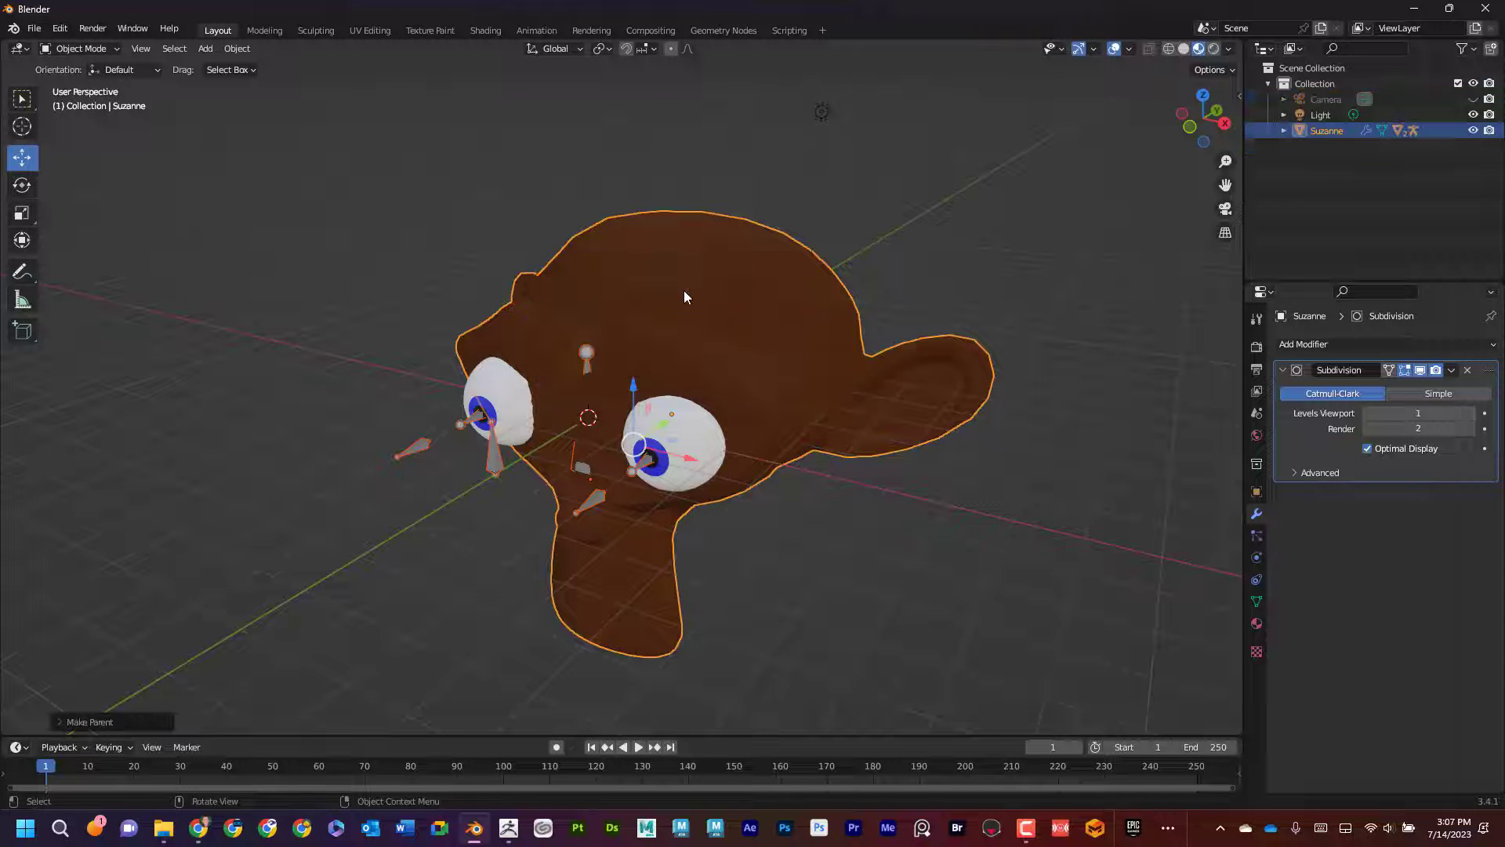
# Raise the monkey head with its parented eye rig well above the origin along Z
pyautogui.moveTo(703, 299); pyautogui.dragTo(820, 423, button='middle')
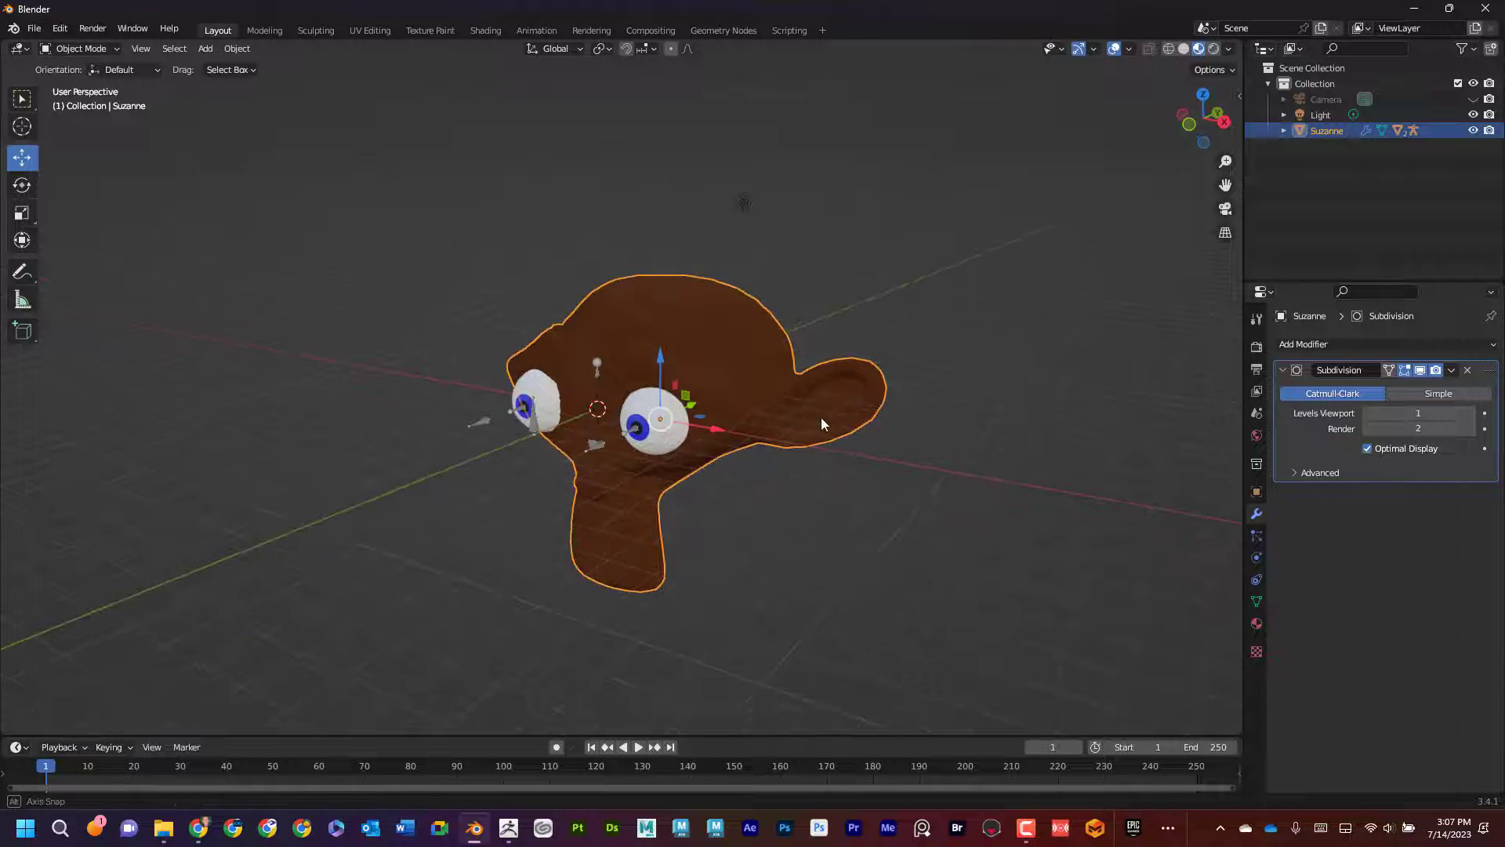
pyautogui.moveTo(687, 389); pyautogui.dragTo(687, 142)
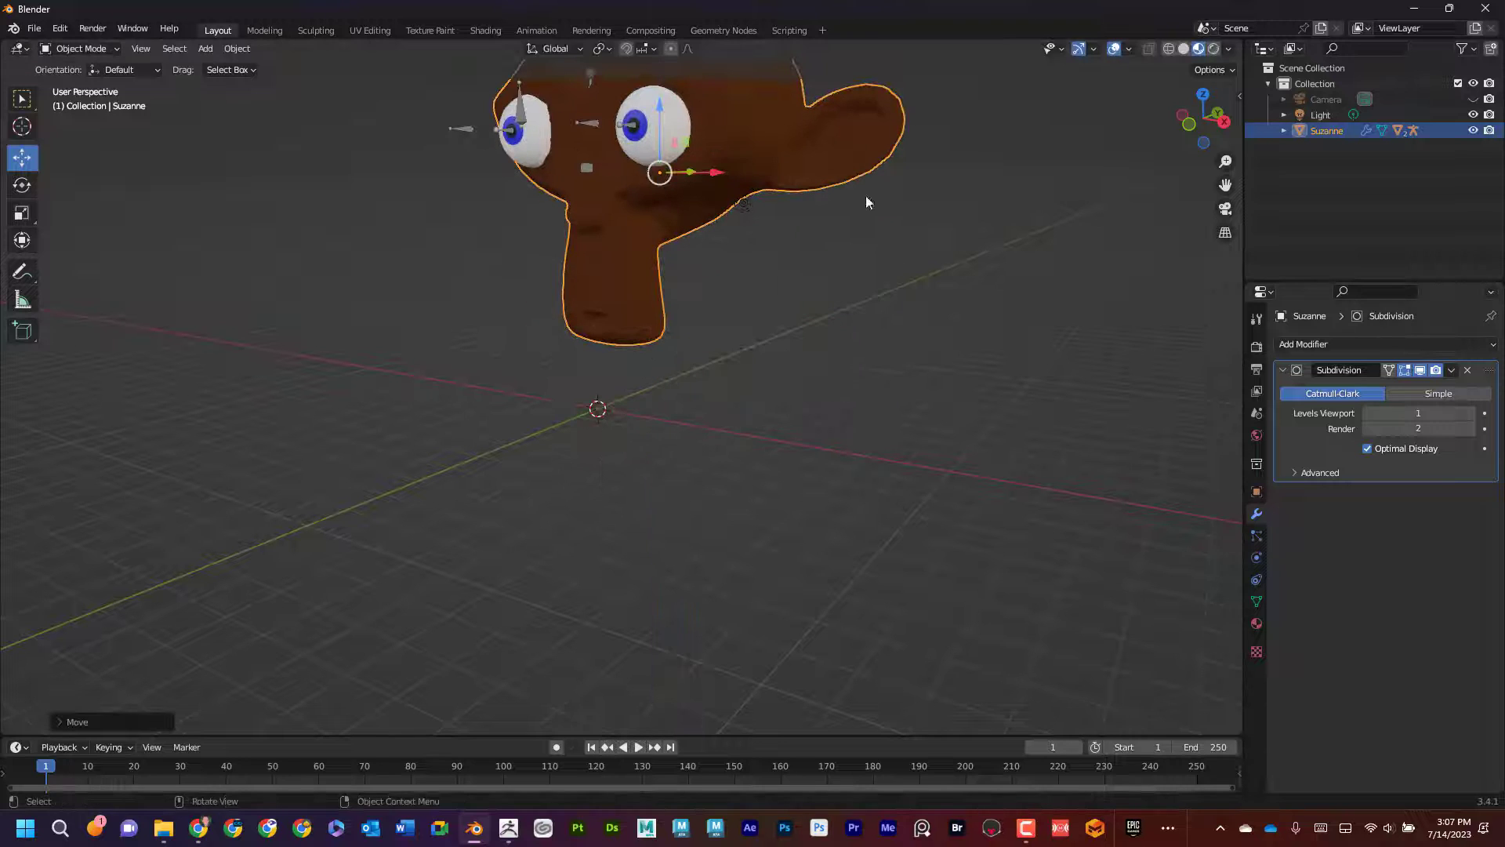
pyautogui.keyDown('shift'); pyautogui.moveTo(900, 254); pyautogui.dragTo(713, 425, button='middle'); pyautogui.keyUp('shift')
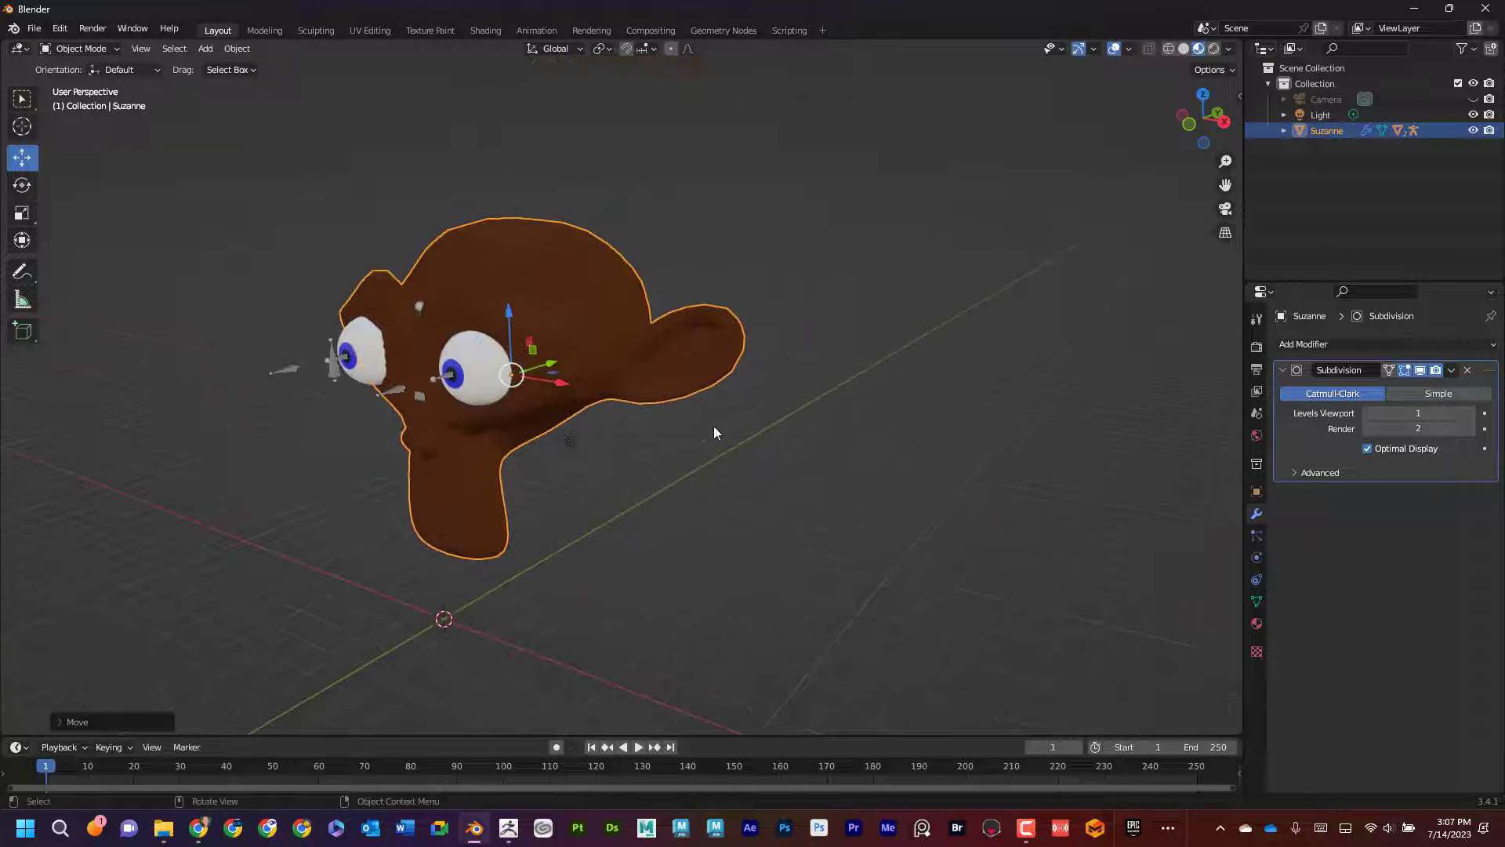
# Rotate the monkey head freely to test the parented eye rig, and undo the rotation
pyautogui.click(22, 185)
pyautogui.moveTo(515, 350); pyautogui.dragTo(729, 380)
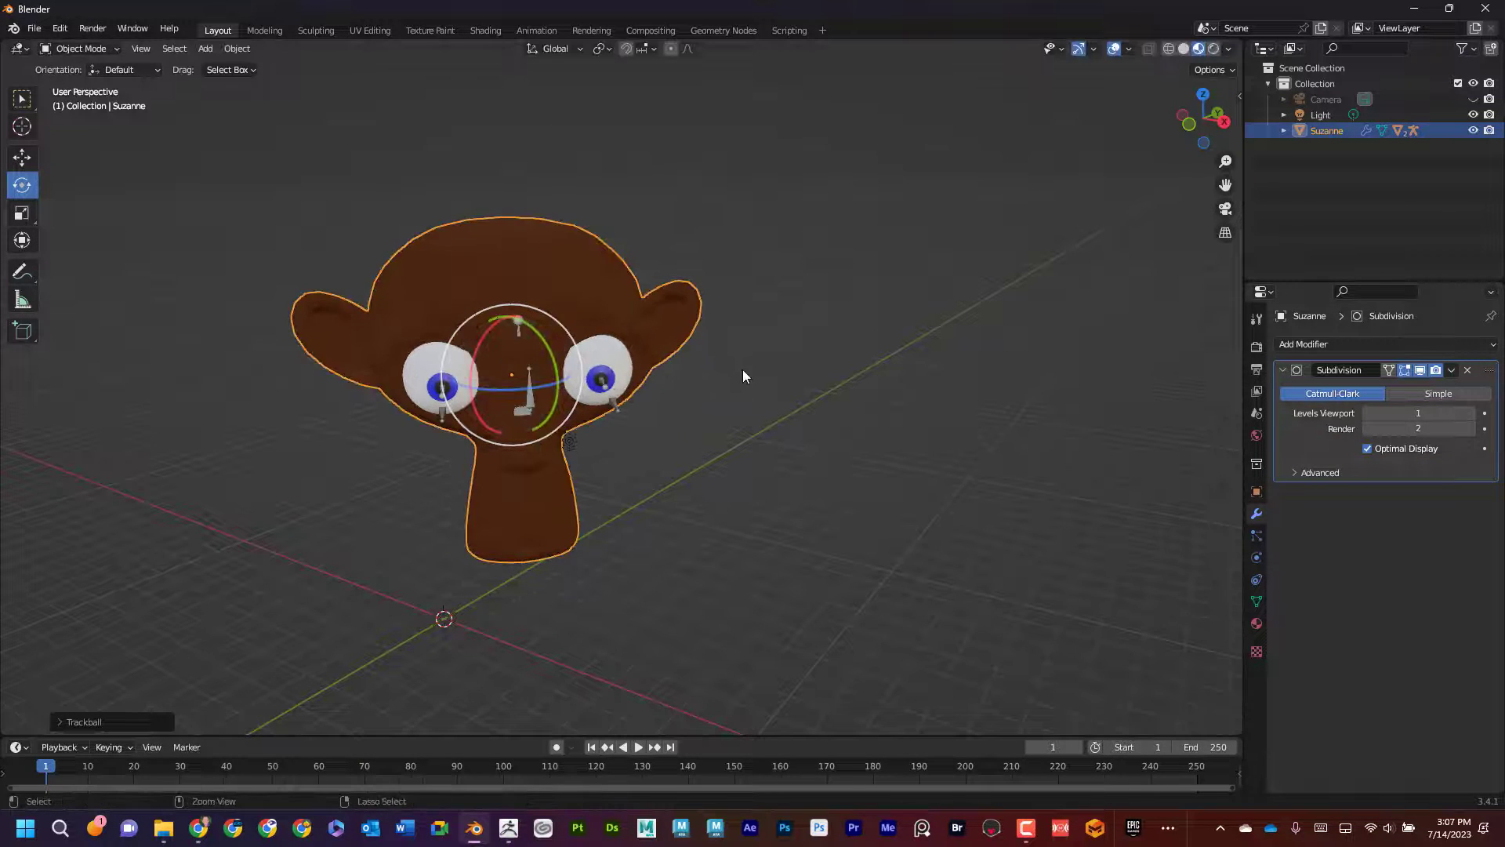
pyautogui.hotkey('ctrl', 'z')
pyautogui.hotkey('ctrl', 'z')
pyautogui.hotkey('ctrl', 'z')
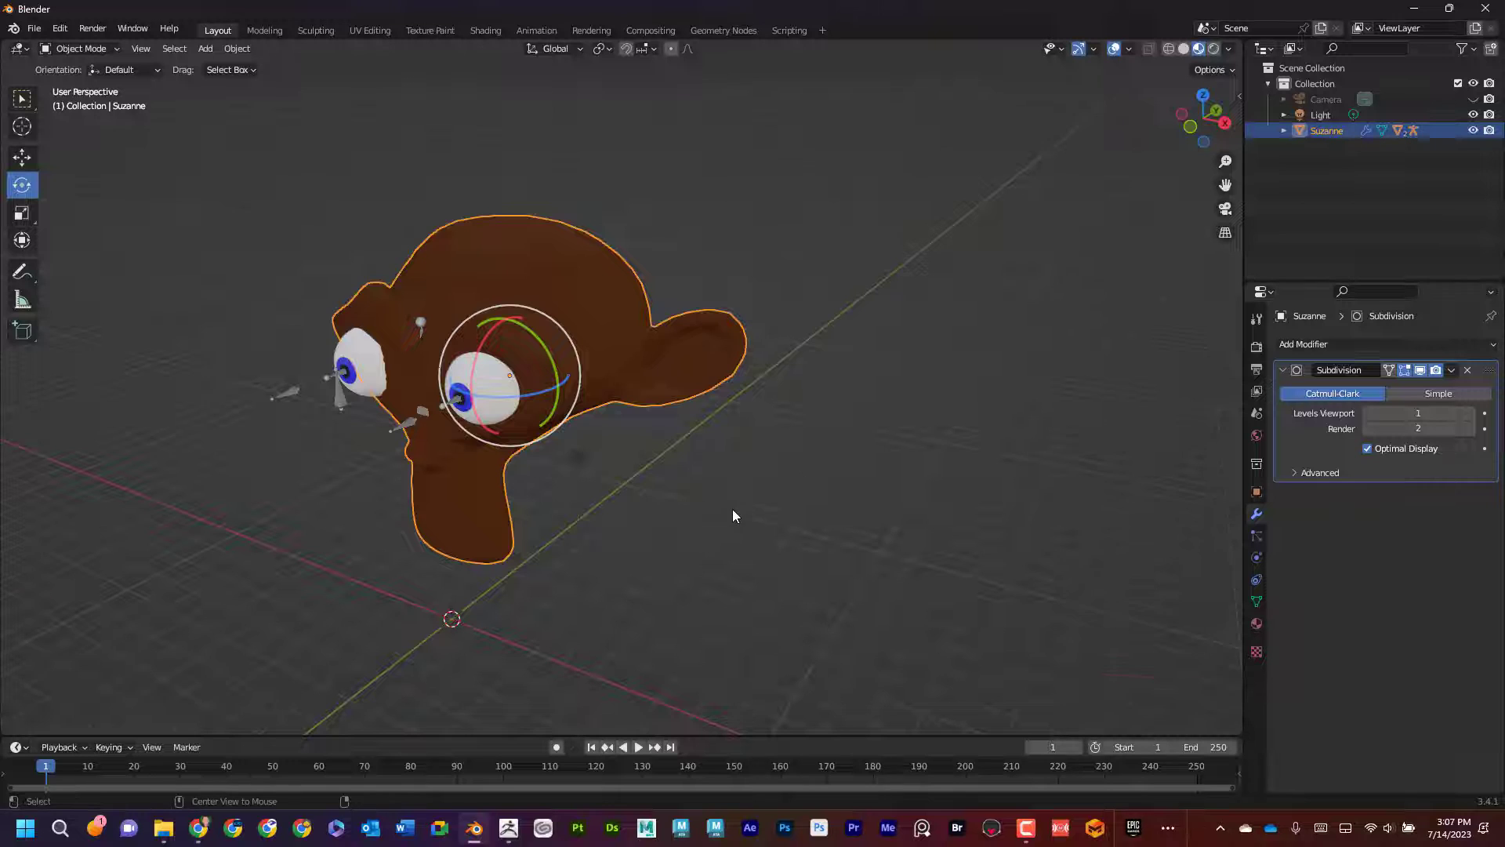
pyautogui.moveTo(732, 510); pyautogui.dragTo(783, 514, button='middle')
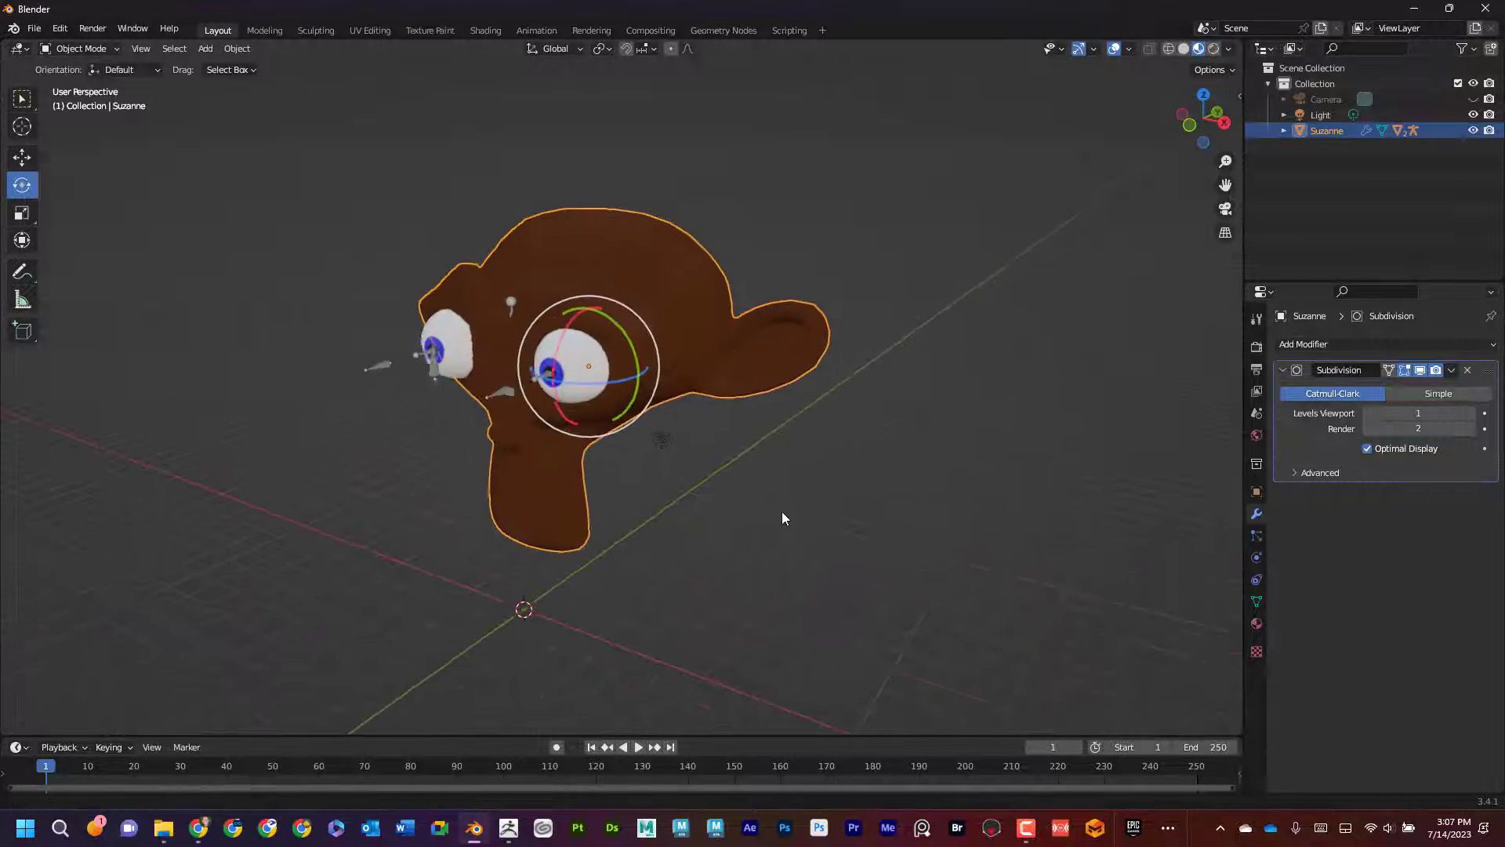
pyautogui.scroll(4, 892, 497)
pyautogui.moveTo(892, 497)
pyautogui.mouseDown(button='middle')
pyautogui.moveTo(981, 485)
pyautogui.moveTo(882, 469)
pyautogui.mouseUp(button='middle')
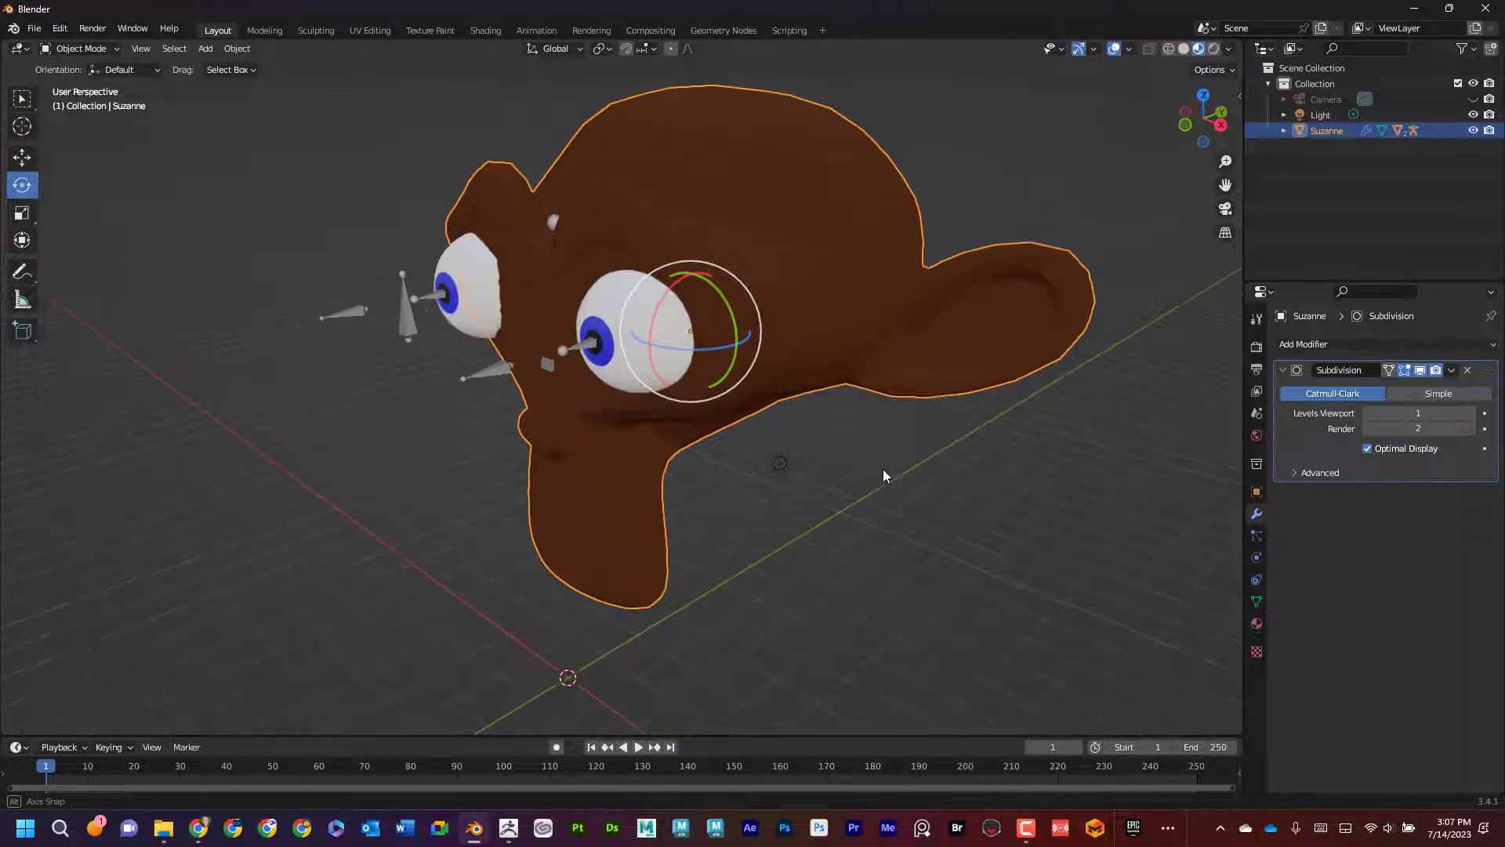
# Rotate the monkey head freely with its parented eye rig, and put the eye armature into Pose Mode
pyautogui.moveTo(694, 341); pyautogui.dragTo(745, 307)
pyautogui.click(78, 48)
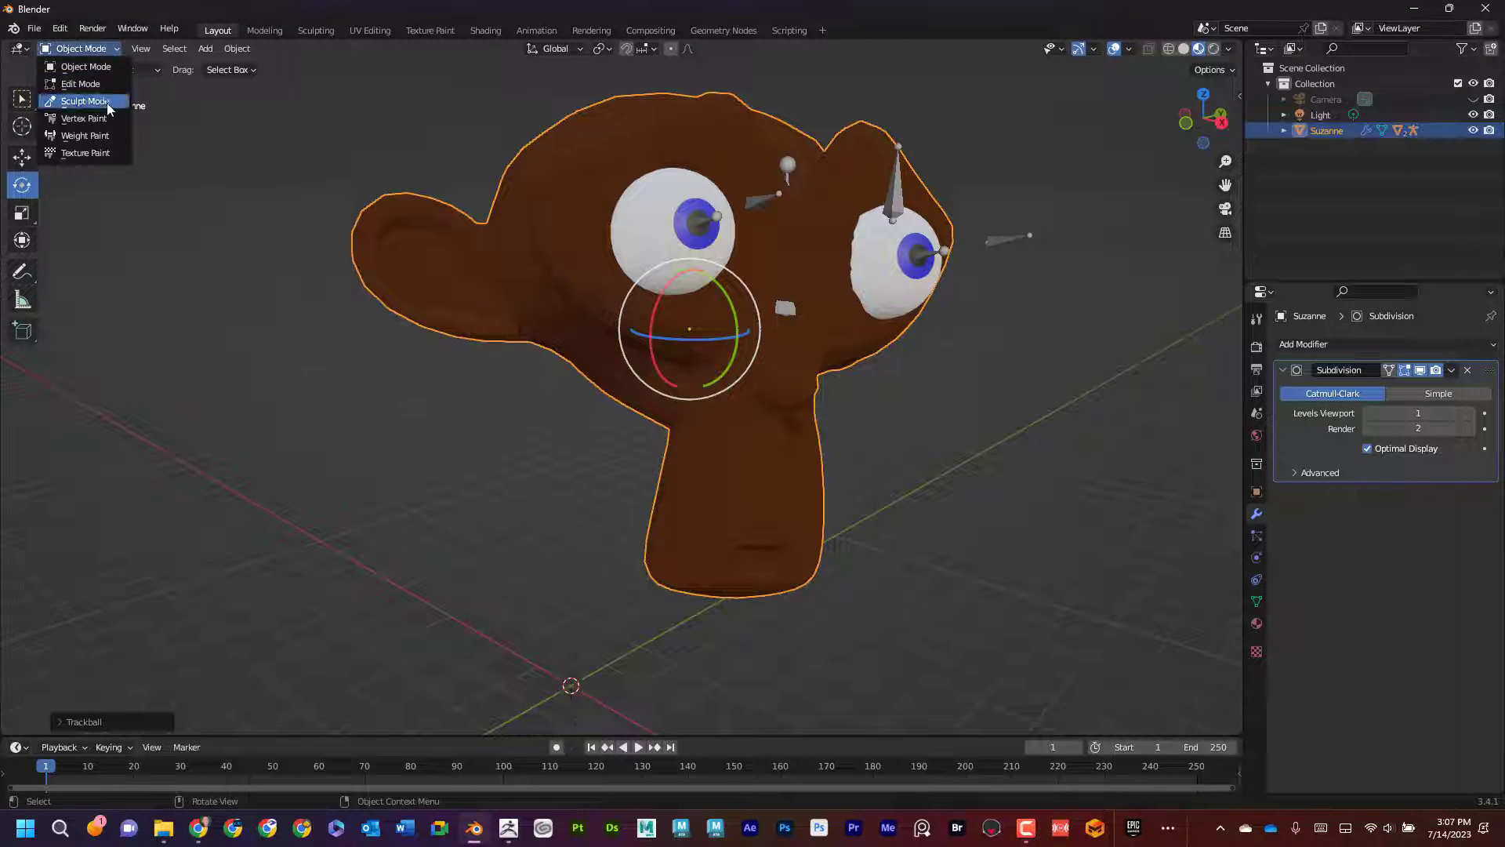
pyautogui.hotkey('alt', 'a')
pyautogui.click(900, 184)
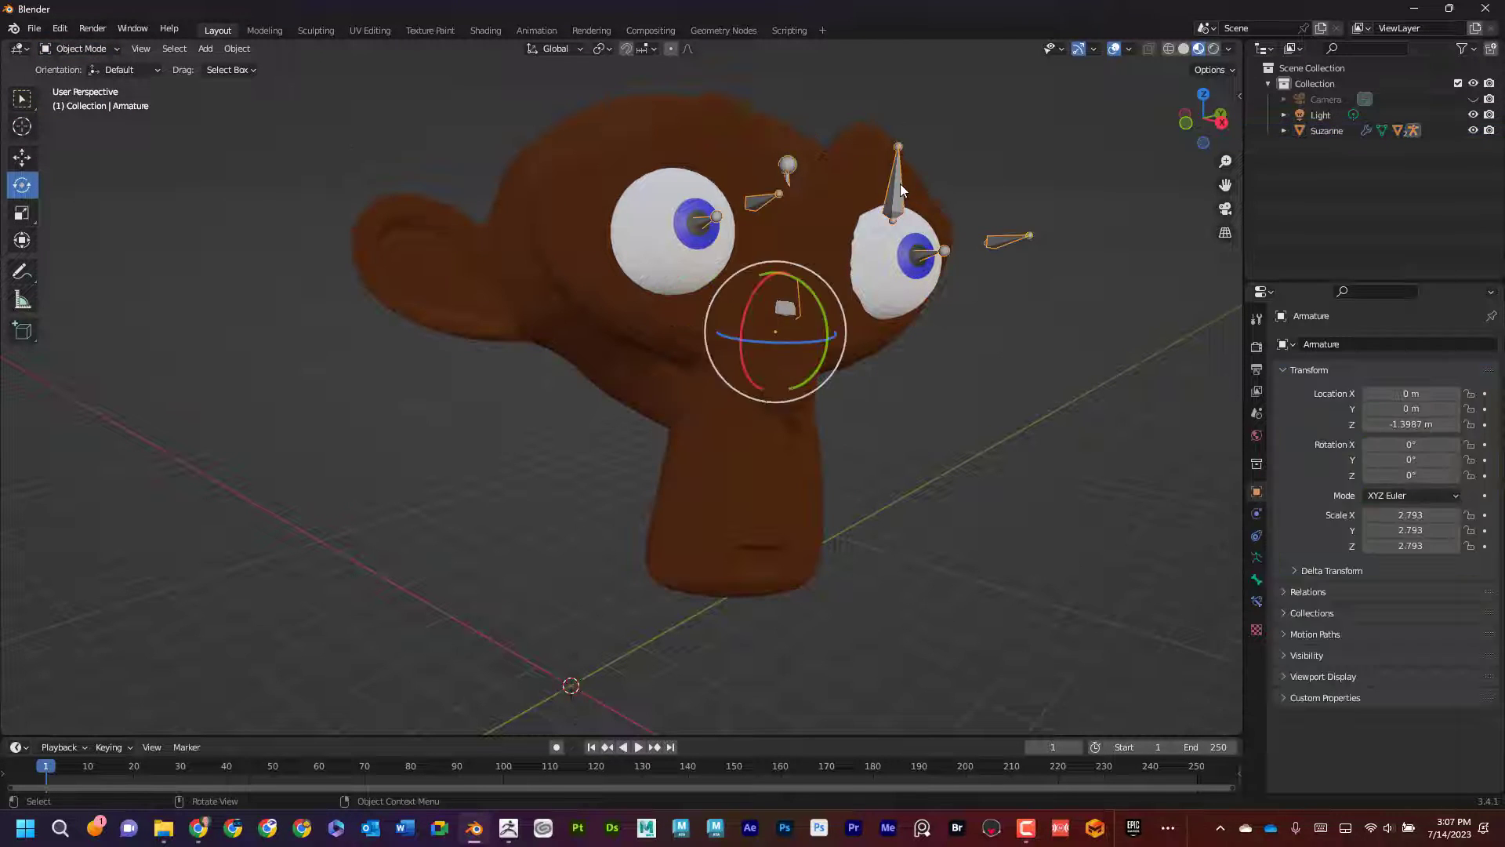
pyautogui.click(105, 49)
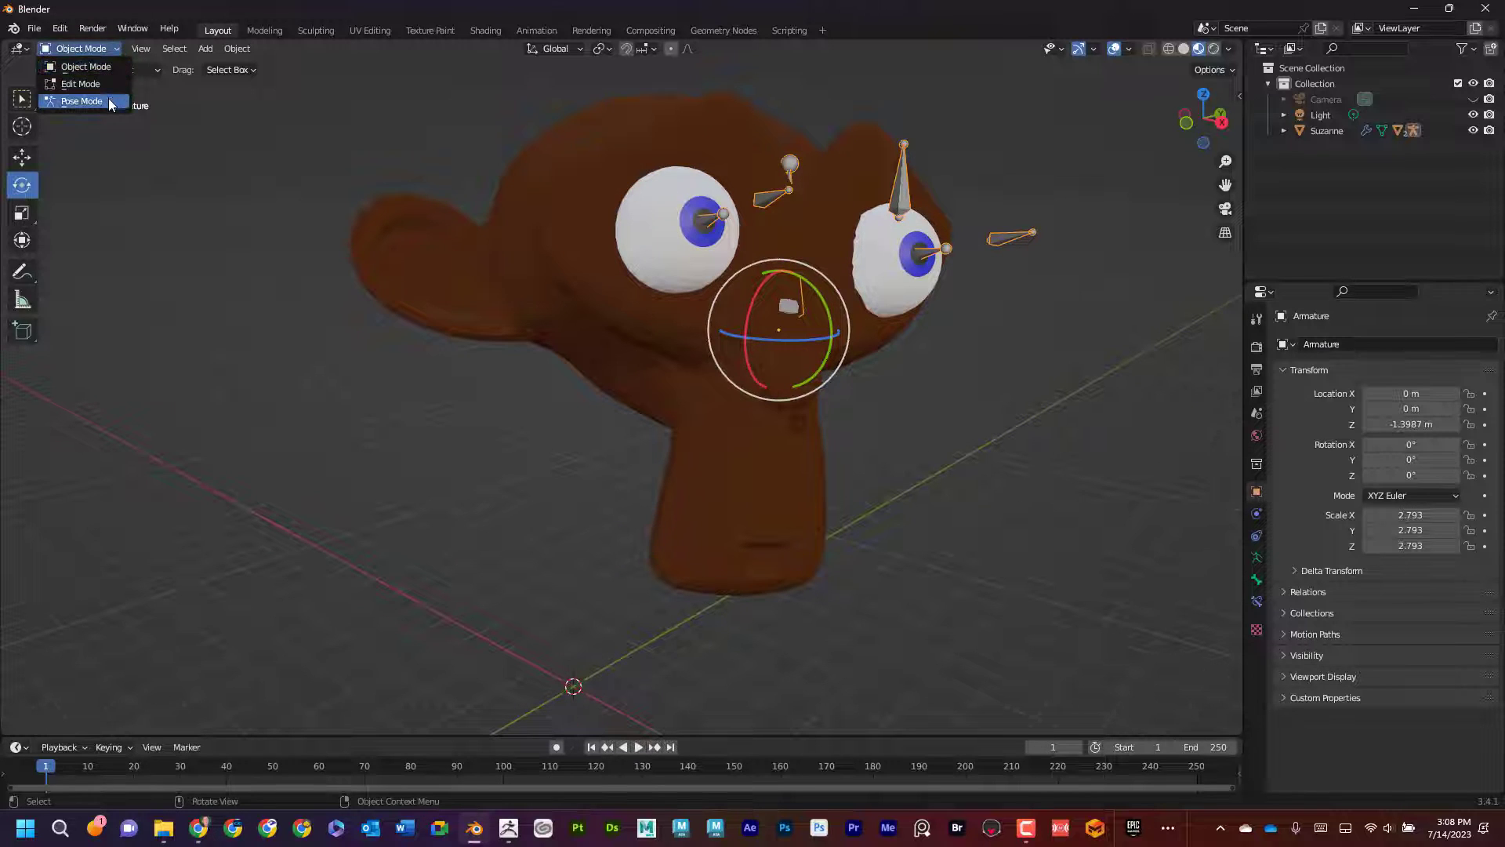
pyautogui.click(110, 101)
# Move the MasterAim bone freely in front of the face to steer both eyes together
pyautogui.click(900, 198)
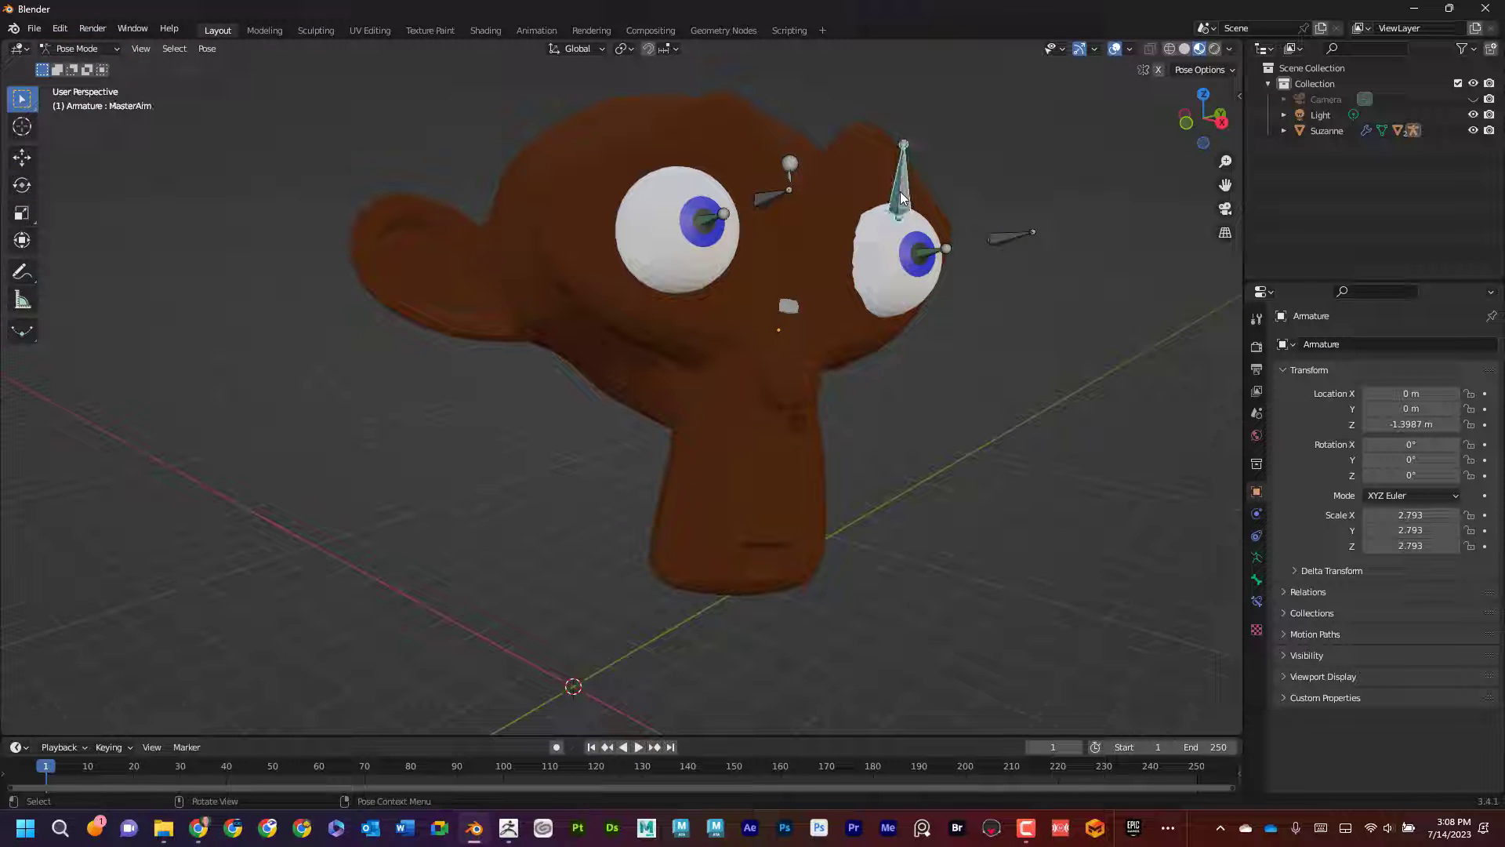
pyautogui.click(22, 157)
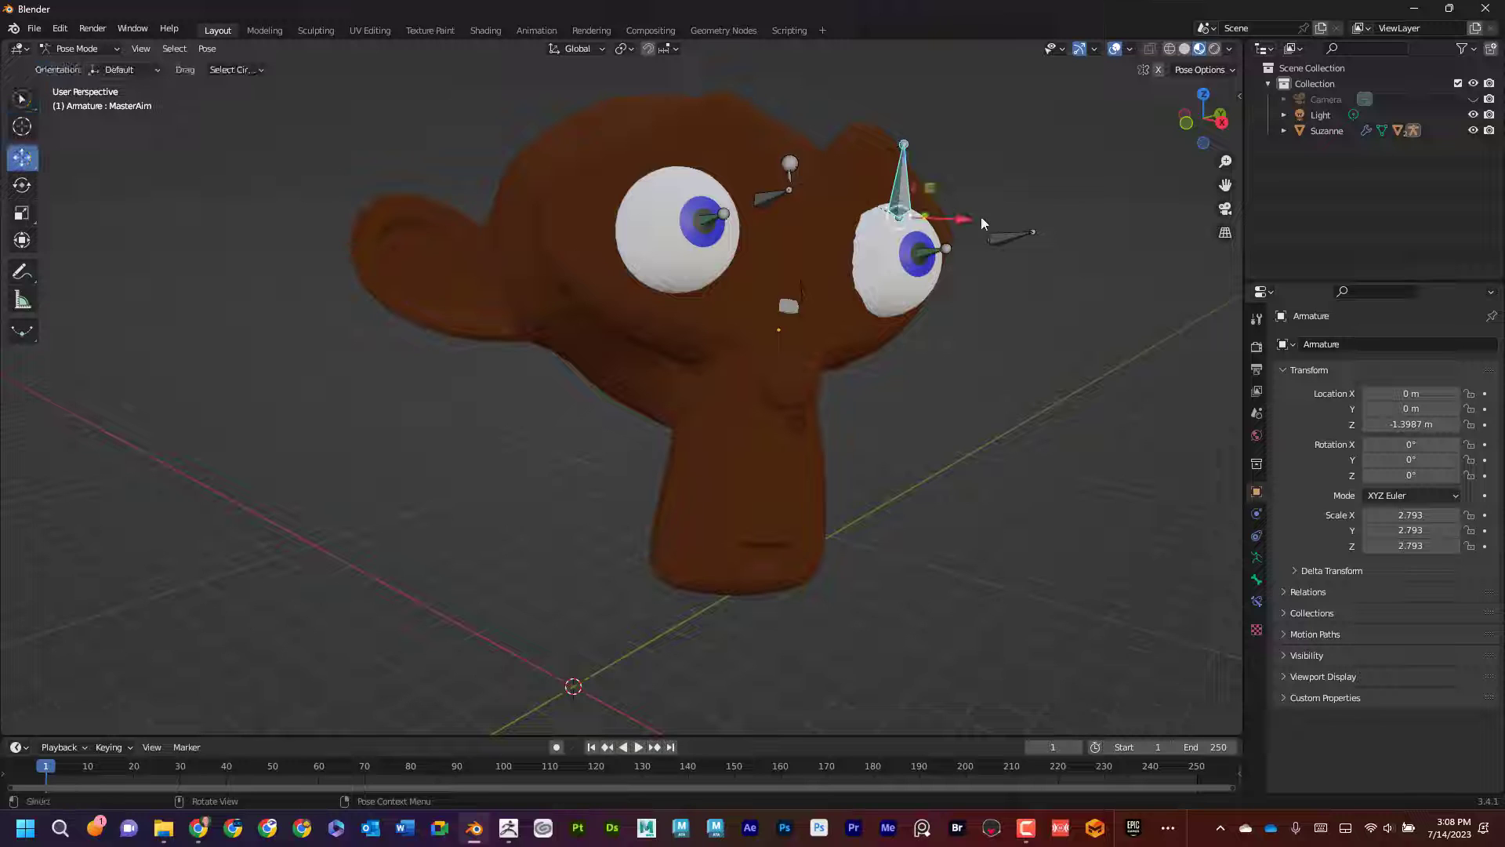
pyautogui.press('g')
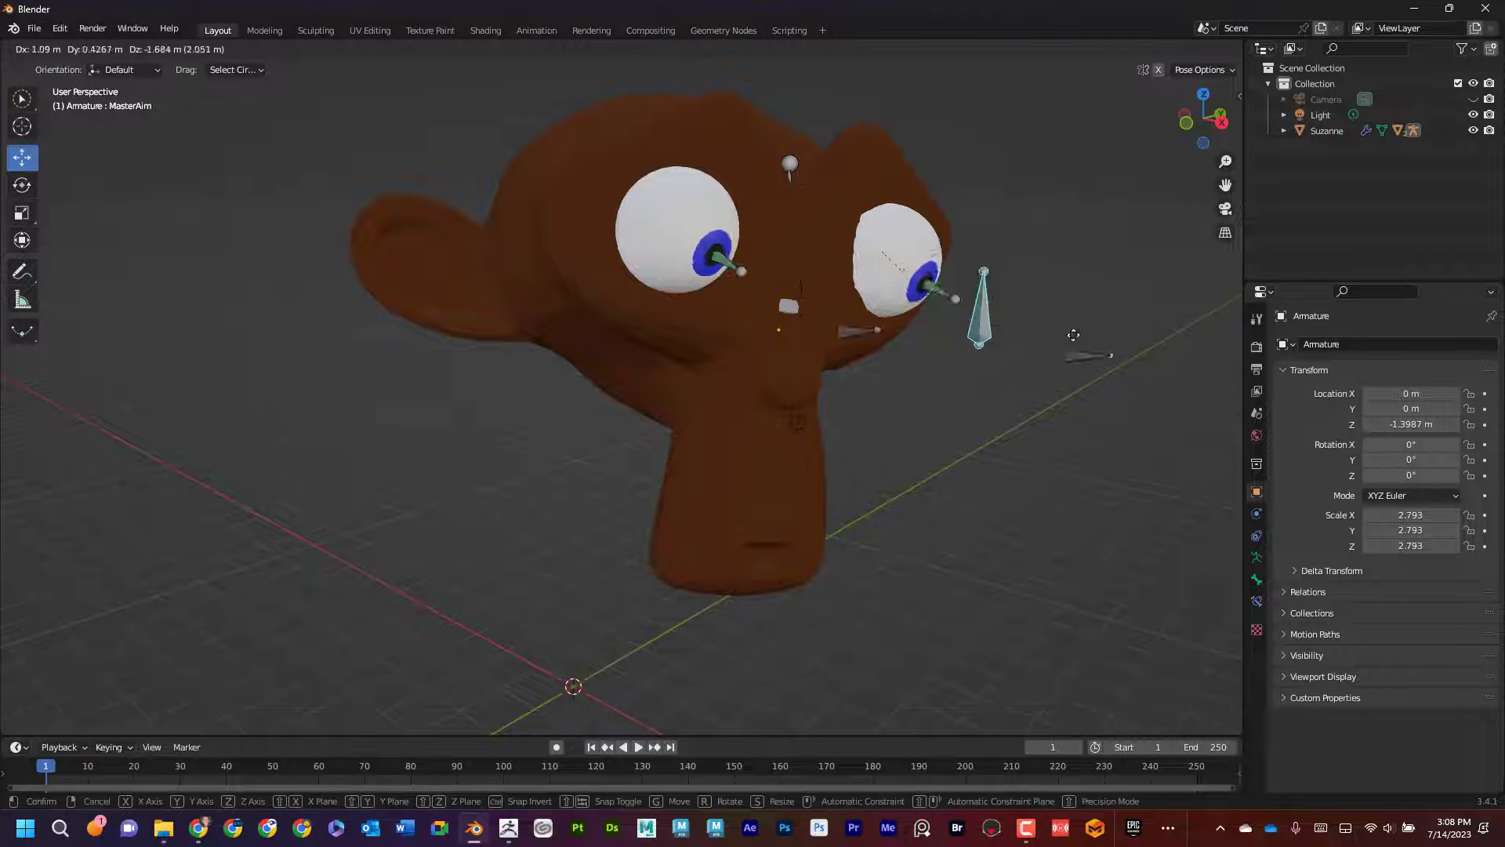
pyautogui.click(856, 236)
pyautogui.moveTo(1037, 297); pyautogui.dragTo(836, 448, button='middle')
# Move the EyeAim_L bone on its own to aim that eye separately from the other
pyautogui.click(816, 365)
pyautogui.moveTo(774, 486); pyautogui.dragTo(858, 494)
pyautogui.moveTo(859, 494); pyautogui.dragTo(926, 370, button='middle')
pyautogui.press('g')
pyautogui.click(907, 367)
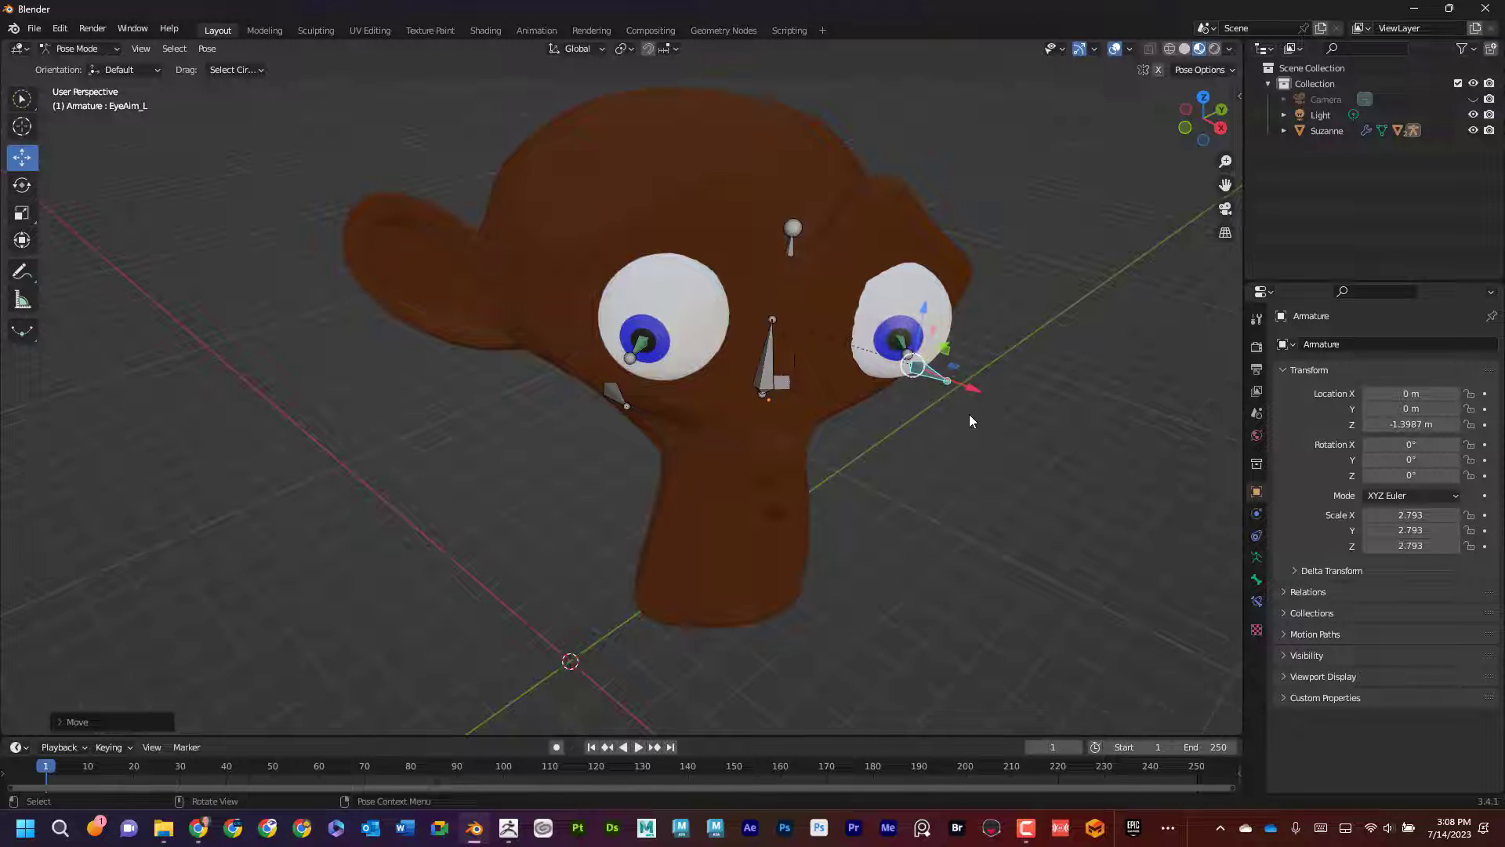
# Reposition the MasterAim bone to redirect both eyes with their individual aim offset, and check the head from several angles
pyautogui.moveTo(994, 458); pyautogui.dragTo(821, 323, button='middle')
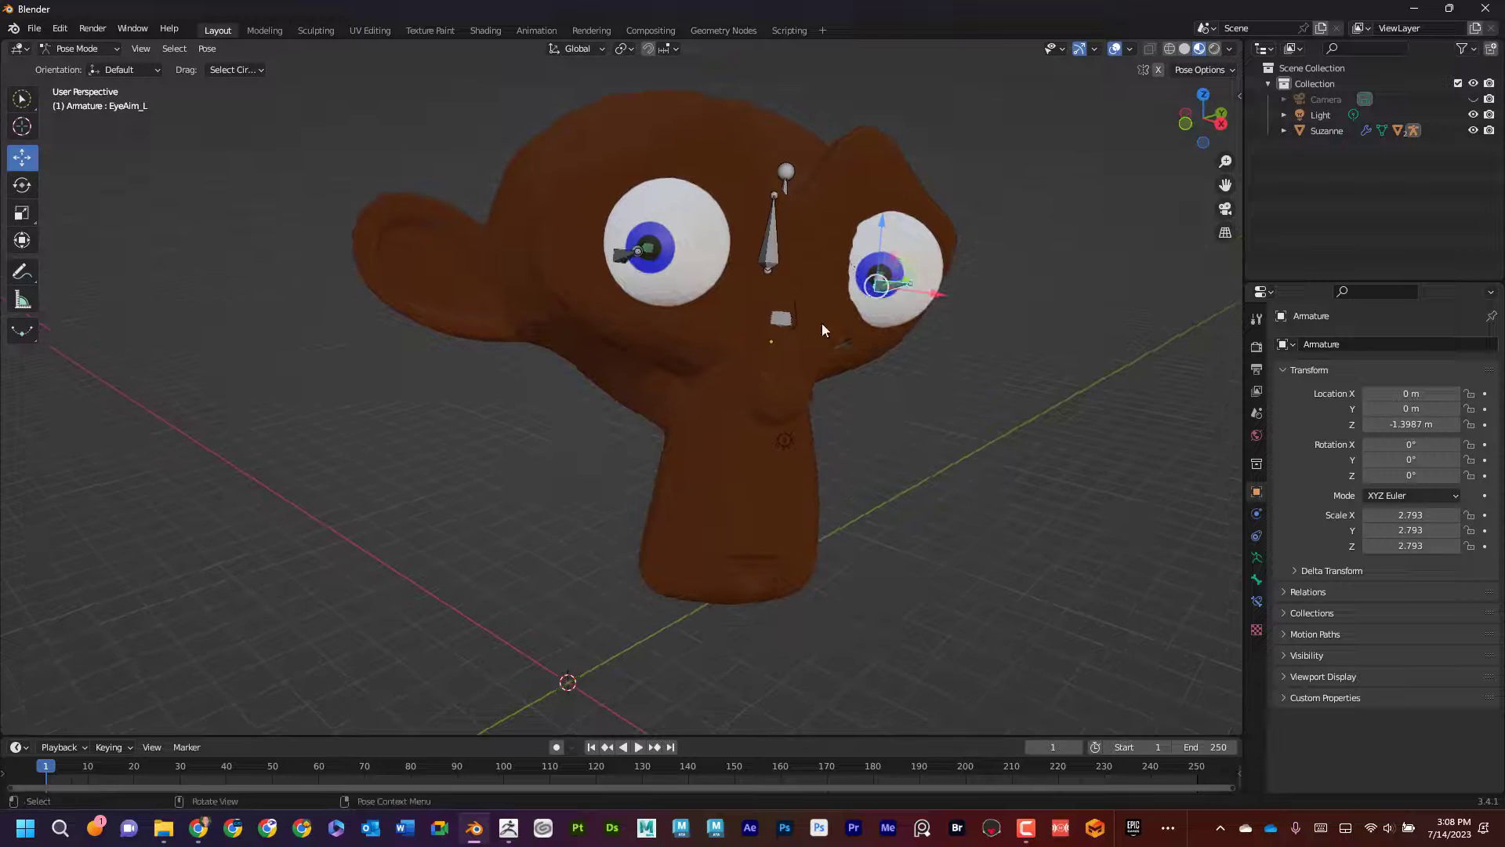
pyautogui.click(782, 286)
pyautogui.press('g')
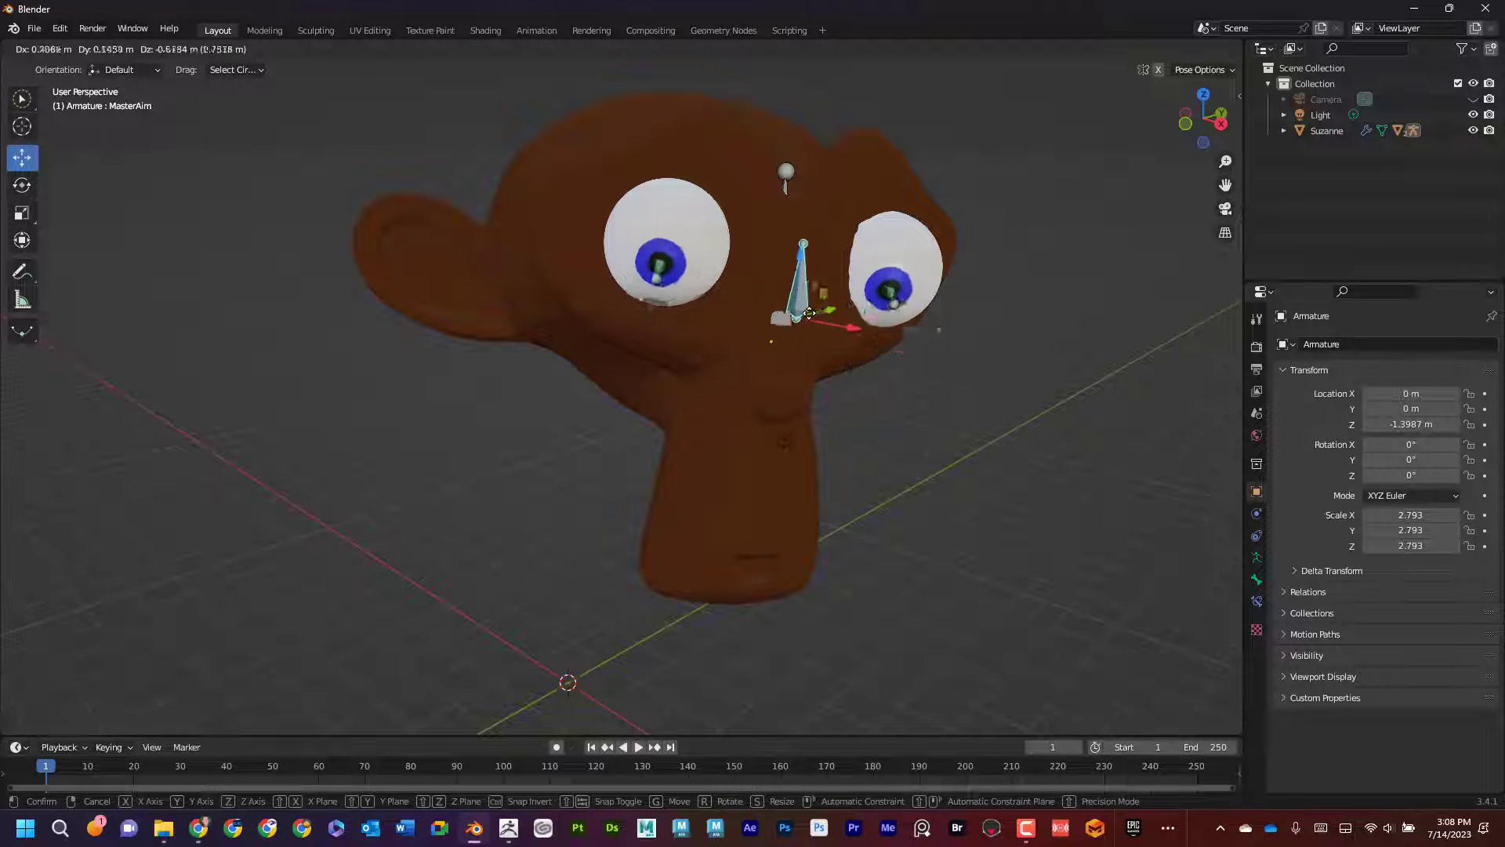
pyautogui.click(796, 256)
pyautogui.moveTo(892, 355); pyautogui.dragTo(836, 370, button='middle')
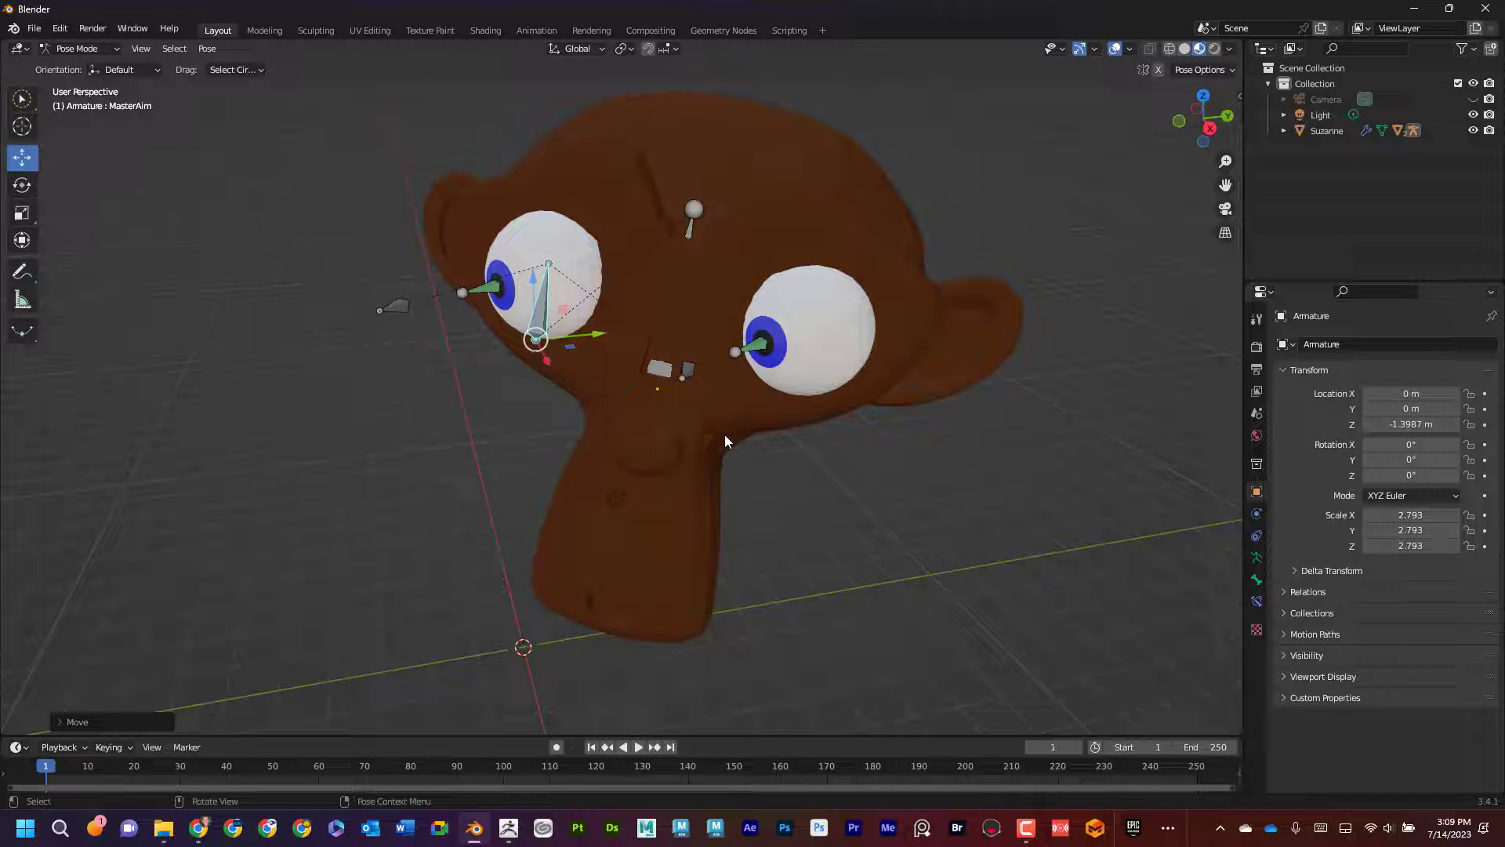
pyautogui.scroll(-2, 848, 414)
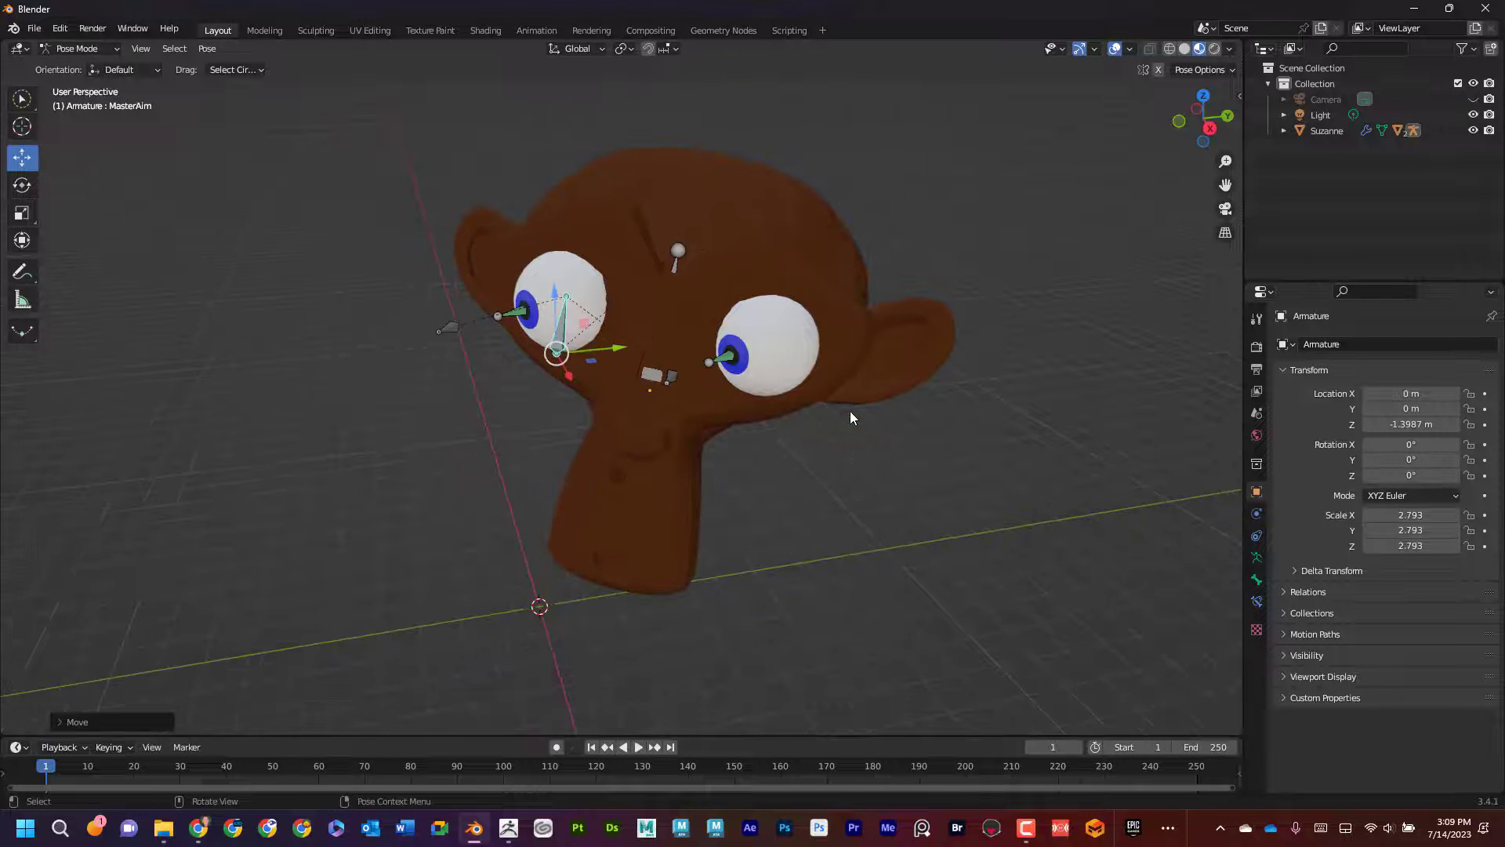
pyautogui.moveTo(782, 477); pyautogui.dragTo(812, 464, button='middle')
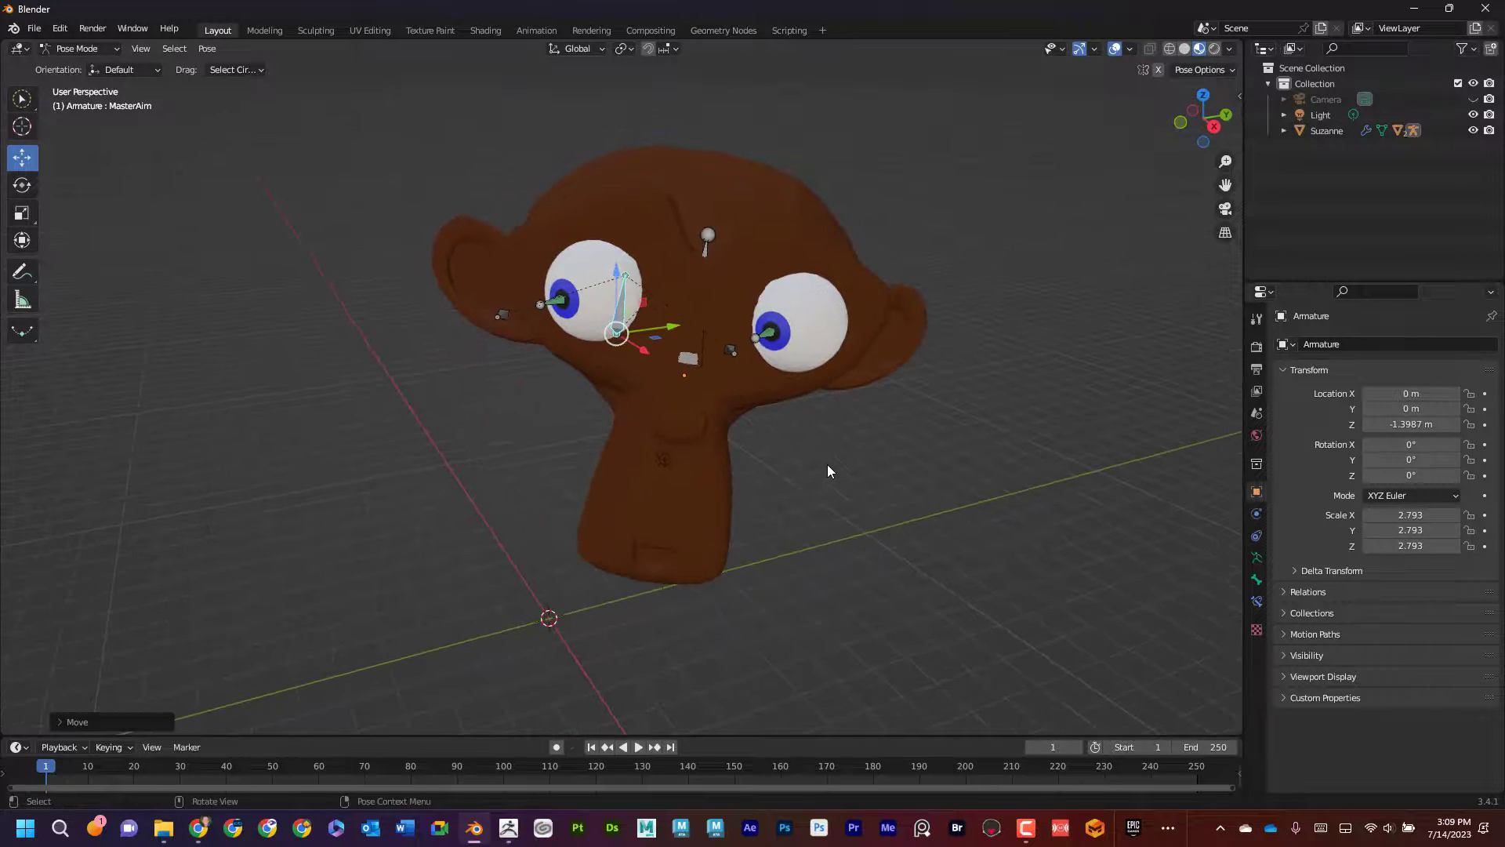